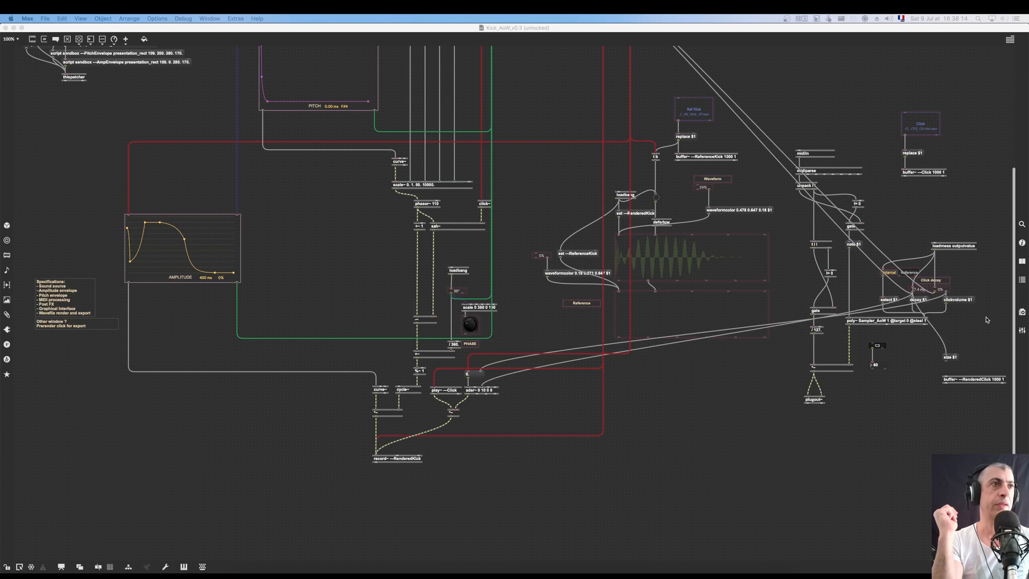
Delete the clickvolume $1 and decay $1 message boxes below the Click decay controls
click(955, 303)
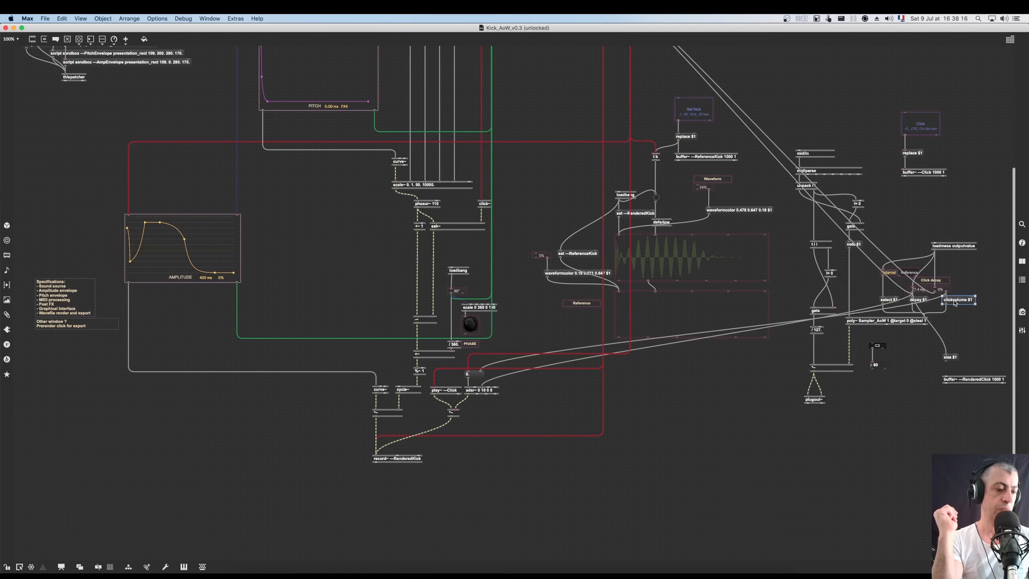
key(BackSpace)
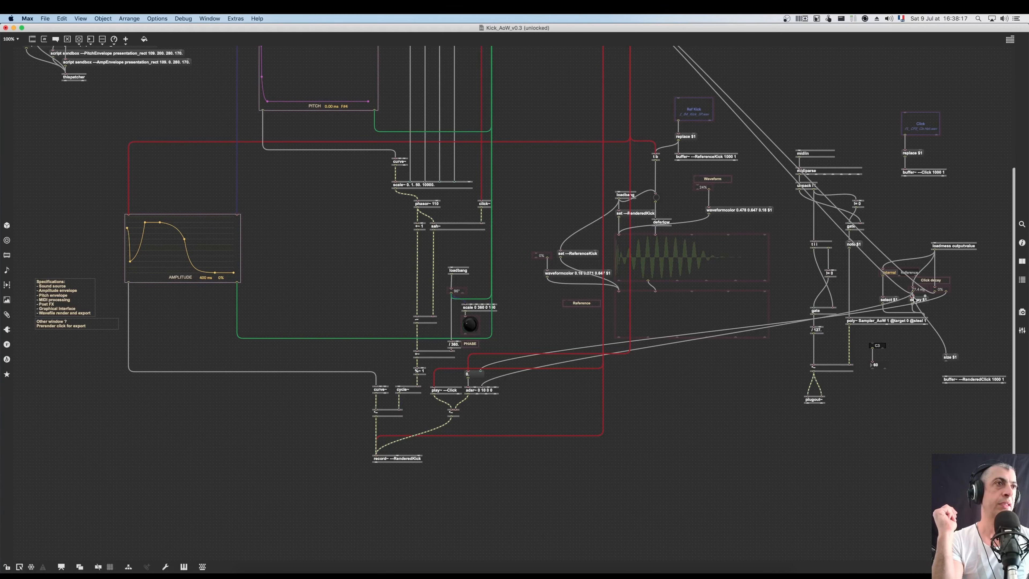
click(920, 301)
key(BackSpace)
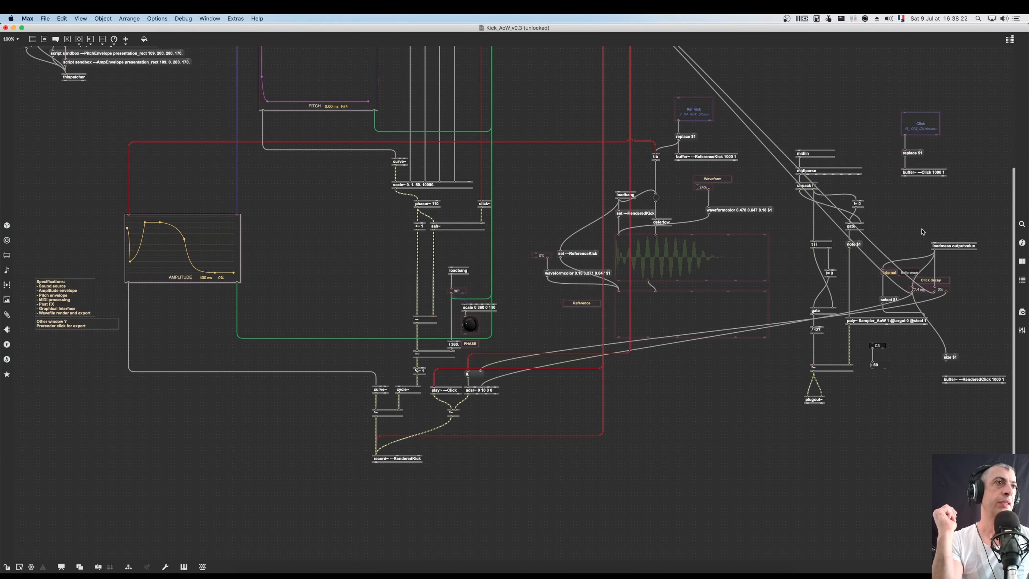
Move the Click decay controls above the adsr~ object and place a copy of loadmess outputvalue over them
drag(957, 278, 544, 331)
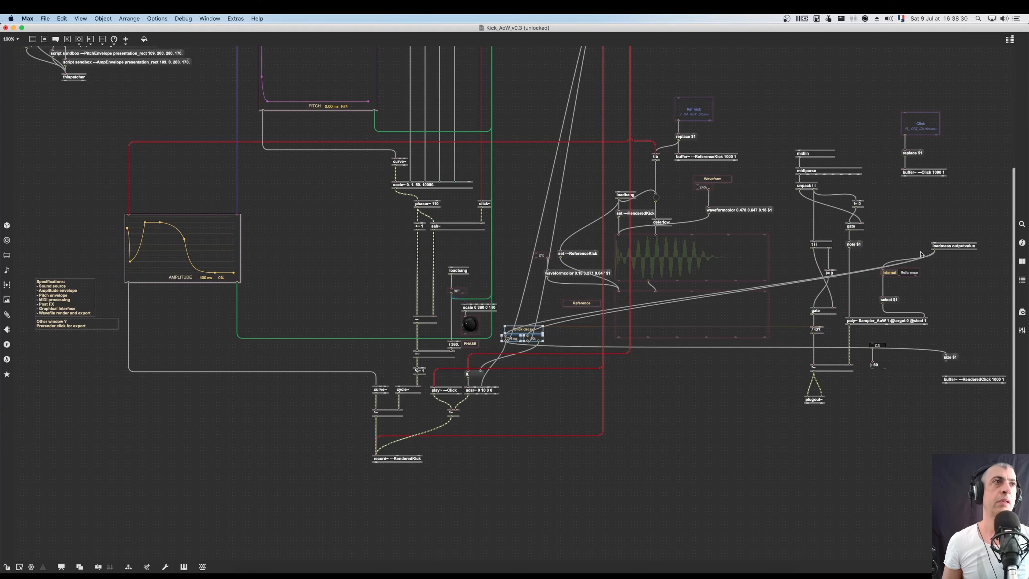
drag(955, 248, 525, 305)
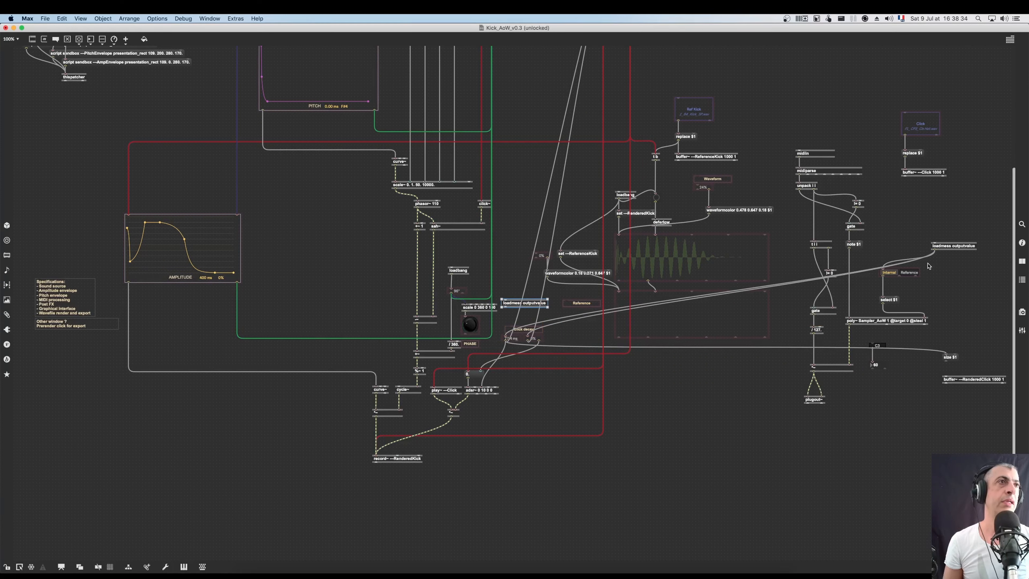
Reconnect the Click decay controls to the copied loadmess outputvalue and move the original directly above the Internal/Reference selector
click(919, 252)
click(922, 257)
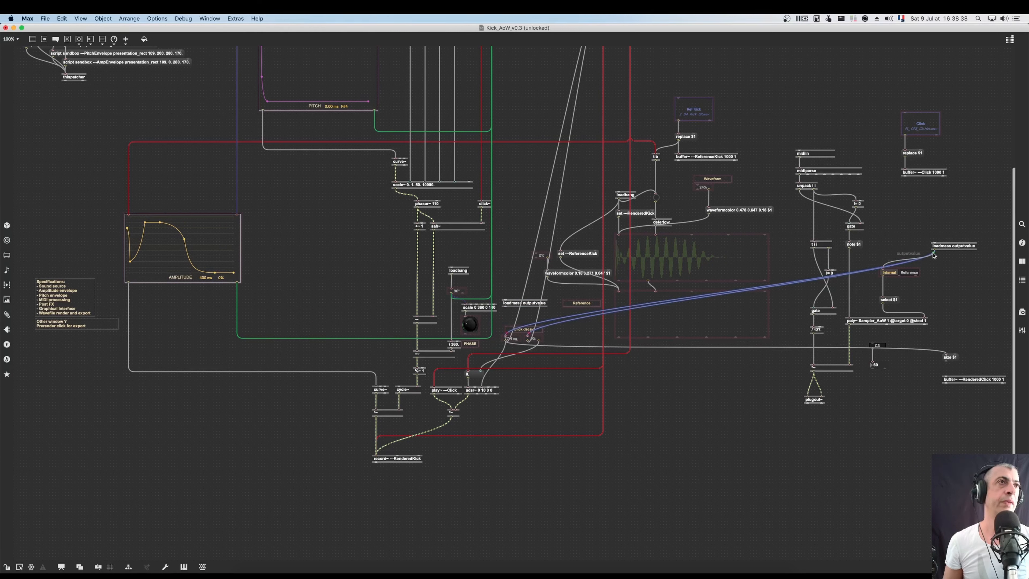
drag(934, 252, 506, 307)
drag(969, 249, 916, 255)
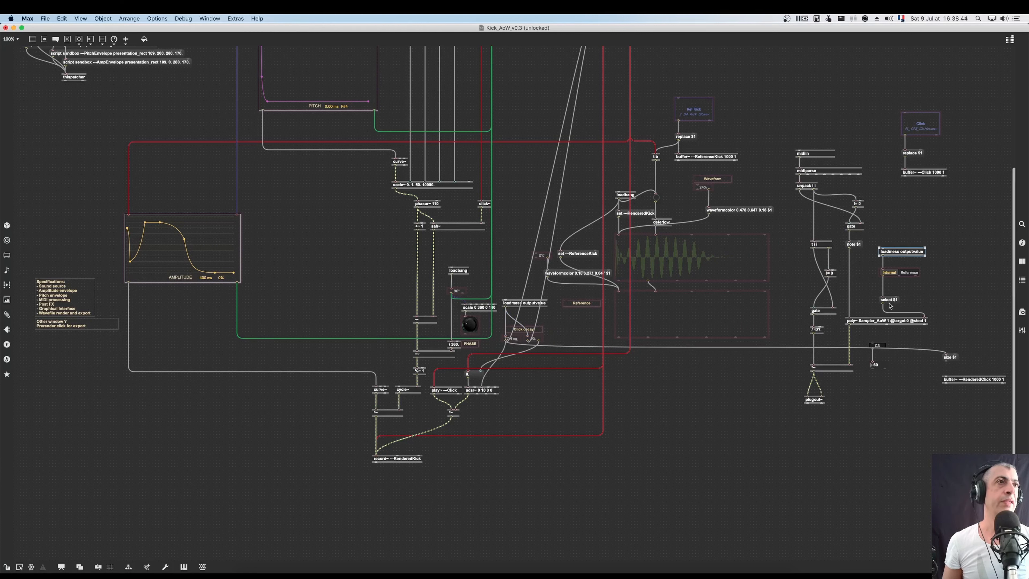
Open the Sampler_AoW patch inside poly~ for editing and delete its play~ ---Click, adsr~ and multiplier objects
click(903, 321)
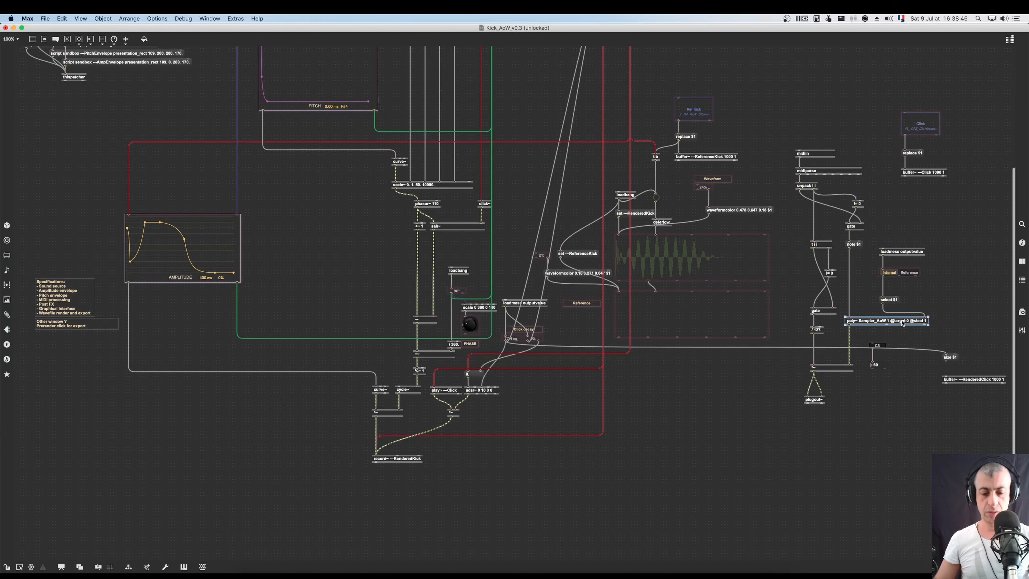
key(super+i)
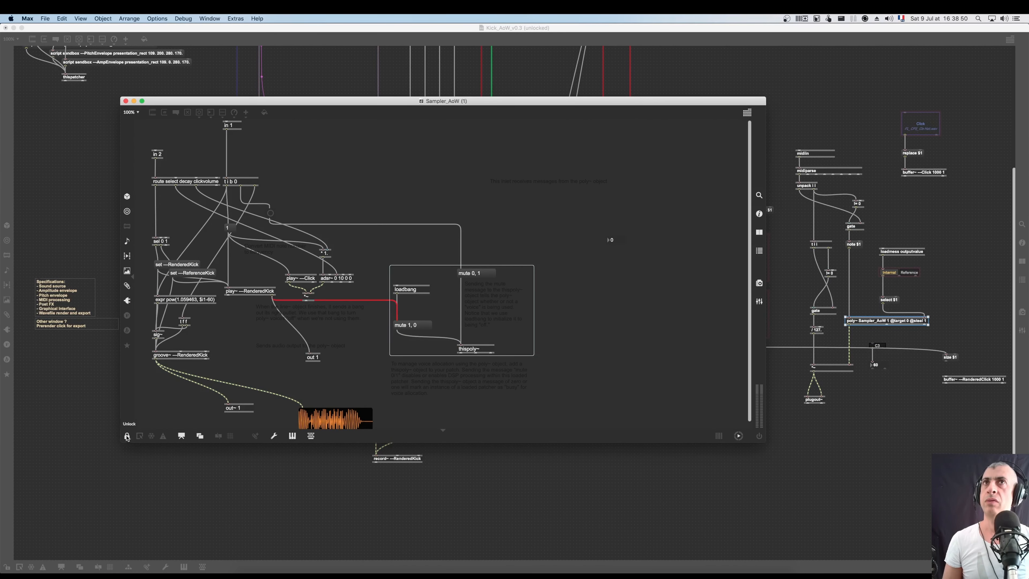
click(123, 435)
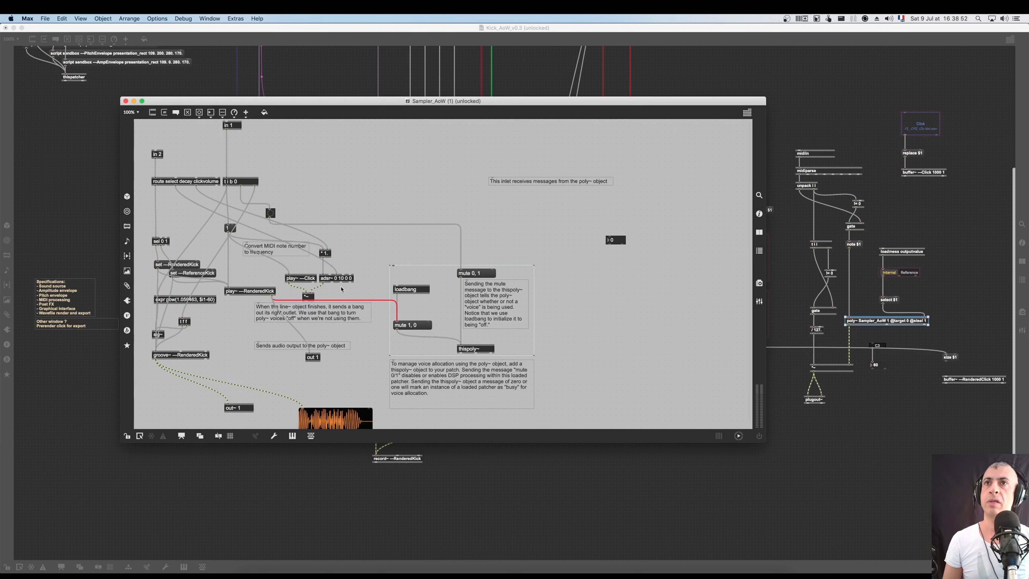
drag(353, 296, 299, 258)
key(BackSpace)
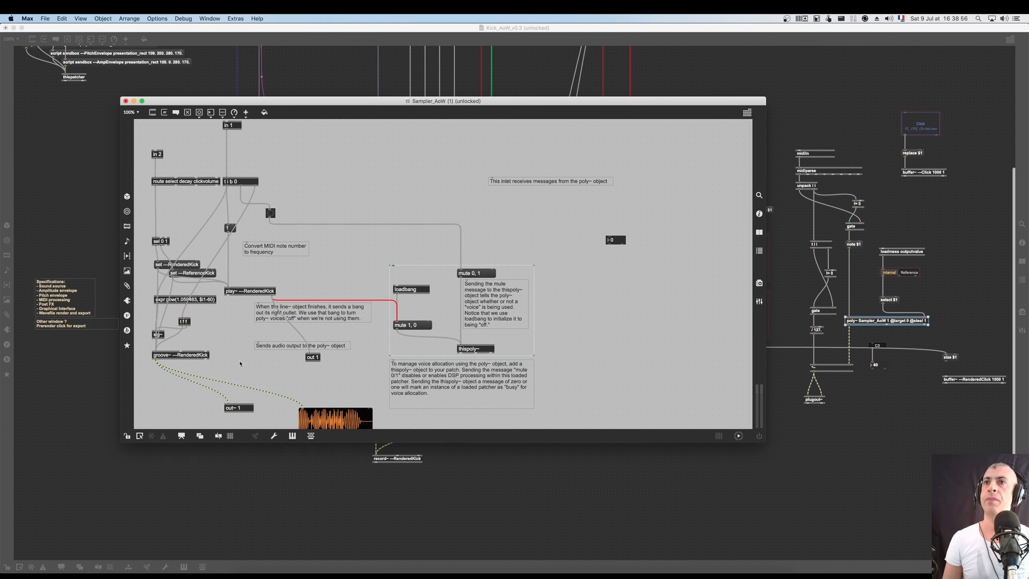
Delete the waveform display, the play~ ---RenderedKick object and the small object that fed it
click(323, 420)
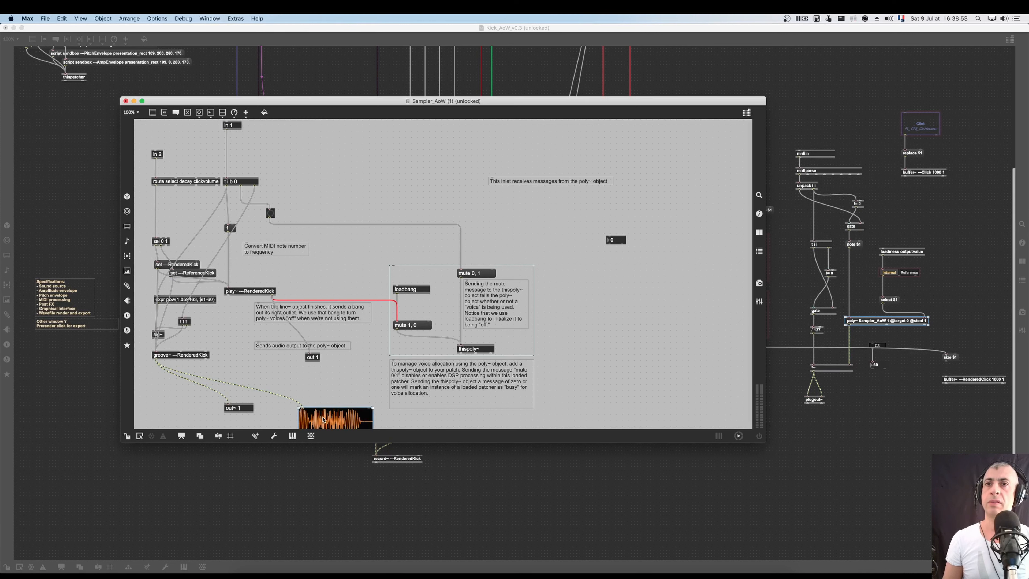
key(BackSpace)
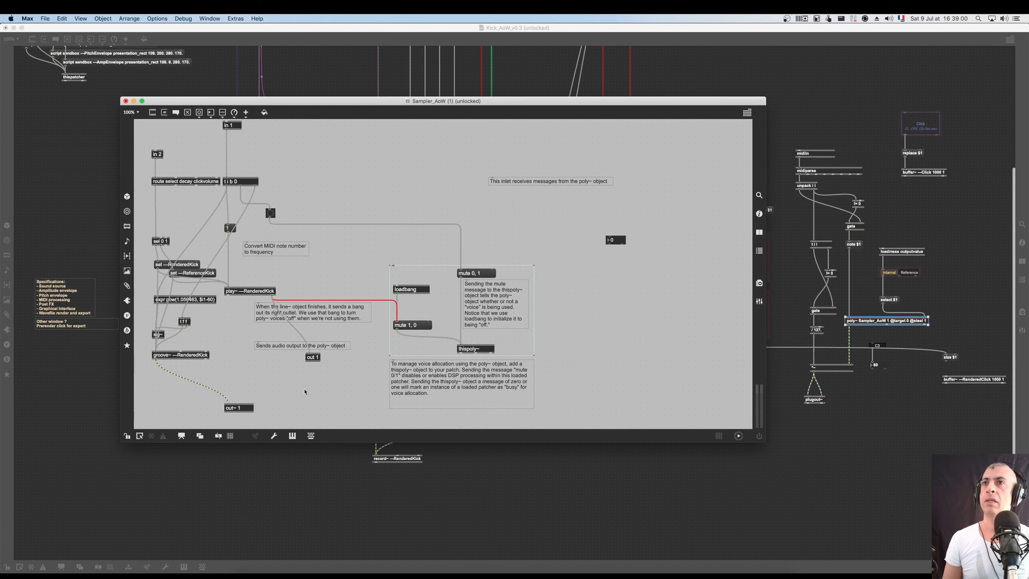
click(252, 292)
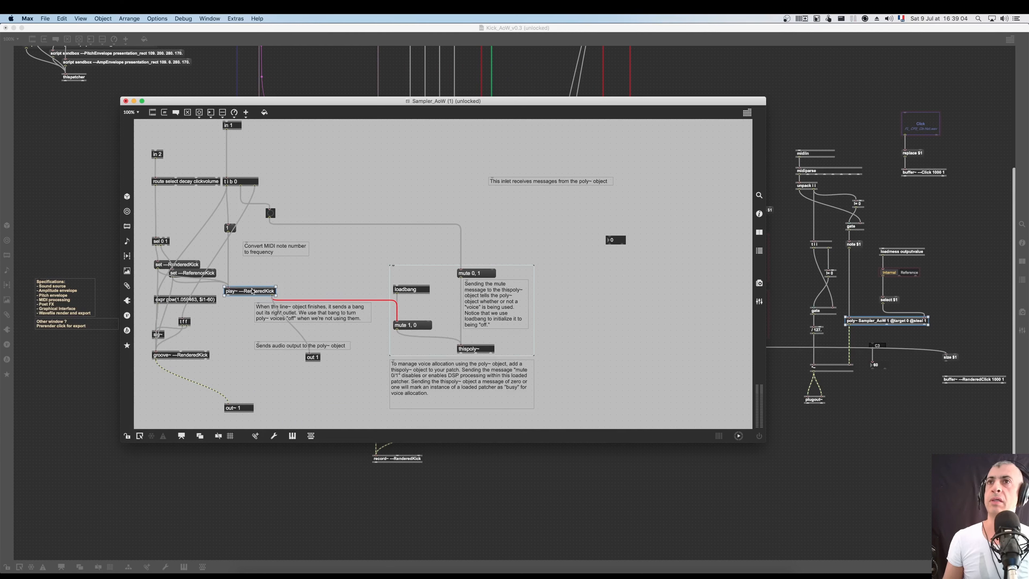
key(BackSpace)
click(231, 228)
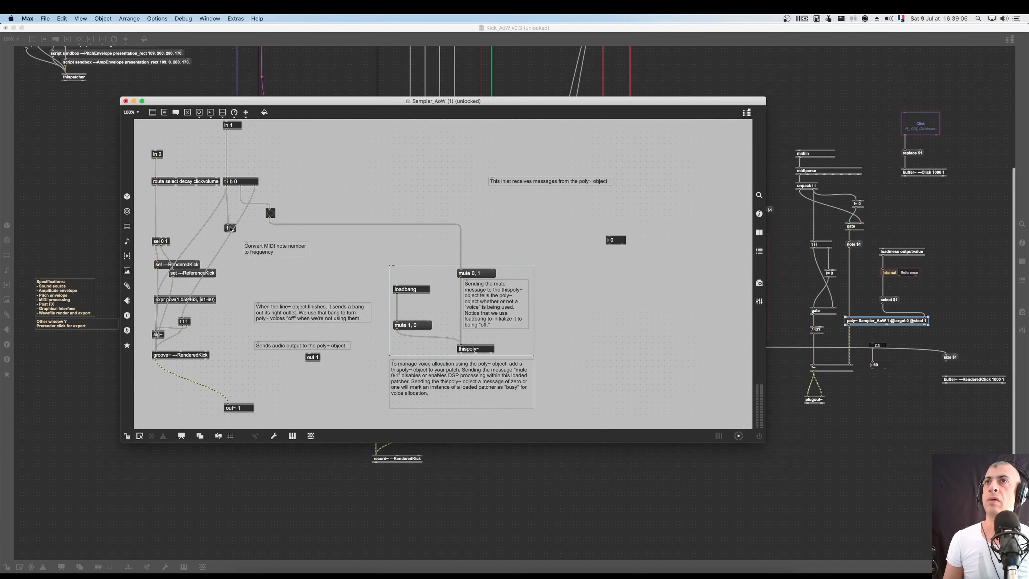
key(BackSpace)
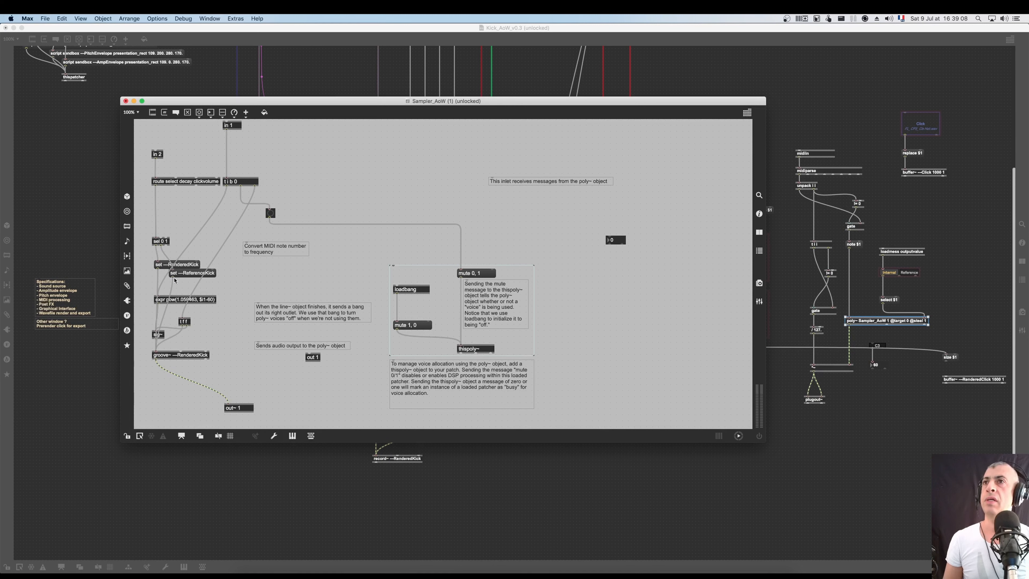
Move t f f below the t i b 0 object, and stack sel 0 1 and both set messages beneath the route object
drag(183, 320, 259, 272)
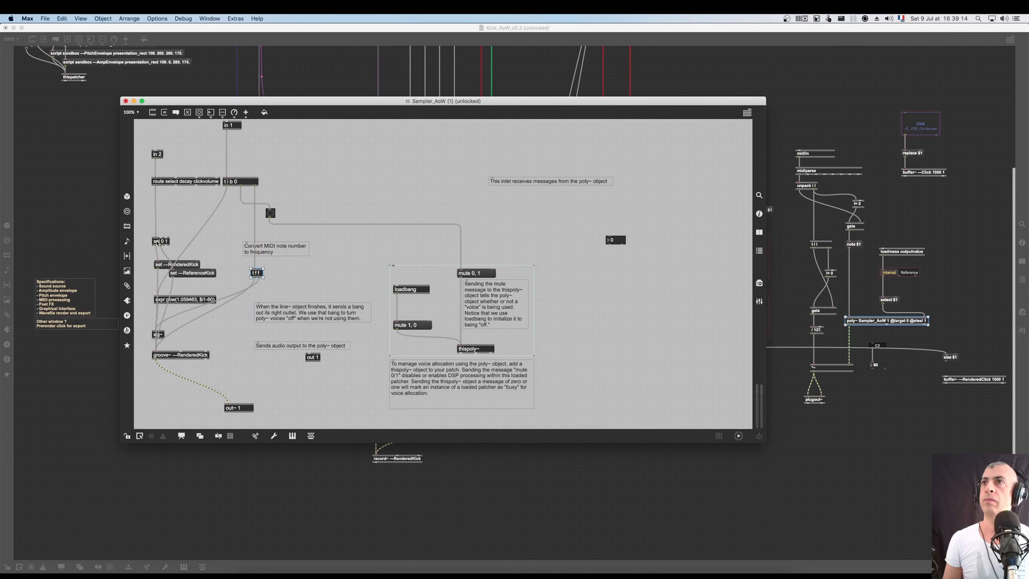
drag(157, 241, 156, 201)
drag(162, 264, 160, 218)
drag(186, 273, 173, 240)
Arrange the expr pow, sig~, groove~ and out~ 1 objects in one vertical column below the set messages
click(168, 298)
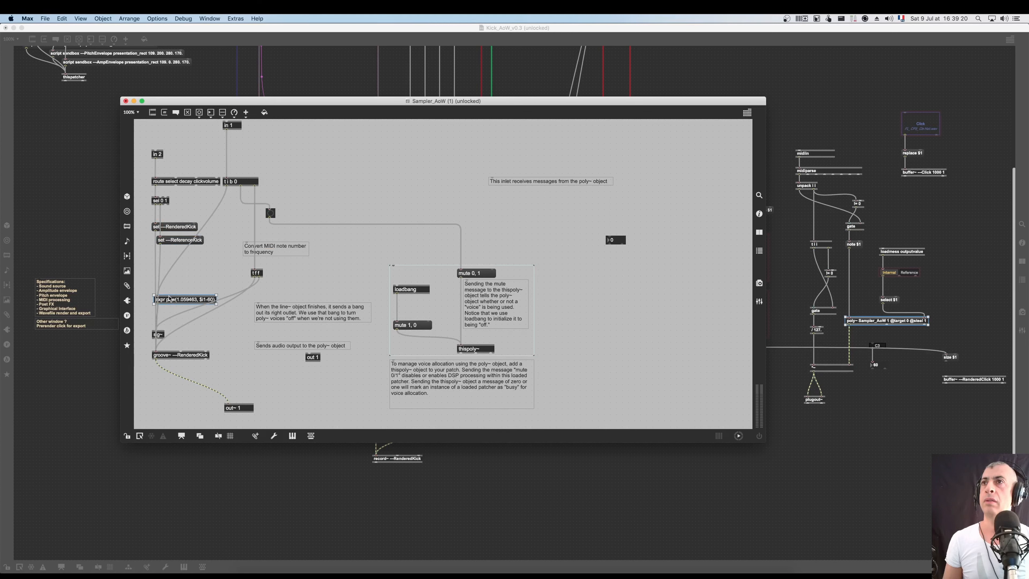
drag(169, 298, 187, 270)
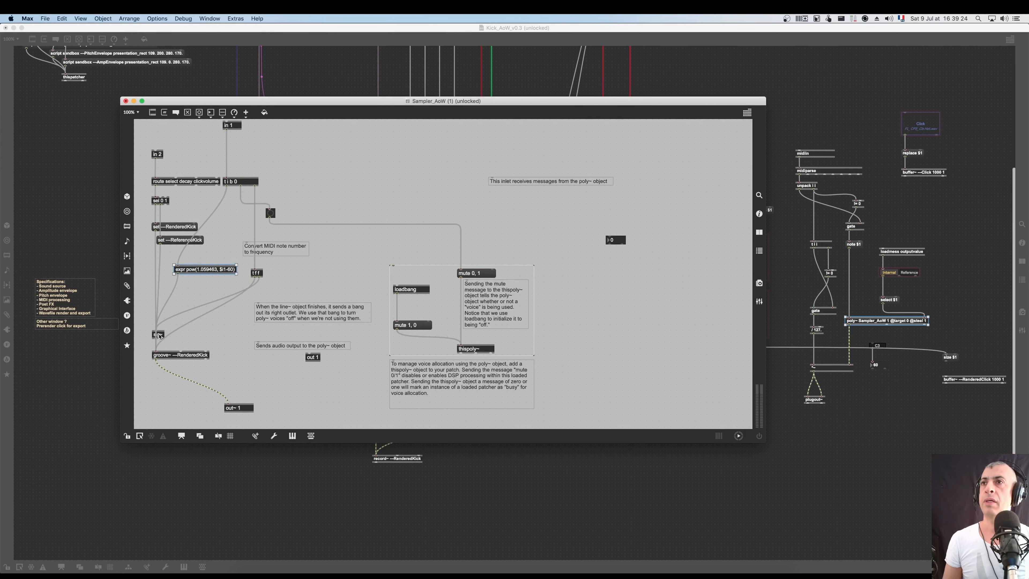
drag(142, 330, 181, 333)
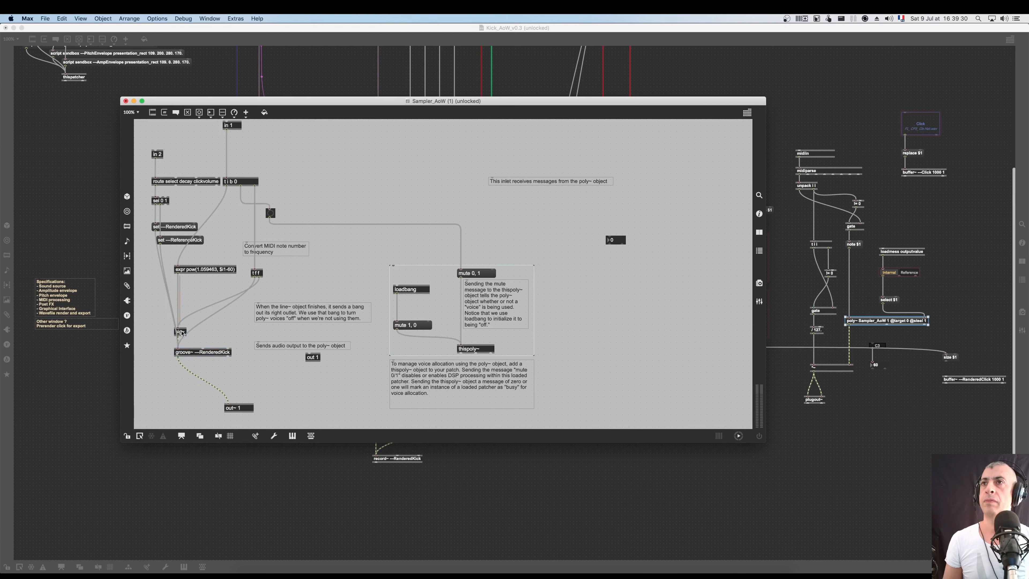
drag(234, 407, 184, 402)
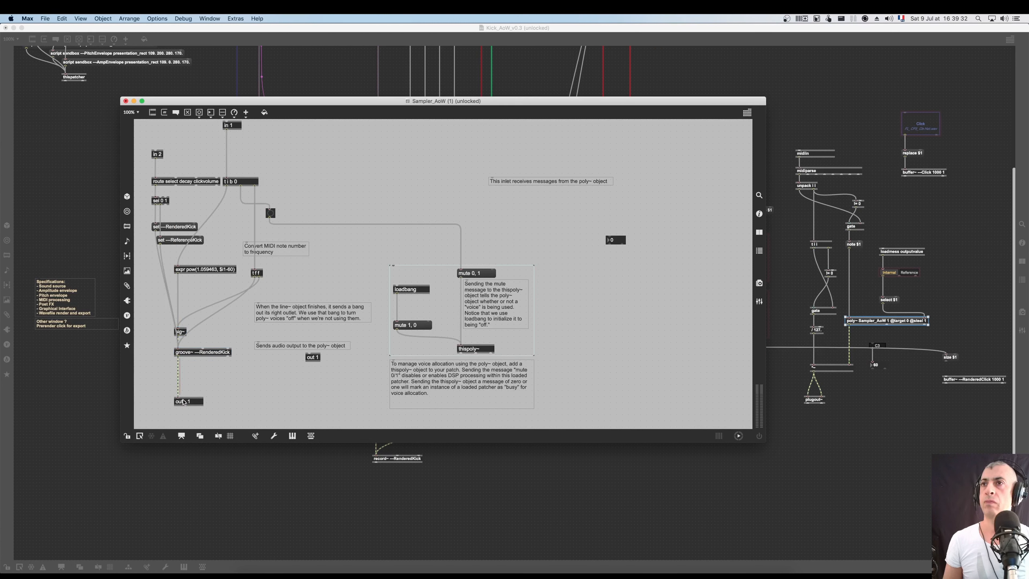
click(255, 383)
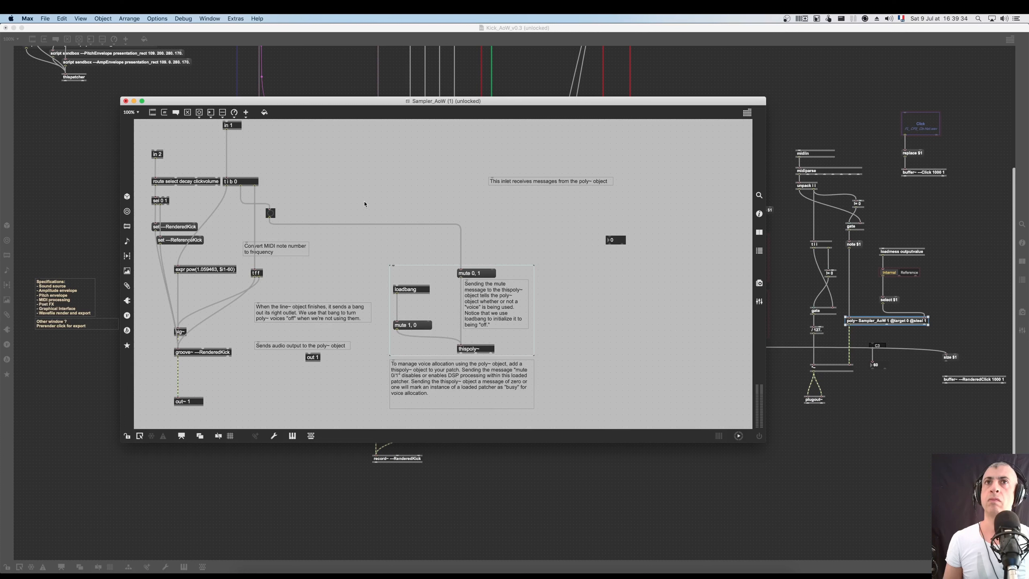
Delete the stray unconnected object and the comment "This inlet receives messages from the poly~ object"
click(616, 240)
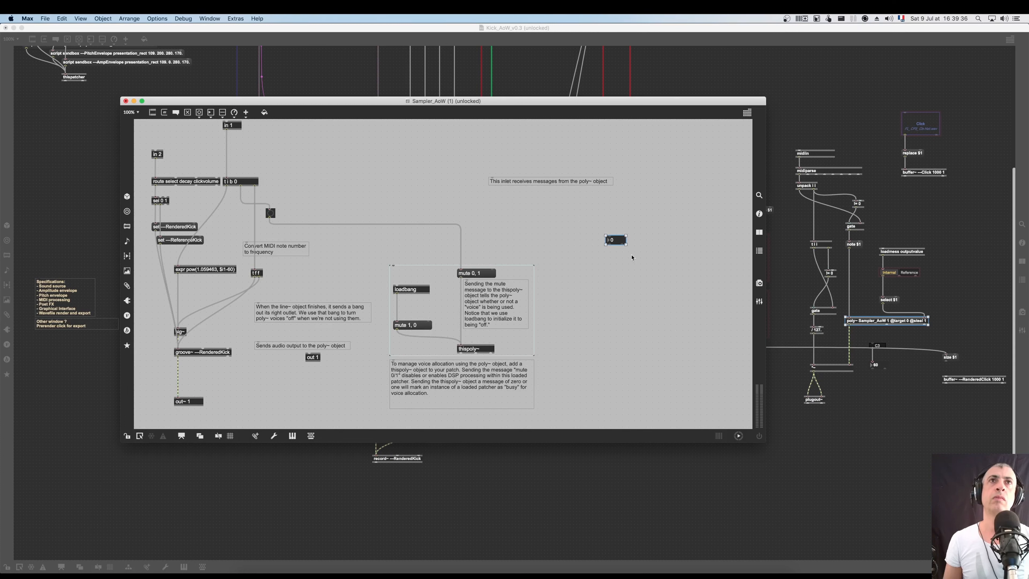
key(BackSpace)
drag(478, 158, 719, 215)
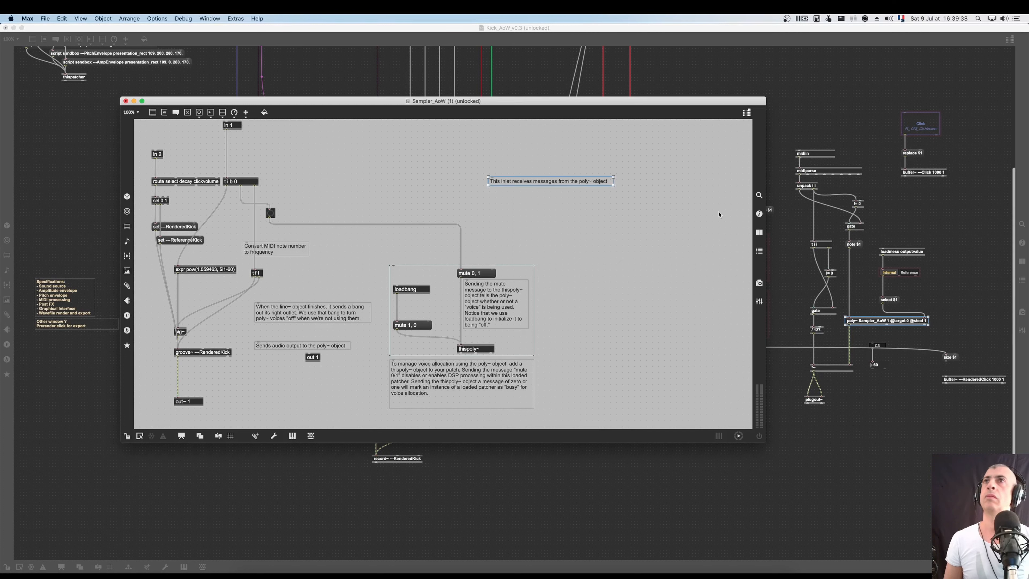
key(BackSpace)
Move the in 1 object down so it aligns horizontally with in 2
click(232, 126)
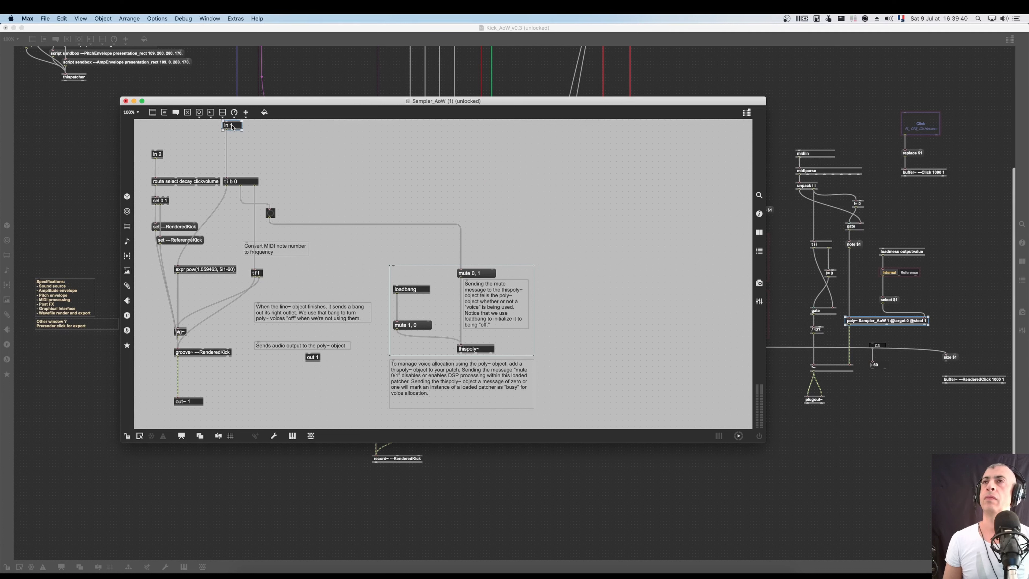
drag(232, 127, 230, 155)
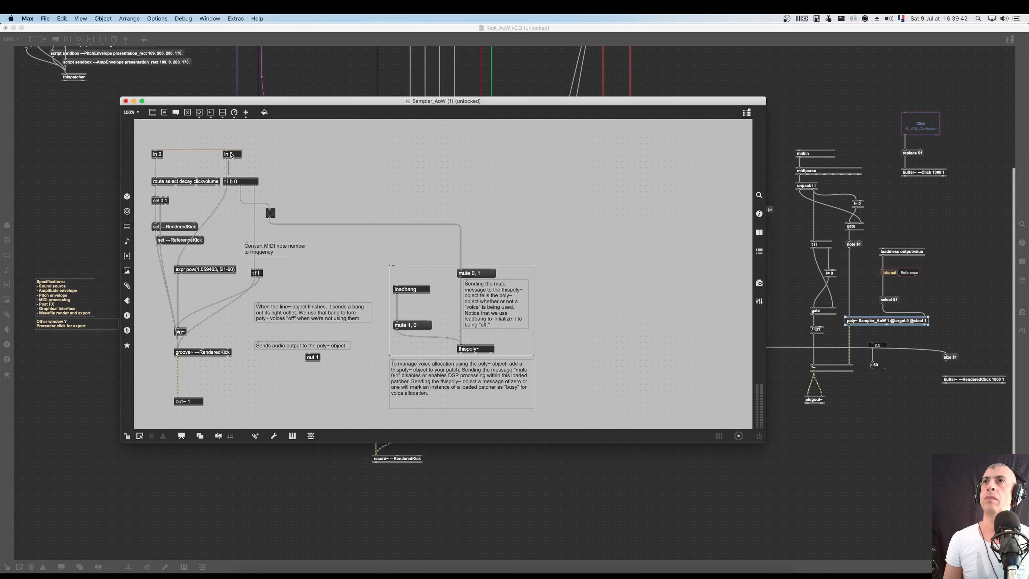
click(295, 163)
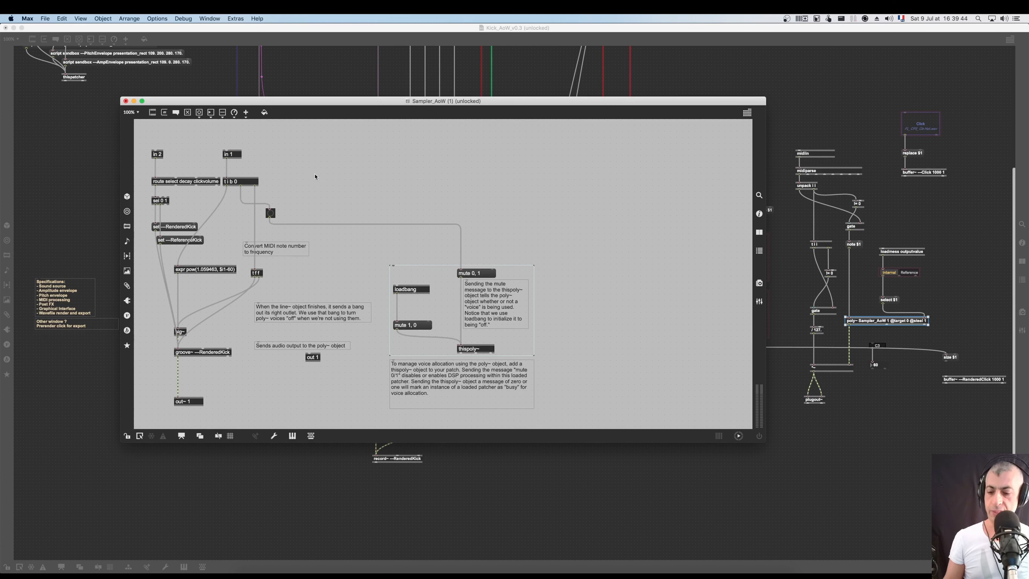
Delete the "Convert MIDI note number to frequency" comment, and save and close the Sampler_AoW patch
click(287, 254)
key(BackSpace)
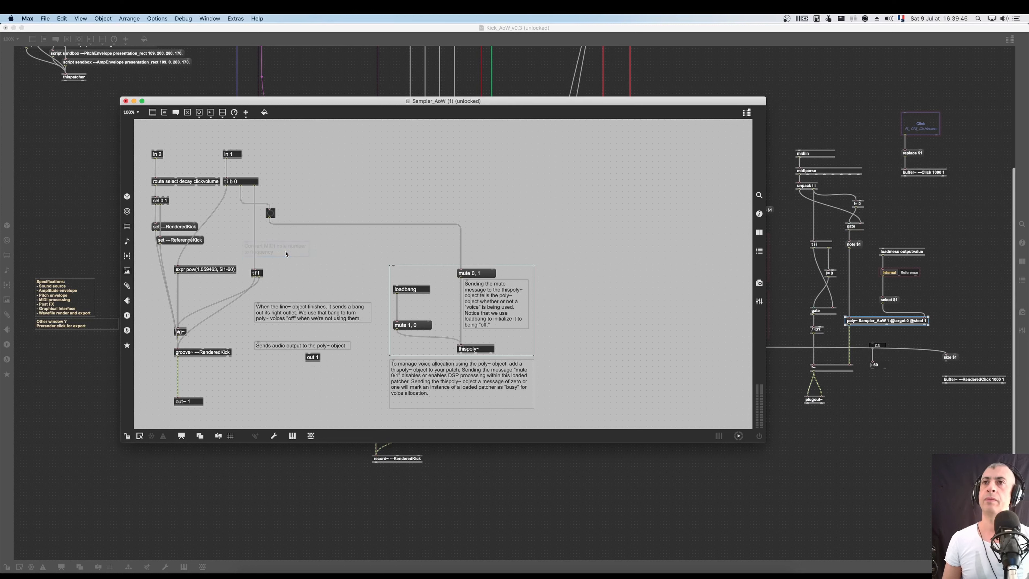
key(super+s)
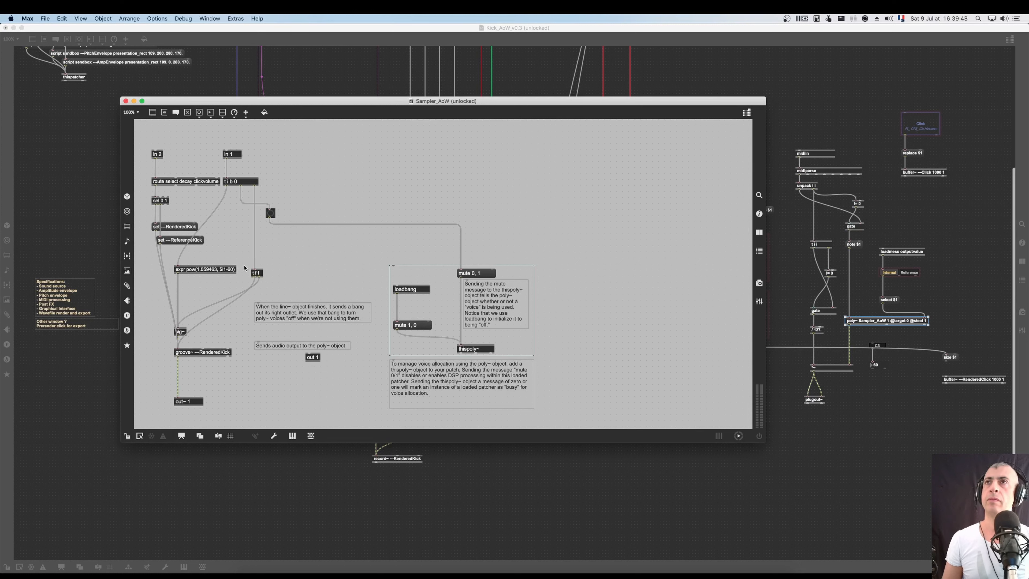
click(126, 101)
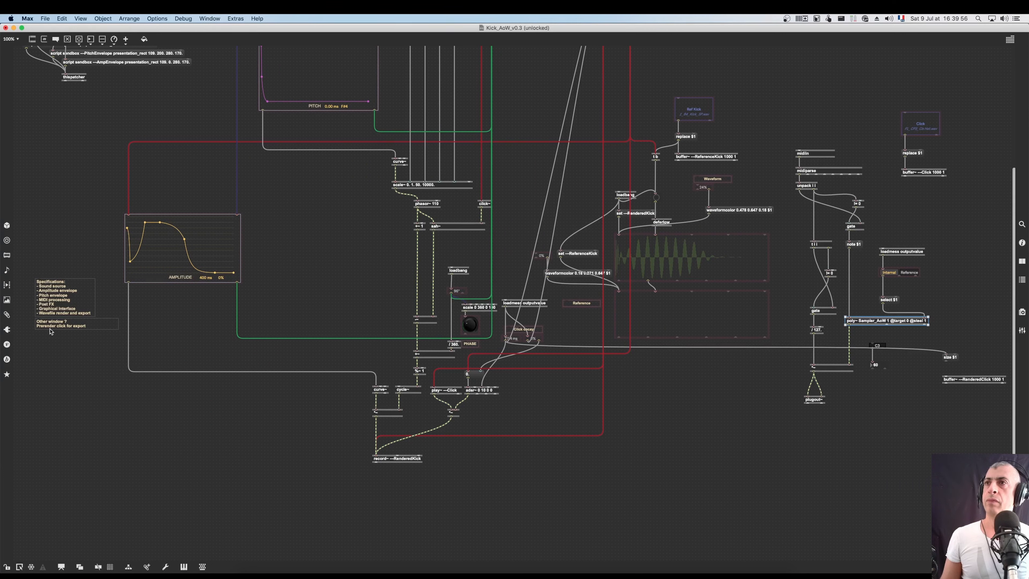
Remove the line "Prerender click for export" from the notes comment and save the Kick_AoW patch
click(83, 327)
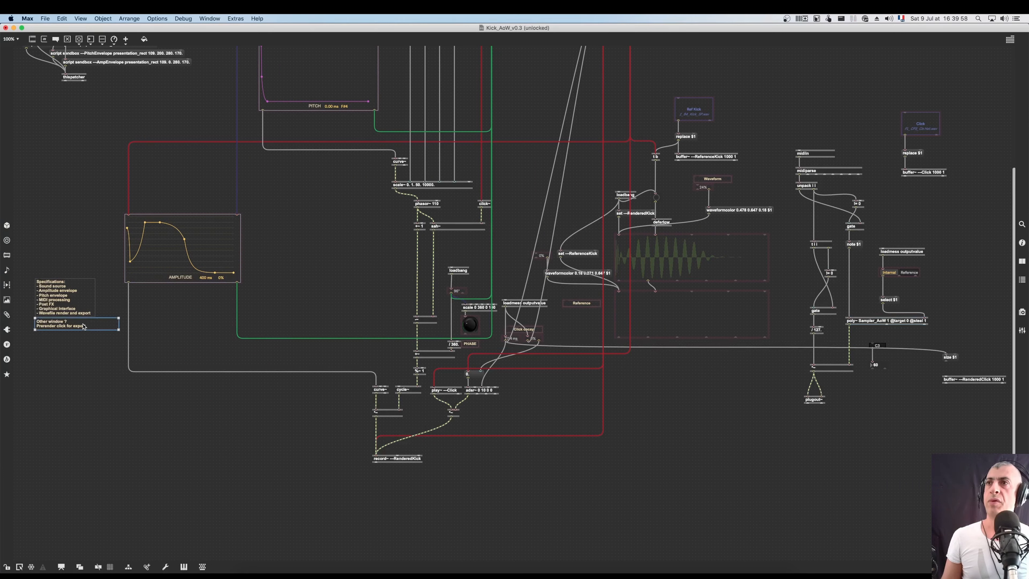
double_click(83, 327)
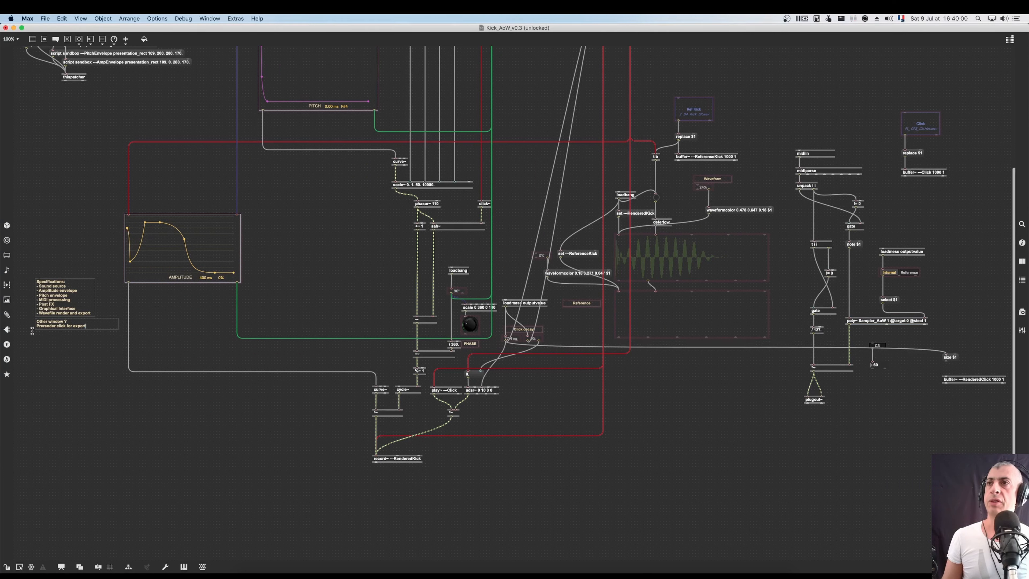
key(super+shift+Left)
key(BackSpace)
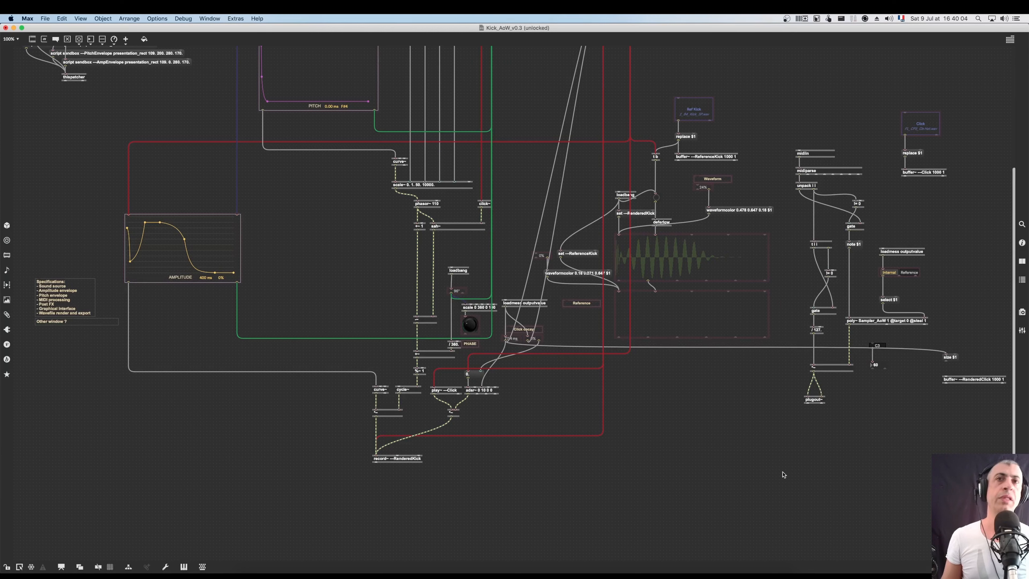
key(super+s)
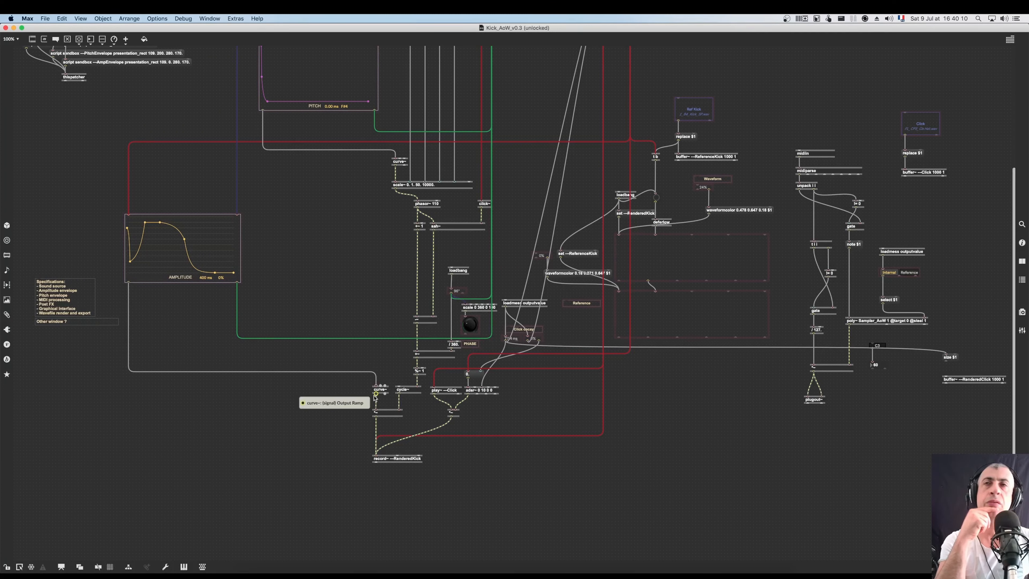
Switch the Kick_AoW patch to its presentation view
click(61, 567)
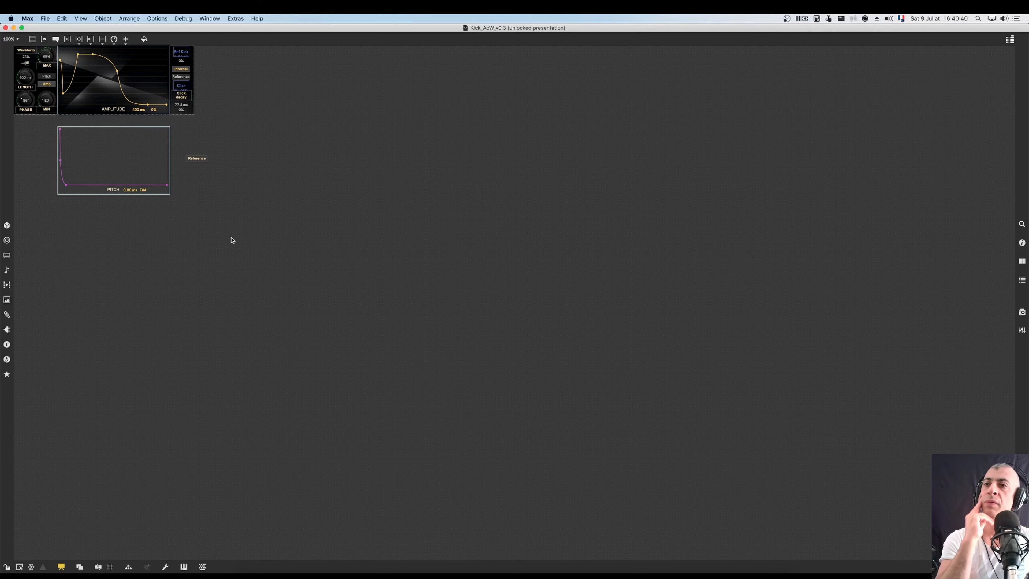
Examine the interface layout in presentation view, comparing the pitch and amplitude envelopes and the MAX and MIN dials with the patching view
click(119, 93)
click(124, 140)
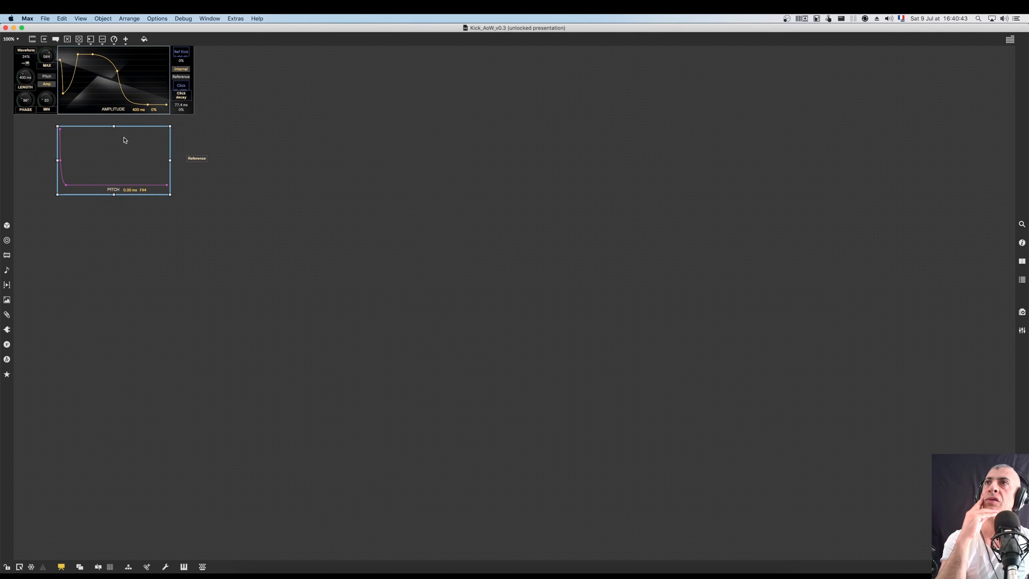
click(124, 105)
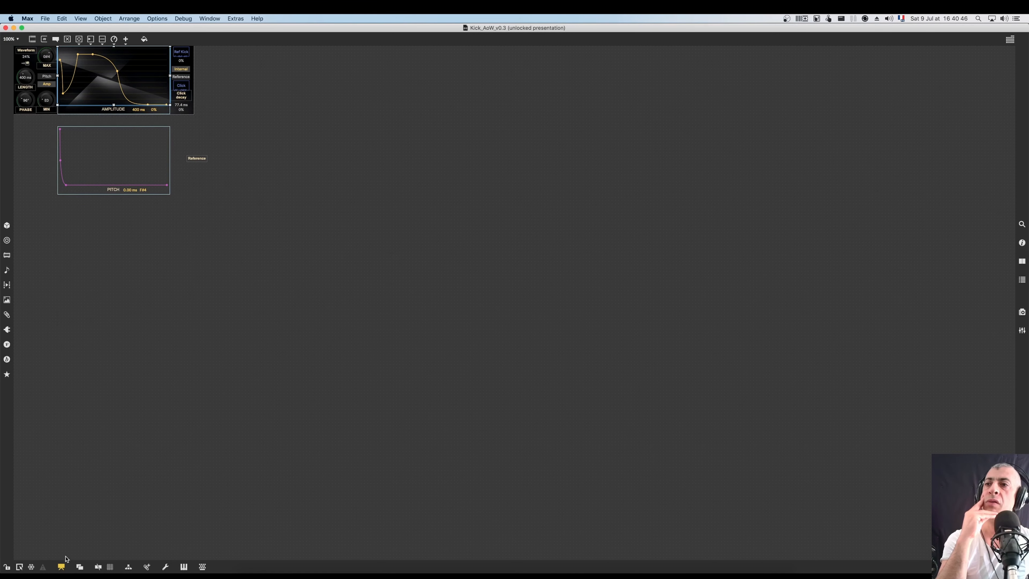
click(61, 567)
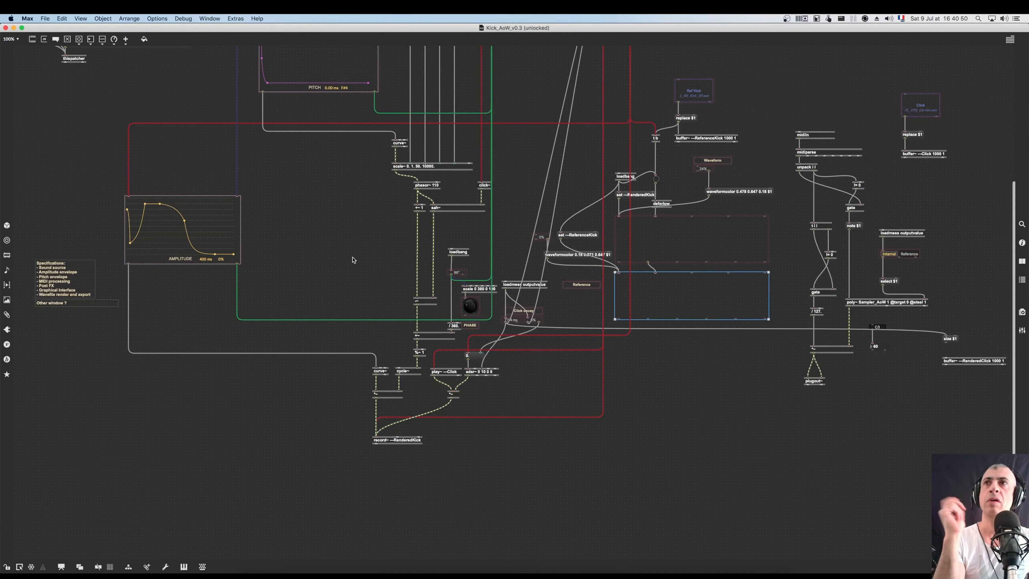
scroll(352, 260, up, 10)
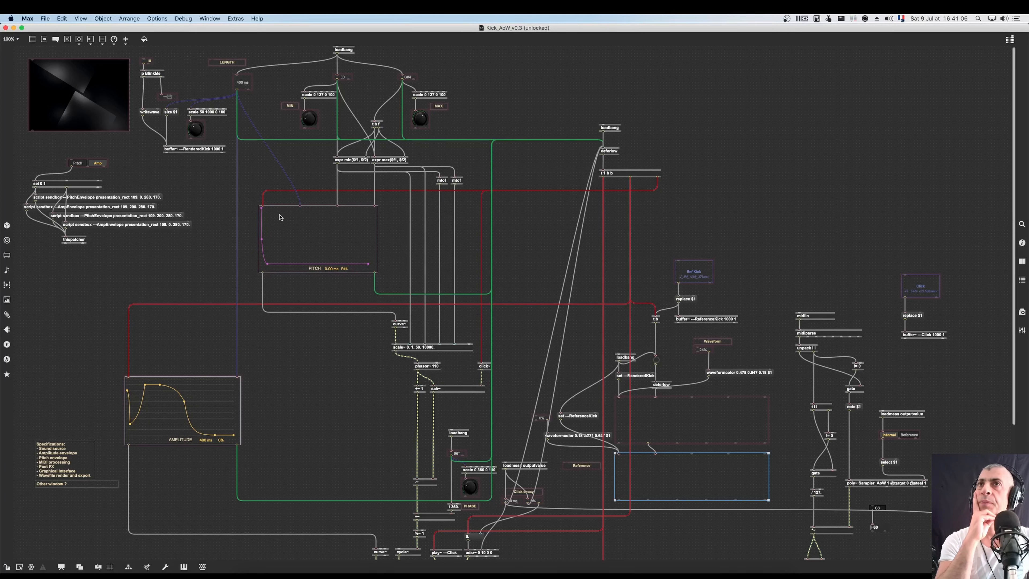
click(316, 221)
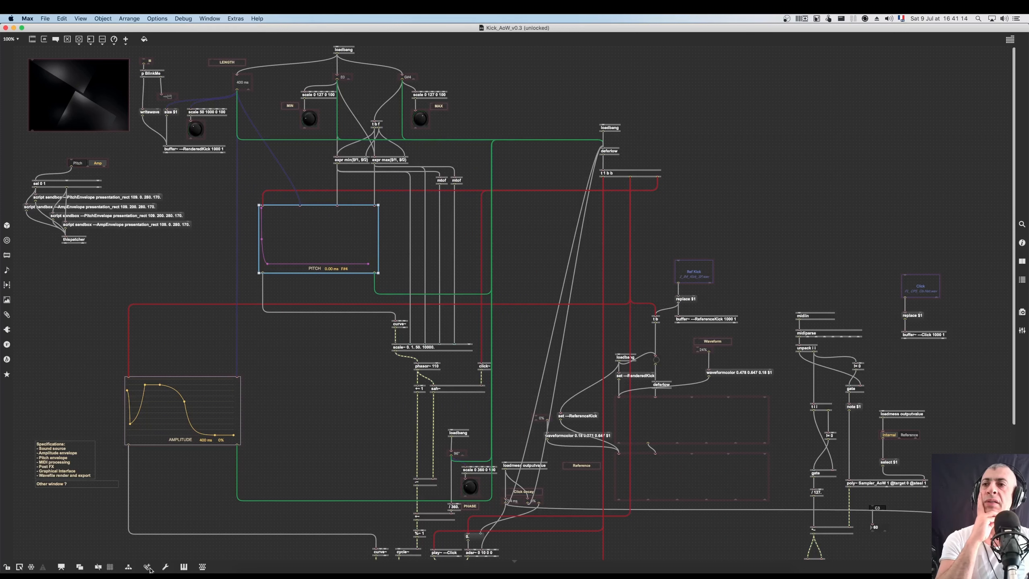
click(61, 567)
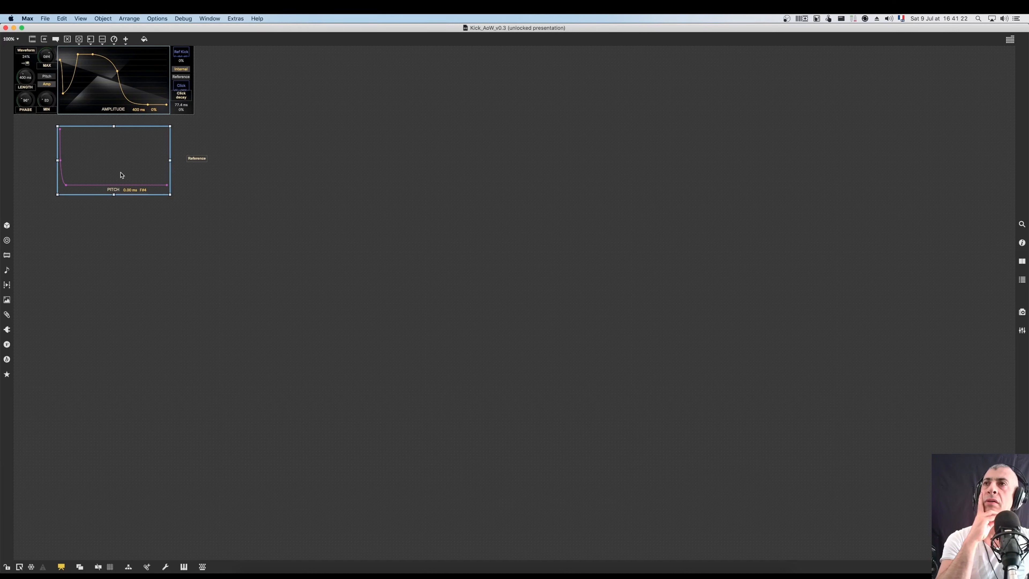
click(47, 61)
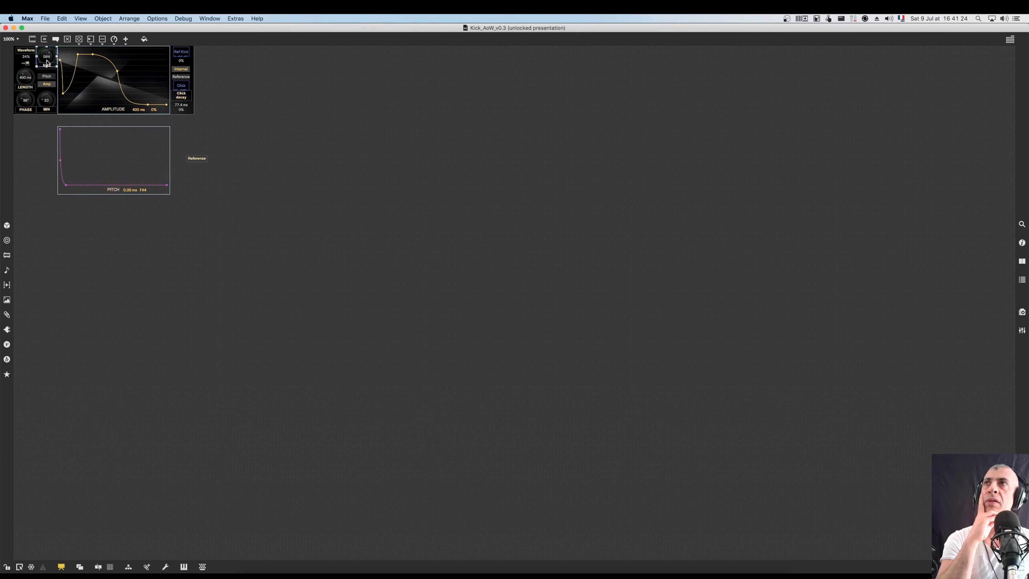
click(48, 99)
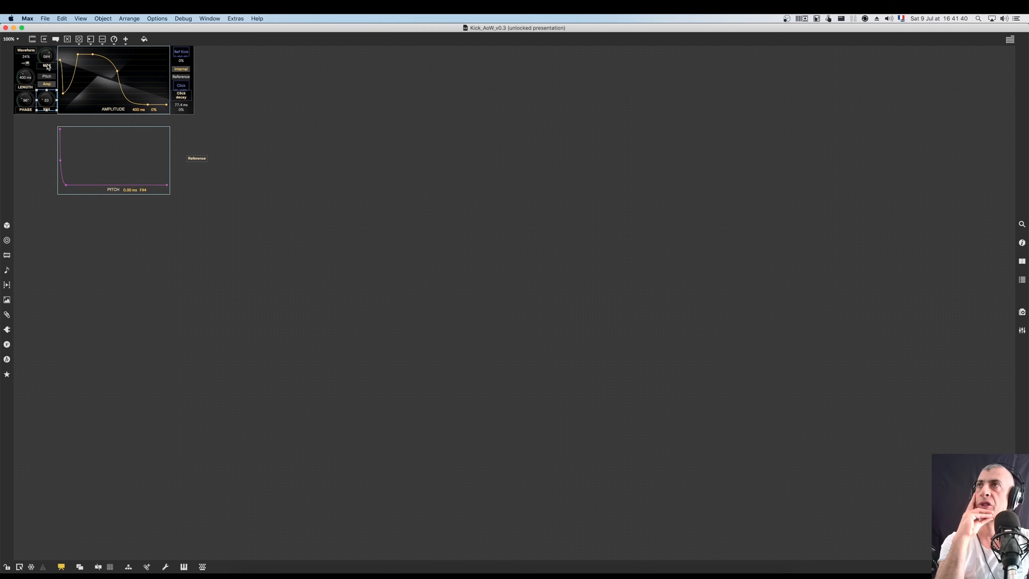
Create a new empty object box in the free area beside the plug-in interface in the presentation
click(186, 107)
click(203, 98)
text(n)
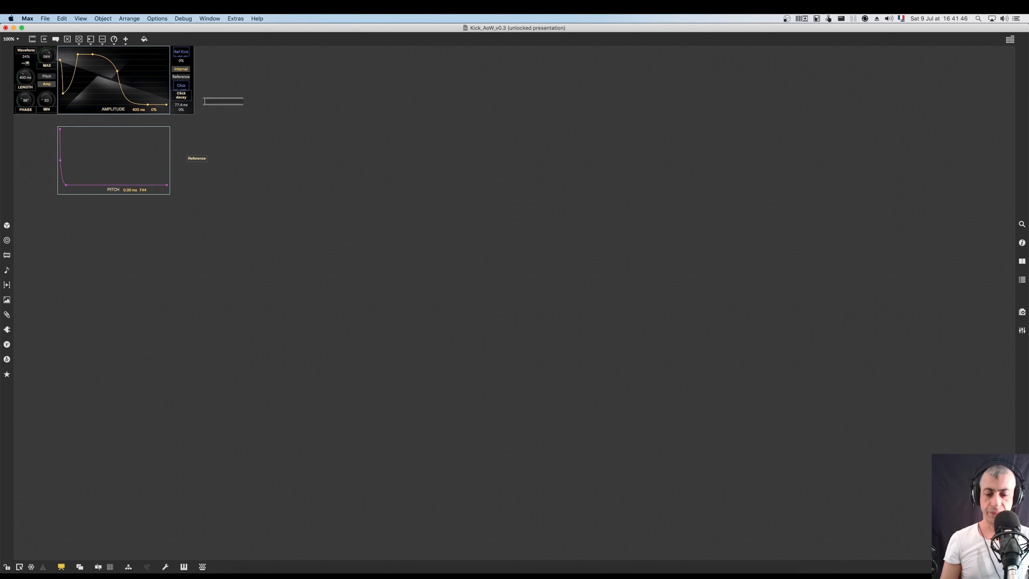
text(live.pna)
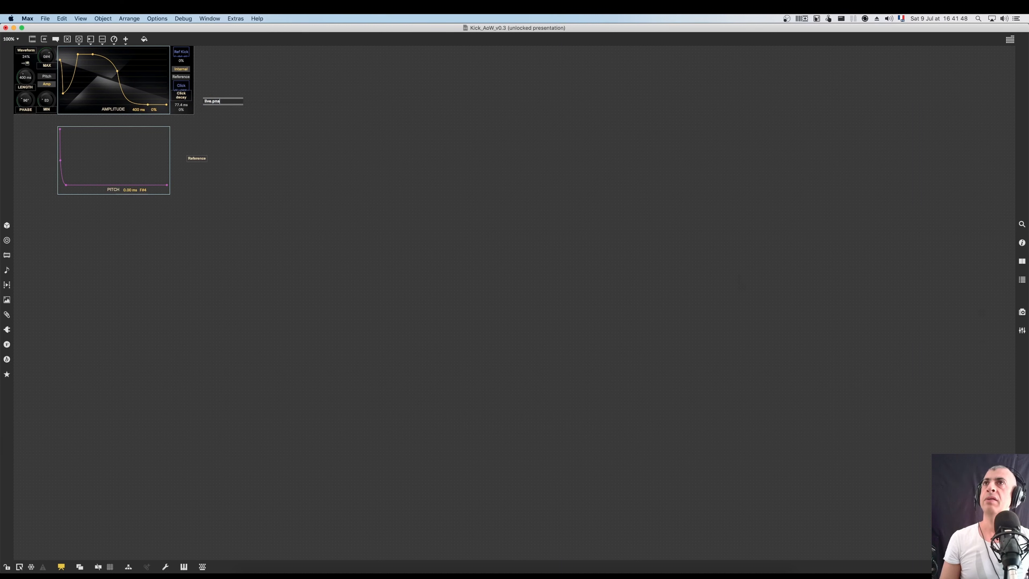
key(BackSpace)
key(BackSpace)
text(ara)
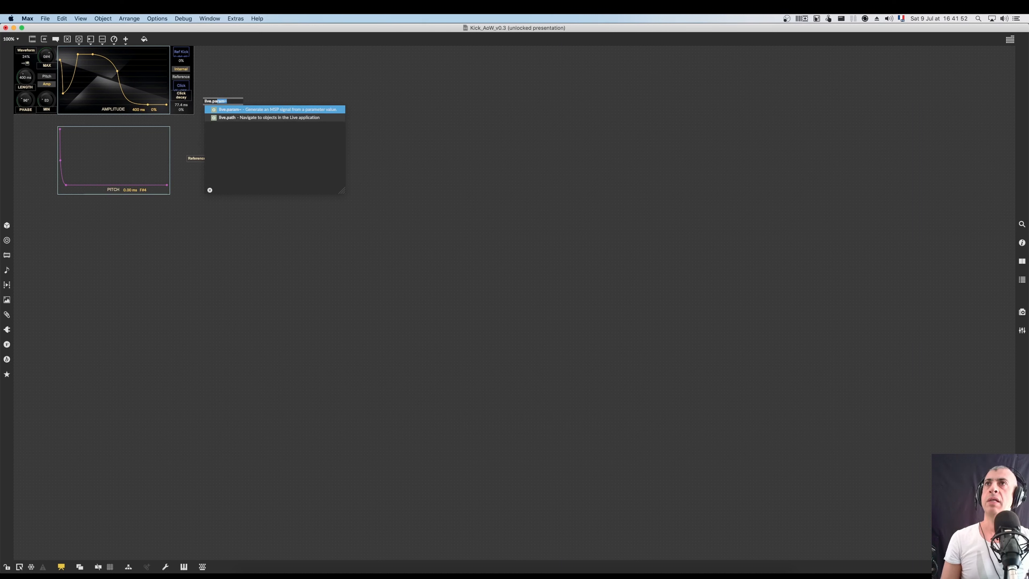
key(BackSpace)
key(BackSpace)
key(BackSpace)
key(BackSpace)
key(BackSpace)
key(BackSpace)
key(BackSpace)
key(BackSpace)
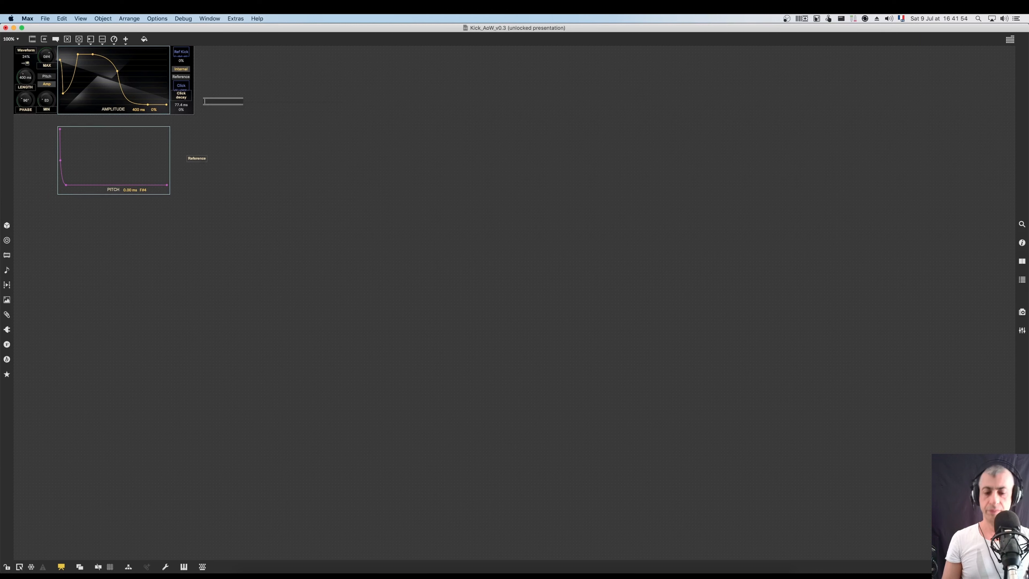
Make the new object a panel and set its border color to the light beige palette swatch
text(panel)
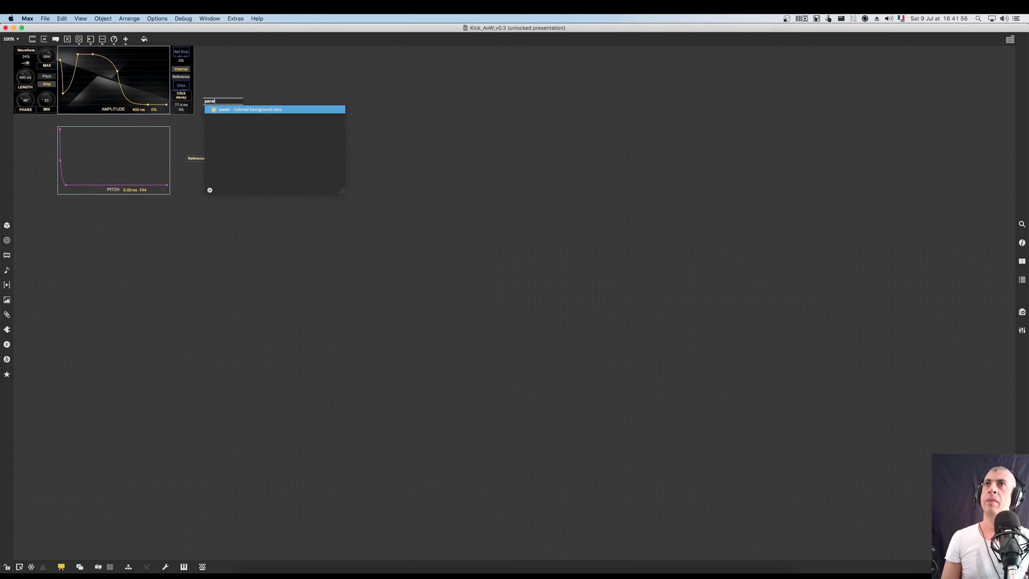
key(Return)
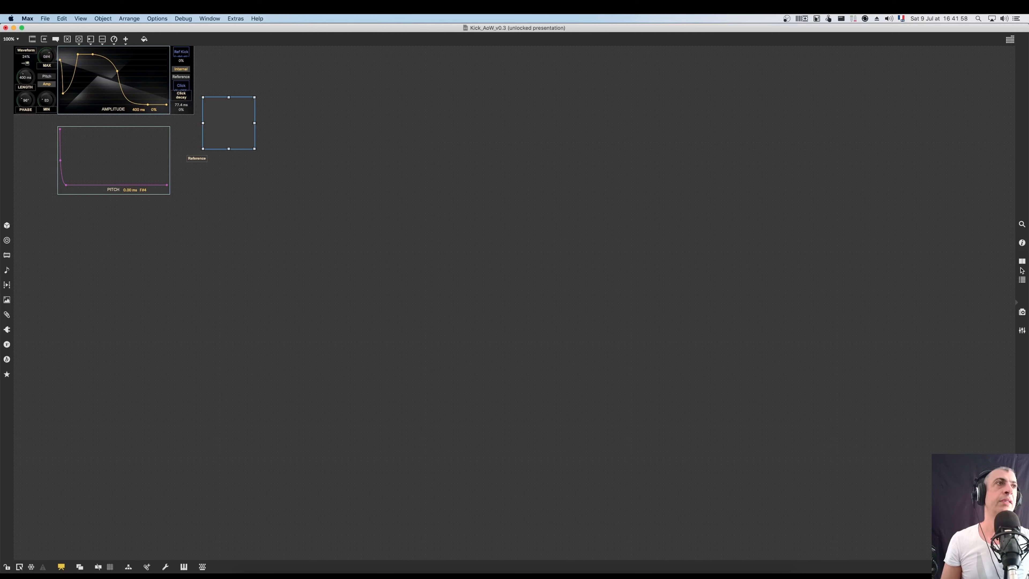
click(1022, 242)
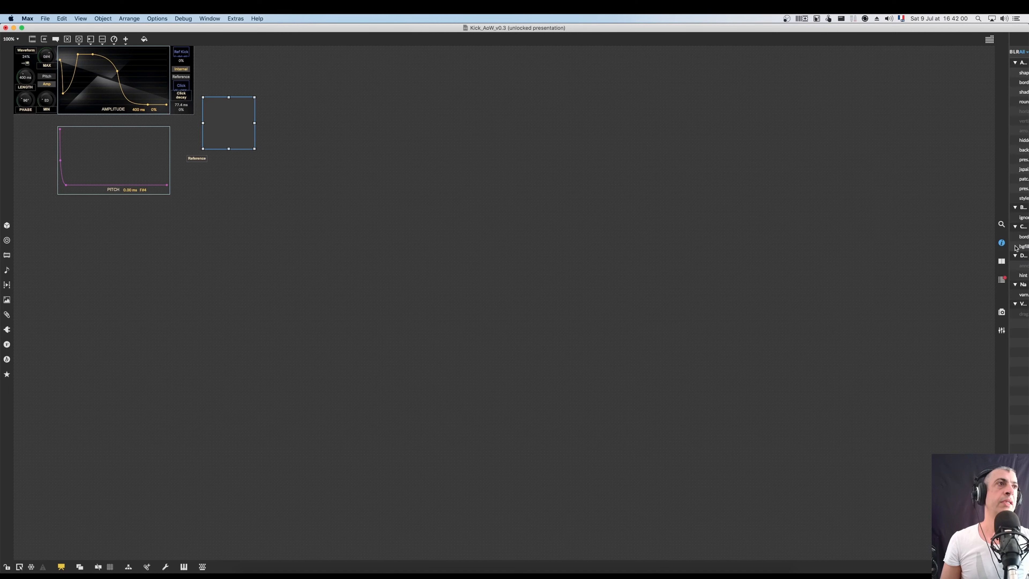
click(989, 238)
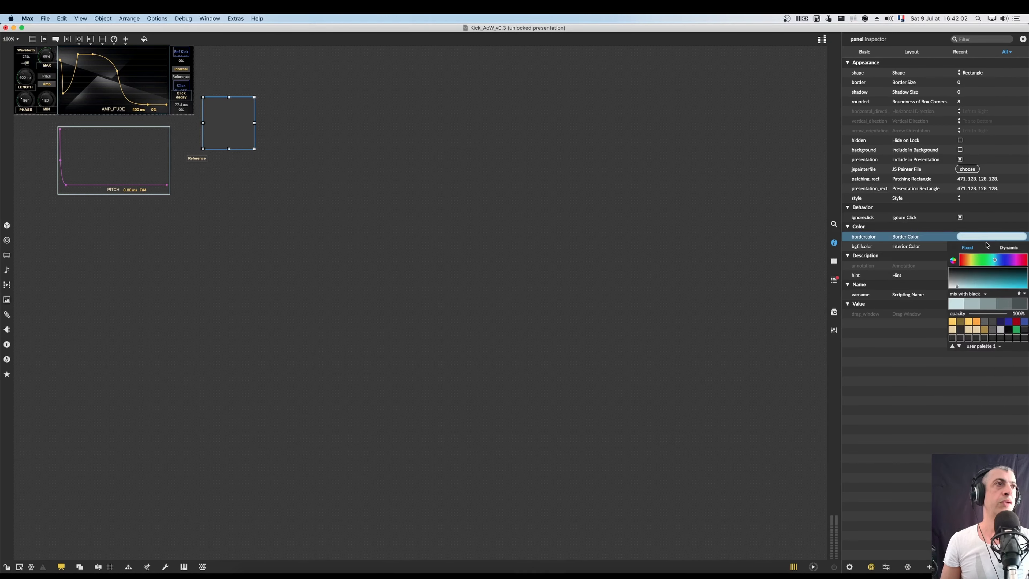
click(976, 331)
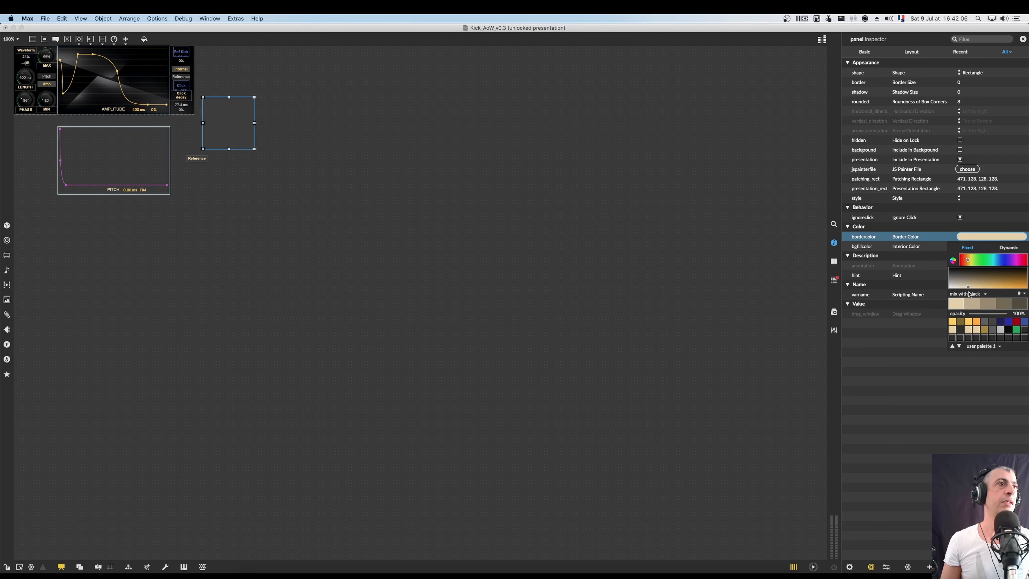
click(926, 248)
Set the panel's interior color to a fixed color fill with 0% opacity
click(974, 246)
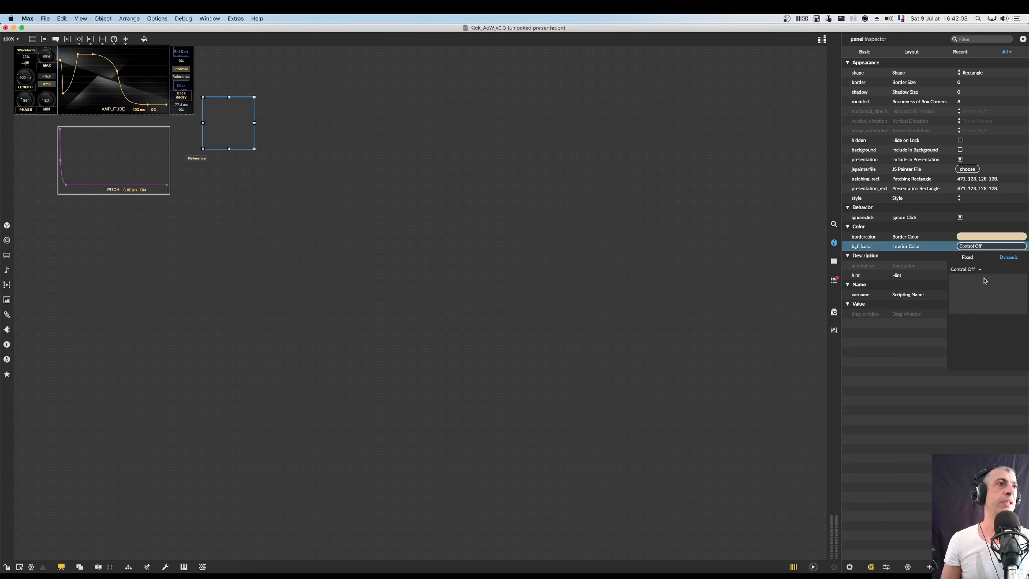
click(972, 258)
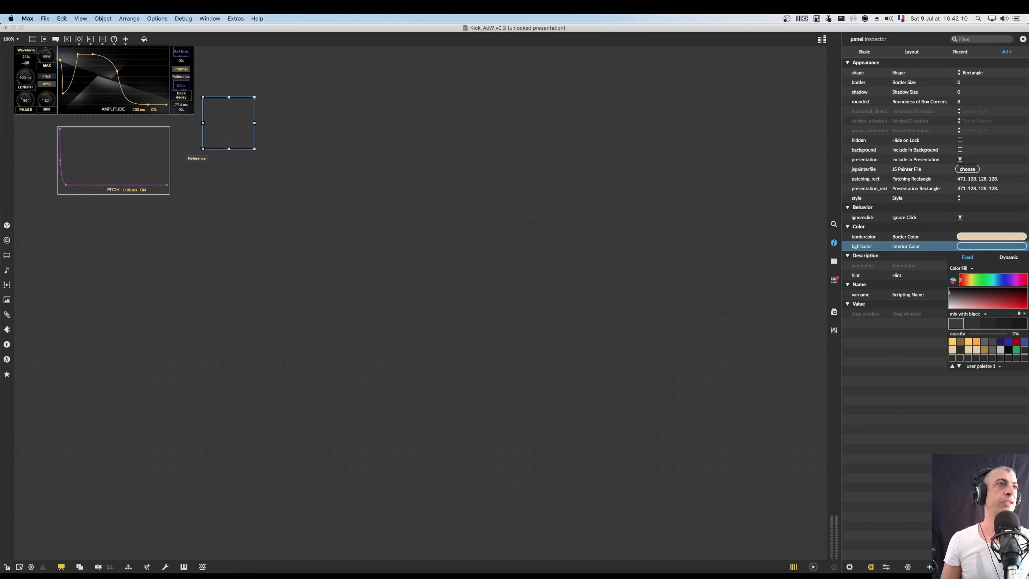
click(248, 182)
Set the panel's border size to 1 and the roundness of its box corners to 4
click(244, 137)
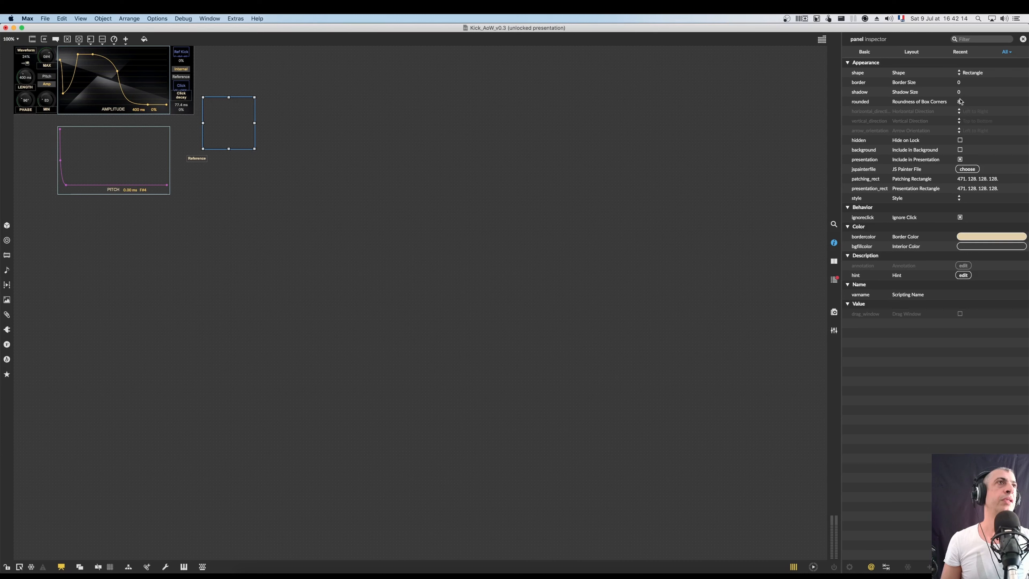
drag(959, 82, 961, 106)
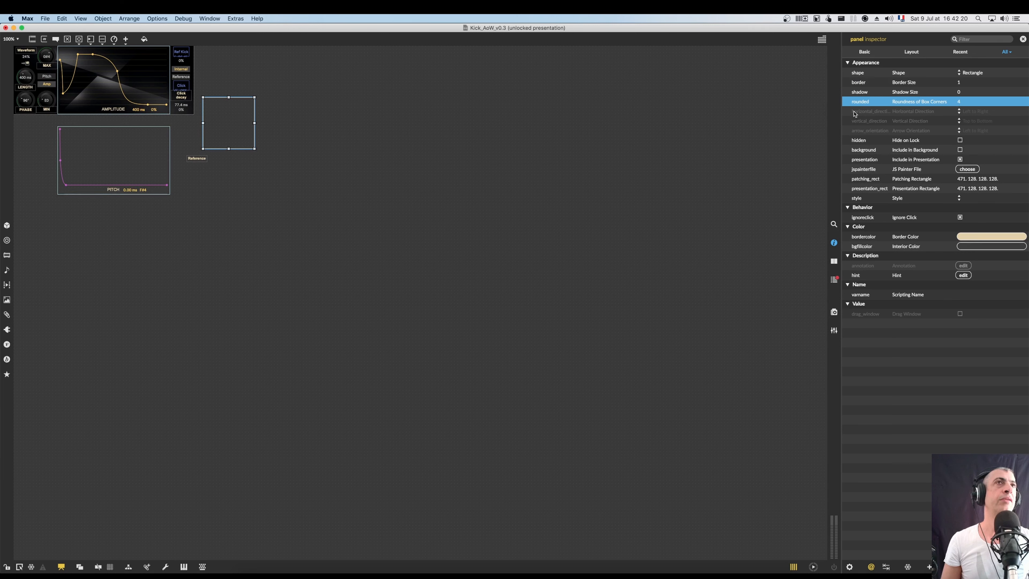
click(411, 128)
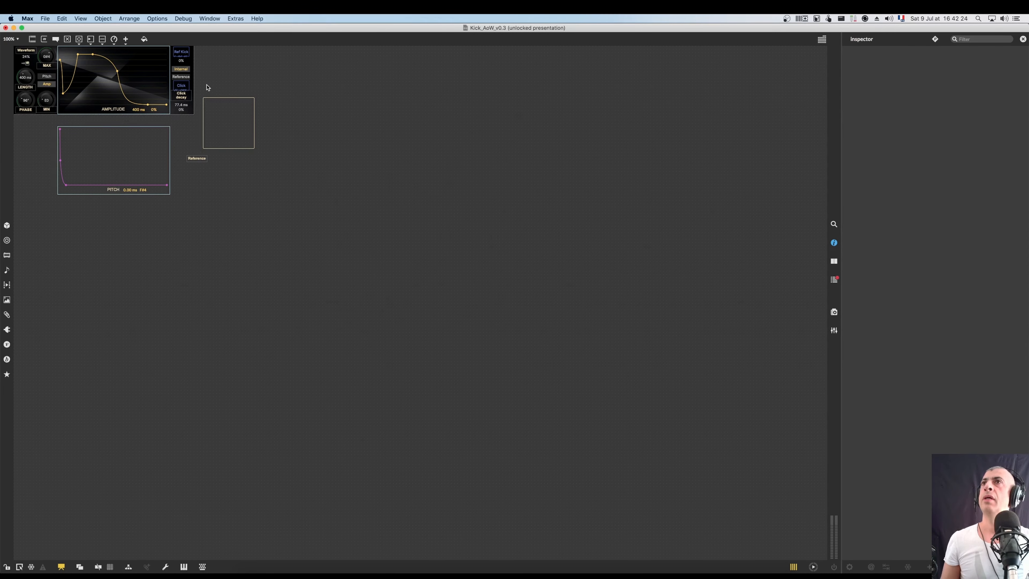
Widen the interface's background picture to extend well beyond the Ref Kick and Click controls and past the new panel
key(super+equal)
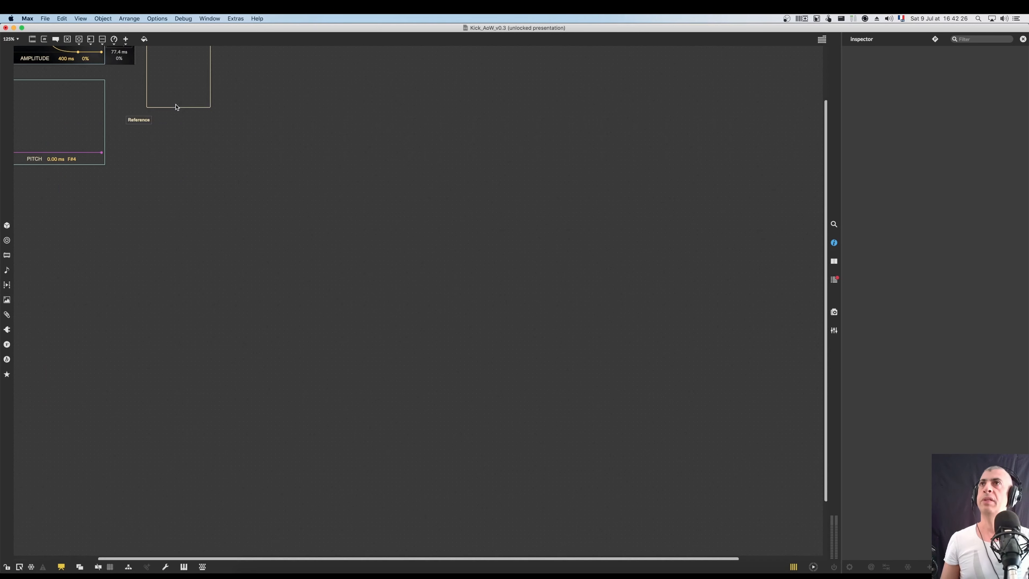
key(super+equal)
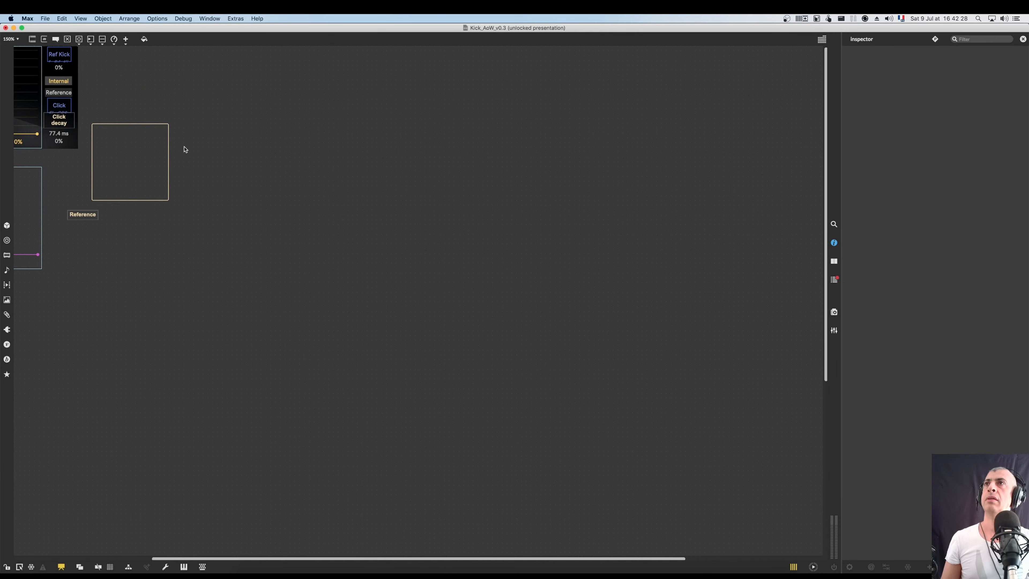
scroll(184, 150, right, 5)
scroll(184, 150, left, 7)
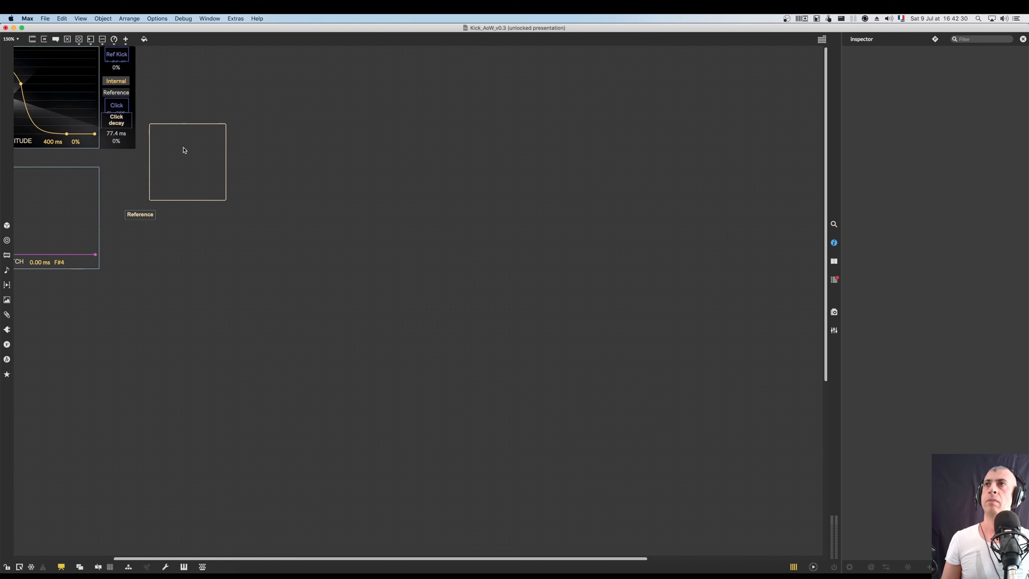
scroll(184, 150, left, 10)
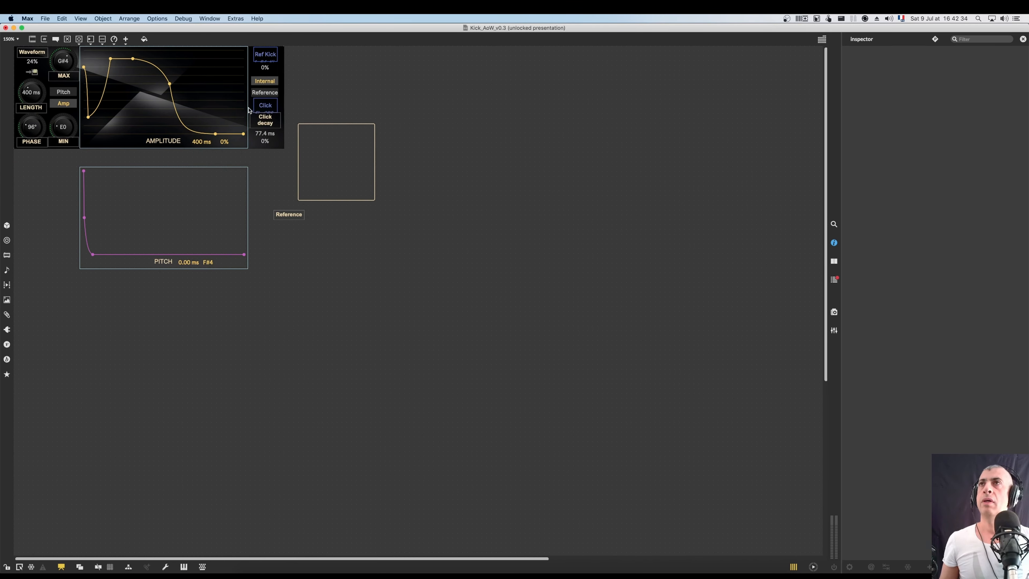
click(282, 97)
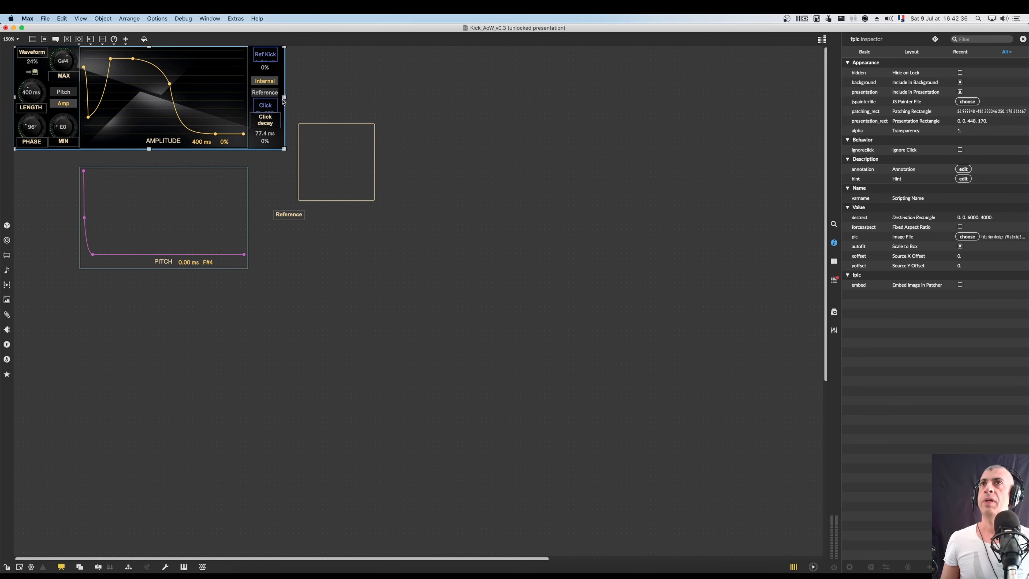
drag(282, 97, 514, 97)
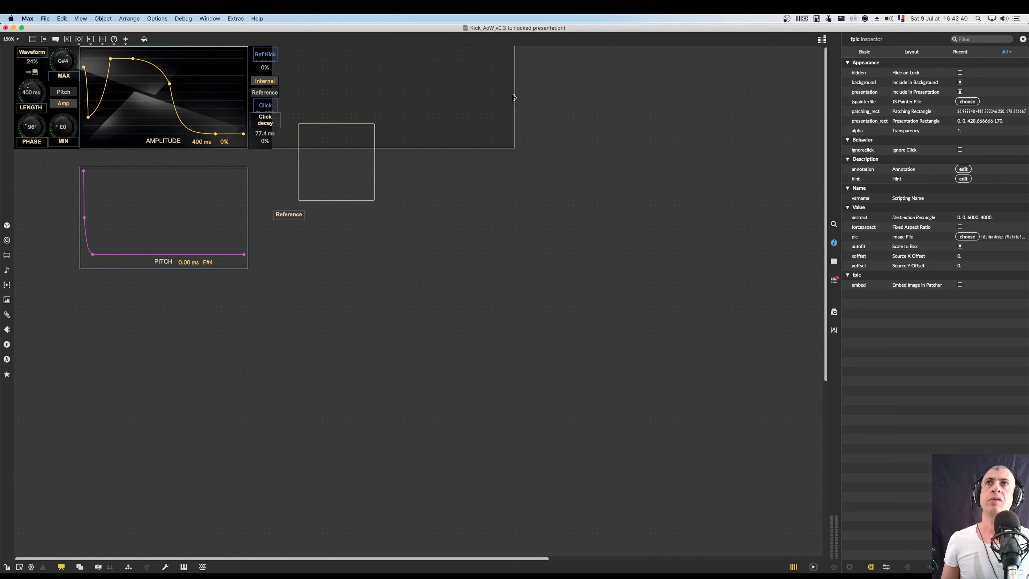
Enlarge the Ref Kick drop area to about 76 by 38 and place its 0% number box beside it
click(279, 54)
mouse_move(281, 54)
mouse_down()
mouse_move(300, 53)
mouse_move(271, 67)
mouse_move(329, 65)
mouse_move(276, 69)
mouse_up()
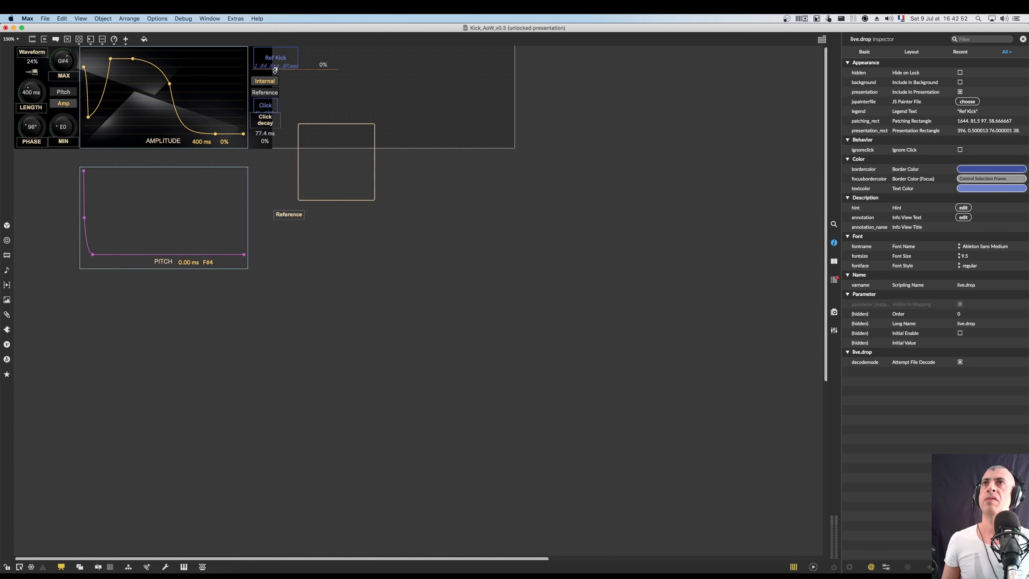
click(278, 65)
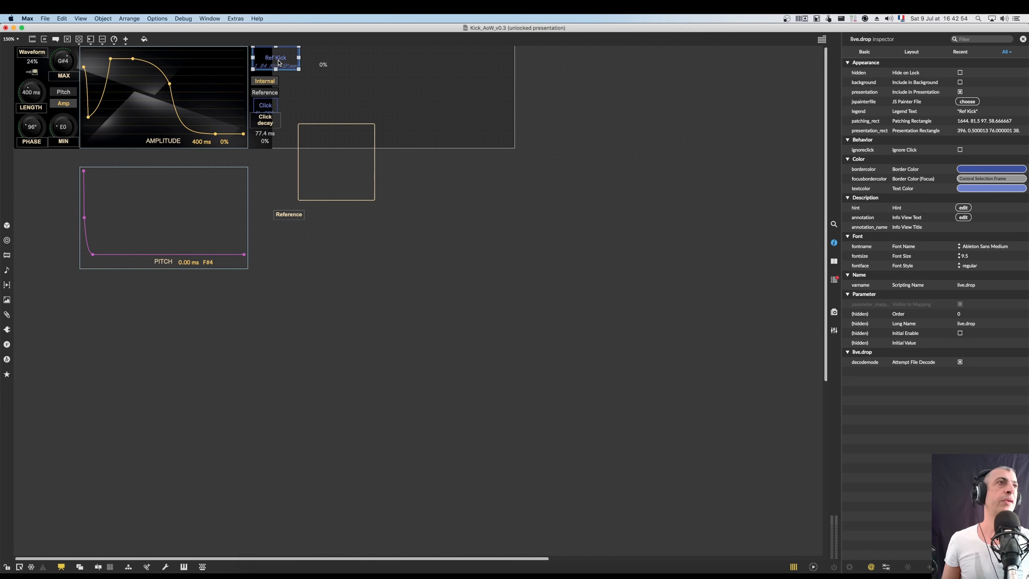
click(321, 79)
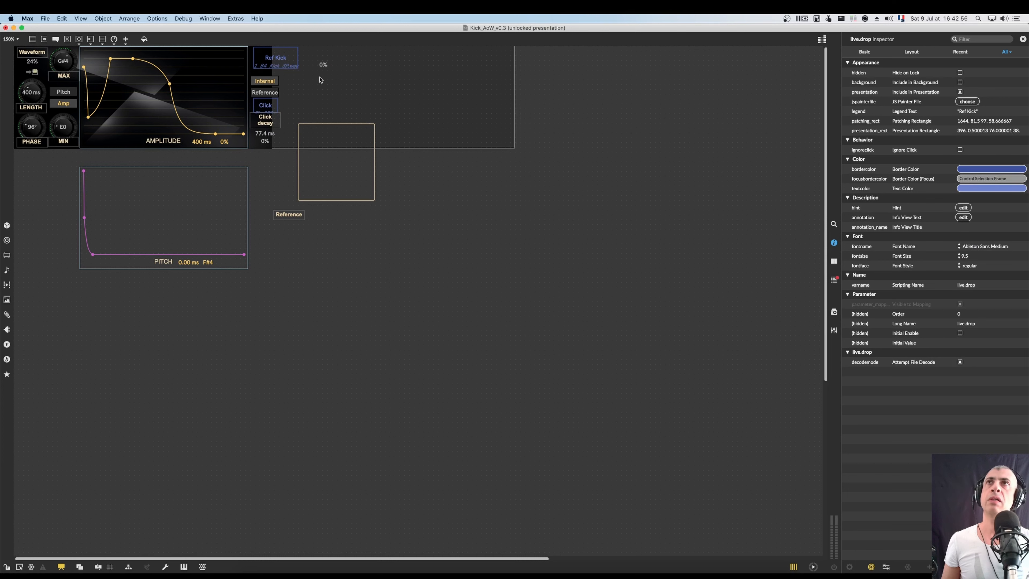
Locate the Ref Kick drop object in the patching view and open the live.drop help patch
click(288, 64)
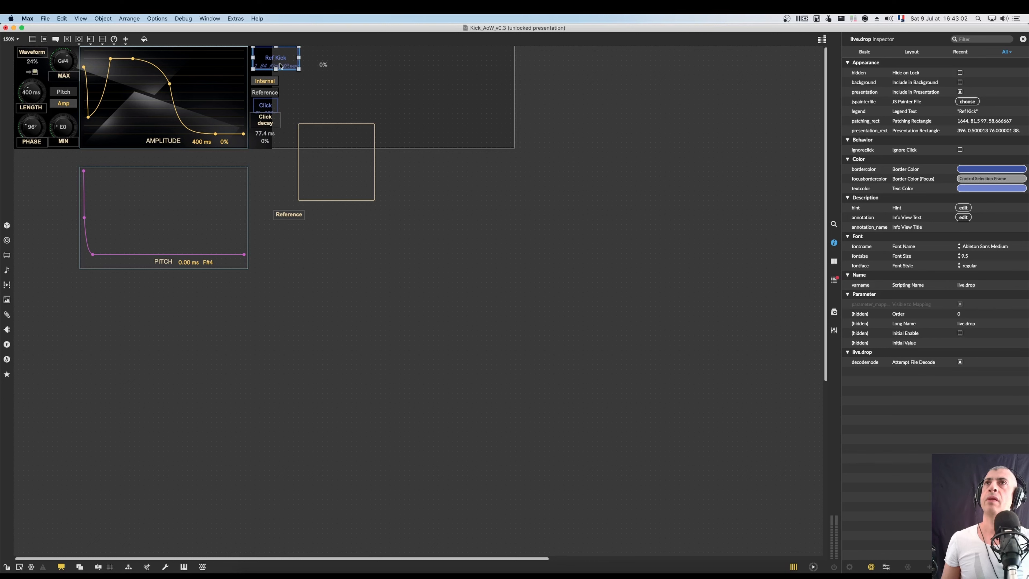
click(61, 567)
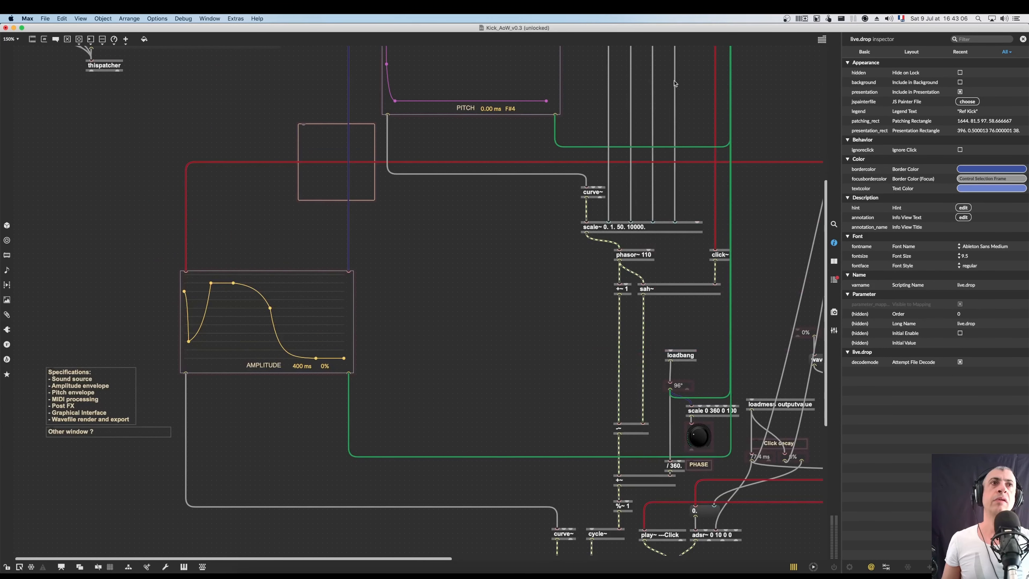
key(super+minus)
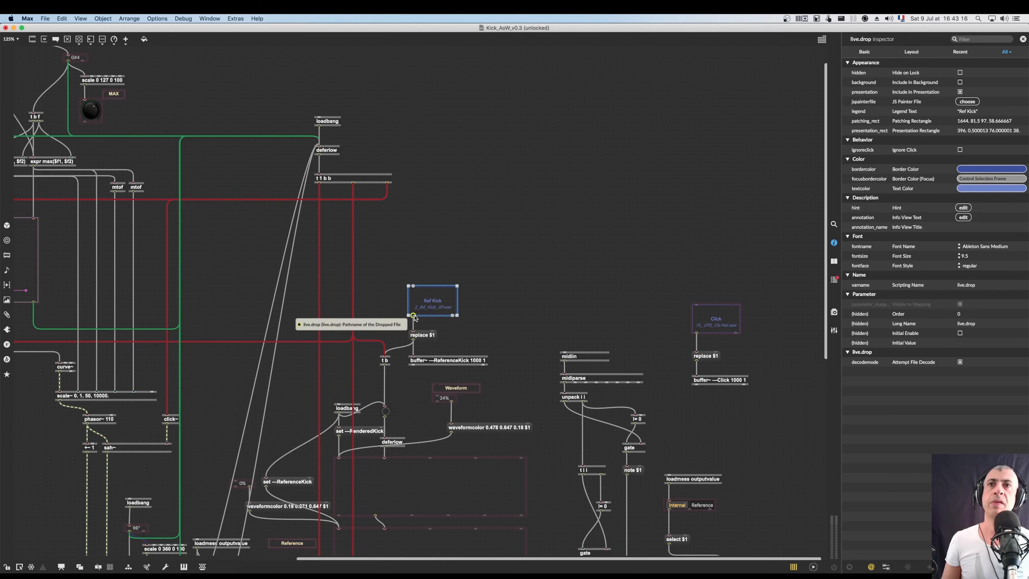
right_click(431, 298)
click(452, 305)
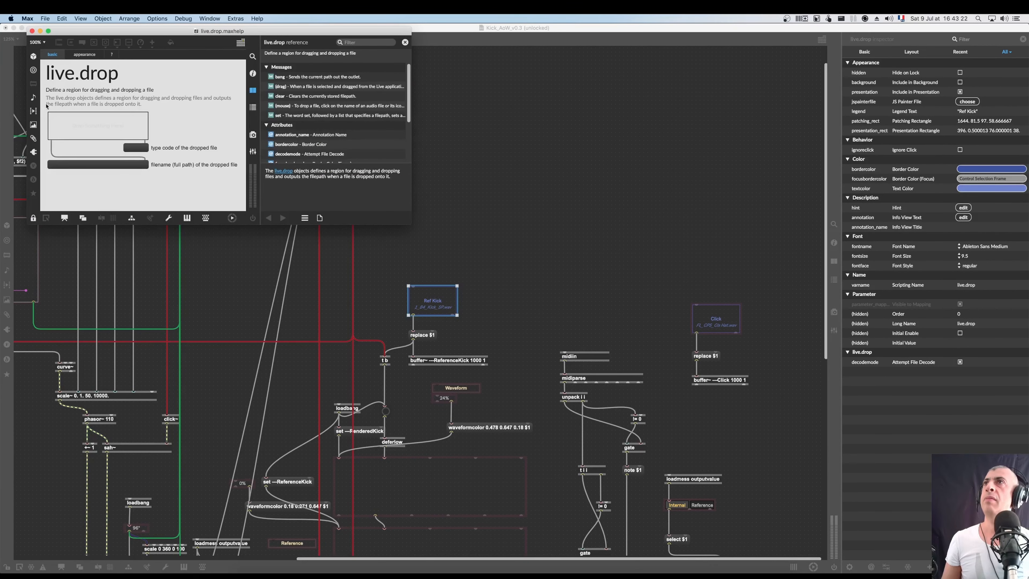
Check the bang message in the live.drop reference, and give the Ref Kick drop a triggering button and a message box receiving its path
click(330, 78)
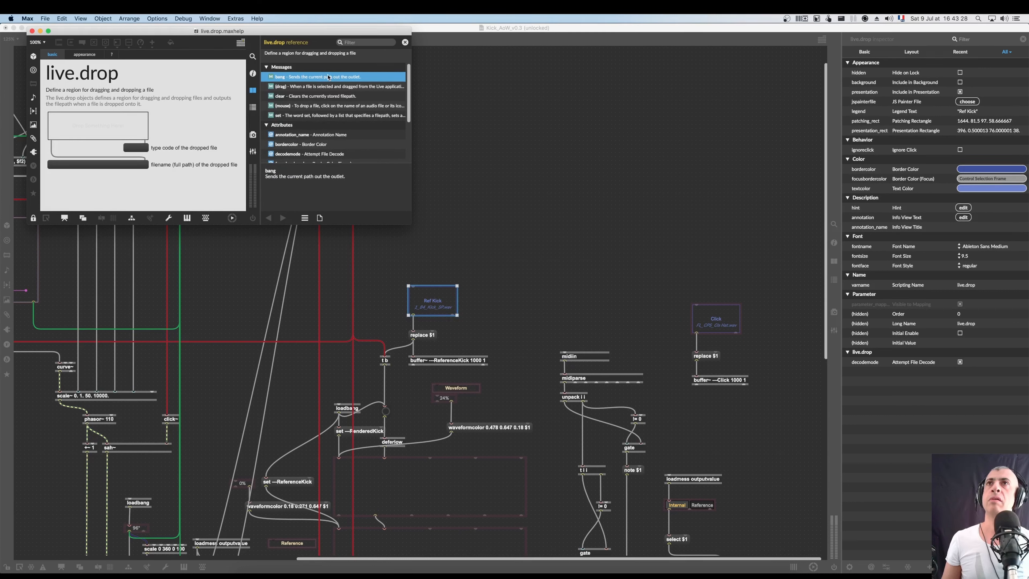
click(469, 258)
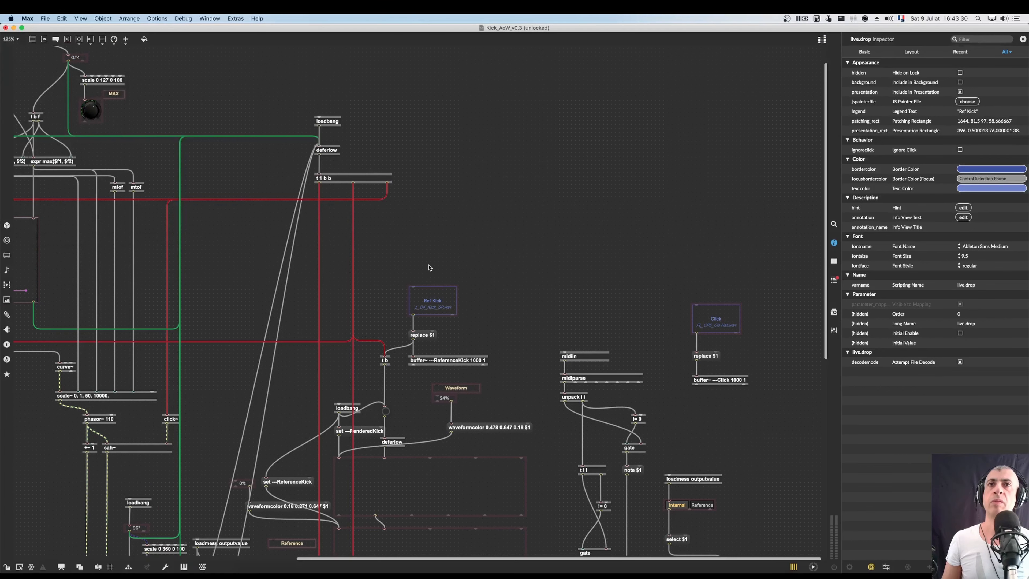
click(477, 333)
key(m)
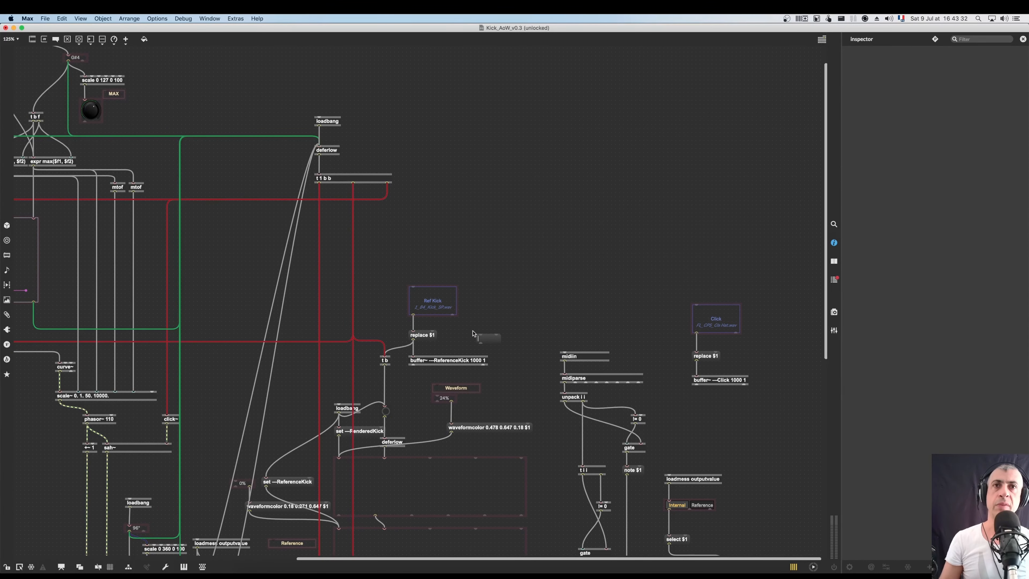
drag(413, 315, 497, 334)
key(b)
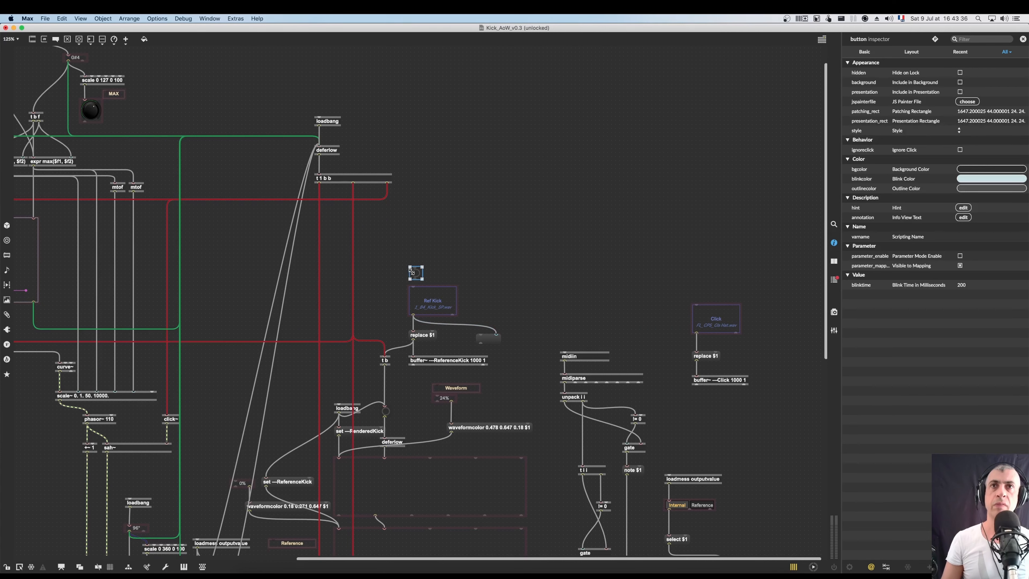
drag(415, 279, 413, 287)
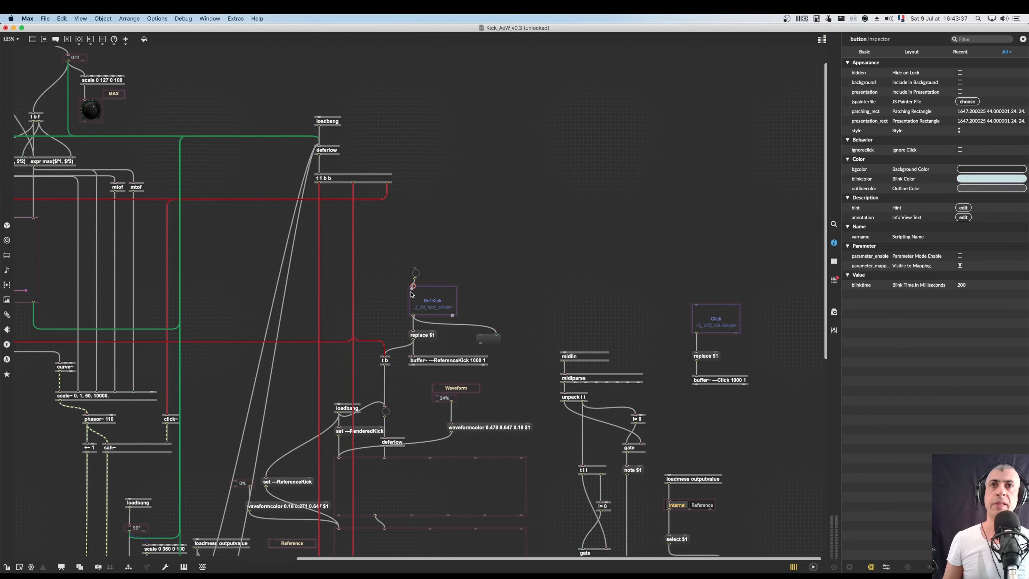
super+click(416, 273)
click(490, 352)
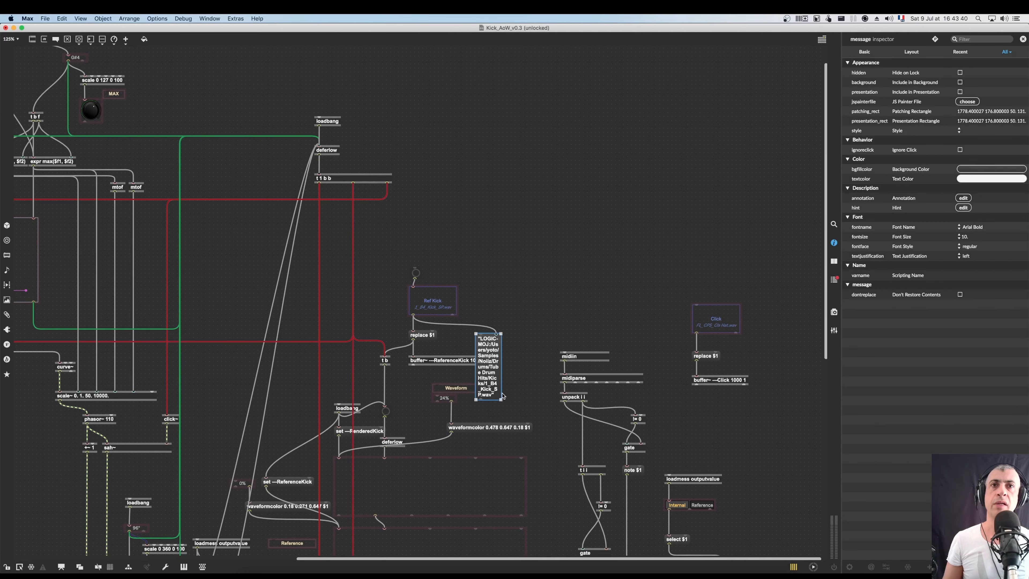
Widen the message box to read the full Ref Kick file path, and delete the box
drag(502, 399, 693, 347)
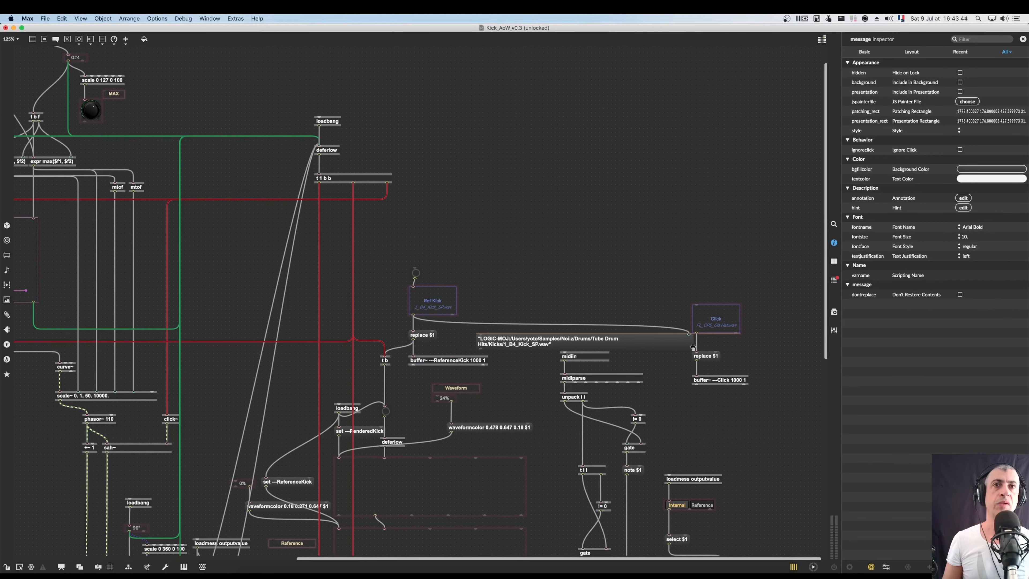
drag(601, 345, 589, 342)
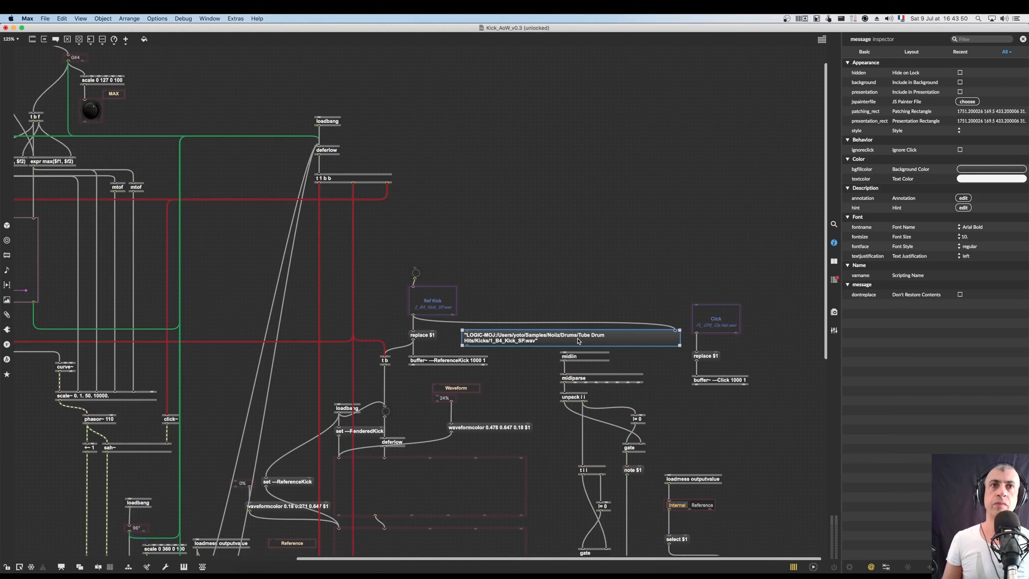
key(BackSpace)
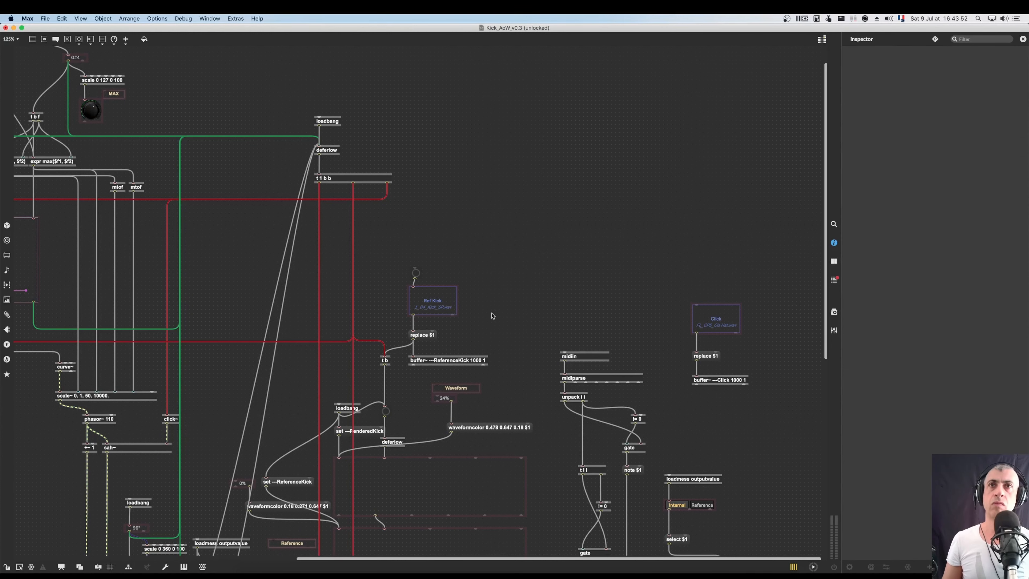
Widen the regexp .+/(.+) object that extracts the file name from the Ref Kick path to about 113
click(433, 299)
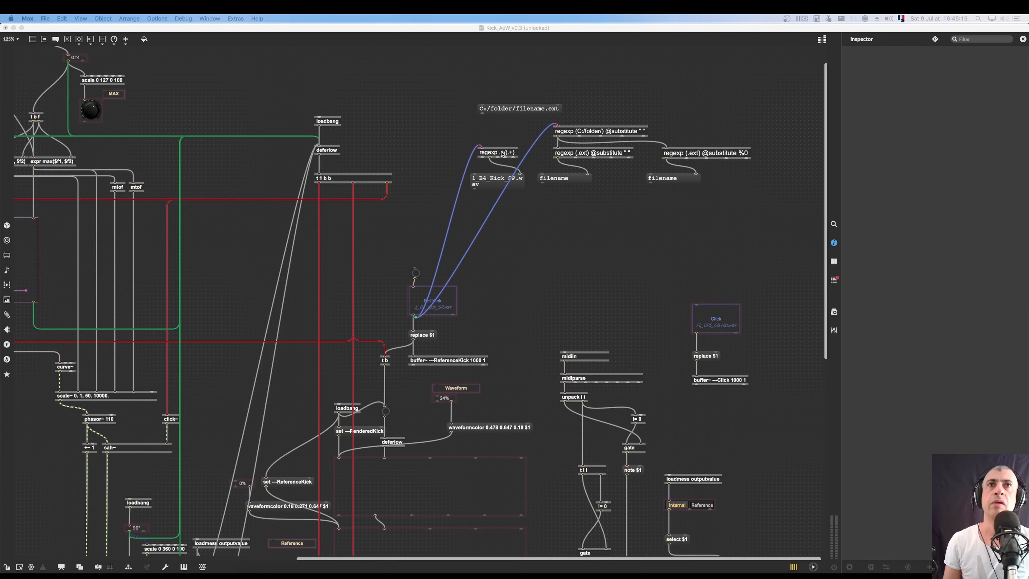
click(519, 193)
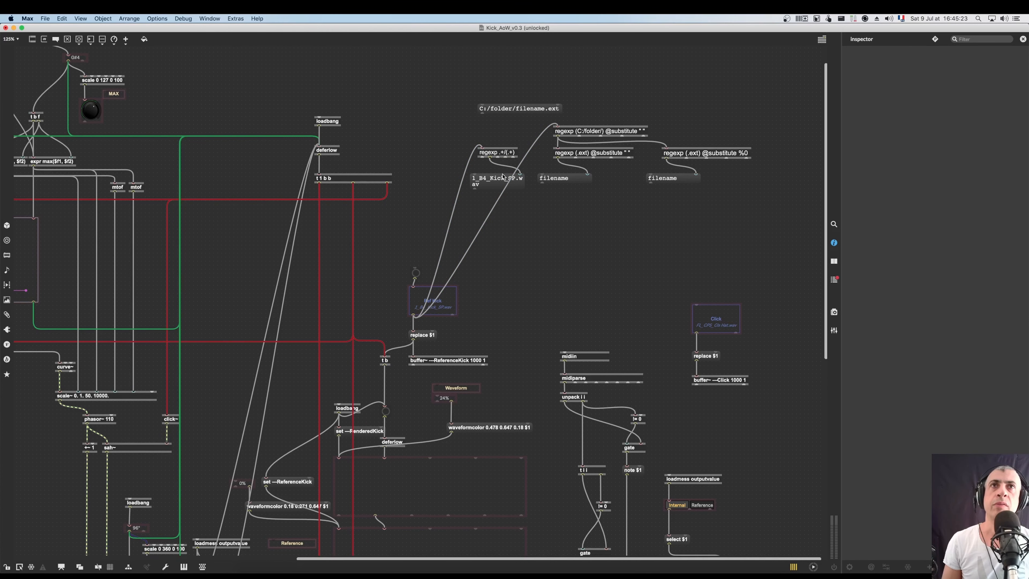
click(505, 156)
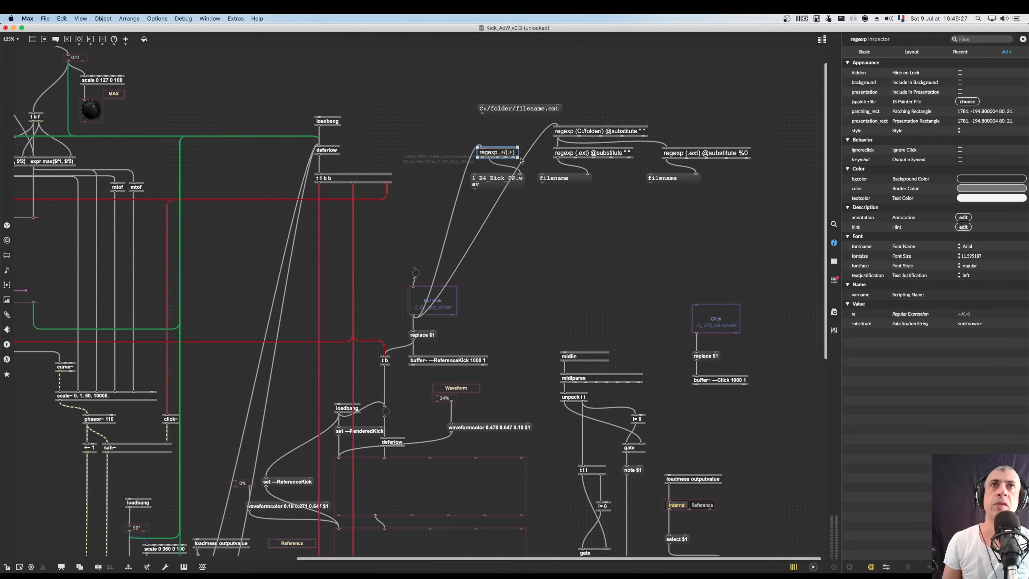
drag(517, 156, 534, 157)
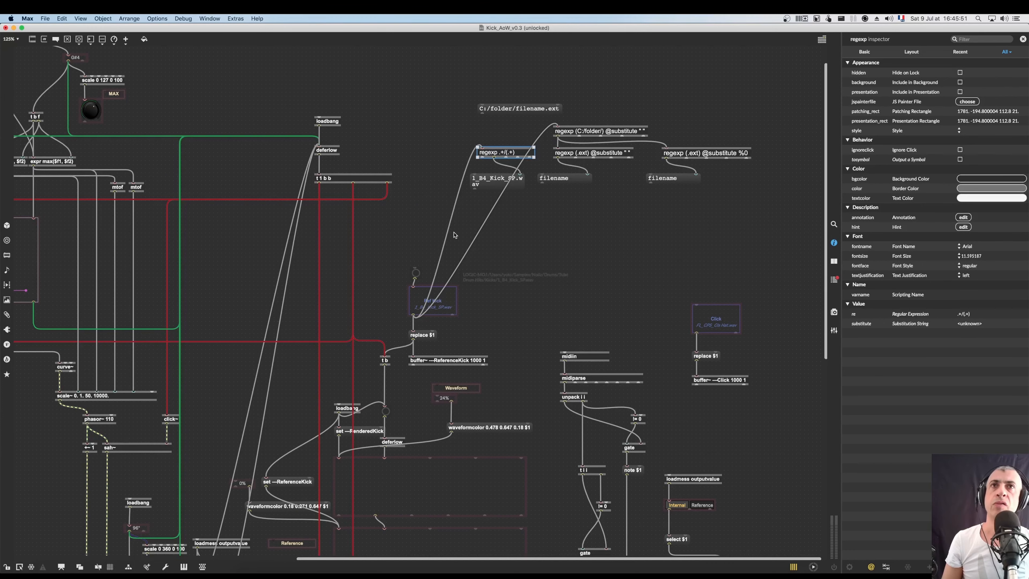
click(526, 259)
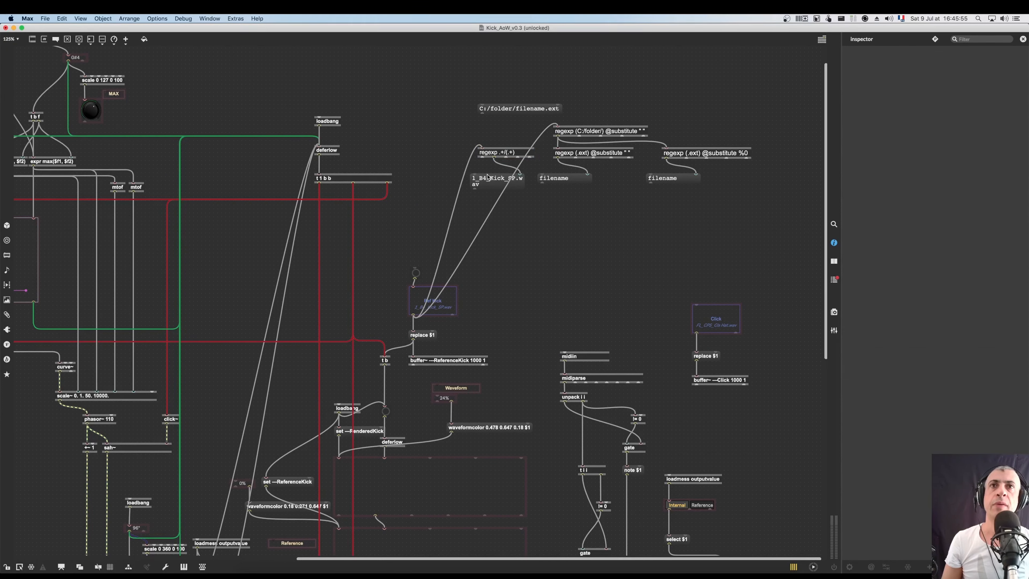
Move the extracted file name's message box beside the Ref Kick drop and place a copy of the Waveform comment just above it
drag(485, 182, 489, 316)
click(455, 311)
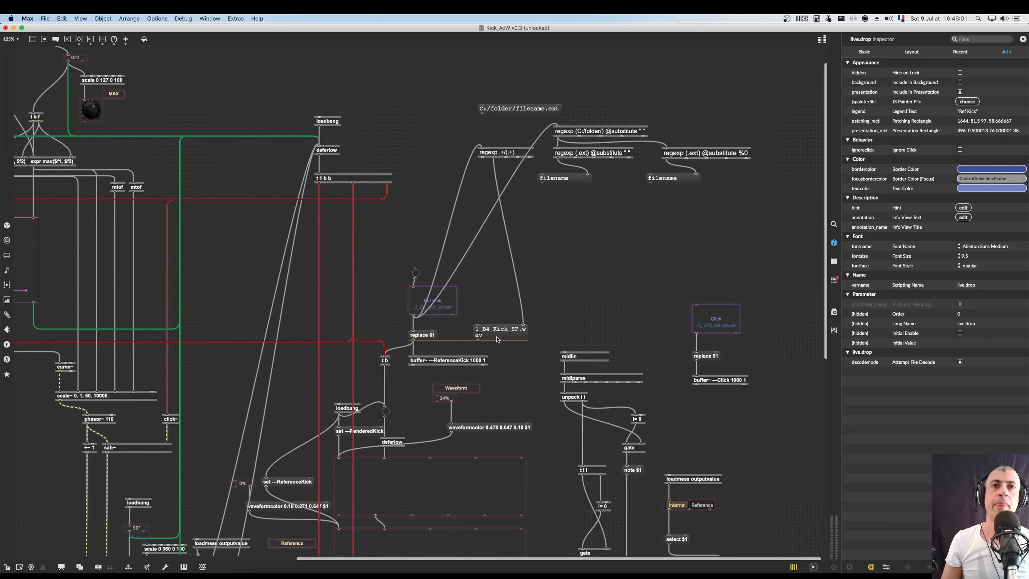
drag(499, 327, 504, 346)
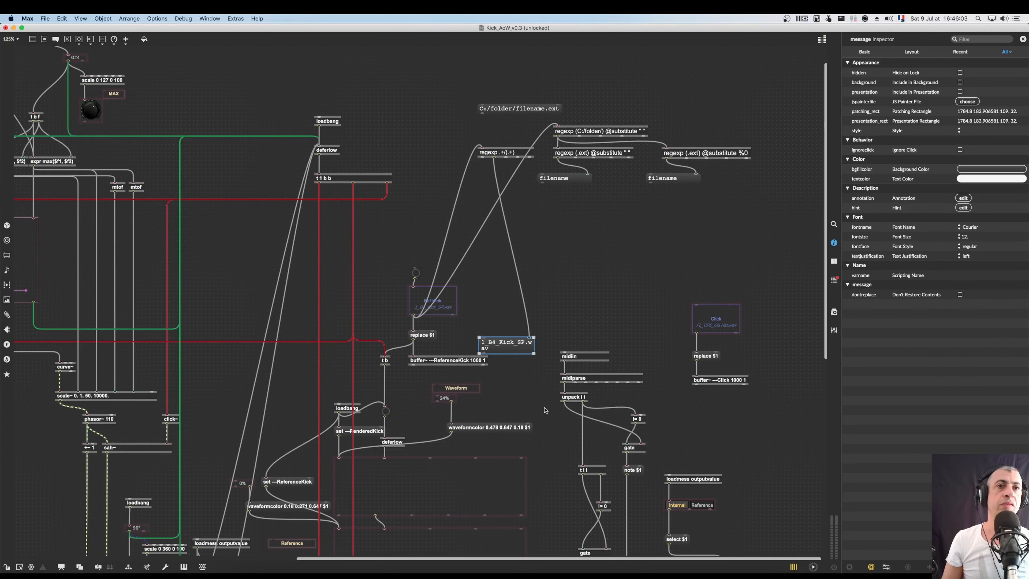
click(462, 390)
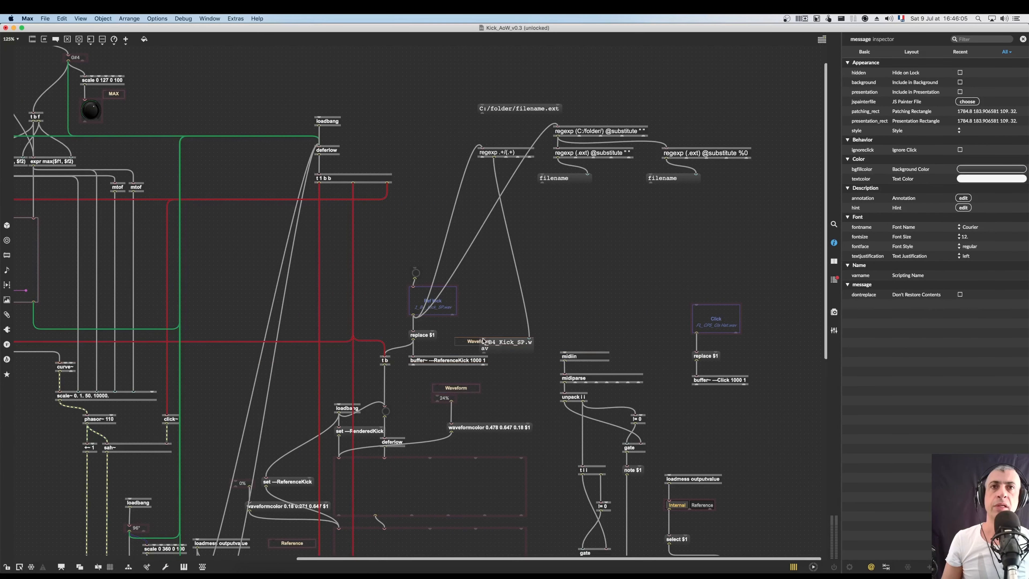
drag(461, 391, 495, 327)
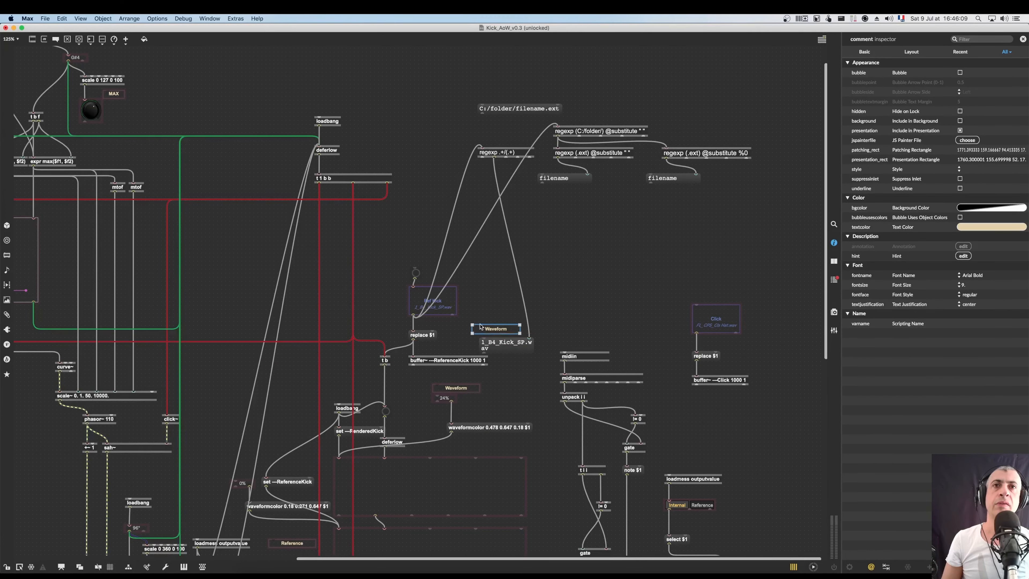
right_click(470, 333)
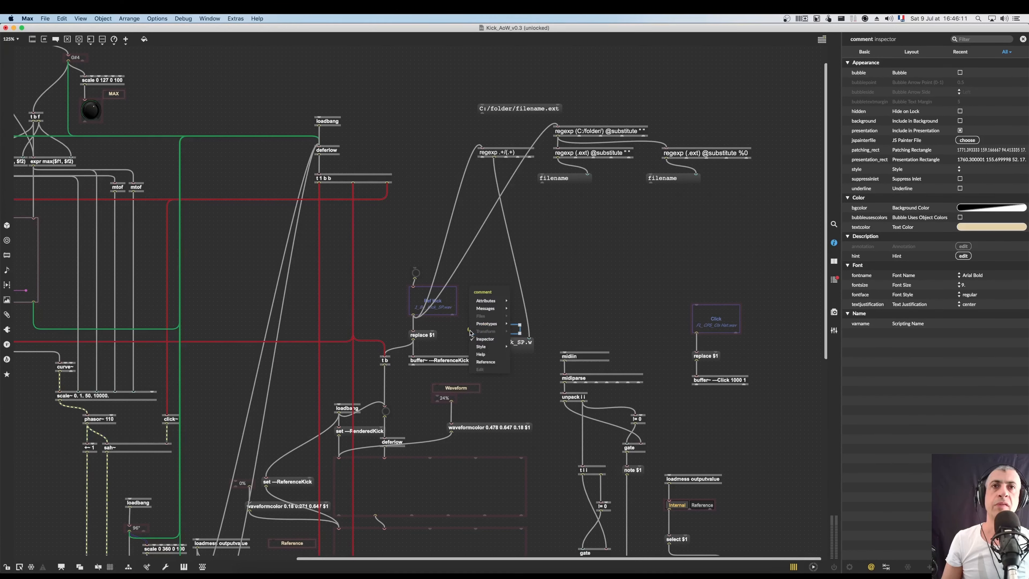
mouse_move(485, 313)
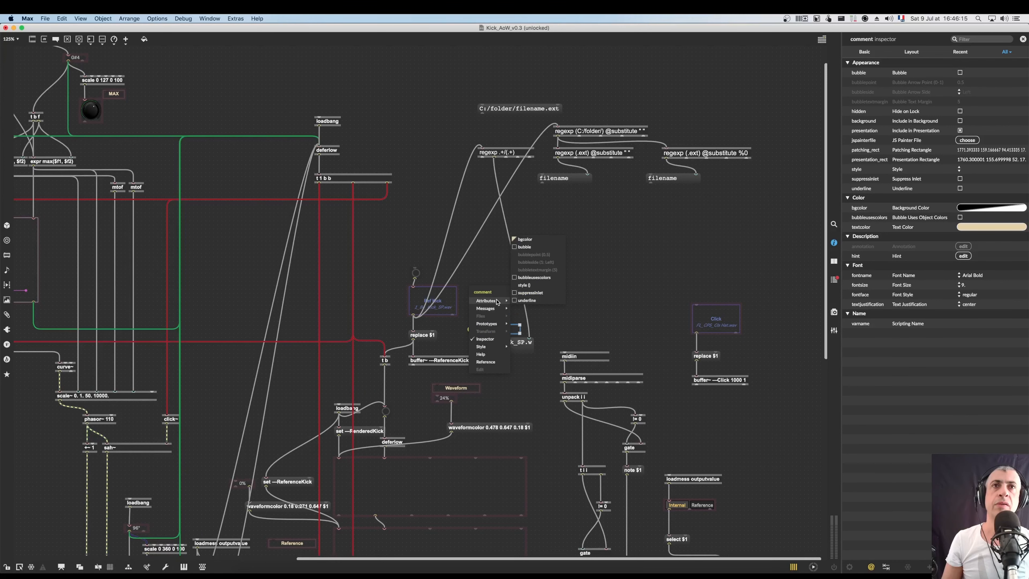
click(489, 280)
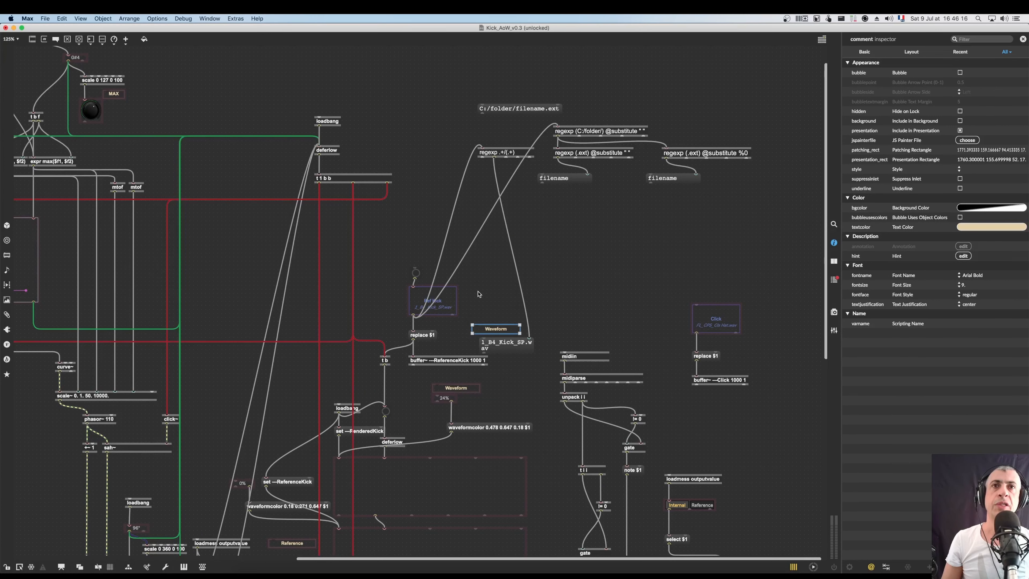
Add a set $1 message between the regexp .+/(.+) output and the copied comment, and trigger the button to fill in the file name
double_click(470, 303)
text(st)
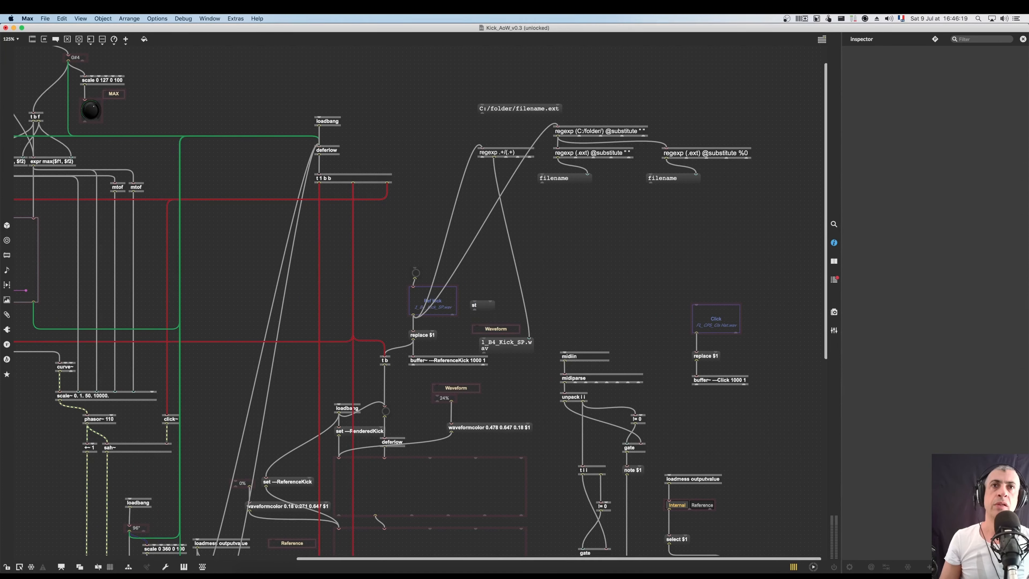
key(BackSpace)
text(et $1)
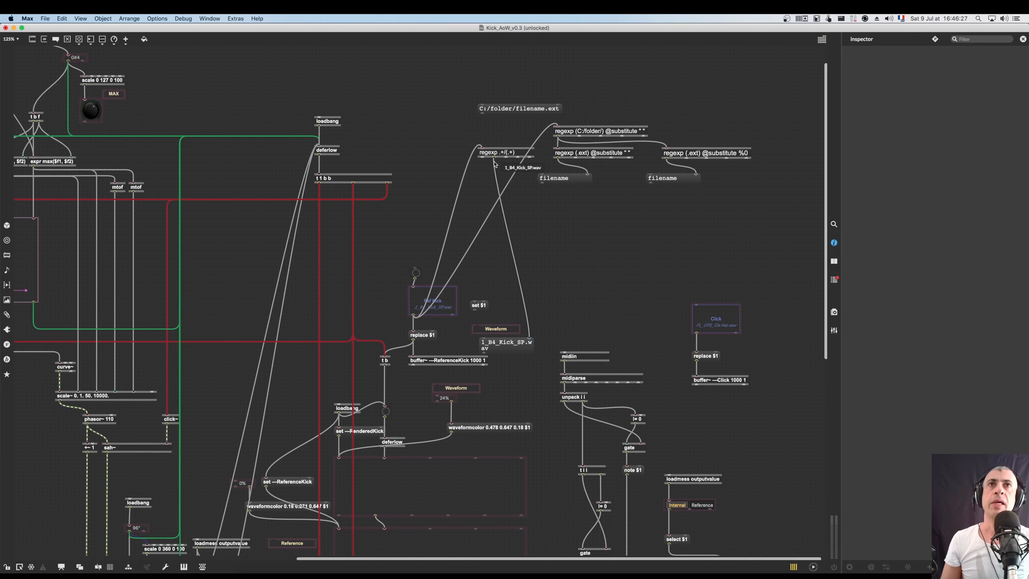
drag(494, 159, 477, 325)
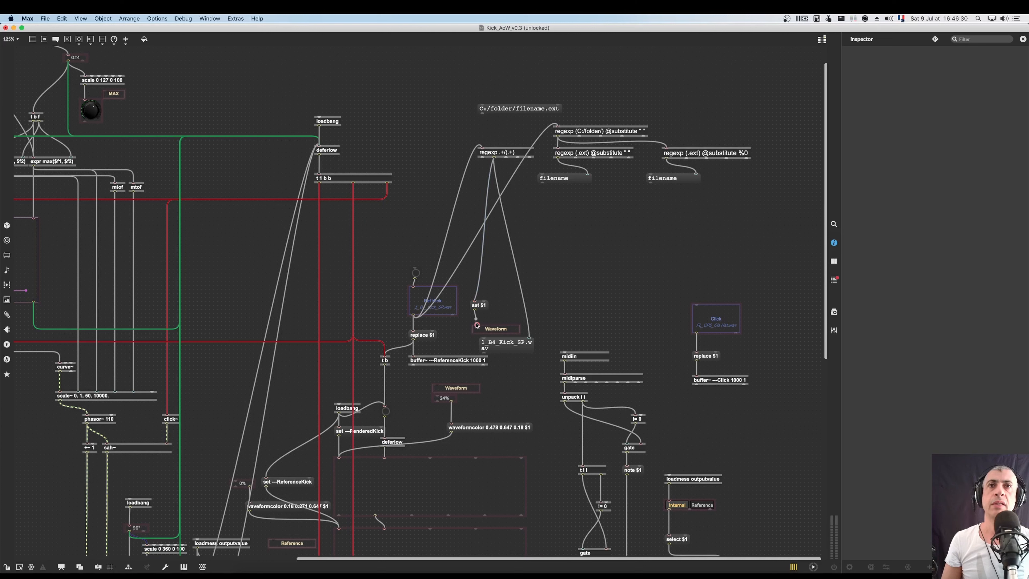
click(417, 274)
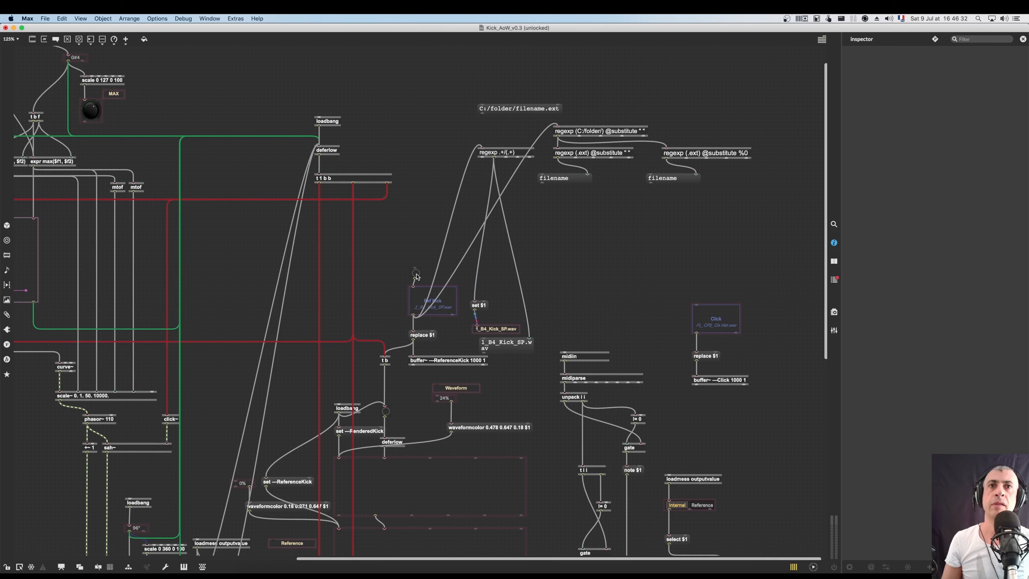
Delete the file name message box and the three unused regexp substitute objects with their filename messages
click(495, 331)
click(521, 345)
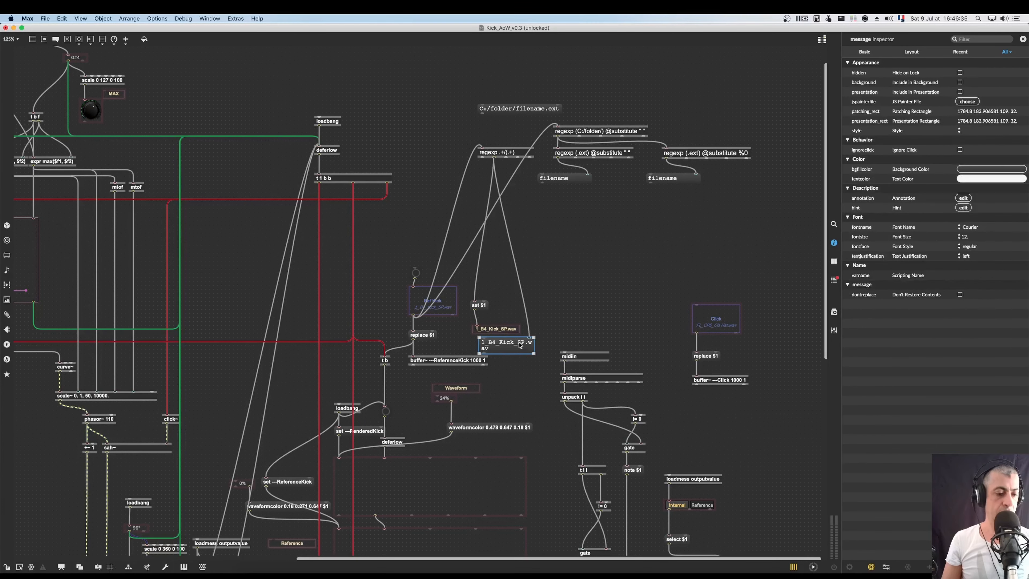
key(BackSpace)
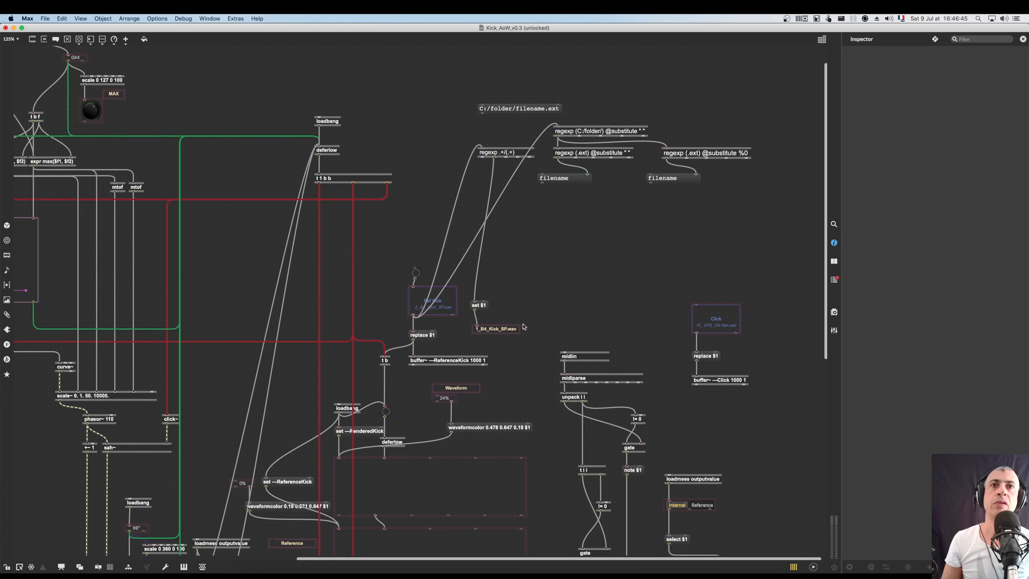
drag(747, 211, 558, 132)
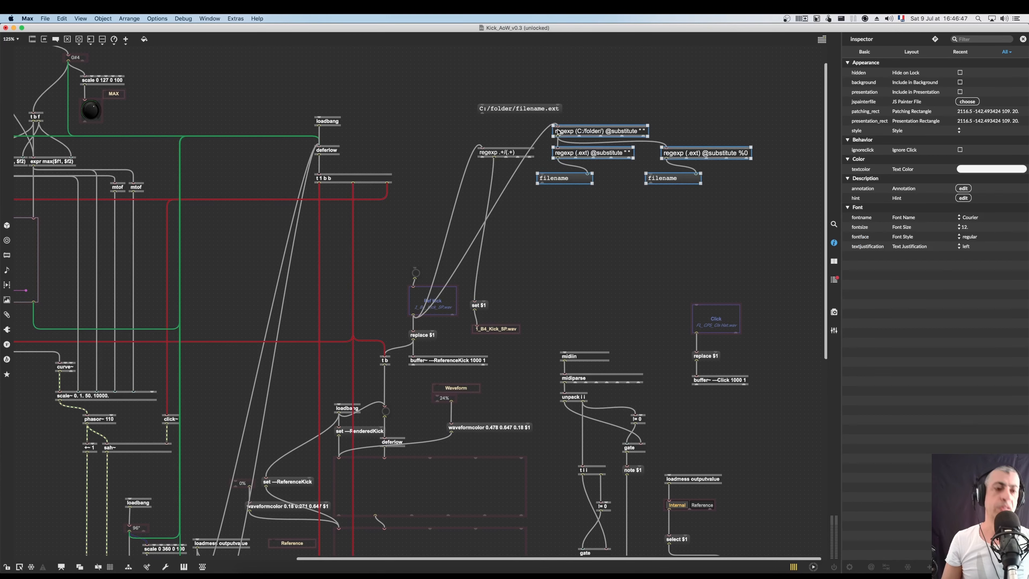
key(BackSpace)
Set the font of the file name comment below the set $1 message to regular Arial
click(494, 330)
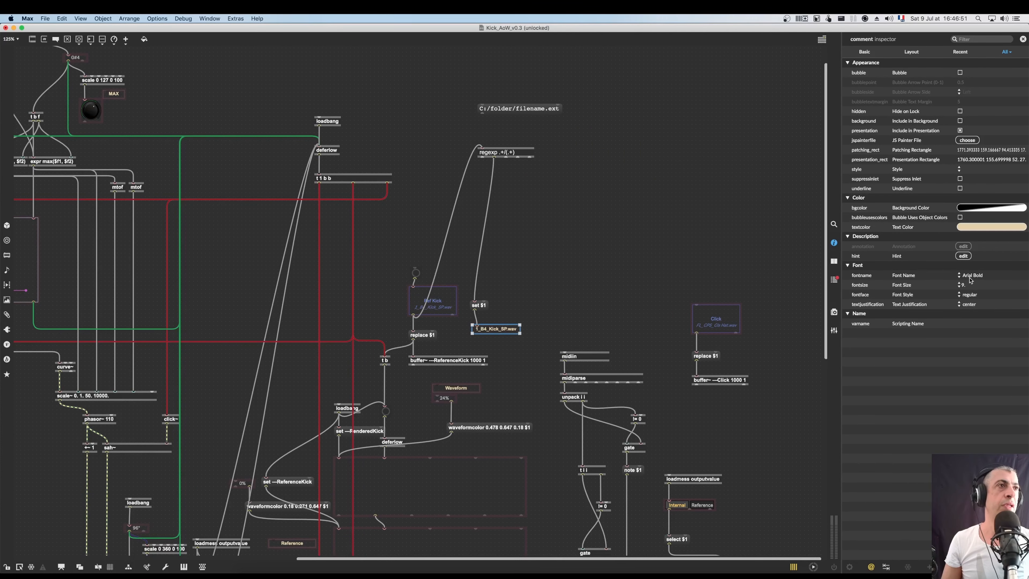
click(969, 276)
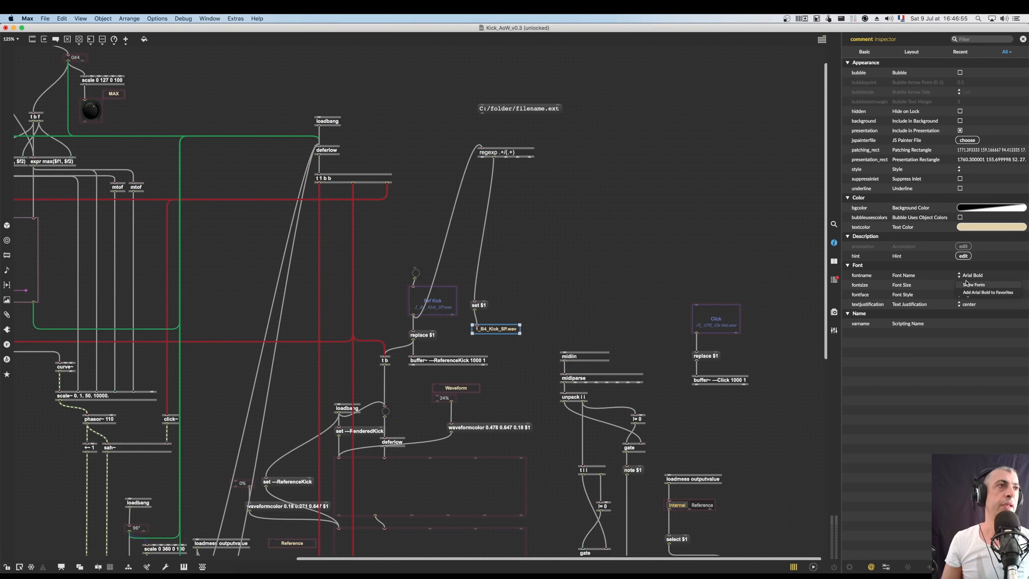
click(966, 284)
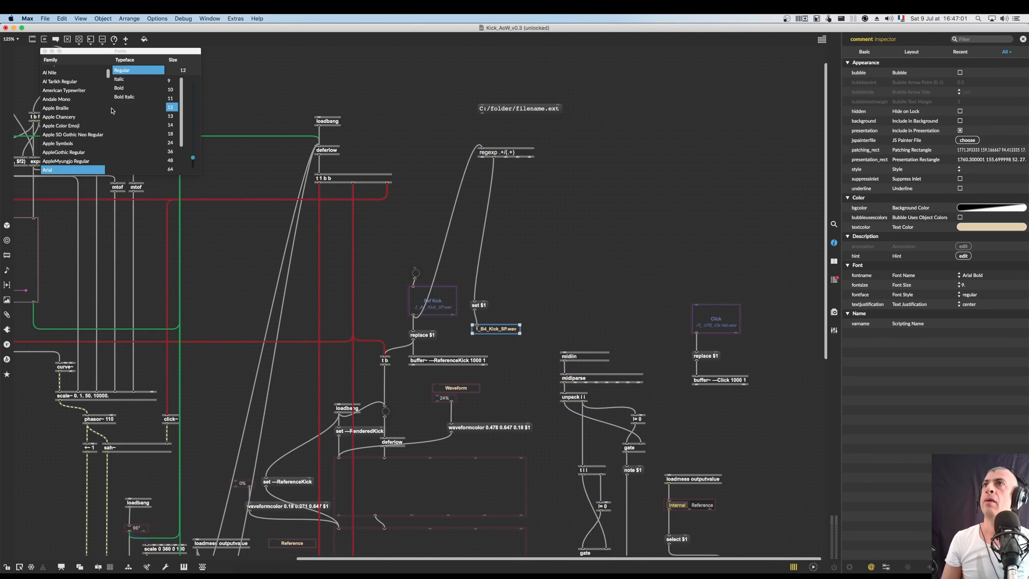
click(127, 72)
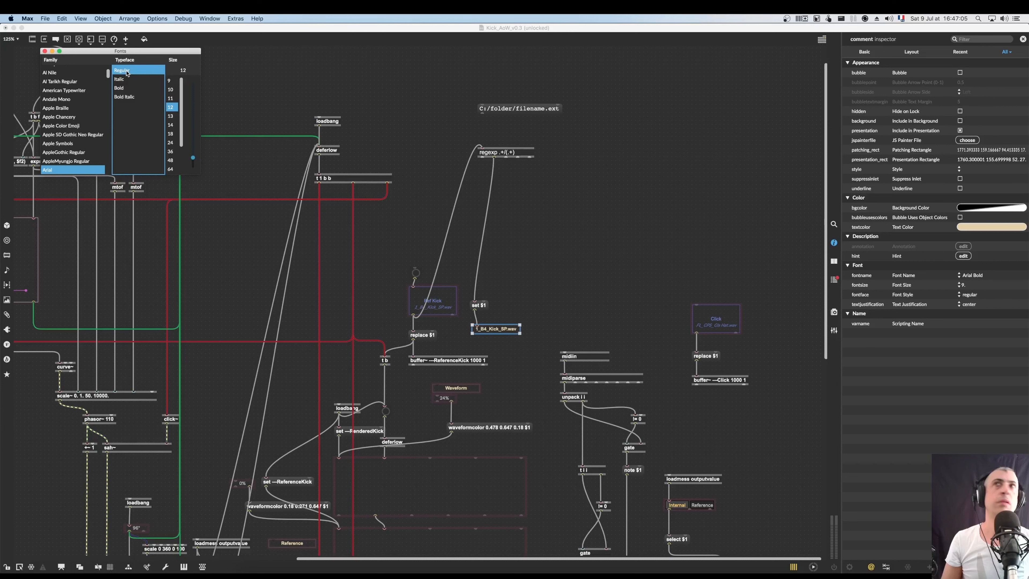
click(171, 90)
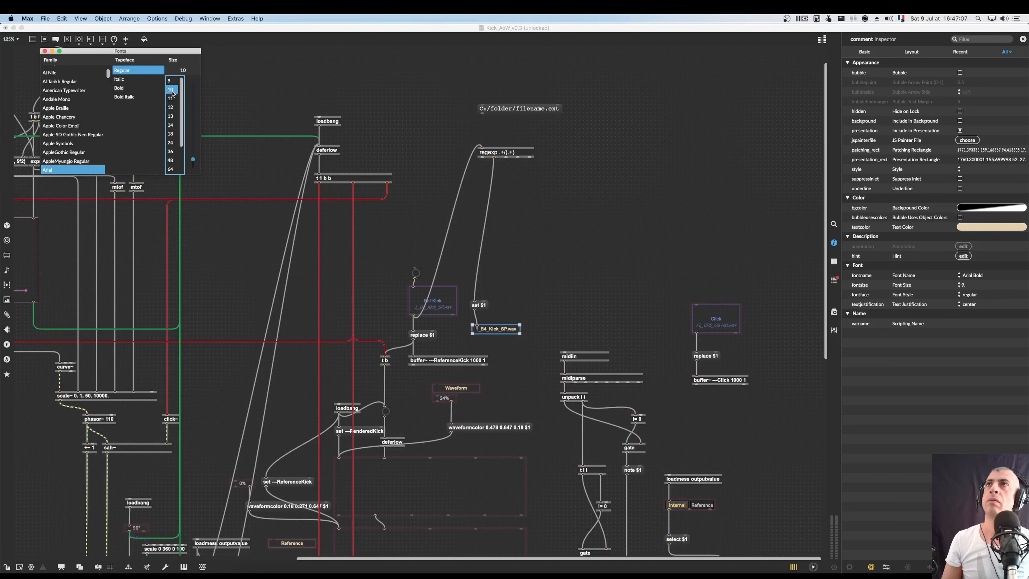
click(981, 279)
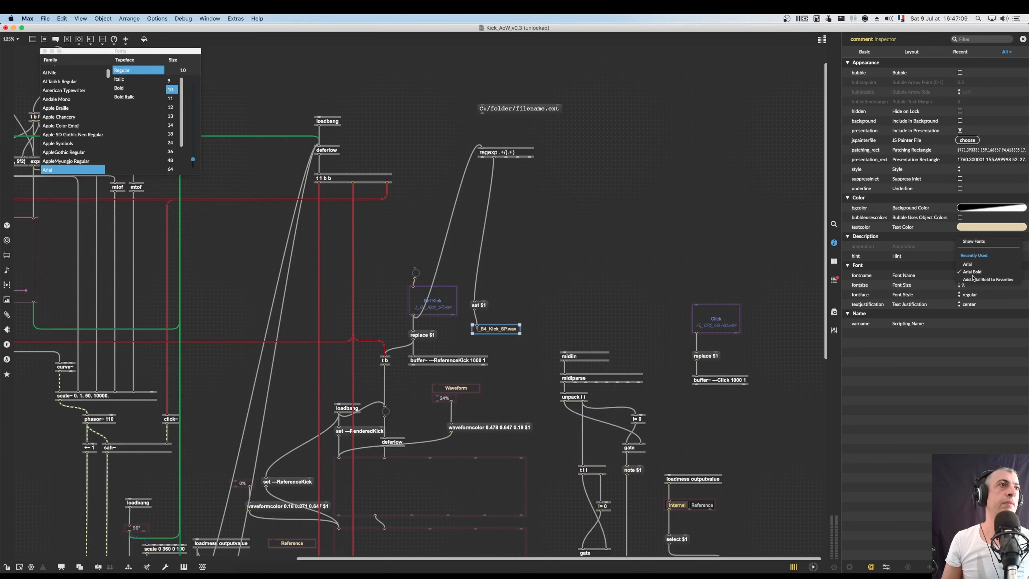
click(974, 275)
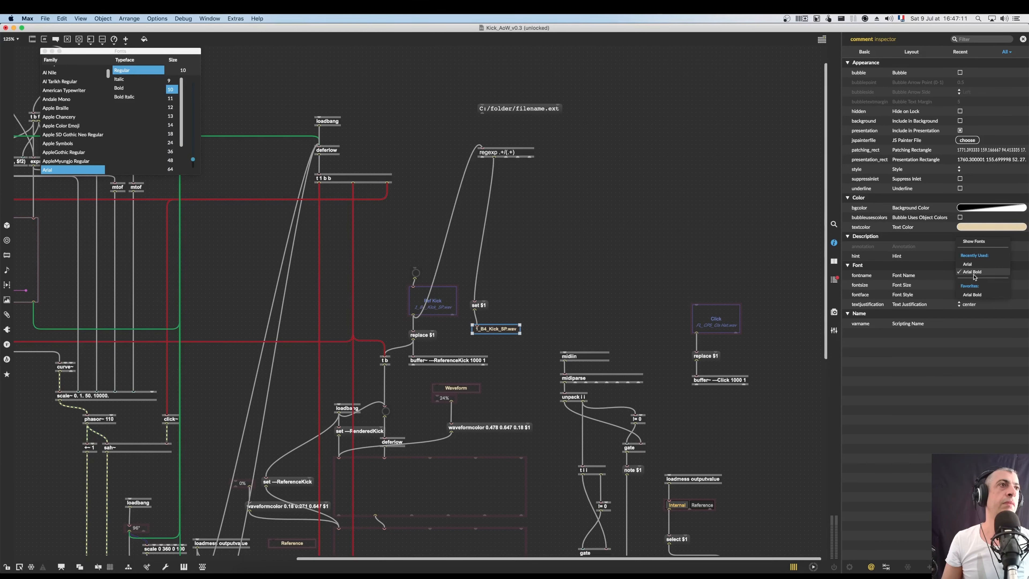
click(971, 264)
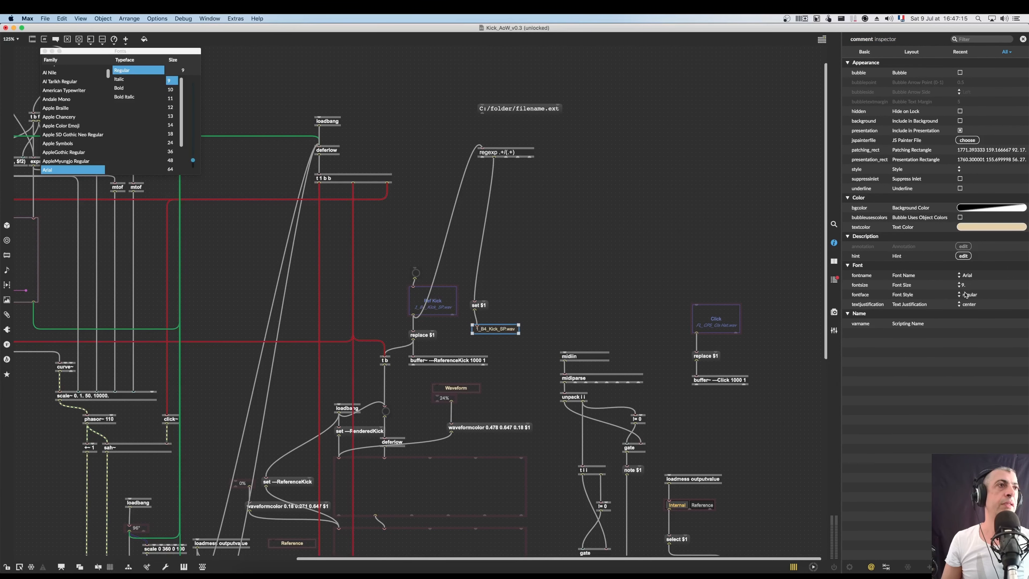
click(543, 334)
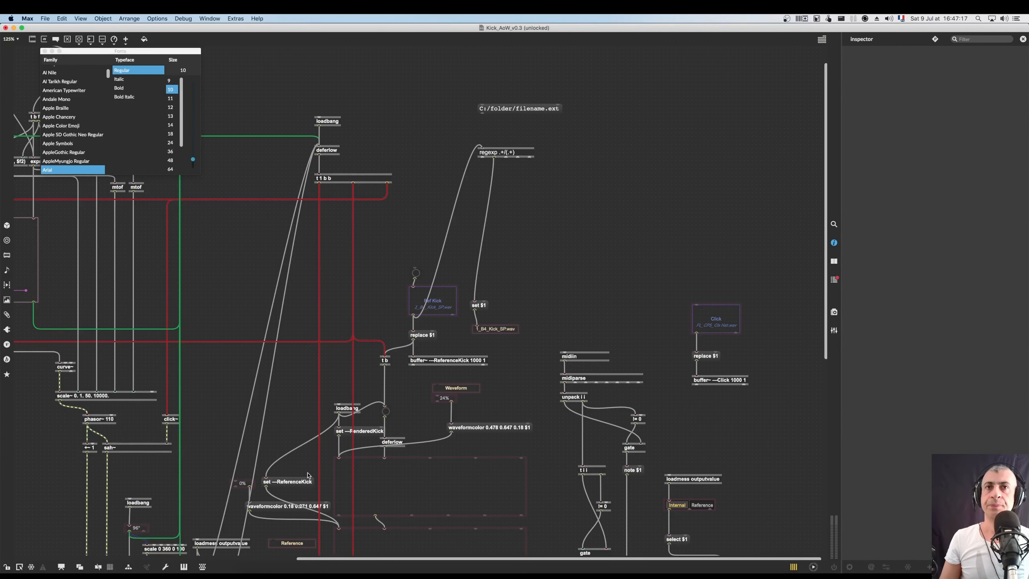
In the presentation view, shorten the Ref Kick drop area to a height of 20 and fit the file name comment directly beneath it
click(60, 568)
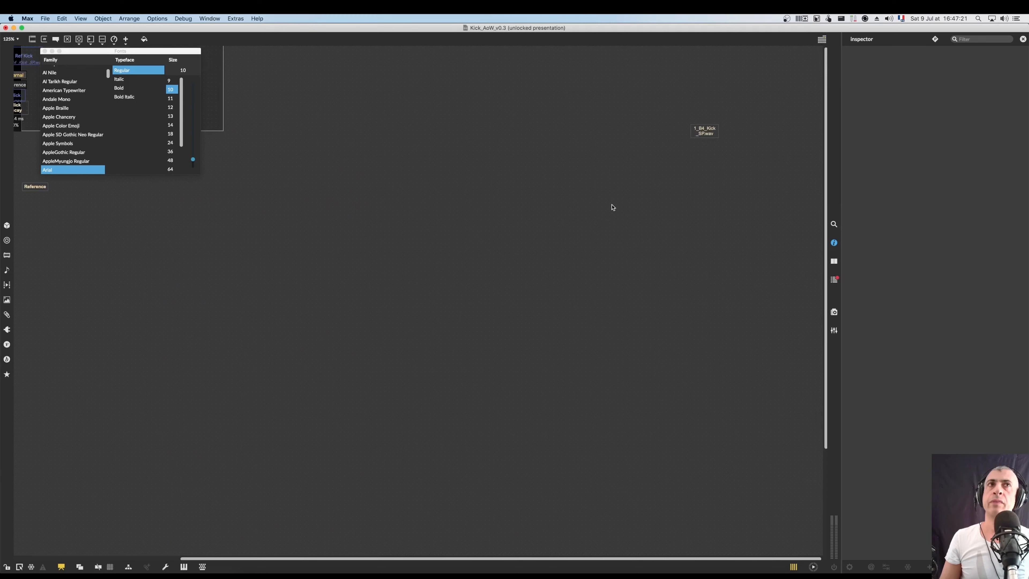
drag(703, 132, 219, 119)
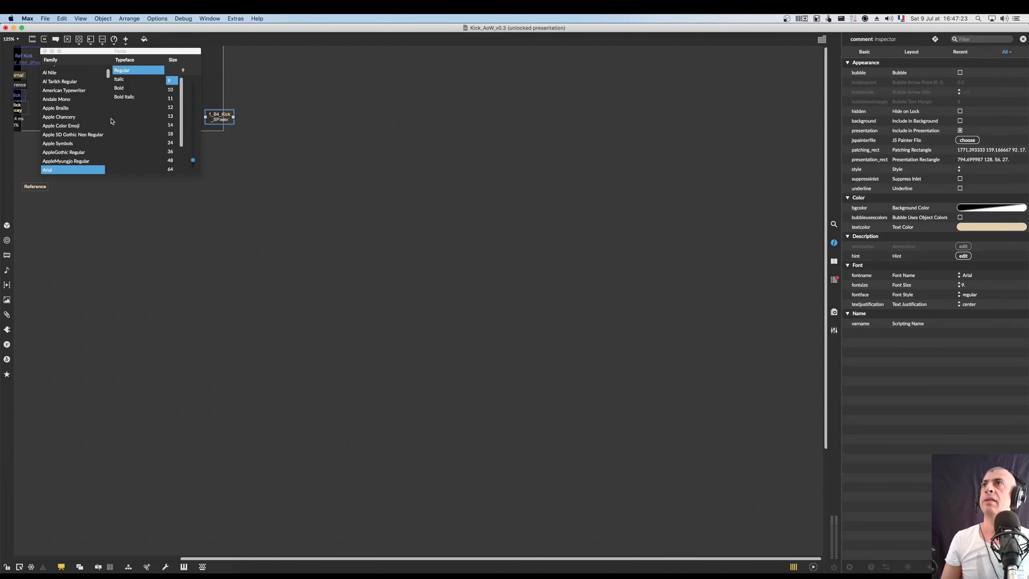
click(45, 51)
scroll(130, 162, left, 10)
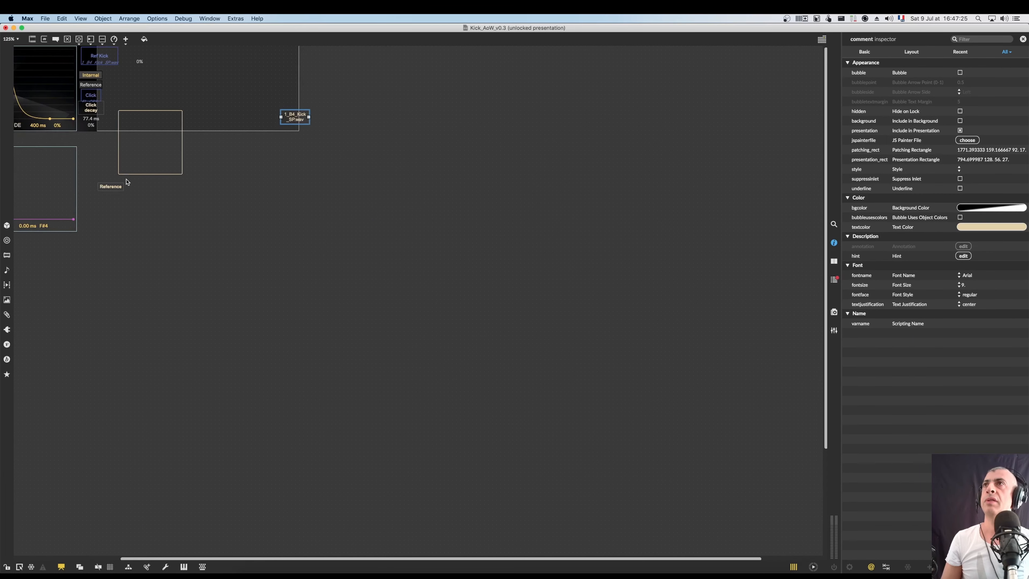
click(237, 58)
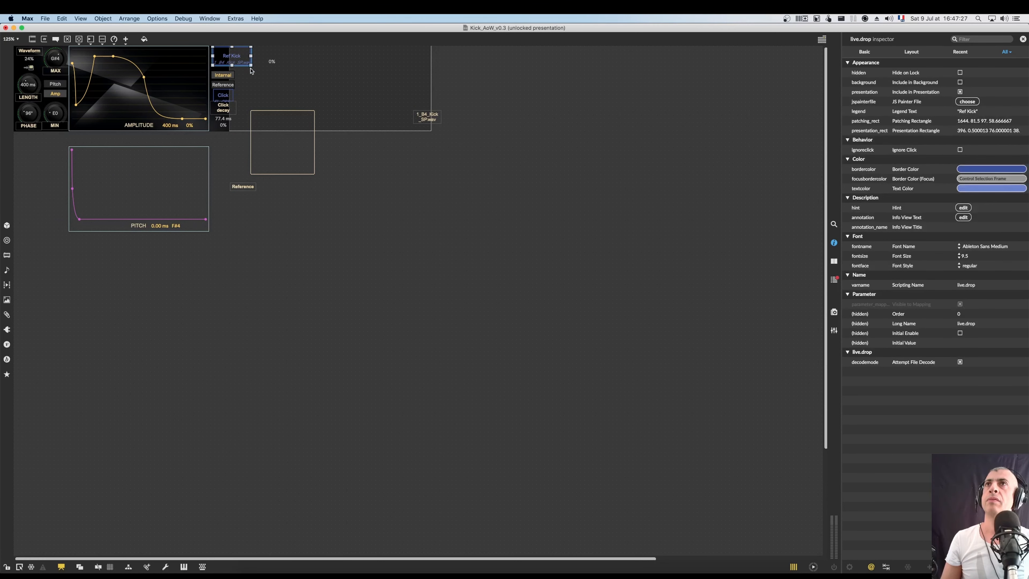
drag(250, 65, 250, 57)
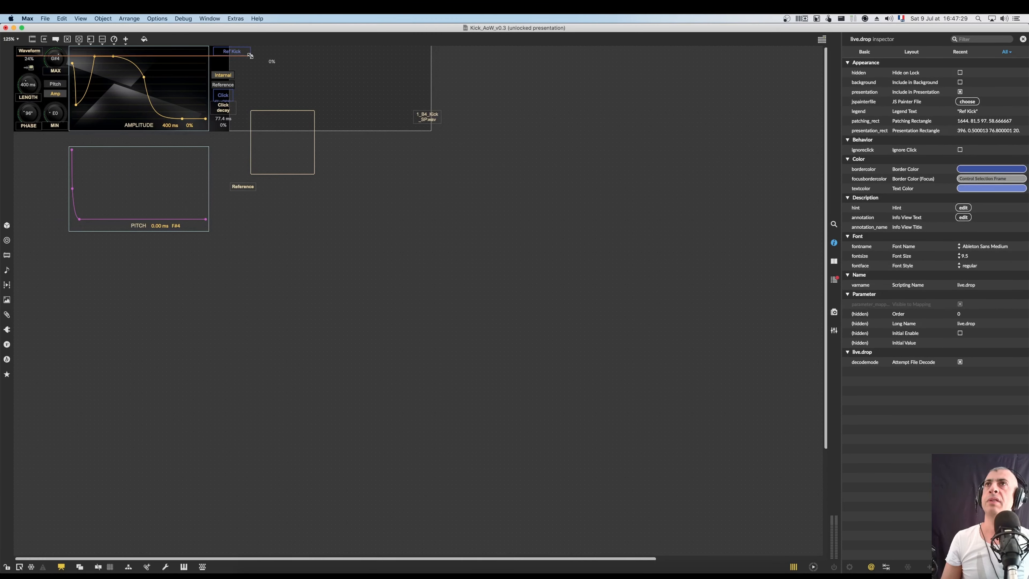
drag(441, 117, 252, 60)
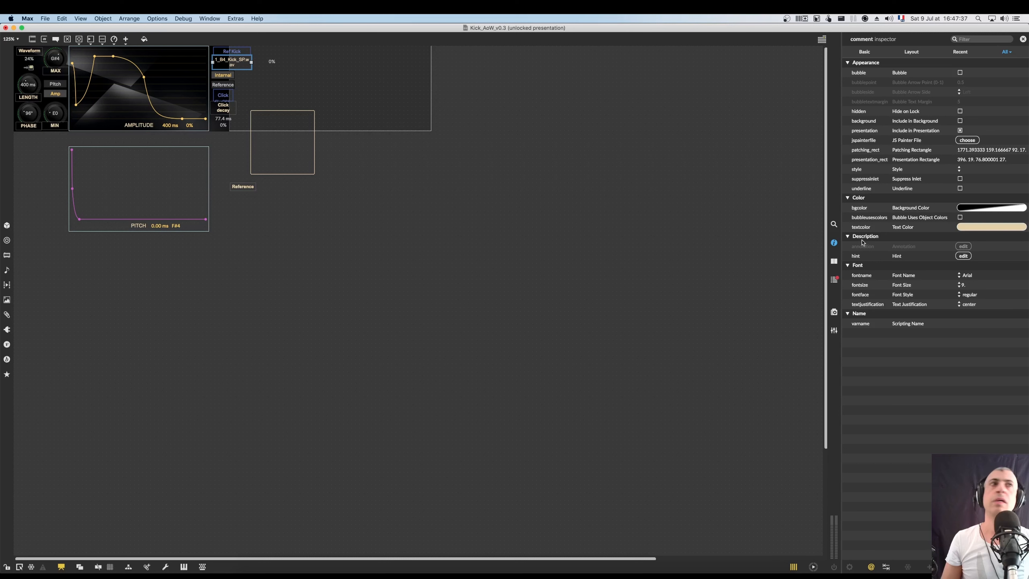
Reduce the file name comment's font size to 8
click(966, 286)
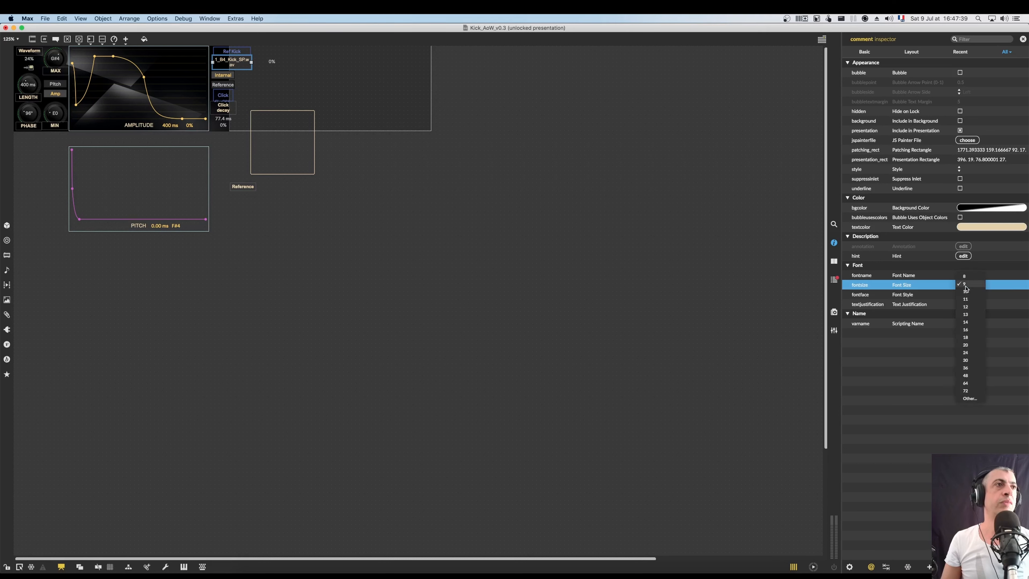
click(967, 276)
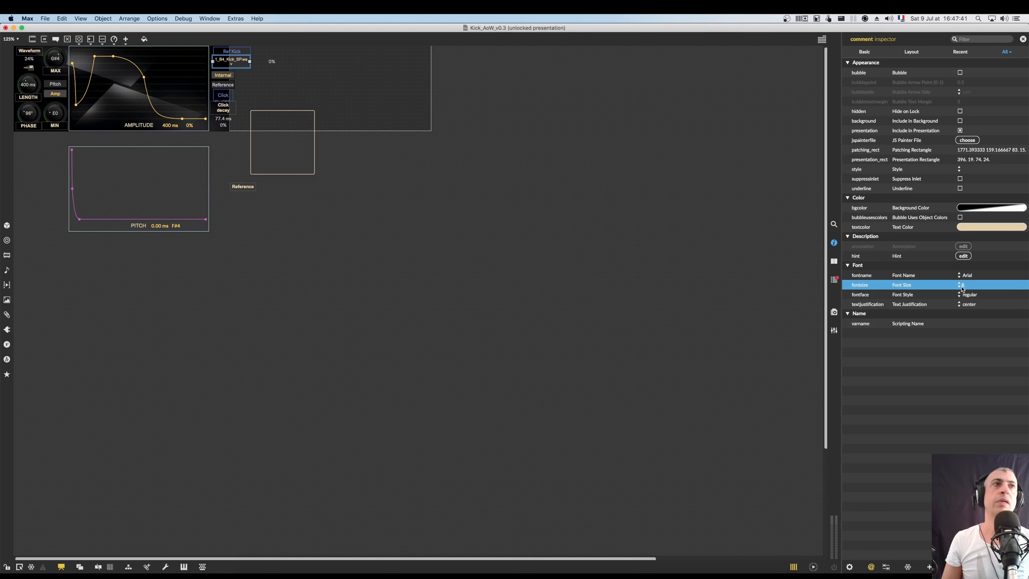
click(622, 248)
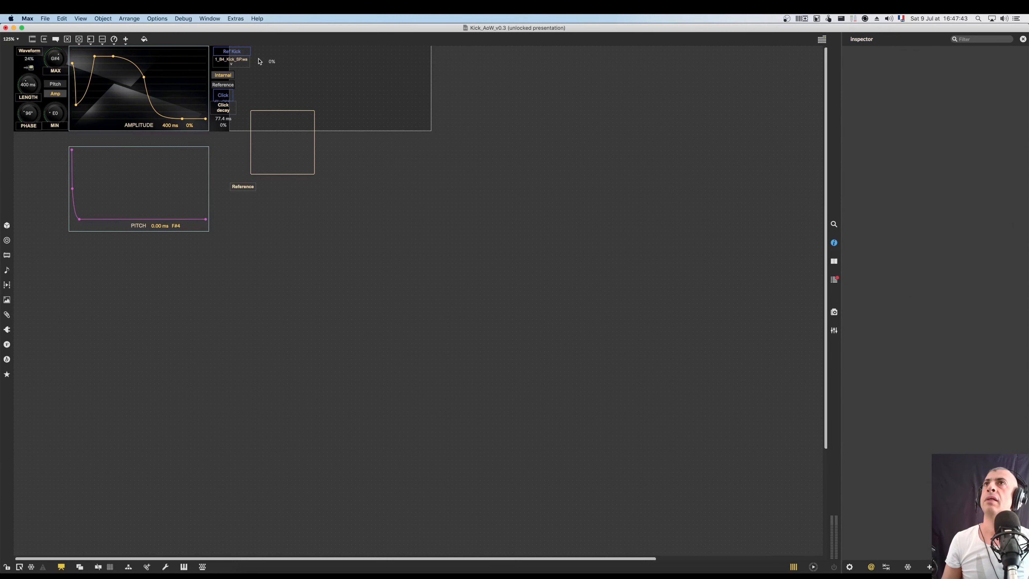
Change the legend text of the Ref Kick drop area to "Drop Ref Kick"
click(245, 54)
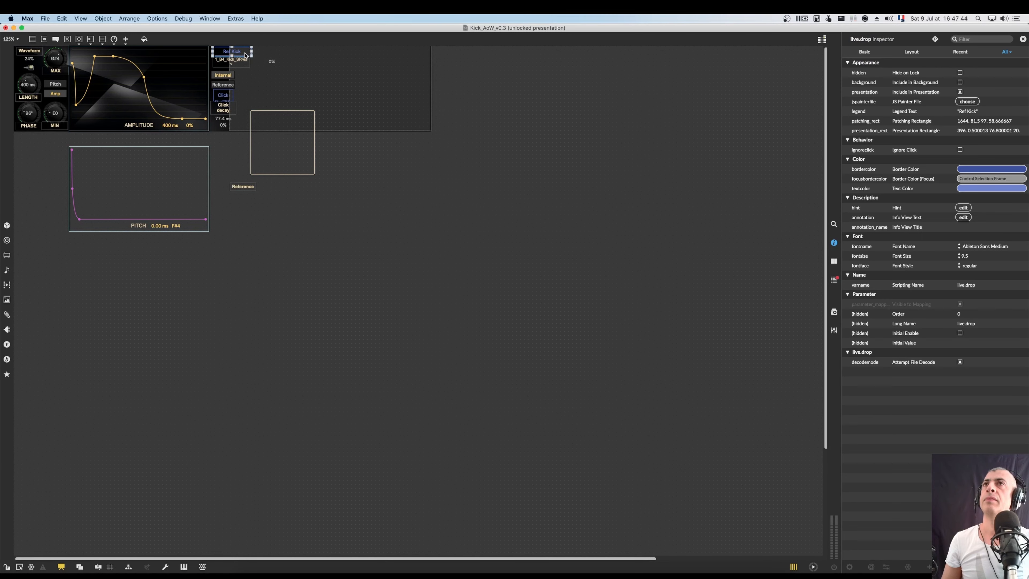
click(971, 111)
click(972, 112)
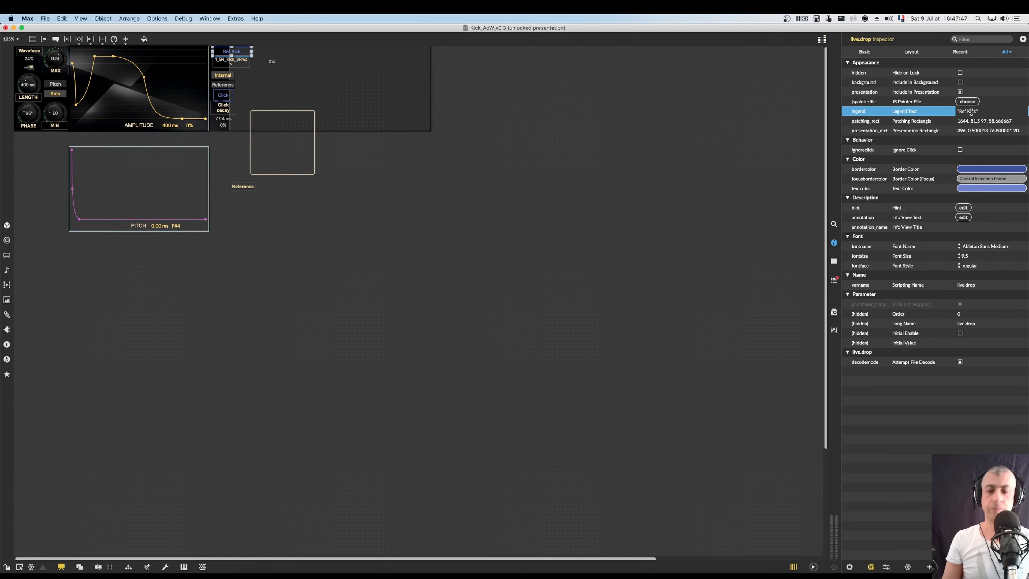
key(Left)
text(DRop)
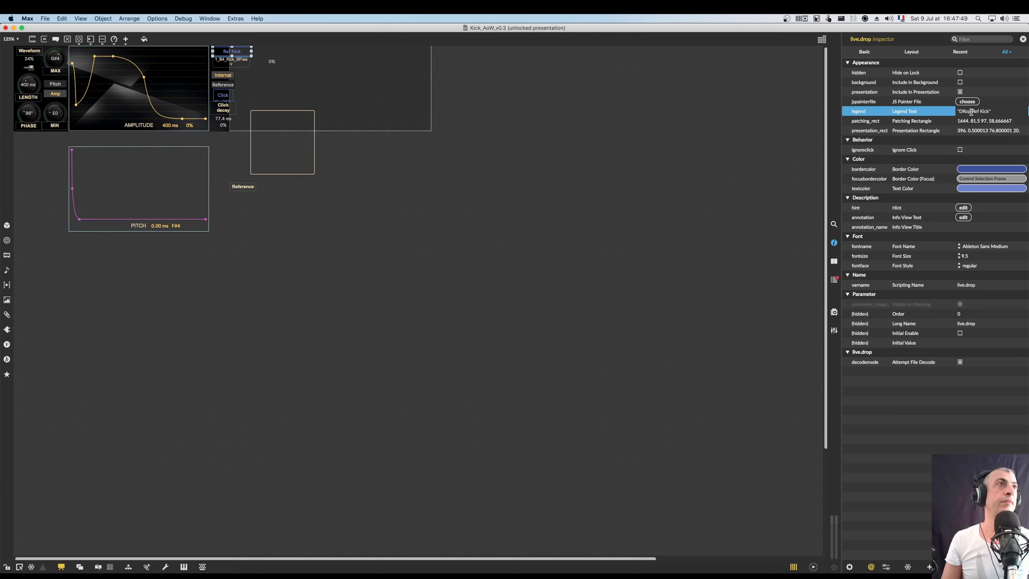
key(Delete)
text(r)
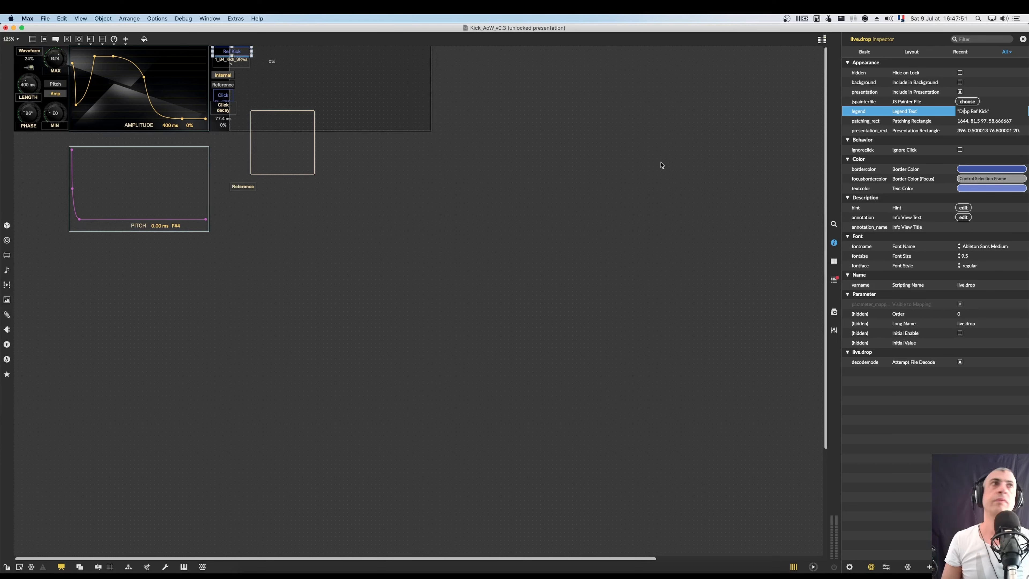
click(460, 150)
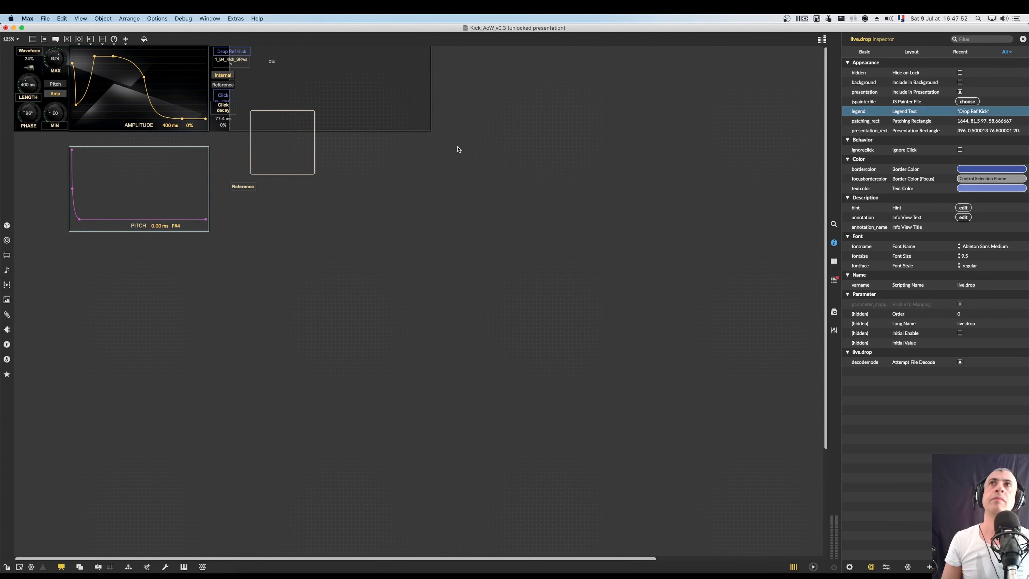
Resize the file name comment to about 76.8 by 15 and align its center with the Drop Ref Kick area
click(249, 62)
drag(250, 61, 253, 60)
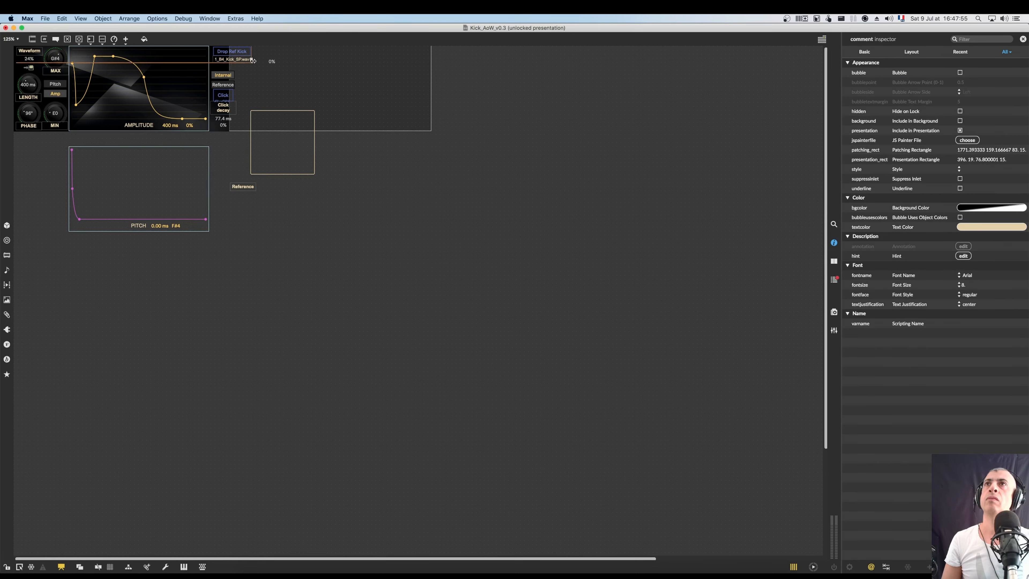
click(244, 52)
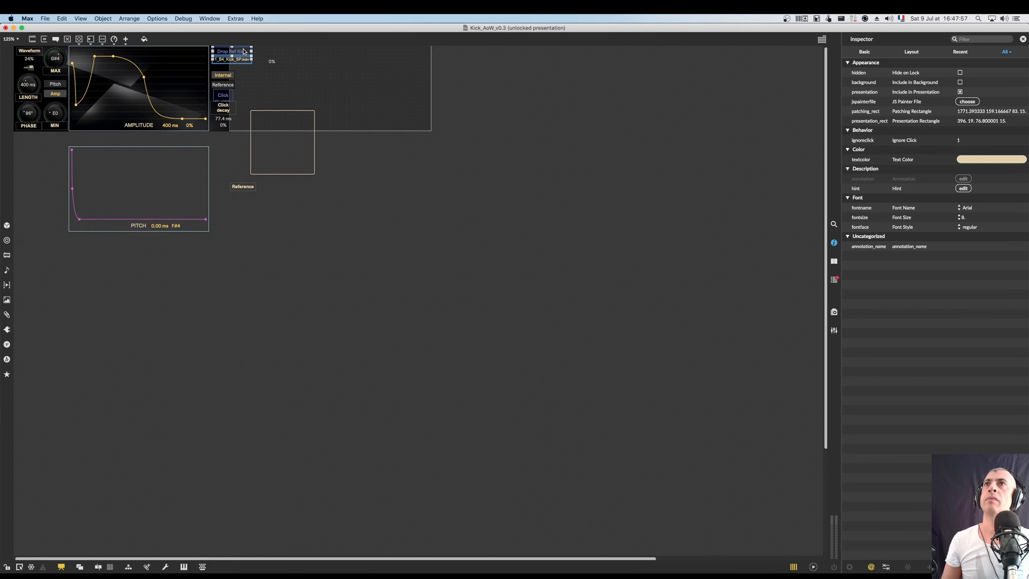
right_click(244, 51)
mouse_move(302, 111)
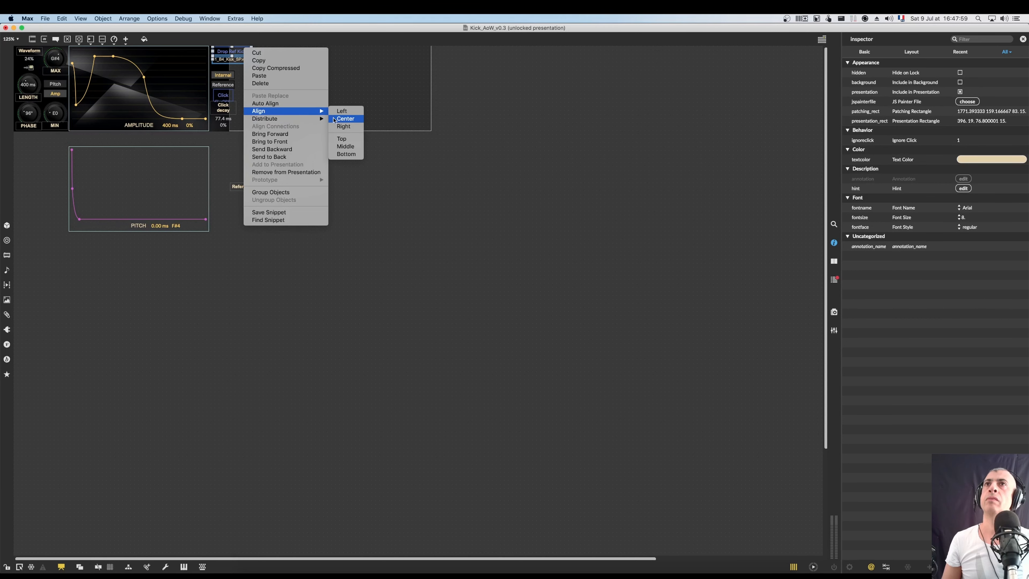
click(345, 118)
Resize the Click drop area to about 76.8 wide and 20 high, keeping it at the same left edge
click(231, 96)
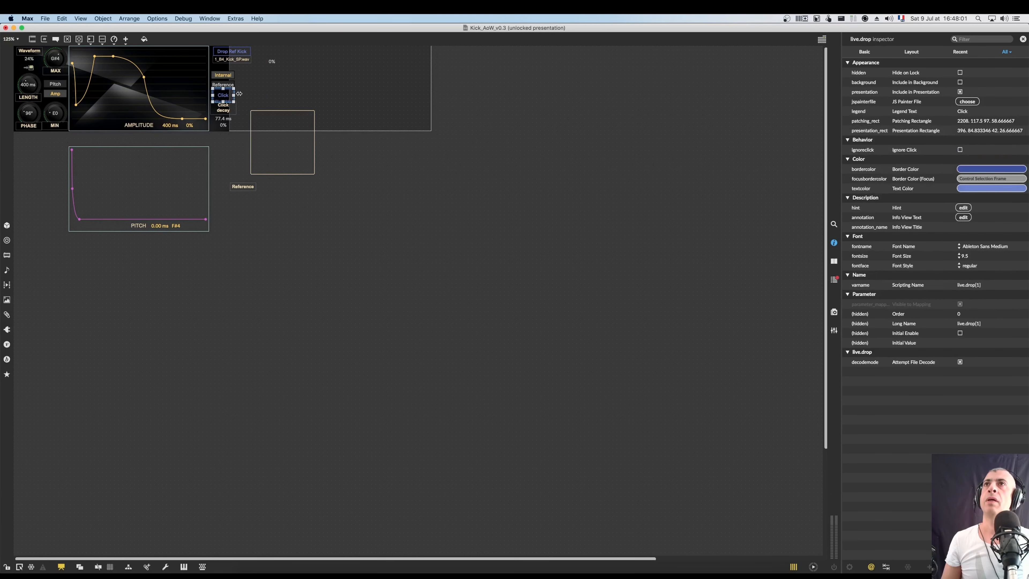
drag(240, 93, 251, 94)
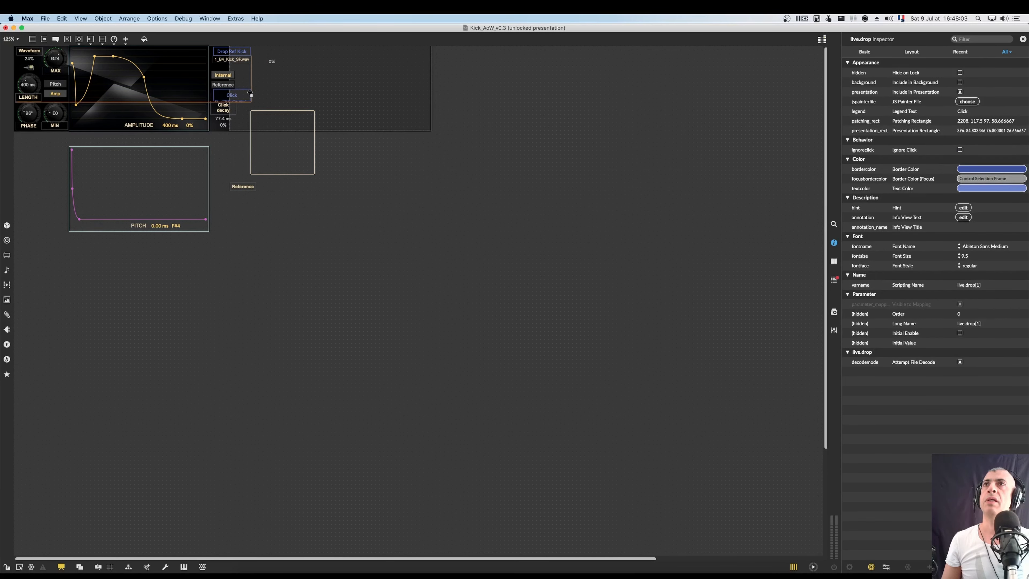
click(212, 96)
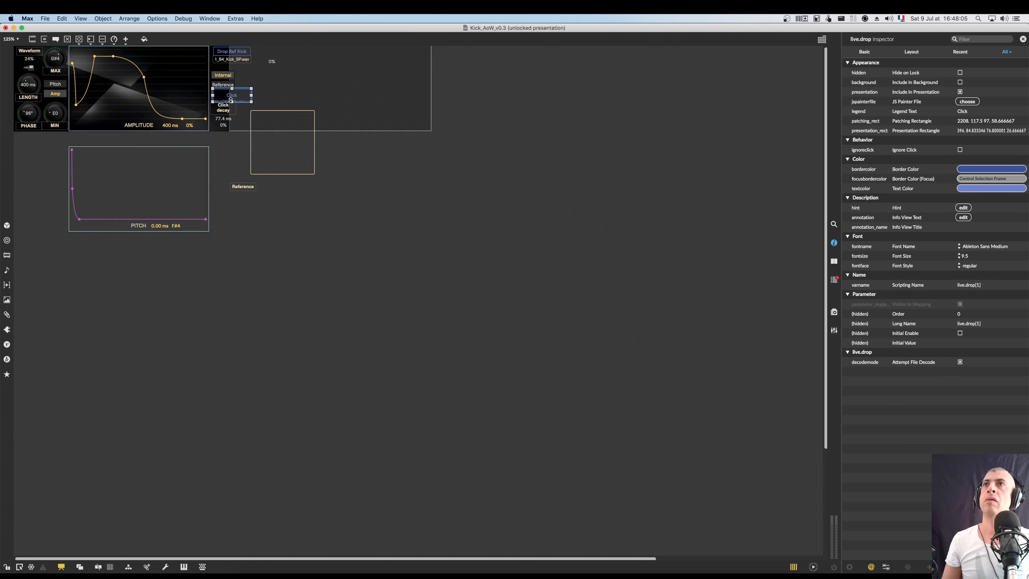
mouse_move(239, 100)
mouse_down()
mouse_move(279, 59)
mouse_move(272, 55)
mouse_move(240, 97)
mouse_up()
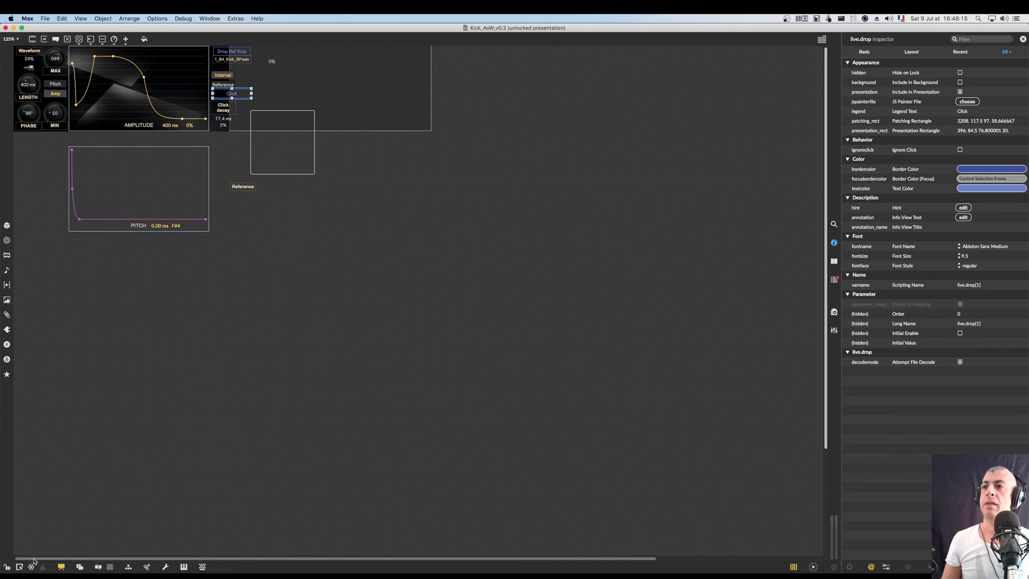
In the patching view, duplicate the regexp, set $1 and file name comment chain for the Click drop and stack the copies compactly beside it
click(61, 567)
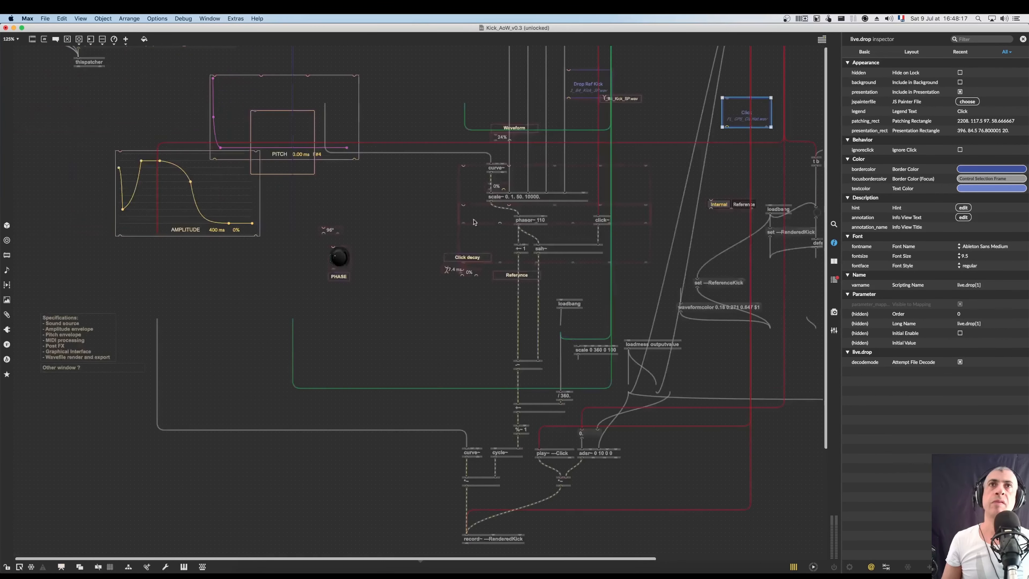
key(super+minus)
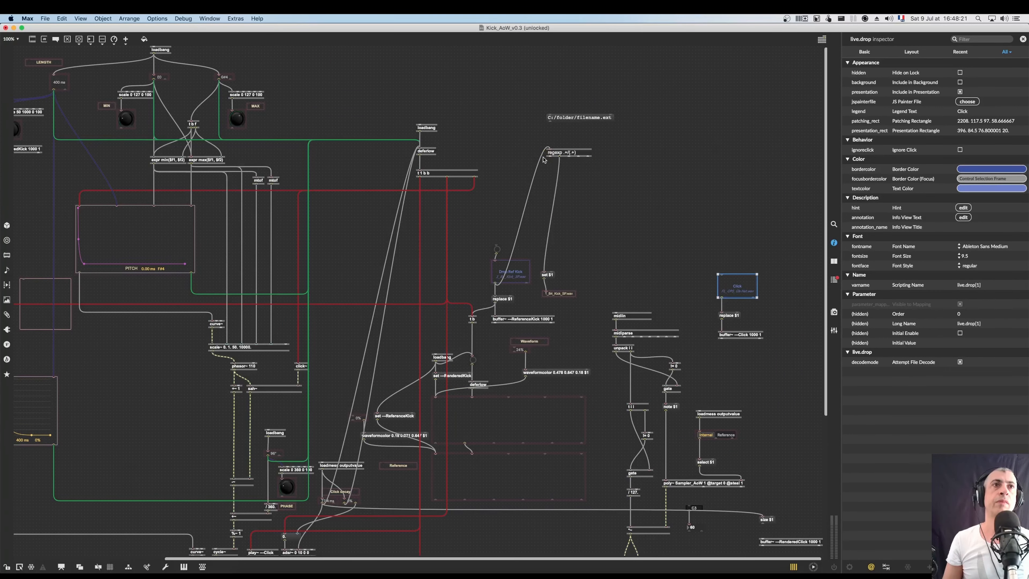
drag(544, 140, 582, 295)
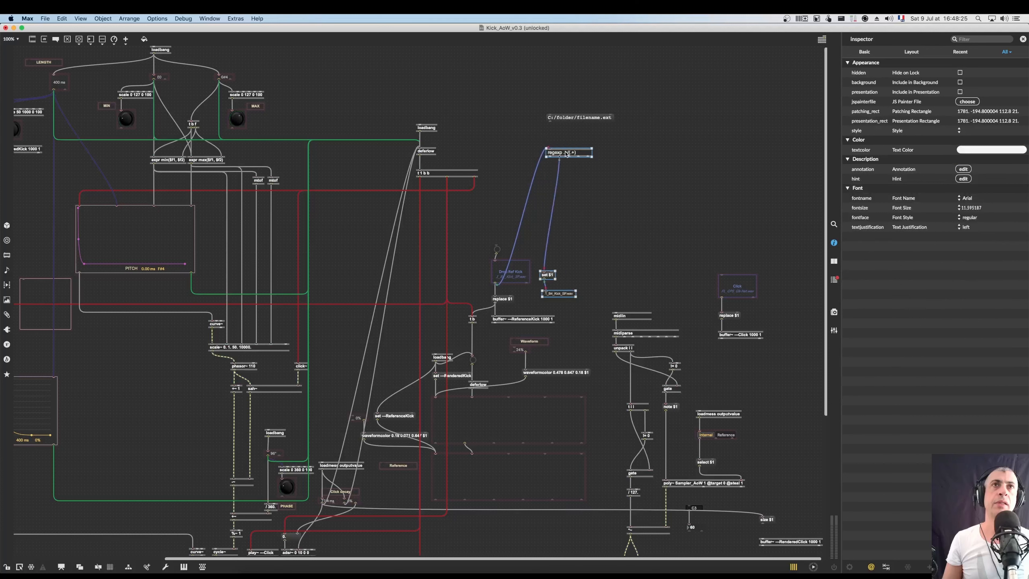
drag(685, 267, 761, 307)
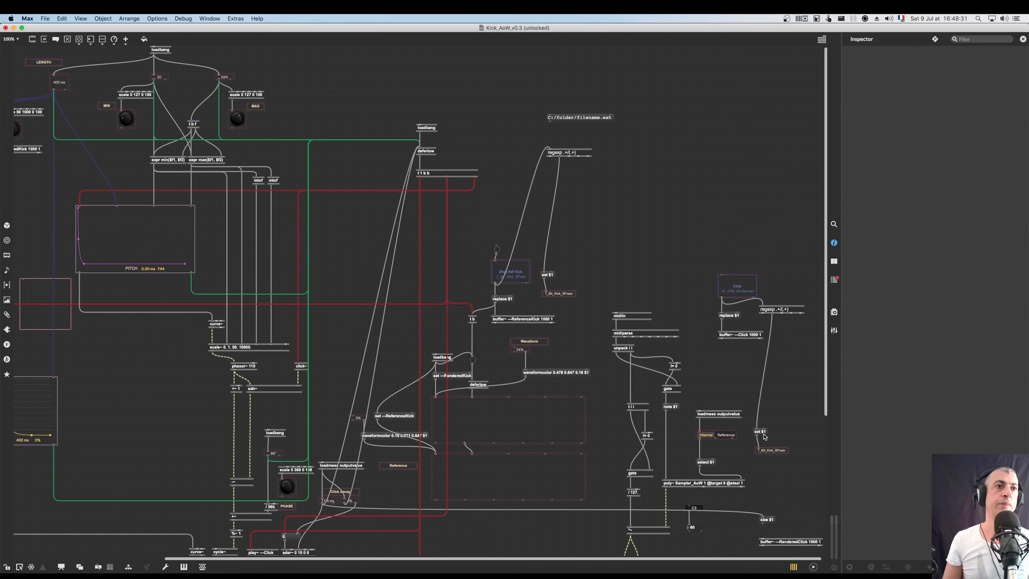
drag(763, 432, 780, 329)
drag(777, 457, 786, 351)
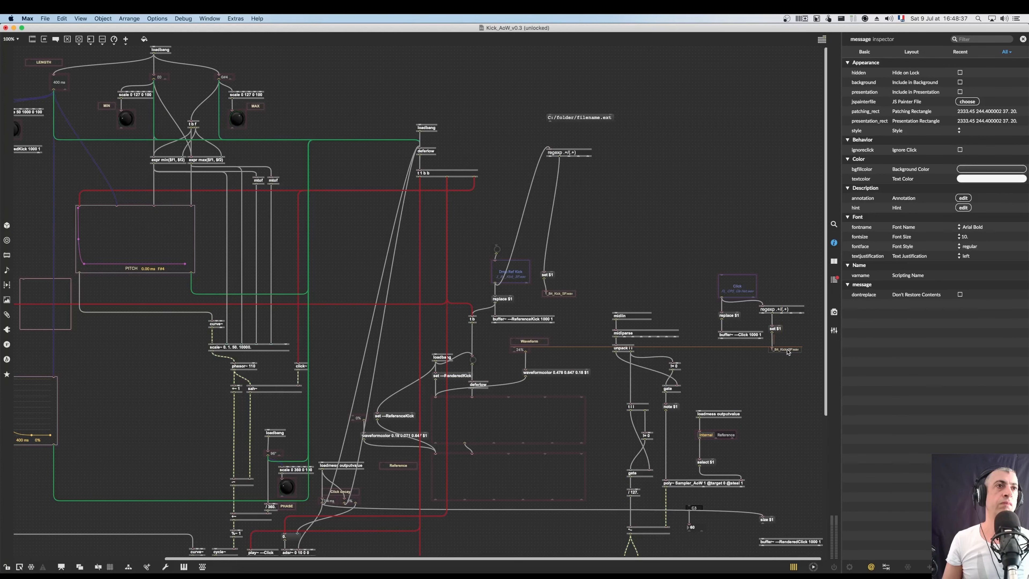
Move the regexp, set $1 and file name comment chain beside the Drop Ref Kick objects, and delete the C:/folder/filename.ext message
click(566, 153)
drag(567, 153, 572, 307)
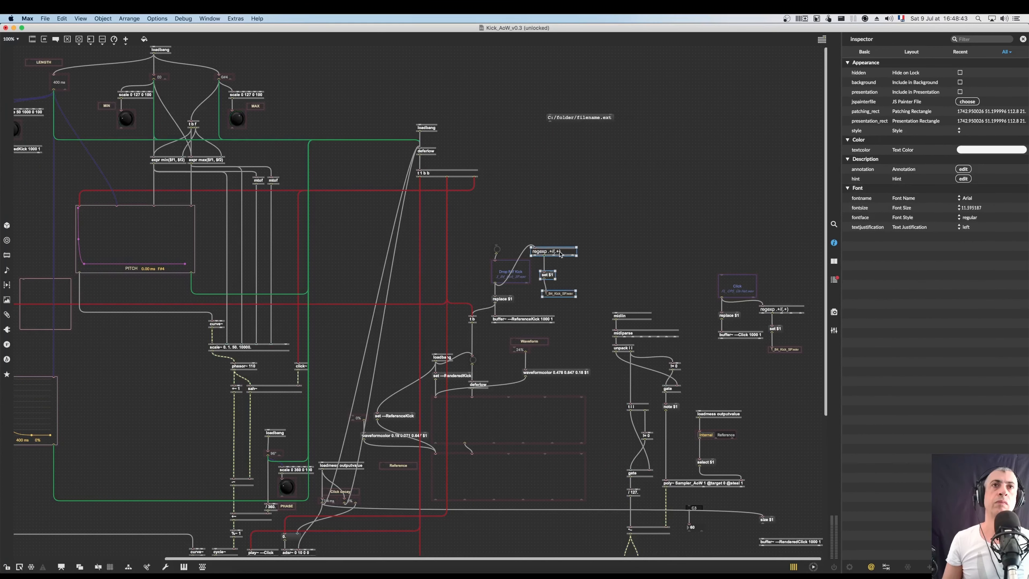
drag(560, 254, 579, 301)
drag(528, 107, 604, 160)
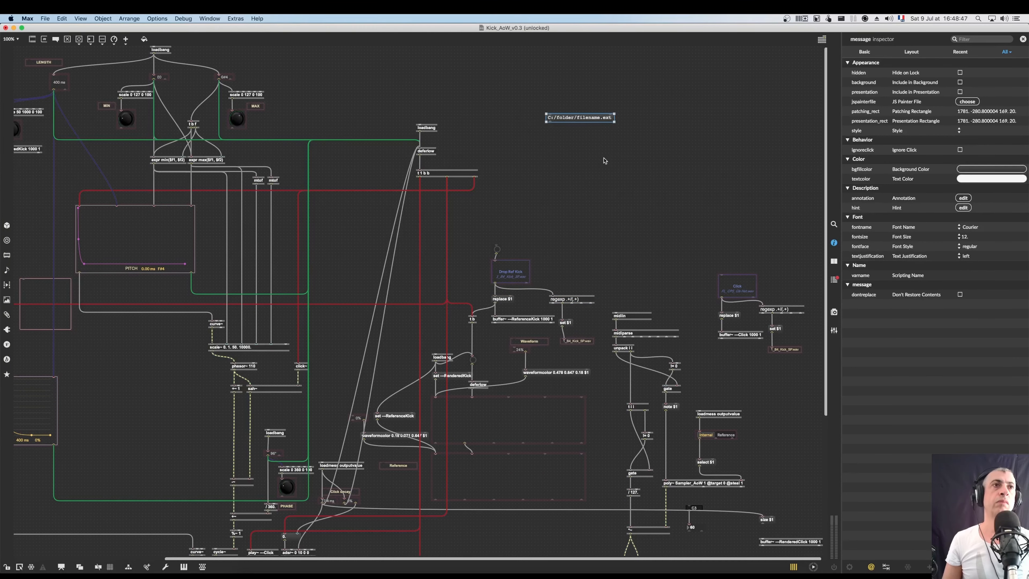
key(BackSpace)
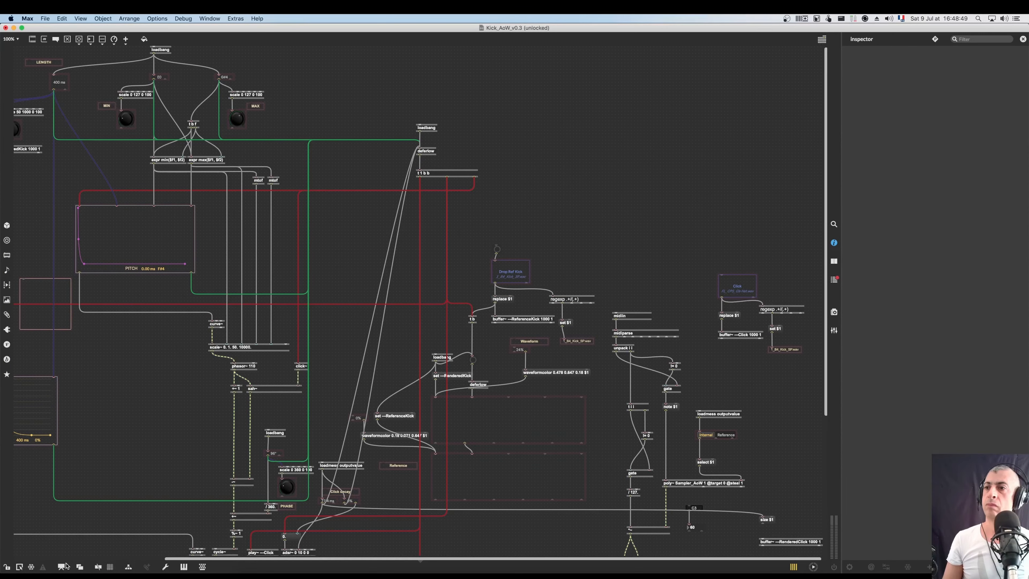
In the presentation view, place the copied file name comment under the Click area and move the Click decay label below the 0% value
click(62, 566)
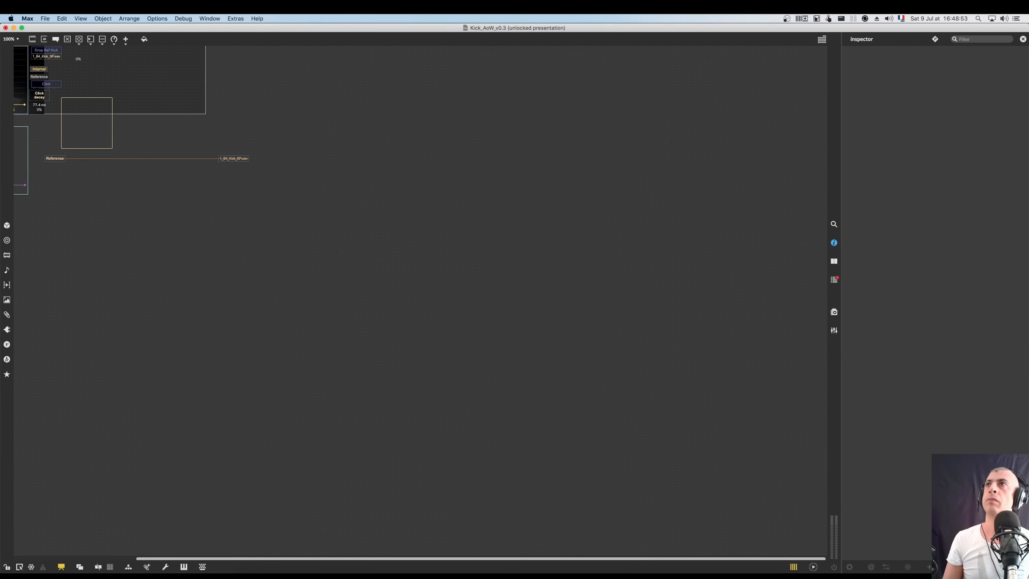
scroll(243, 159, left, 5)
drag(2, 91, 185, 129)
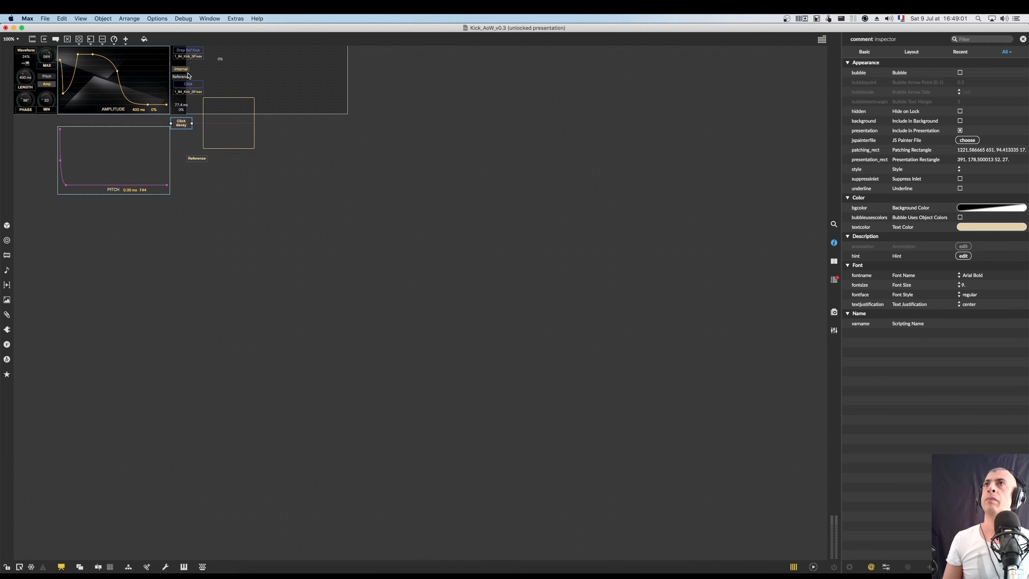
Duplicate the Drop Ref Kick file name comment just below it, change its text to "Volume" and narrow it to 45 by 15
click(221, 59)
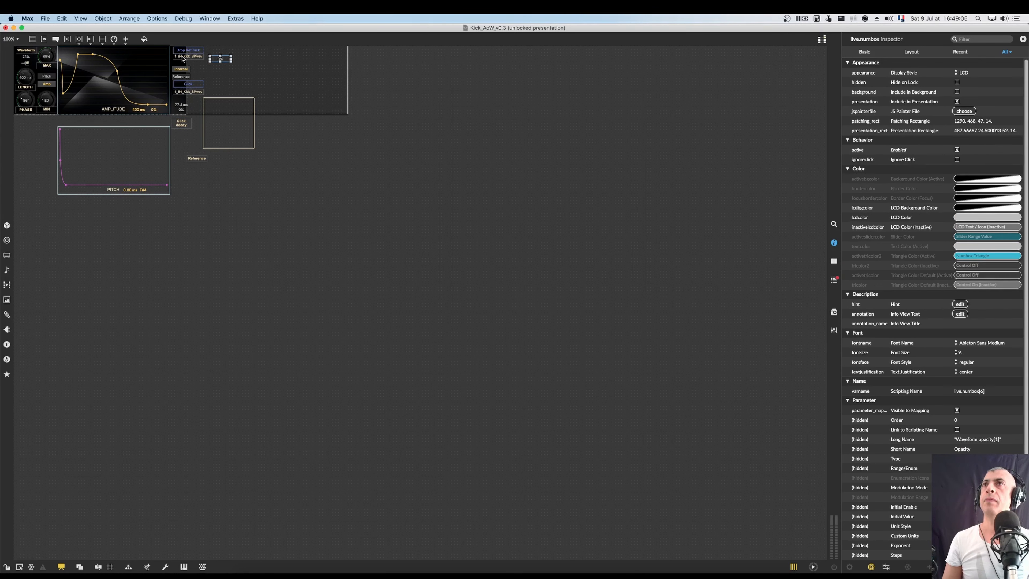
drag(182, 55, 182, 60)
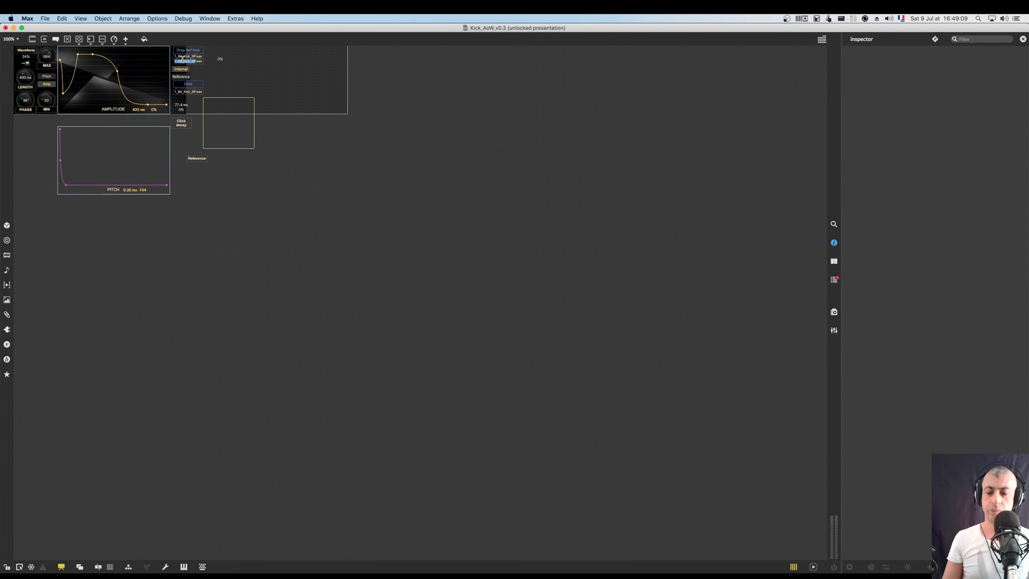
key(BackSpace)
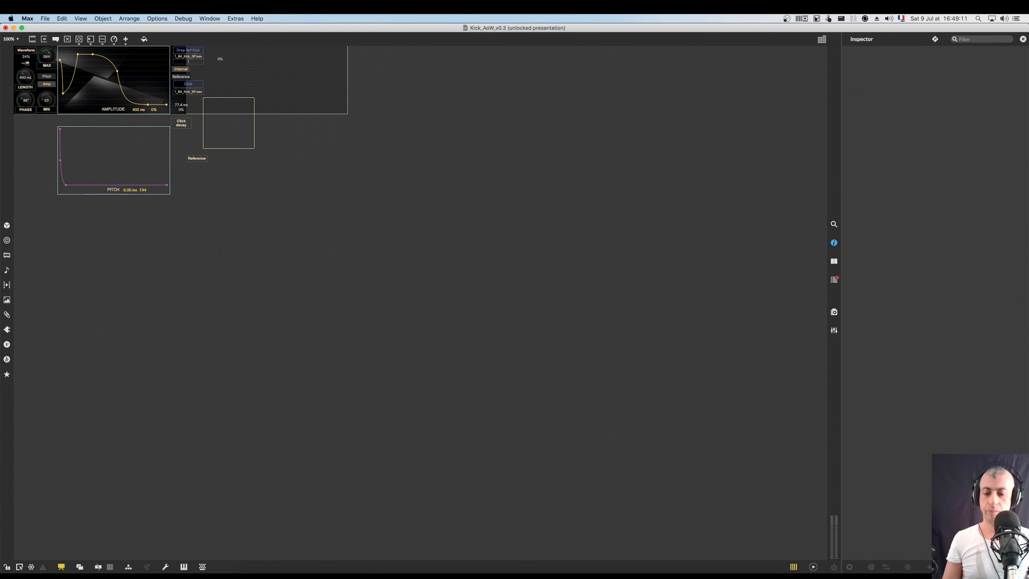
text(Volume)
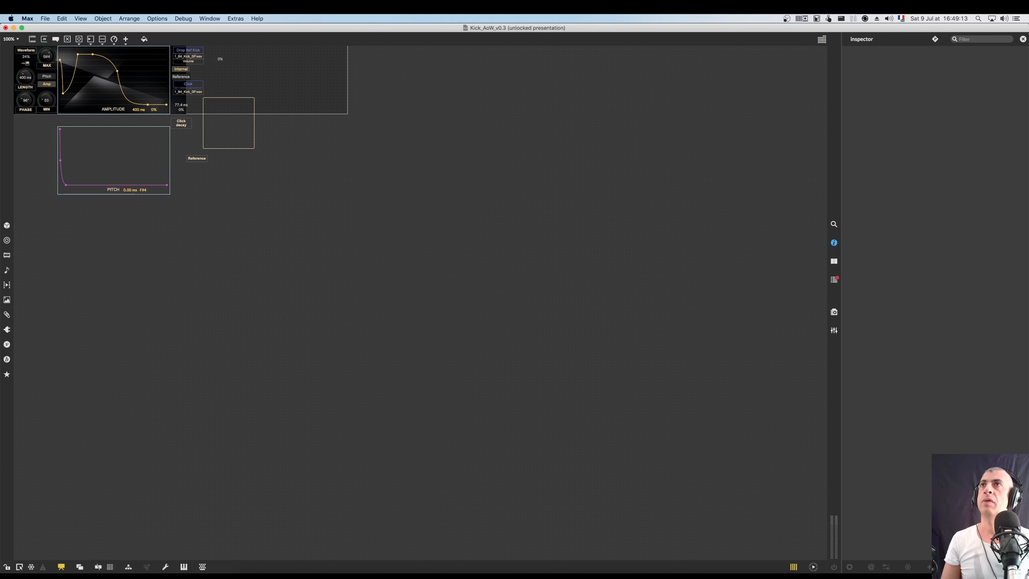
click(197, 62)
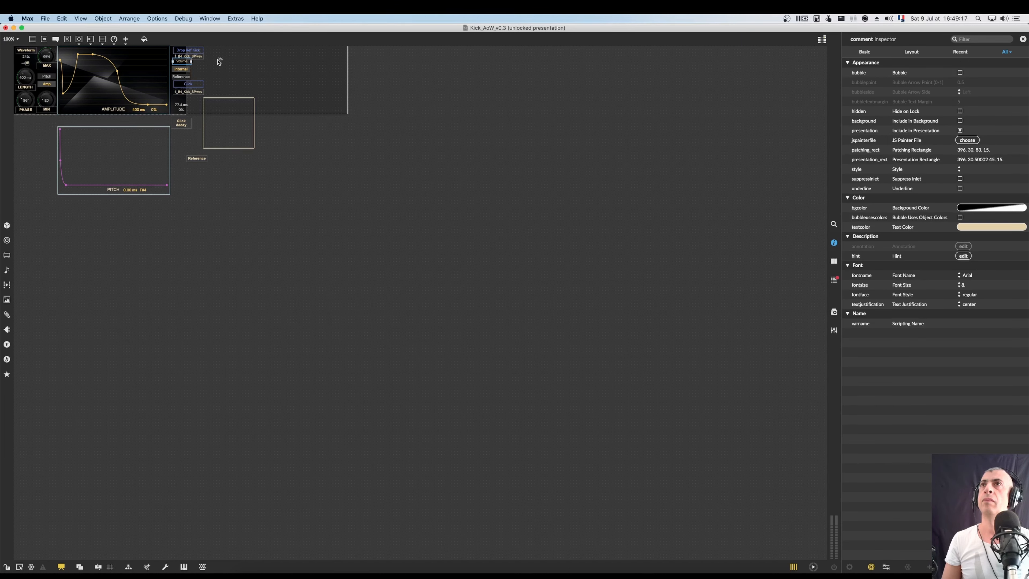
Move the 0% number box beside the Volume label and narrow it to about 35 wide
drag(218, 61, 201, 64)
click(197, 62)
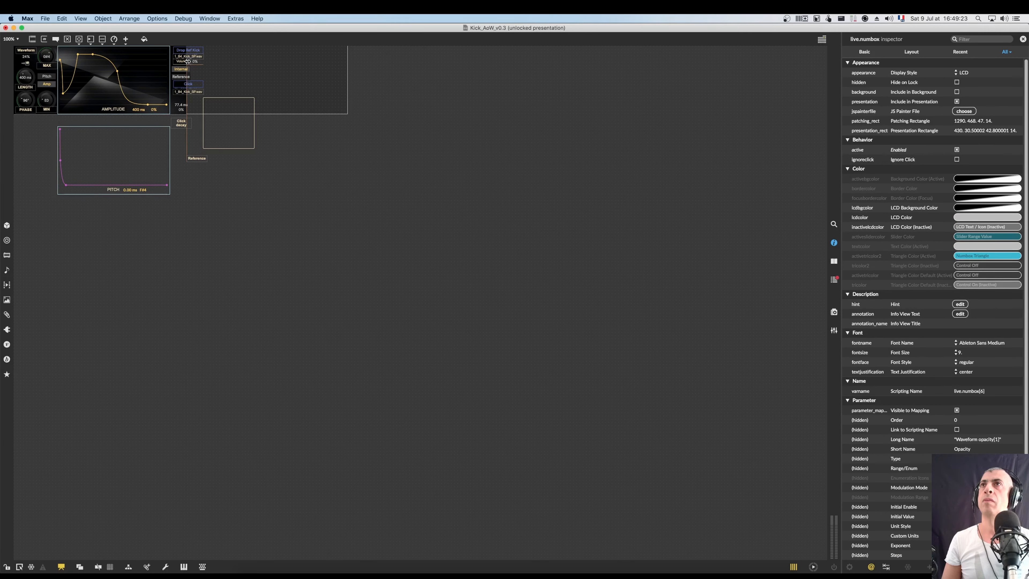
drag(188, 62, 190, 61)
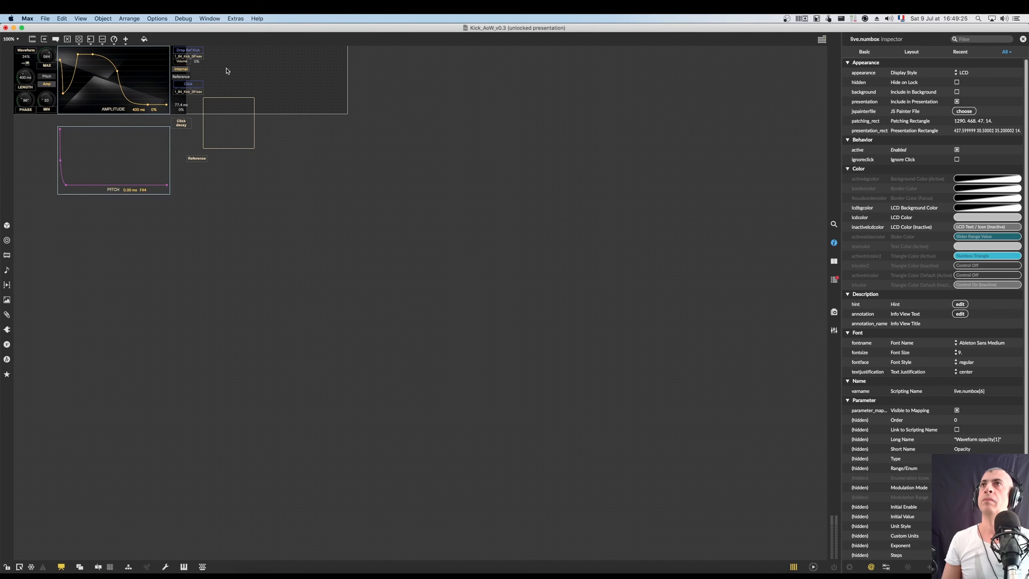
click(225, 98)
Reshape the Internal/Reference tab into a single row about 82 wide and 19 high
click(190, 75)
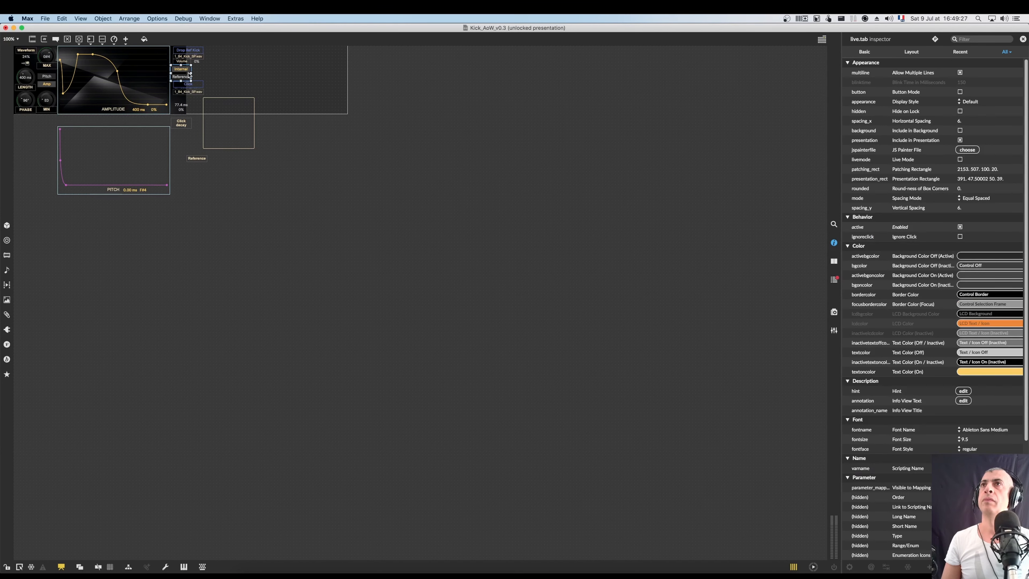
mouse_move(190, 73)
mouse_down()
mouse_move(204, 73)
mouse_move(186, 80)
mouse_up()
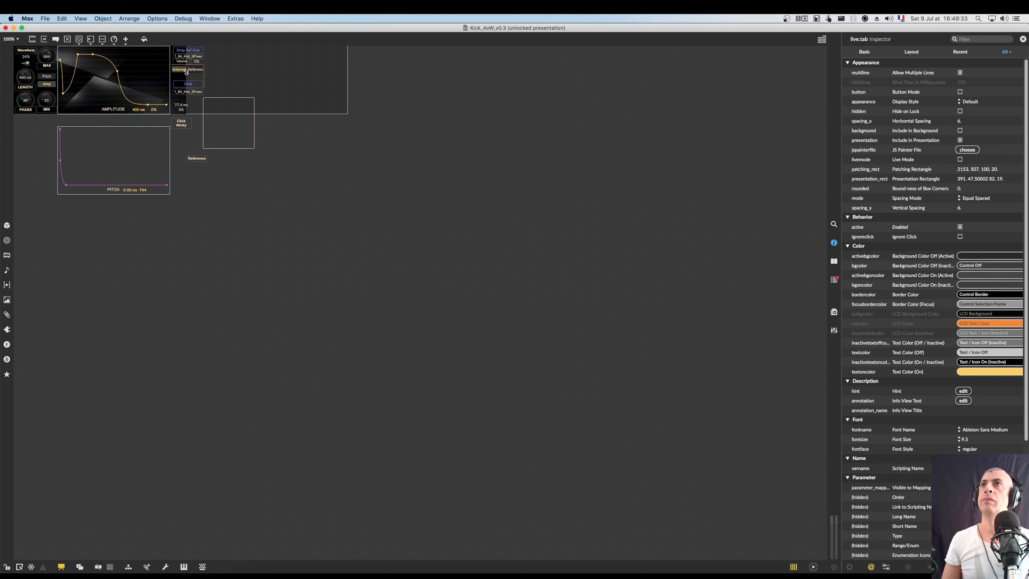
click(233, 75)
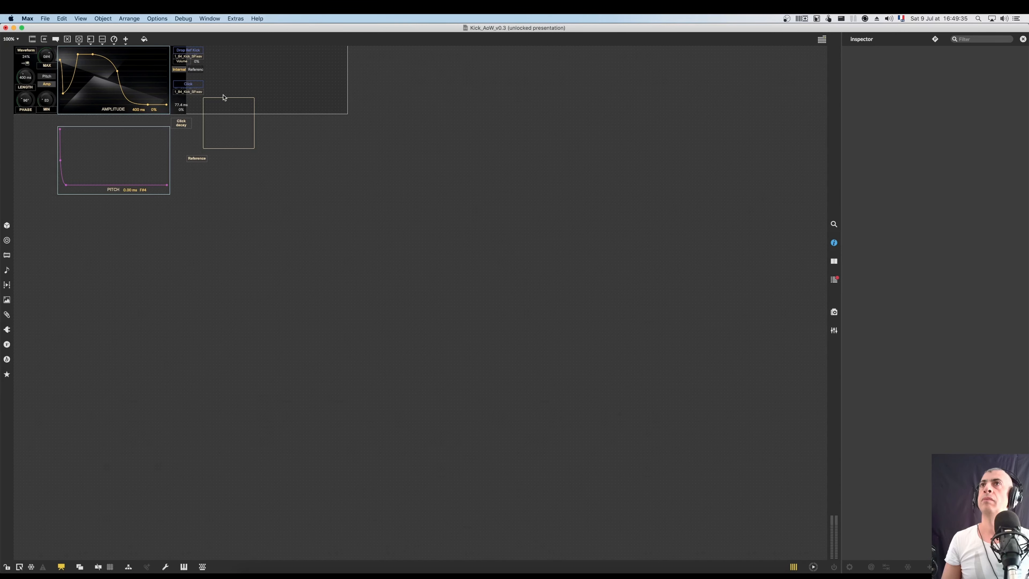
Move the spare bordered panel around the Drop Ref Kick controls and resize it to about 90.8 by 71
drag(223, 98, 193, 48)
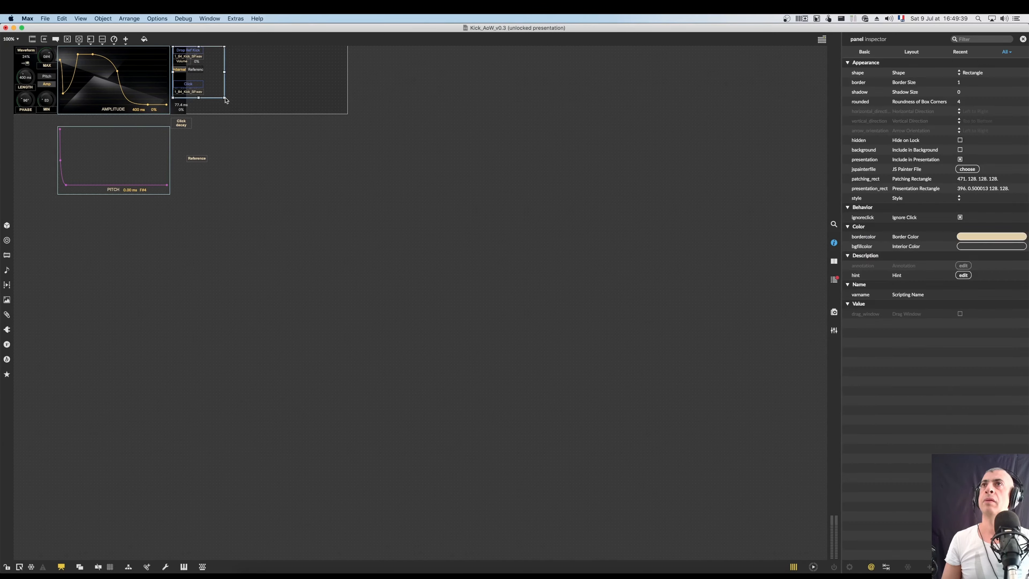
drag(219, 92, 204, 75)
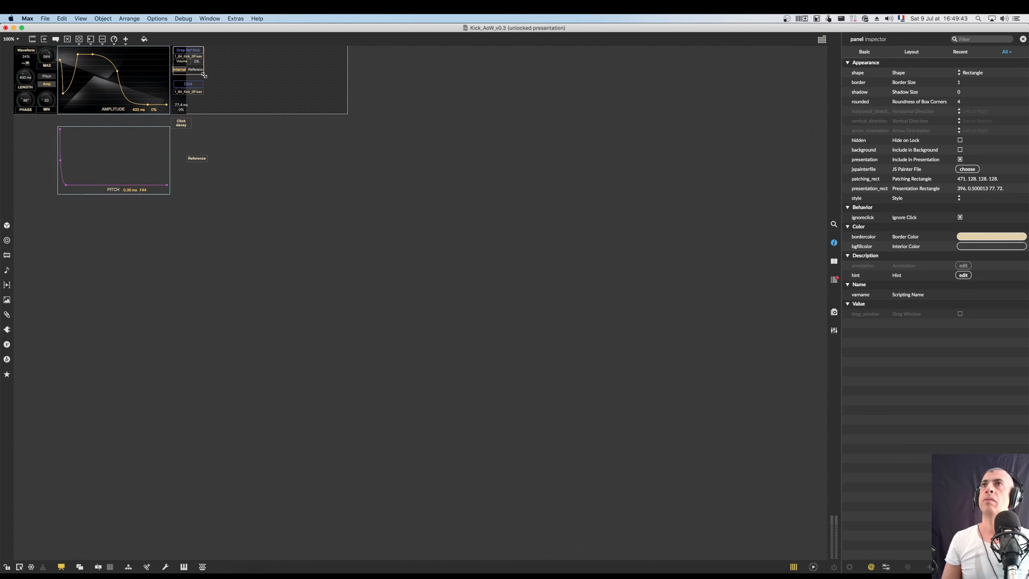
drag(205, 75, 209, 76)
key(super+equal)
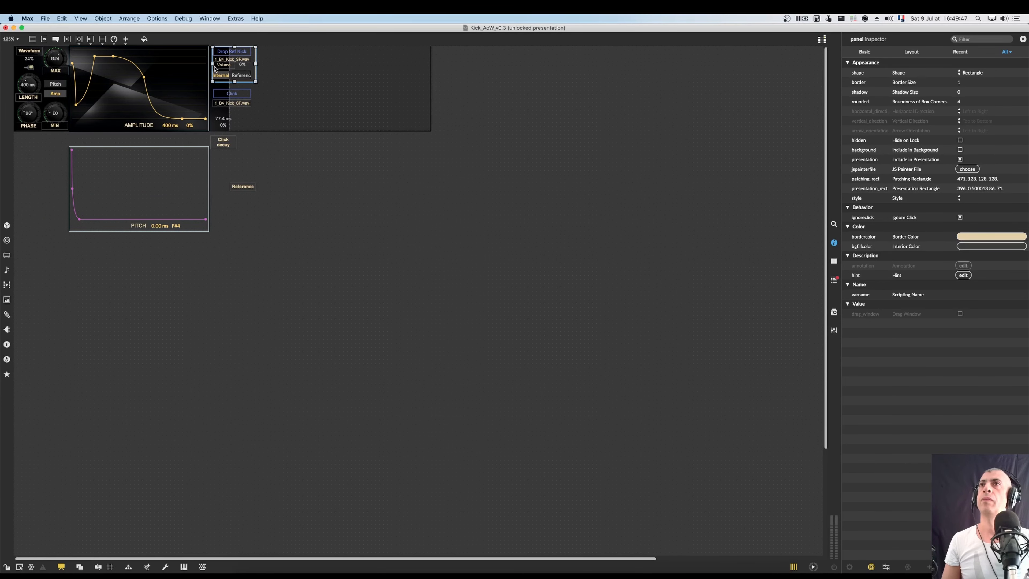
drag(212, 64, 210, 64)
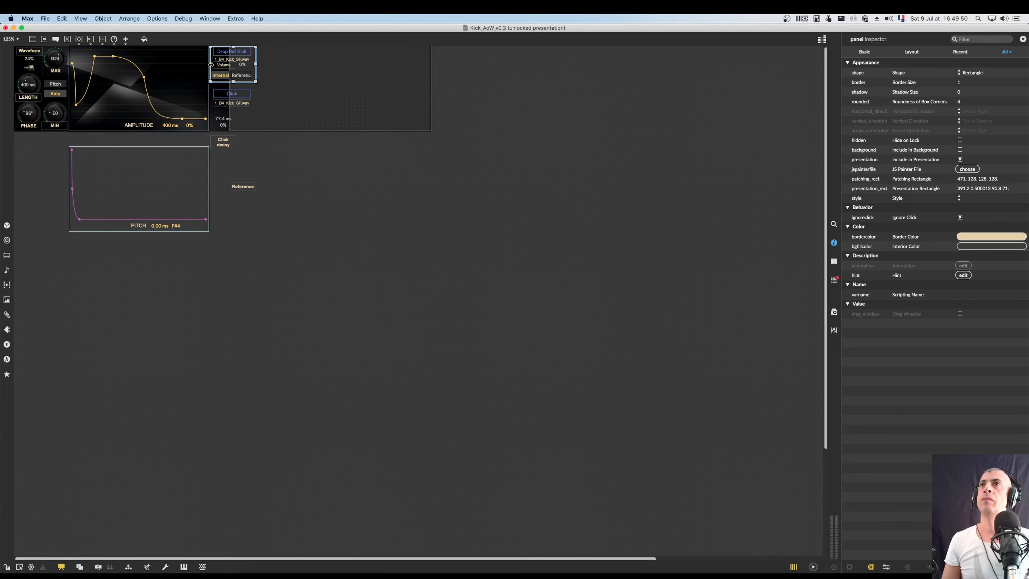
Send the bordered panel to the back, behind the Drop Ref Kick controls
right_click(254, 73)
key(Down)
key(Down)
key(Down)
key(Down)
key(Down)
key(Down)
key(Down)
key(Down)
key(Down)
key(Down)
key(Down)
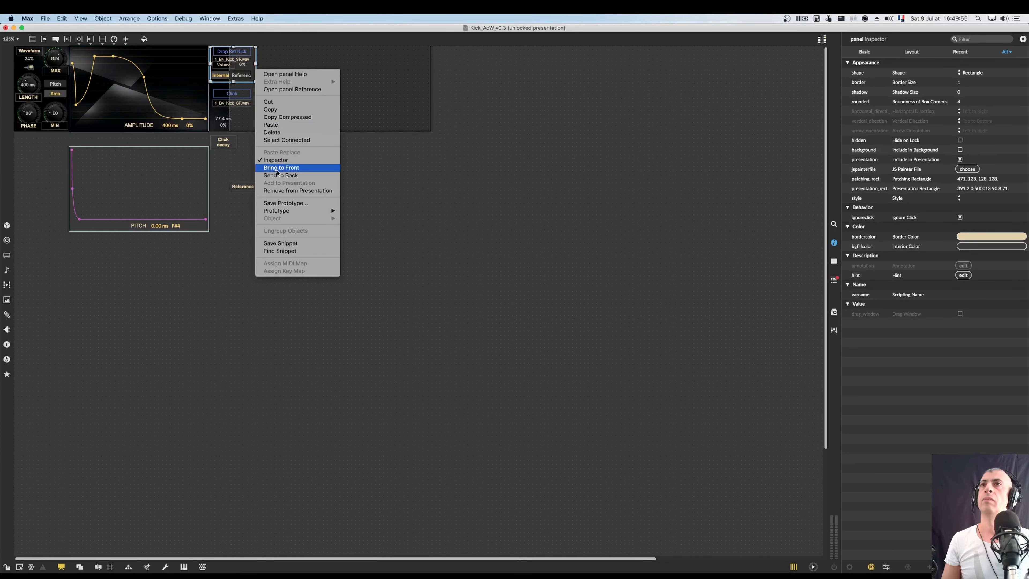
key(Return)
Widen the Internal/Reference tab to about 87.6 by 20 within the panel
click(250, 74)
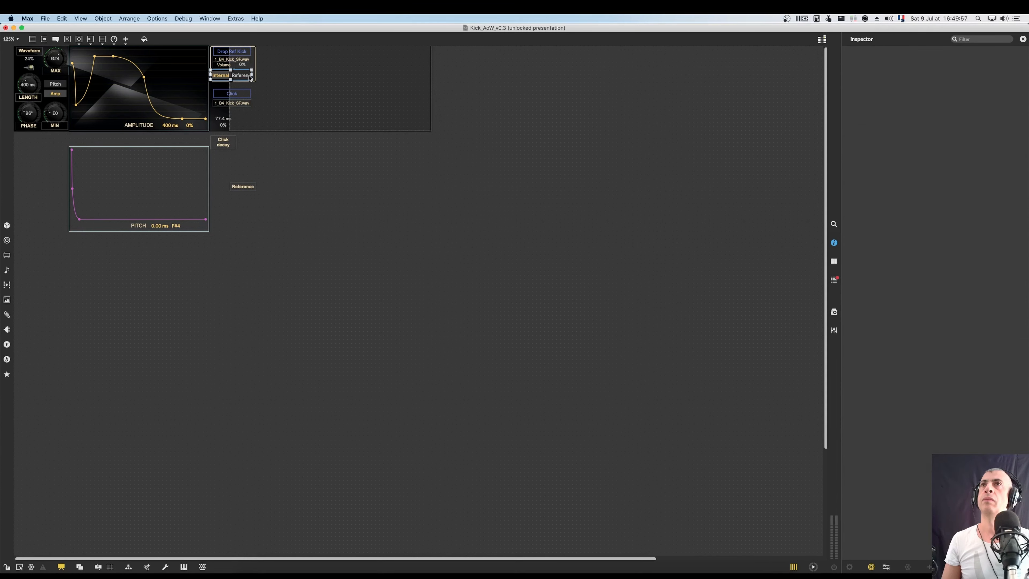
drag(251, 73, 252, 74)
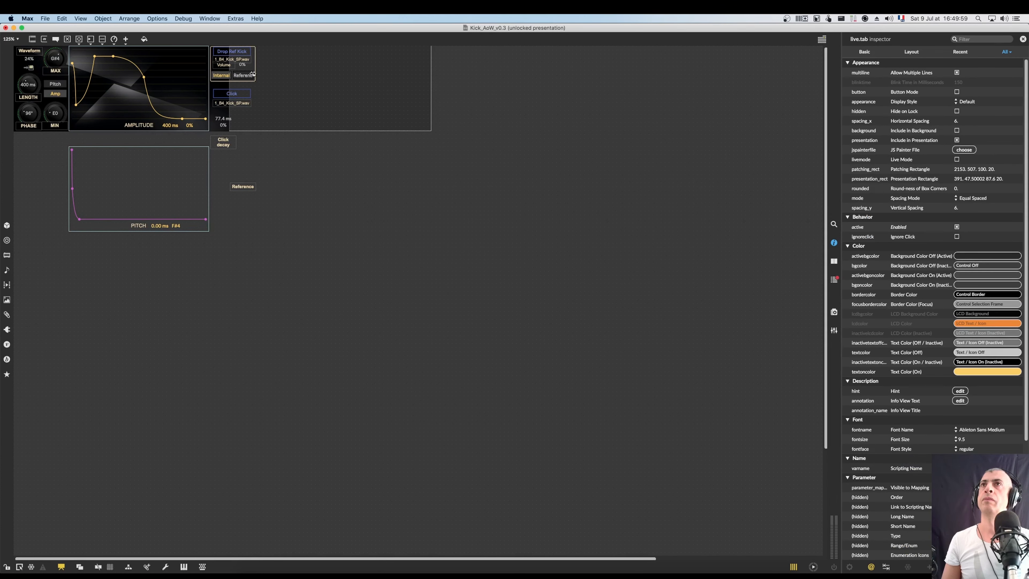
click(279, 78)
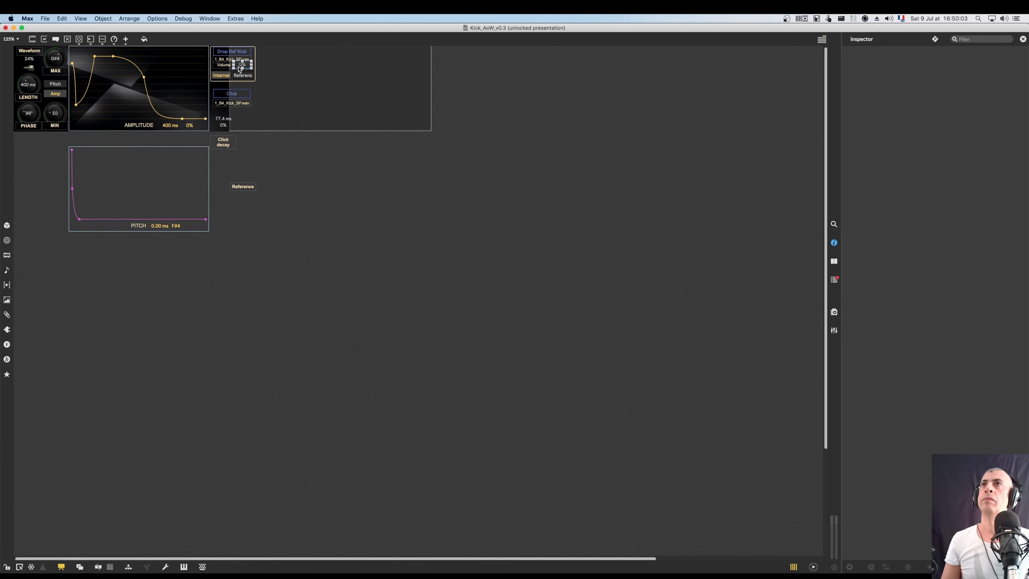
Distribute the Drop Ref Kick area, file name comment, Volume label and Internal/Reference tab evenly in the vertical direction
click(242, 73)
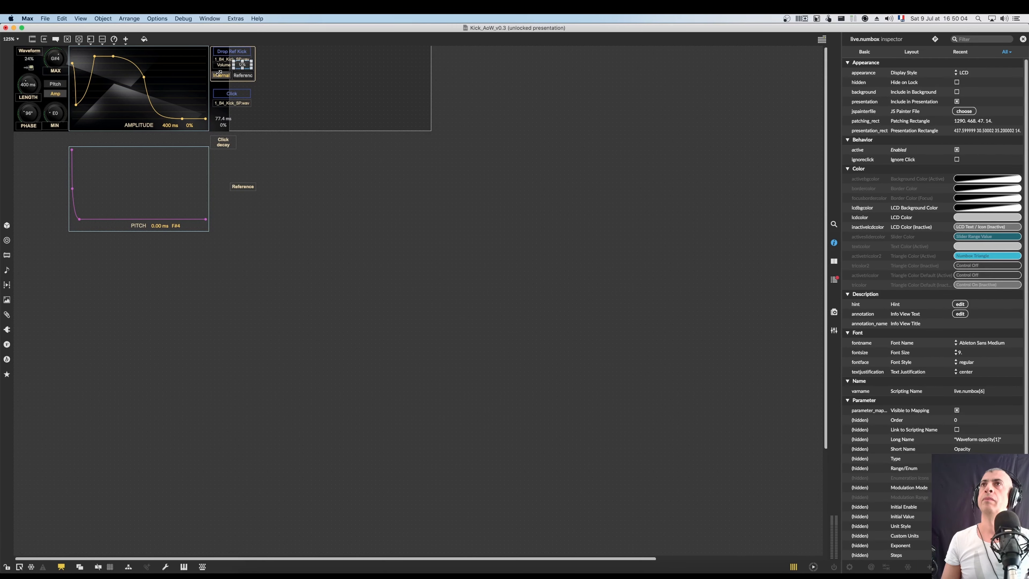
shift+click(224, 59)
shift+click(226, 52)
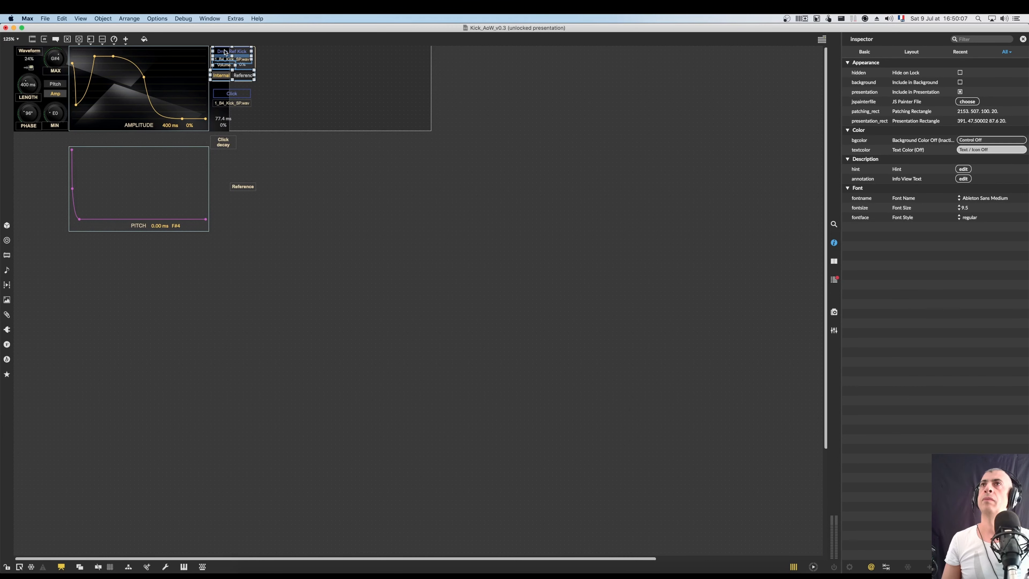
right_click(225, 52)
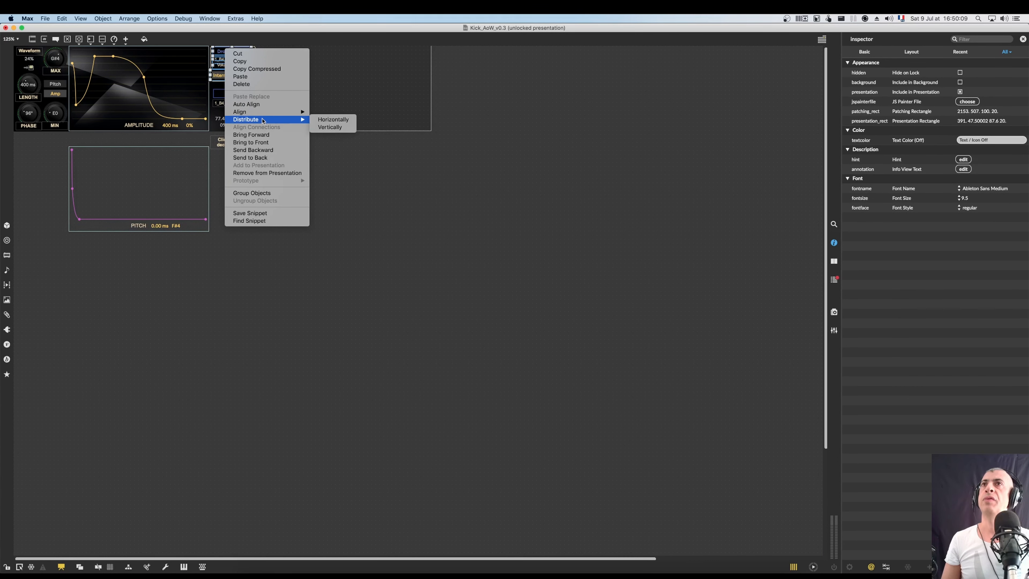
mouse_move(268, 119)
click(323, 127)
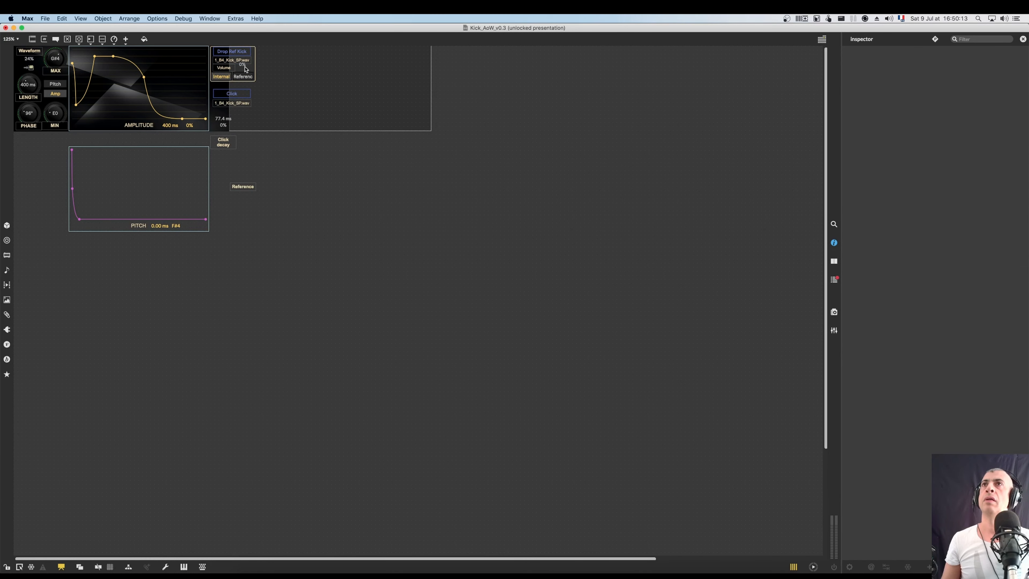
Align the 0% number box with the Volume label on the same row
click(236, 68)
shift+click(222, 71)
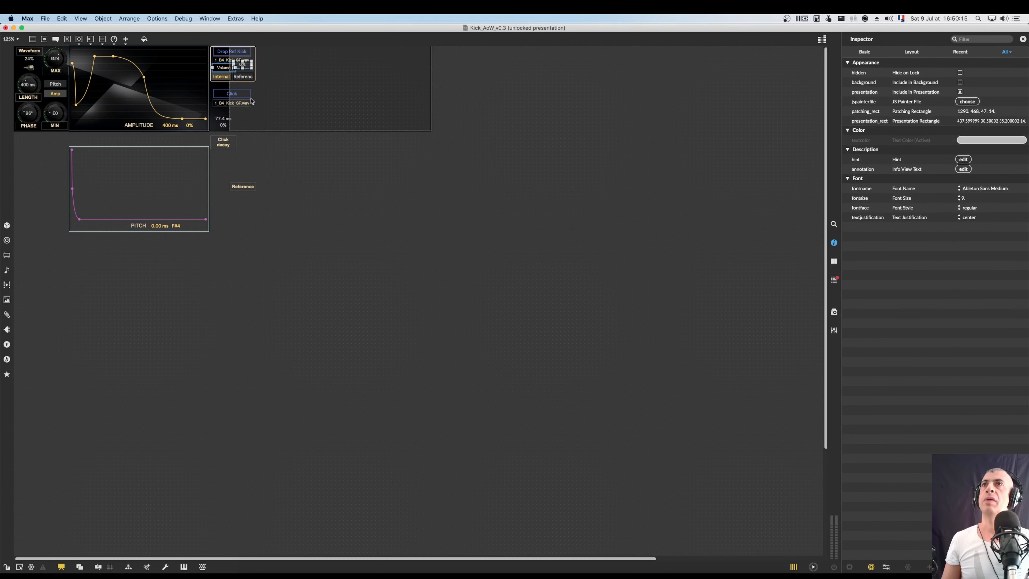
right_click(224, 69)
mouse_move(267, 130)
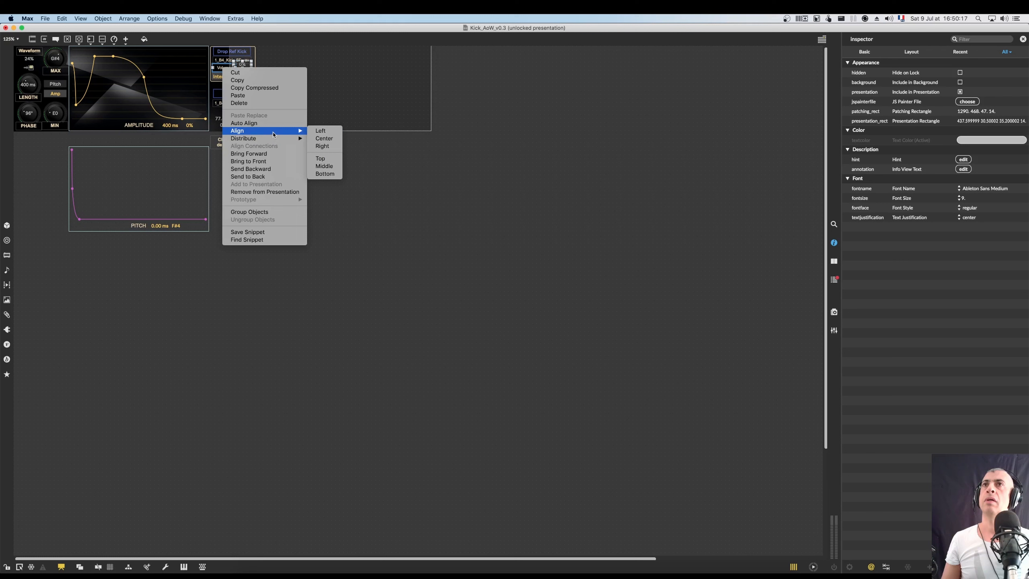
click(326, 161)
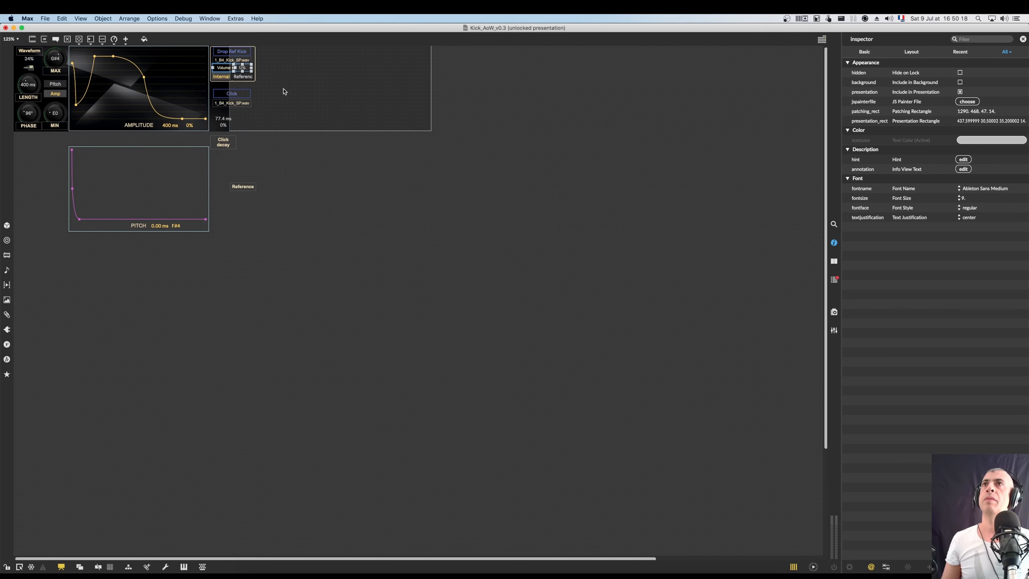
click(260, 84)
click(243, 69)
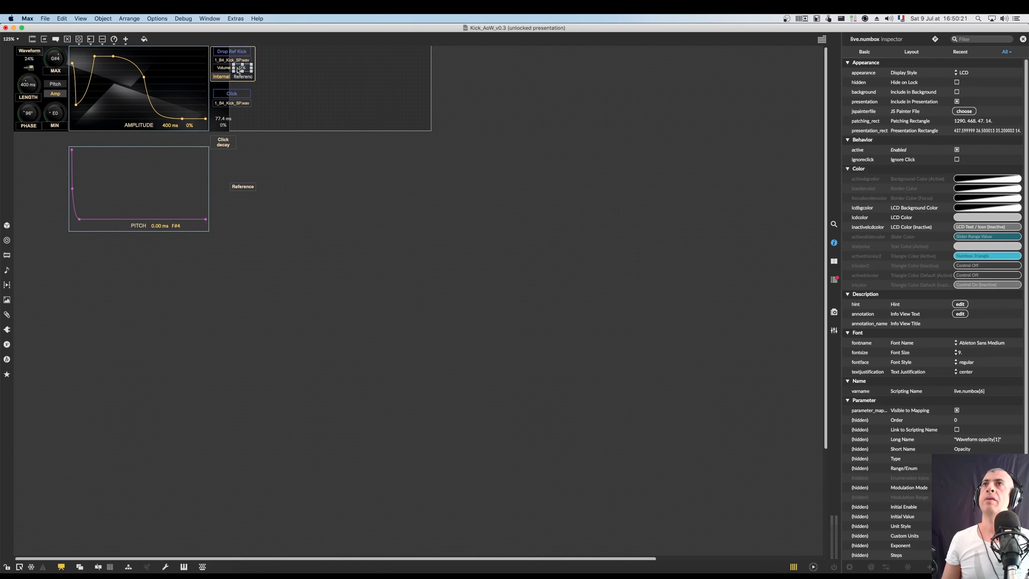
click(273, 70)
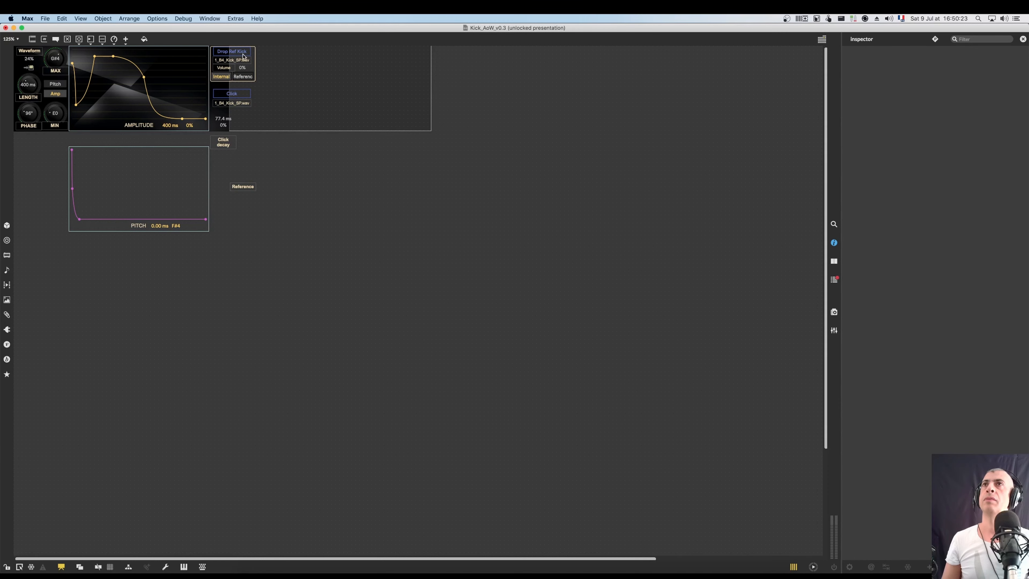
key(super+equal)
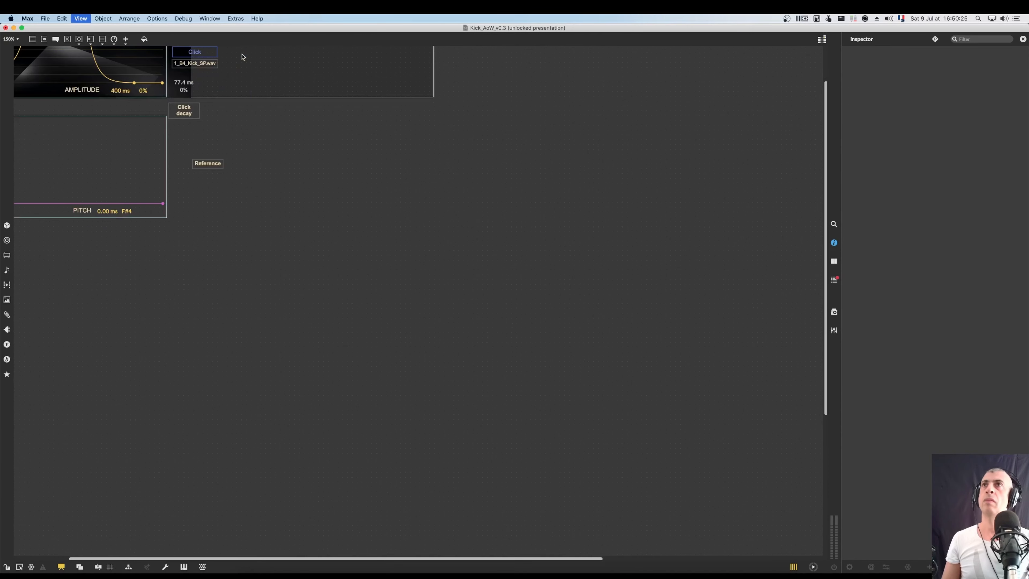
scroll(194, 79, up, 3)
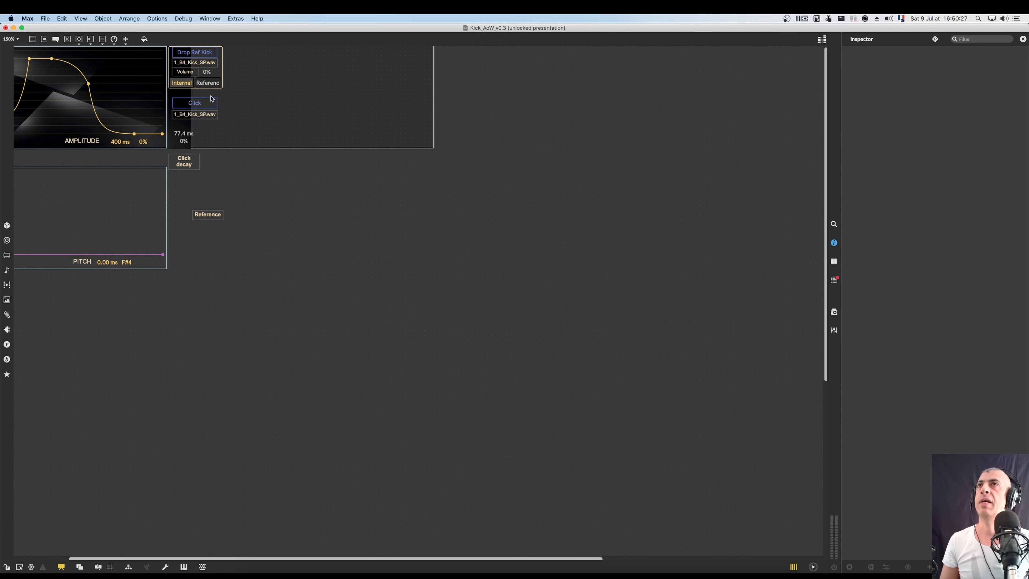
scroll(211, 98, left, 5)
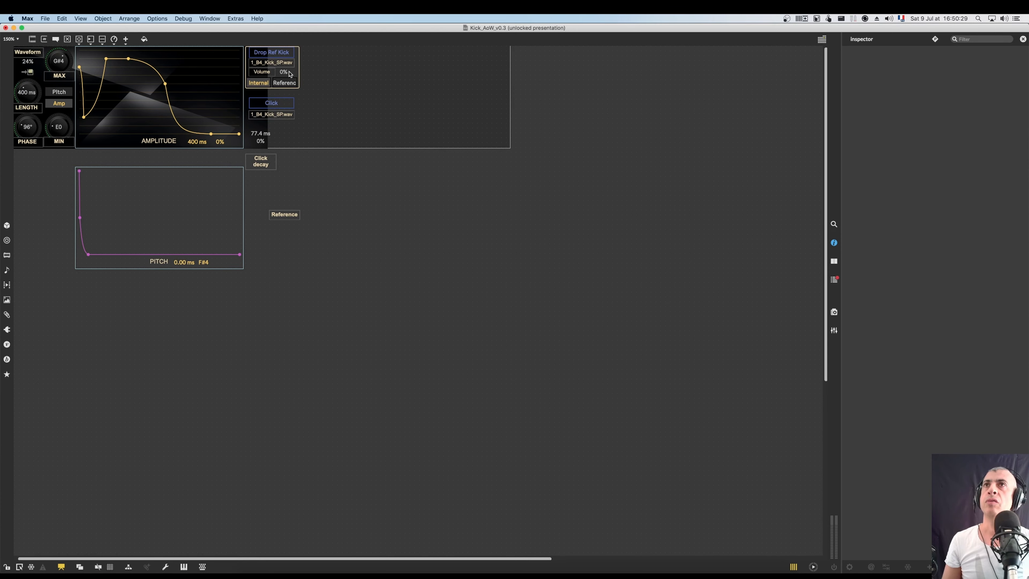
Nudge the 0% number box slightly along the Volume row, away from the Volume label
click(289, 75)
click(319, 80)
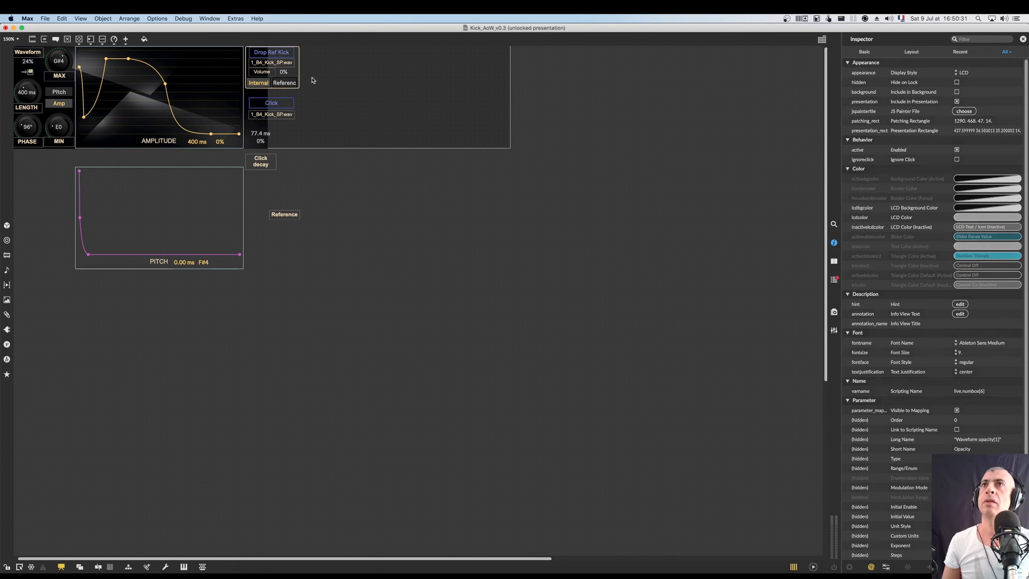
click(292, 77)
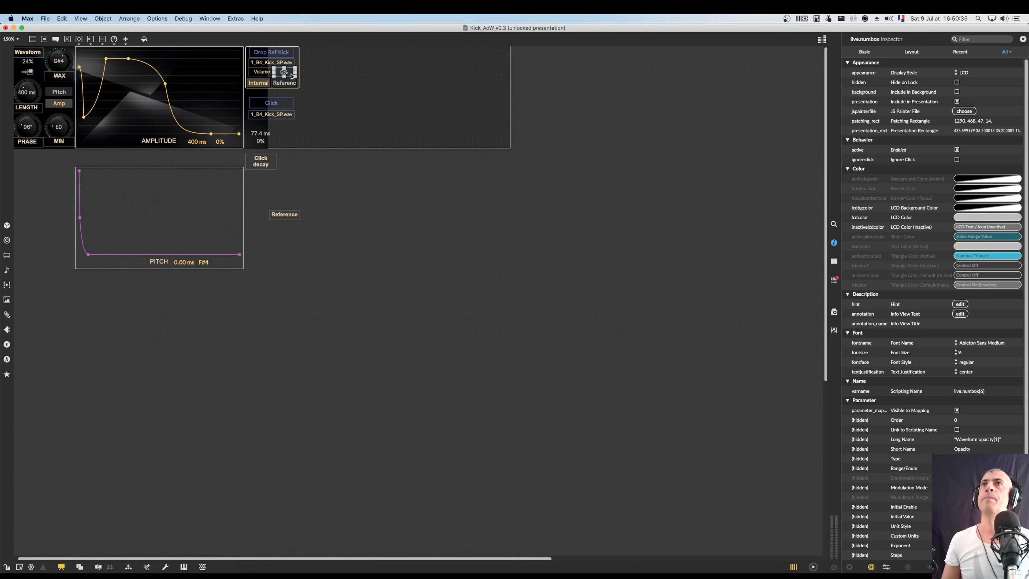
click(331, 80)
Change the legend text of the Click drop area to "Drop Click"
click(281, 106)
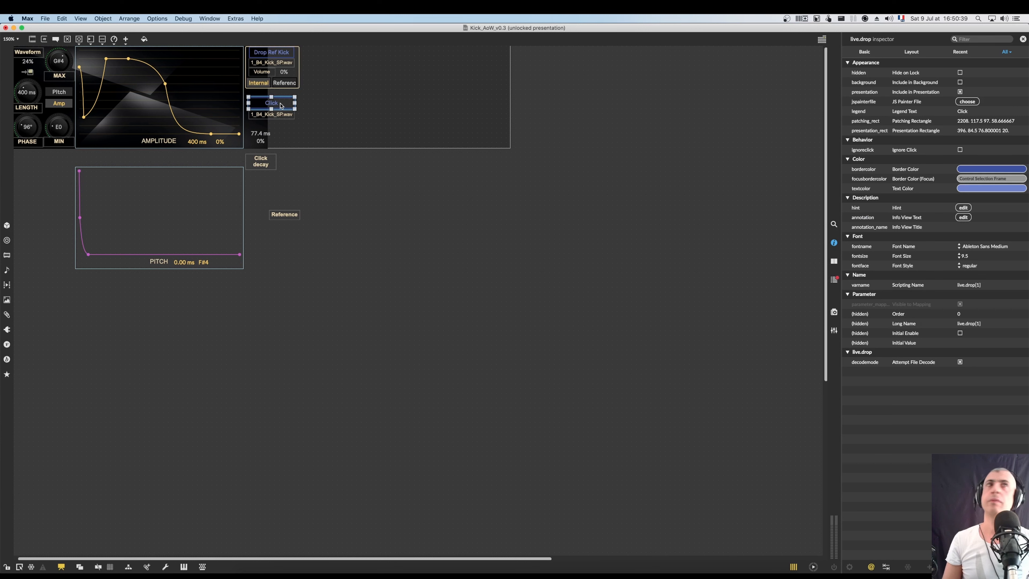
click(981, 111)
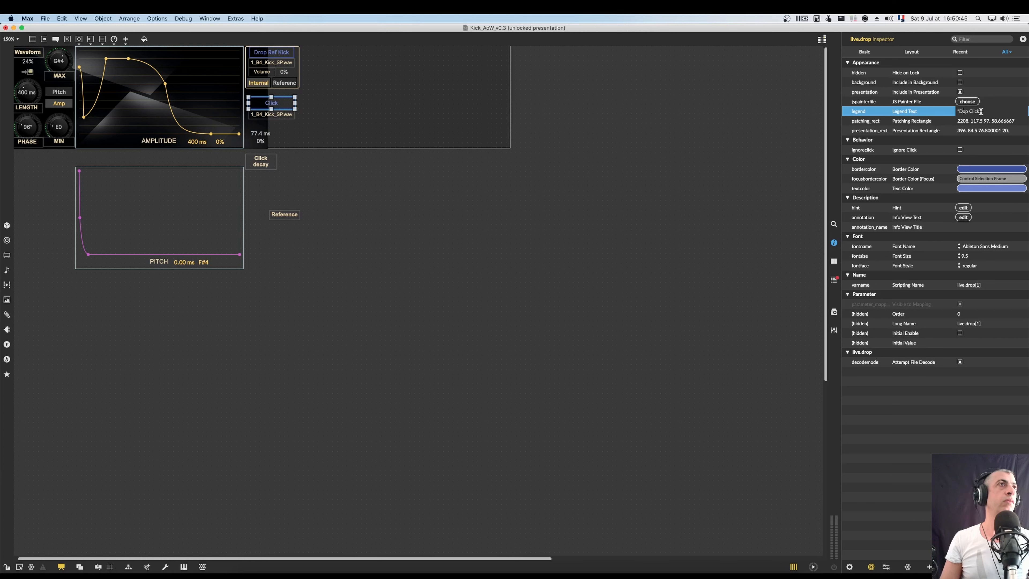
text(Drop)
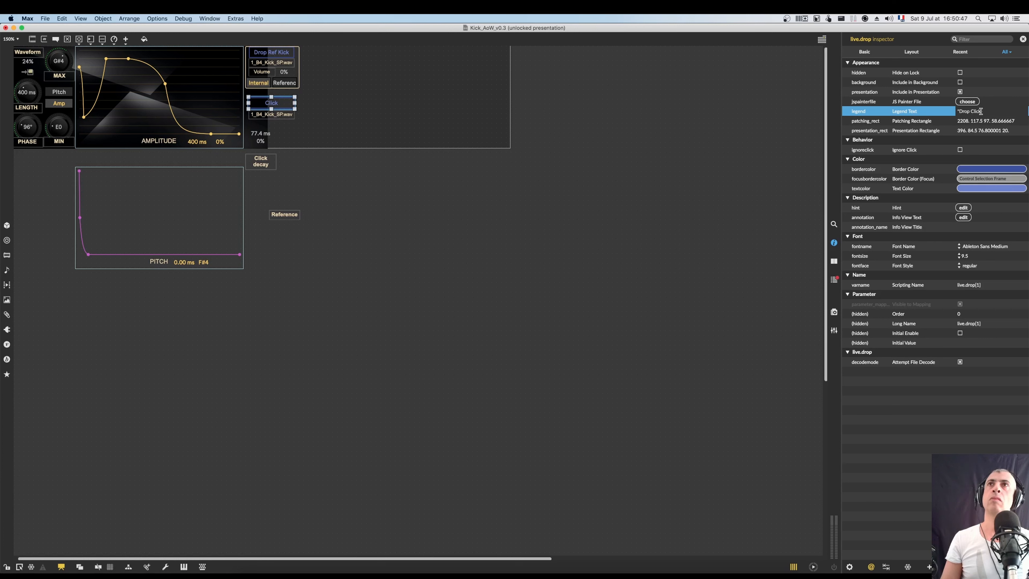
key(Return)
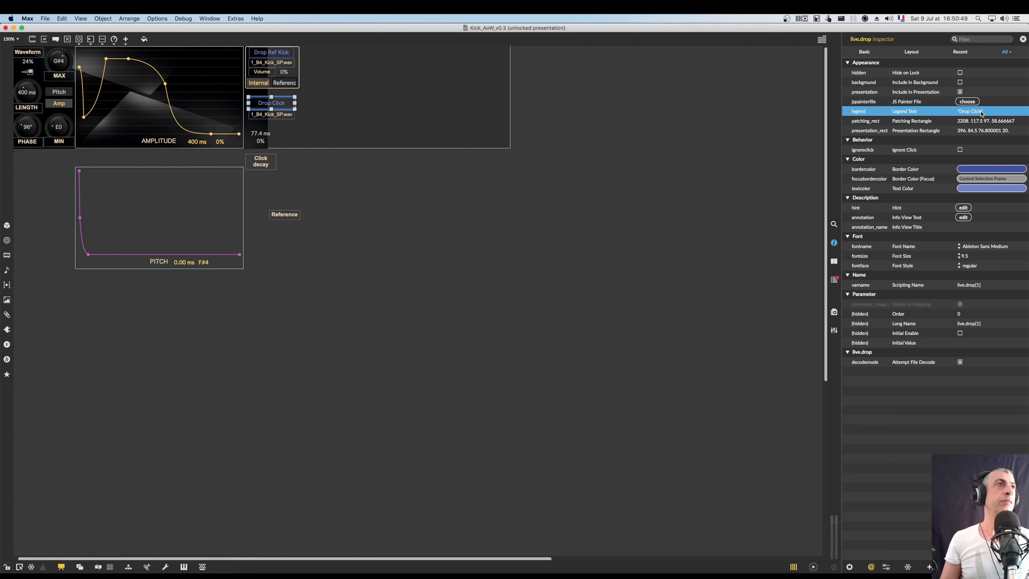
Move the 77.4 ms number box directly beneath the Drop Click file name comment
click(286, 117)
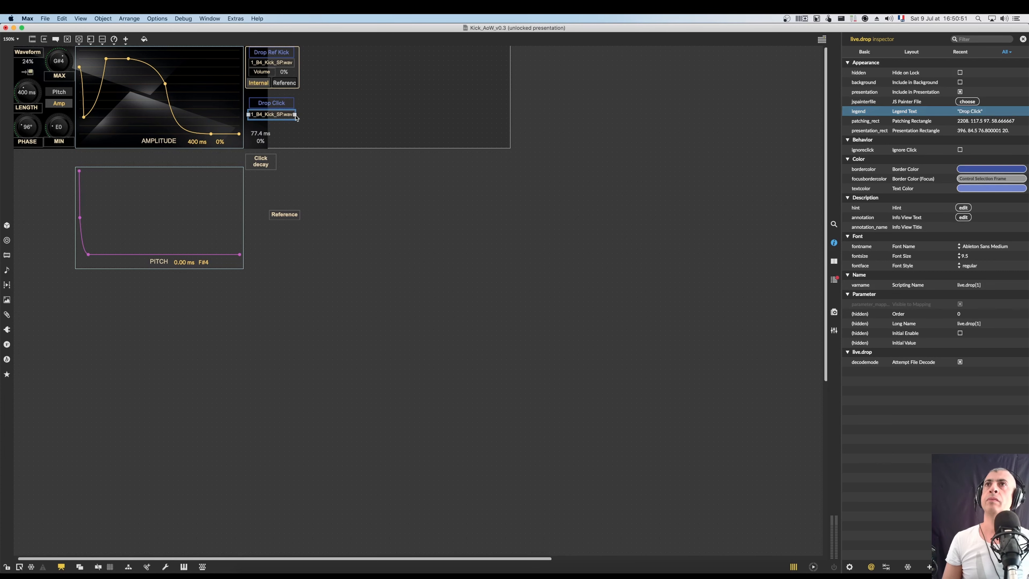
click(264, 135)
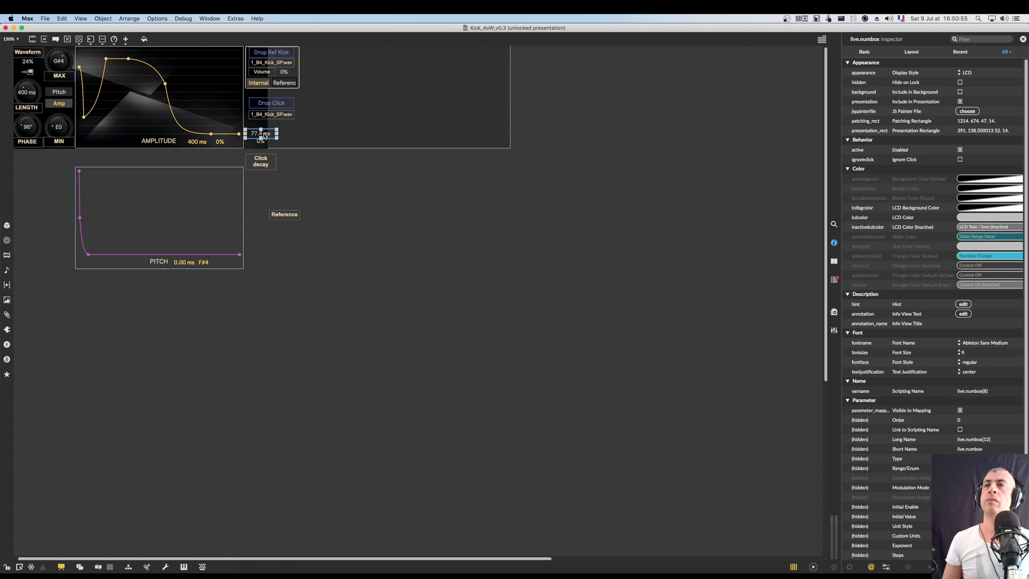
drag(269, 135, 288, 124)
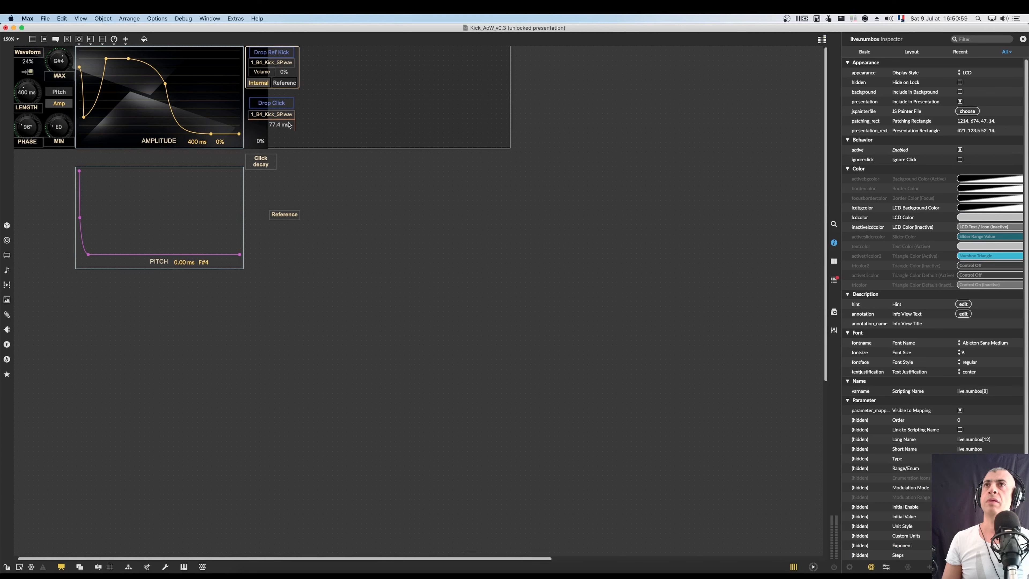
Shorten the "Click decay" comment text to "Decay"
click(264, 161)
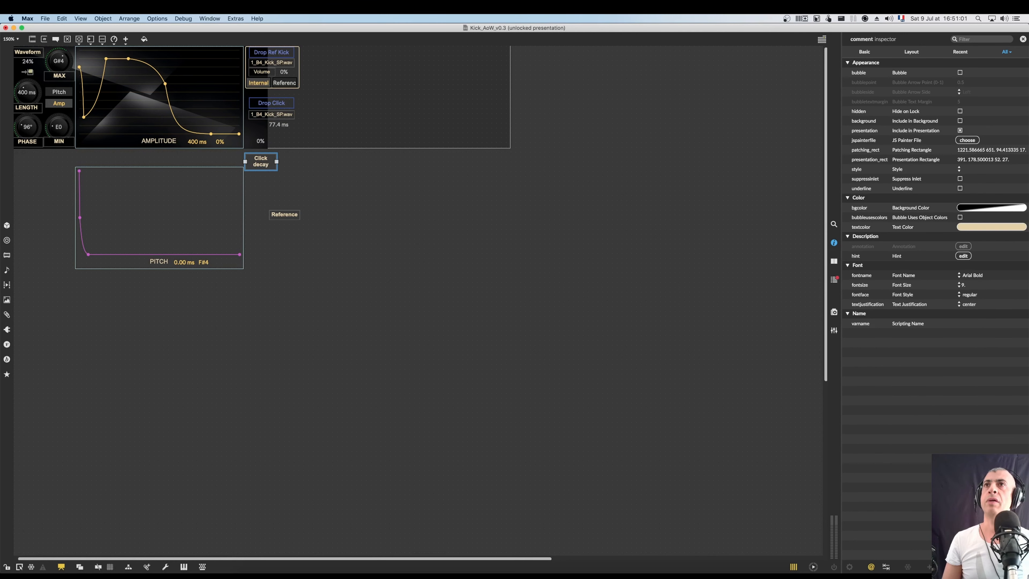
double_click(262, 159)
text(D)
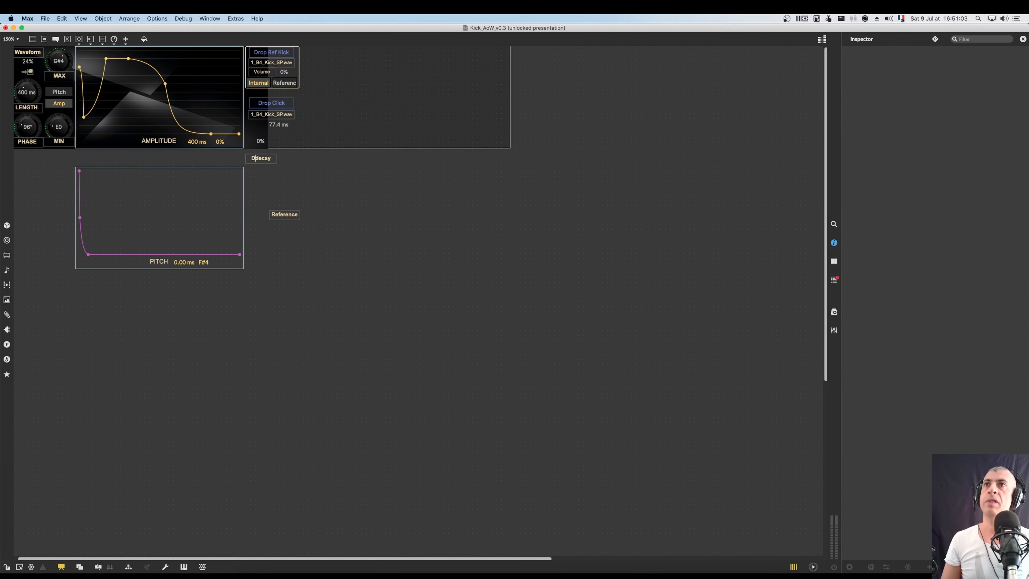
key(Delete)
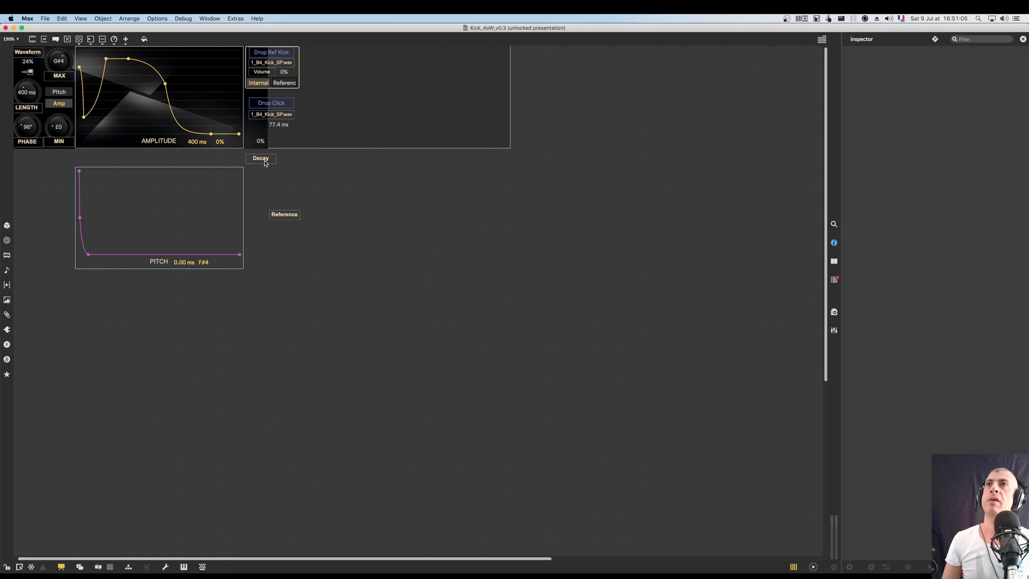
key(Return)
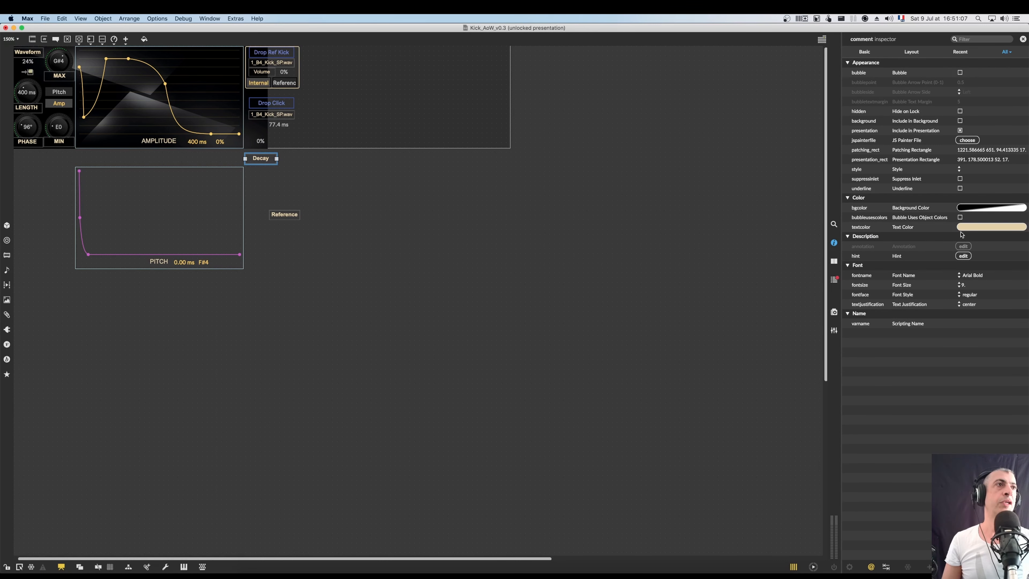
Set the Decay label's font to Arial and place the label beneath the Drop Click file name, beside the 77.4 ms box
click(971, 279)
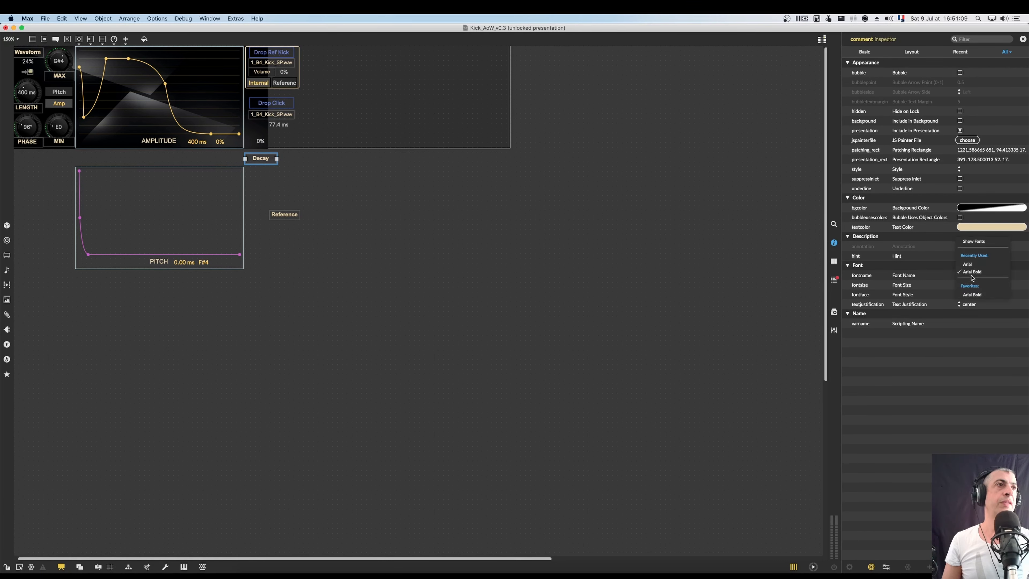
click(973, 268)
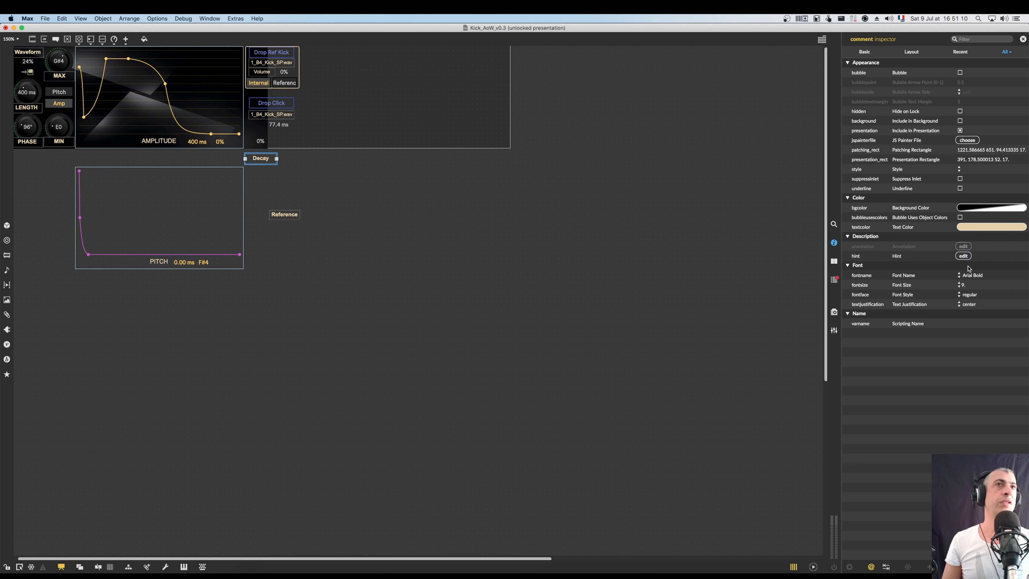
click(296, 174)
click(265, 160)
drag(277, 159, 266, 128)
Set the Decay label's font size to 8, using the Volume label as reference
click(264, 74)
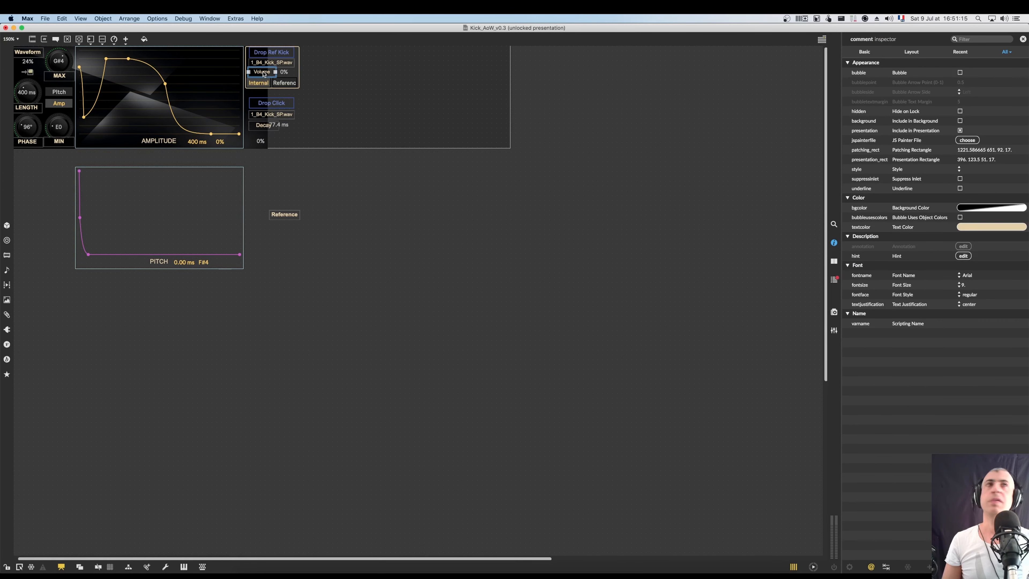
click(260, 123)
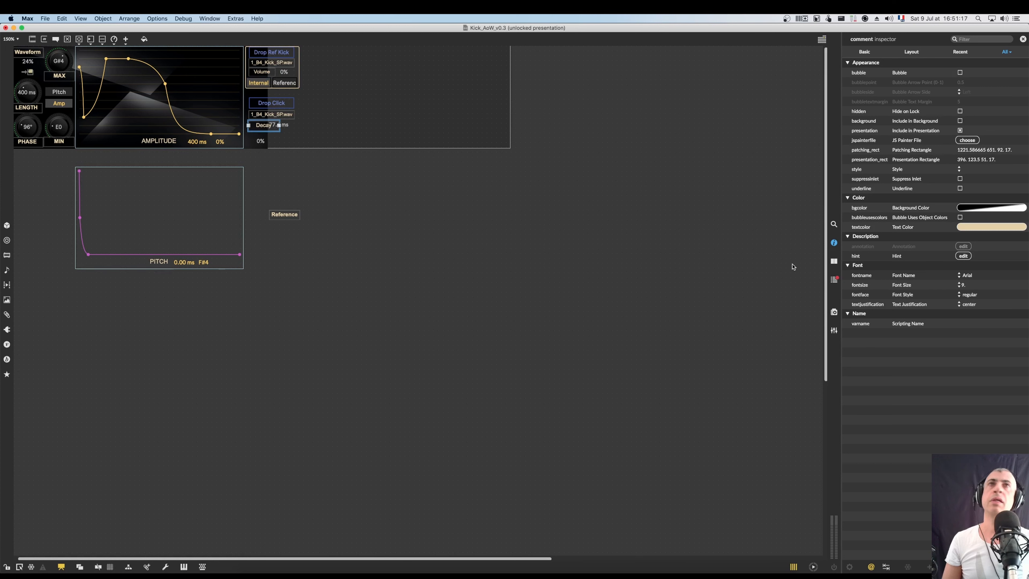
click(966, 287)
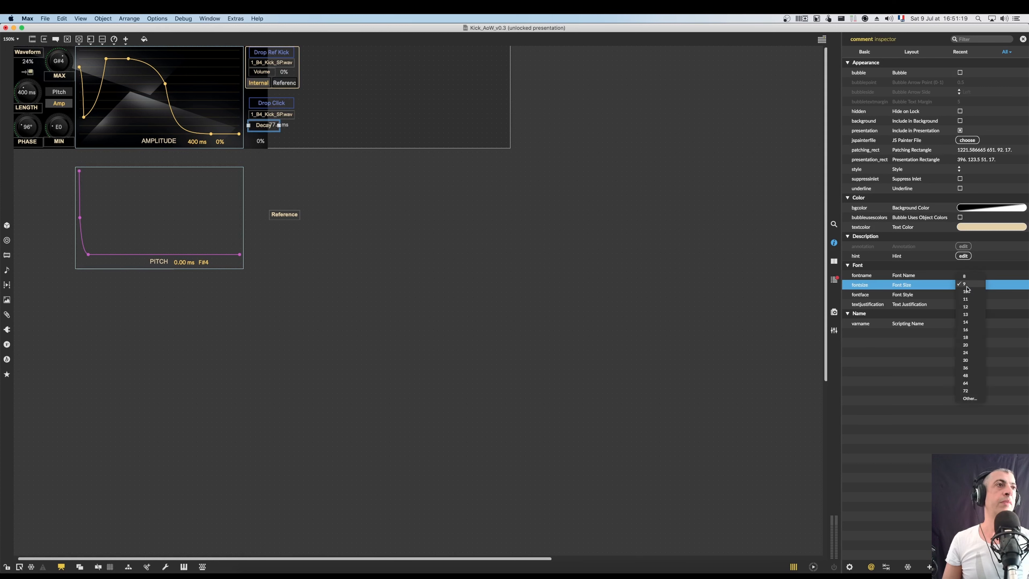
click(966, 277)
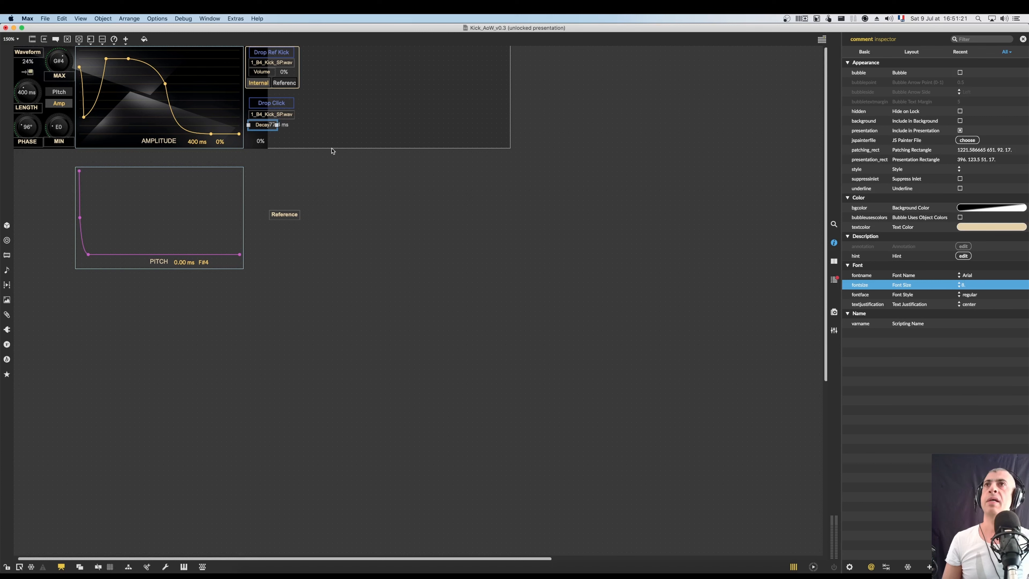
click(320, 150)
click(260, 123)
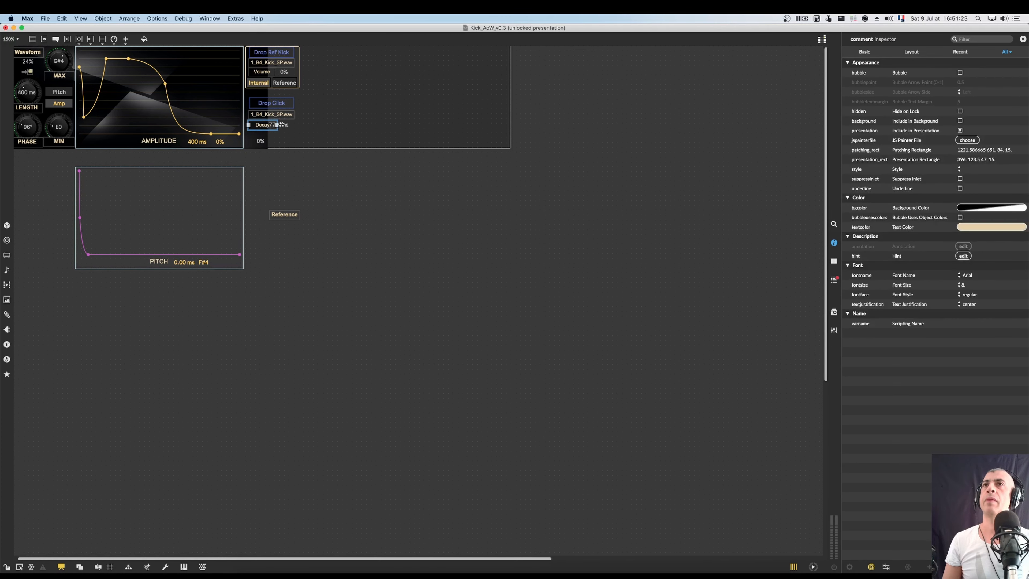
Align the right edges of the 77.4 ms number box and the 0% number box in the Drop Ref Kick panel
click(281, 126)
shift+click(286, 73)
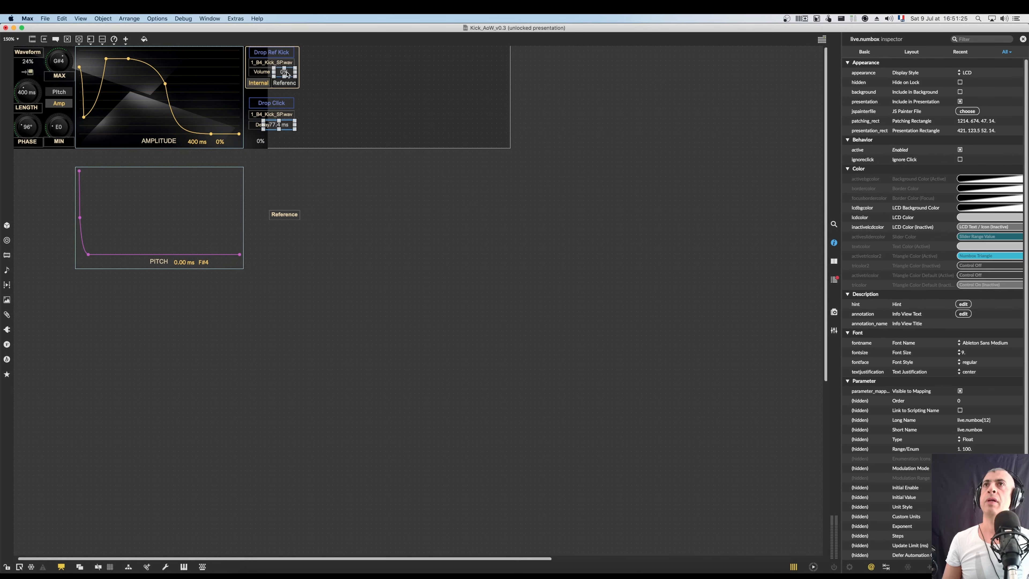
right_click(288, 72)
mouse_move(310, 134)
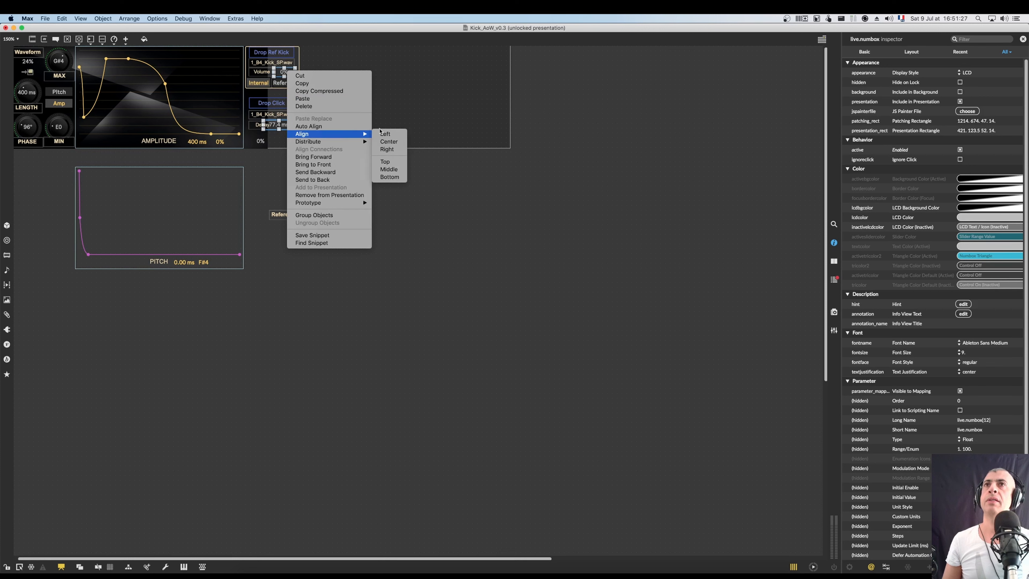
click(389, 150)
Narrow the 77.4 ms number box to about 35.2 wide so it clears the Decay text
click(264, 128)
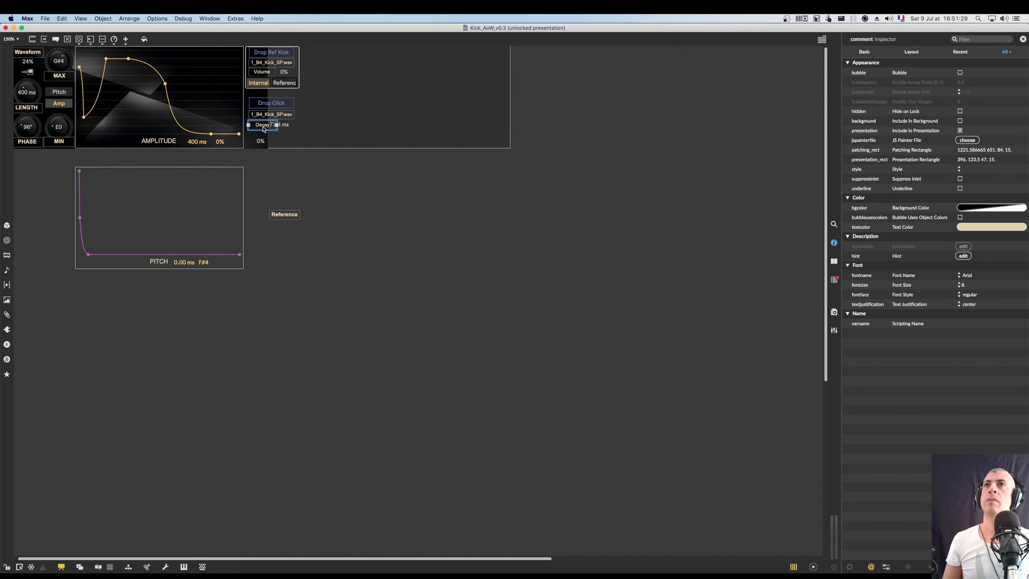
click(288, 125)
drag(266, 124, 272, 124)
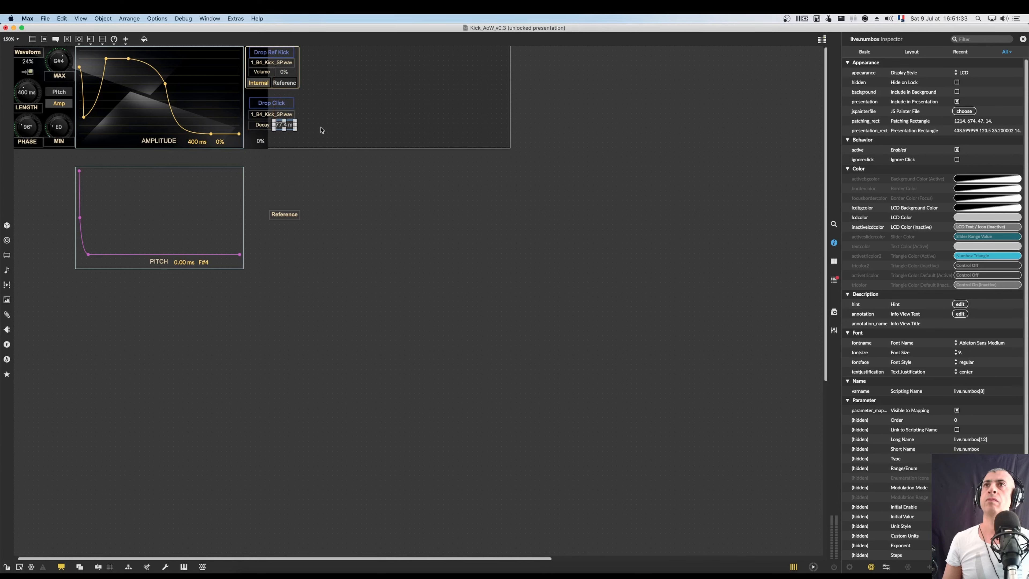
click(322, 129)
Narrow the Decay and Volume labels to about 40.6 wide so they end before their number boxes
click(265, 127)
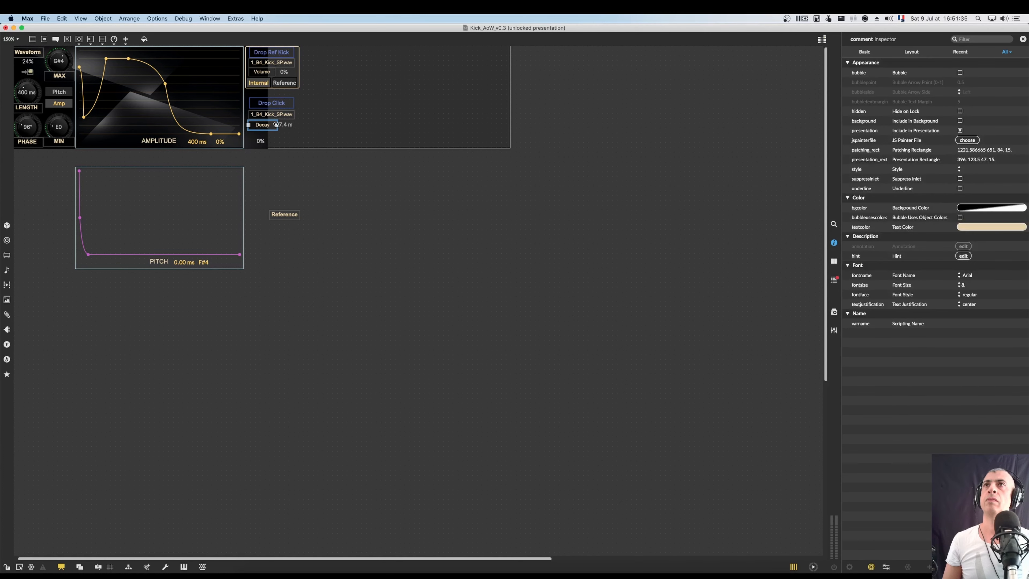
click(276, 72)
drag(274, 72, 272, 72)
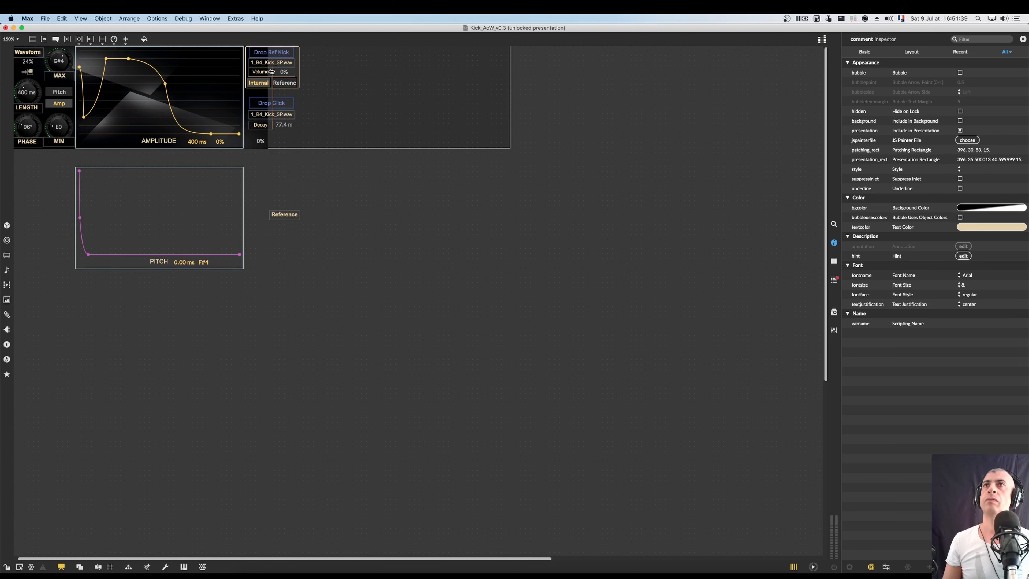
click(355, 104)
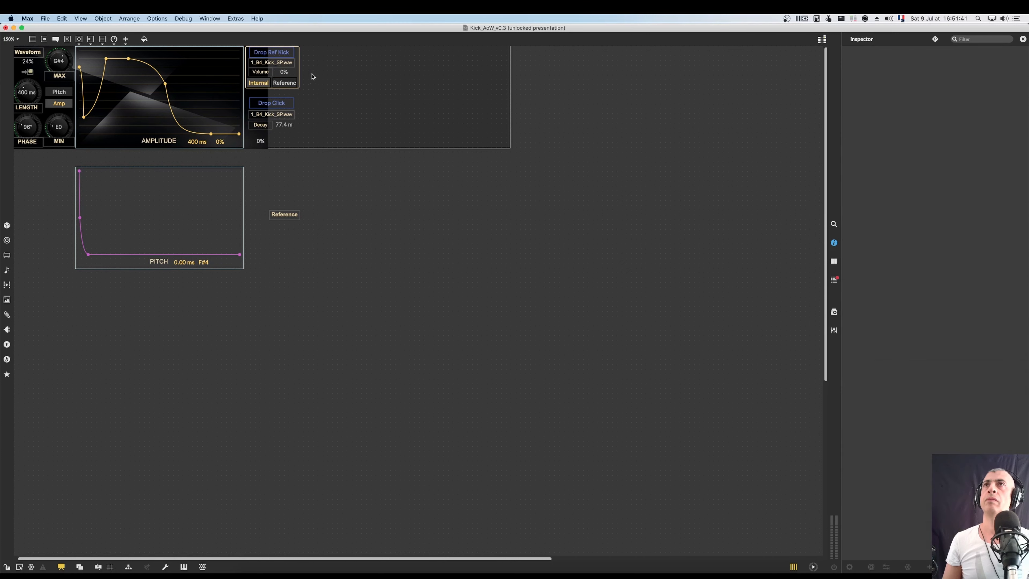
Move the lower 0% number box directly beneath the 77.4 ms number box
click(286, 73)
click(326, 70)
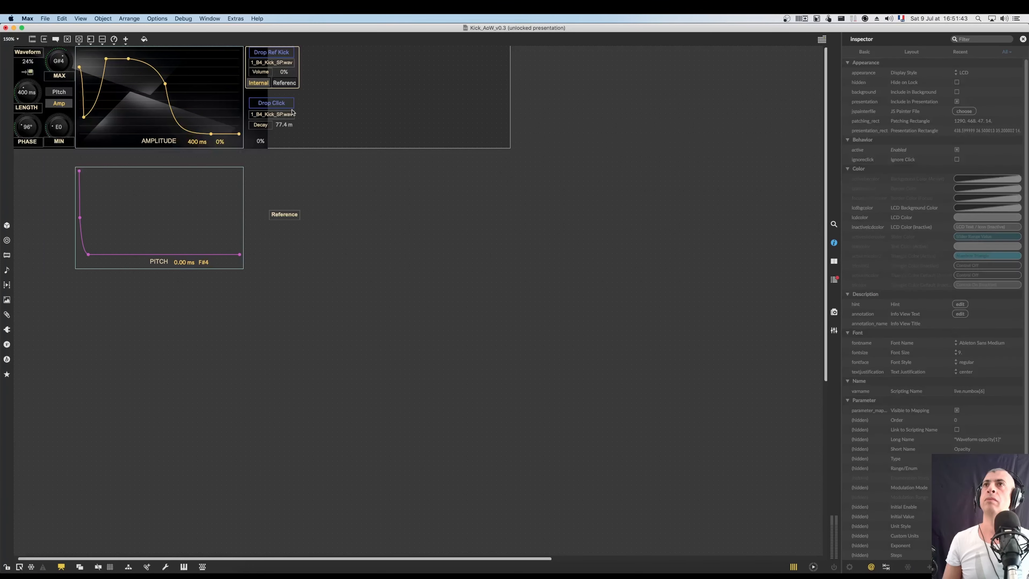
click(263, 144)
drag(263, 144, 274, 135)
click(295, 188)
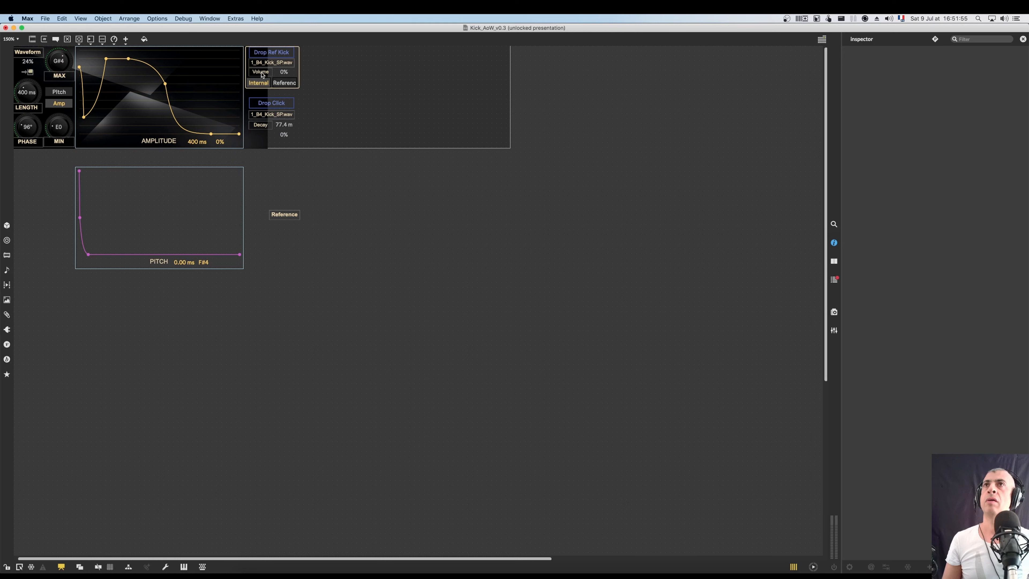
Duplicate the Volume label and place the copy under the Decay label, beside the lower 0% number box
drag(260, 74, 264, 136)
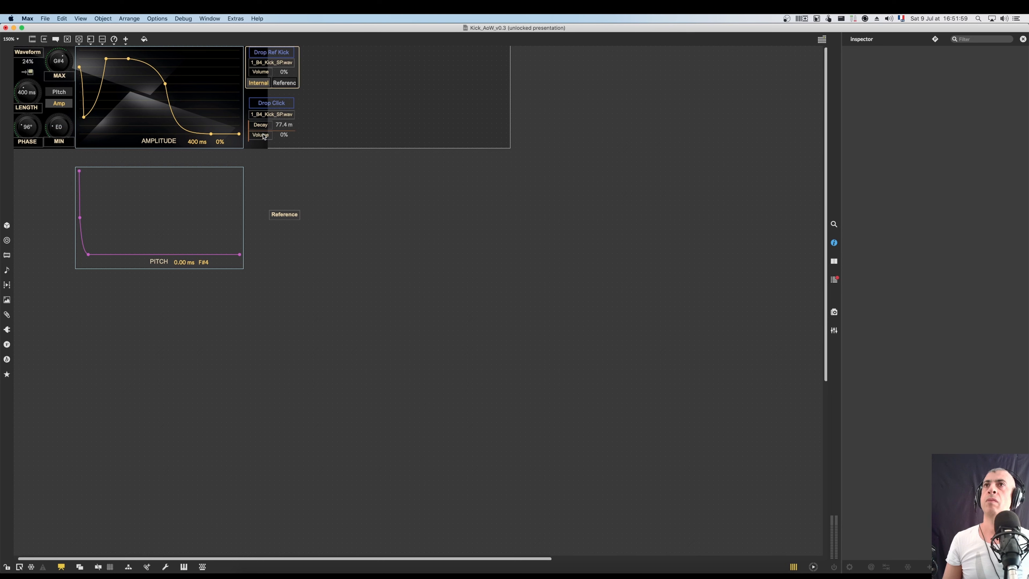
click(263, 135)
click(277, 165)
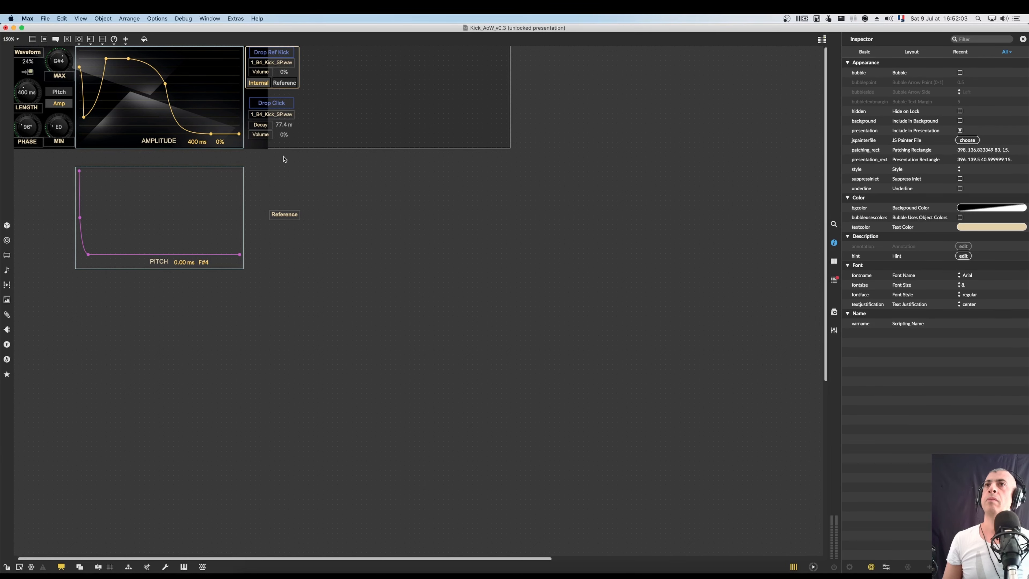
Duplicate the Drop Ref Kick bordered panel and position the copy around the Drop Click controls at about 391.2, 82.5
click(279, 88)
click(299, 58)
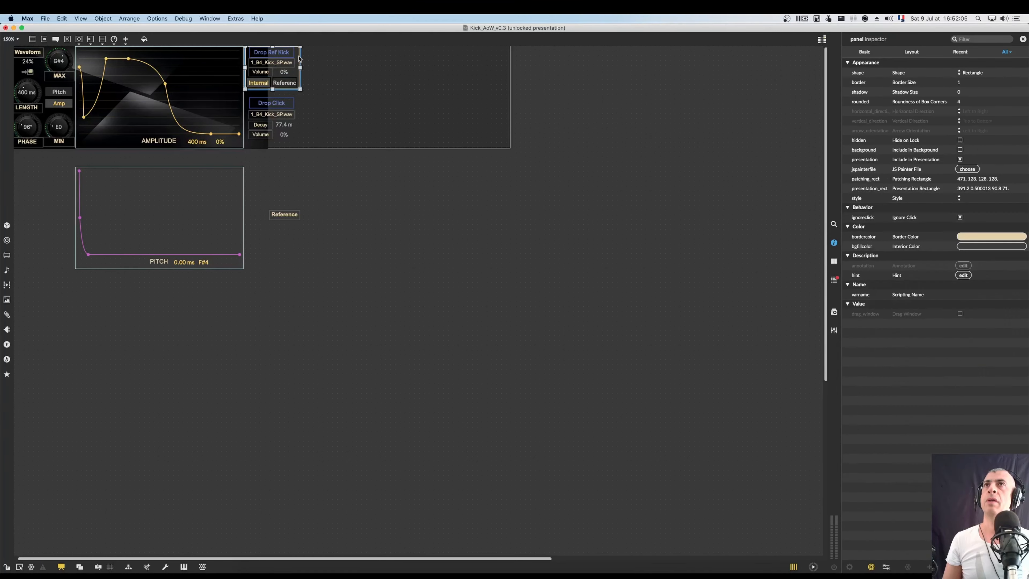
drag(299, 58, 300, 107)
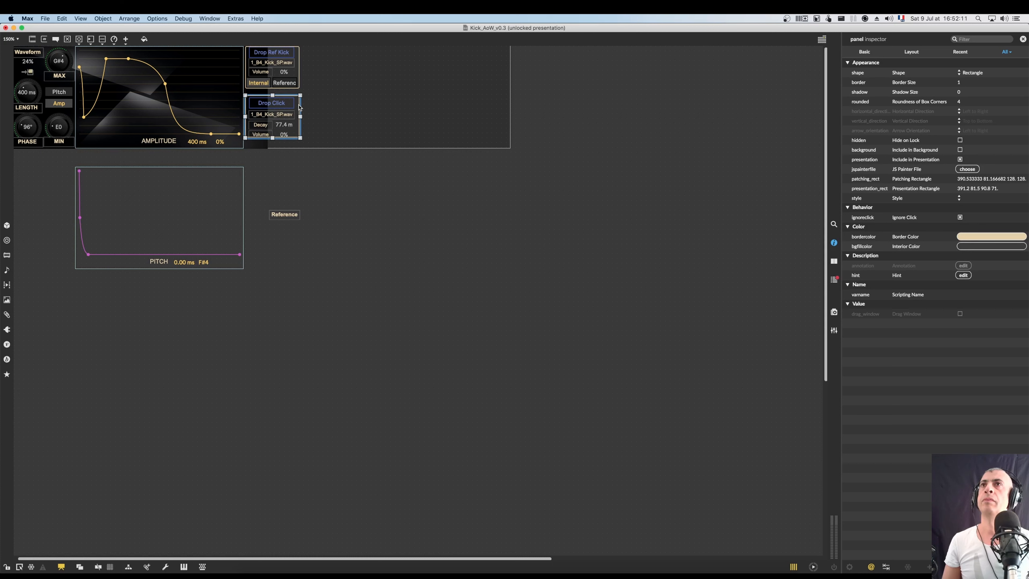
key(Down)
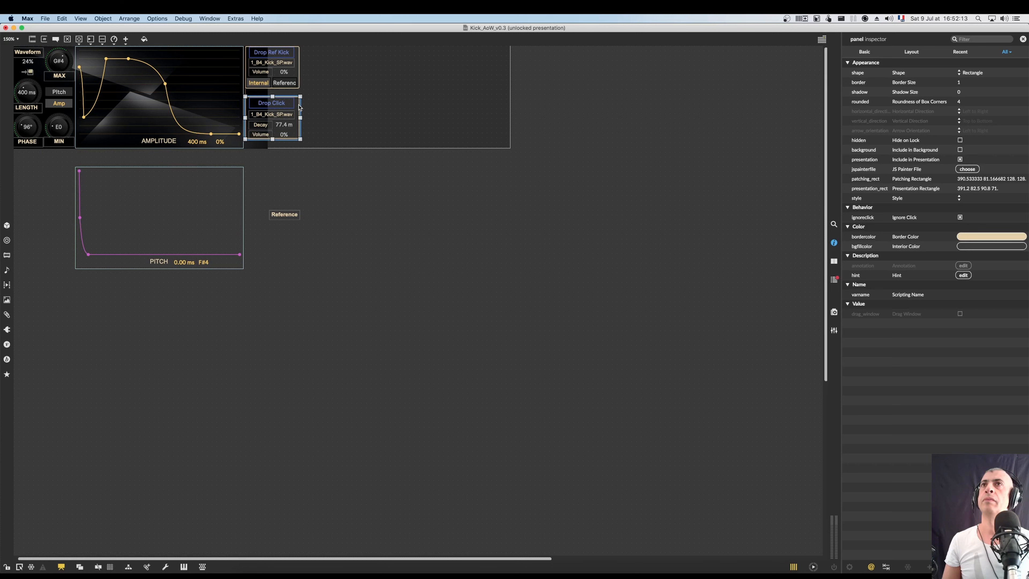
click(339, 106)
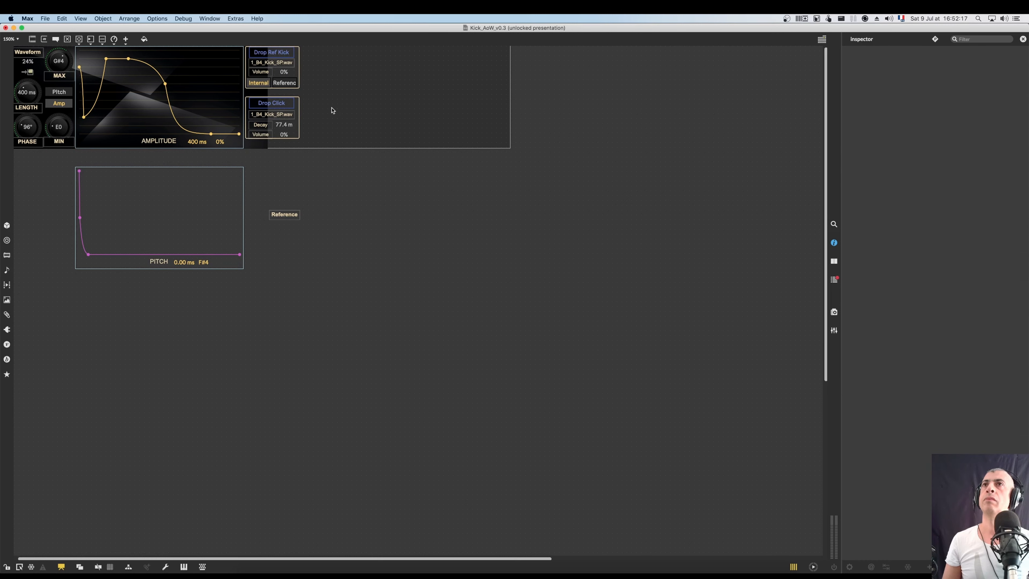
Remove the stray Reference comment located below the Drop Click panel
click(280, 215)
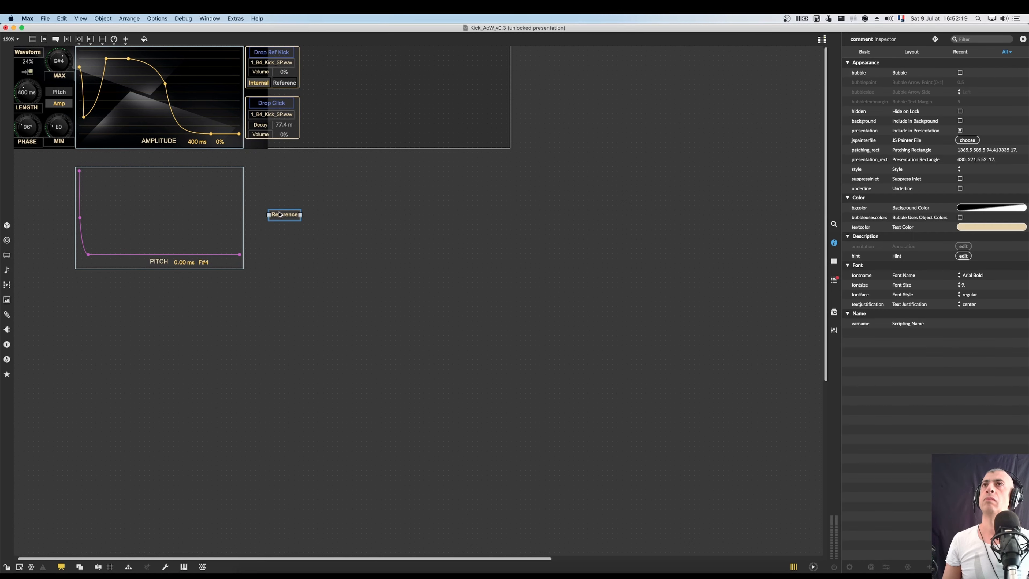
click(260, 151)
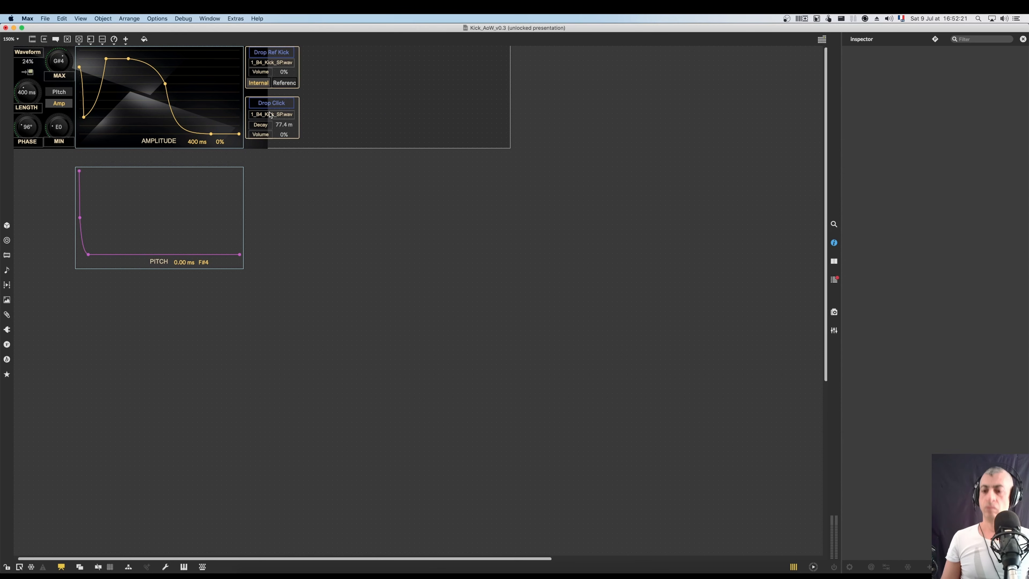
Widen the background image to about 483.7 so it extends behind the Drop Ref Kick and Drop Click panels
key(super+equal)
scroll(280, 137, up, 5)
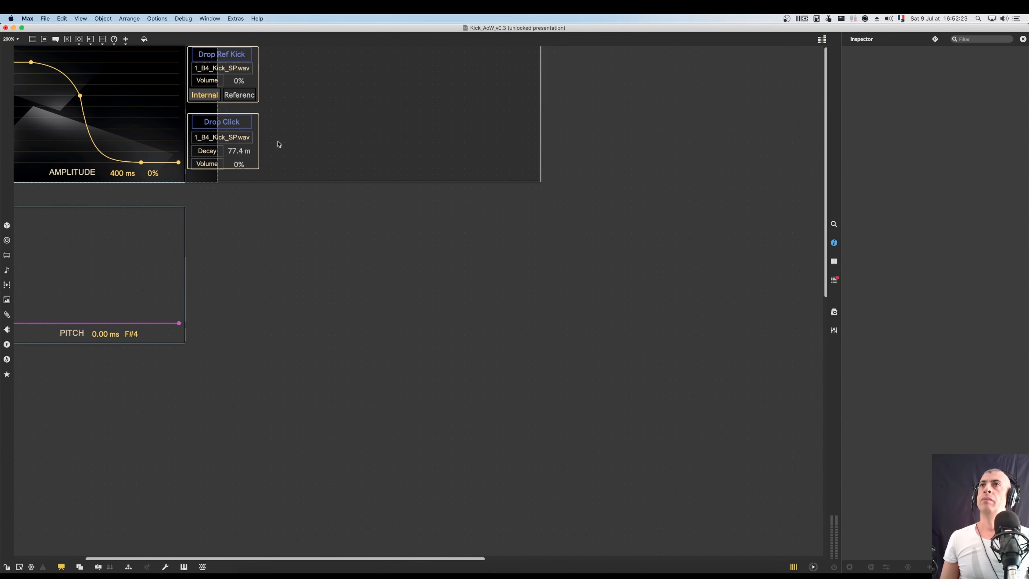
scroll(274, 148, left, 5)
scroll(269, 124, left, 1)
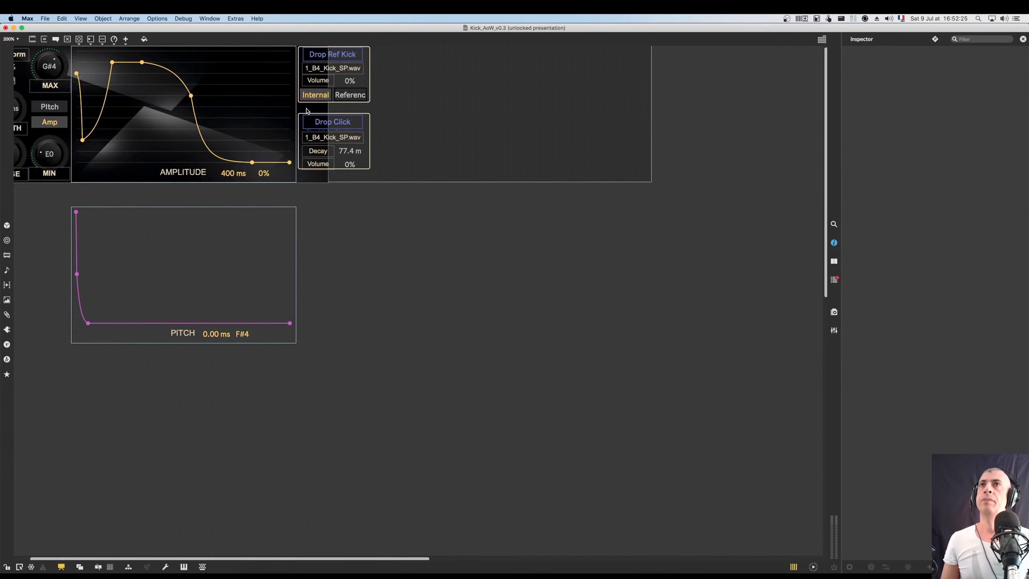
click(309, 112)
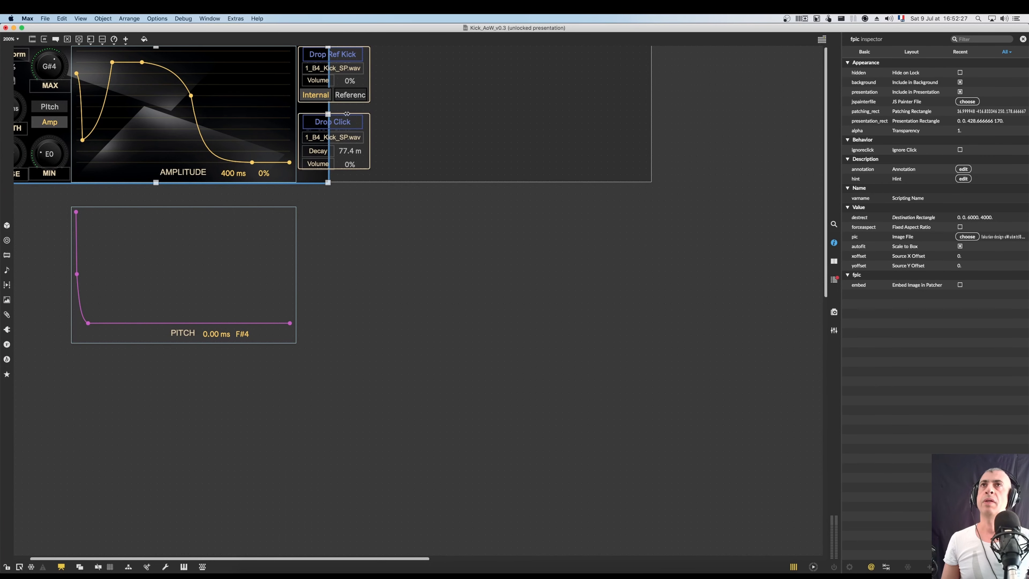
drag(347, 114, 371, 114)
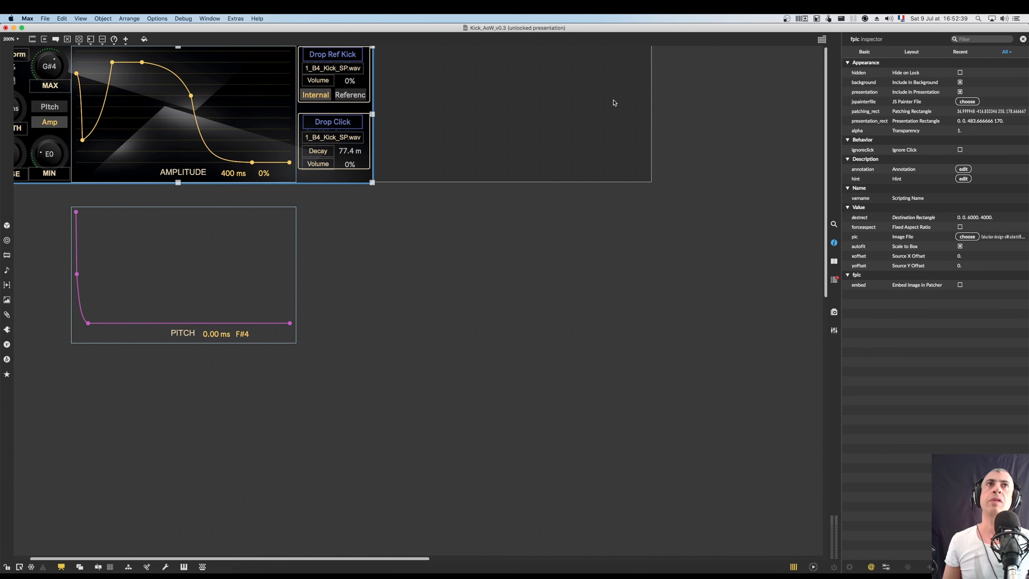
click(531, 131)
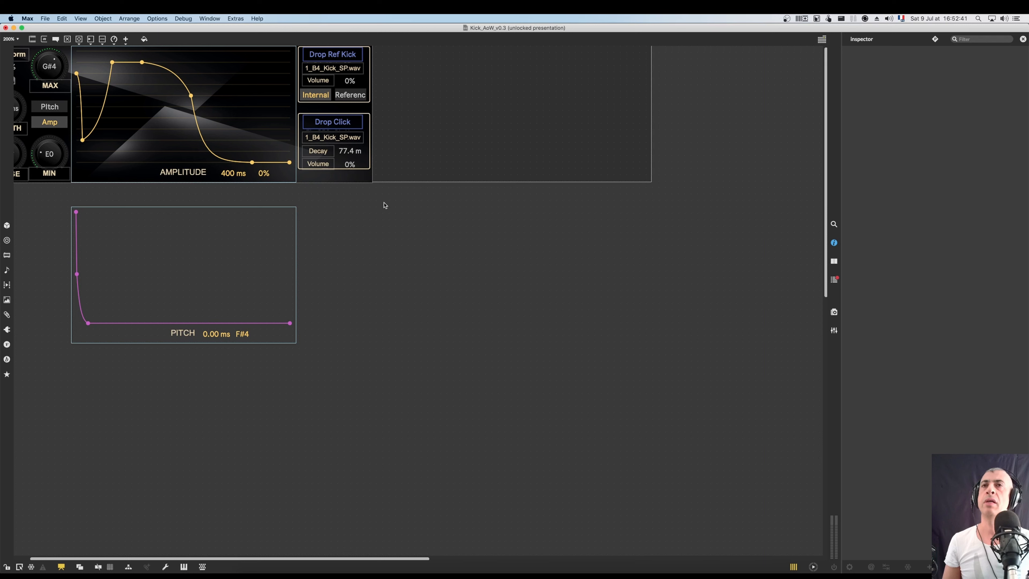
Lock the patch's background layer so the background image cannot be selected
click(362, 182)
click(420, 235)
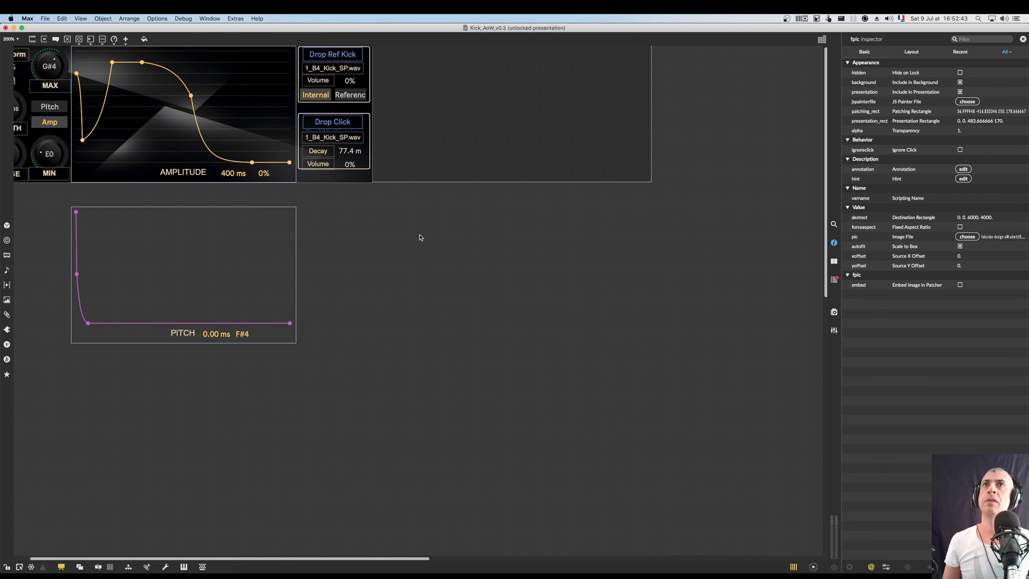
click(365, 184)
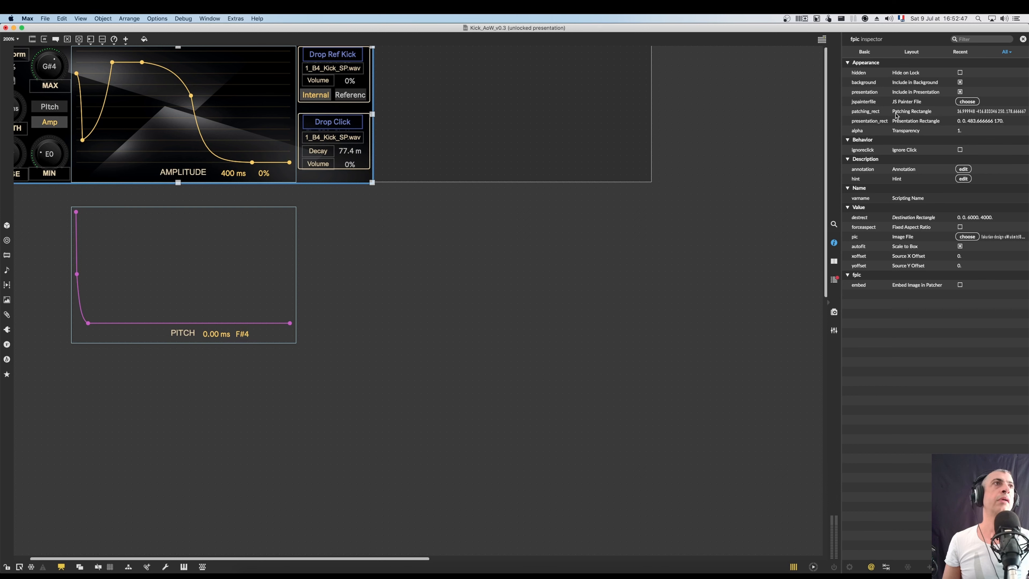
click(75, 18)
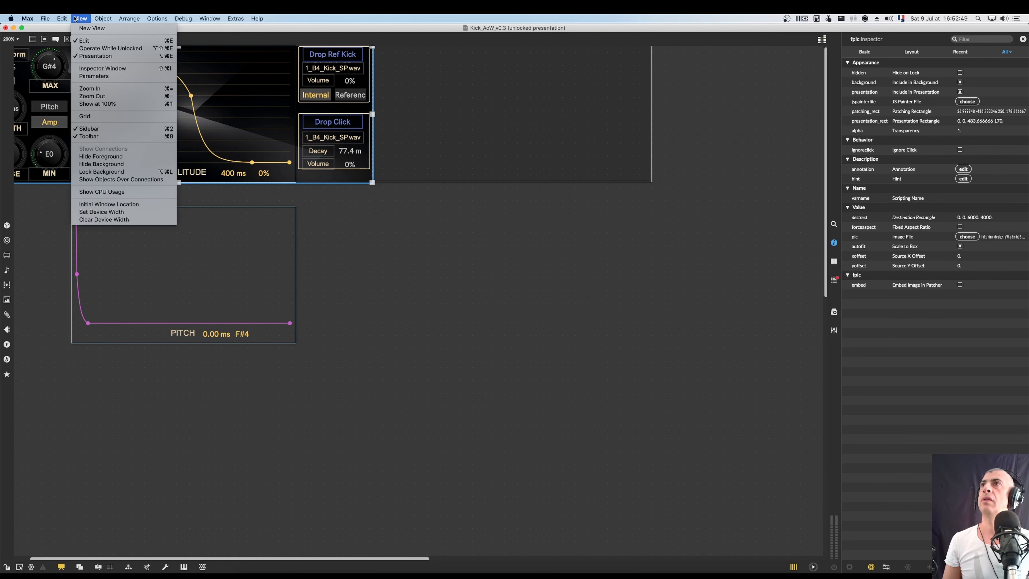
click(109, 172)
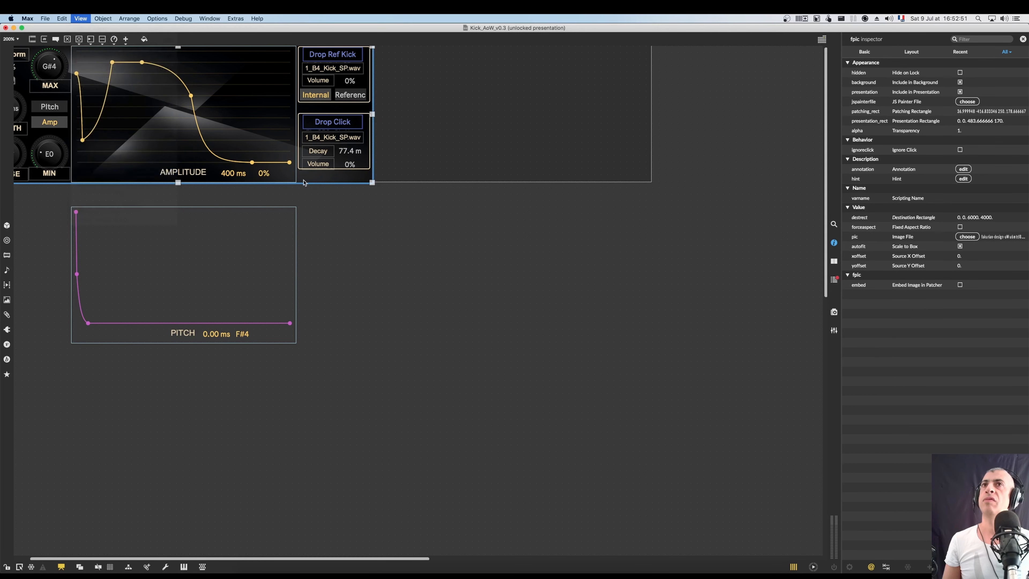
click(337, 194)
Move all Drop Ref Kick and Drop Click controls with their panels down together by about 6 units
drag(387, 200, 296, 39)
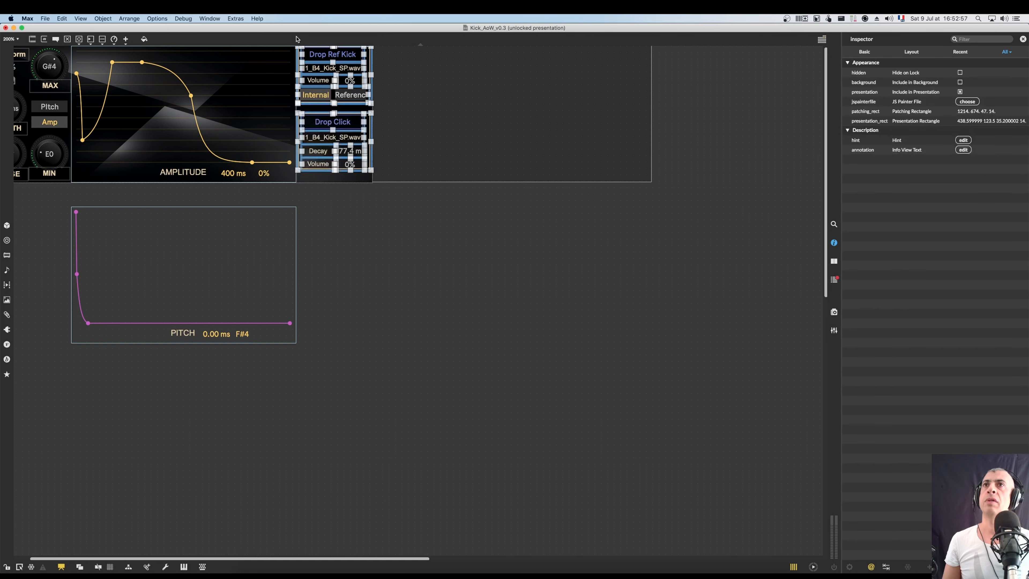
key(Down)
key(Down)
key(Down)
key(Down)
key(Down)
key(Down)
key(Down)
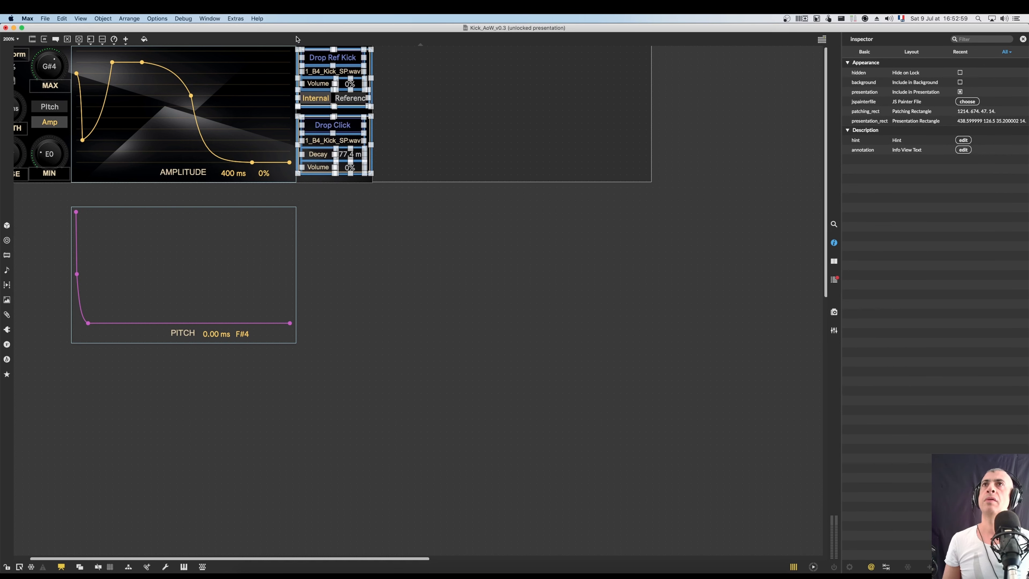
click(366, 274)
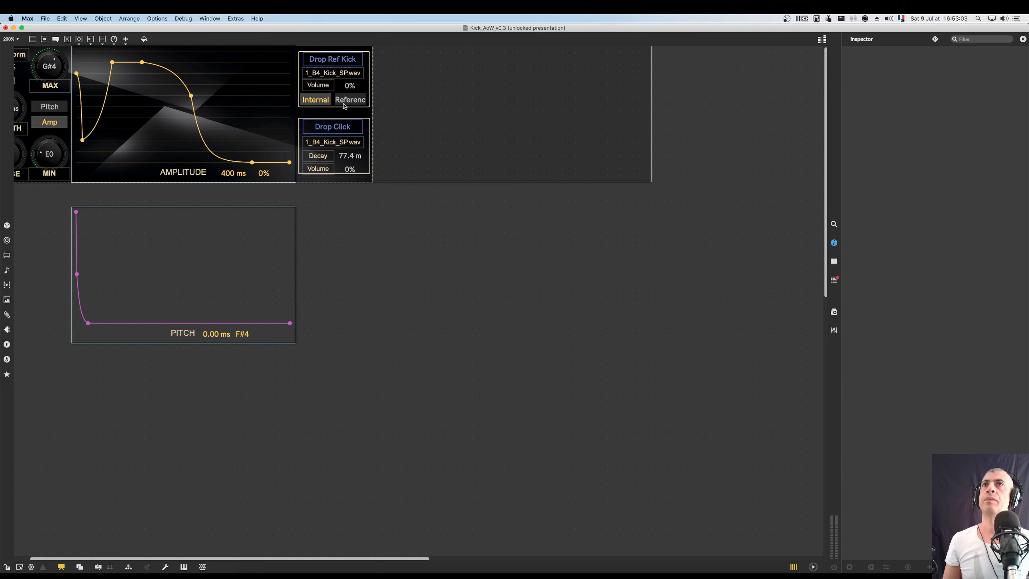
Raise the top edge of the Drop Ref Kick bordered panel slightly, making it 72.5 high
click(345, 63)
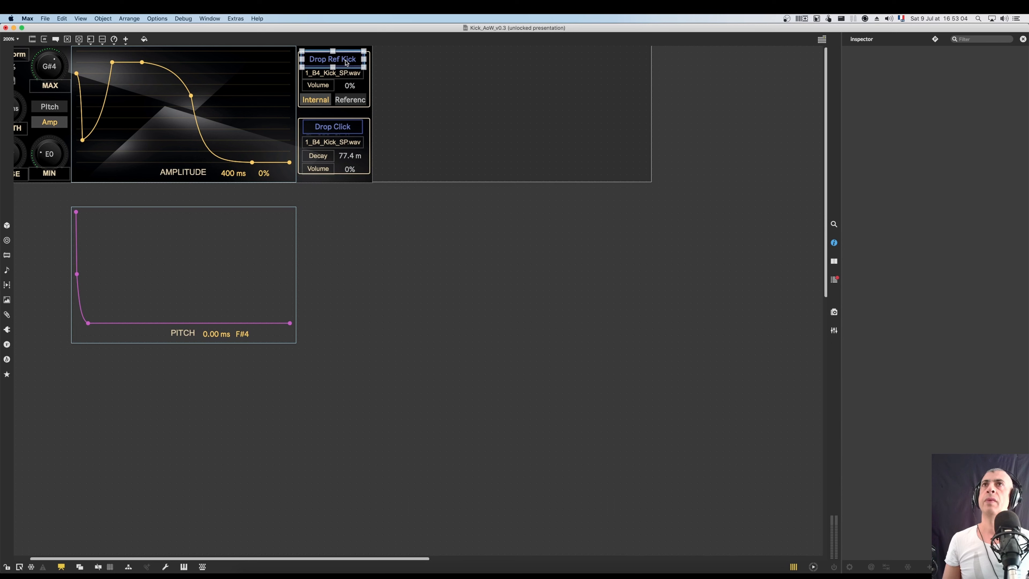
click(435, 85)
click(367, 53)
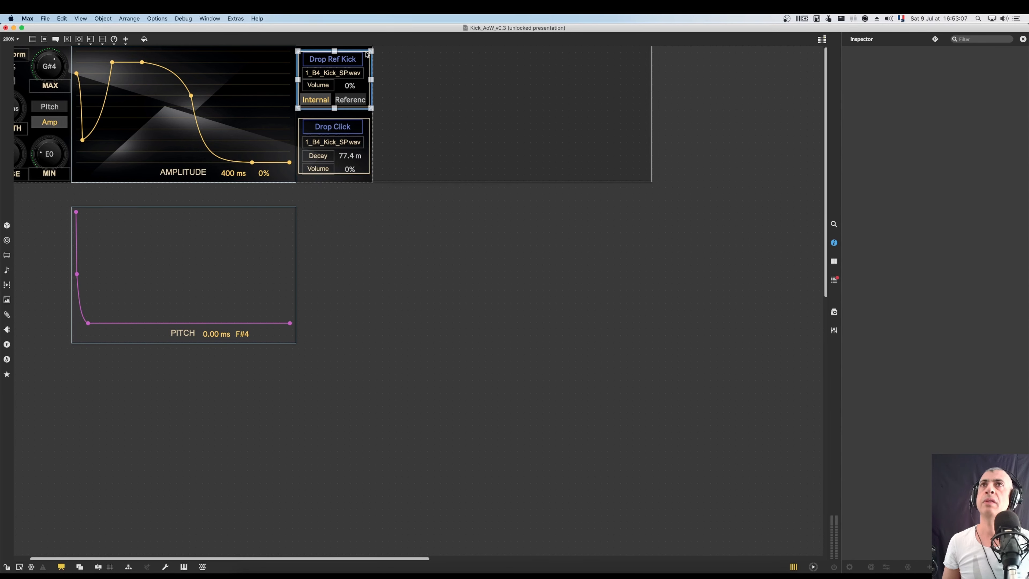
drag(334, 51, 334, 50)
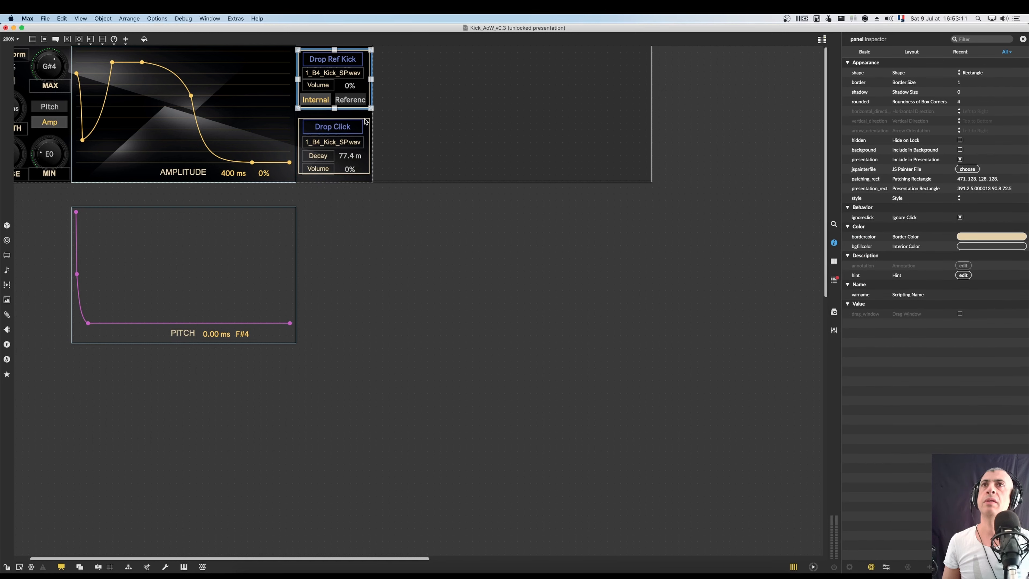
Raise the Drop Click panel's top edge to 88.5 and lower its bottom edge for a height of 74
click(349, 121)
drag(335, 117, 335, 116)
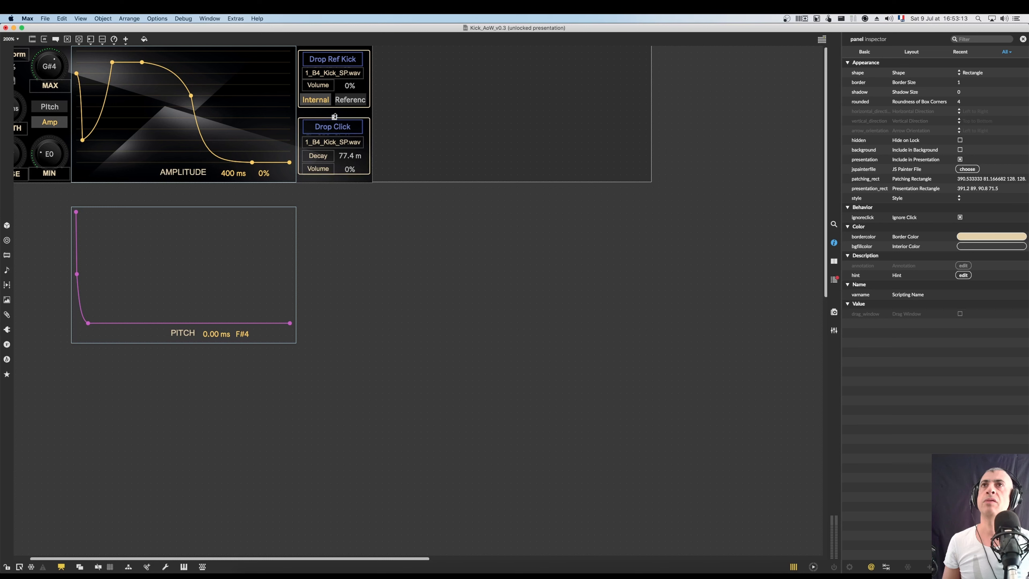
click(398, 126)
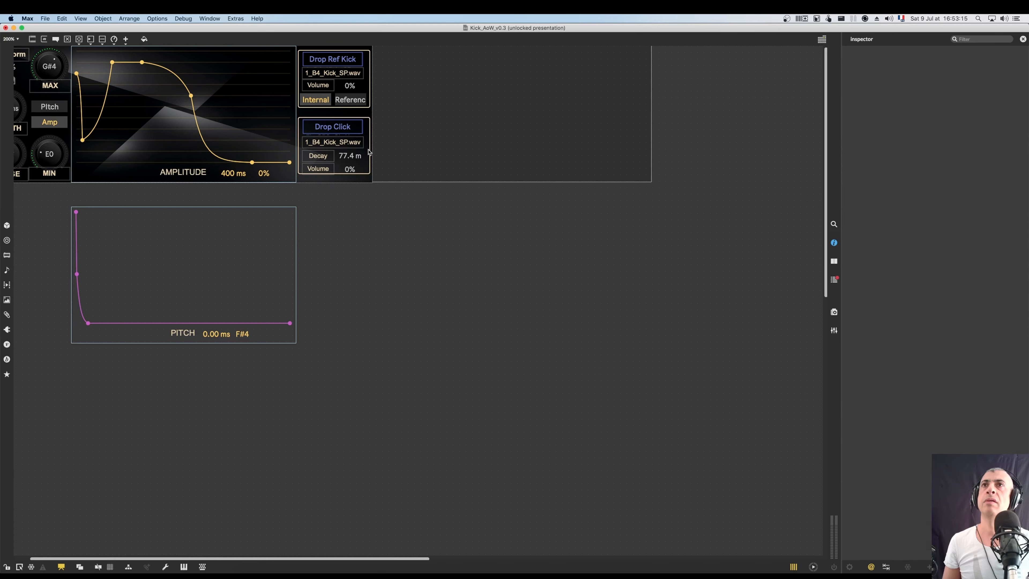
click(355, 175)
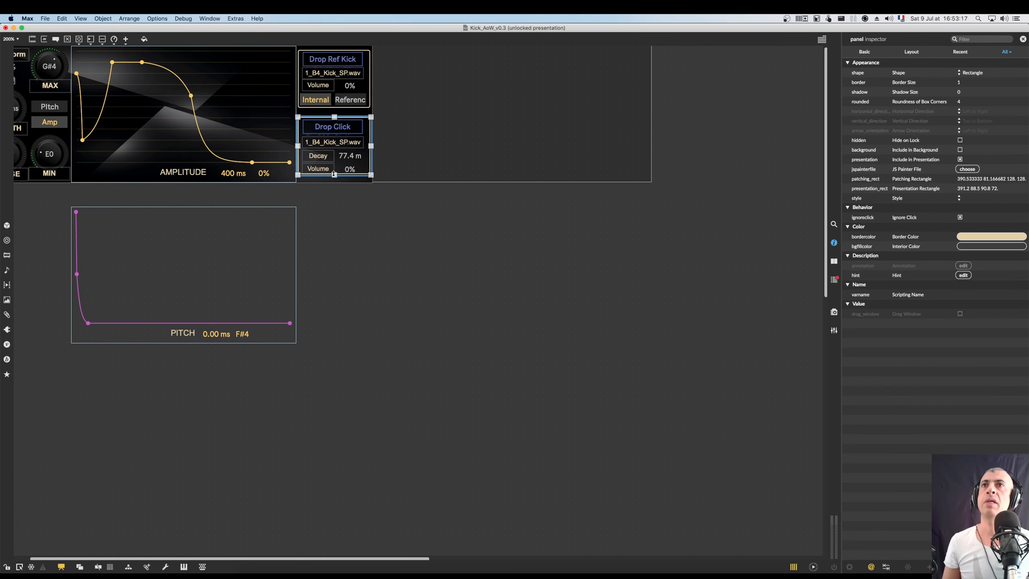
drag(334, 174, 334, 175)
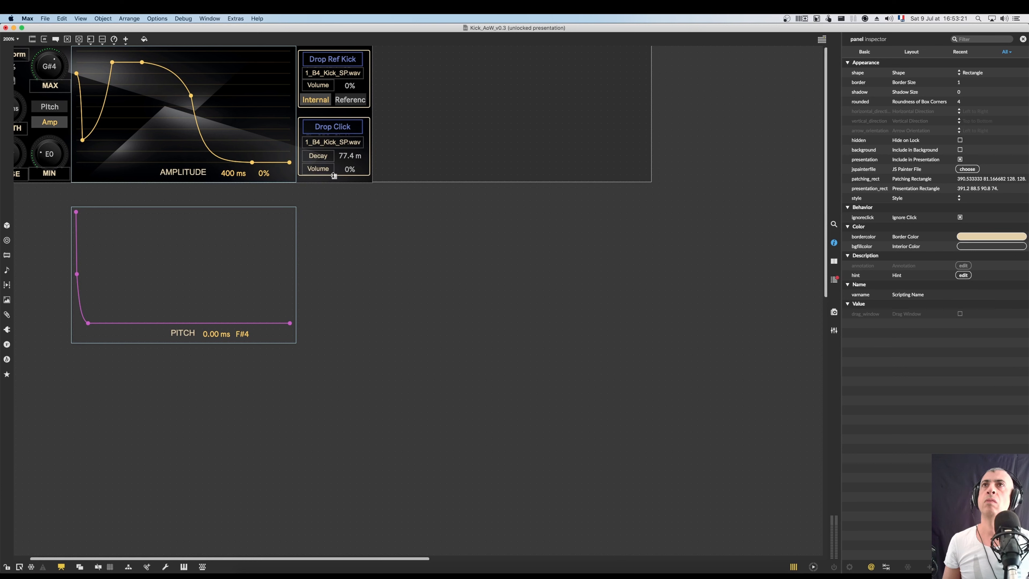
drag(333, 176, 334, 176)
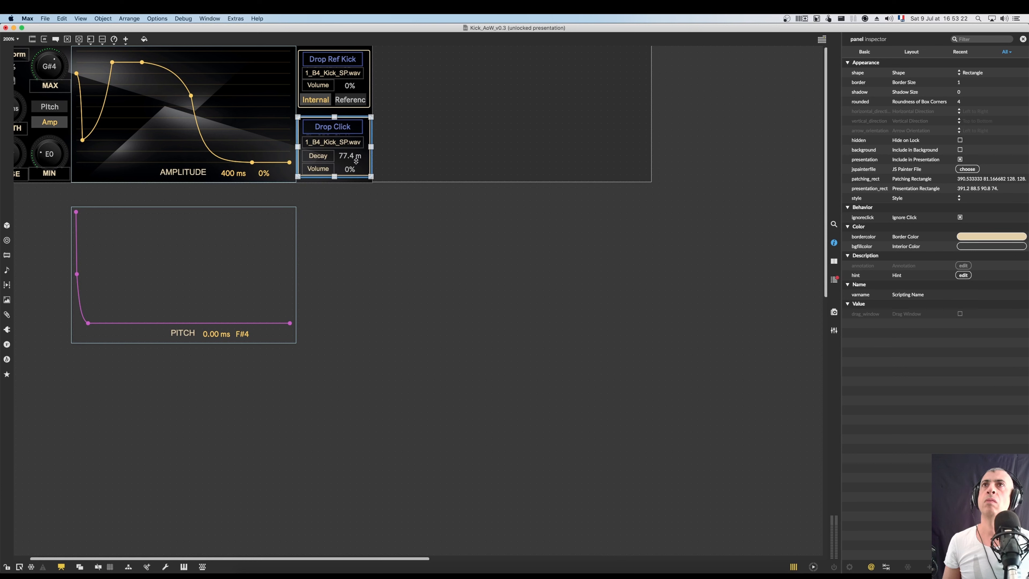
Lower the bottom edge of the Drop Ref Kick bordered panel to make it 73.5 high
click(355, 105)
click(370, 69)
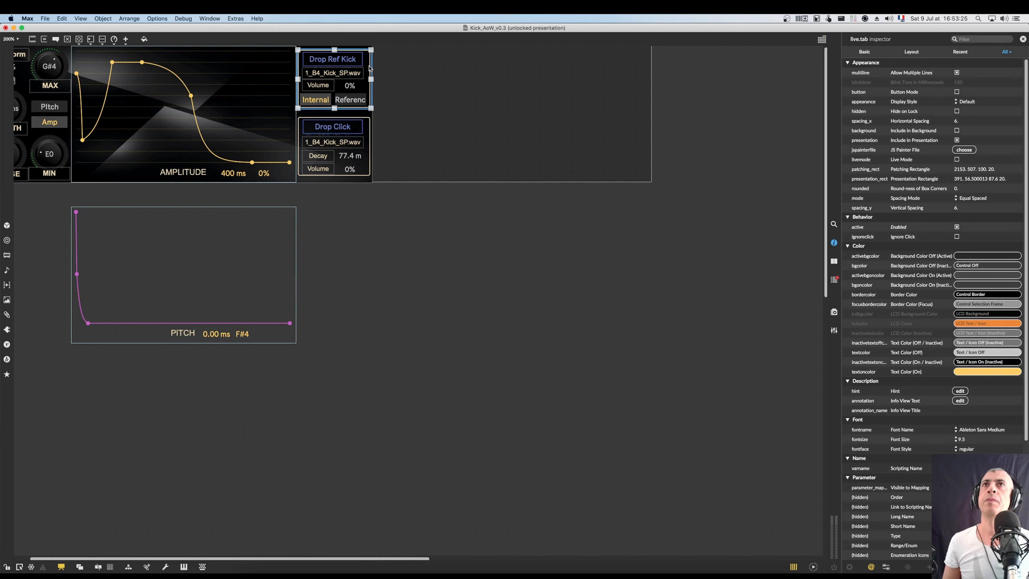
drag(334, 109, 333, 110)
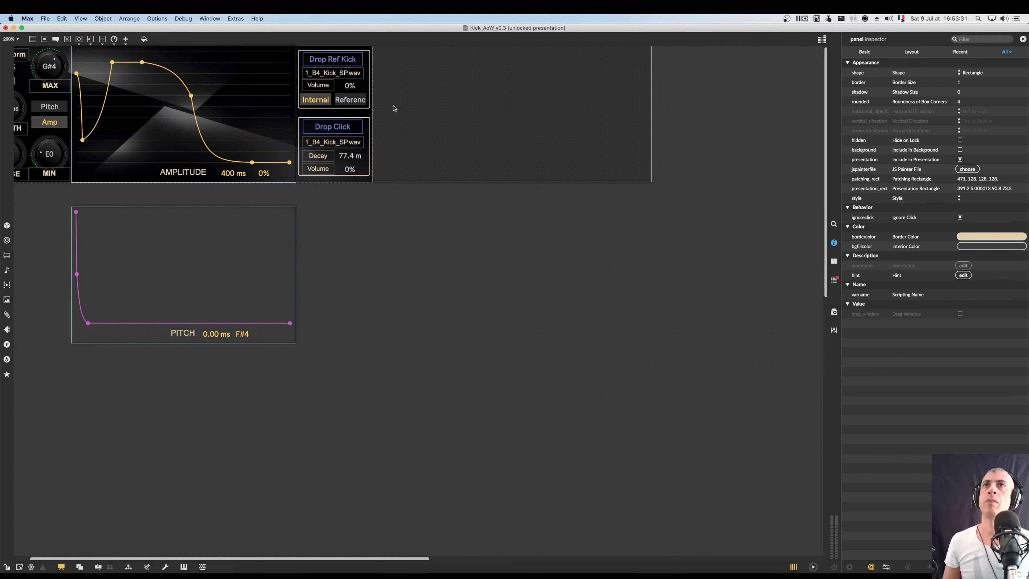
click(417, 108)
Set the font size of the Internal/Reference tab to 9
click(361, 102)
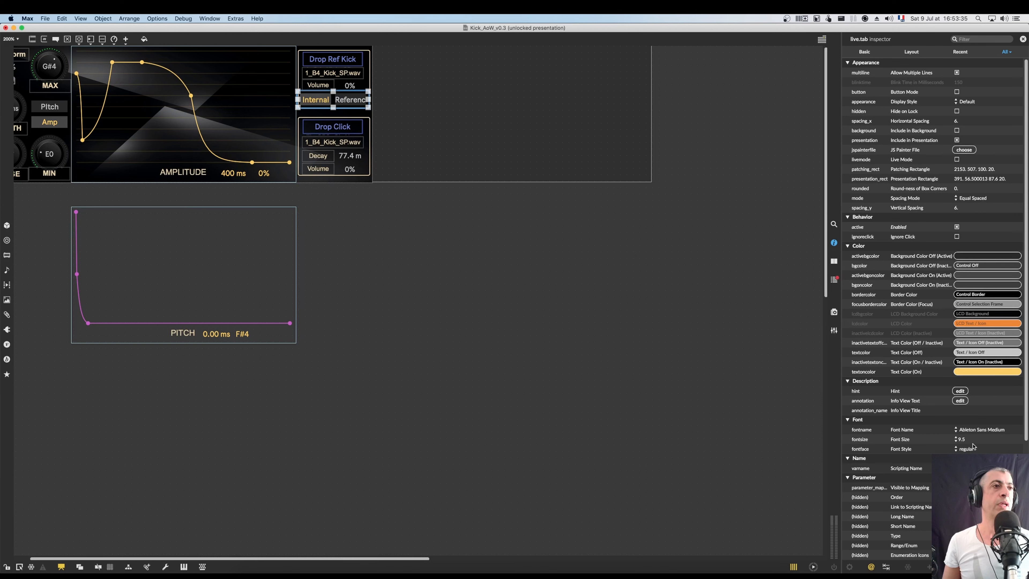
double_click(966, 440)
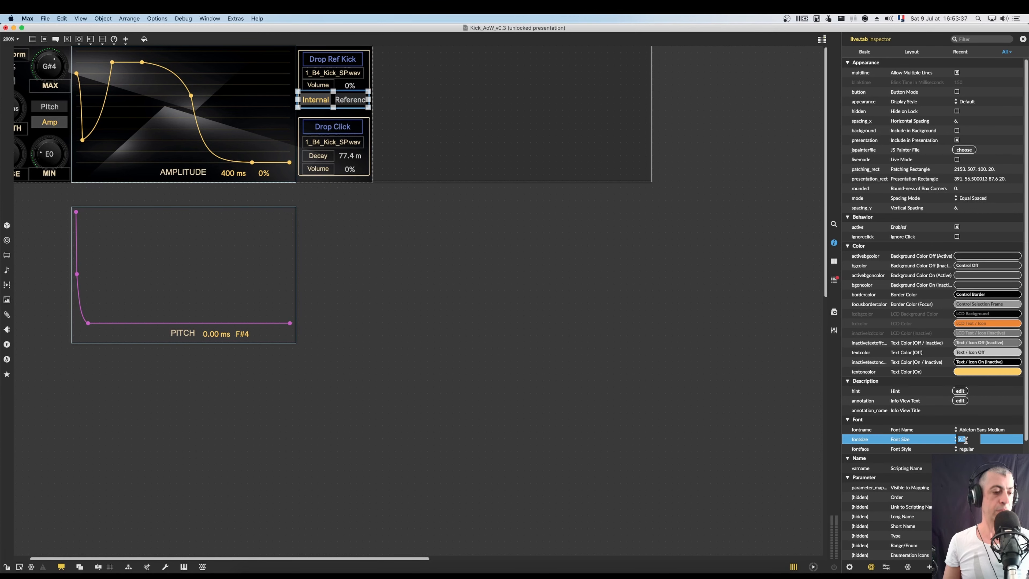
text(9)
key(Return)
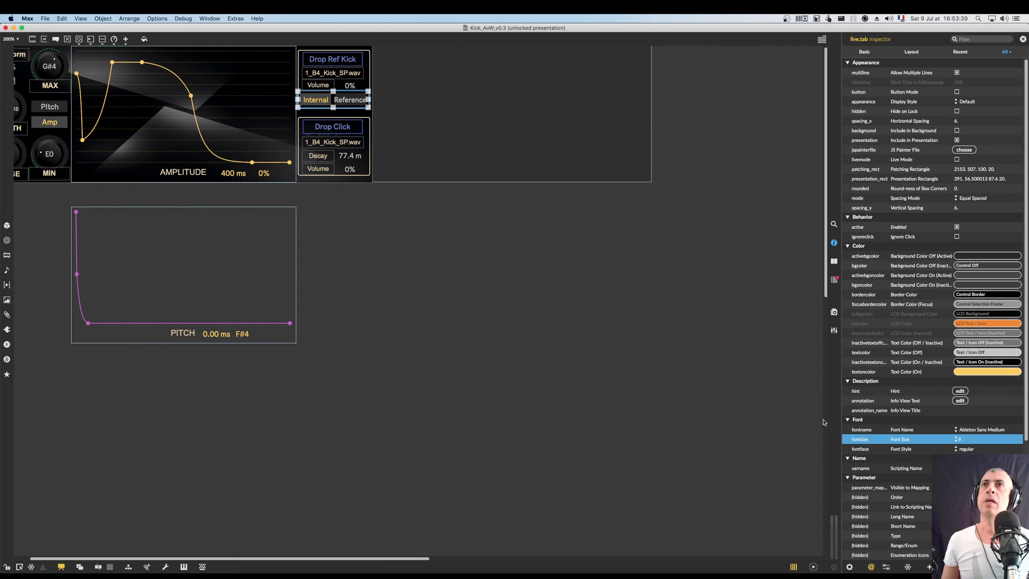
click(496, 312)
click(343, 102)
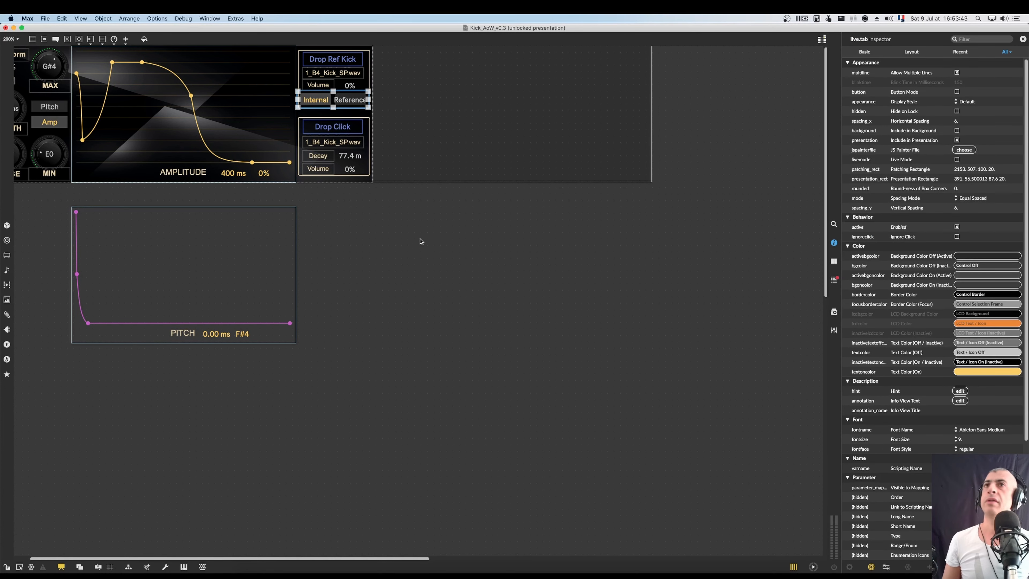
Move the small arrow button from under the Waveform 24% box to the empty area below the Drop Click panel
scroll(418, 244, left, 3)
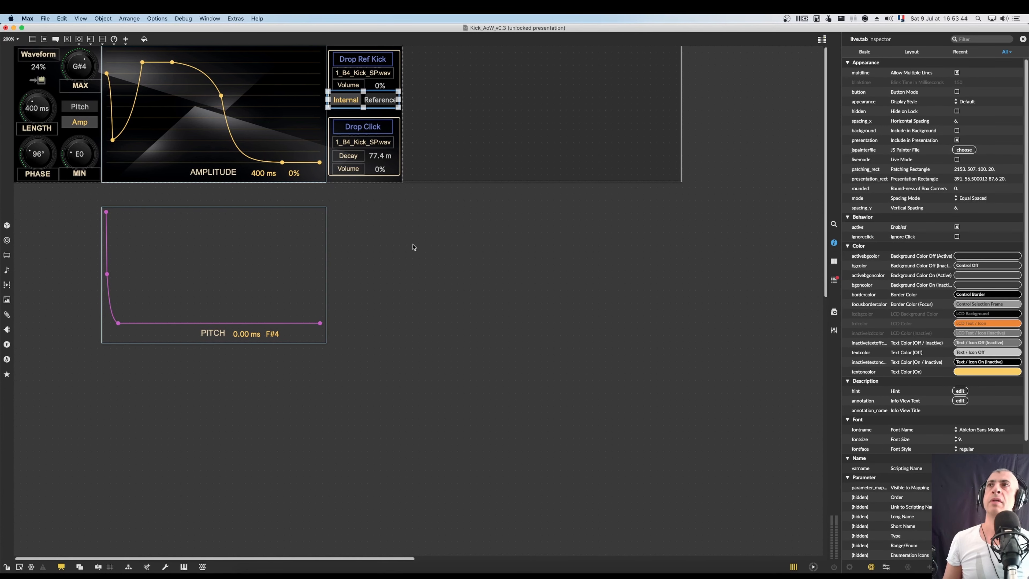
click(39, 67)
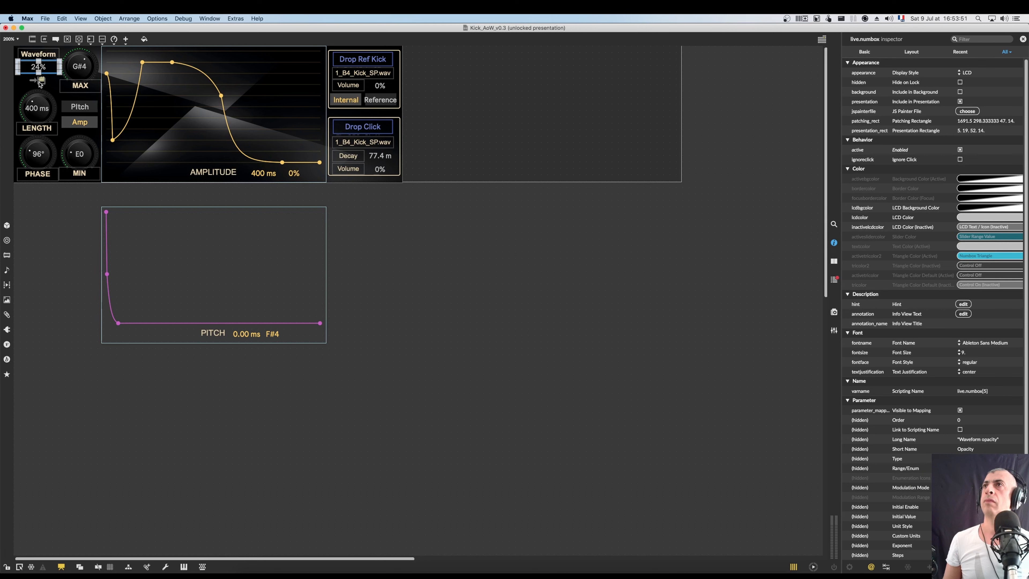
click(23, 83)
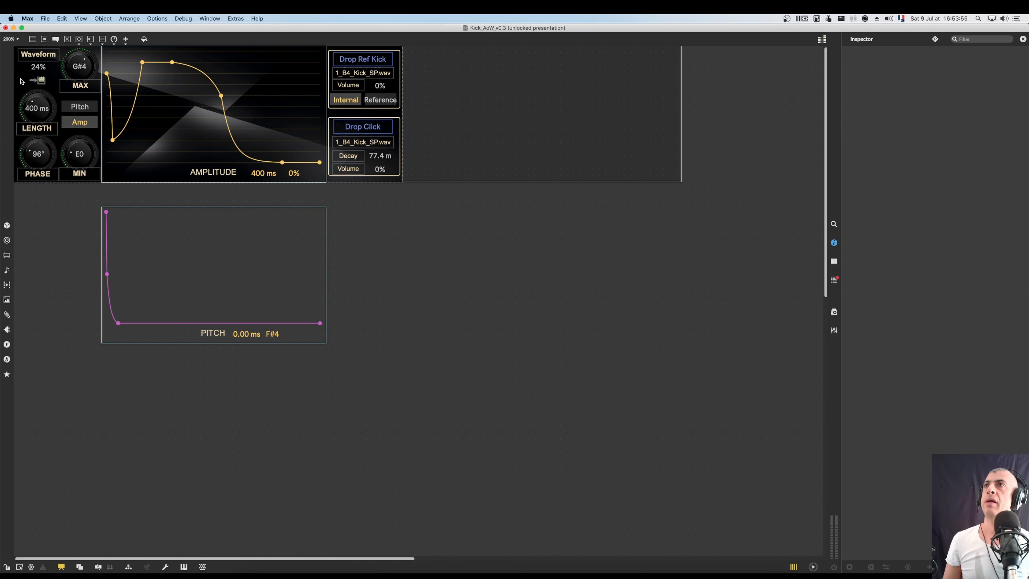
click(40, 82)
click(42, 80)
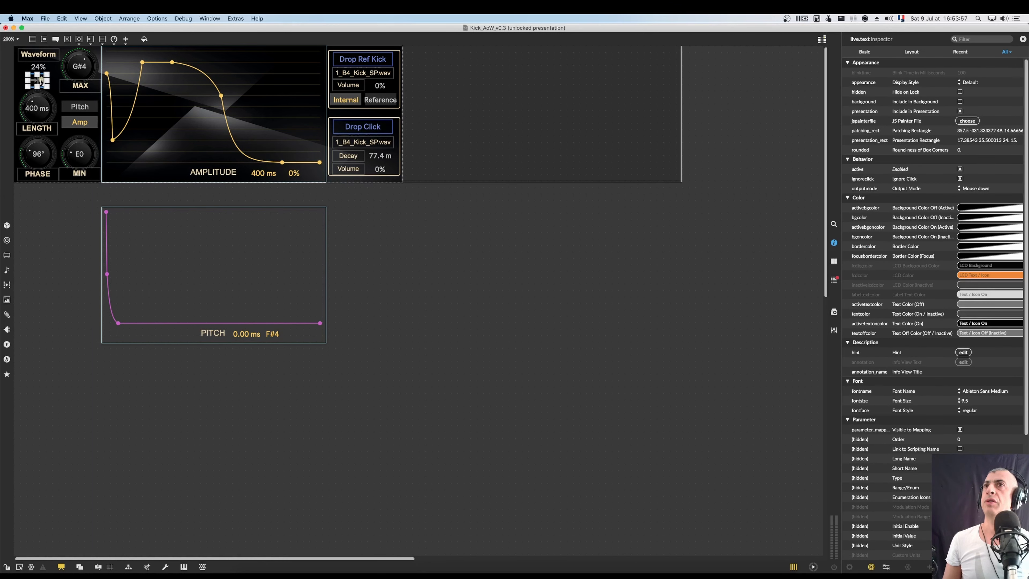
drag(41, 81, 360, 199)
click(402, 193)
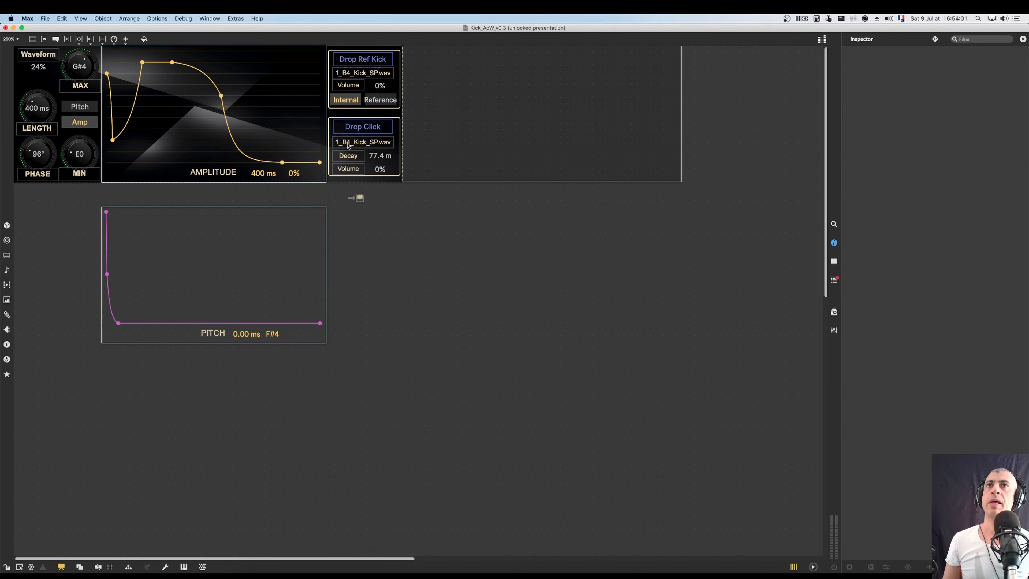
Move the Drop Click panel and its controls up by 8 units, closer to the Drop Ref Kick panel
drag(414, 179, 329, 115)
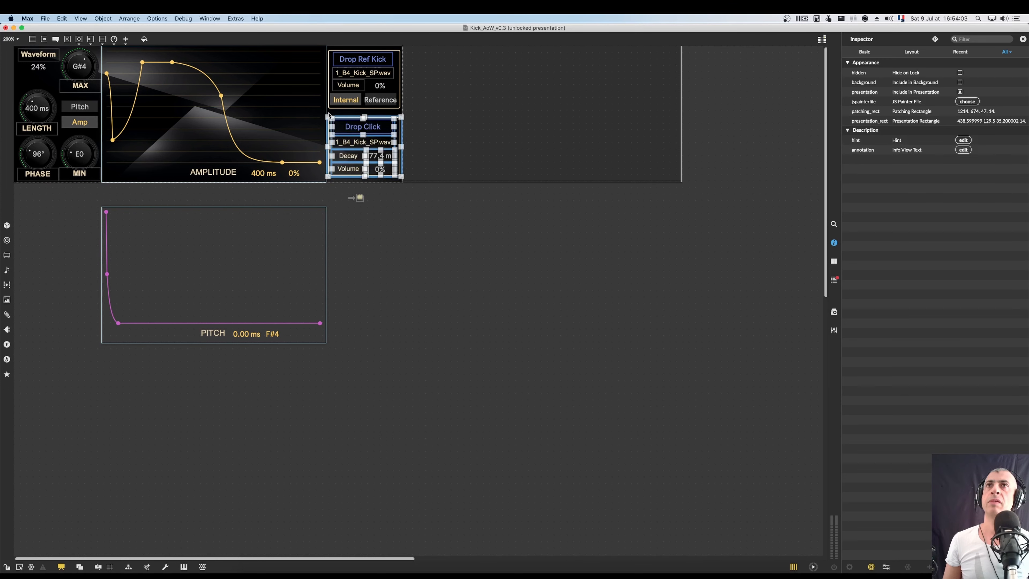
key(Up)
key(Up)
key(Up)
key(Up)
key(Up)
key(Up)
key(Up)
key(Up)
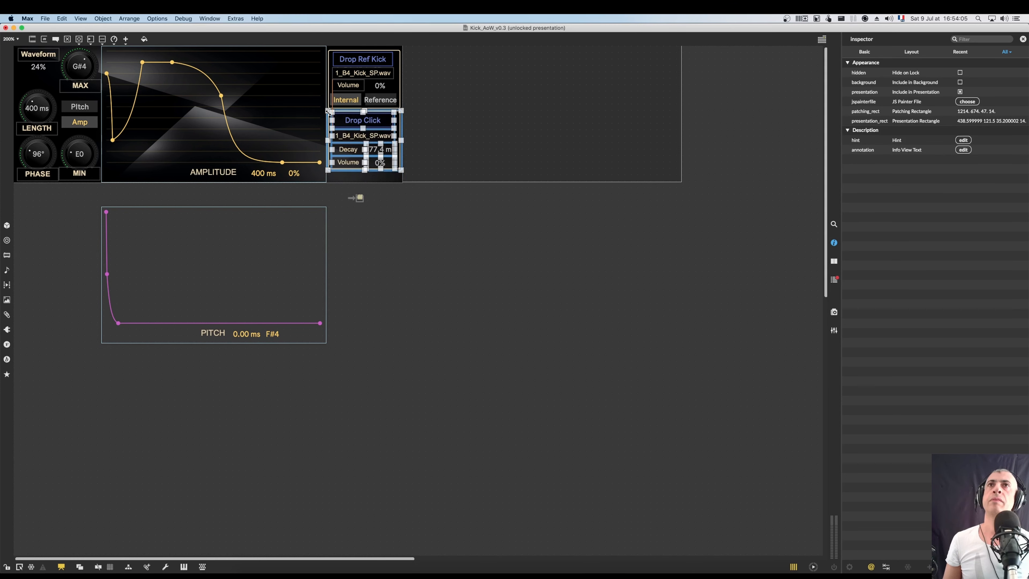
Nudge the Drop Click panel and its controls up by 1 unit, and move the small arrow button into the gap beneath the panel's right end
key(Up)
click(397, 193)
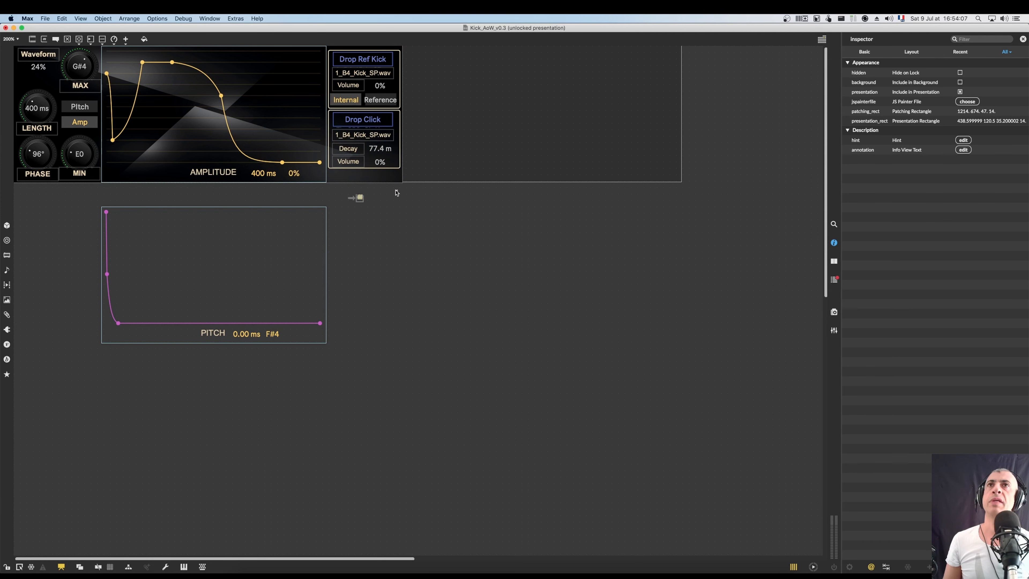
click(357, 198)
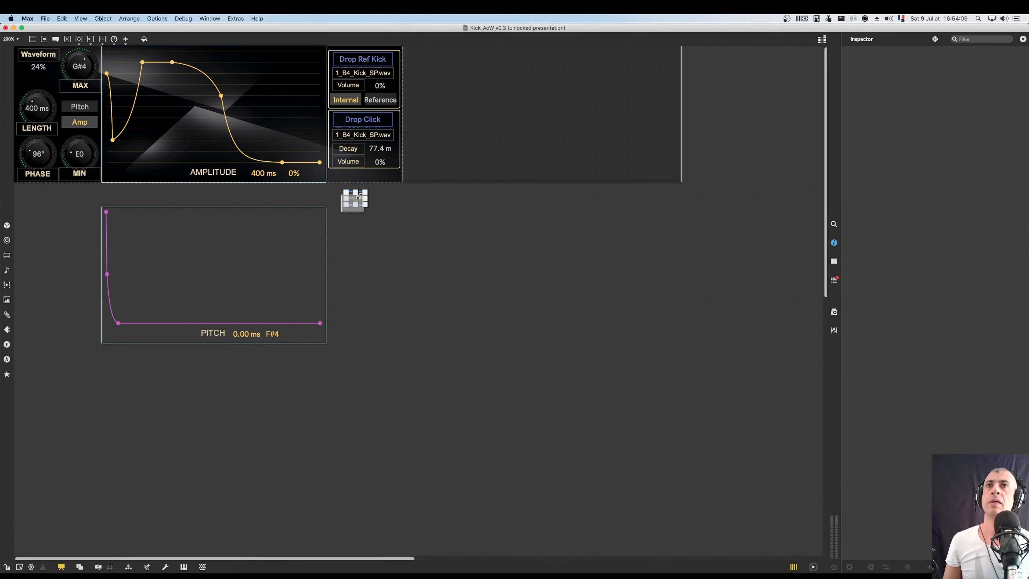
drag(363, 196, 389, 177)
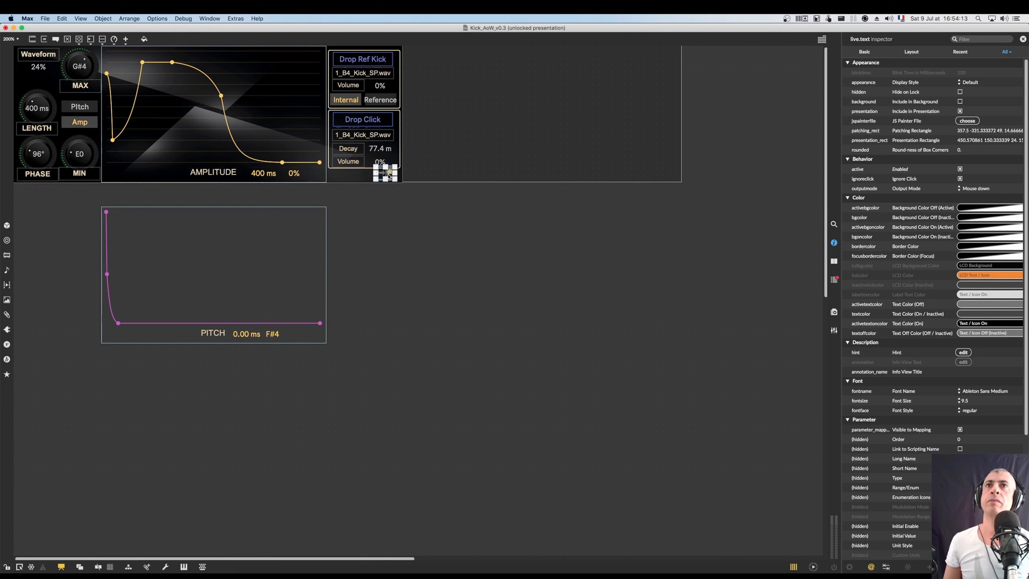
key(Right)
key(Right)
key(Right)
key(Right)
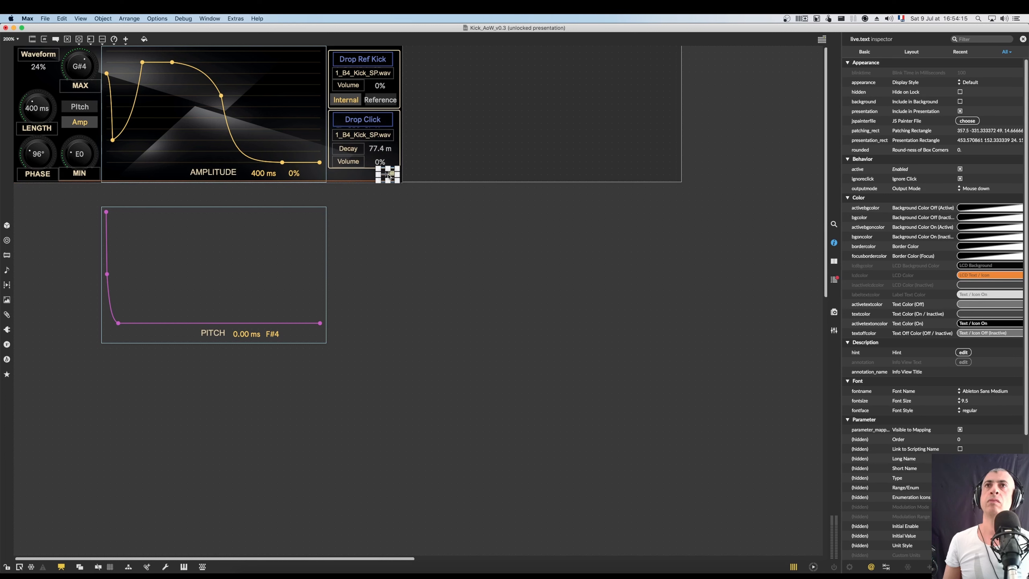
click(410, 195)
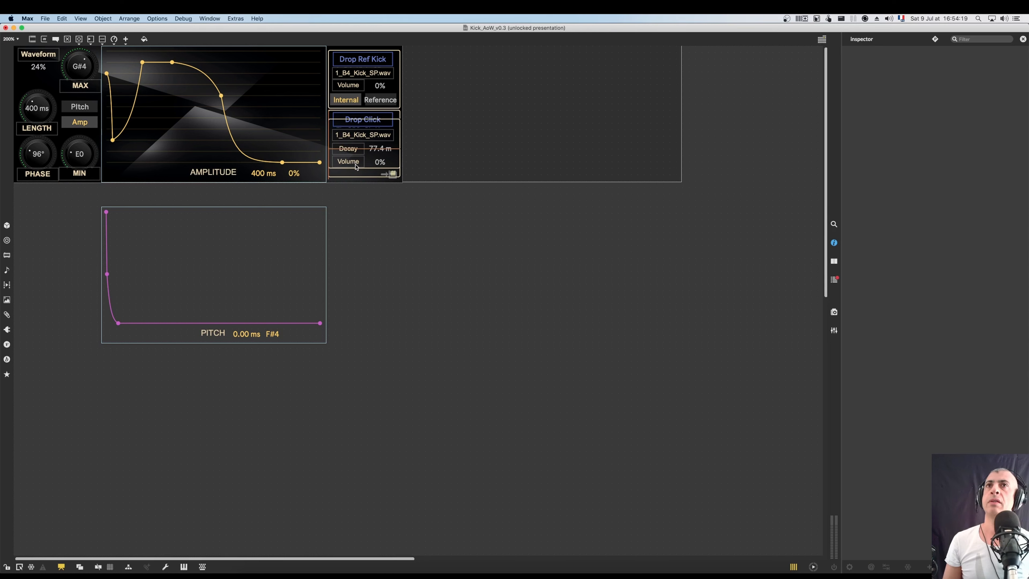
click(354, 175)
key(super+z)
key(super+z)
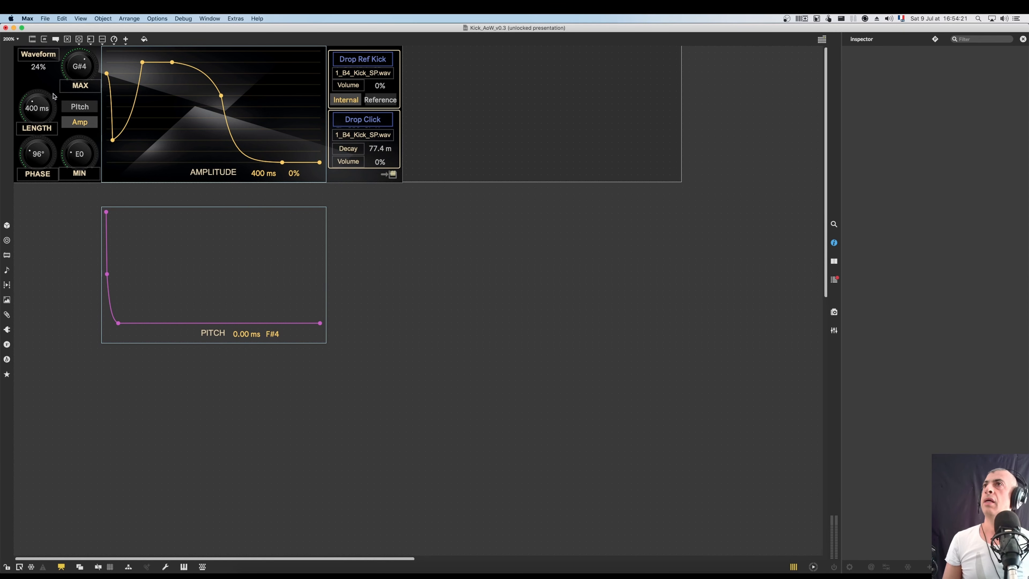
Duplicate the file-name label of the Drop Ref Kick panel below the interface and change the copy's text to Export
click(382, 76)
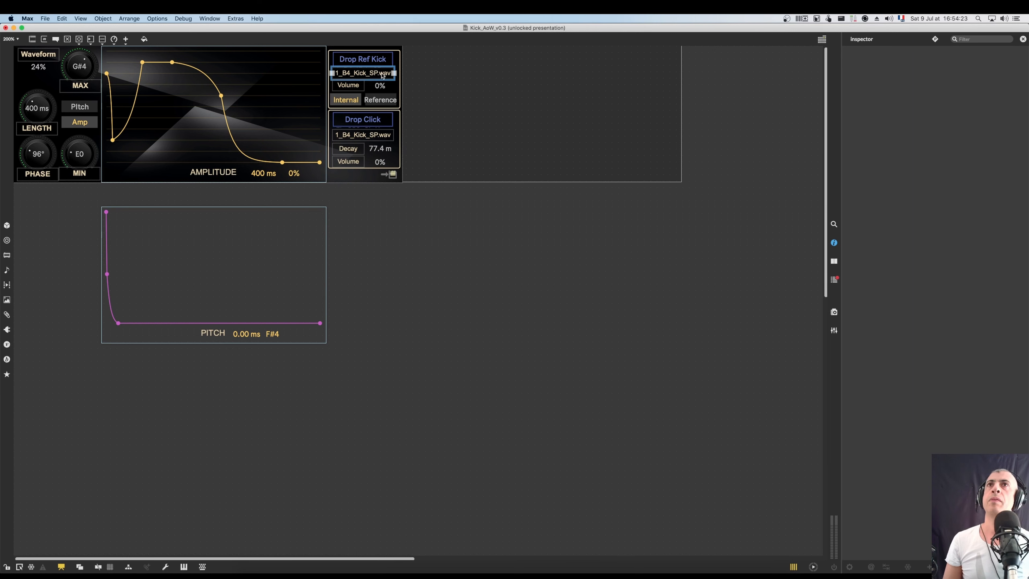
drag(382, 76, 478, 195)
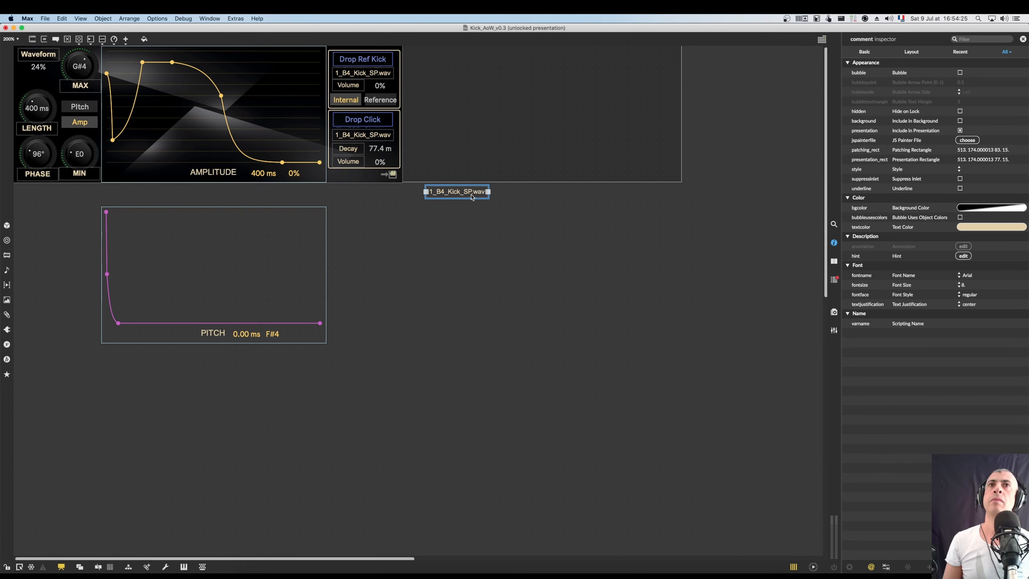
double_click(470, 194)
click(470, 194)
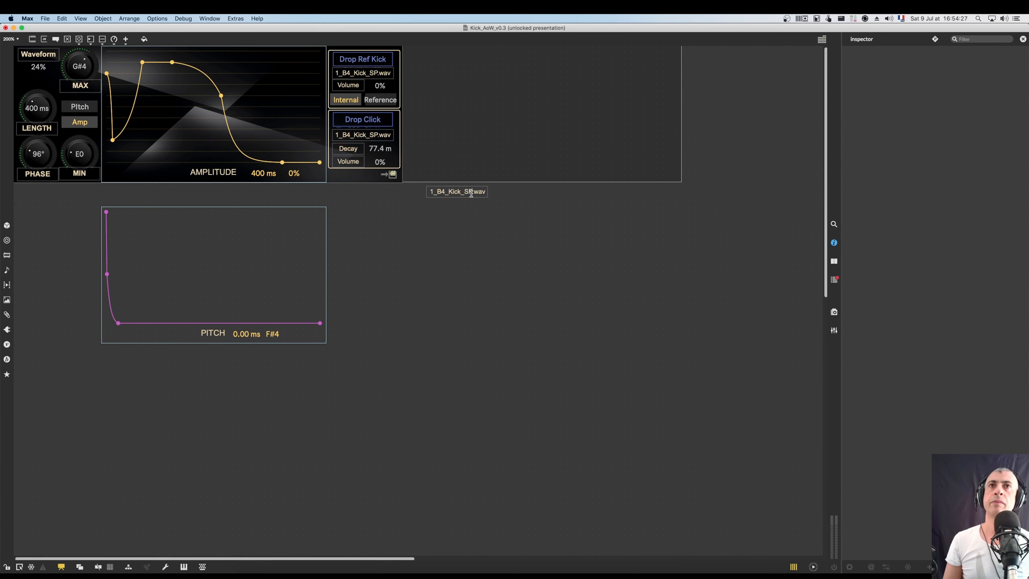
key(super+a)
text(E)
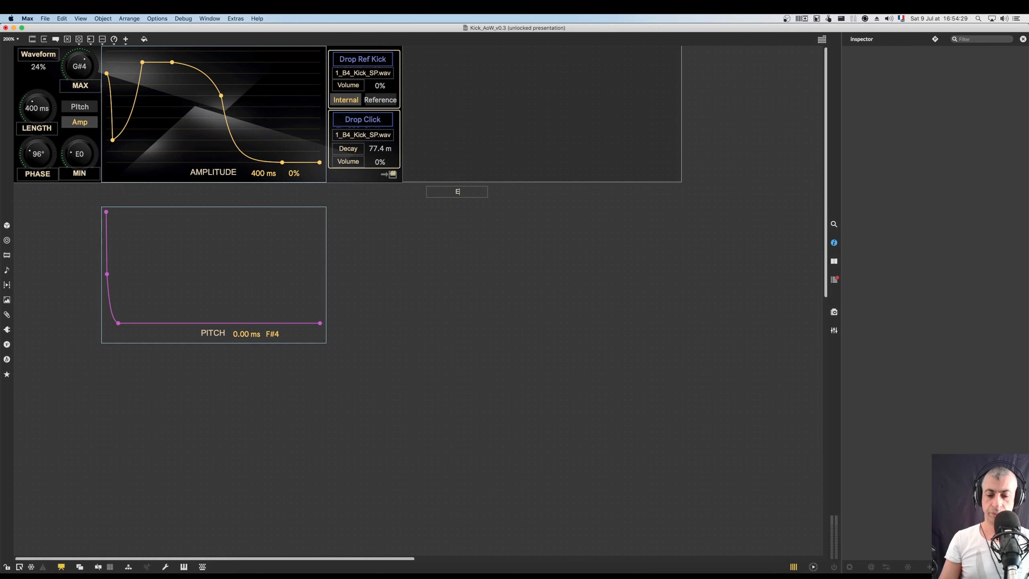
text(xport)
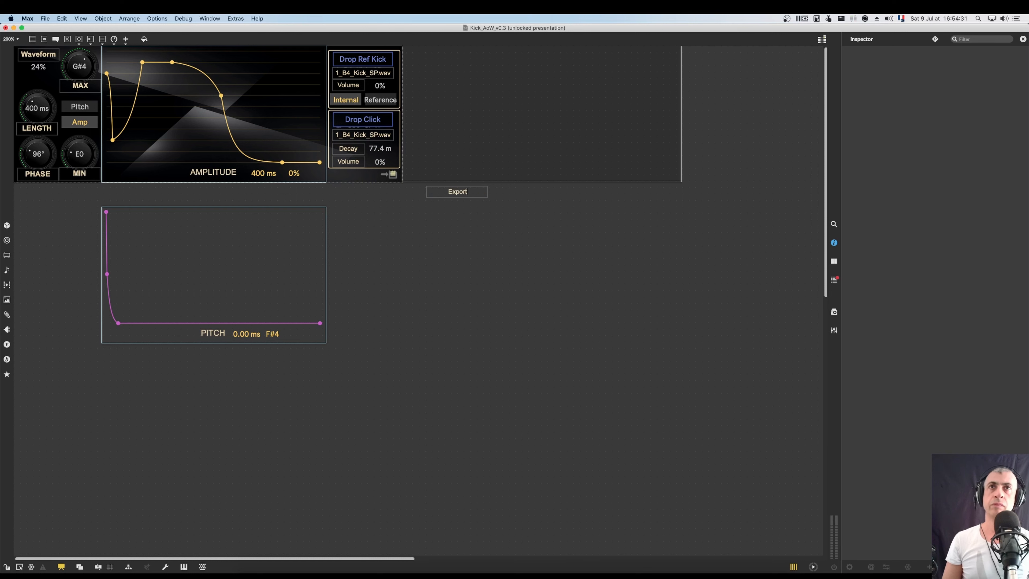
click(468, 195)
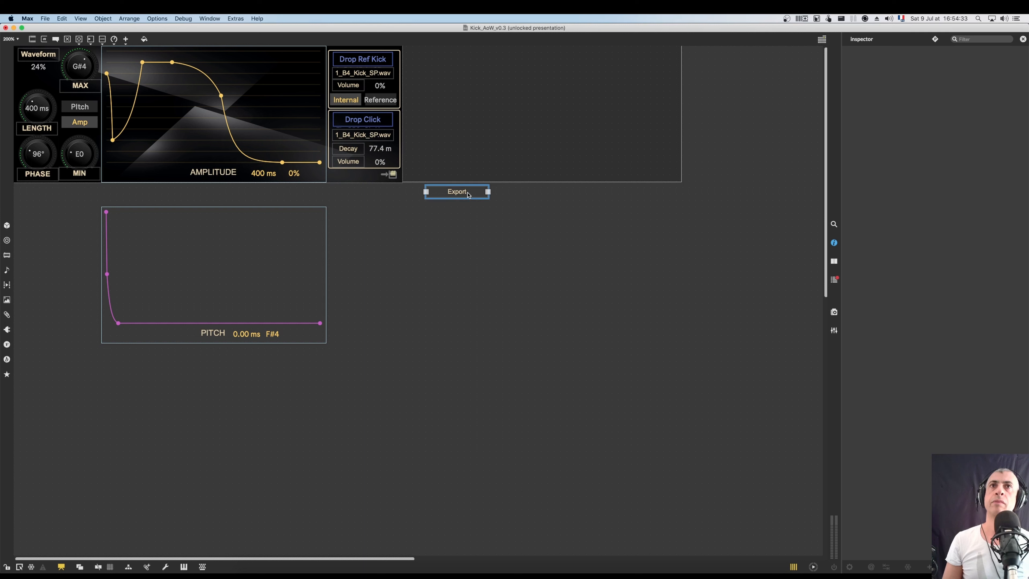
Narrow the Export label to 40.5 wide and place it just left of the arrow button below the Drop Click panel
drag(428, 192, 374, 181)
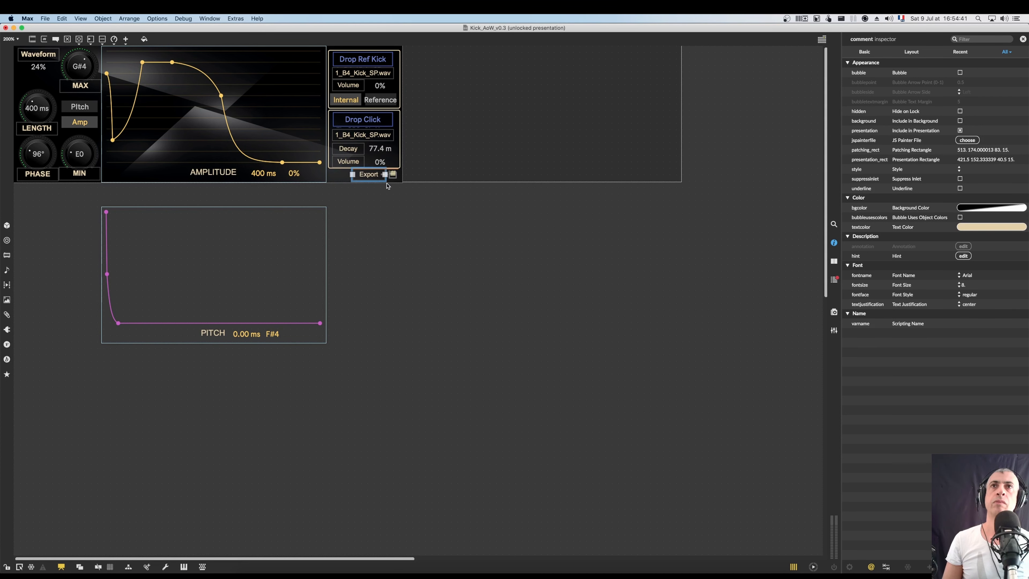
click(397, 190)
key(super+e)
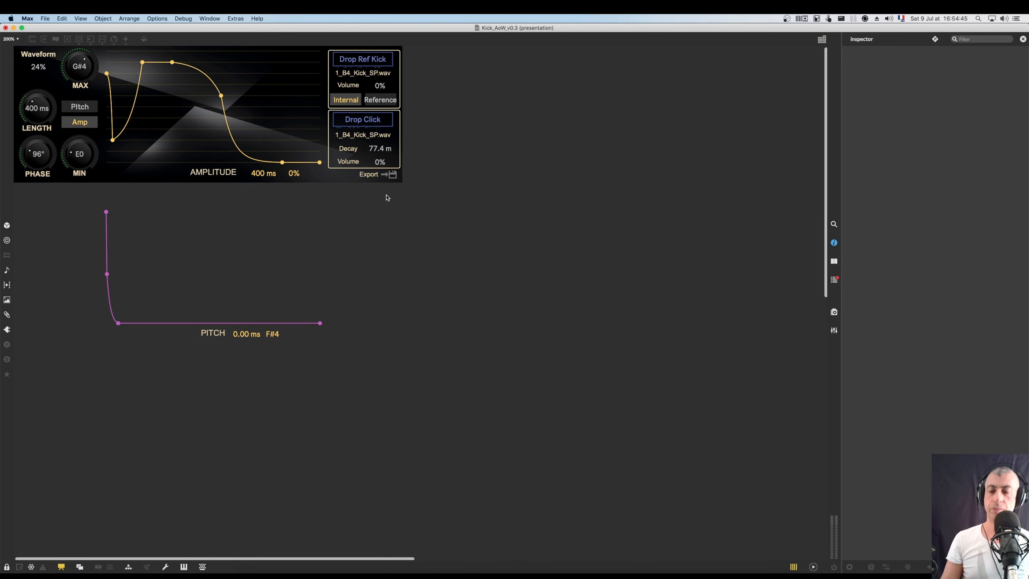
Move the Export label and the arrow button down together by 2 units
key(super+e)
click(371, 177)
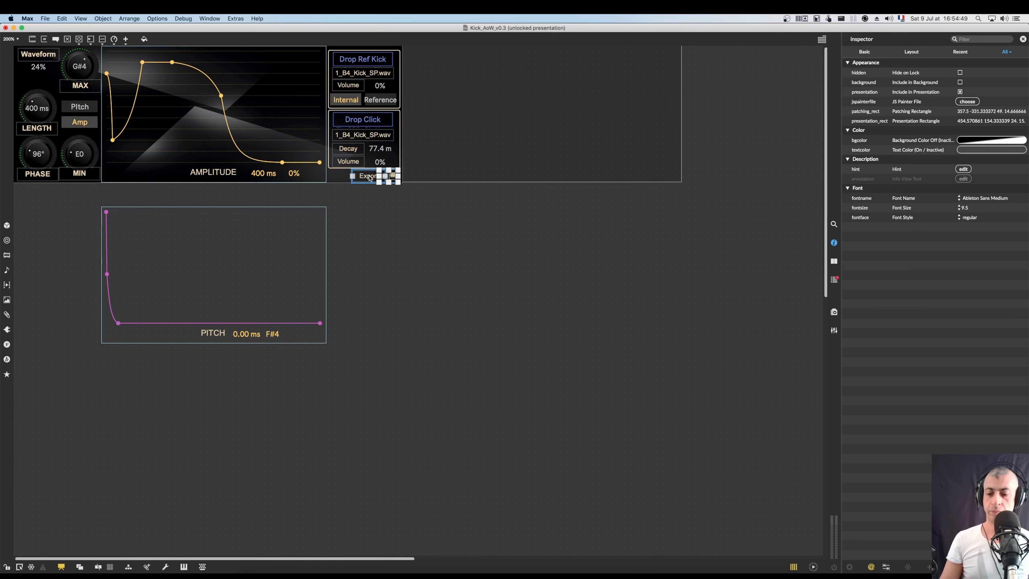
key(super+e)
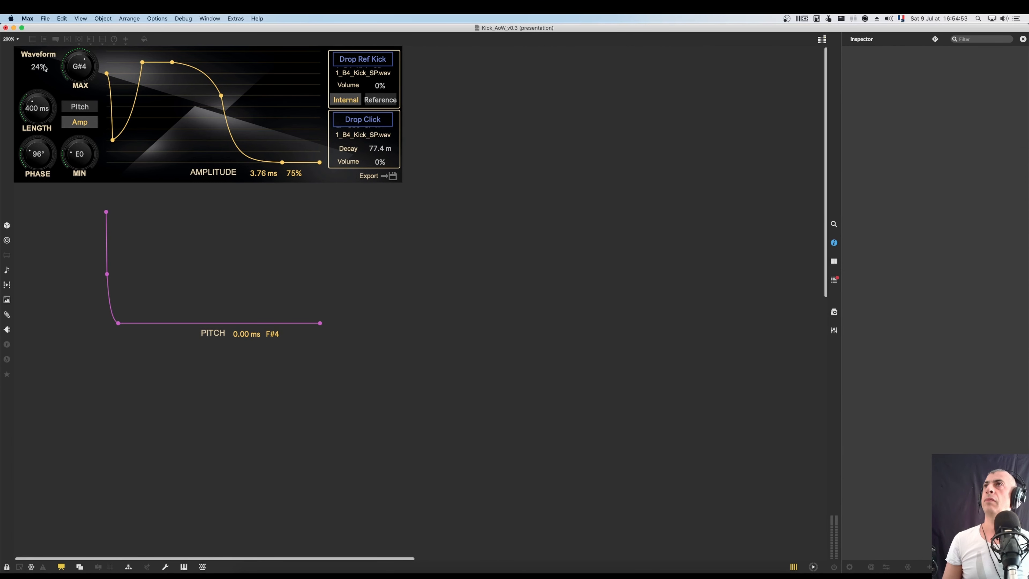
Lock the presentation and raise the Drop Ref Kick volume to 50%
key(super+e)
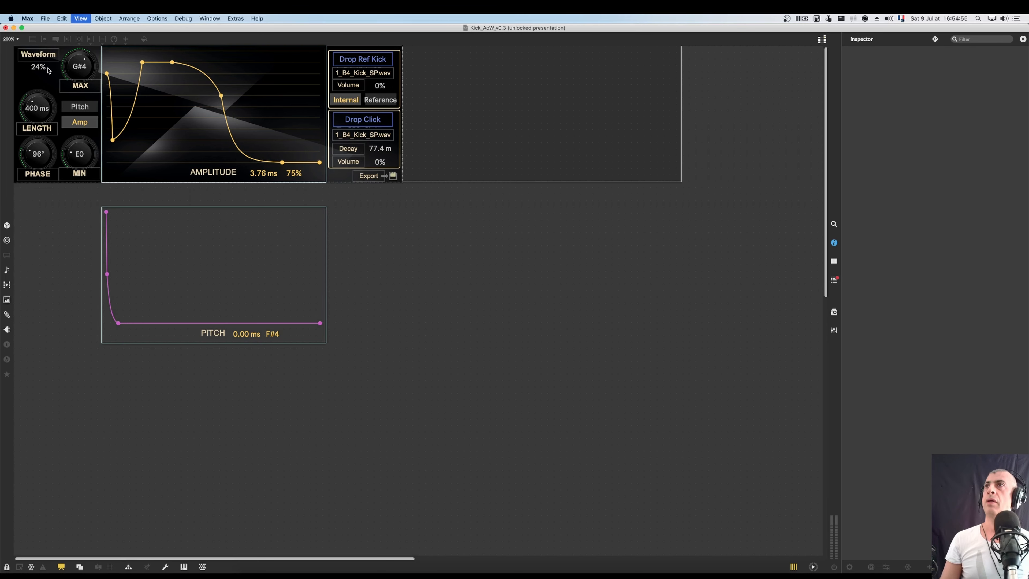
click(41, 67)
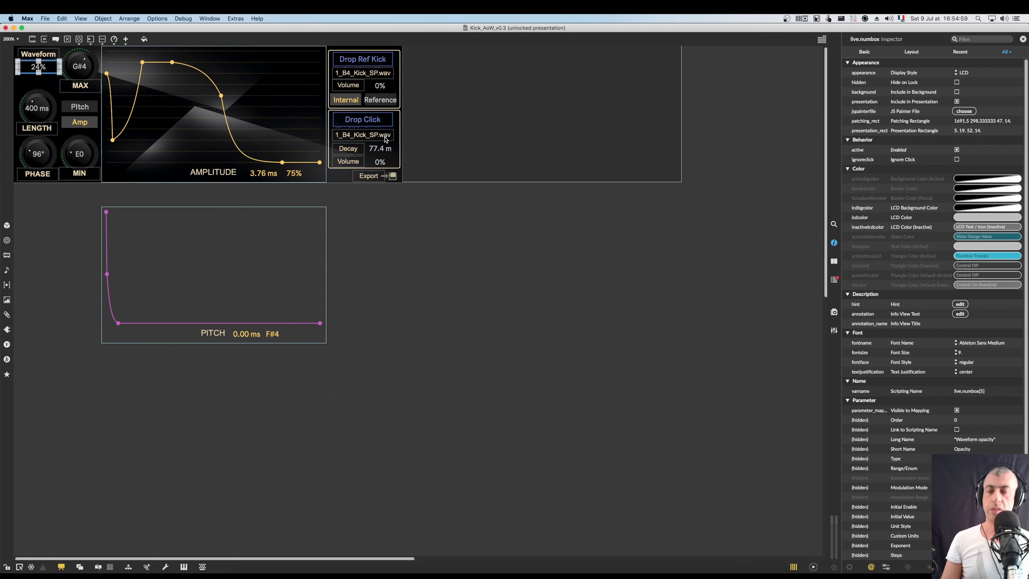
key(super+e)
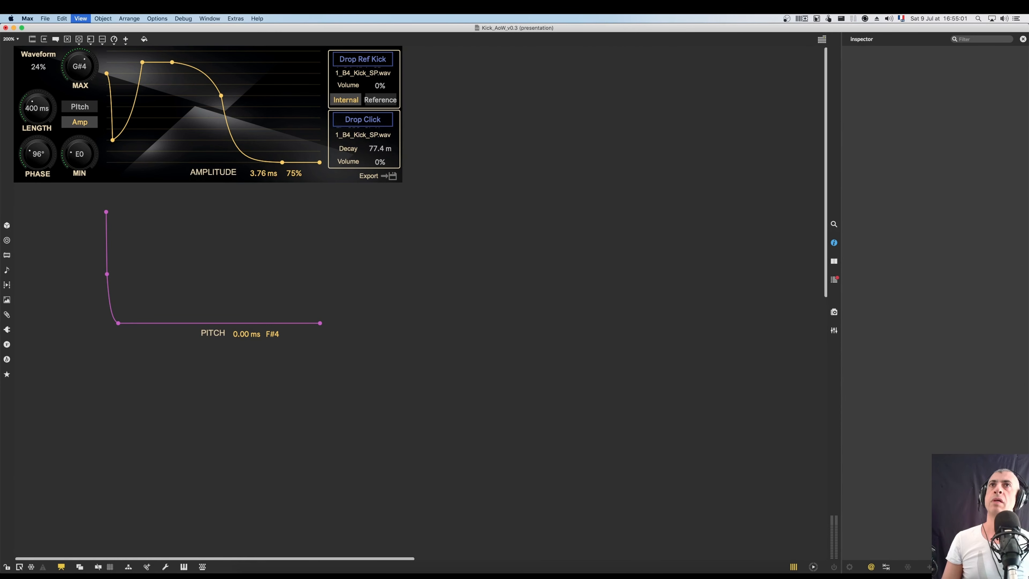
drag(380, 87, 380, 69)
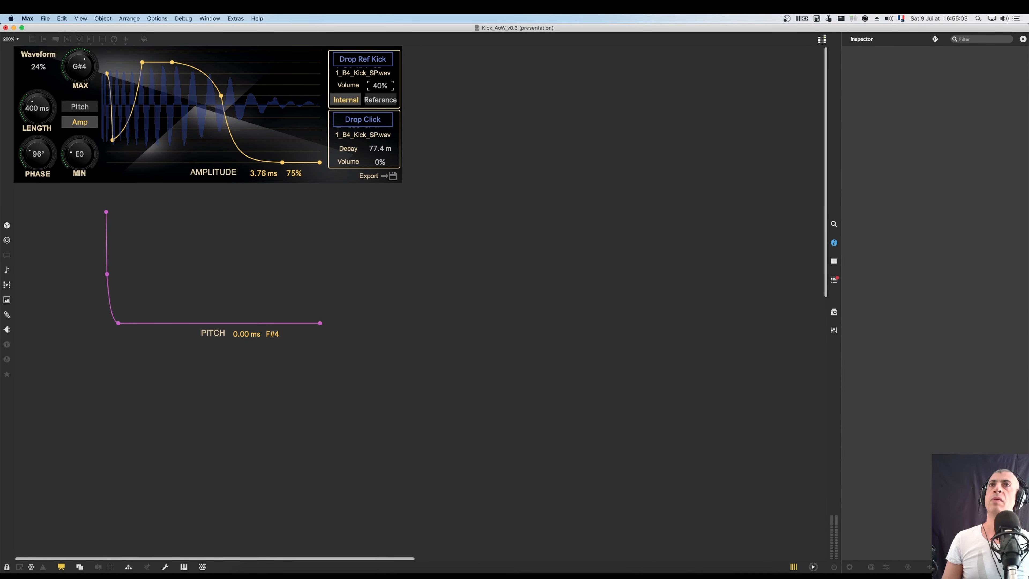
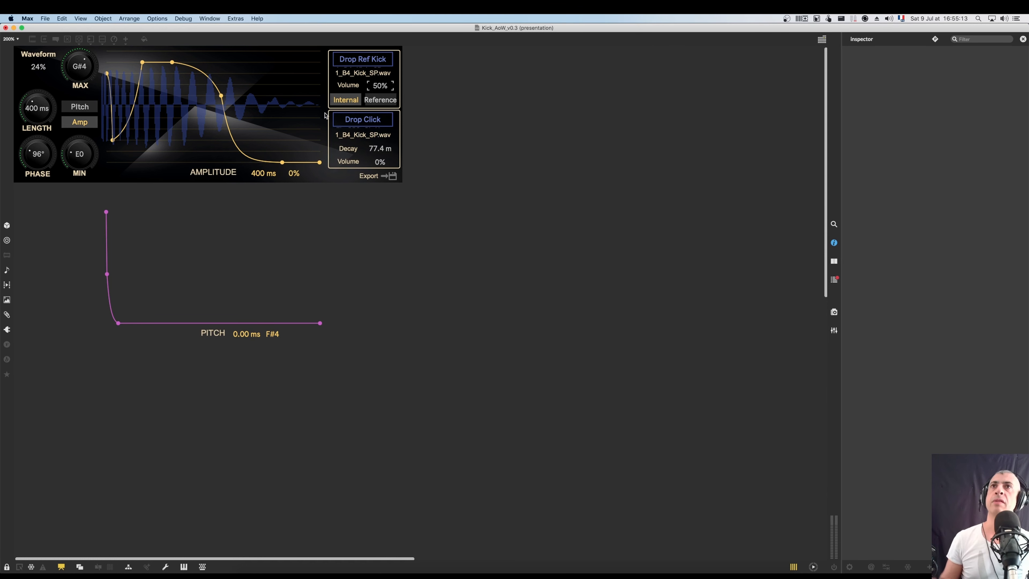
click(378, 164)
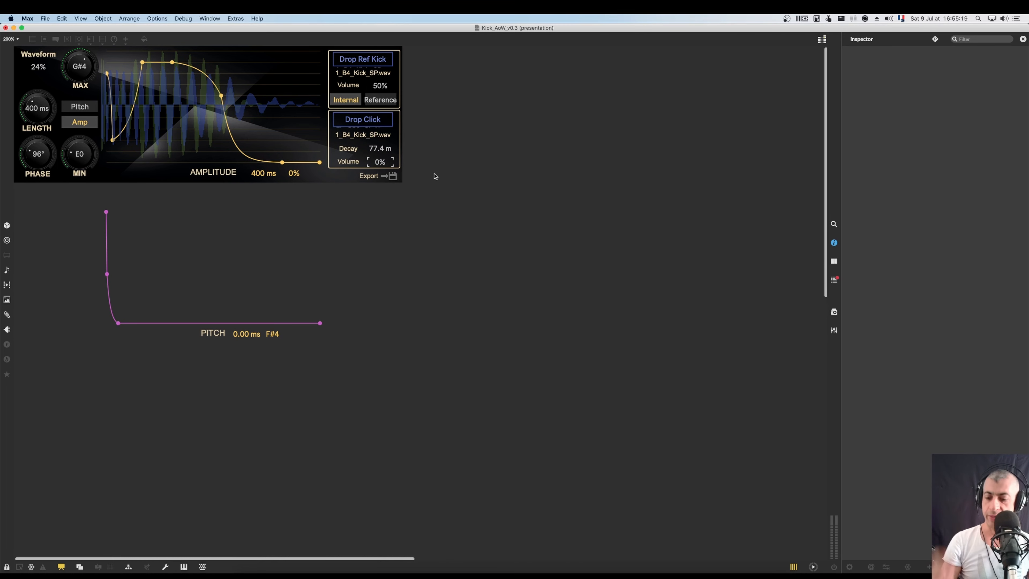
In the unlocked patching view, duplicate the Drop Ref Kick volume number box and place the copy beside the select $1 message above poly~ Sampler_AoW
key(super+e)
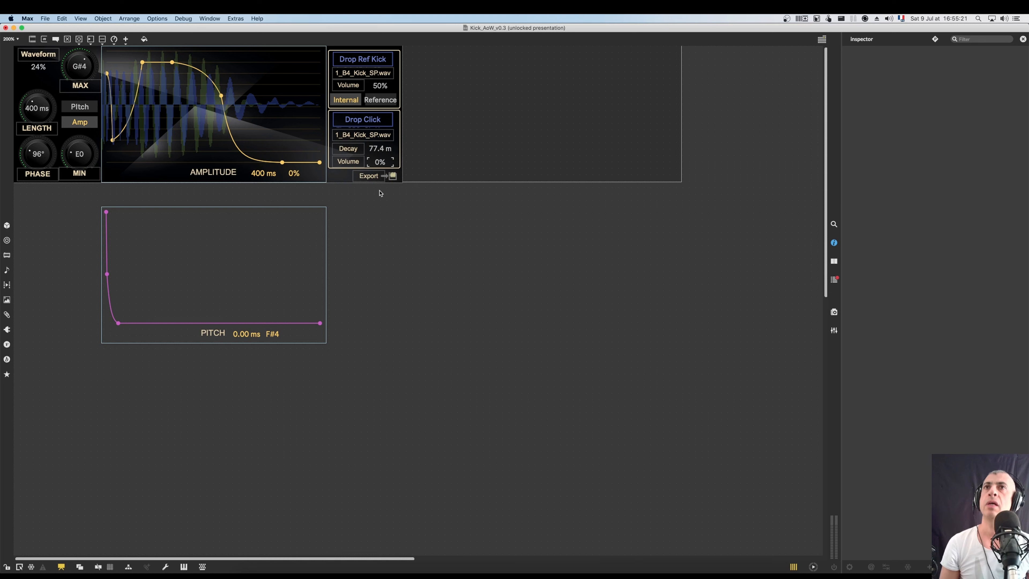
click(377, 88)
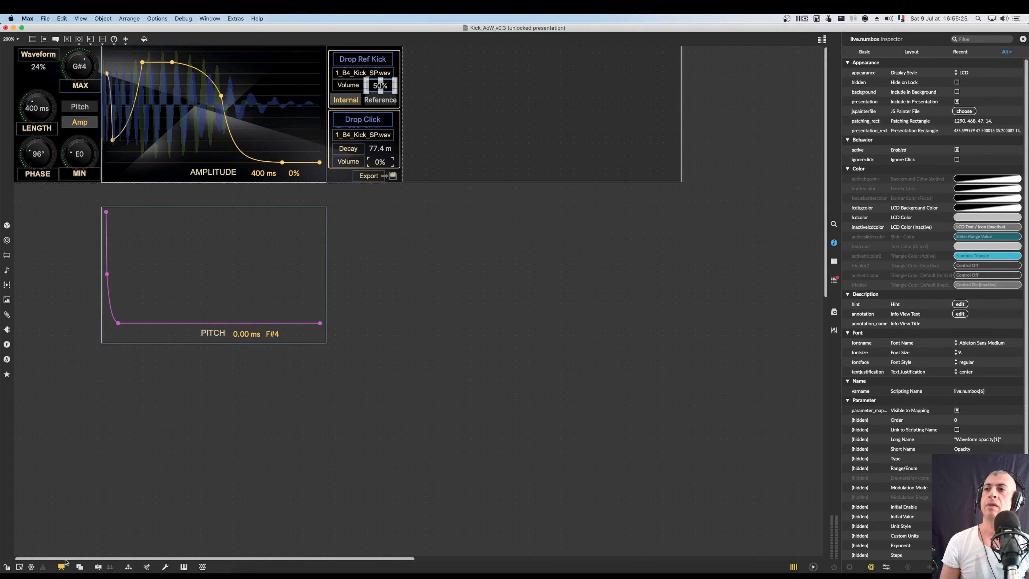
click(61, 567)
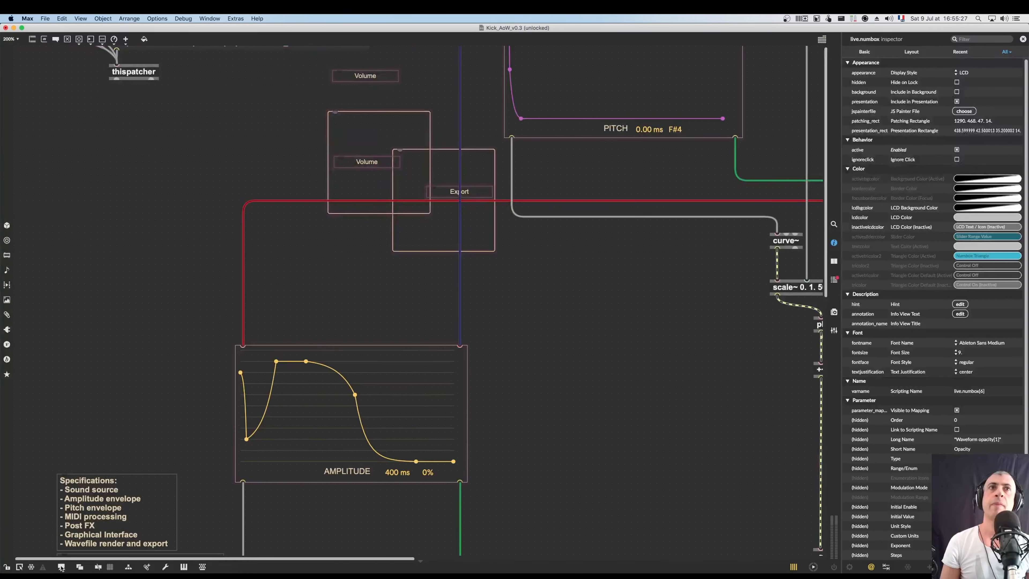
key(super+minus)
key(super+minus)
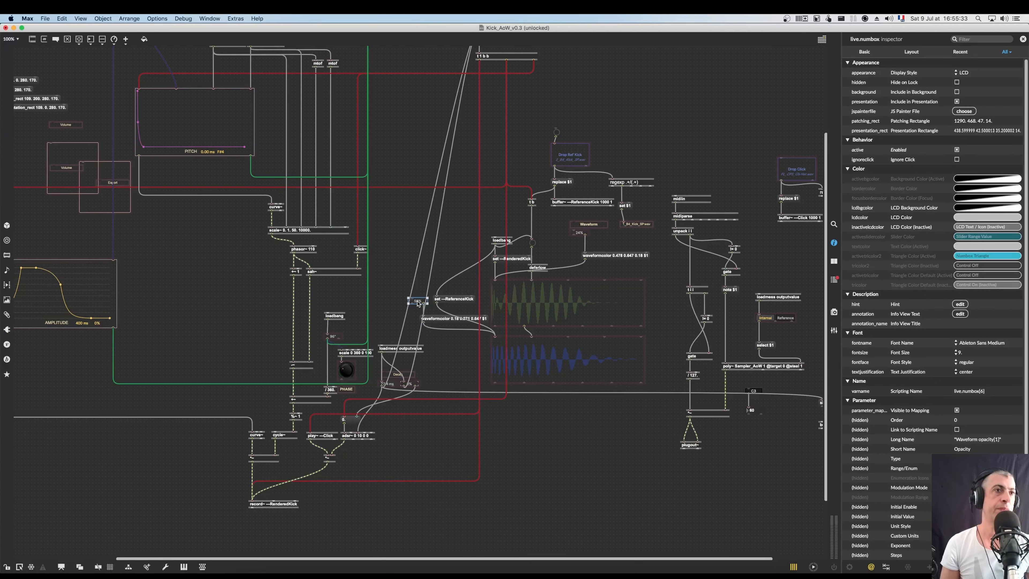
drag(417, 302, 809, 342)
scroll(798, 352, left, 3)
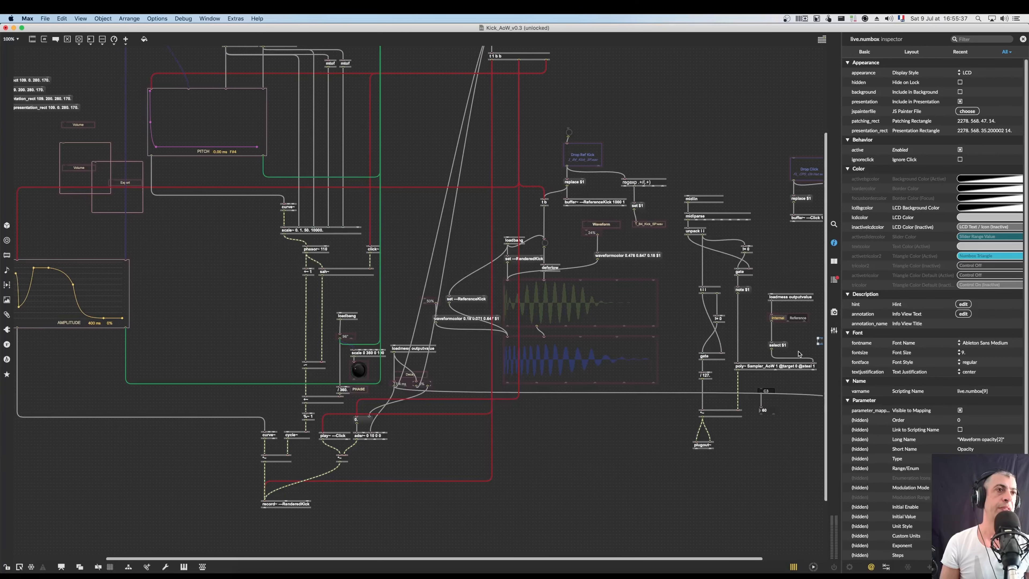
scroll(797, 352, right, 1)
scroll(797, 354, right, 3)
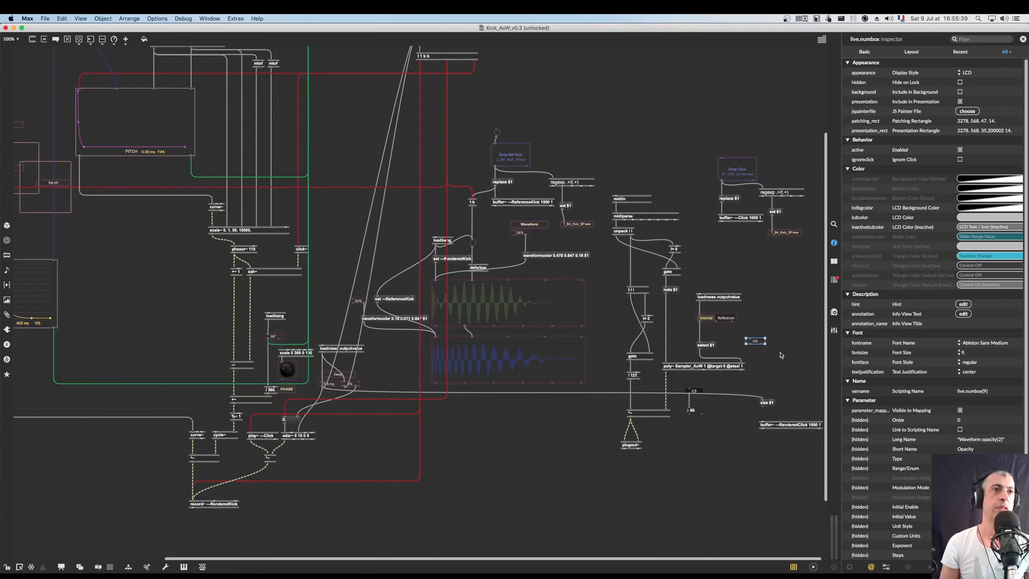
Duplicate the select $1 message, change the copy to refkickvolume $1, and connect the copied number box to it
drag(705, 348, 732, 348)
double_click(732, 346)
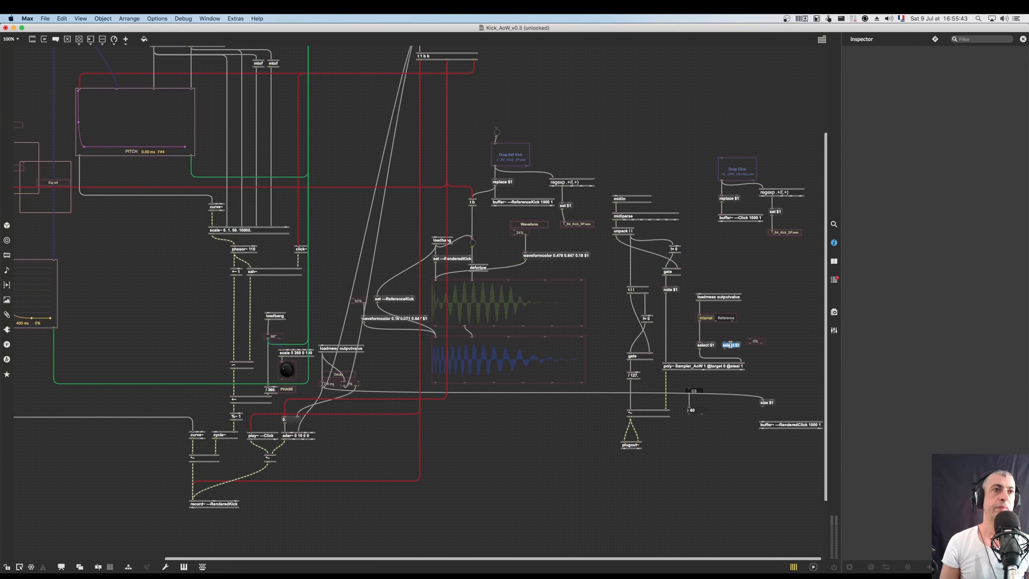
text(refkickvo)
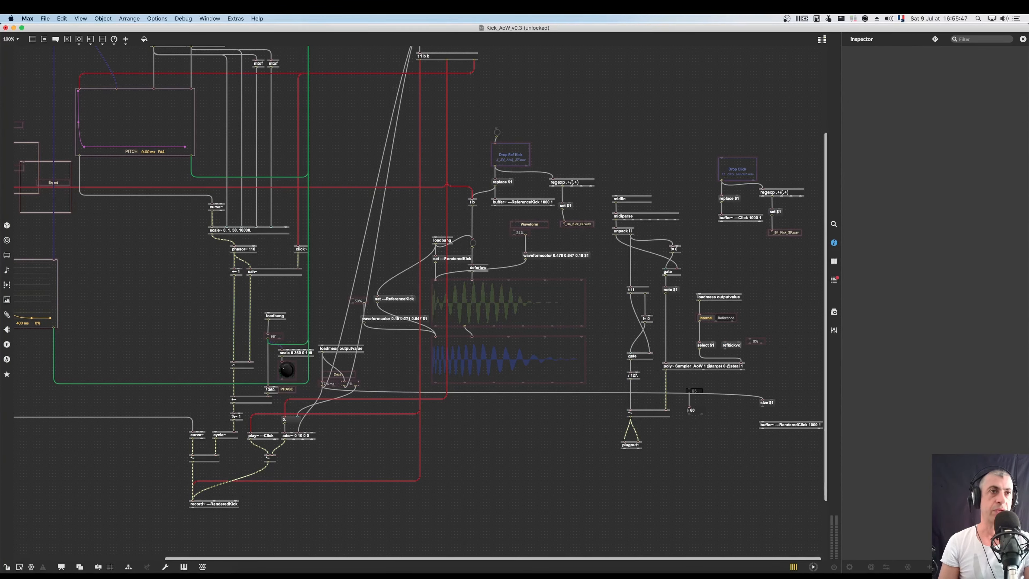
text(lume)
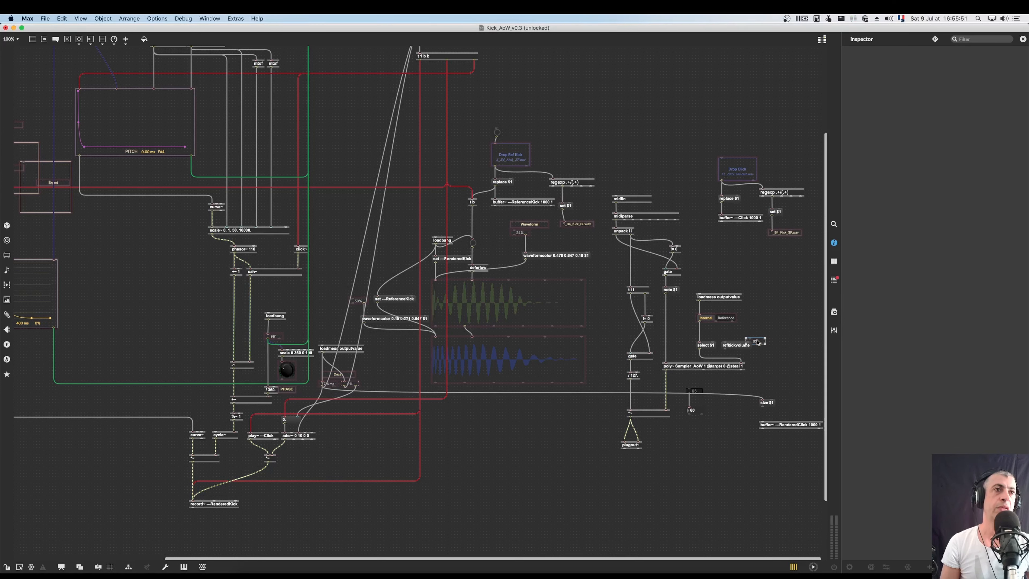
drag(758, 343, 760, 336)
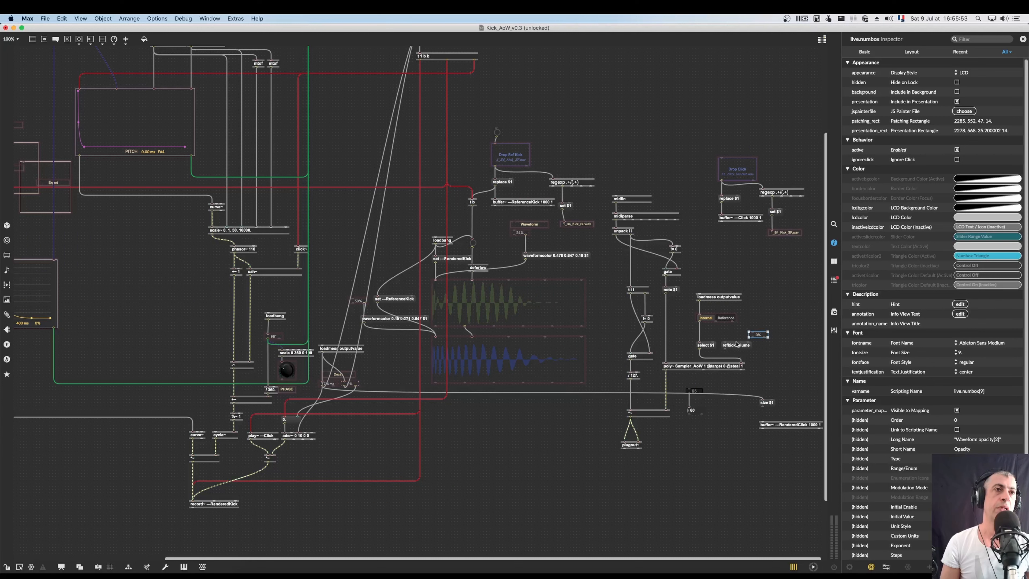
drag(750, 337, 736, 346)
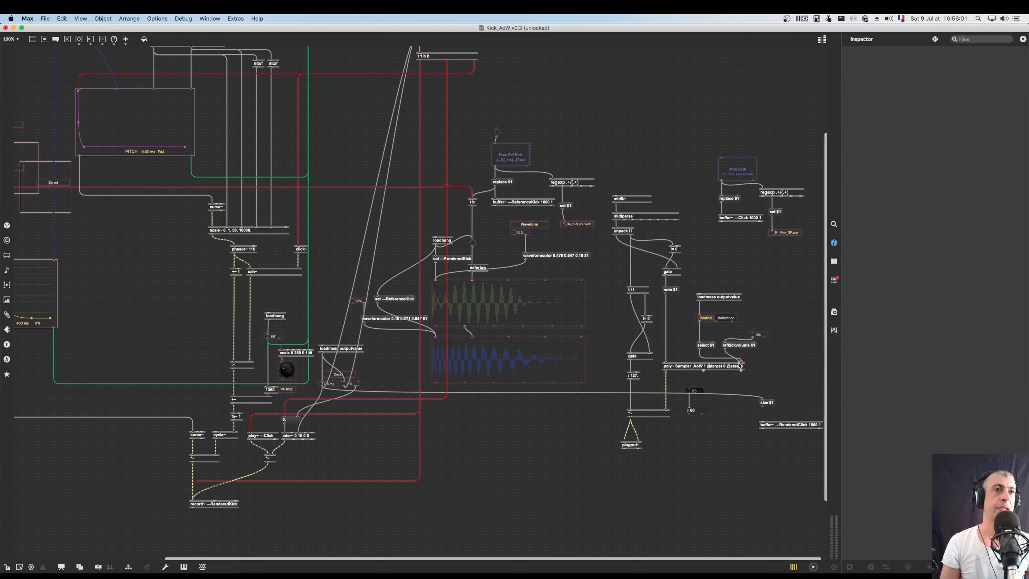
Open the poly~ Sampler_AoW subpatch and change its route object to route select refkickvolume
click(725, 368)
key(super+Return)
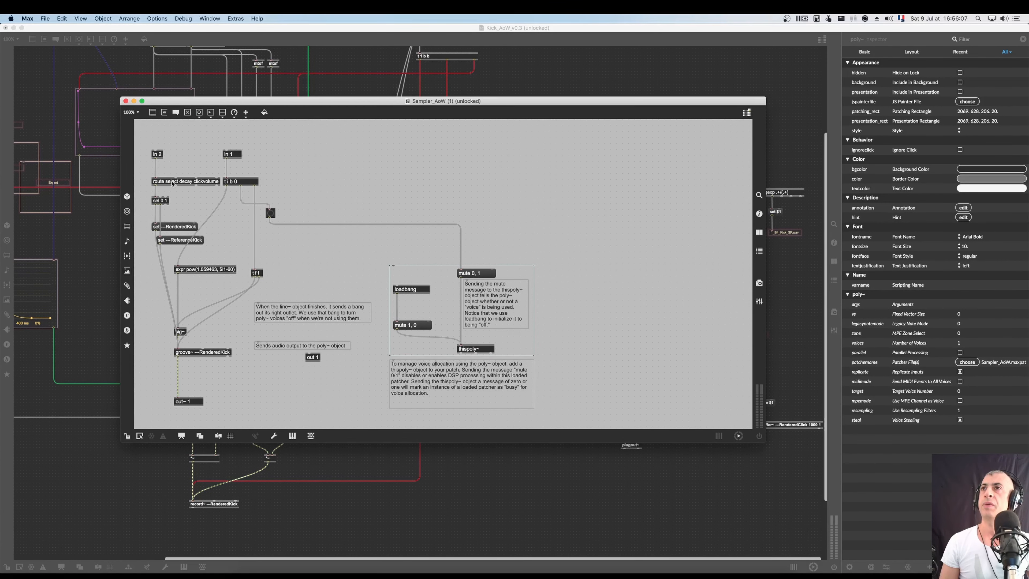
double_click(184, 182)
click(182, 181)
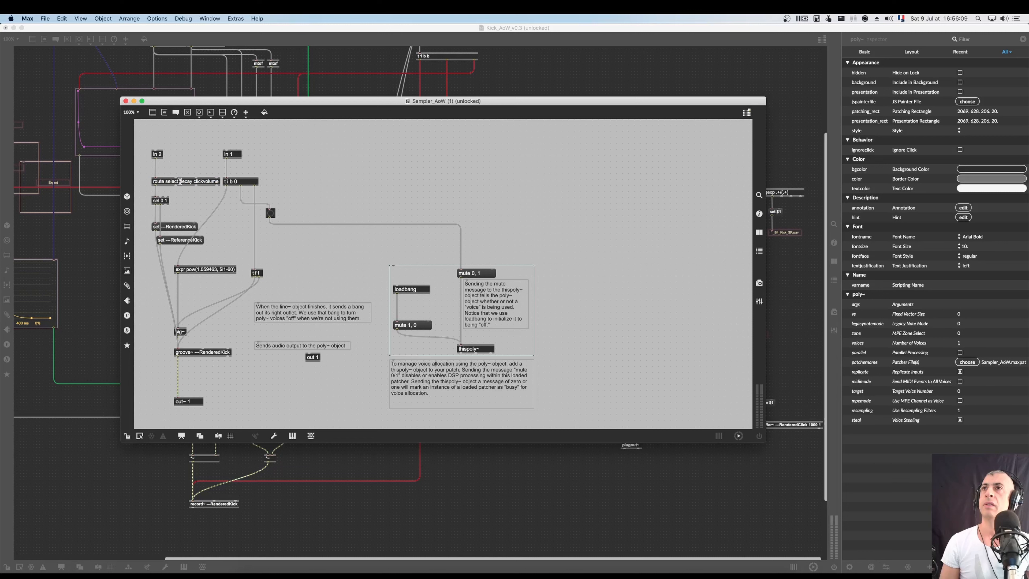
shift+click(221, 182)
text(refk)
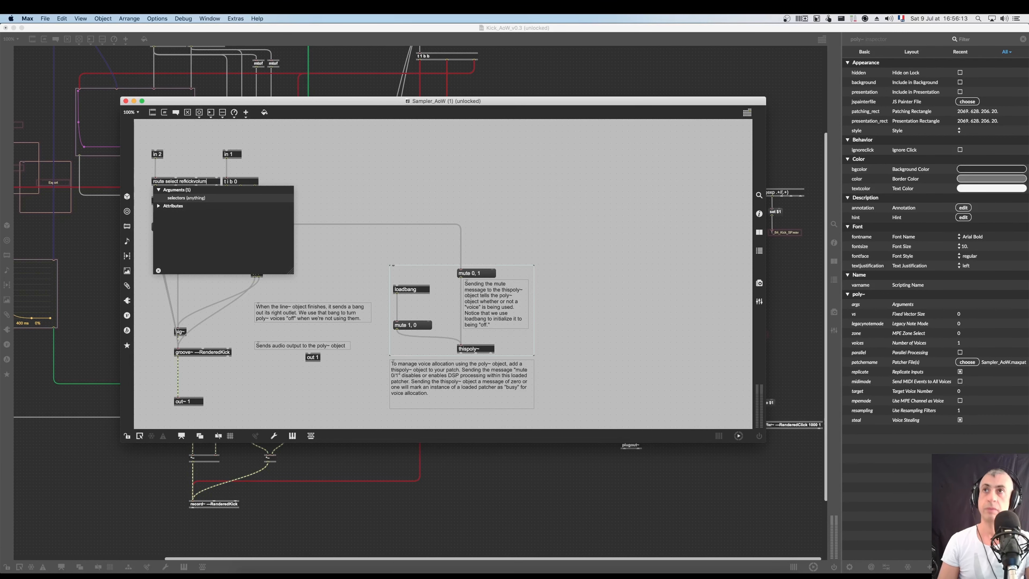
text(ickvolume)
click(196, 156)
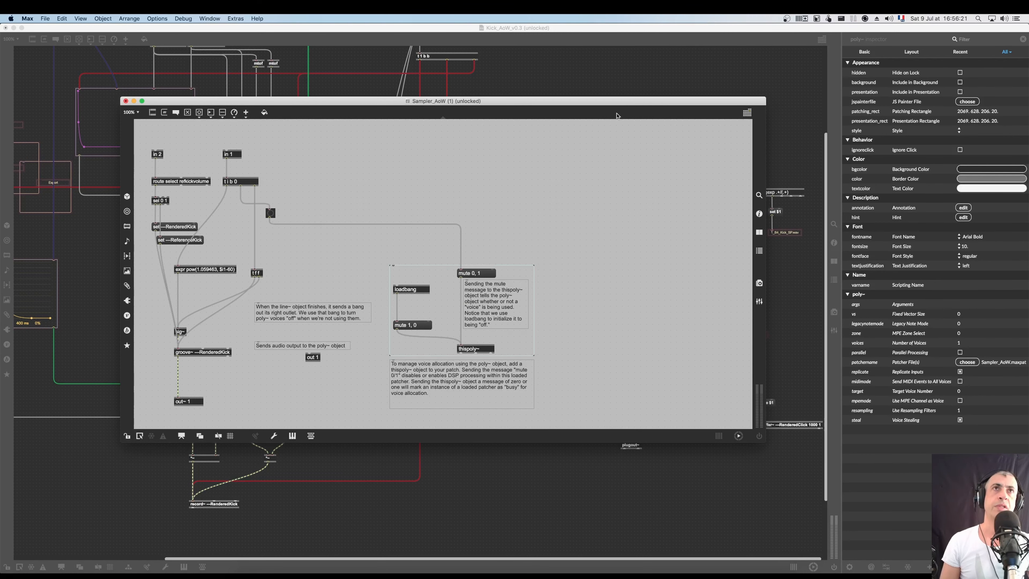
Duplicate the set ---RenderedKick message, change the copy to 1, and connect the first outlet of sel 0 1 to it
drag(617, 116, 561, 117)
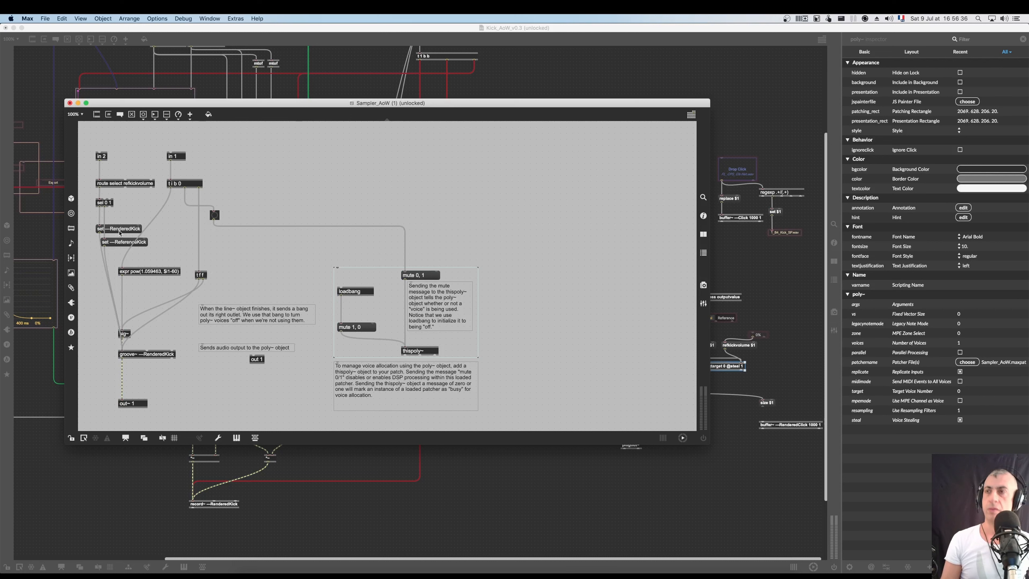
drag(119, 232, 107, 255)
click(105, 254)
double_click(99, 252)
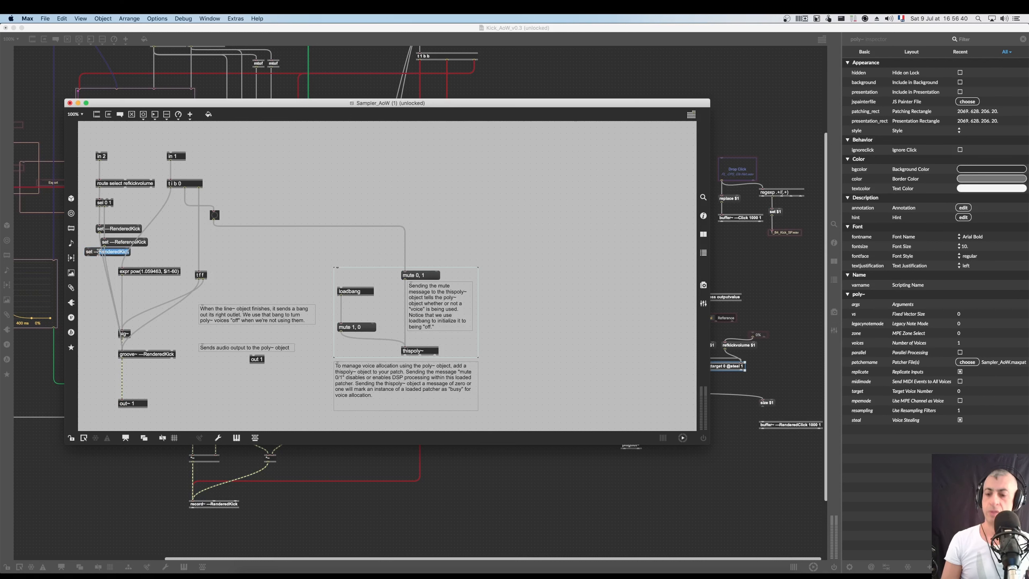
key(super+a)
text(1)
click(94, 269)
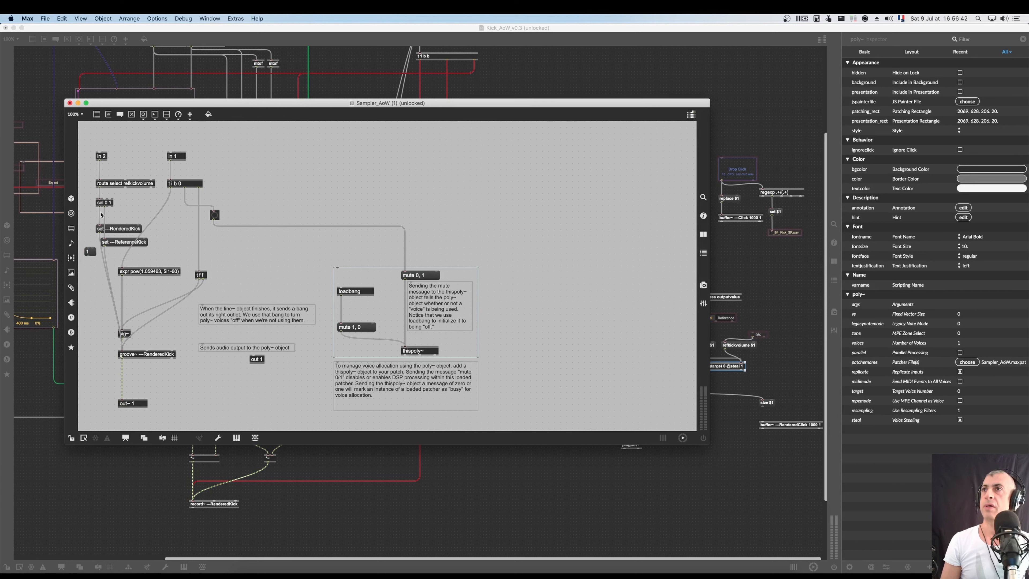
drag(90, 235, 89, 246)
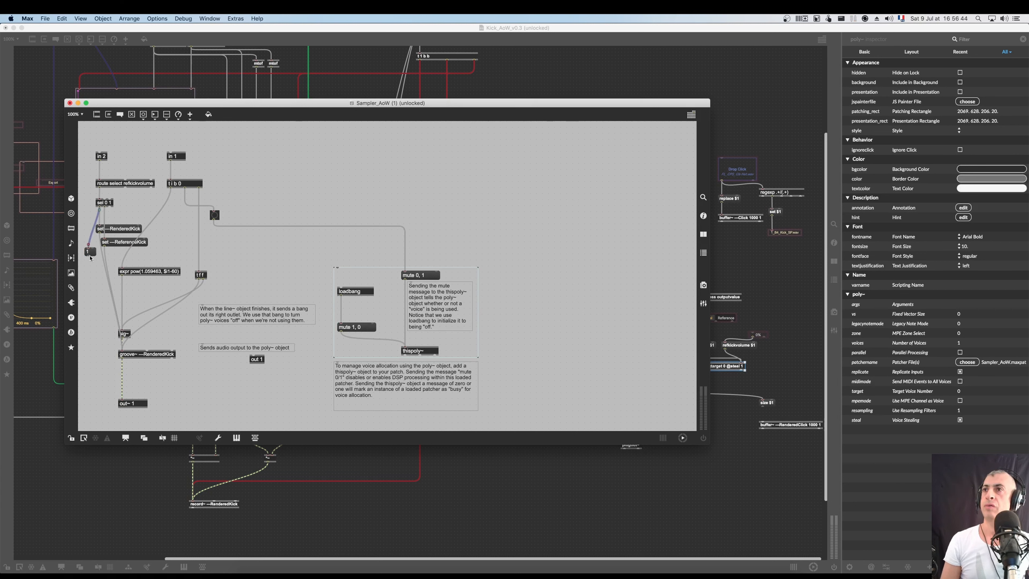
Insert a *~ object into the cord between groove~ and out~ 1 and connect the 1 message to its right inlet
click(113, 379)
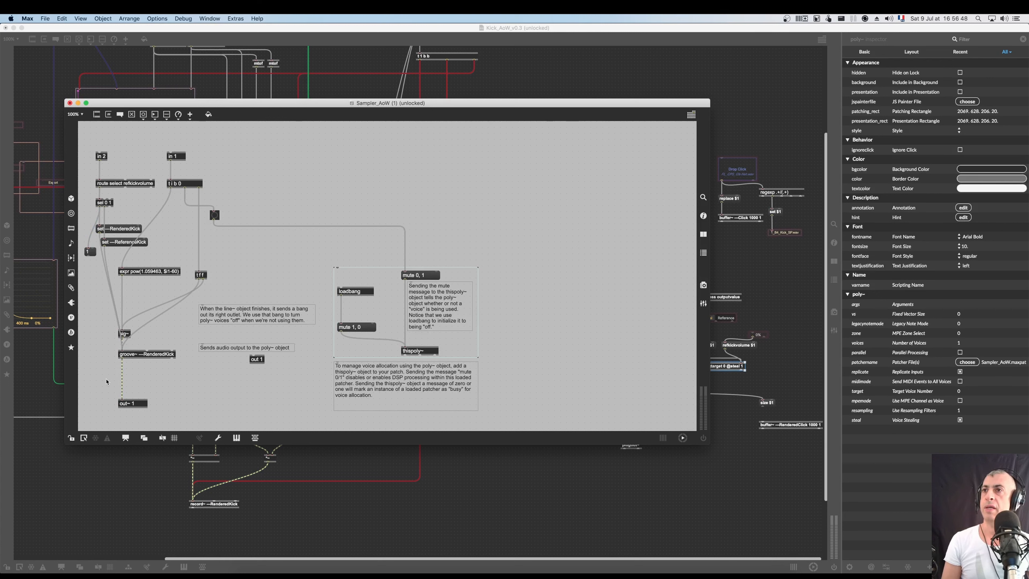
text(n)
text(*)
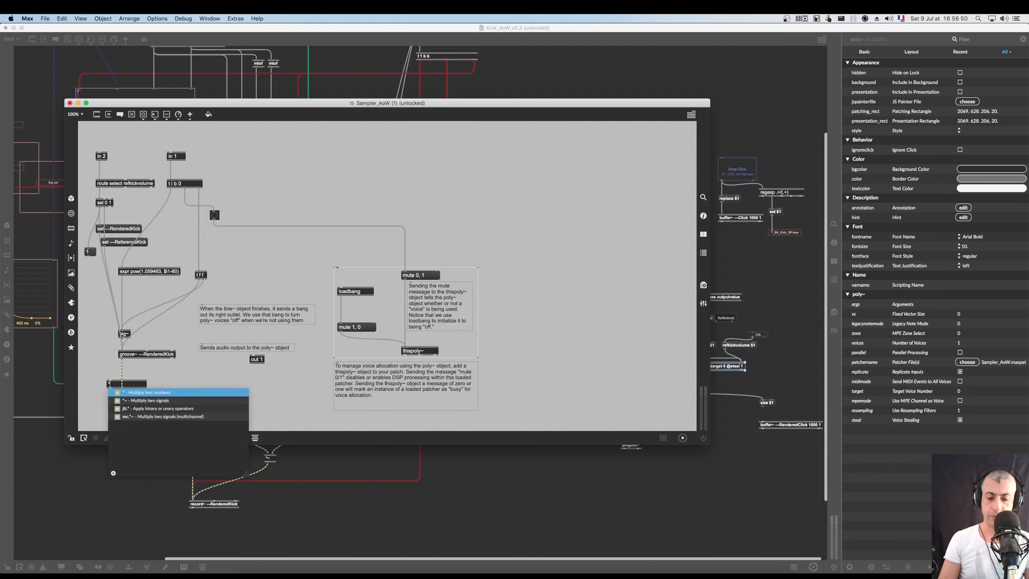
text(~)
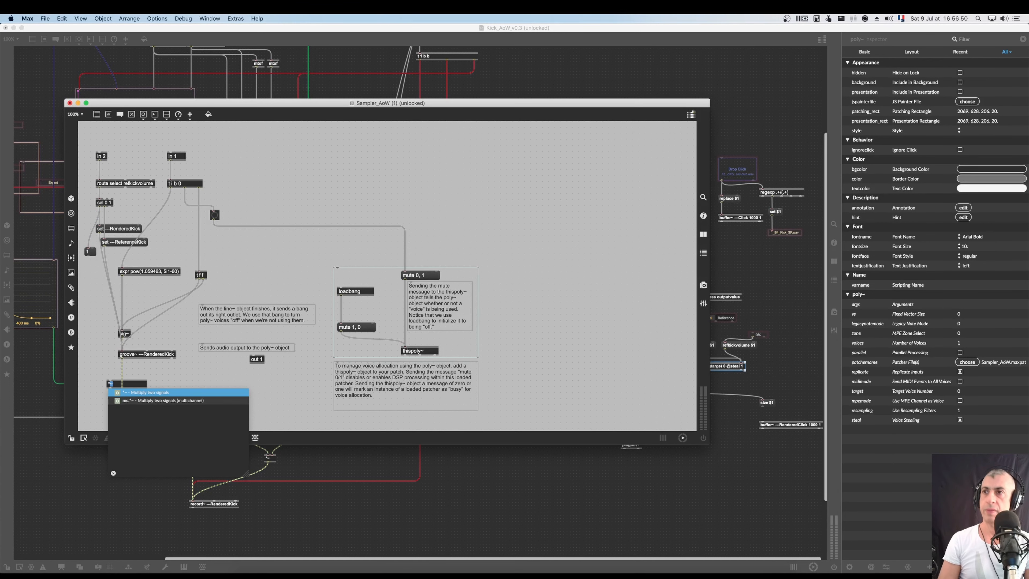
click(125, 374)
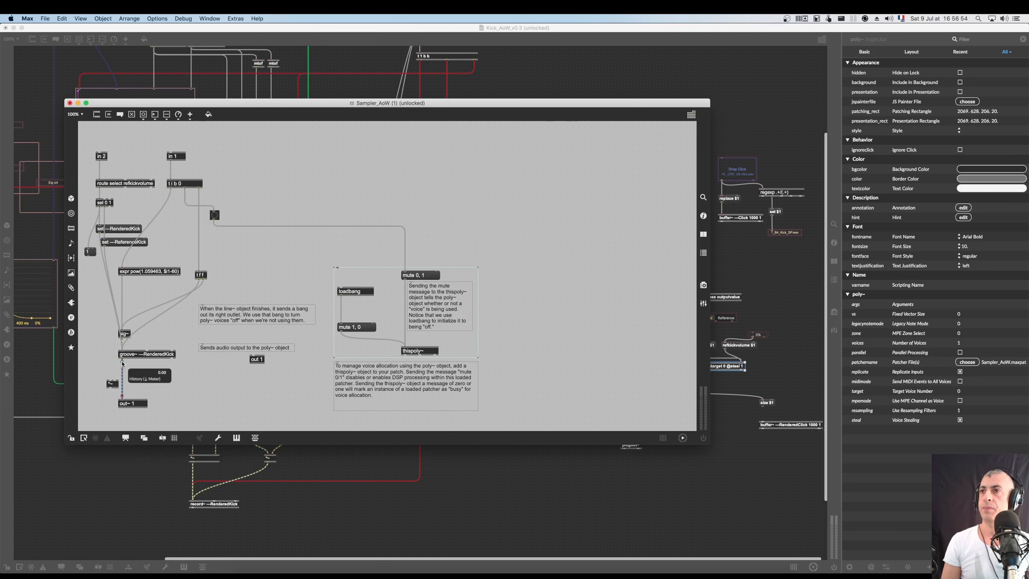
mouse_move(122, 368)
mouse_down()
mouse_move(108, 384)
mouse_move(126, 385)
mouse_up()
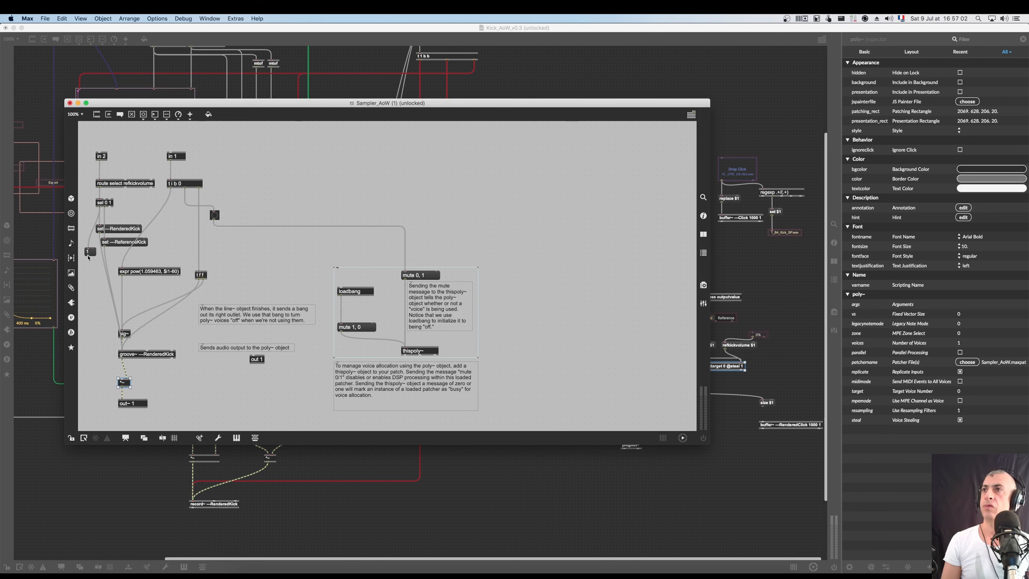
drag(89, 257, 122, 379)
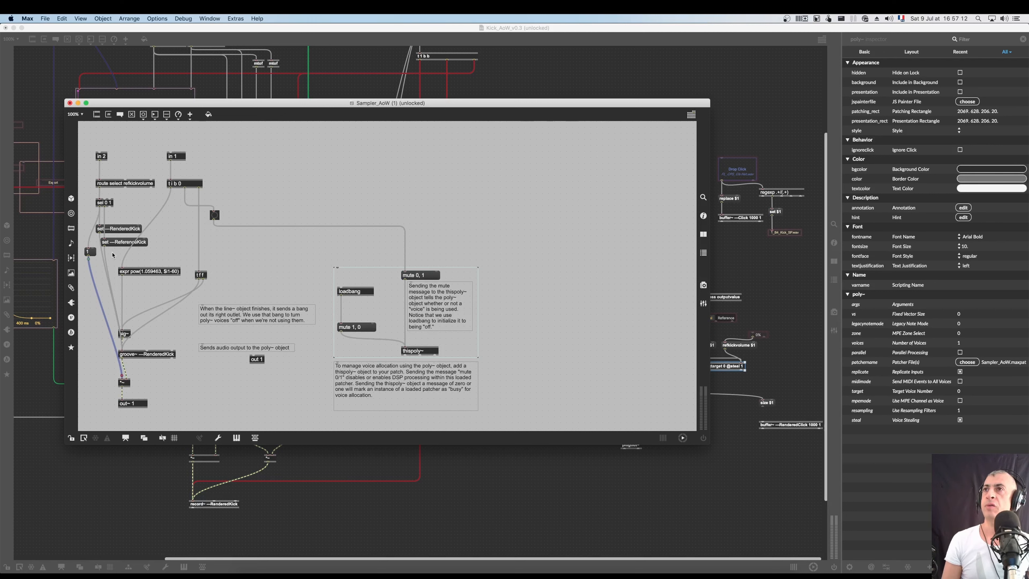
Add a second 1 message, feed it from sel 0 1 and route's refkickvolume outlet, and connect it to the *~ object's right inlet
key(i)
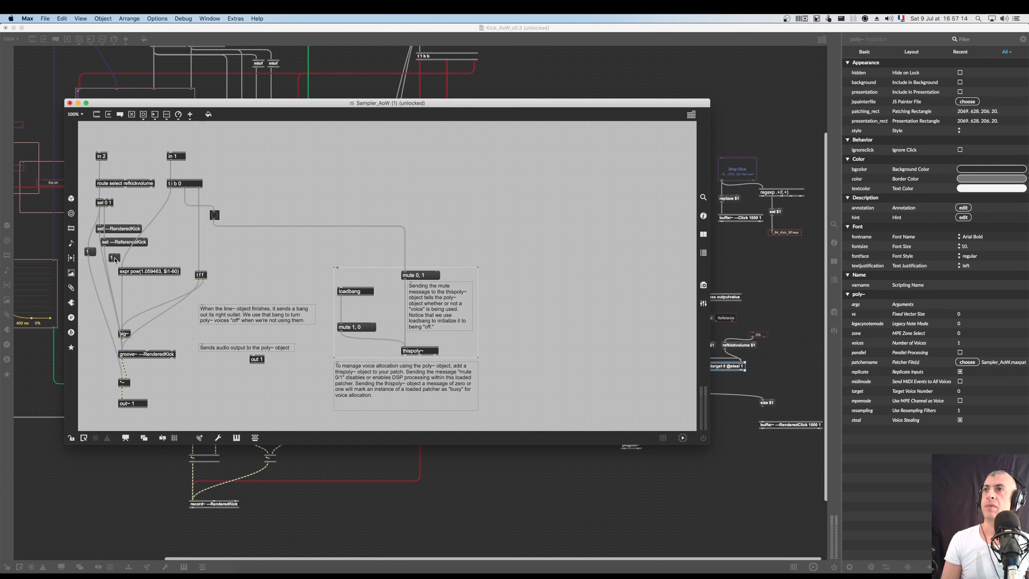
click(124, 205)
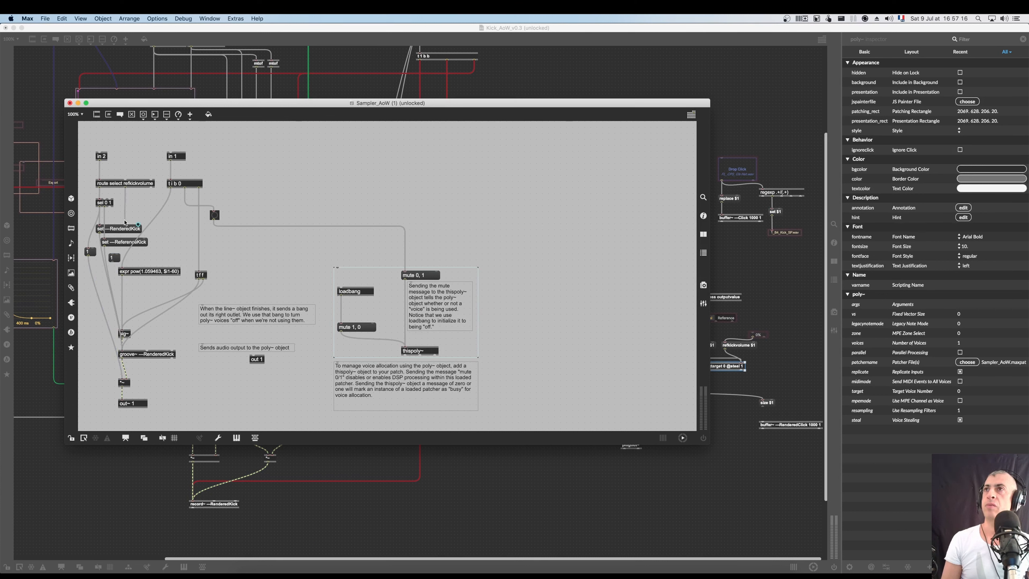
drag(125, 188, 115, 262)
drag(105, 207, 122, 378)
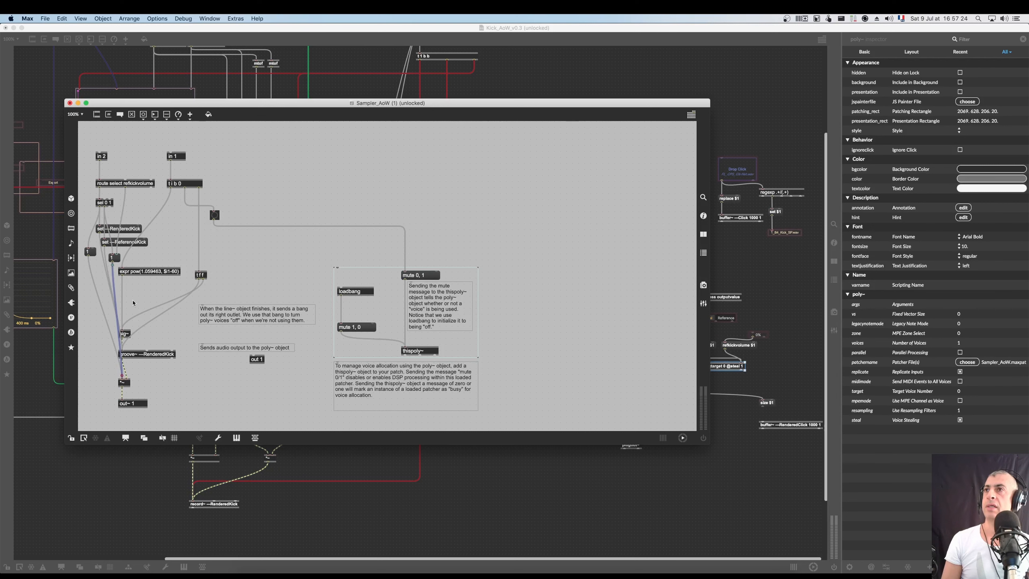
click(117, 258)
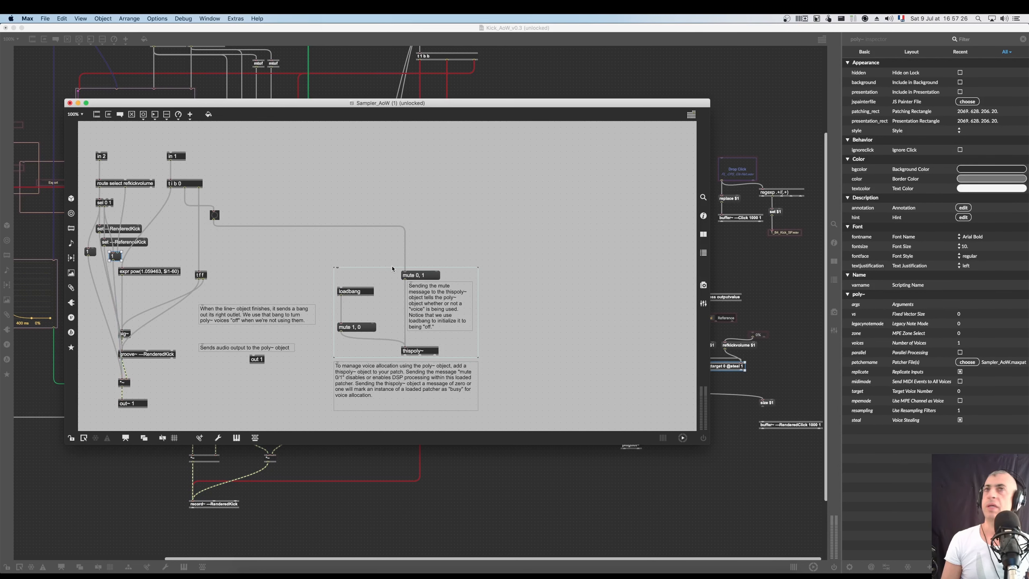
Vary the copied volume number box and check the value reaching the second message in Sampler_AoW and the cord into refkickvolume $1
key(super+w)
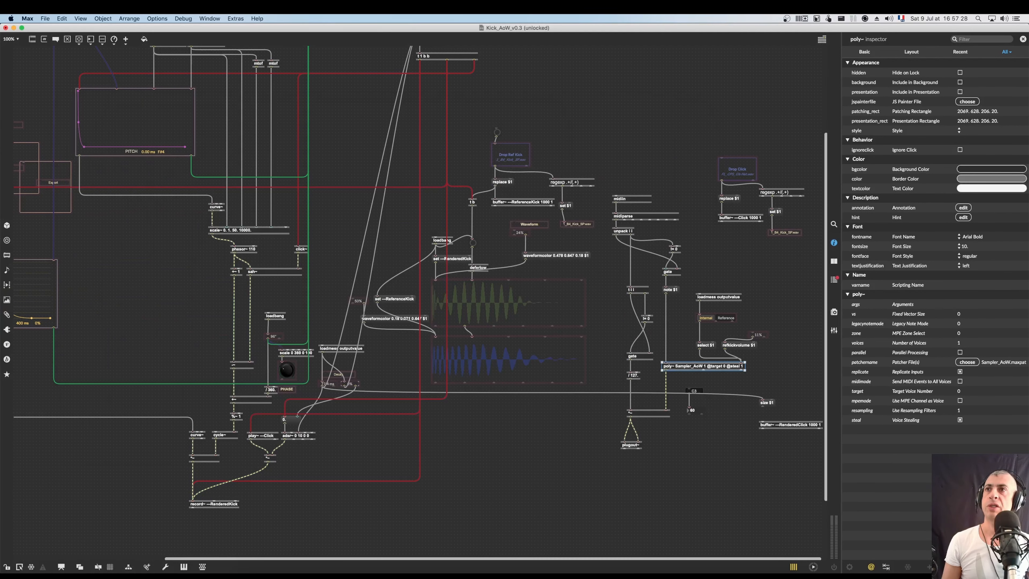
key(ctrl+Up)
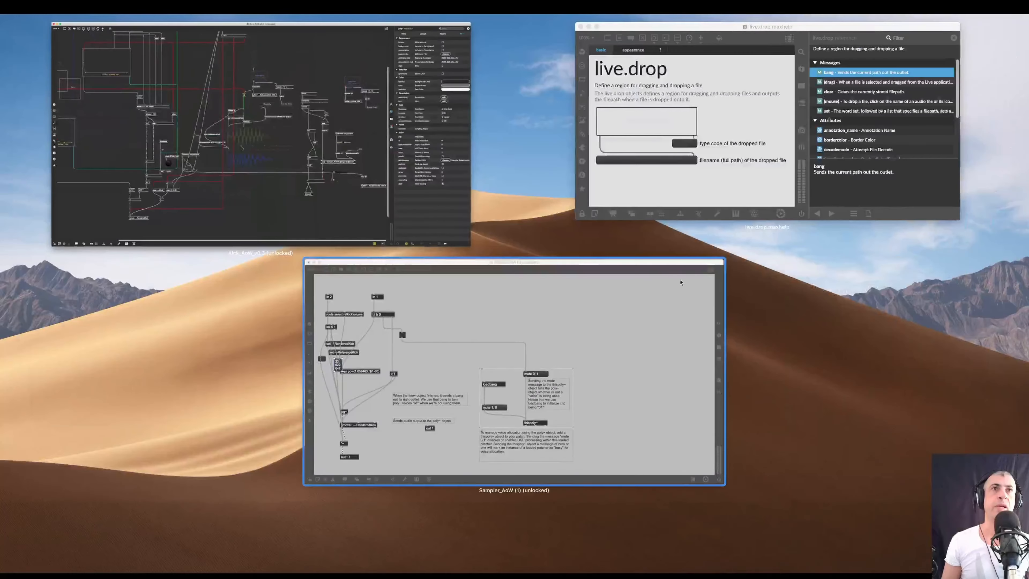
click(321, 350)
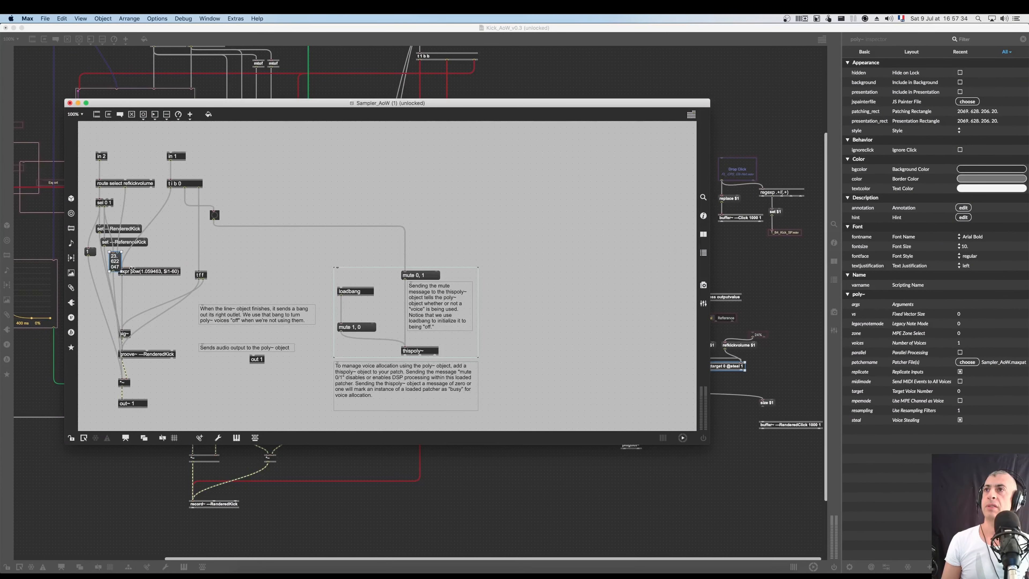
drag(132, 268, 140, 266)
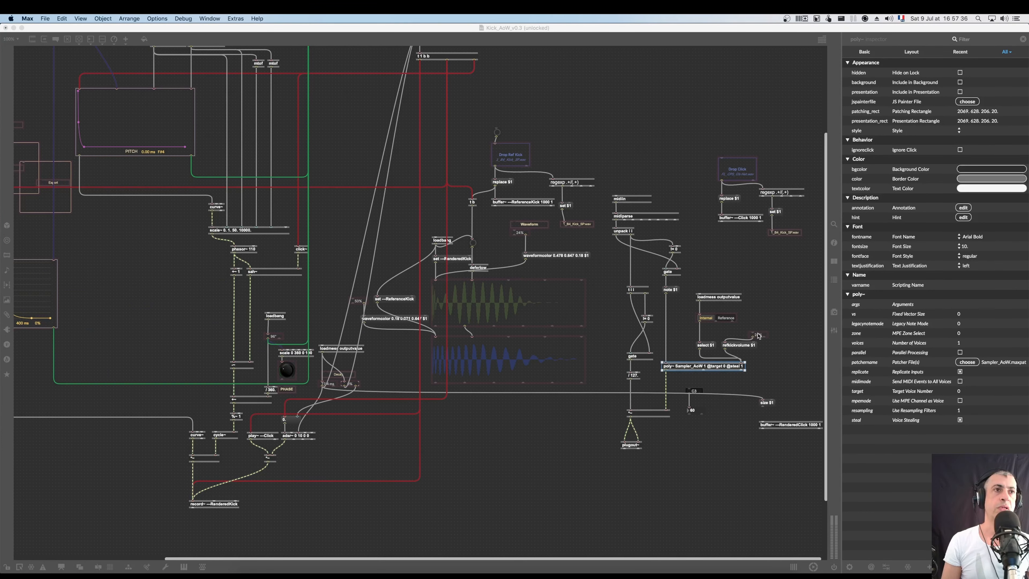
key(super+w)
click(760, 327)
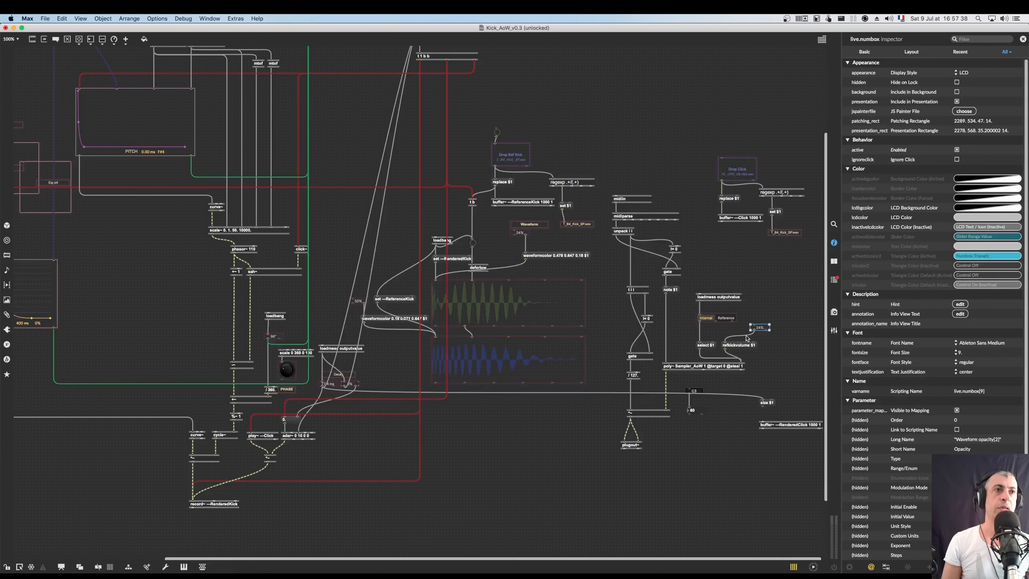
click(748, 337)
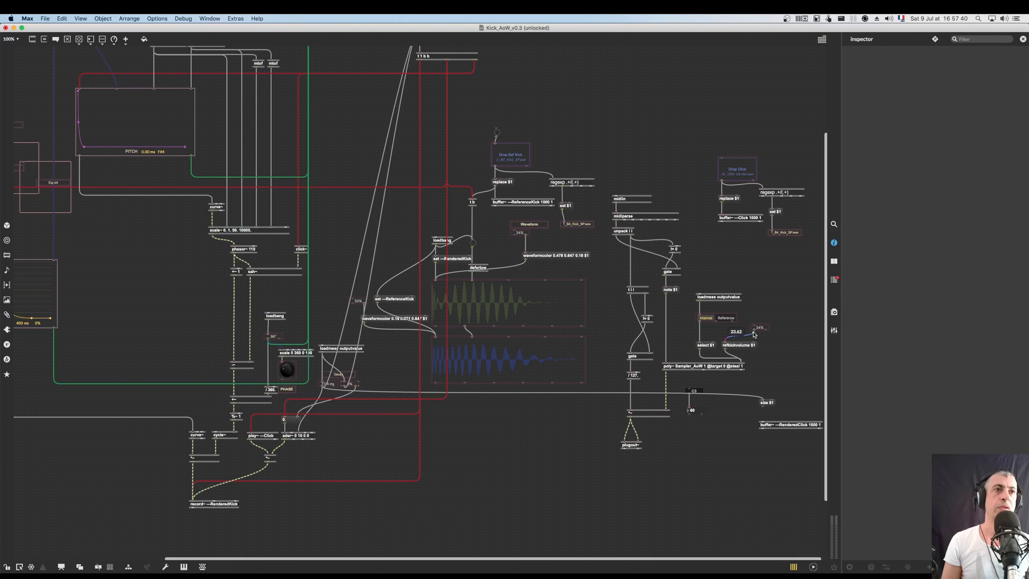
drag(762, 332, 765, 331)
mouse_move(759, 338)
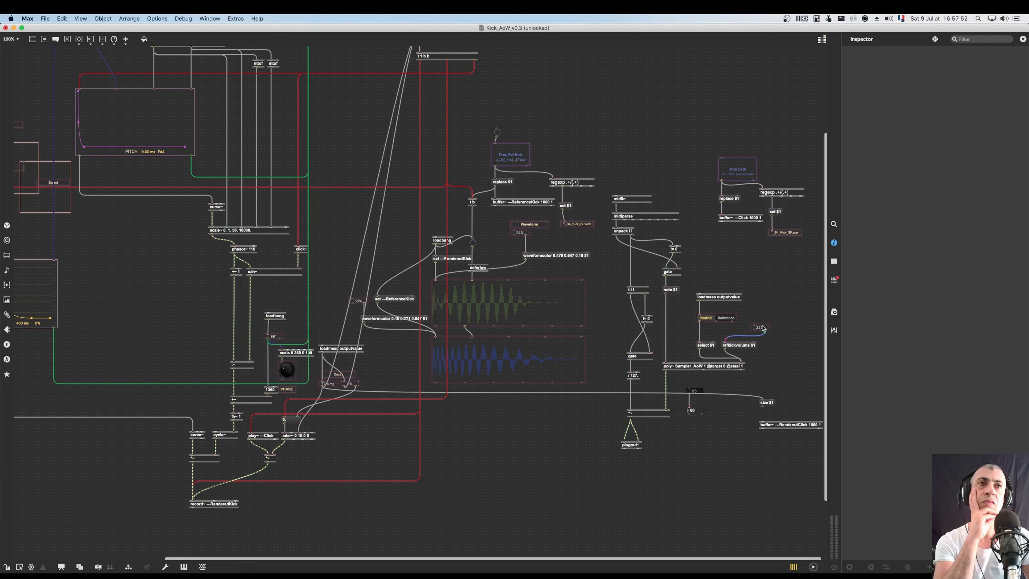
Move the volume number box beside the Internal/Reference selector and remove its cord to refkickvolume $1
drag(763, 328, 722, 332)
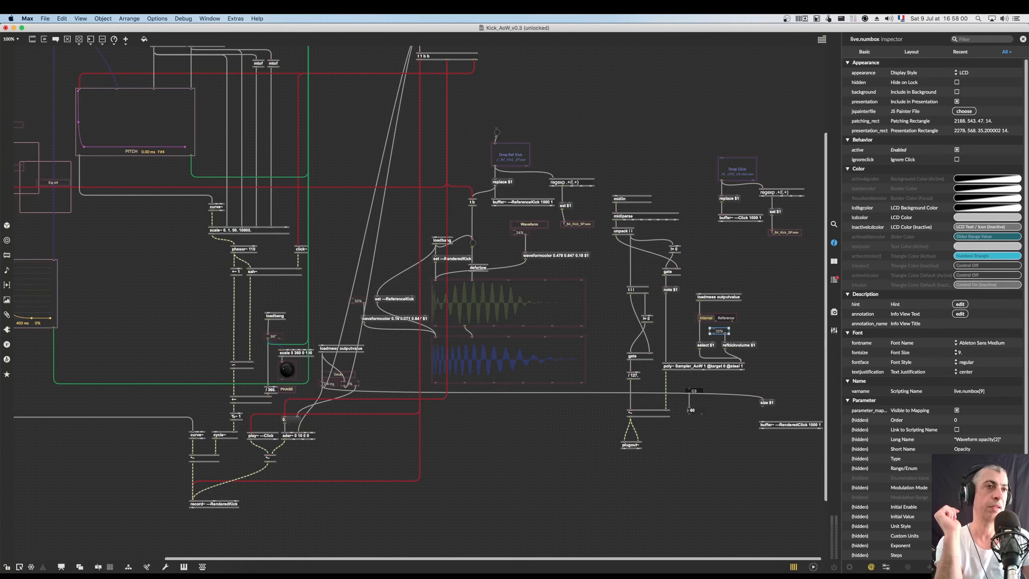
click(967, 468)
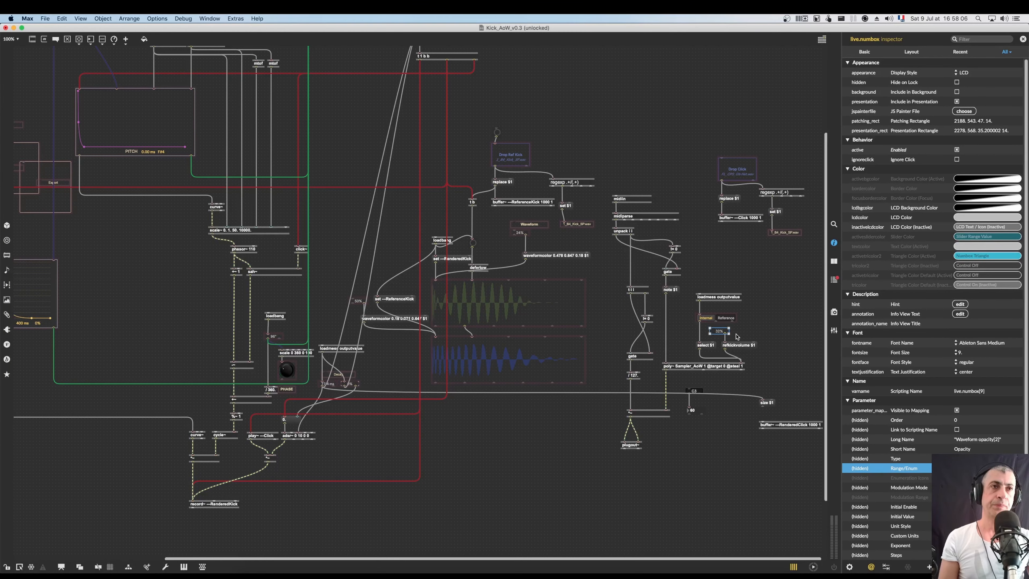
drag(722, 337, 756, 326)
click(748, 333)
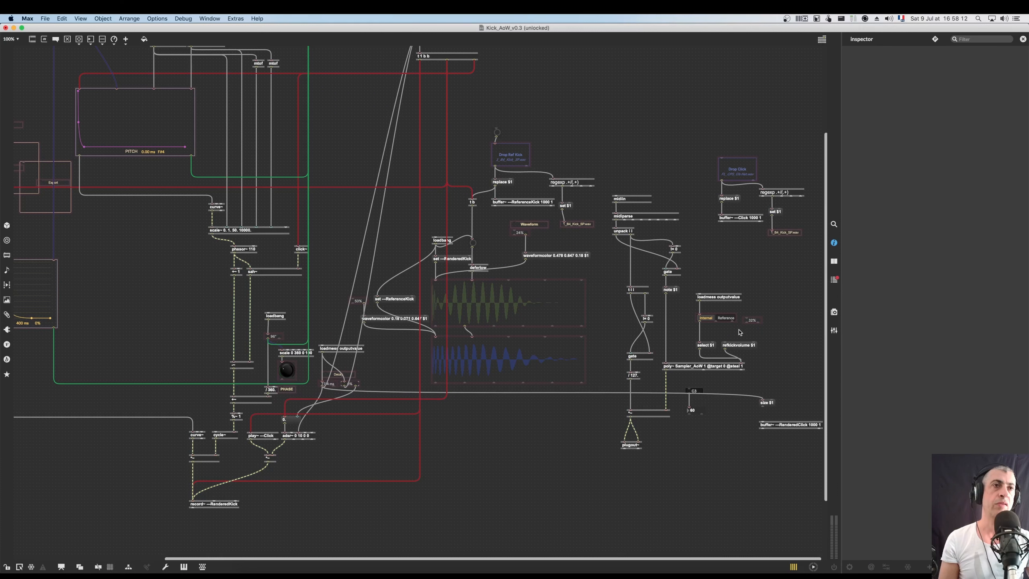
Create a * 2. object under the number box and wire it between that box and the refkickvolume $1 message
double_click(740, 331)
text(*)
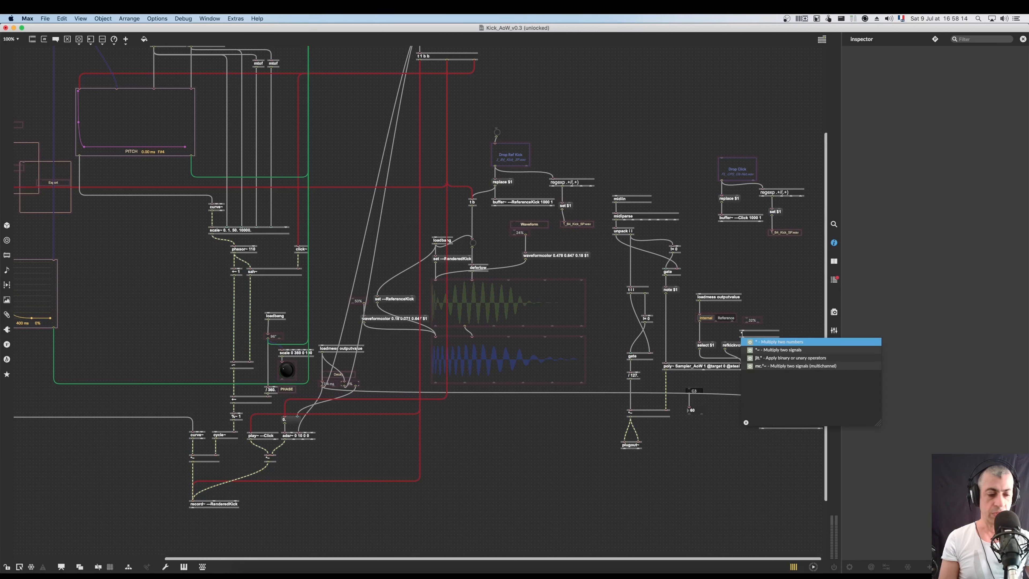
text( 2.)
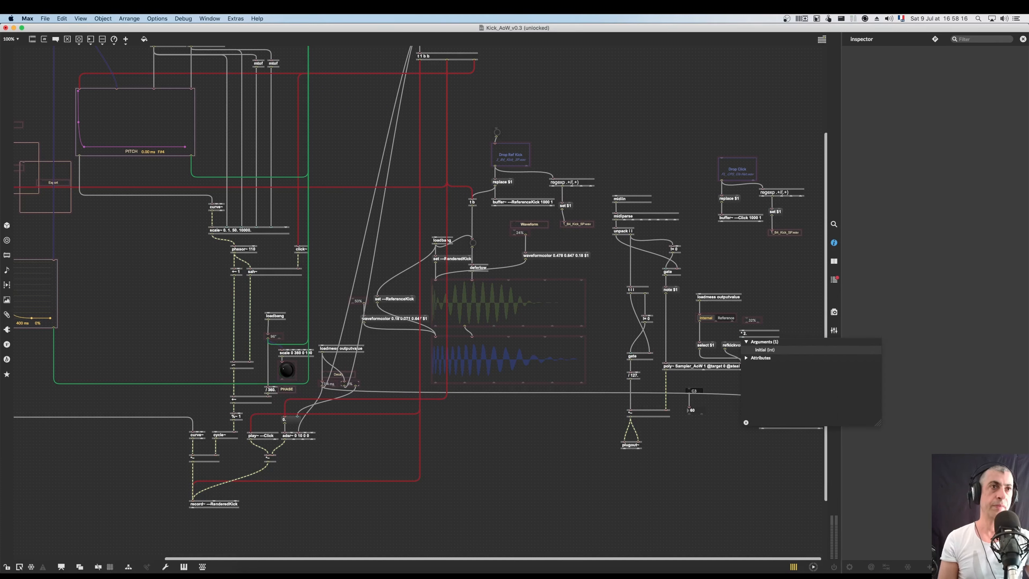
click(779, 280)
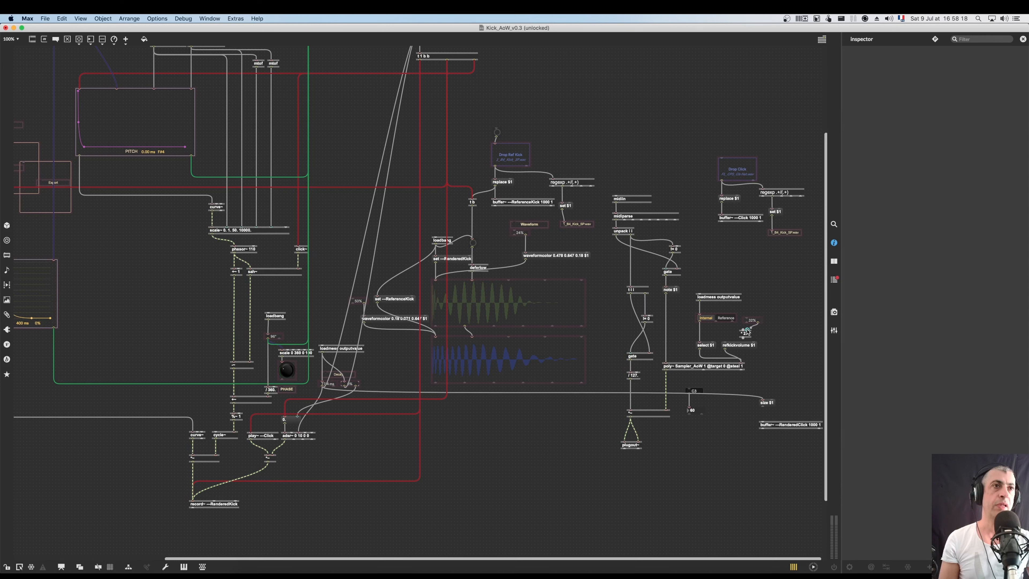
drag(742, 336, 725, 341)
In presentation view, move the original Drop Ref Kick volume box below the panel and put the copied number box in its place
click(753, 321)
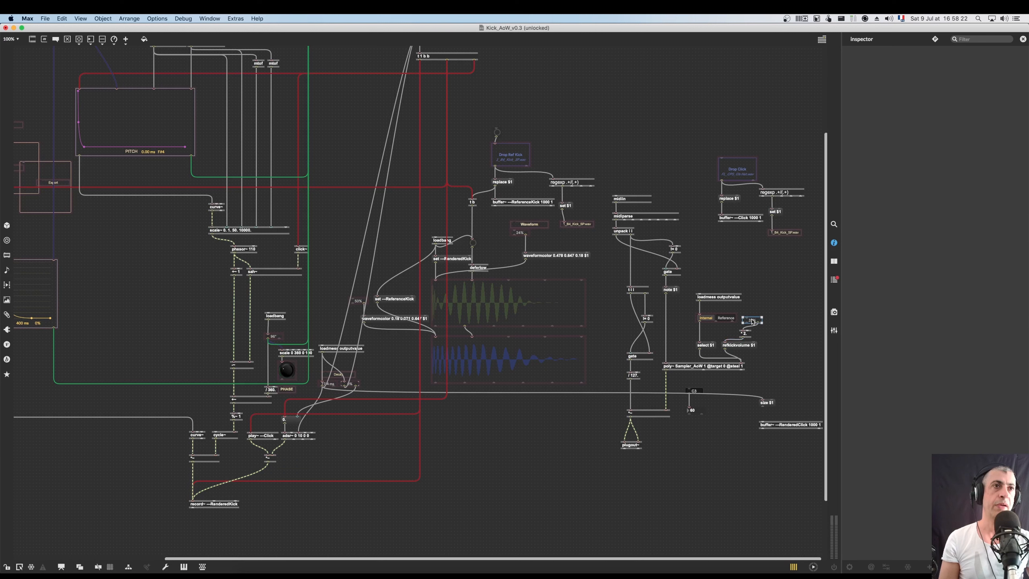
click(61, 567)
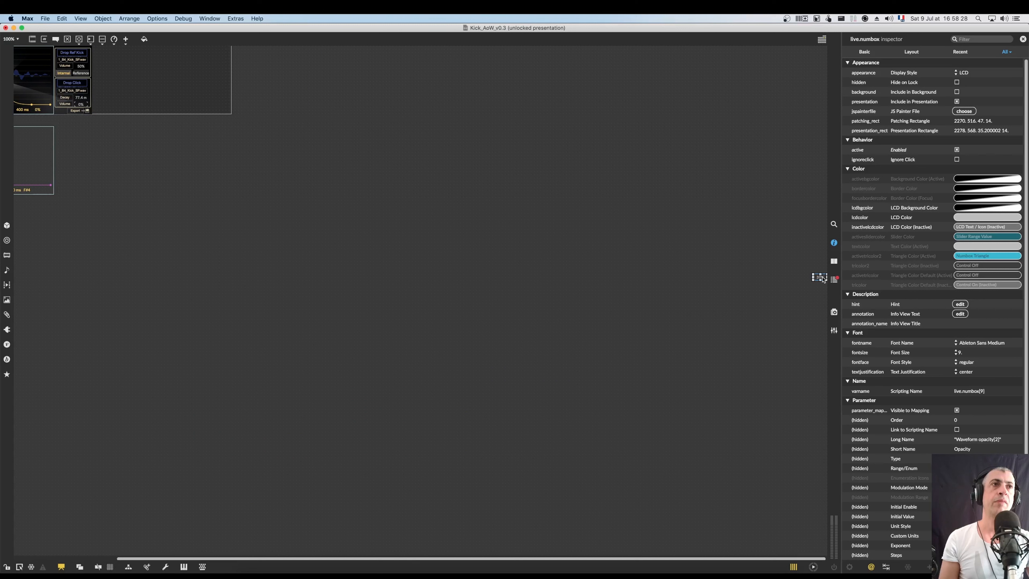
drag(381, 209, 87, 134)
drag(104, 71, 81, 69)
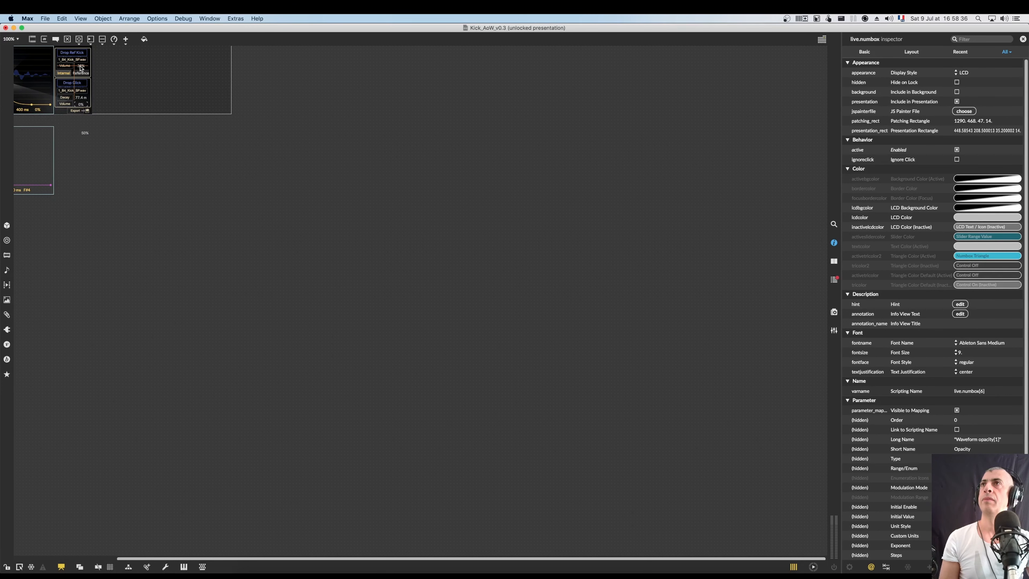
scroll(88, 173, left, 5)
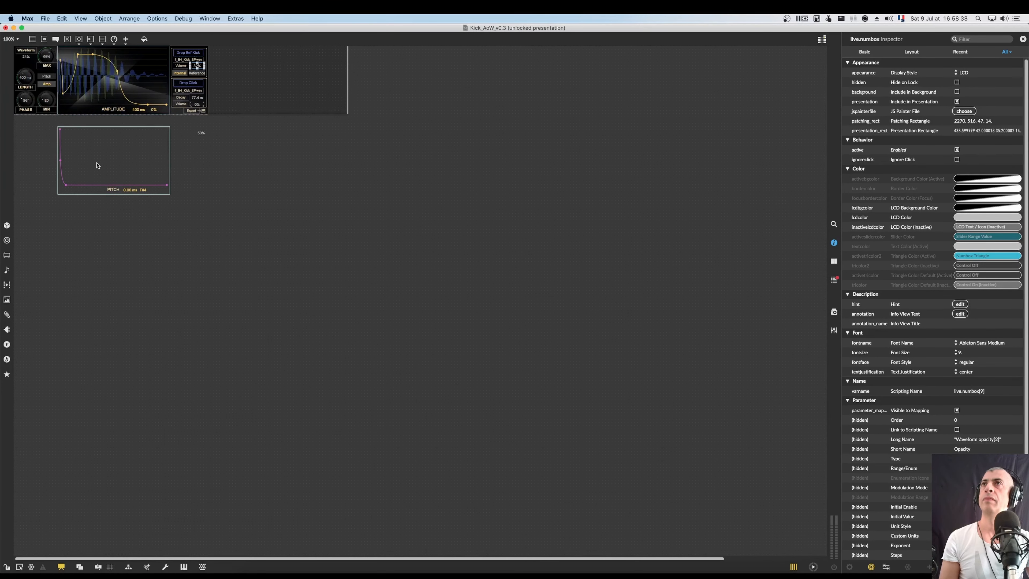
Lock the patch to check the Drop Ref Kick volume box, return to editing and inspect that box's initial value setting
key(super+e)
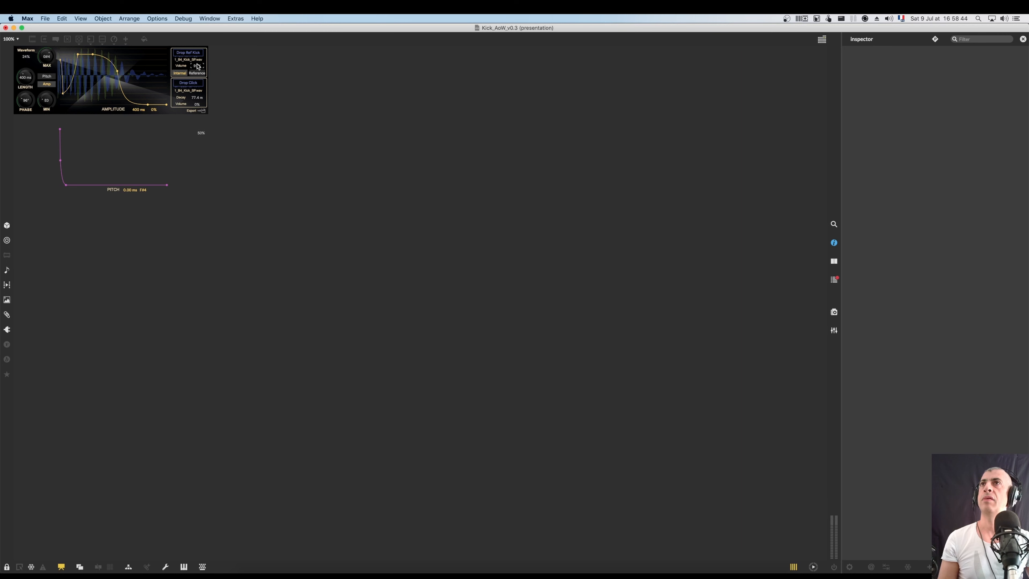
key(super+e)
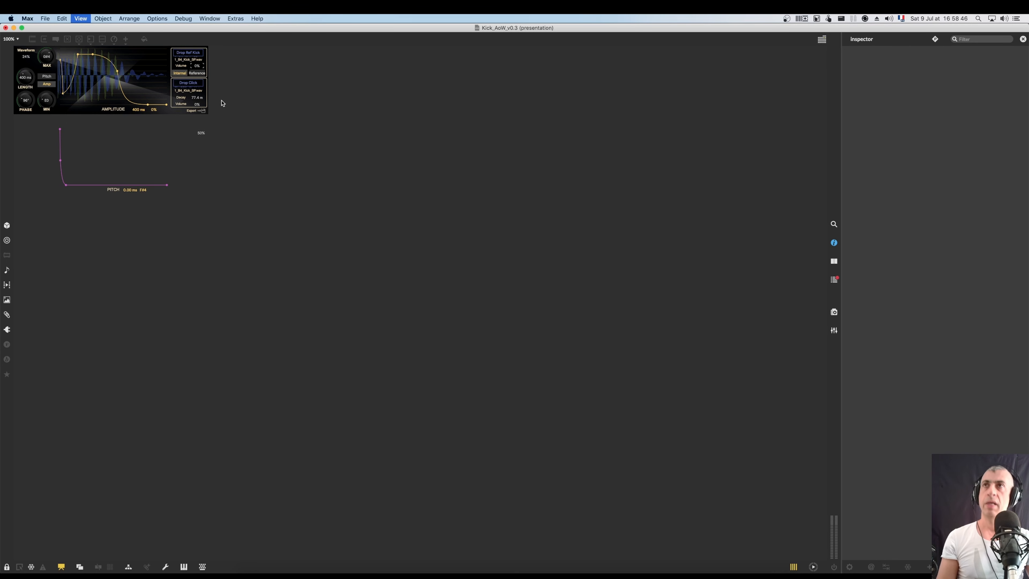
click(199, 67)
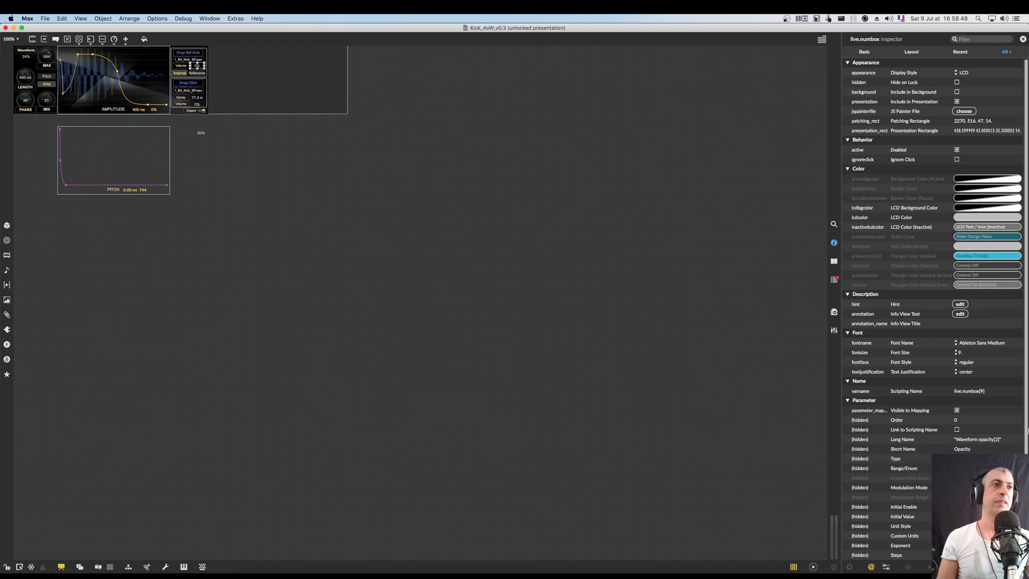
click(958, 516)
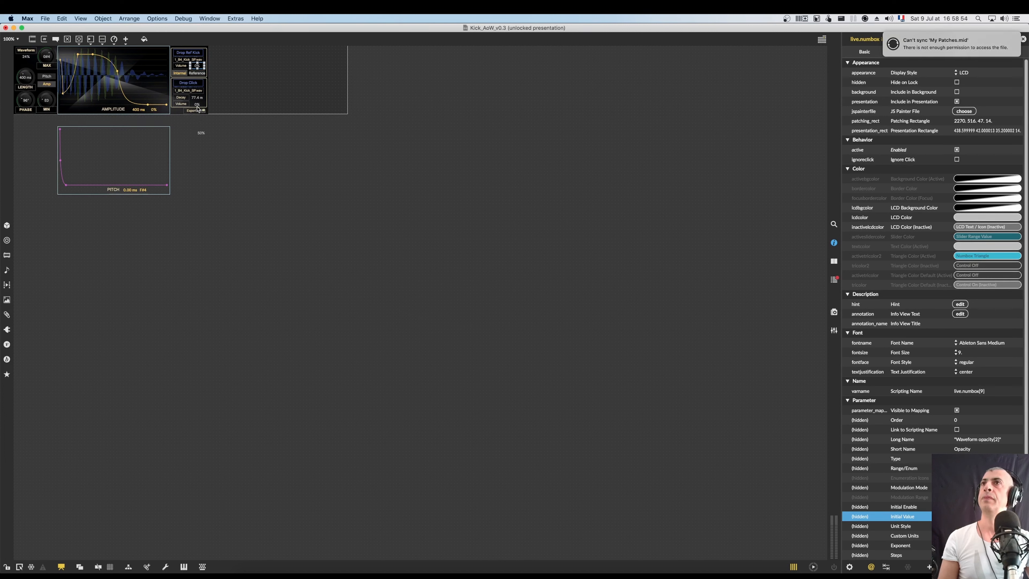
Send the panel framing the Drop Click section to the back
click(196, 99)
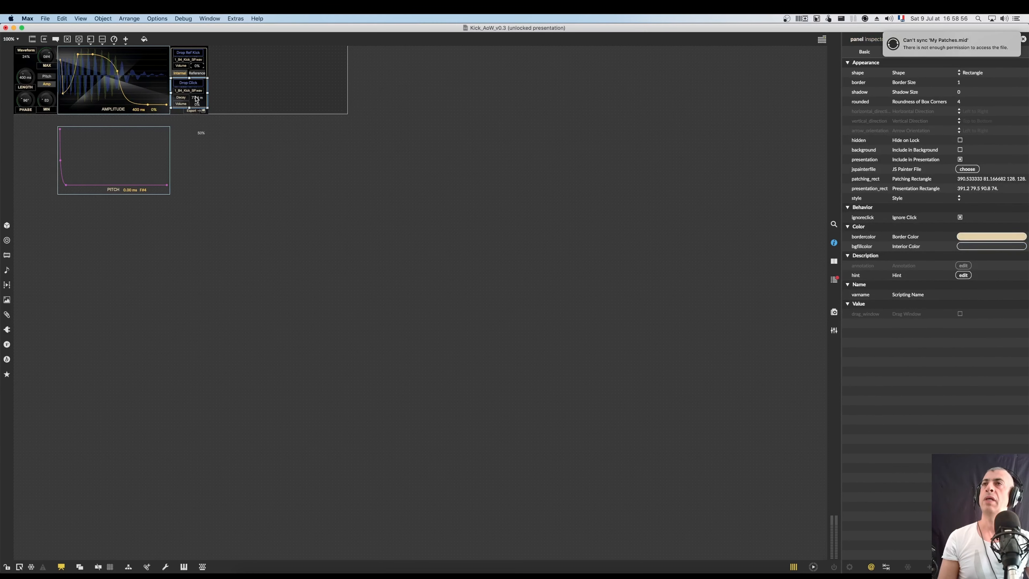
right_click(206, 88)
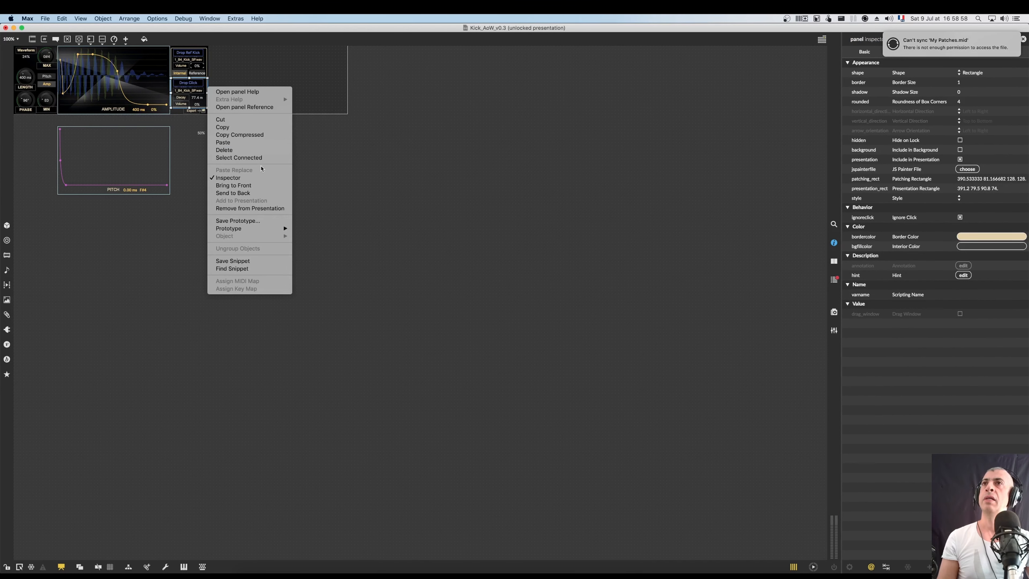
click(256, 192)
click(262, 191)
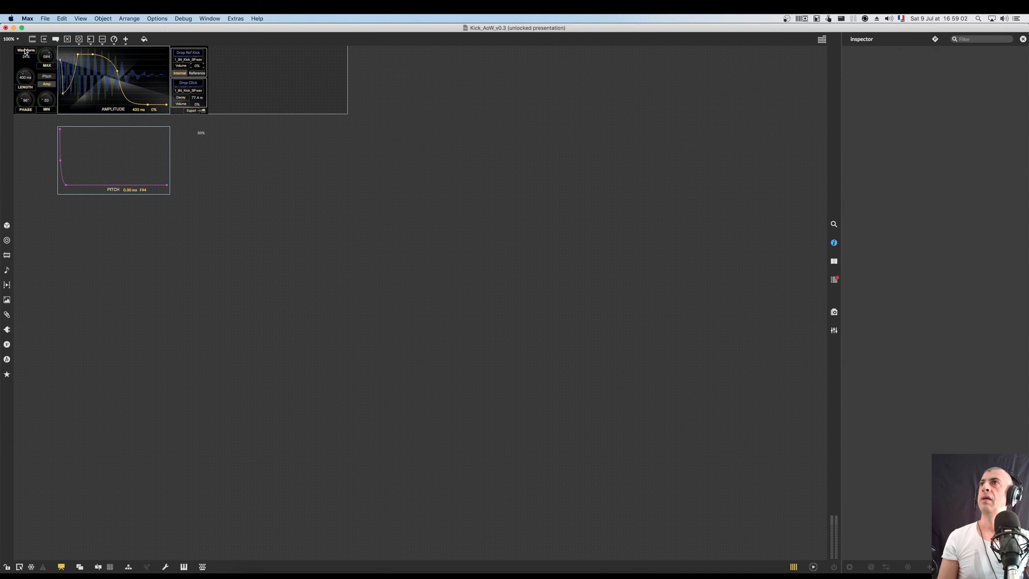
Duplicate the Waveform label just below the 24% number box and retitle the upper label Show
mouse_move(23, 53)
mouse_down()
mouse_move(23, 68)
mouse_move(28, 51)
mouse_up()
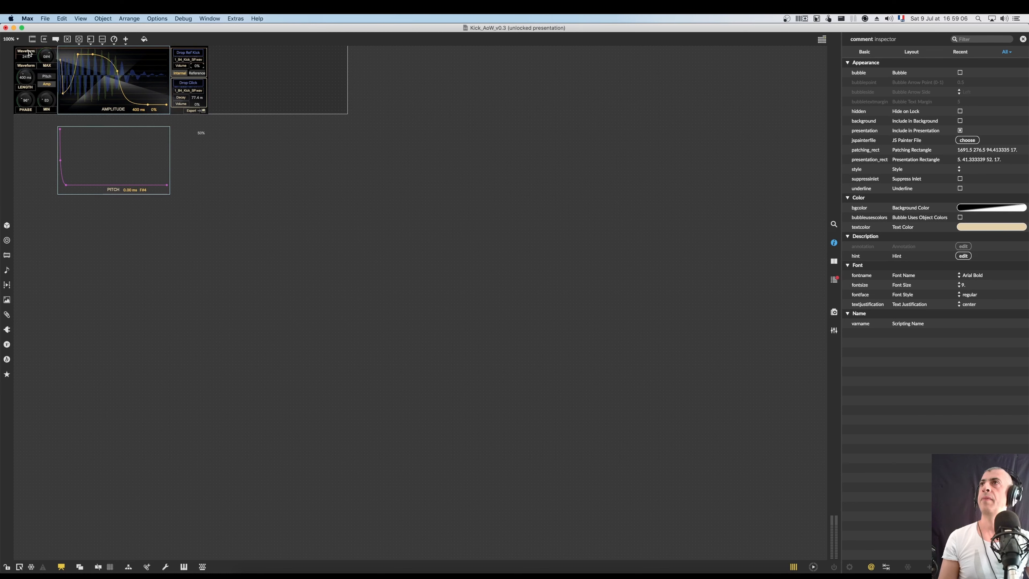
double_click(29, 52)
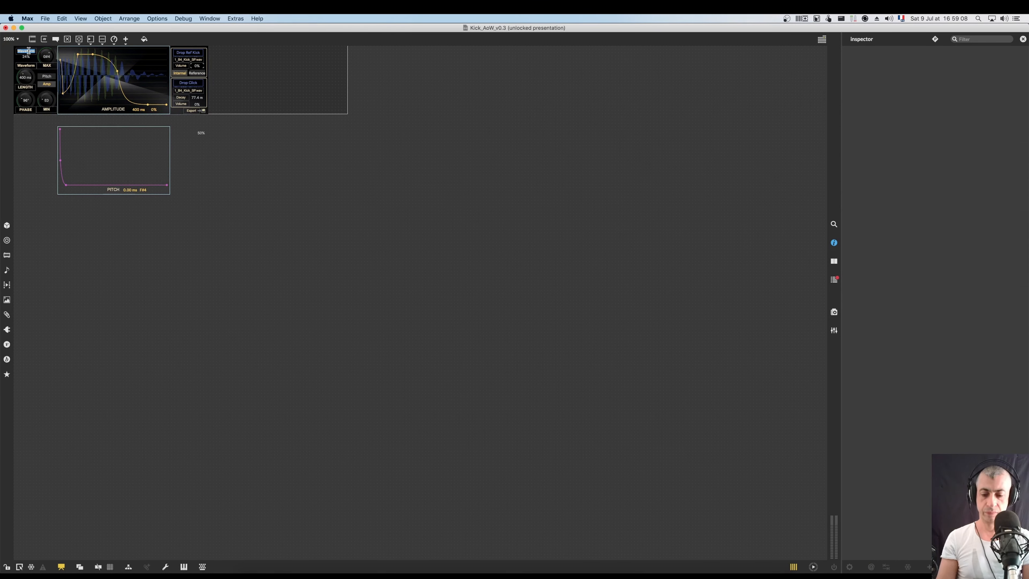
text(Show)
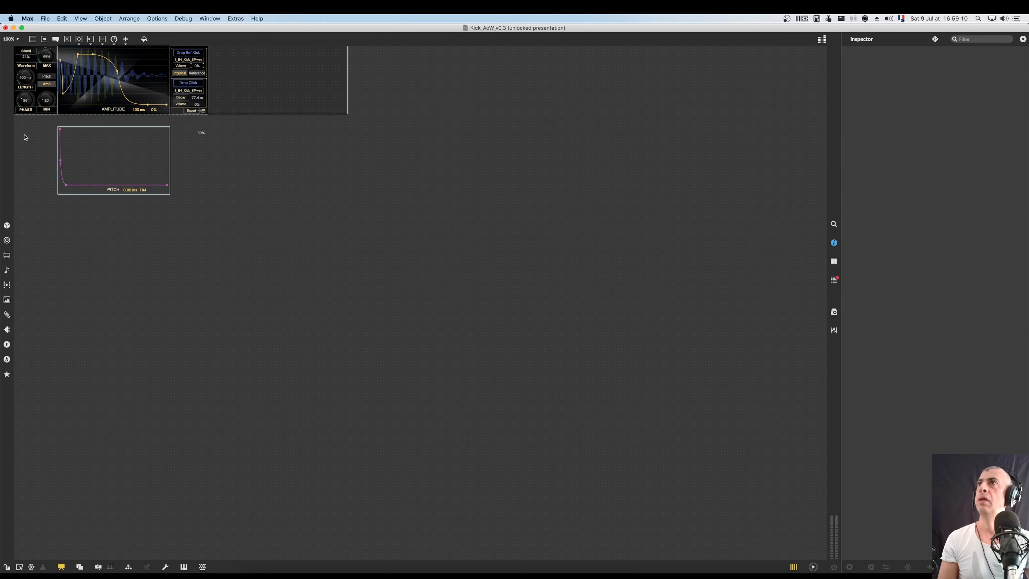
Move the 24% number box down to the lower Waveform label and set that label's font to Arial
drag(26, 56, 27, 63)
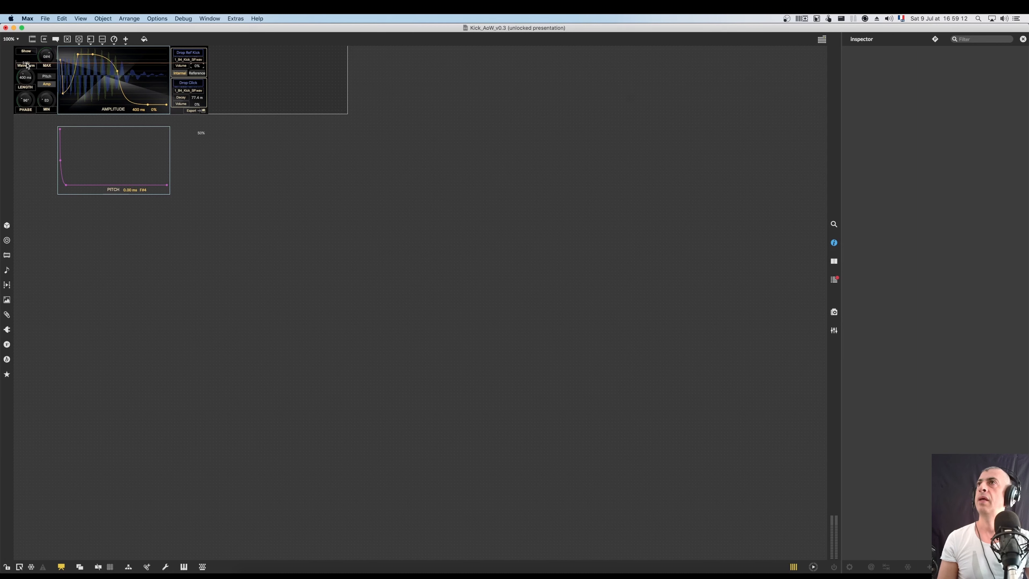
click(26, 65)
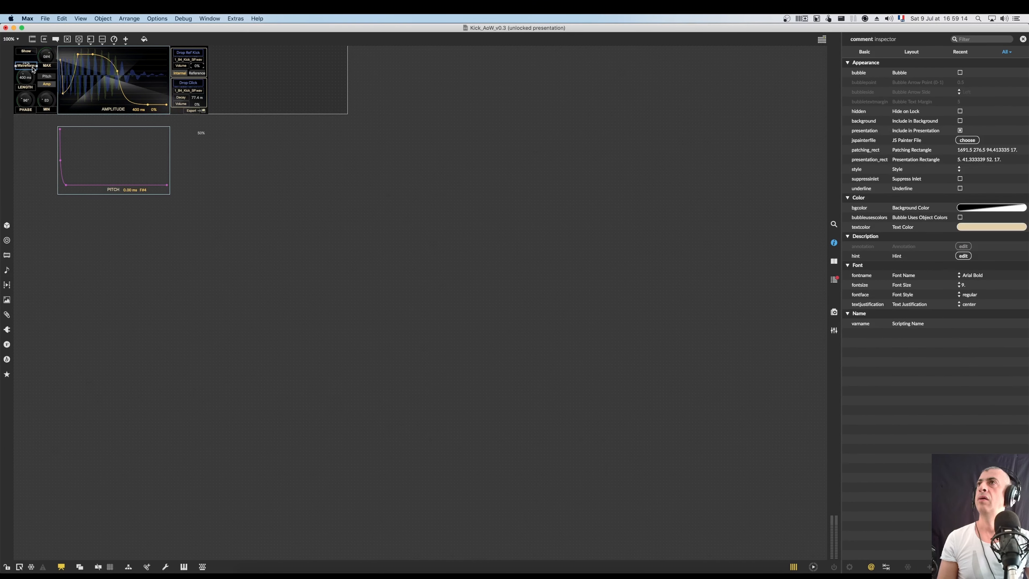
click(977, 276)
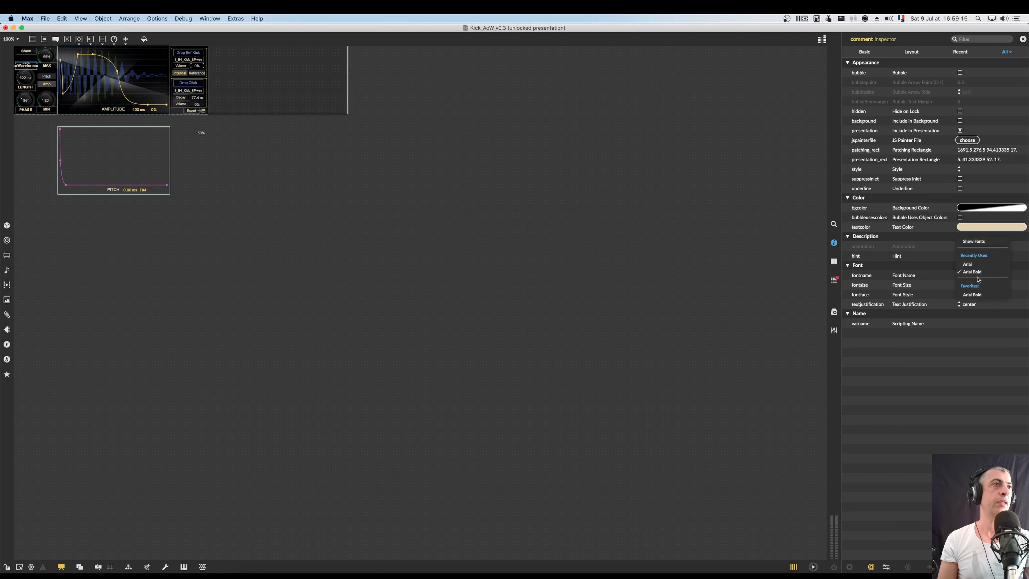
click(972, 265)
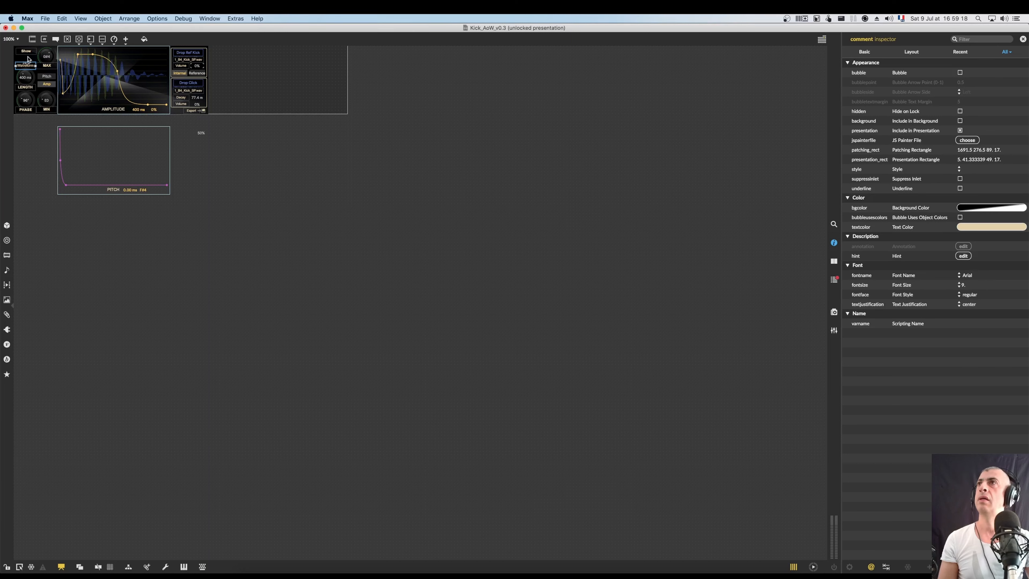
Duplicate the Arial Waveform label and change the lower copy's text to Reference
drag(30, 67, 27, 68)
double_click(27, 67)
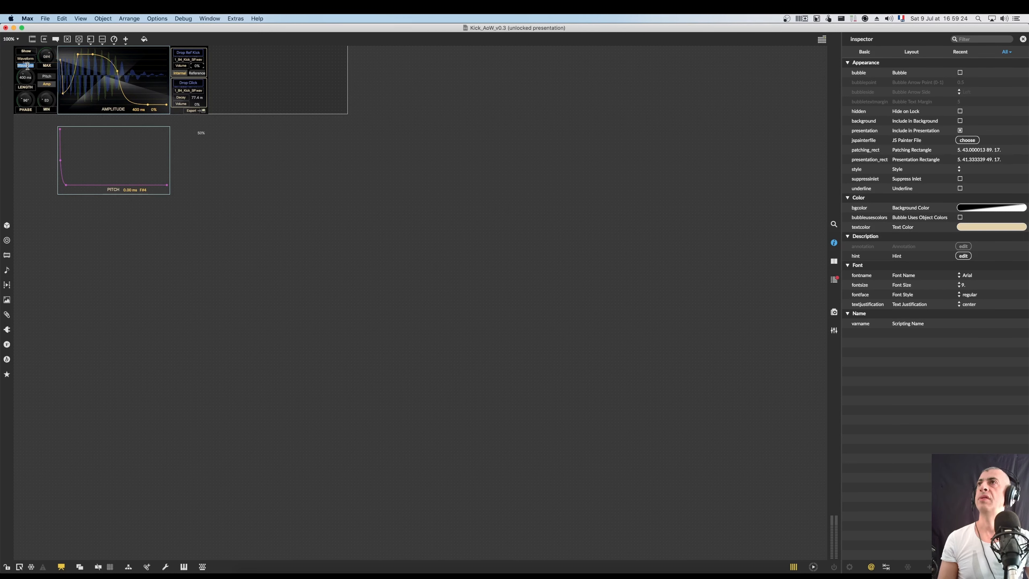
key(BackSpace)
text(Refe)
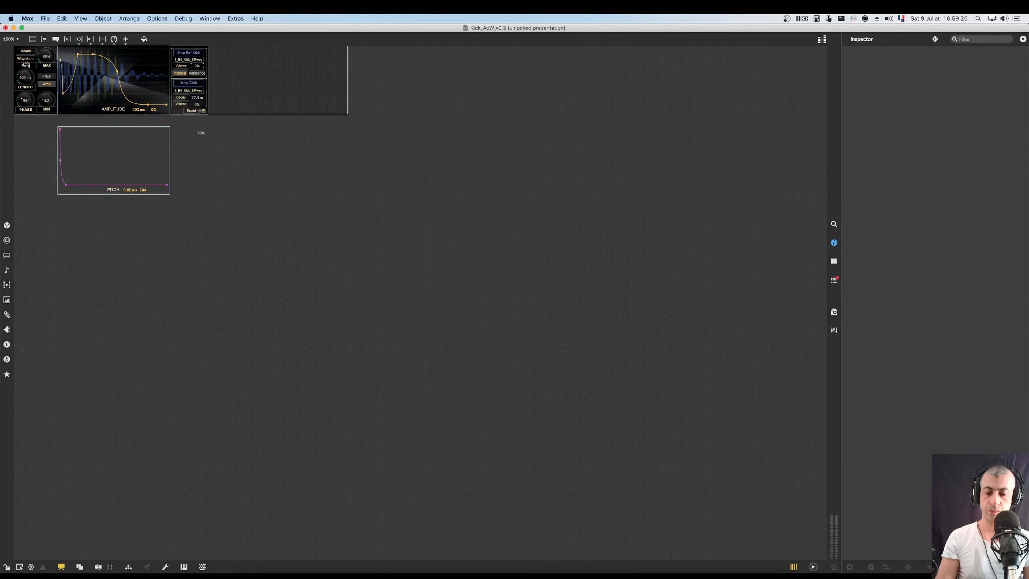
text(renc)
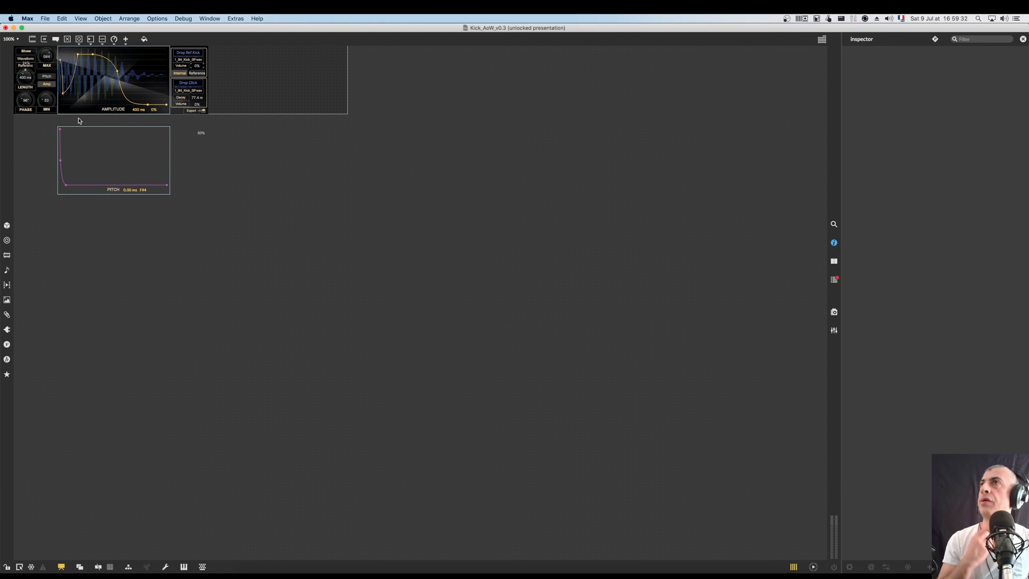
Nudge the Show label and the Waveform label up to make room in the dial column
click(29, 53)
key(Up)
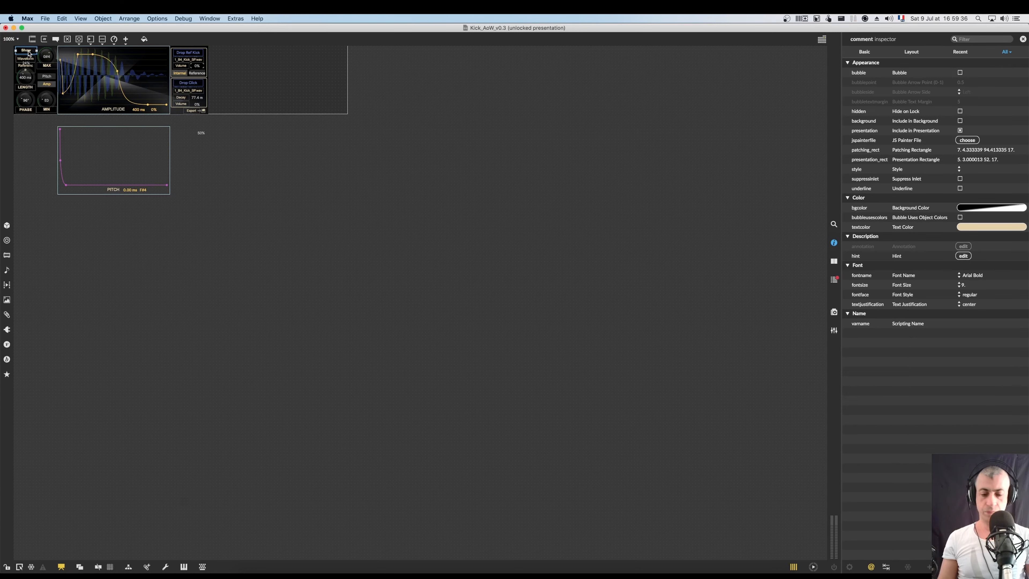
key(super+equal)
key(super+equal)
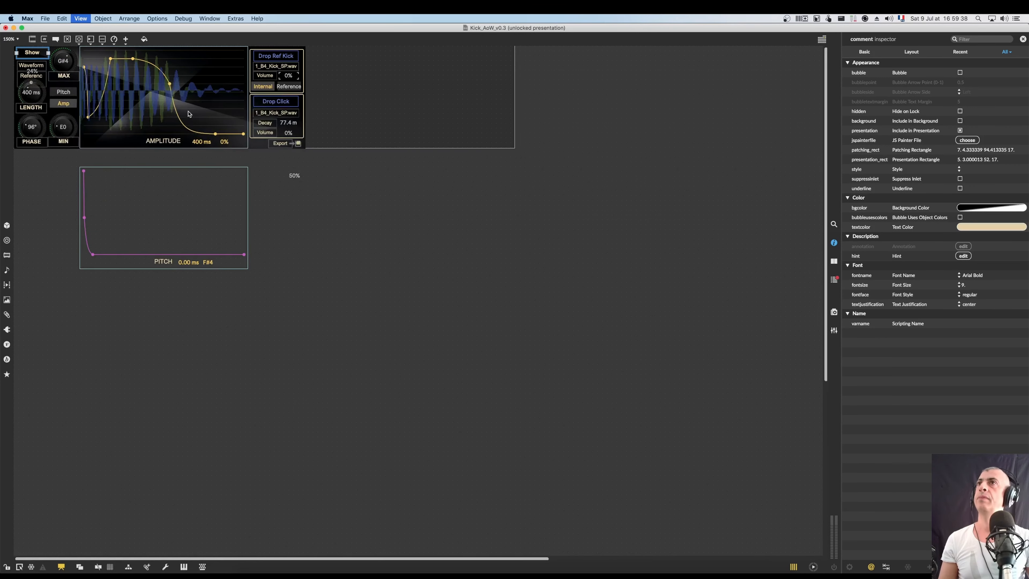
click(34, 67)
key(Up)
key(Up)
key(Up)
key(Up)
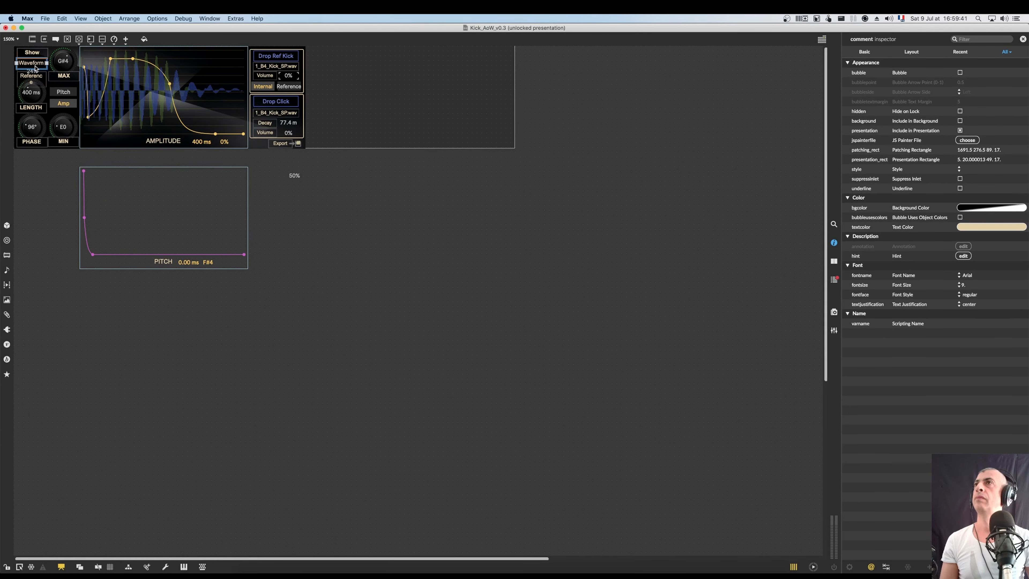
Widen the 24% number box, the Waveform label and the Reference label to fill the column, with Reference fitting on one line
drag(33, 72, 48, 68)
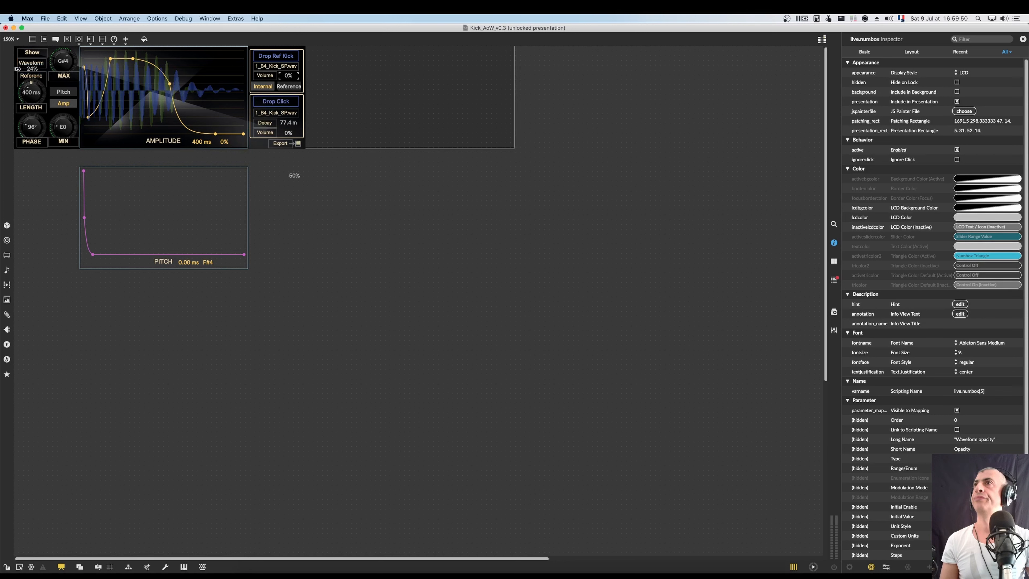
click(46, 62)
drag(46, 62, 48, 76)
click(31, 78)
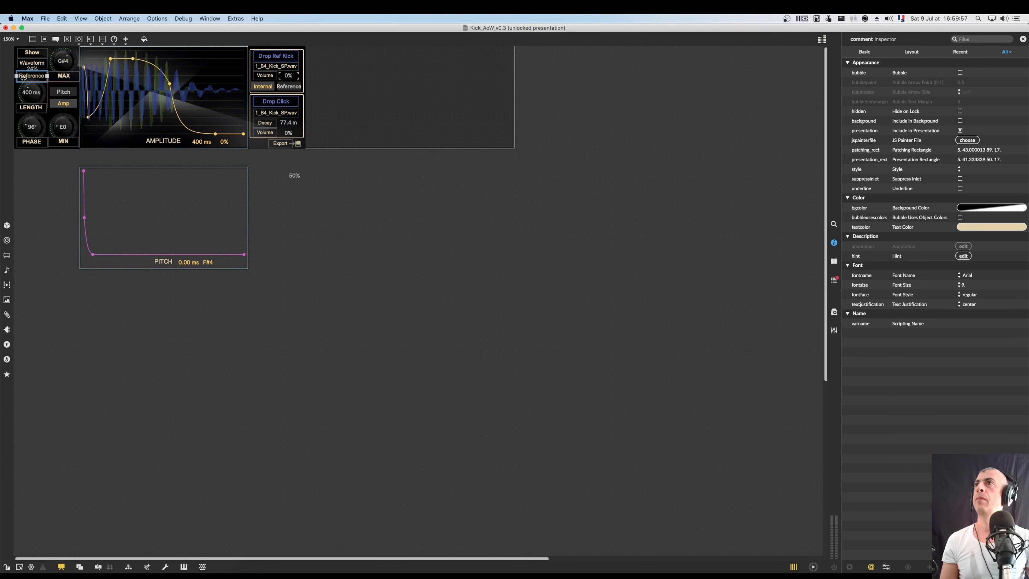
Nudge the PHASE and MIN dials together with their labels slightly down
click(297, 177)
drag(27, 164, 62, 135)
key(Down)
key(Down)
key(Down)
key(Down)
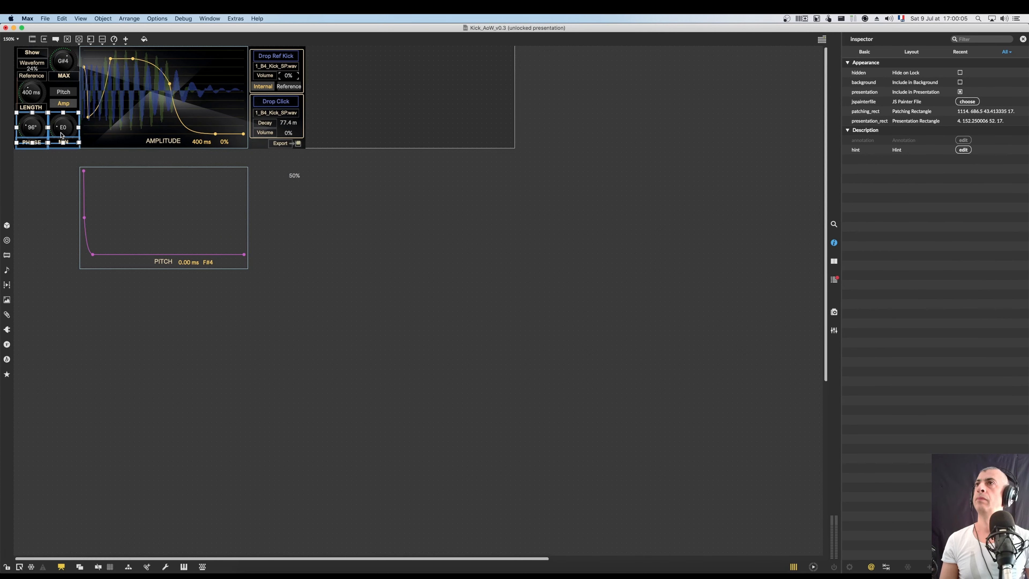
click(68, 171)
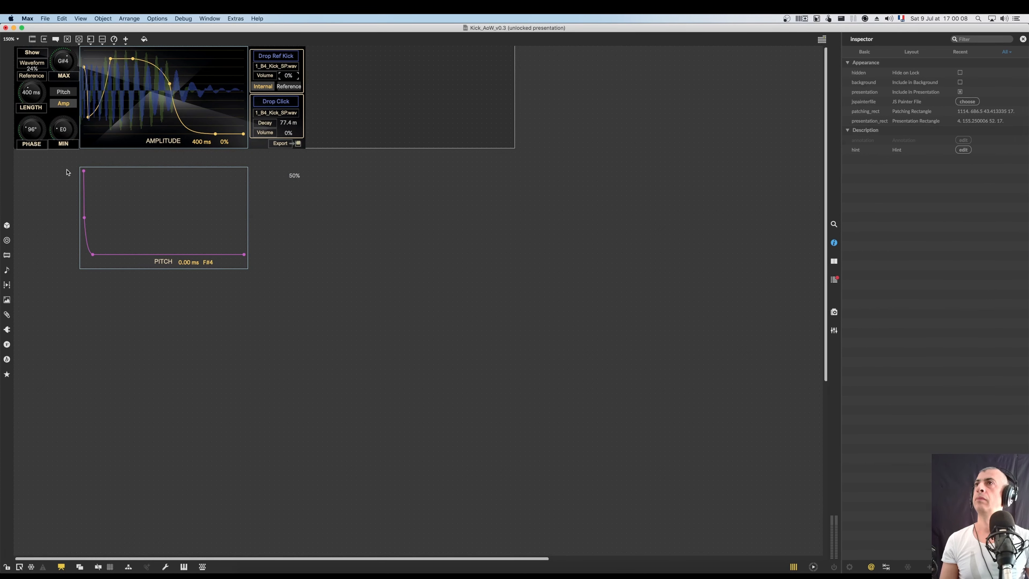
Align the PHASE and MIN labels by their top edges and shift the LENGTH dial with its label down
click(67, 146)
shift+click(35, 146)
right_click(36, 148)
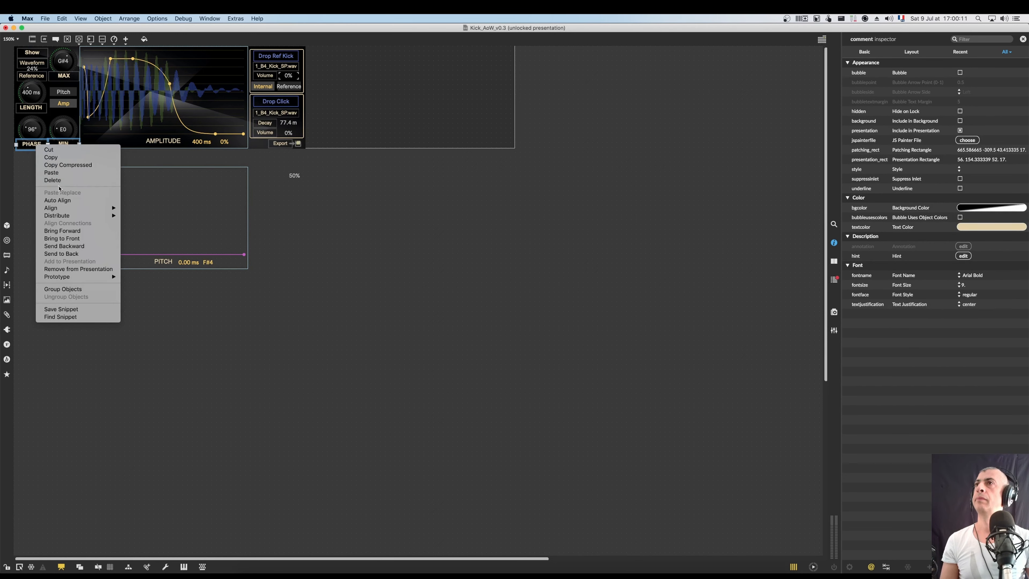
mouse_move(68, 208)
click(139, 235)
click(30, 193)
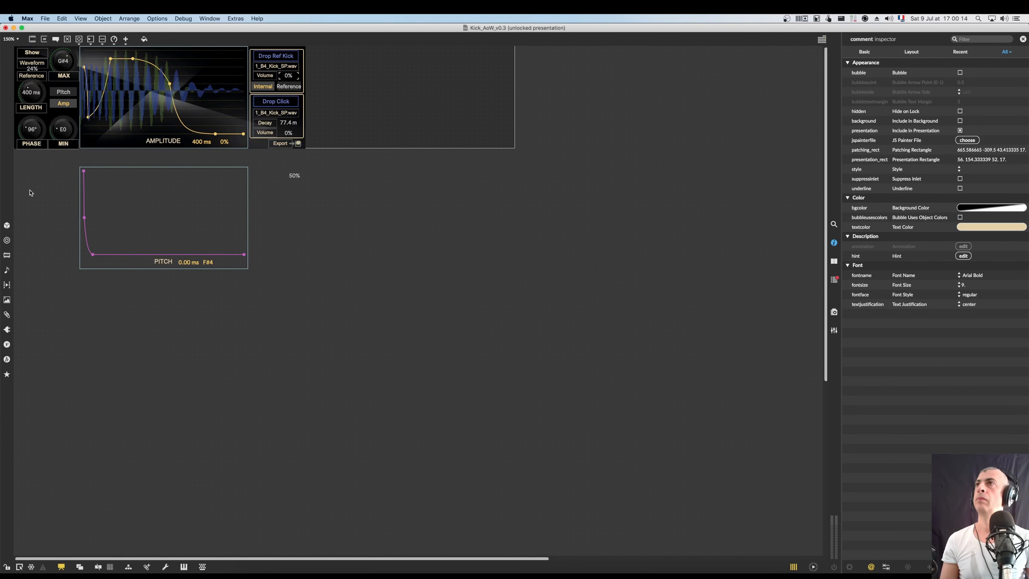
drag(15, 85, 42, 111)
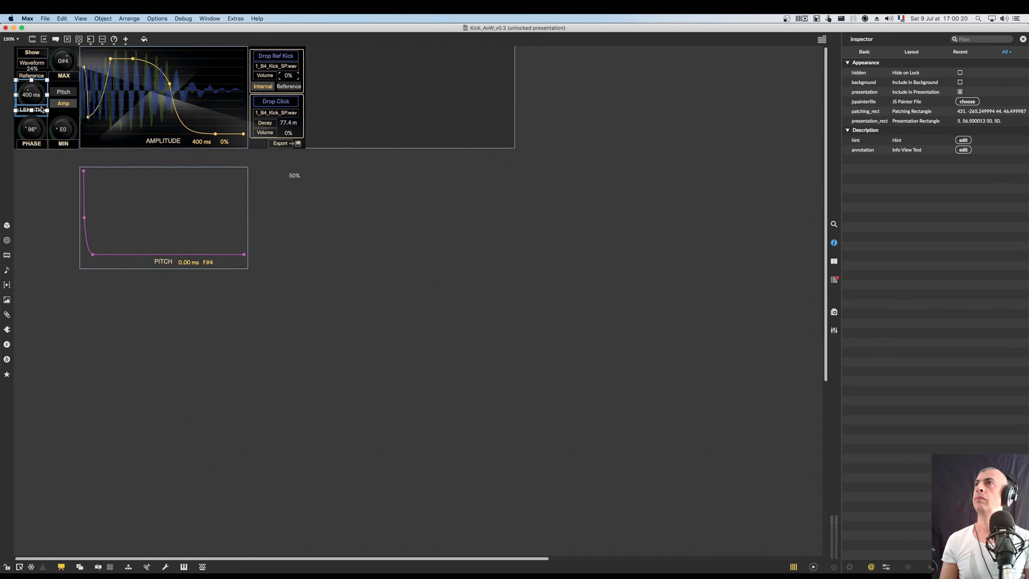
click(38, 170)
Tighten the Waveform label, 24% box and Reference label upward, and move the 50% number box beneath the Reference label
click(32, 62)
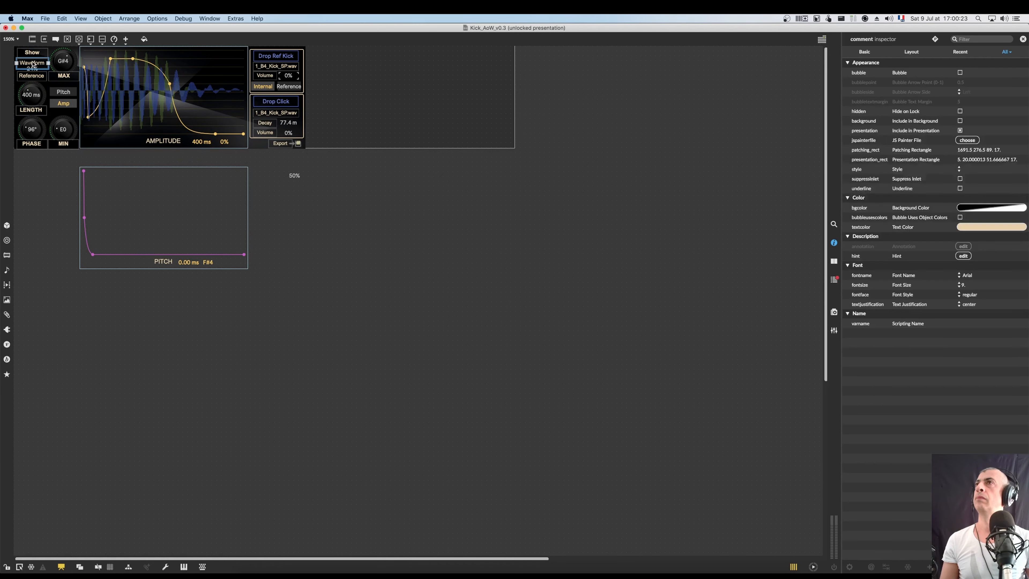
click(36, 52)
drag(35, 63, 36, 74)
click(35, 69)
click(36, 76)
drag(299, 180, 29, 81)
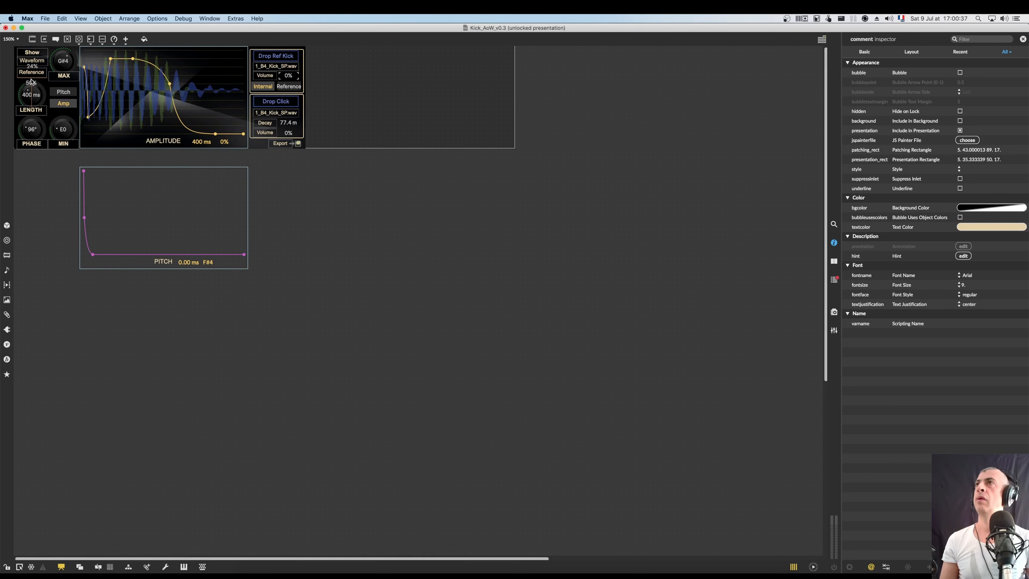
Seat the 50% number box directly under the Reference label and stretch it to the label's width of 50
click(32, 80)
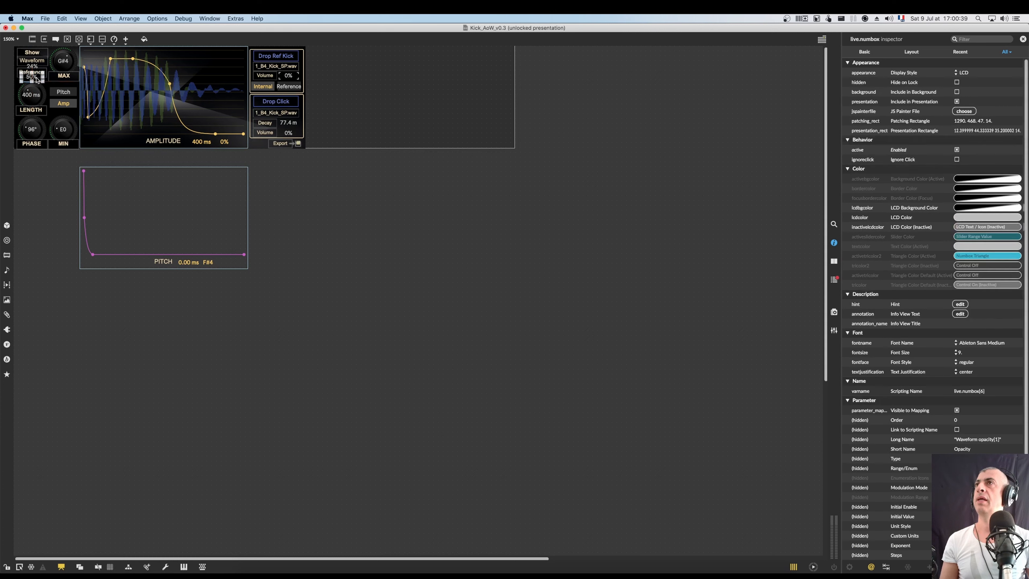
drag(43, 76, 43, 75)
click(45, 73)
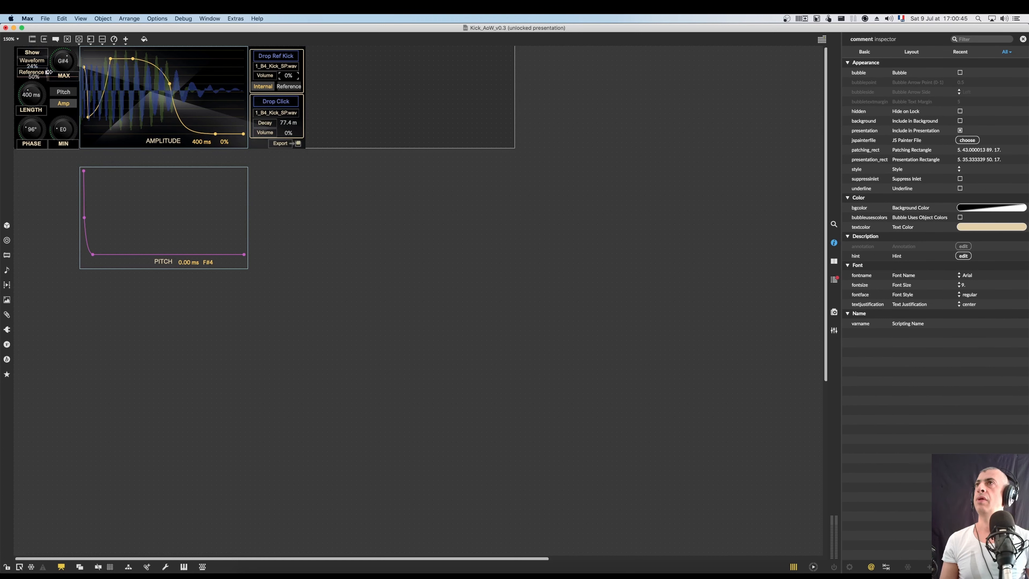
click(35, 74)
drag(17, 72, 17, 72)
click(35, 77)
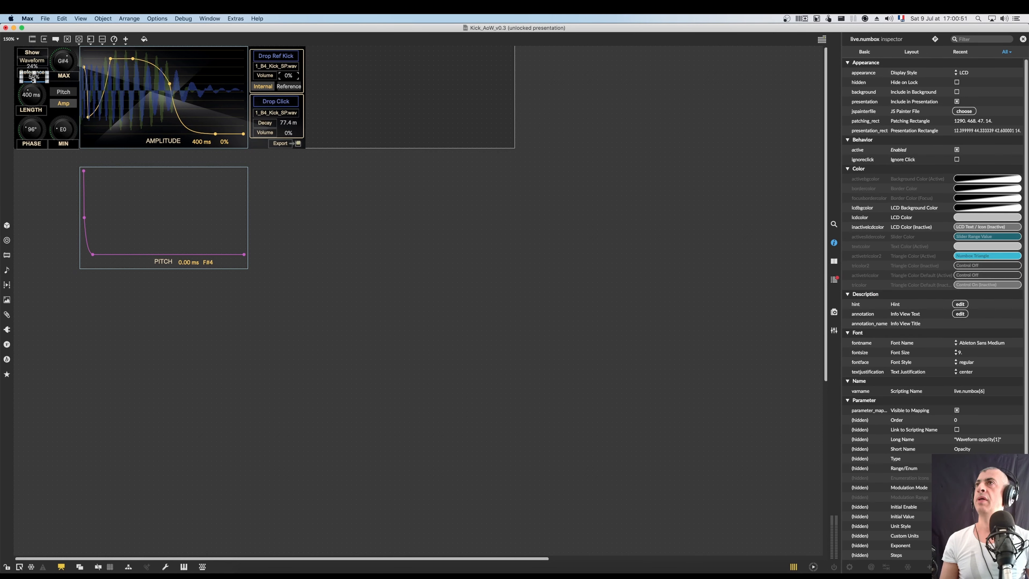
drag(21, 77, 18, 77)
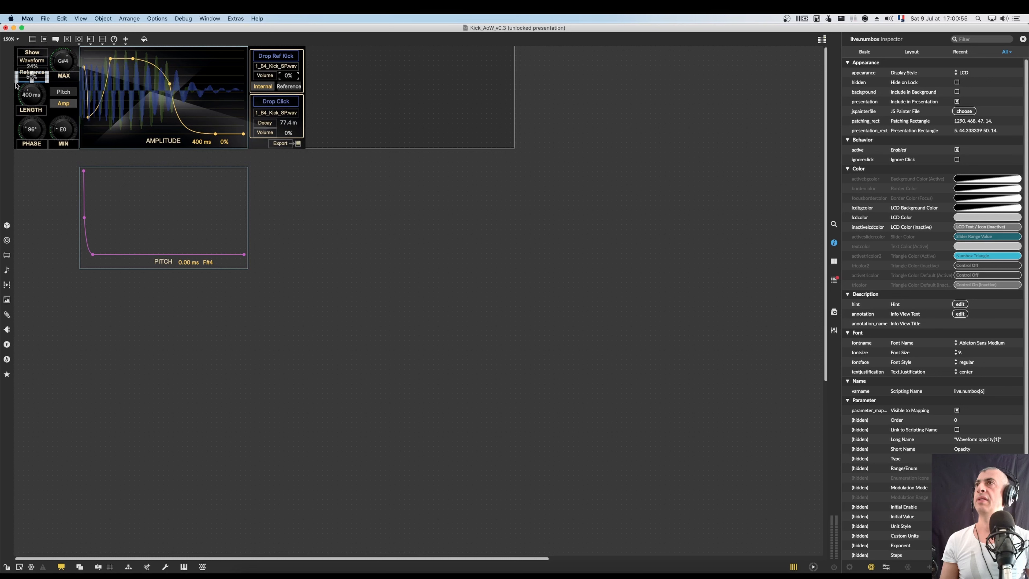
Move the Show, Waveform and Reference labels with their number boxes to empty canvas beside the PITCH display and align their left edges
drag(15, 48, 450, 322)
click(458, 269)
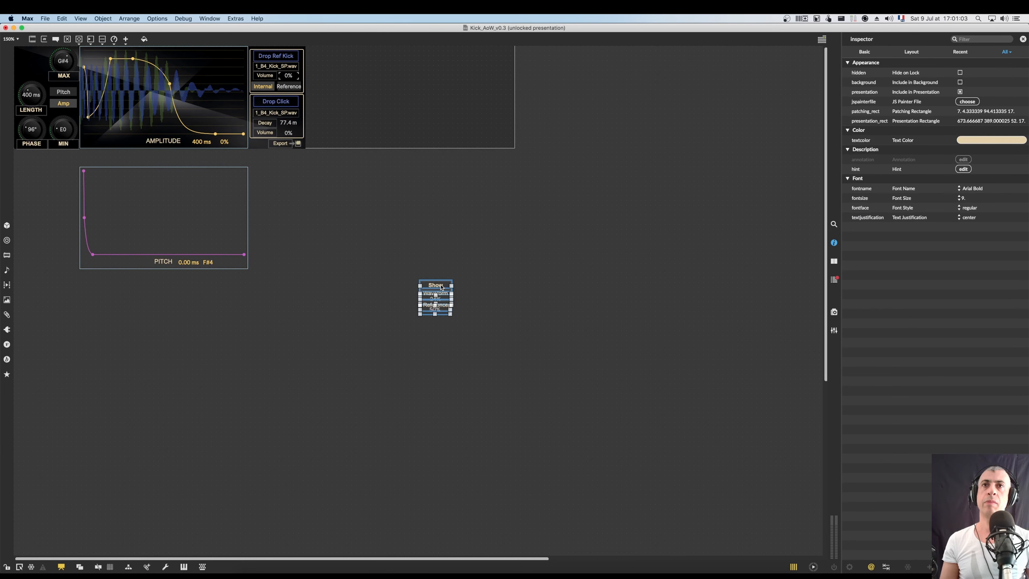
right_click(442, 288)
mouse_move(478, 346)
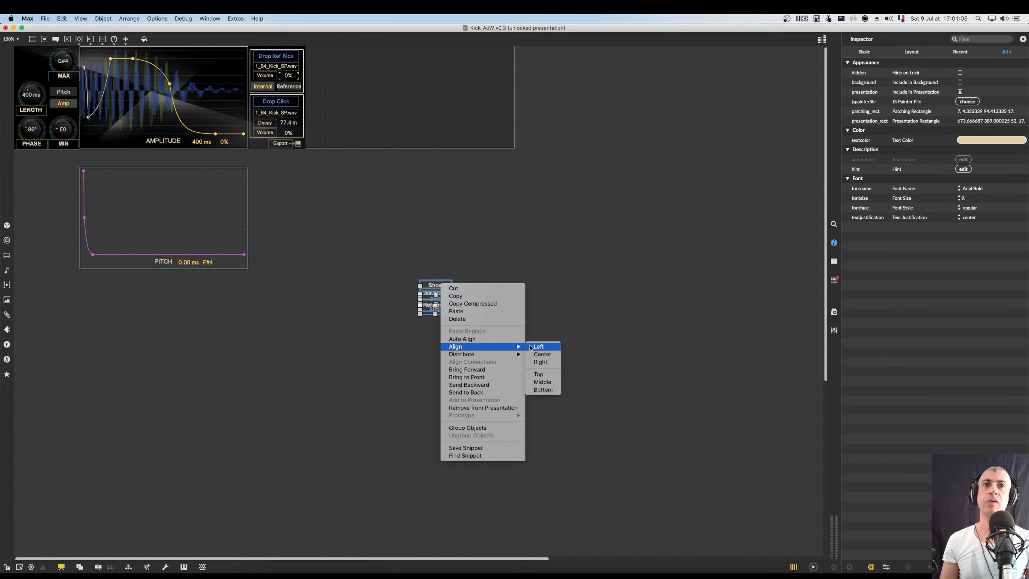
click(523, 271)
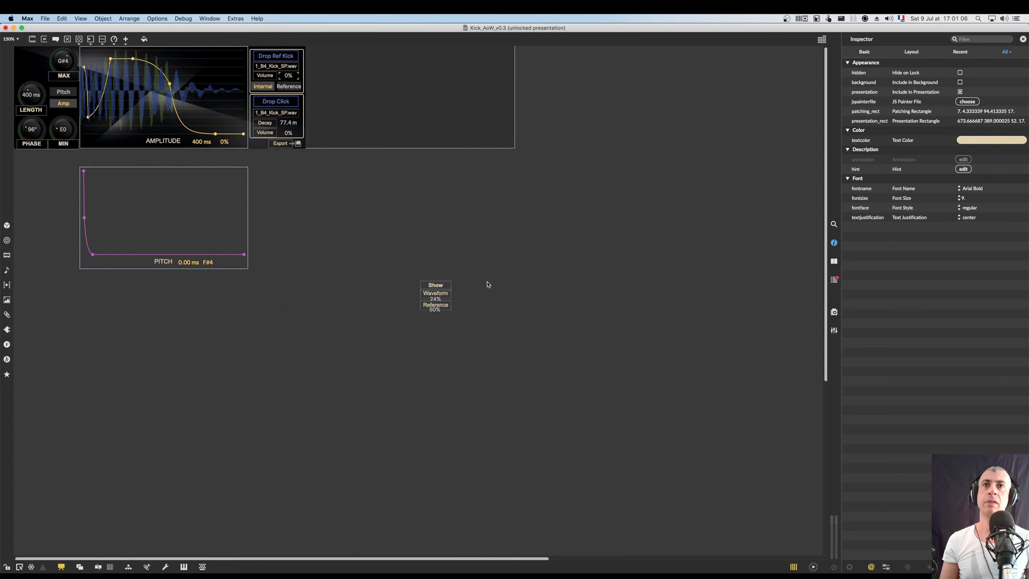
Shift the Reference label and its 50% number box down together by 10 pixels, away from the 24% box
click(449, 295)
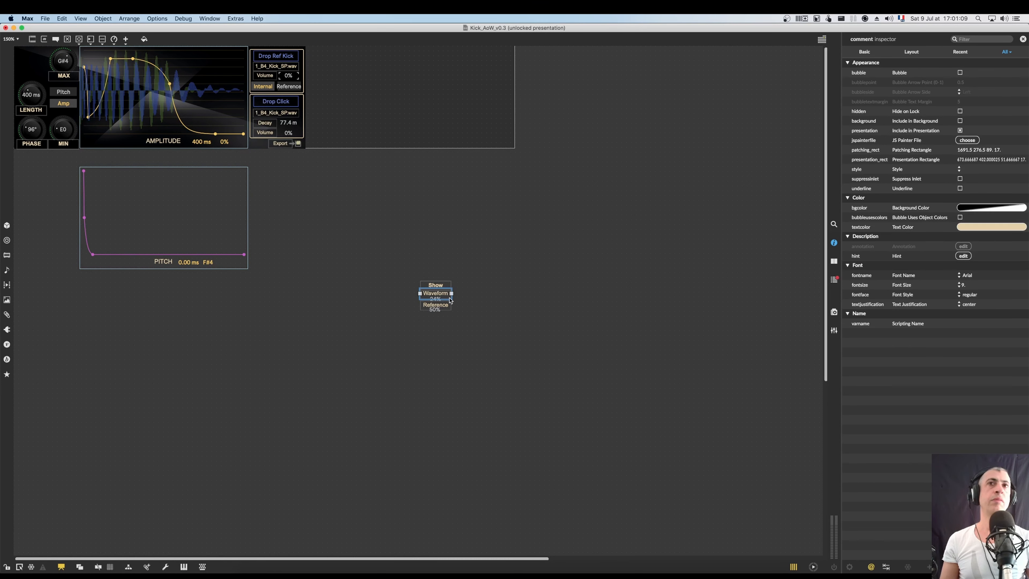
click(440, 305)
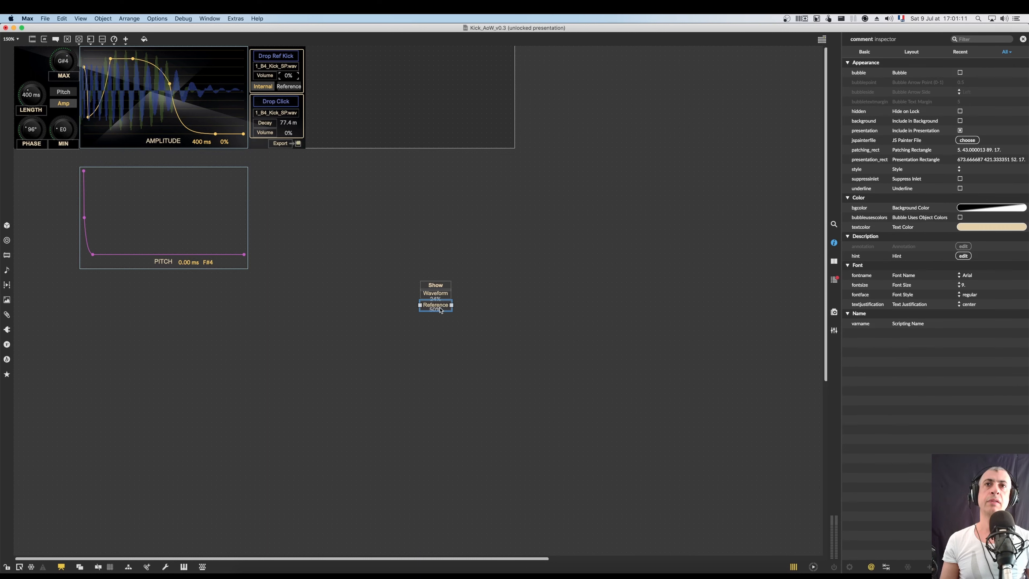
click(445, 307)
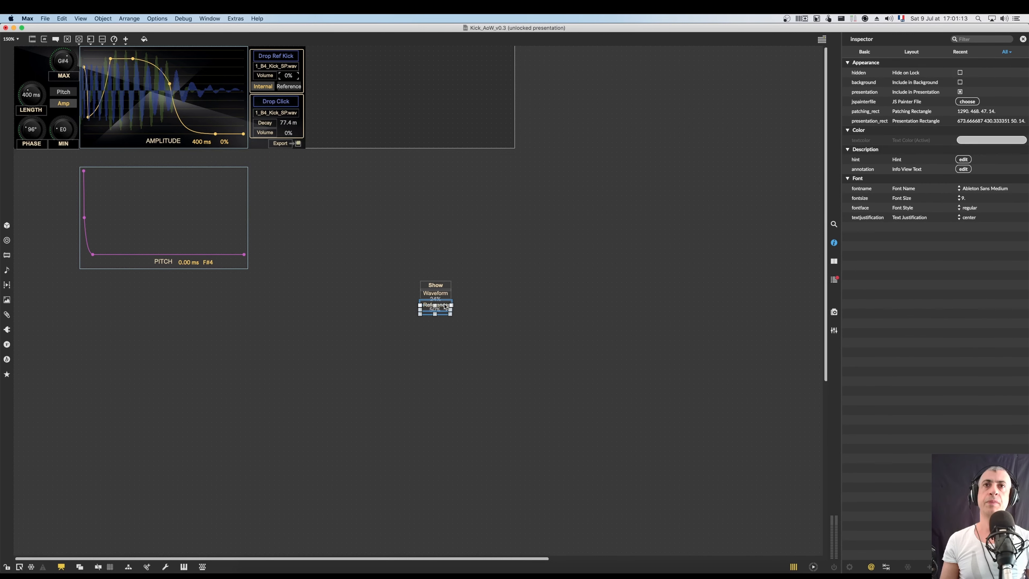
key(Down)
key(Down)
key(Down)
key(Down)
key(Down)
key(Down)
key(Down)
key(Down)
key(Down)
key(Down)
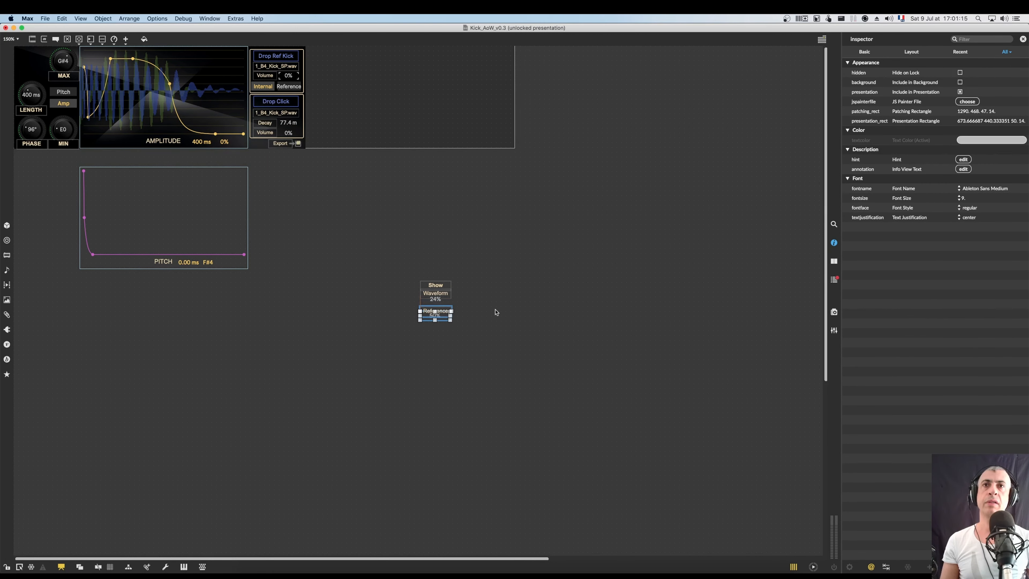
Nudge only the 50% number box down 8 pixels so it sits clear of the Reference label
click(504, 311)
click(435, 311)
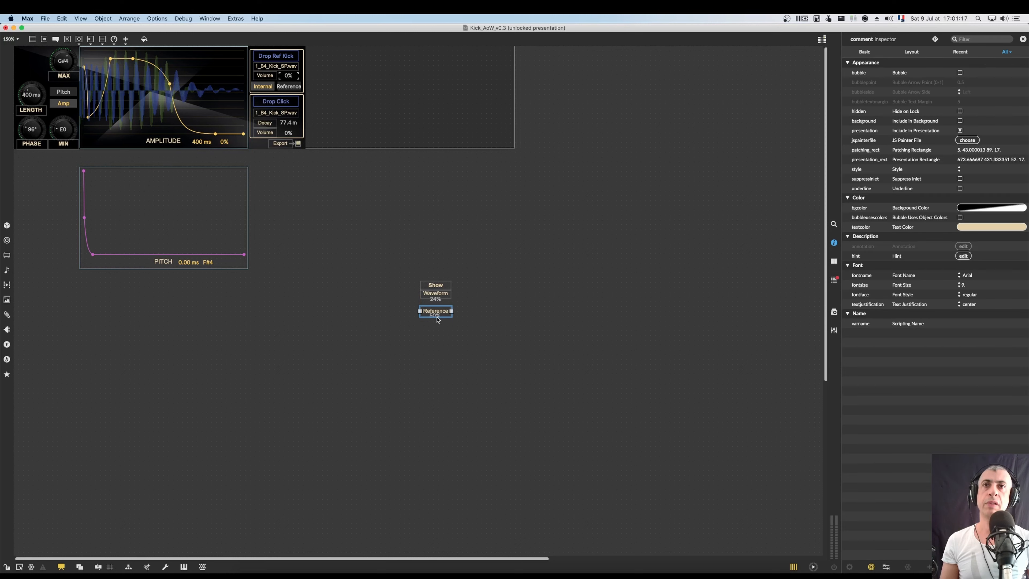
click(435, 311)
click(436, 320)
click(437, 317)
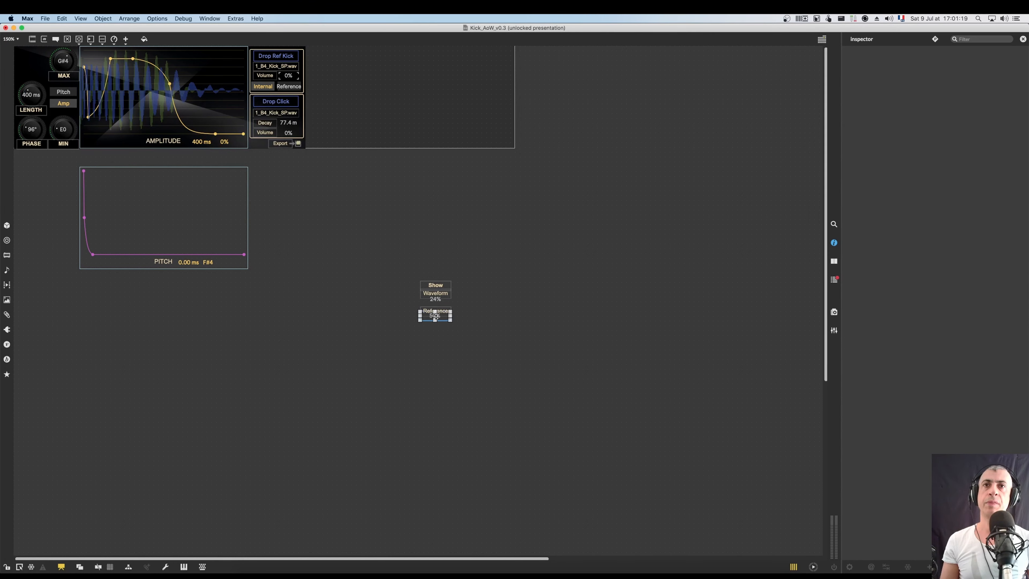
key(Down)
key(Down)
key(Down)
key(Down)
key(Down)
key(Down)
key(Down)
key(Down)
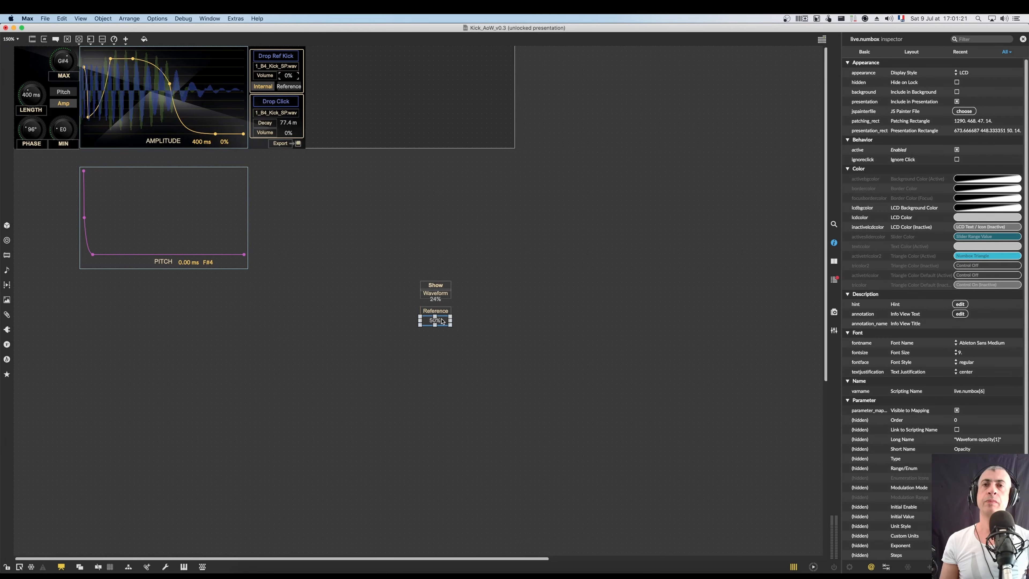
Distribute the five Show section objects evenly in the vertical direction
drag(402, 262, 439, 340)
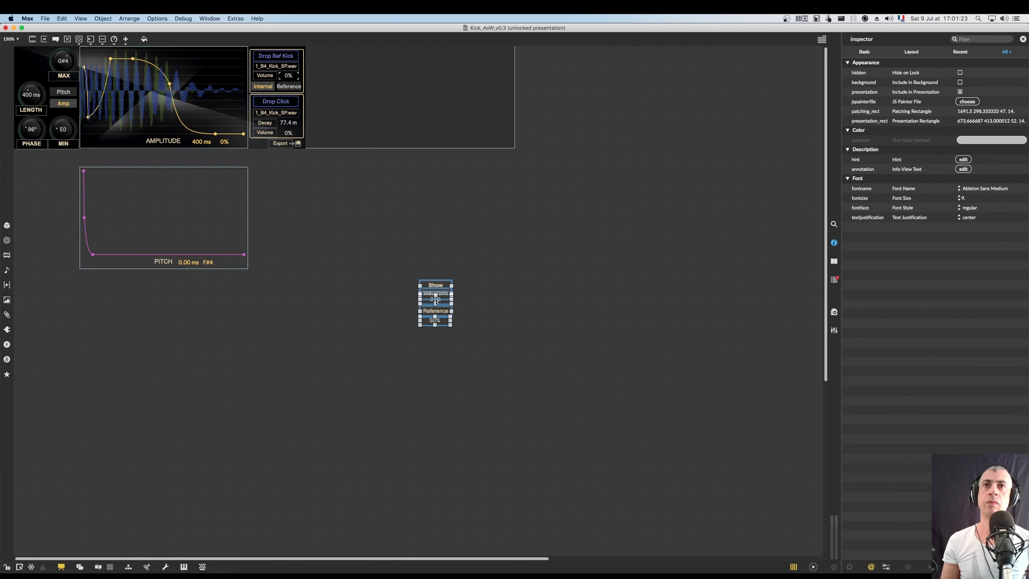
right_click(441, 286)
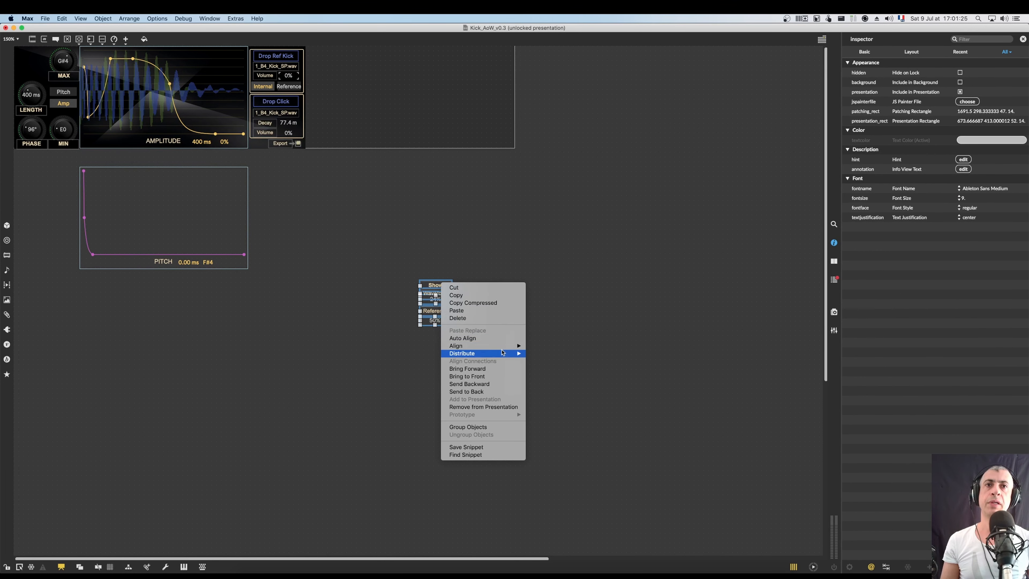
mouse_move(503, 353)
click(542, 361)
click(456, 350)
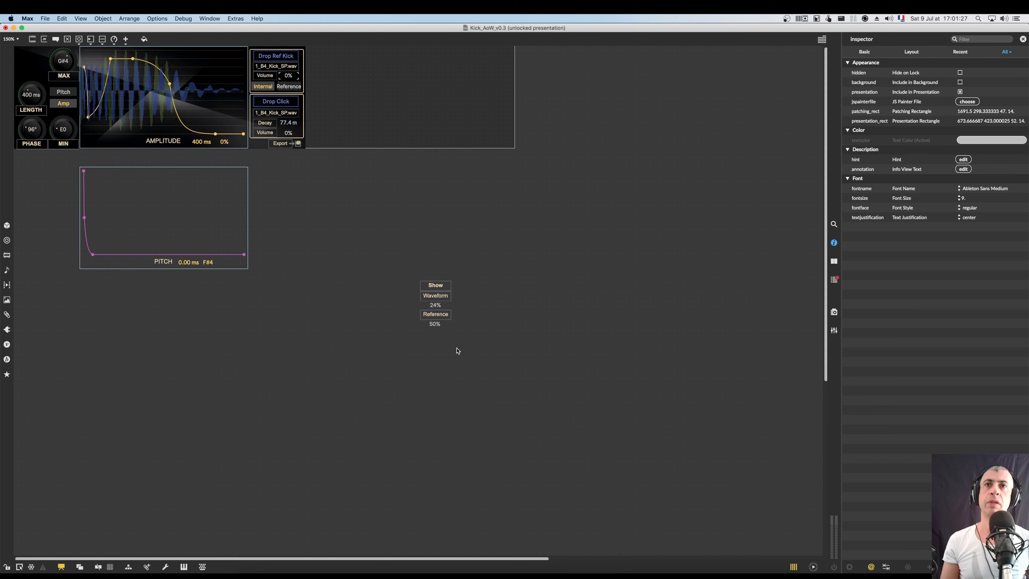
Align the evenly spaced Show section objects by their left edges
drag(392, 267, 445, 344)
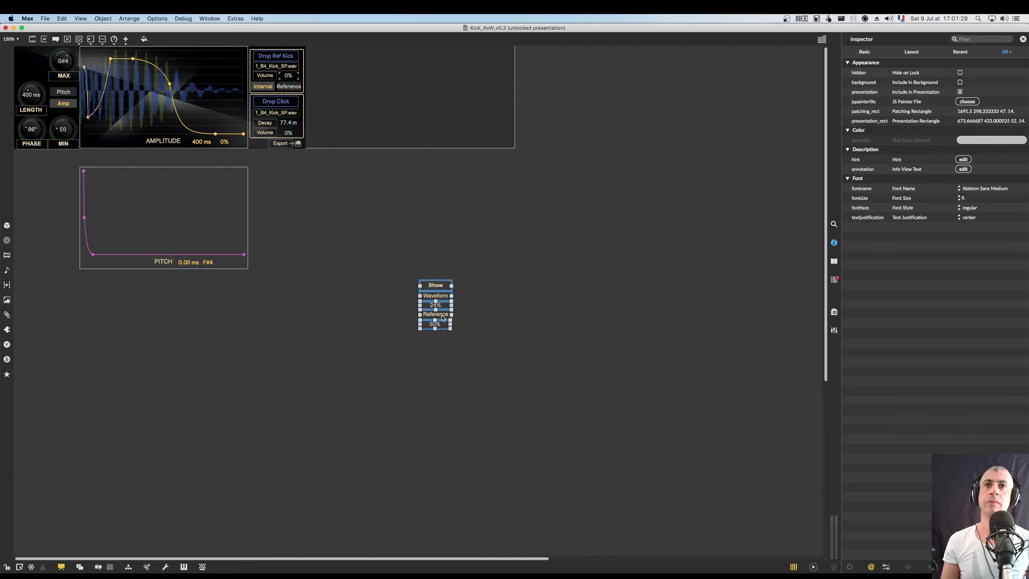
right_click(442, 317)
mouse_move(506, 377)
click(539, 376)
click(483, 335)
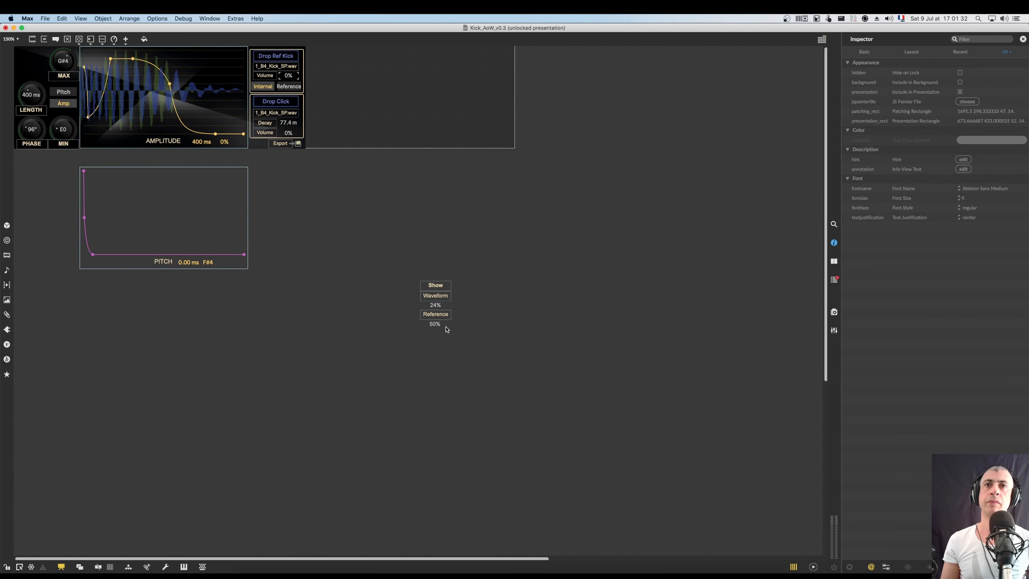
Widen the 50% number box to 52 so it matches the width of the Reference label above it
click(446, 324)
drag(450, 324, 451, 324)
click(436, 314)
drag(402, 272, 462, 360)
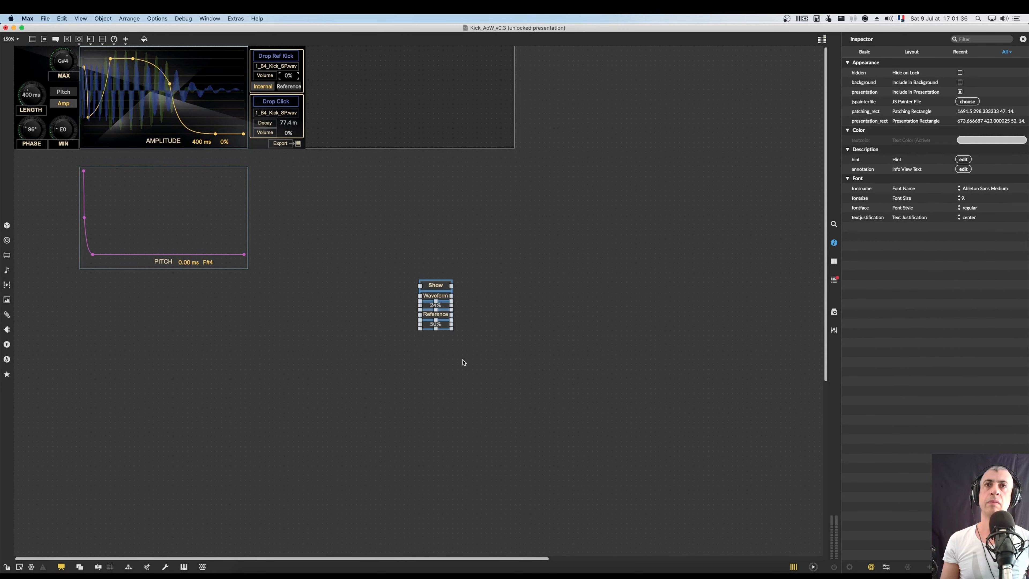
click(487, 295)
Set the font size of the Waveform and Reference labels to 8
click(436, 297)
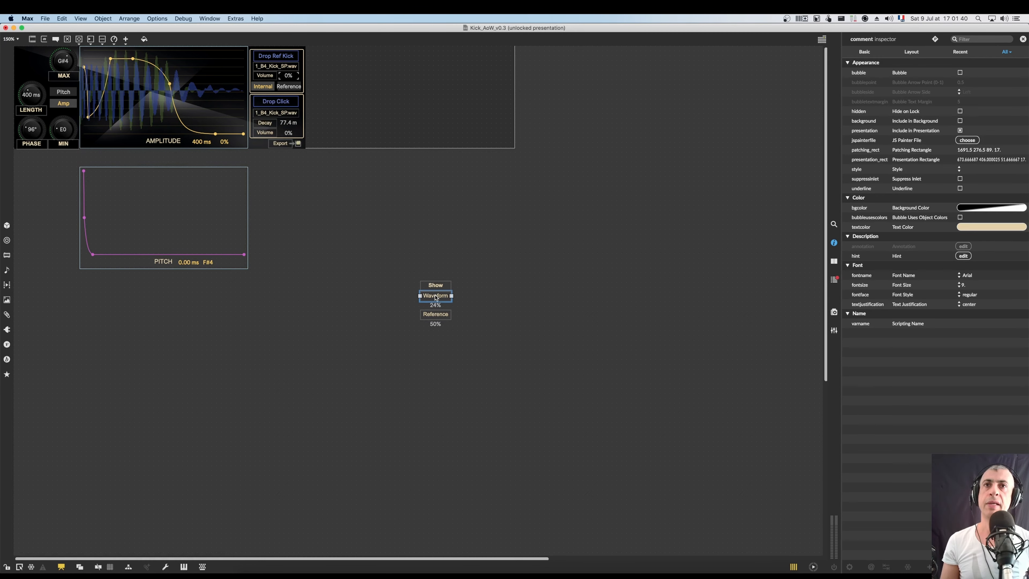
click(960, 285)
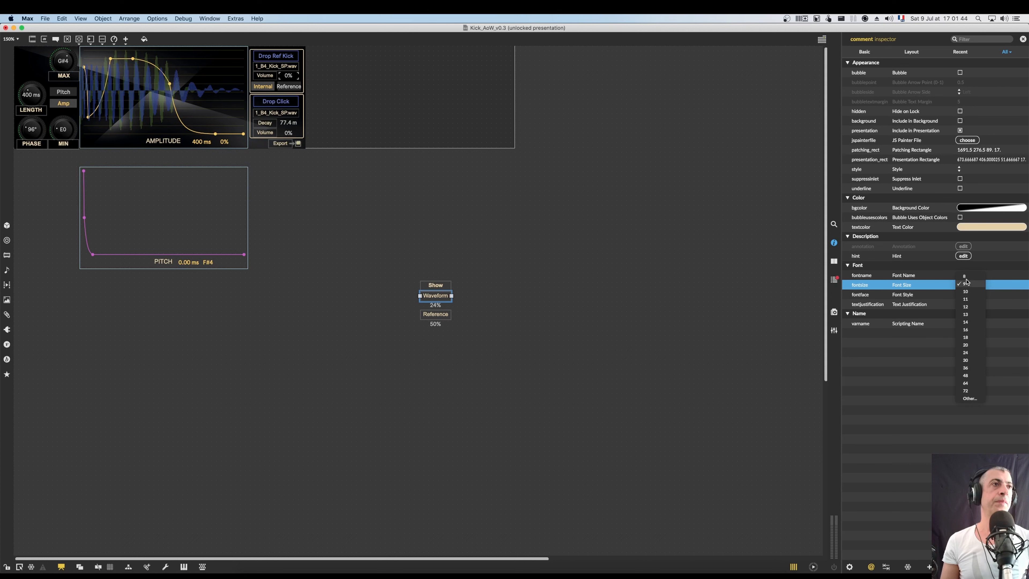
click(965, 277)
click(433, 312)
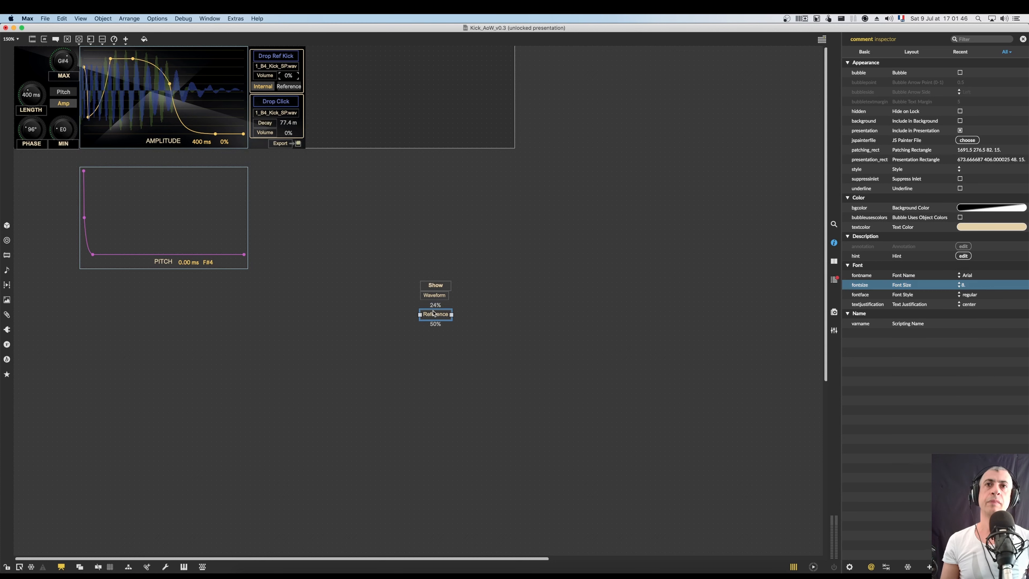
click(433, 313)
click(555, 323)
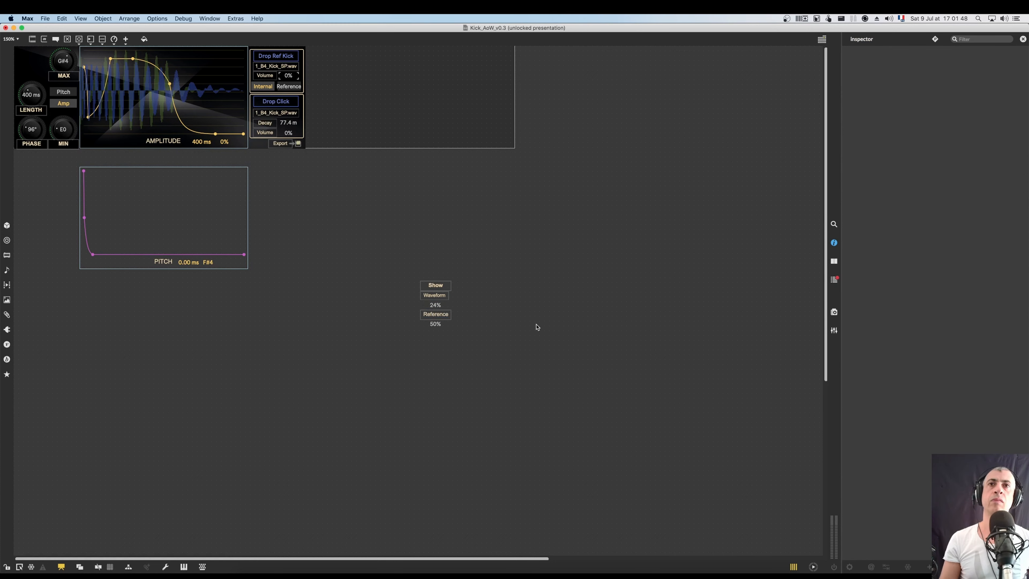
click(444, 319)
click(960, 285)
click(965, 277)
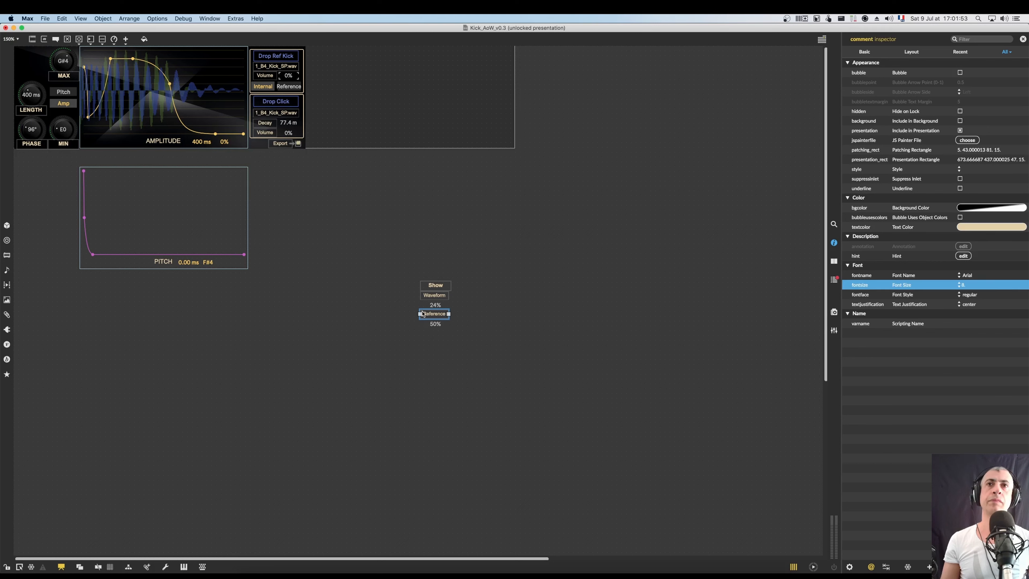
Nudge the 50% number box up 8 pixels, closer to the Reference label
drag(410, 269, 454, 339)
click(448, 336)
click(436, 324)
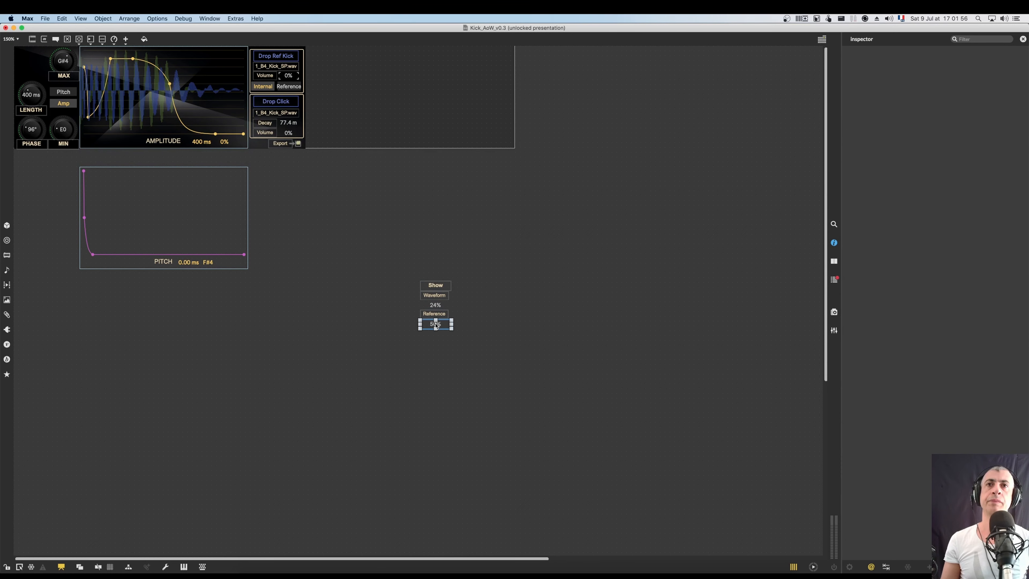
key(Up)
key(Up)
key(Up)
key(Up)
key(Up)
key(Up)
key(Up)
key(Up)
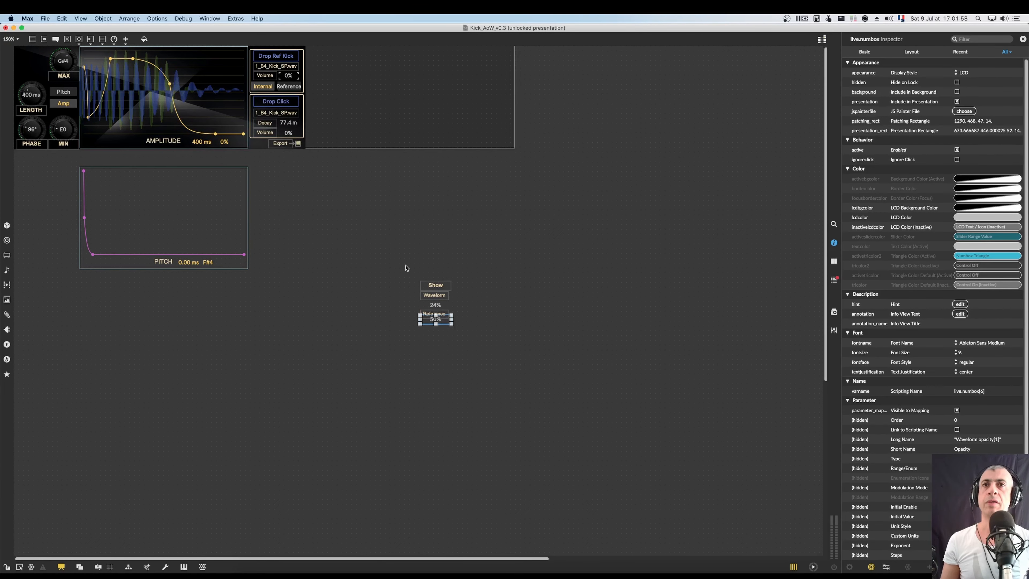
Distribute the Show heading, Waveform and Reference labels and their percentage boxes vertically, and shift the block down into an empty area
drag(399, 261, 449, 356)
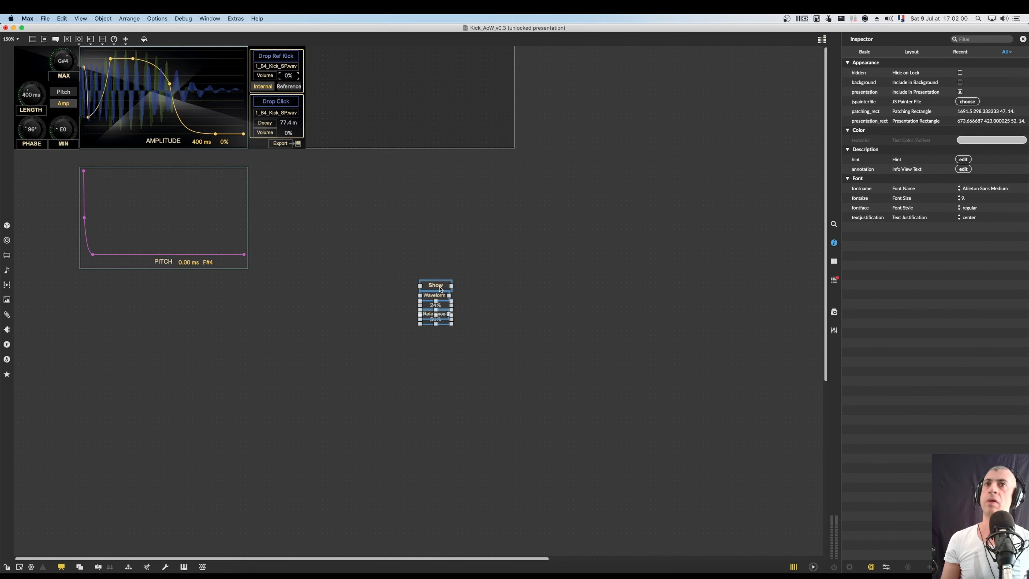
right_click(441, 289)
mouse_move(482, 356)
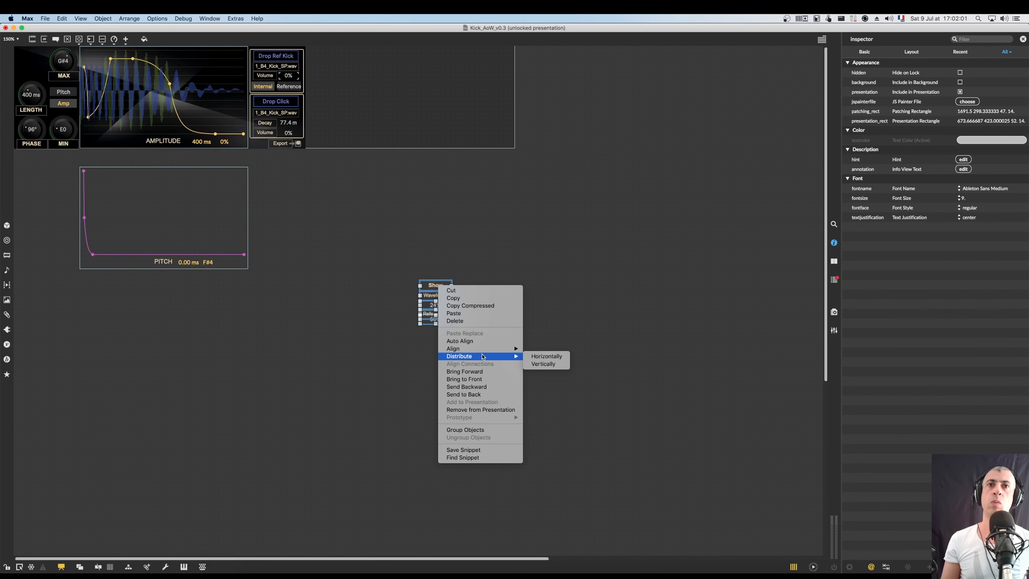
click(538, 364)
drag(440, 286, 361, 327)
click(437, 318)
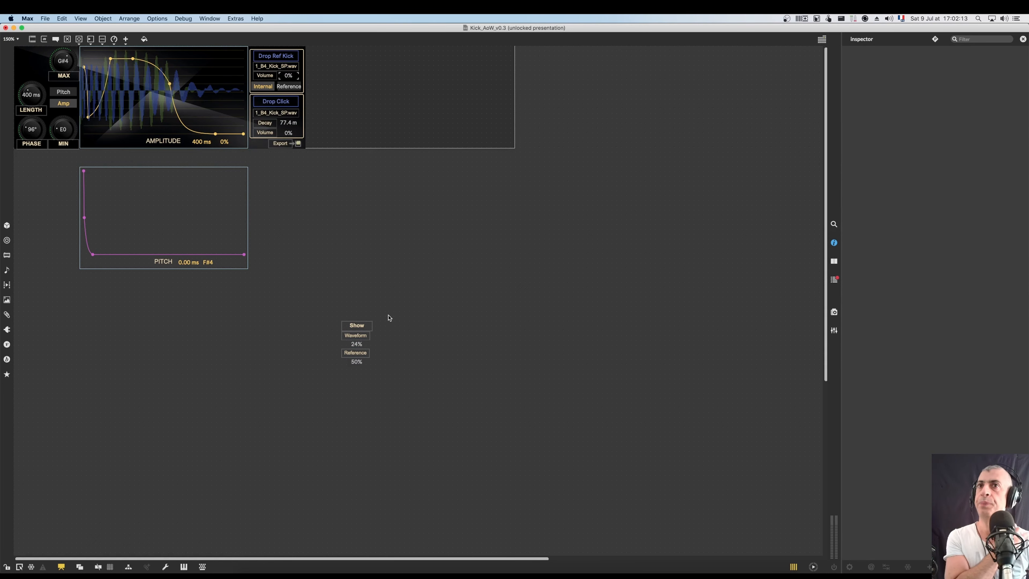
Widen the Waveform and Reference labels so they match the width of the Show heading
click(366, 335)
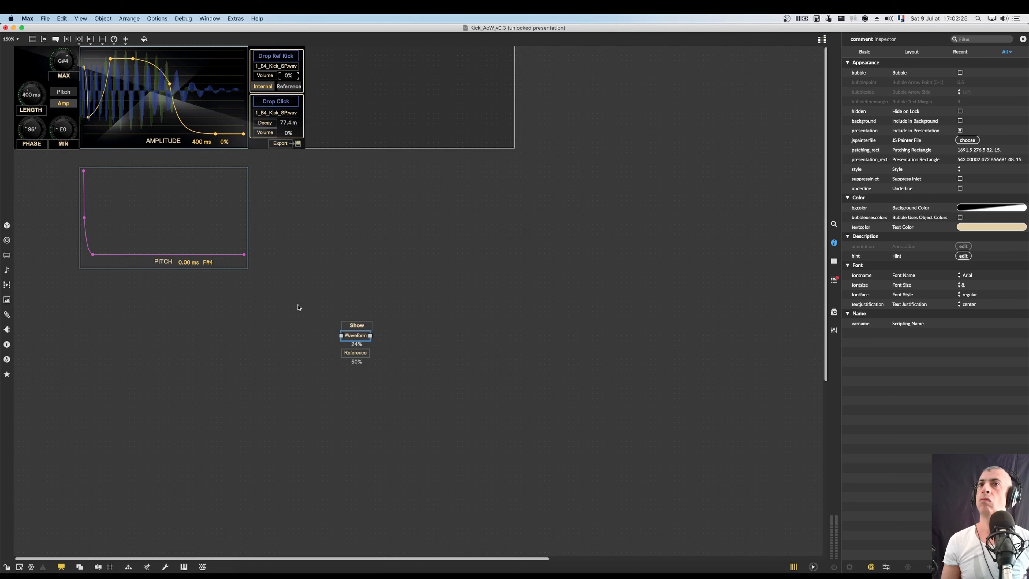
drag(322, 333, 382, 377)
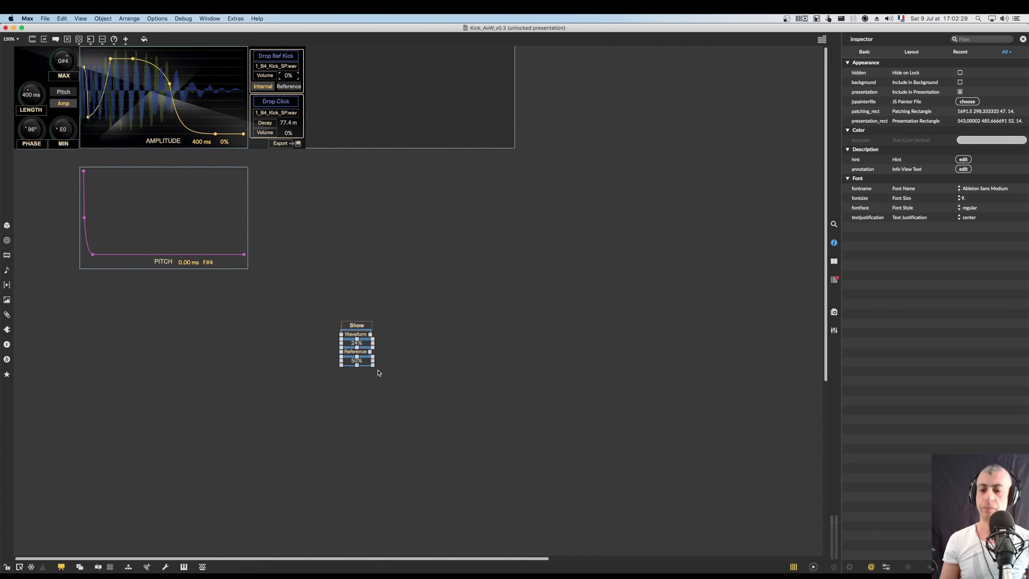
click(366, 336)
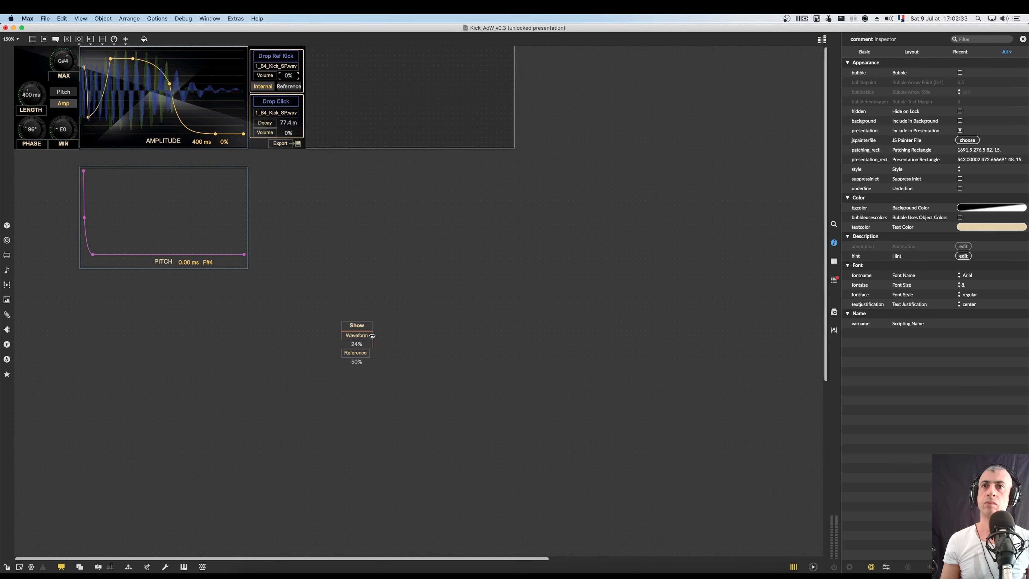
click(359, 355)
drag(370, 352, 372, 353)
click(388, 350)
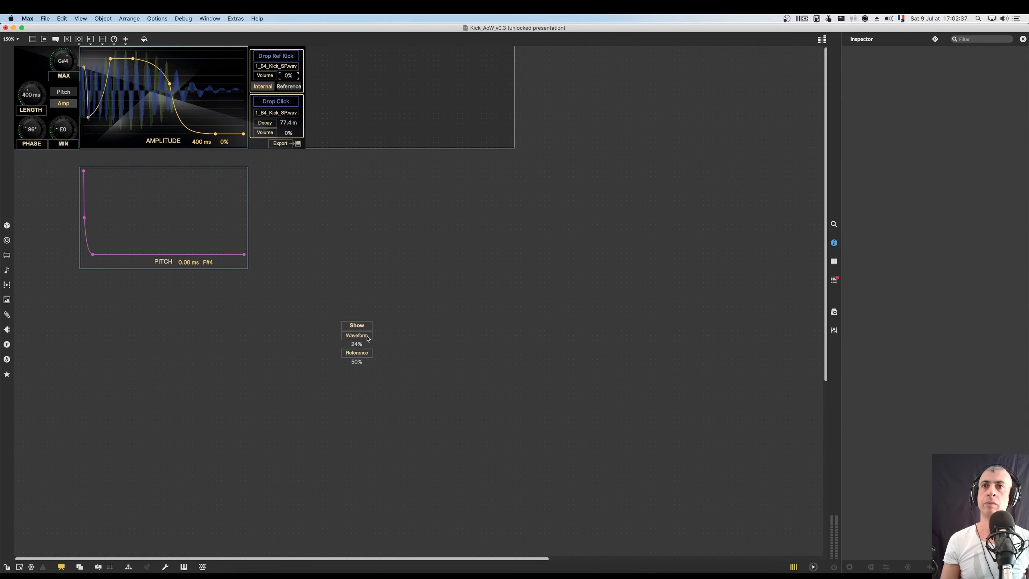
Nudge the Waveform label up against the Show heading and its percentage box up beneath the label
click(368, 336)
key(Up)
key(Up)
key(Up)
key(Up)
click(361, 345)
key(Up)
key(Up)
key(Up)
key(Up)
key(Up)
key(Up)
key(Up)
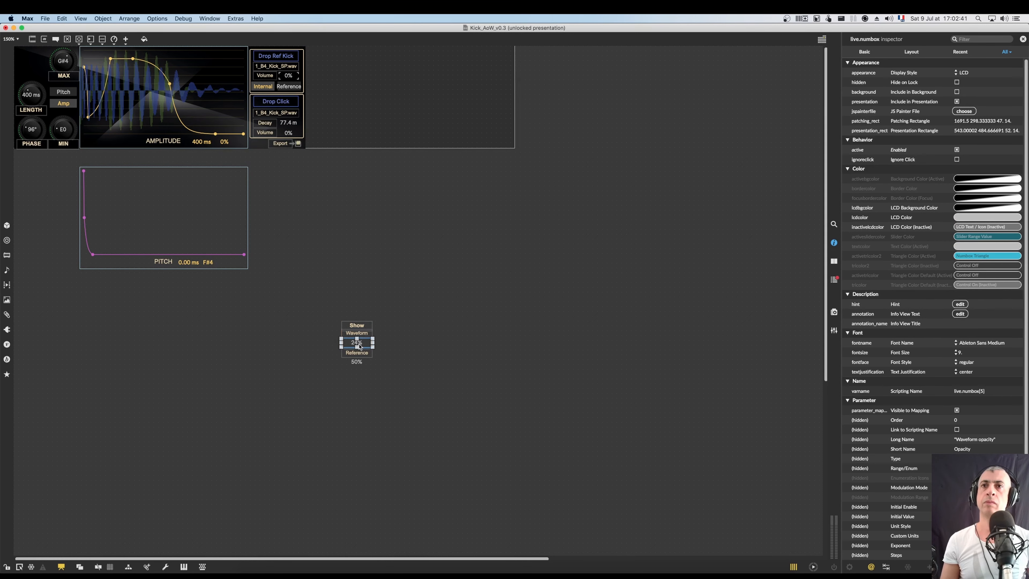
Nudge the Reference label up beneath the Waveform percentage and its own percentage box up beneath the label
click(359, 354)
key(Up)
key(Up)
key(Up)
key(Up)
key(Up)
key(Up)
key(Up)
key(Up)
key(Up)
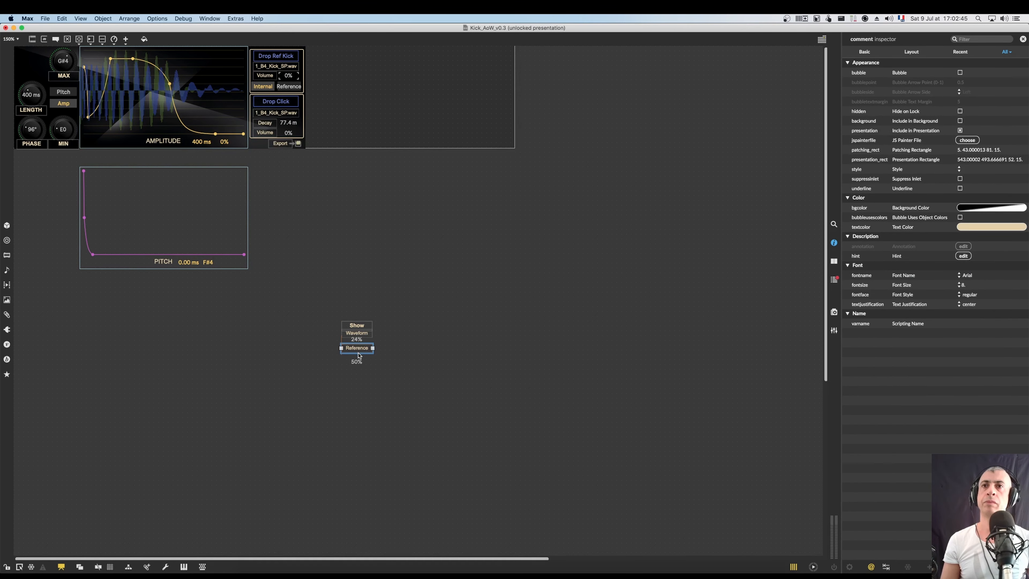
key(Up)
key(Up)
key(Up)
click(357, 361)
key(Up)
key(Up)
key(Up)
key(Up)
key(Up)
key(Up)
key(Up)
key(Up)
key(Up)
key(Up)
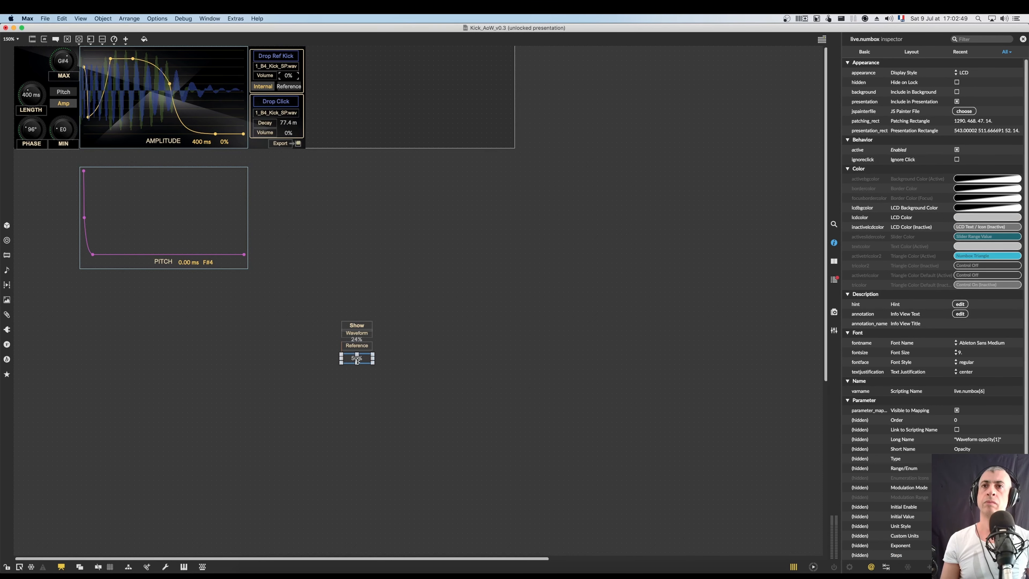
key(Up)
key(Up)
key(Up)
key(Up)
key(Up)
click(306, 352)
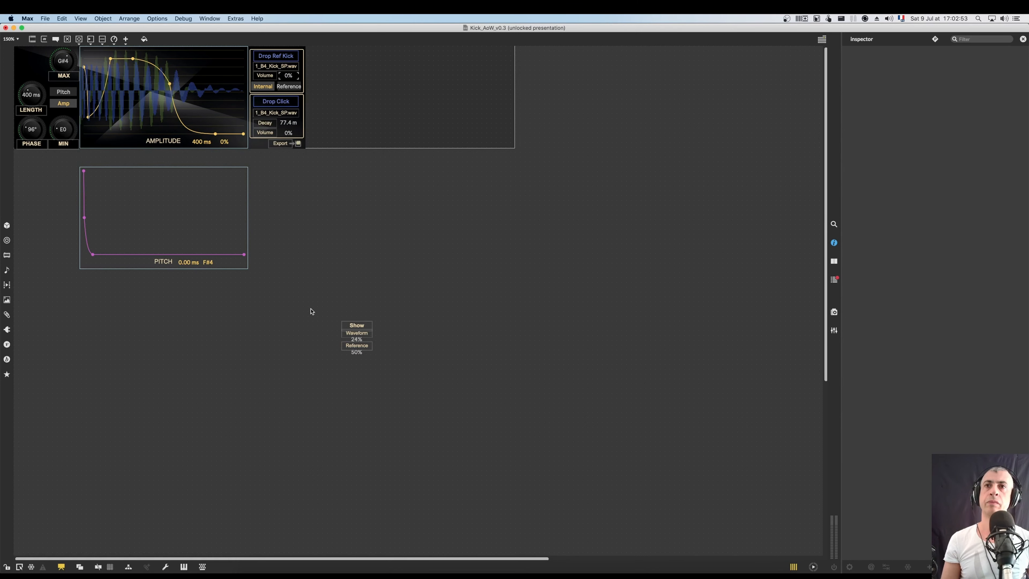
Move the whole Show block into the device interface above the LENGTH dial and save the patch
key(super+e)
key(super+e)
drag(325, 315, 369, 365)
drag(357, 325, 40, 53)
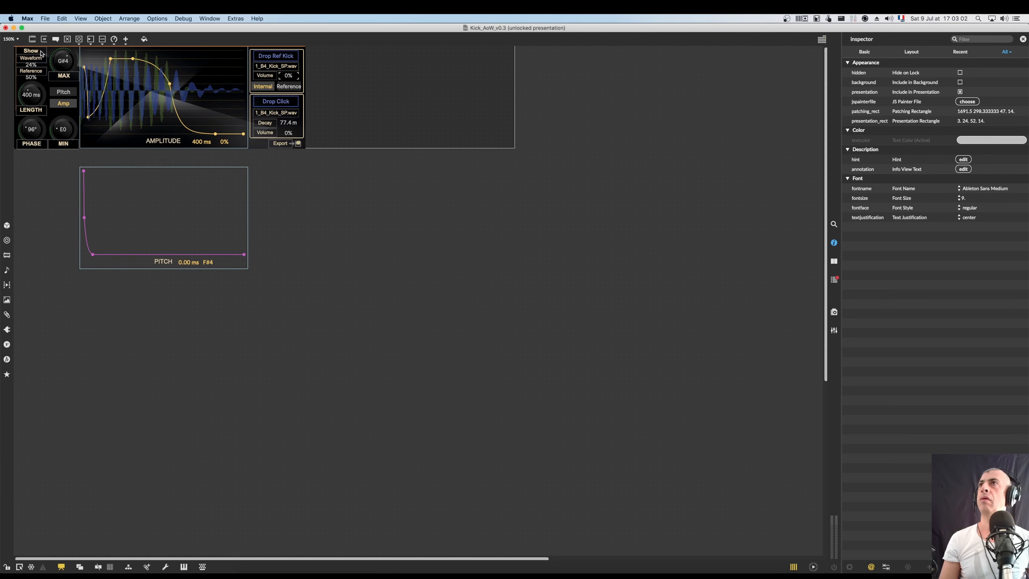
key(Right)
key(Right)
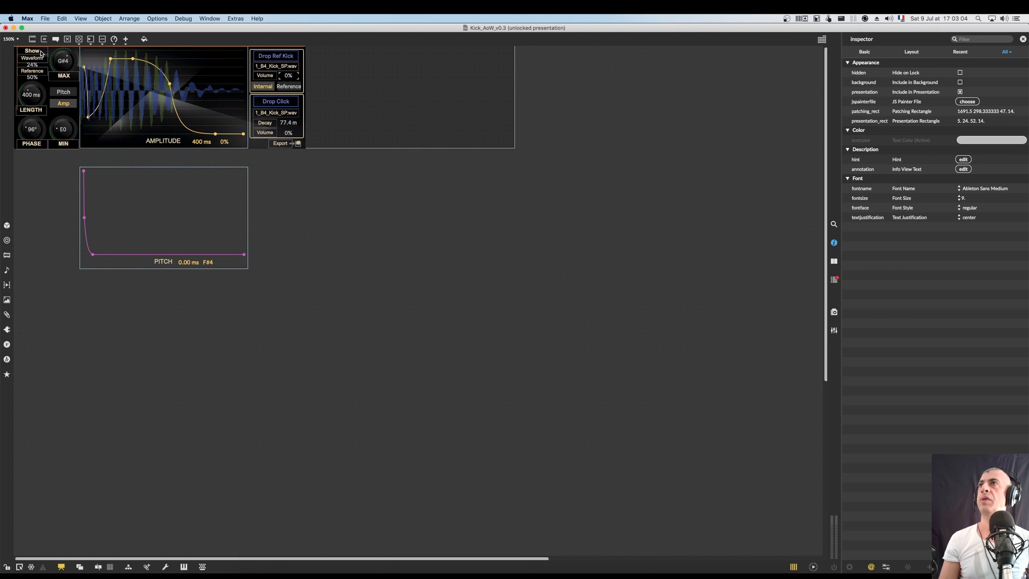
key(Left)
key(Left)
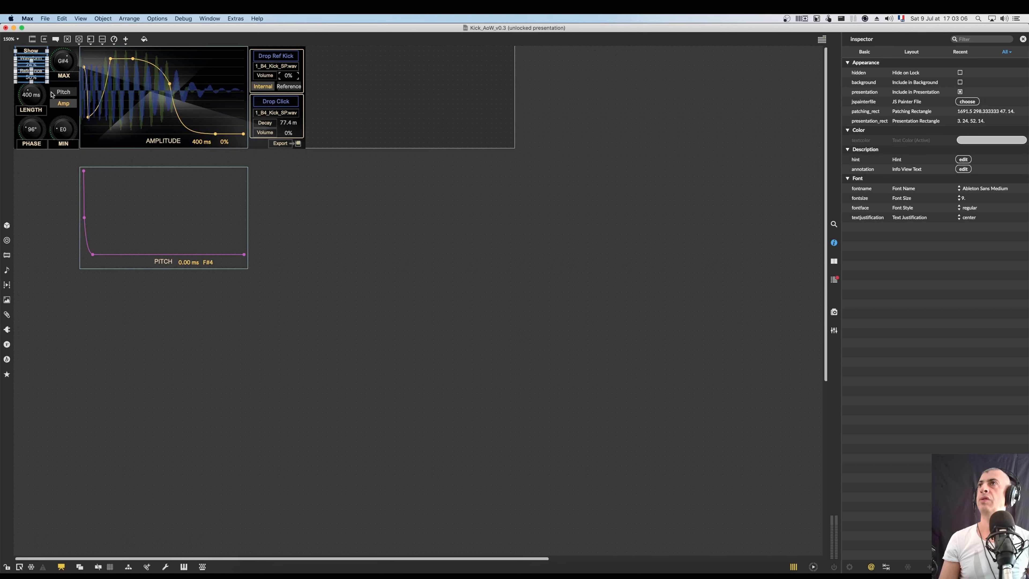
click(47, 187)
key(super+s)
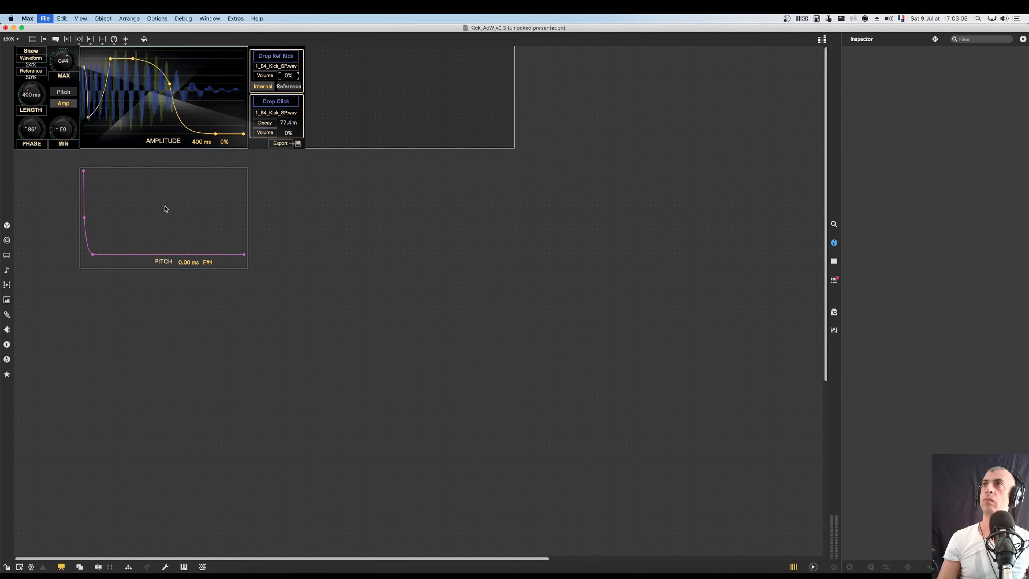
Lock the patch and try the controls: Waveform opacity at 69%, Reference at 51%, MAX at D4, and the Pitch and Amp display modes
key(super+e)
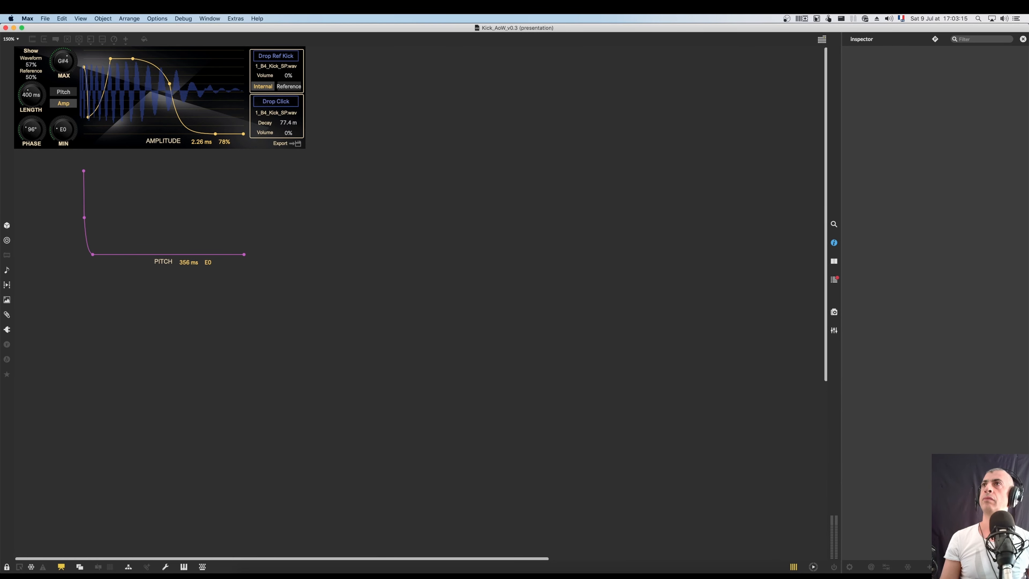
mouse_move(31, 77)
mouse_down()
mouse_move(31, 64)
mouse_move(31, 77)
mouse_up()
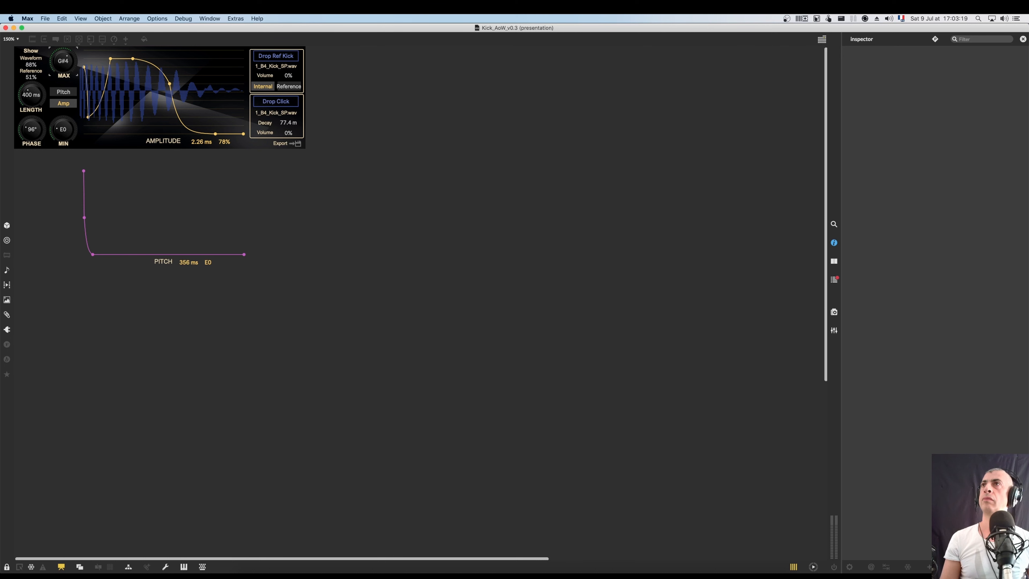
drag(63, 61, 37, 72)
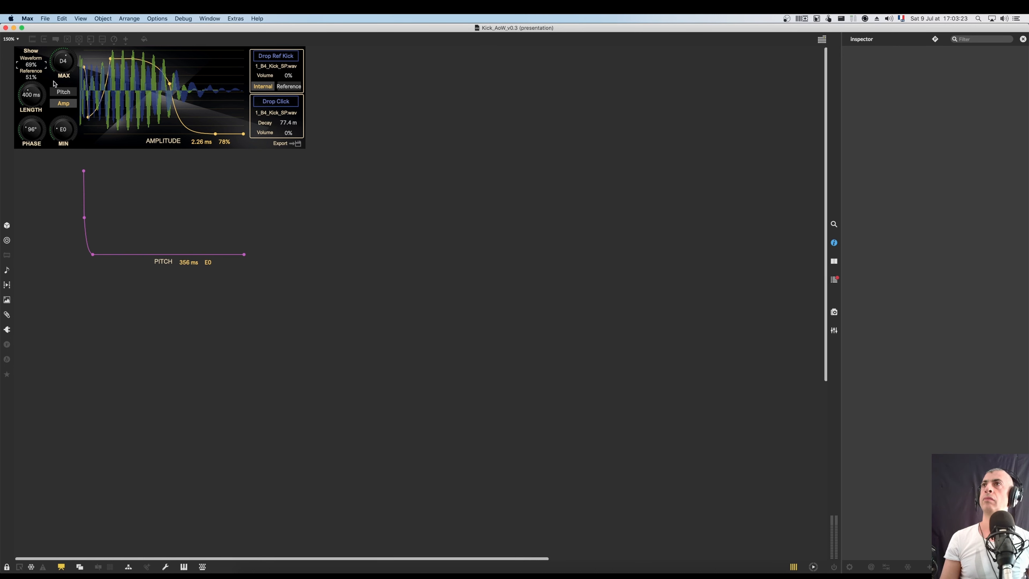
click(63, 92)
click(64, 103)
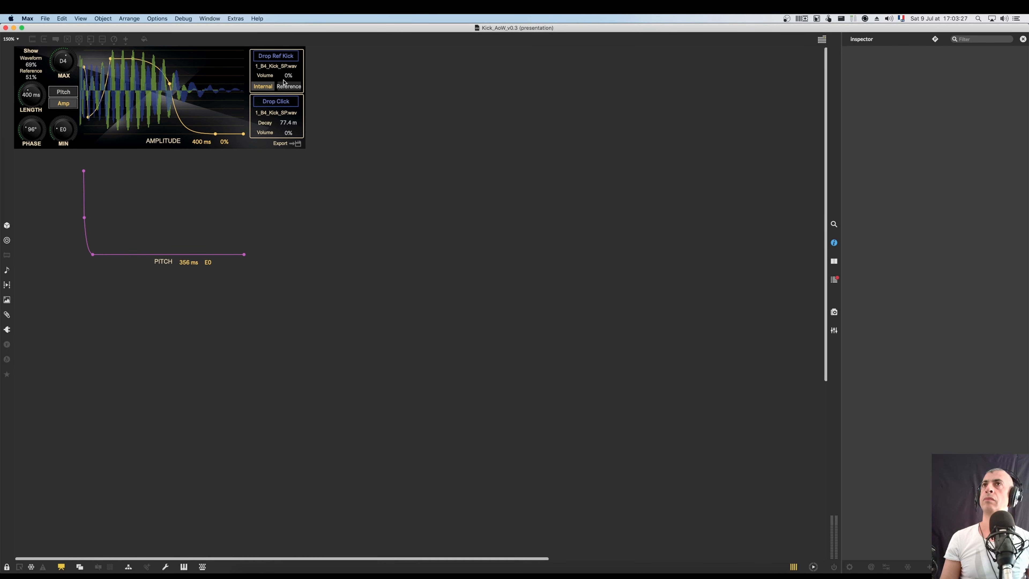
Unlock the patch, enable an initial value for the Click volume box and edit that initial value
key(super+e)
click(290, 134)
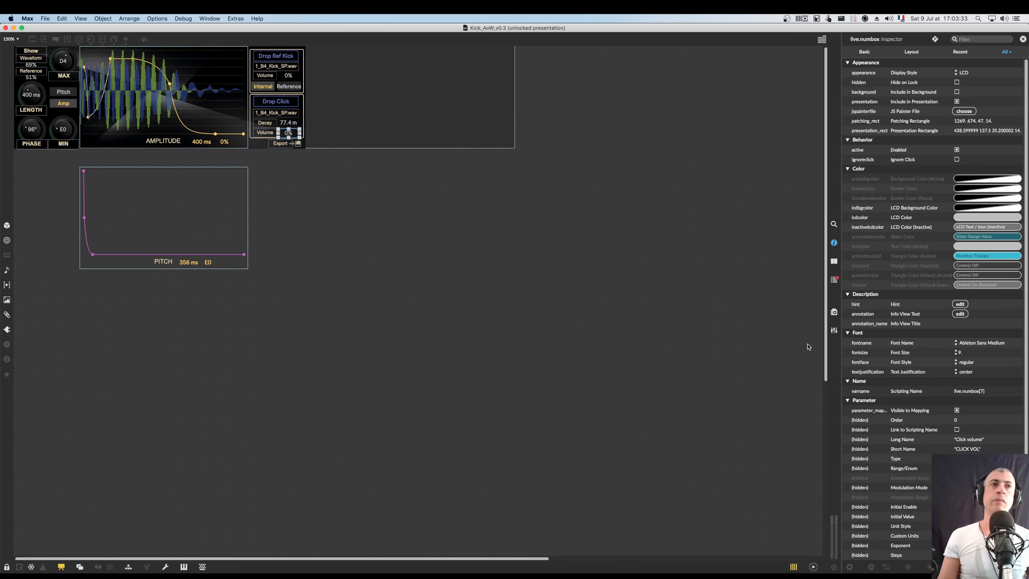
click(956, 507)
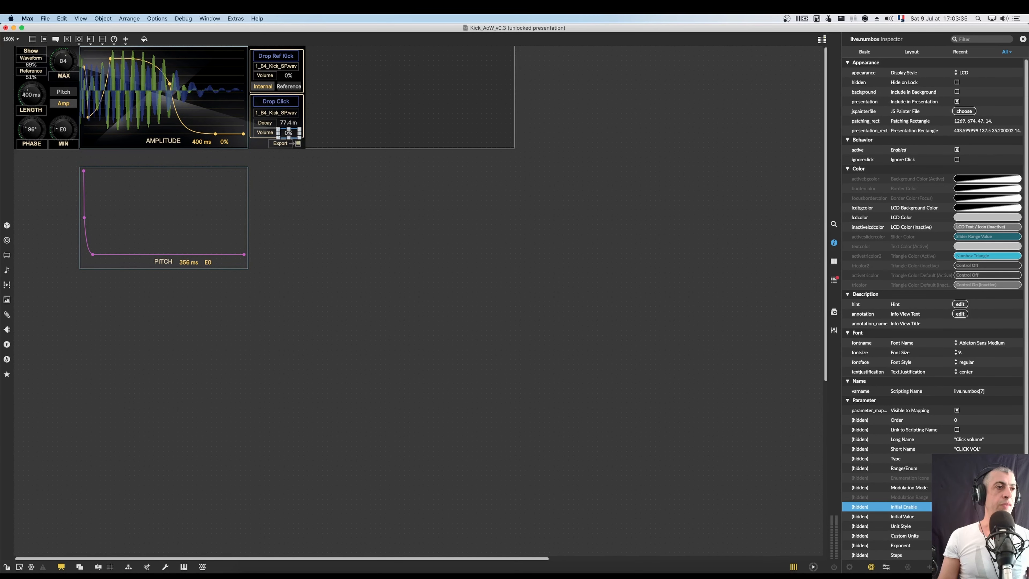
click(959, 517)
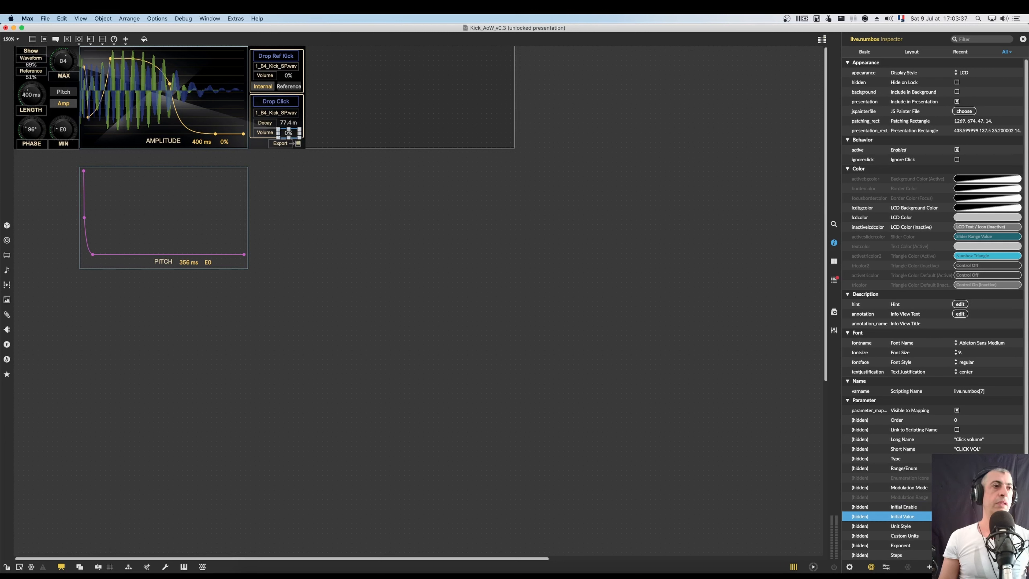
Check the reference kick volume's parameters, edit the initial values of the Waveform and Reference opacity boxes, and save the patch
click(289, 78)
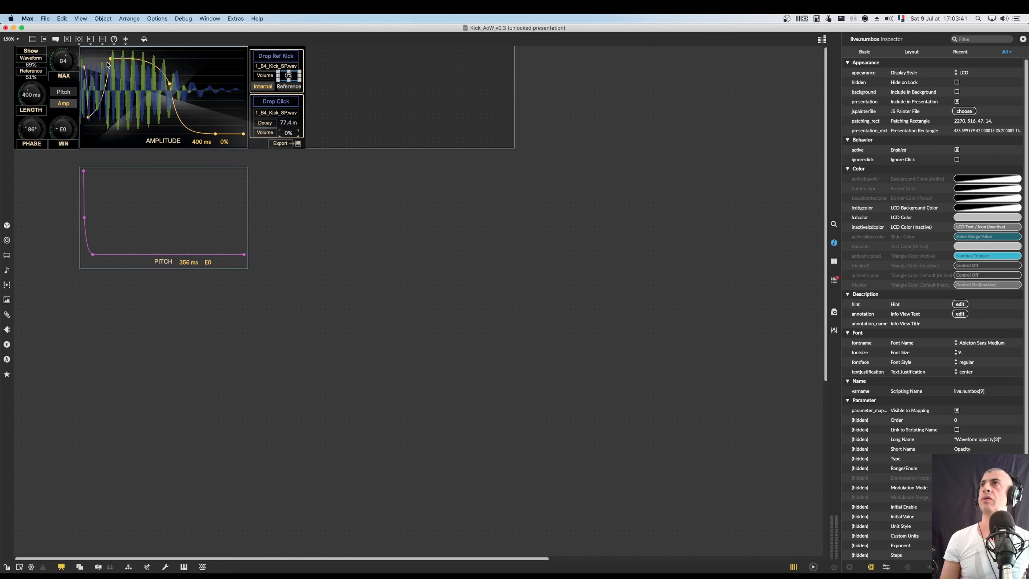
click(32, 65)
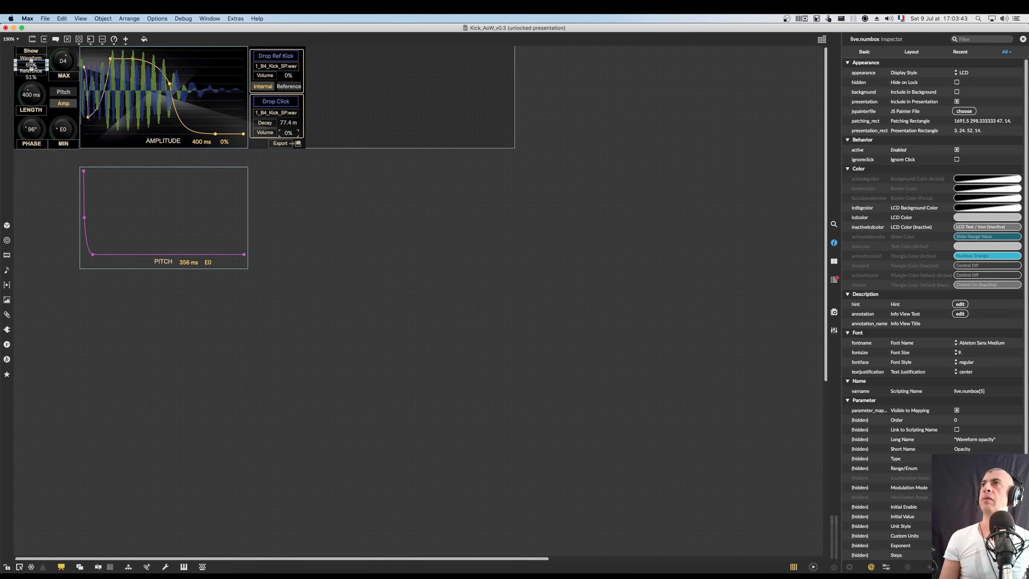
click(960, 517)
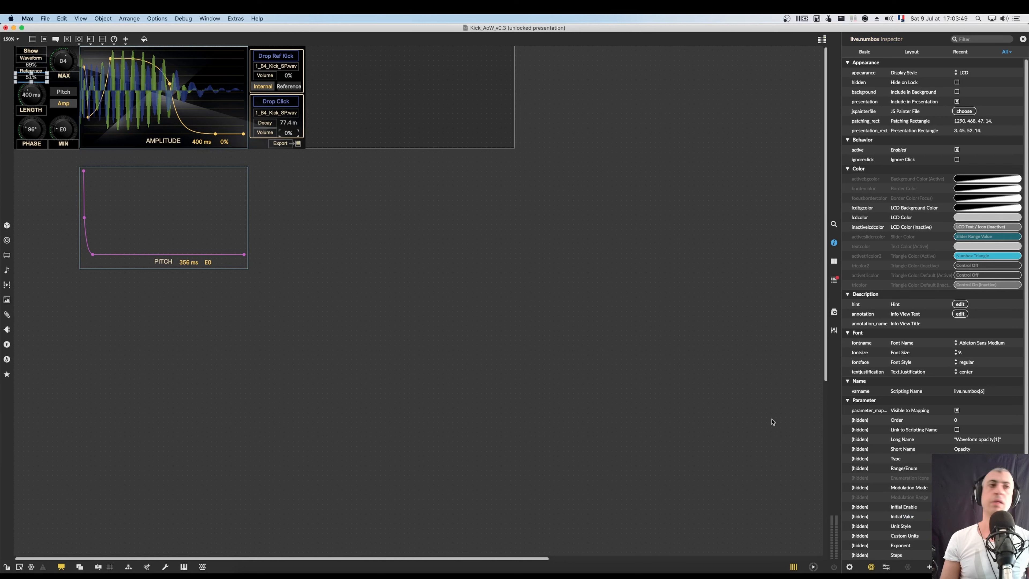
click(959, 517)
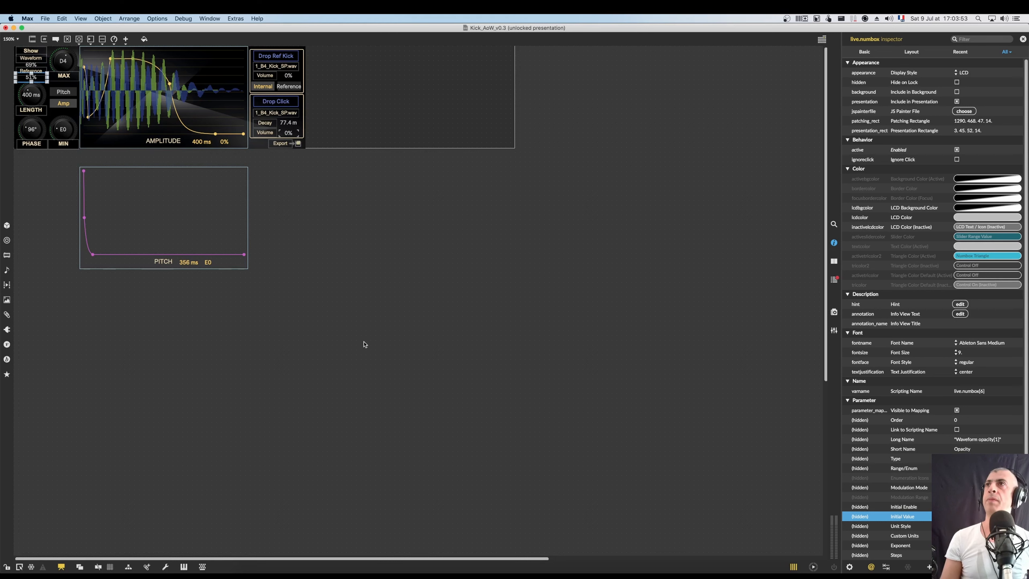
click(322, 230)
key(super+s)
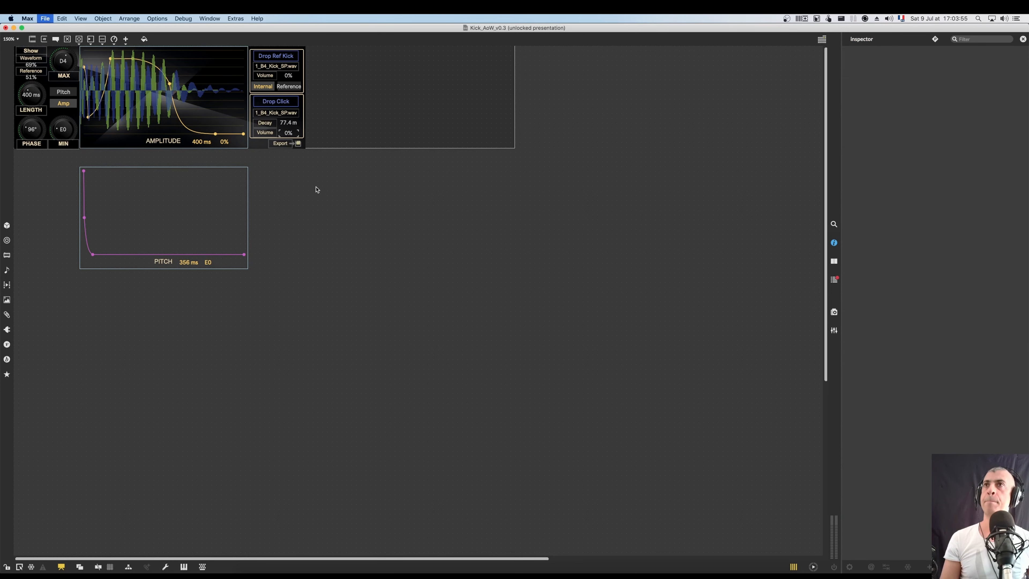
Freeze the device, save it and close the locked patch to return to Ableton Live
click(32, 566)
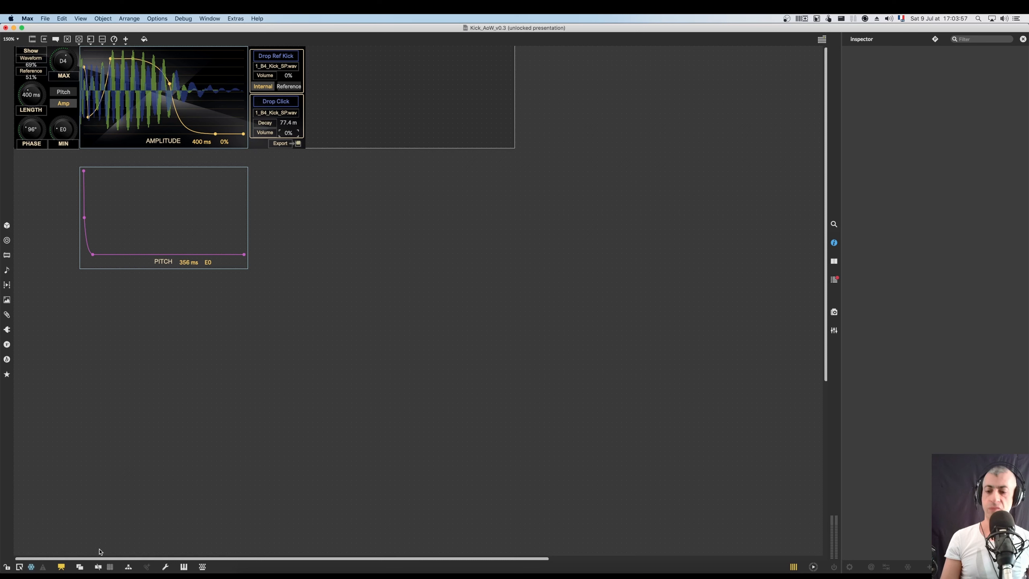
key(super+s)
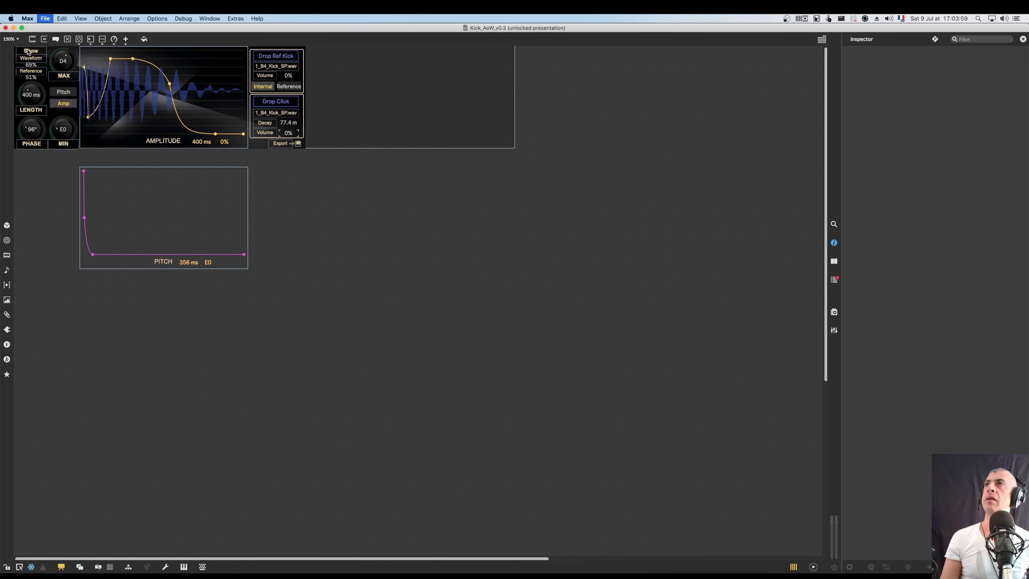
key(super+e)
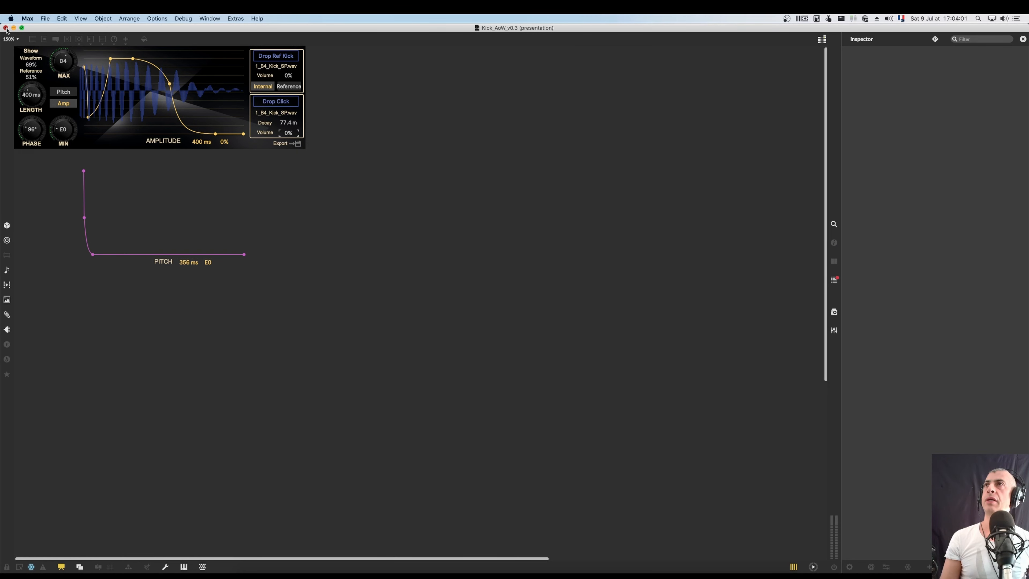
click(5, 28)
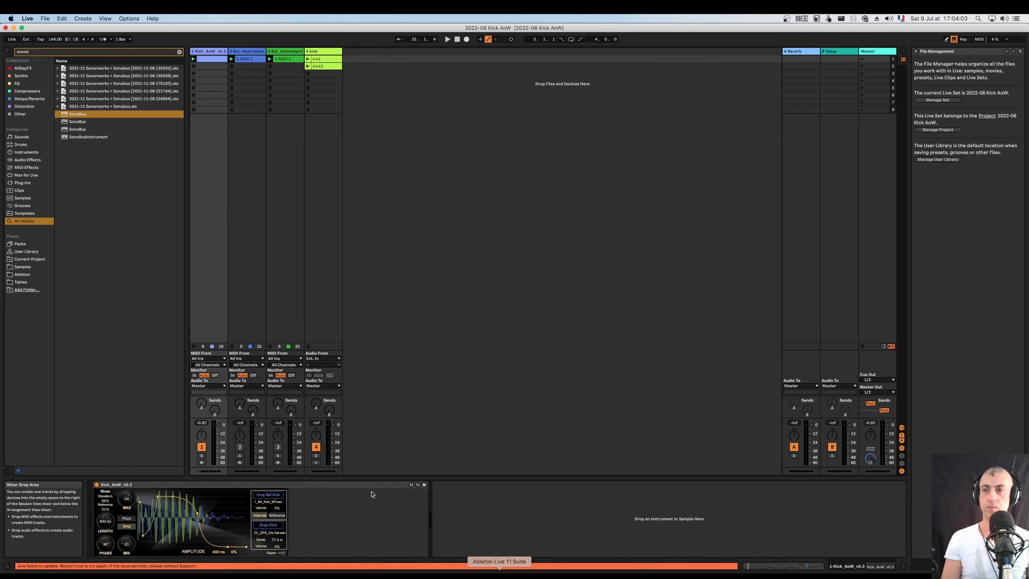
Start playback and compare the kick sources by switching the kick selector to Reference and back to Internal
key(space)
click(224, 486)
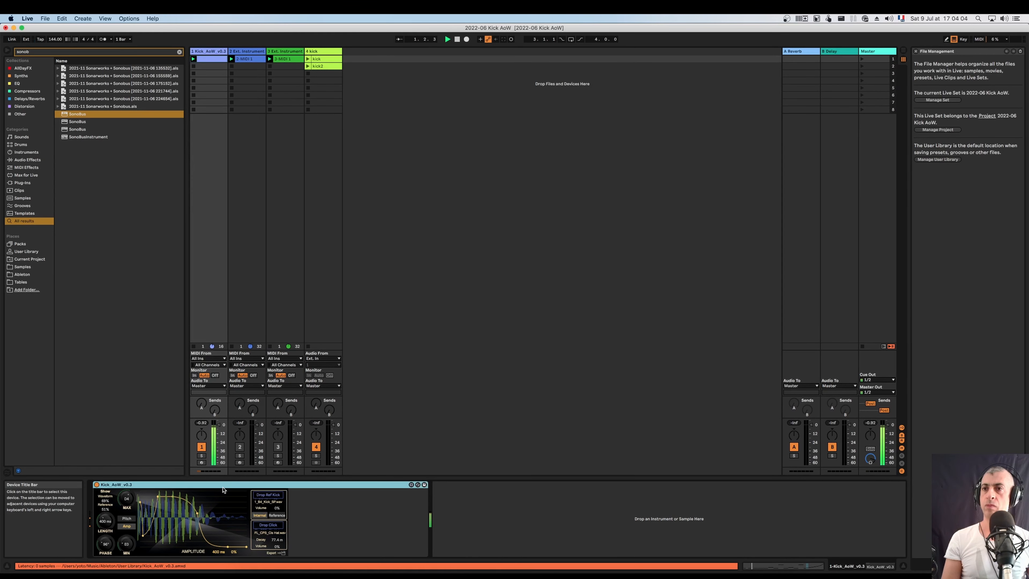
click(278, 516)
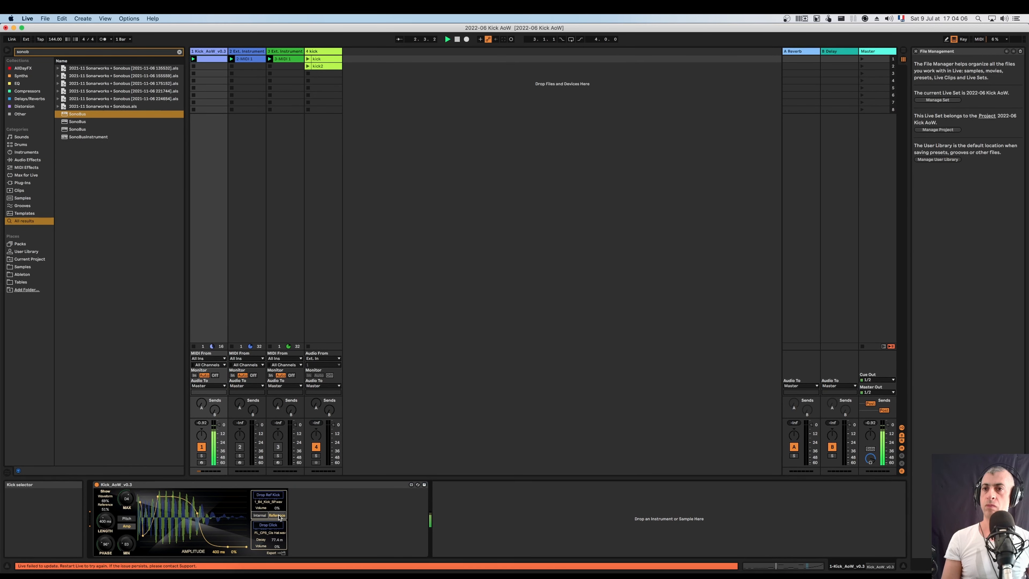
click(261, 515)
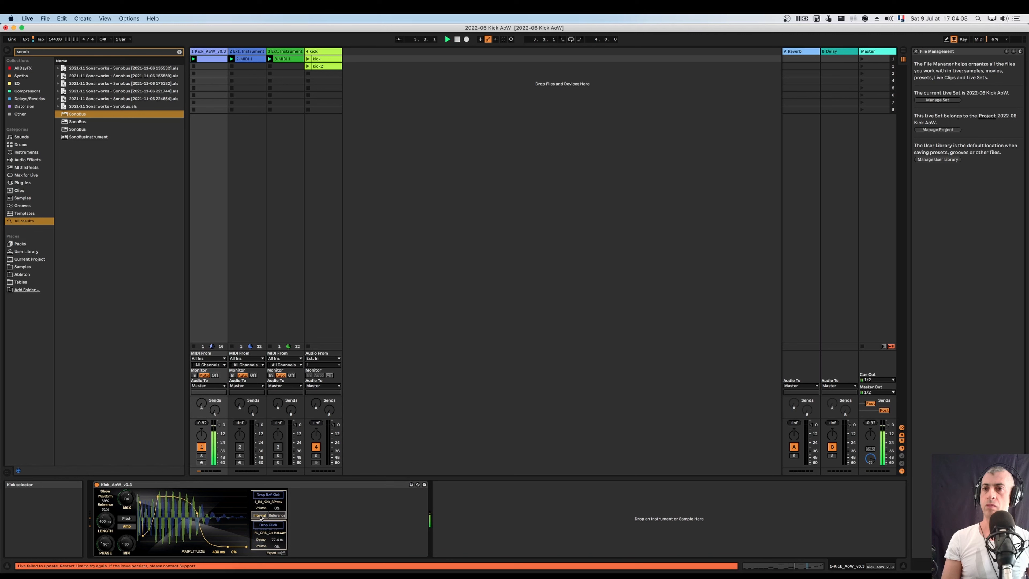
click(32, 53)
text(cl)
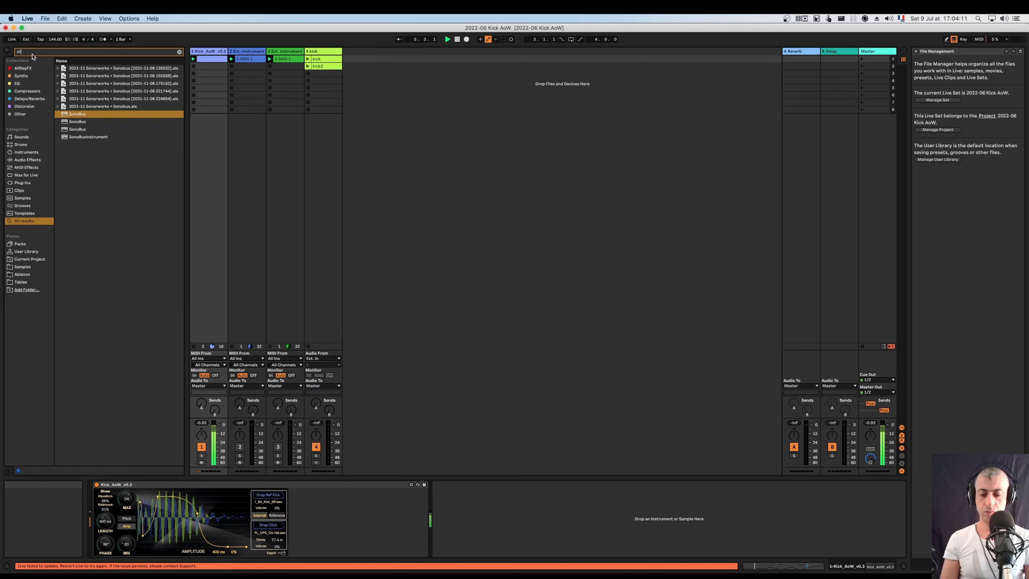
text(s h)
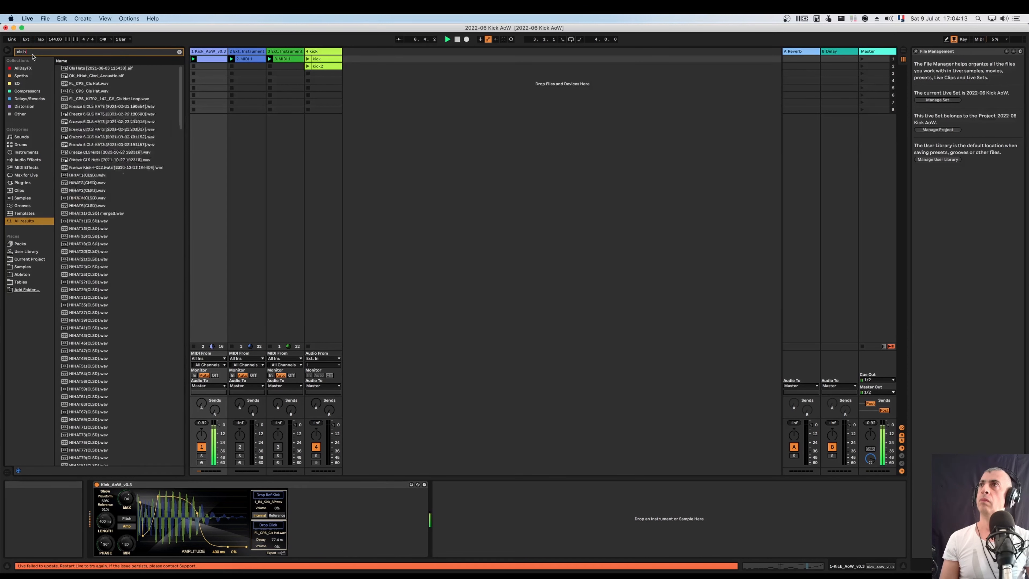
key(super+a)
key(BackSpace)
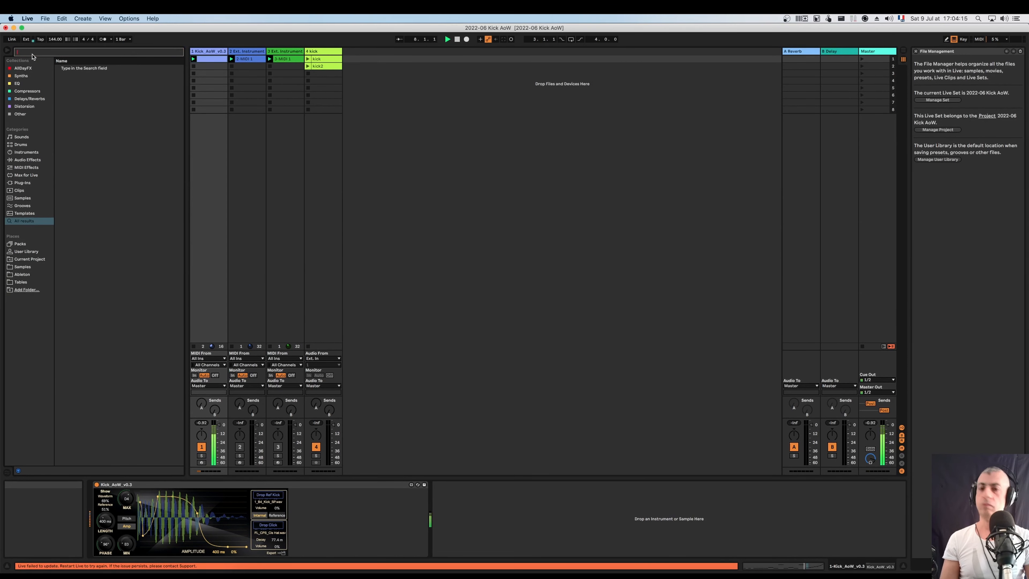
Search the browser for samples named "opn hats"
text(opn ats)
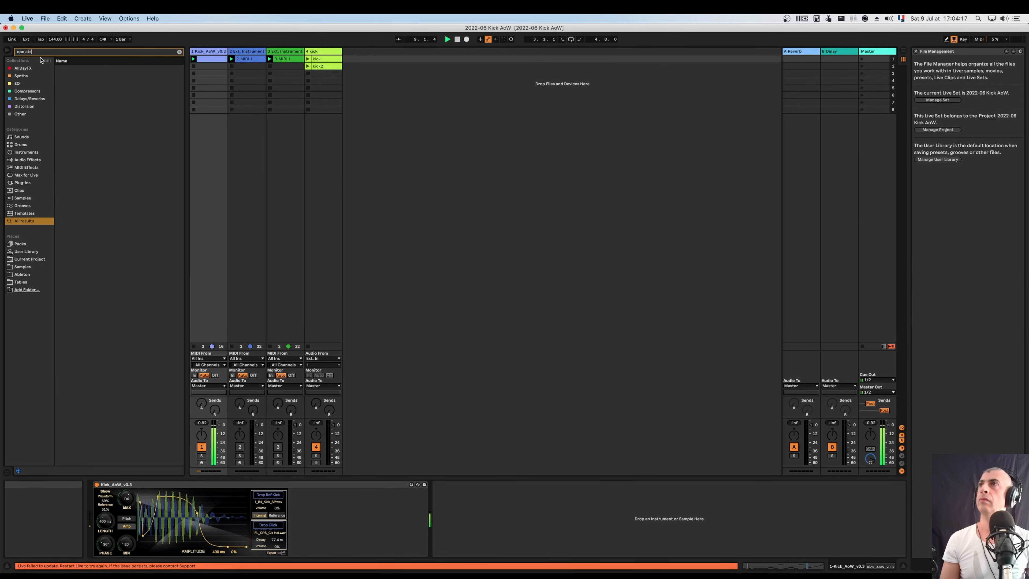
key(Left)
key(Left)
key(Left)
text(h)
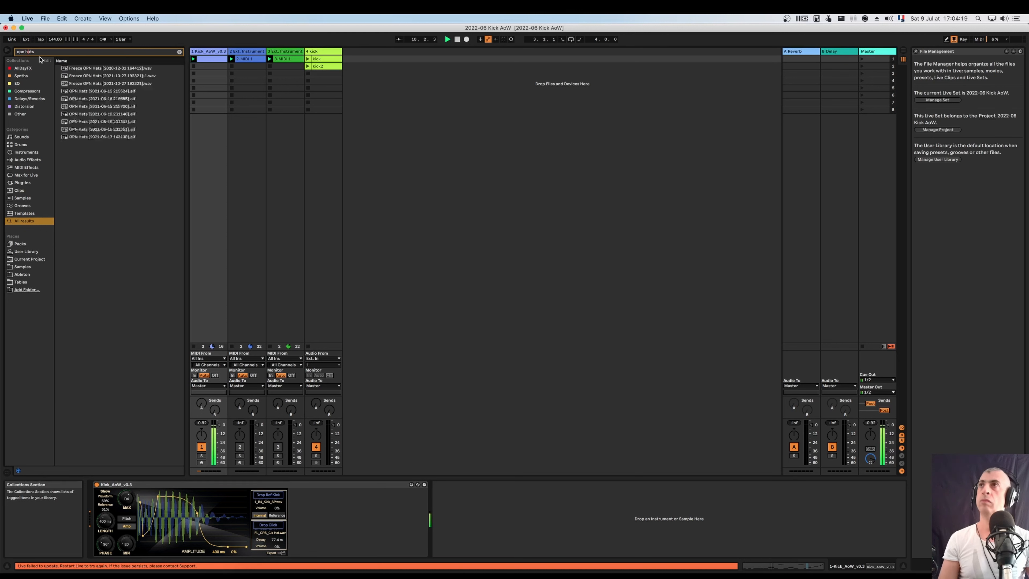
Audition the listed Freeze OPN Hats and OPN Hats samples one after another while the set plays
click(95, 70)
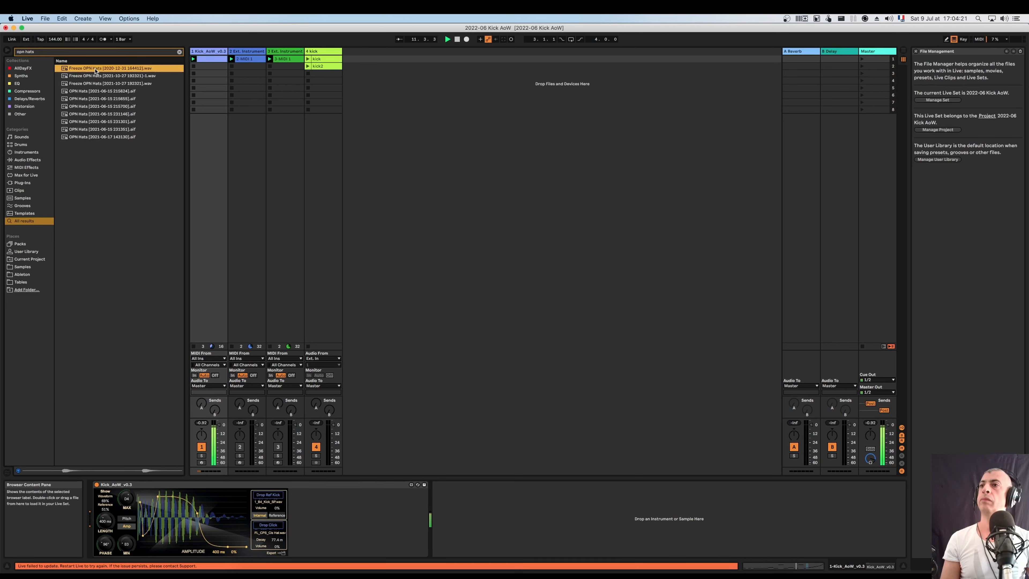
click(95, 76)
click(96, 84)
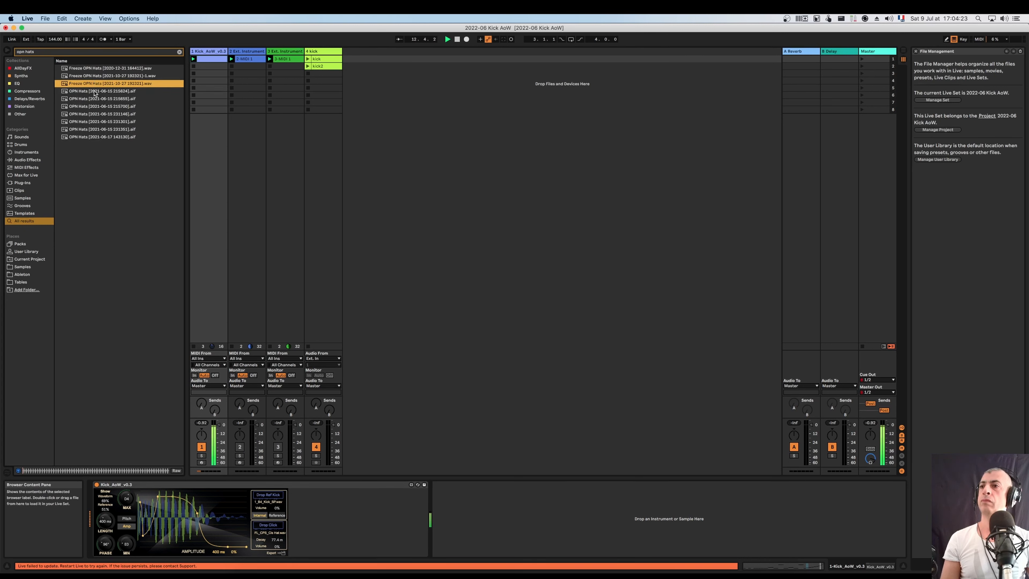
click(94, 91)
click(95, 99)
click(96, 107)
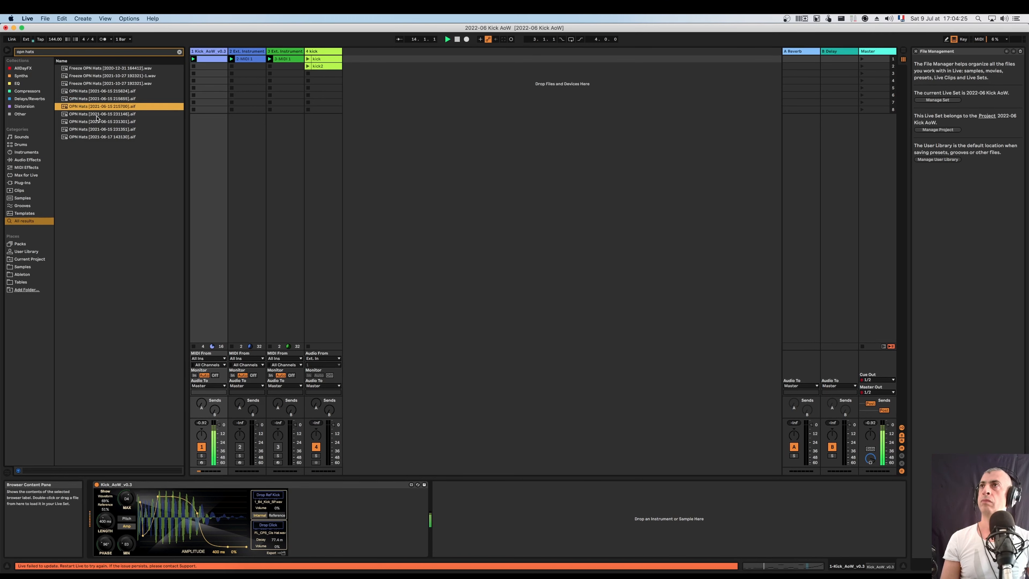
click(97, 115)
click(99, 129)
click(99, 137)
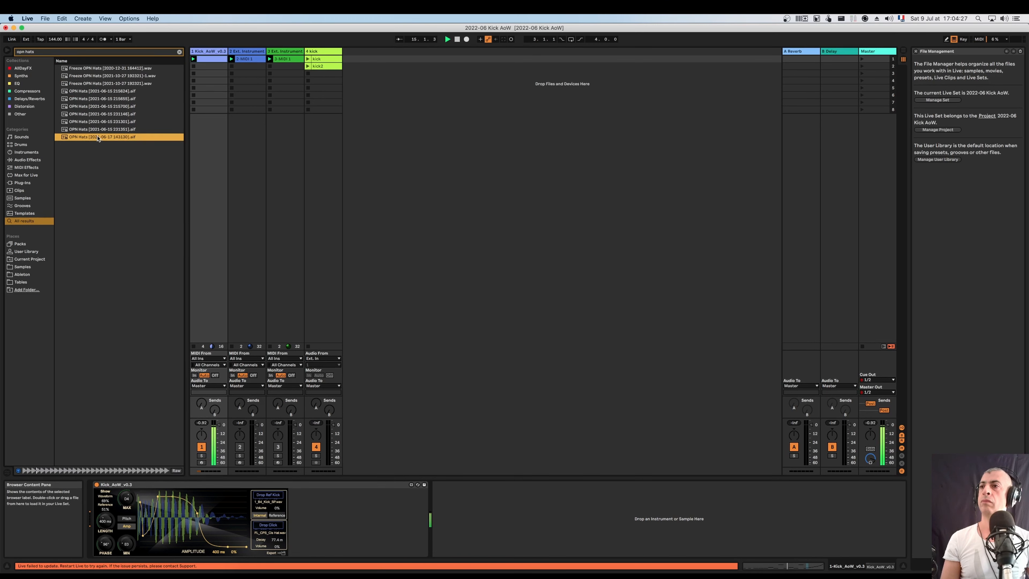
Change the browser search to "open hat" and audition 0001 open hat.aif and 0002 open hat.aif
click(24, 53)
text(e)
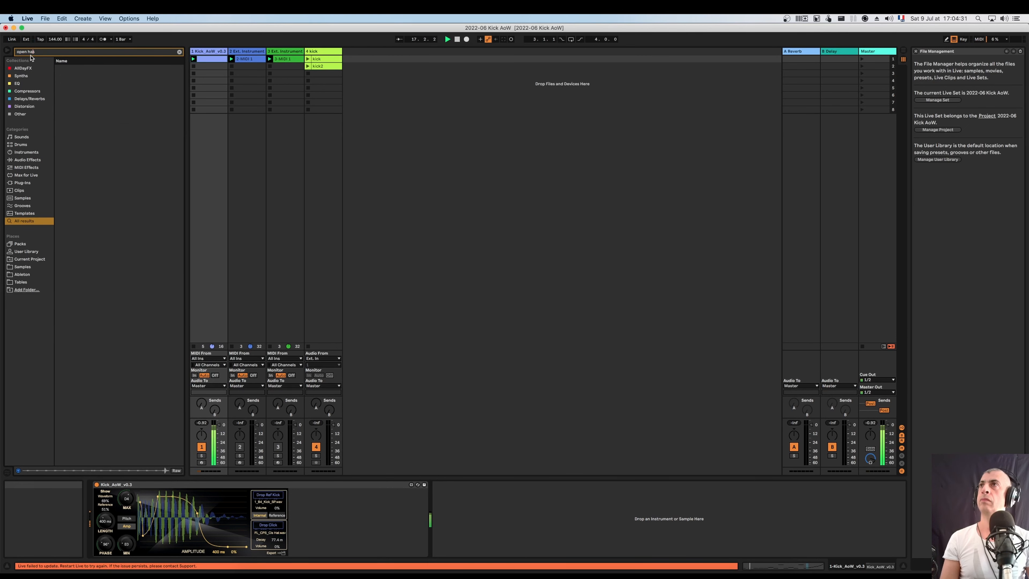
key(Delete)
text(t)
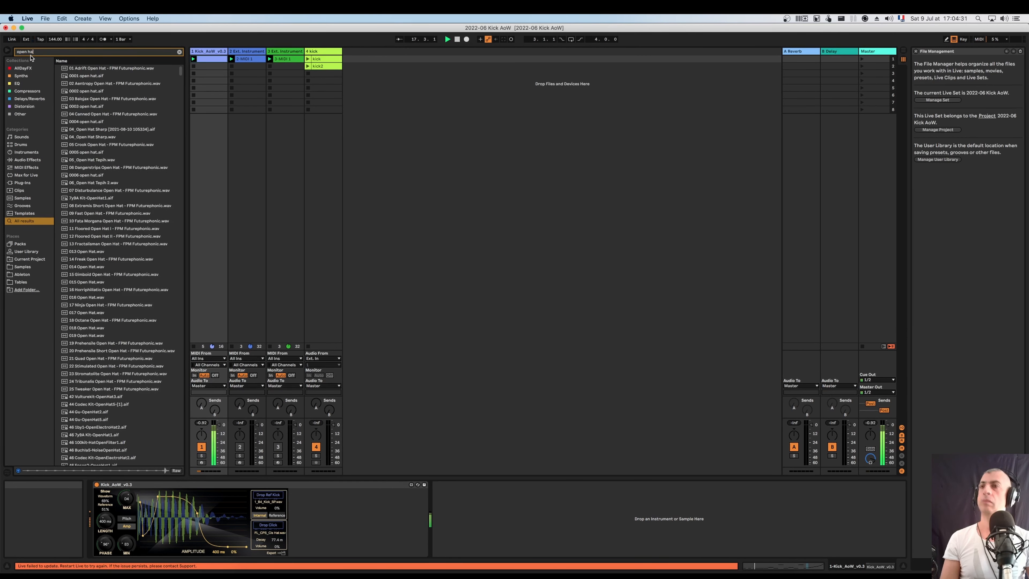
click(77, 76)
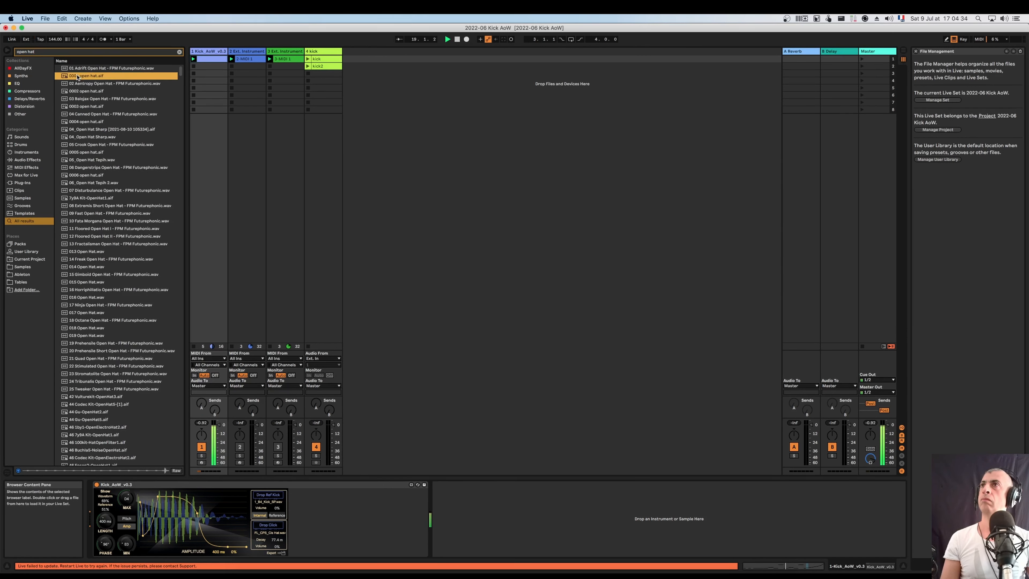
click(81, 93)
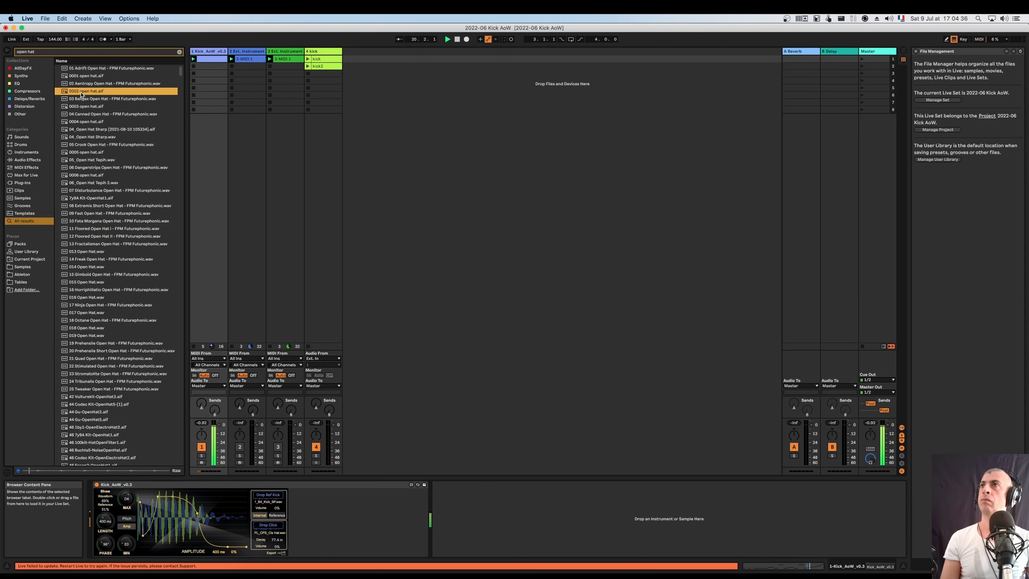
Load the sample 07 Disturbulance Open Hat into the device's Drop Click area and set the Click volume to 51%
click(94, 191)
drag(94, 191, 277, 549)
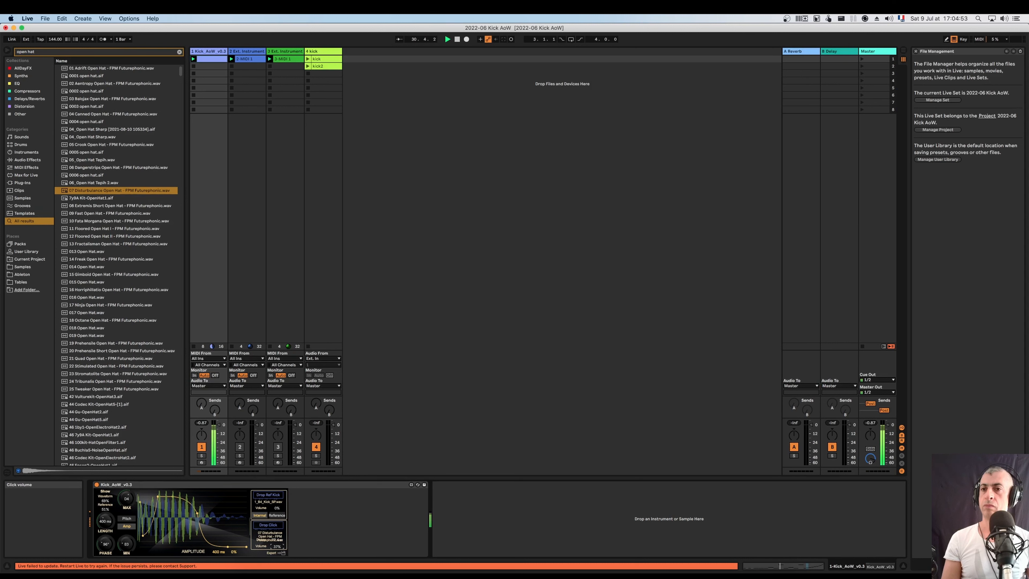
mouse_move(277, 546)
mouse_down()
mouse_move(277, 523)
mouse_move(277, 555)
mouse_move(277, 546)
mouse_up()
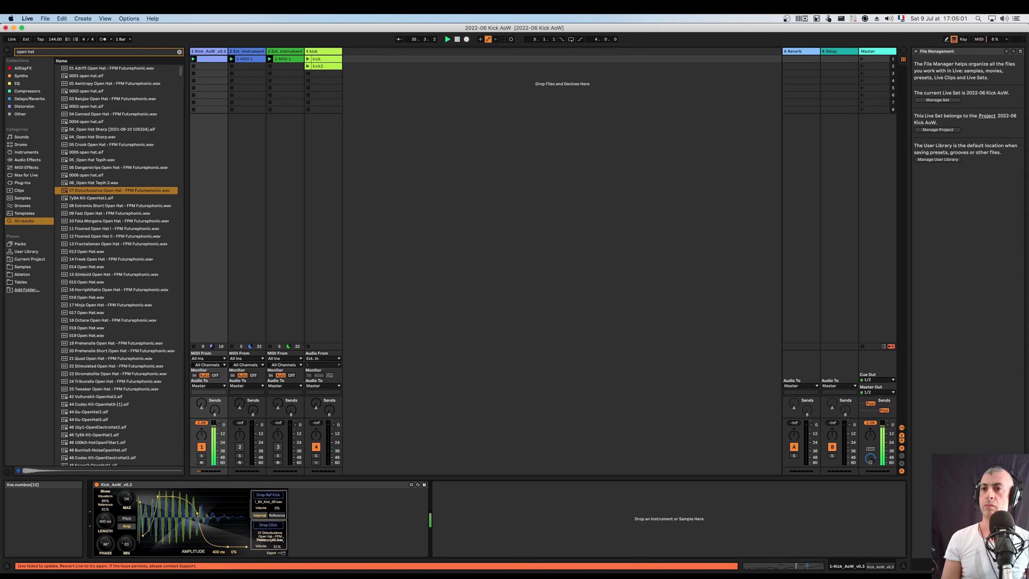
Compare the kick sources with the new click by switching the kick selector to Reference and back to Internal
click(278, 516)
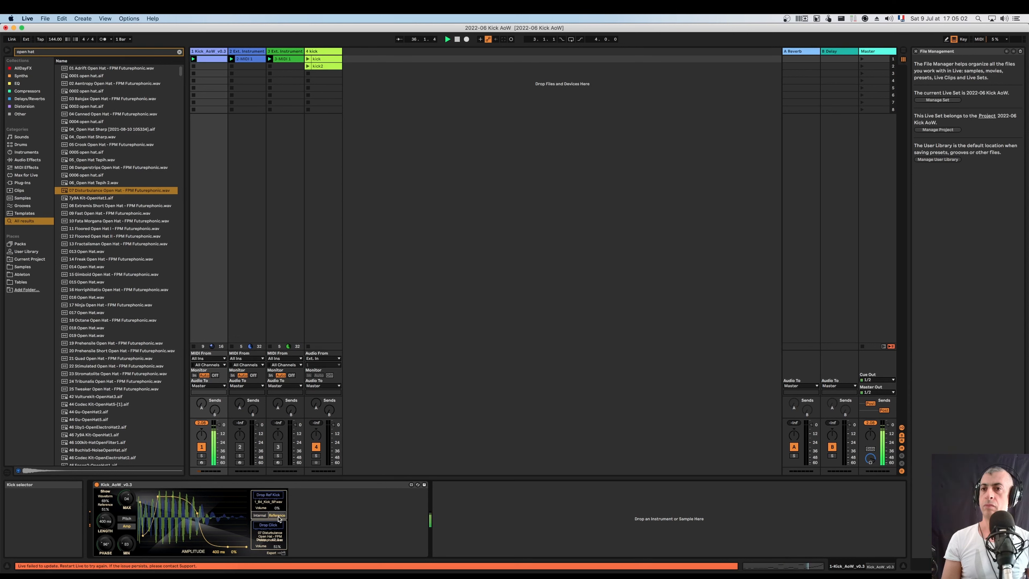
click(262, 515)
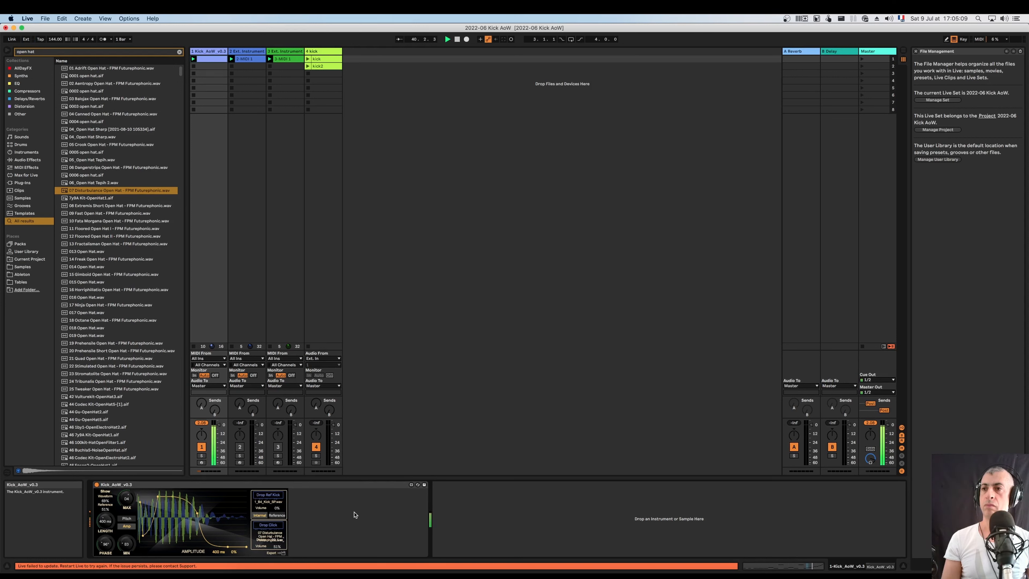
Open the Kick_AoW_v0.3 device in Max, unlock its patch for editing and enlarge the window
click(375, 488)
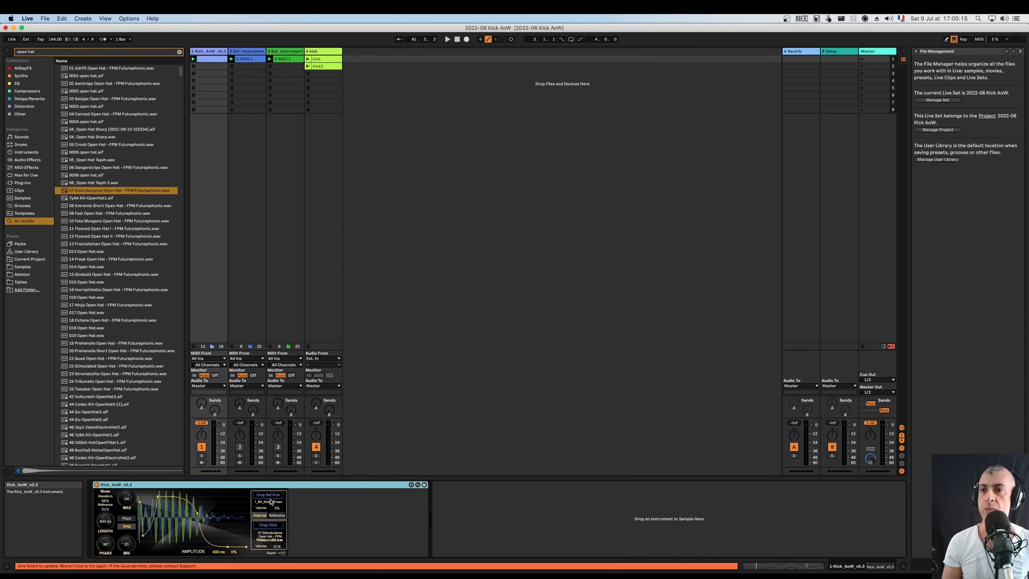
click(425, 485)
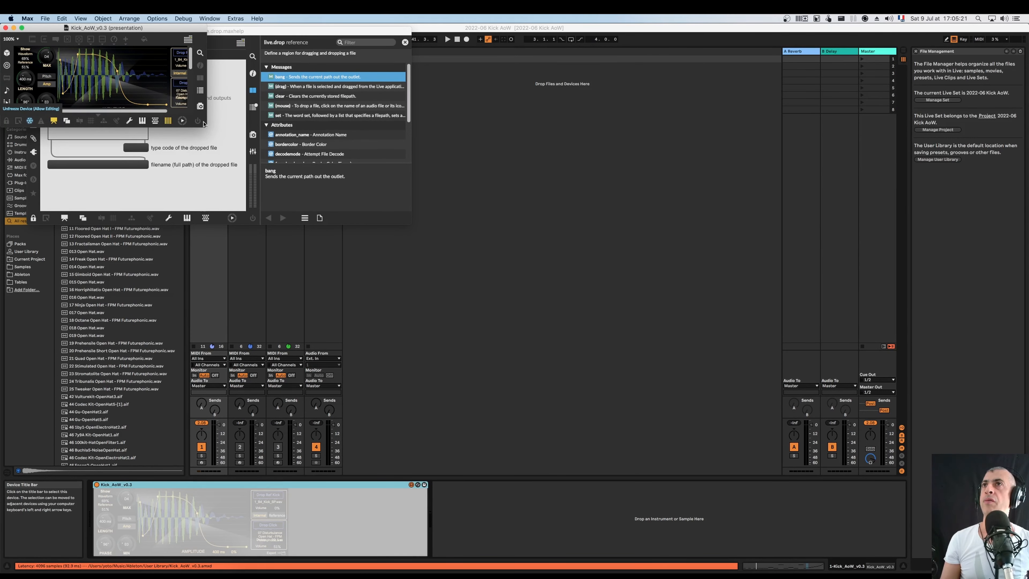
key(super+e)
drag(205, 125, 685, 324)
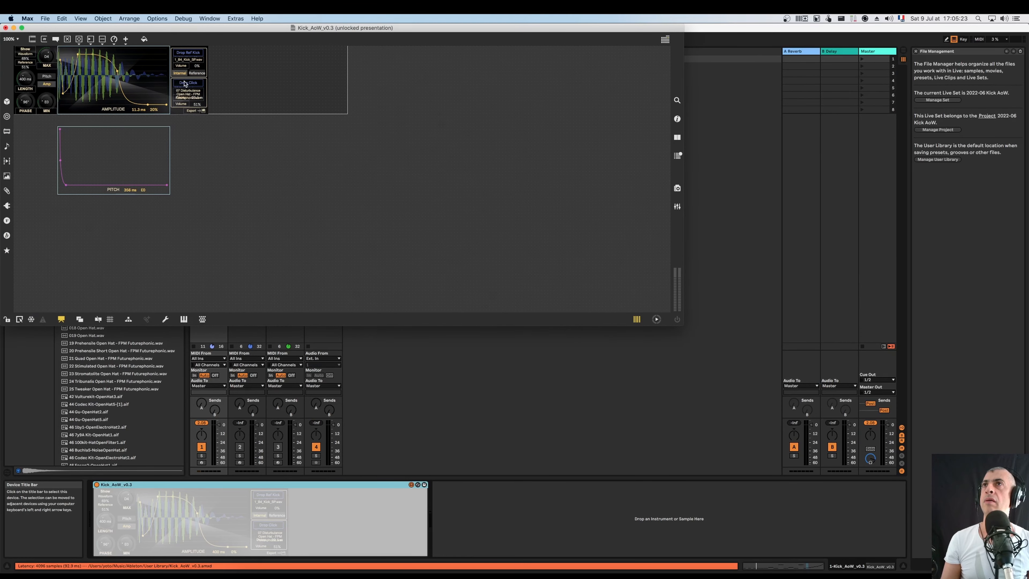
Select the comment showing the Click file name, open its inspector and enlarge the window to view all attributes
click(195, 92)
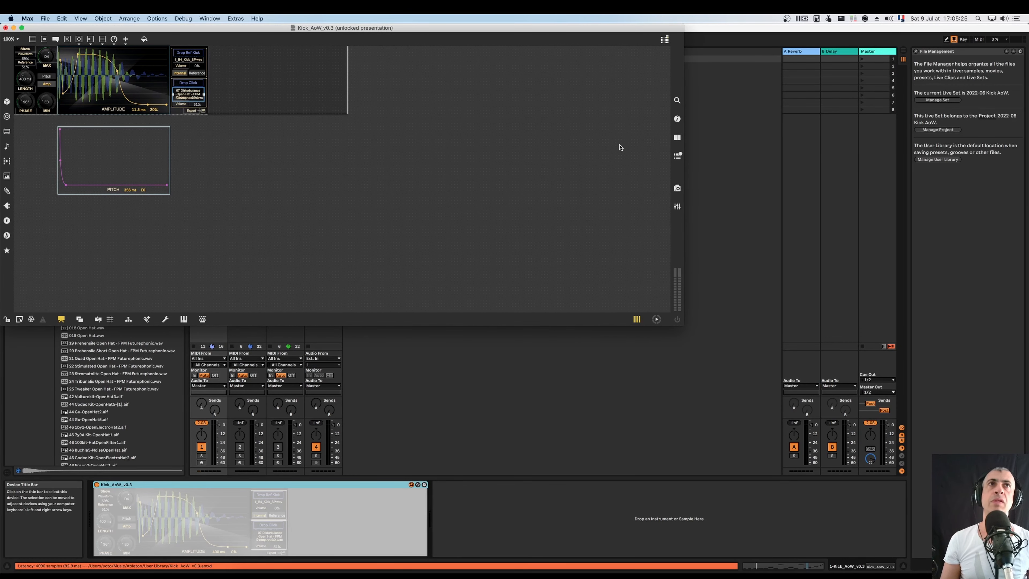
click(677, 119)
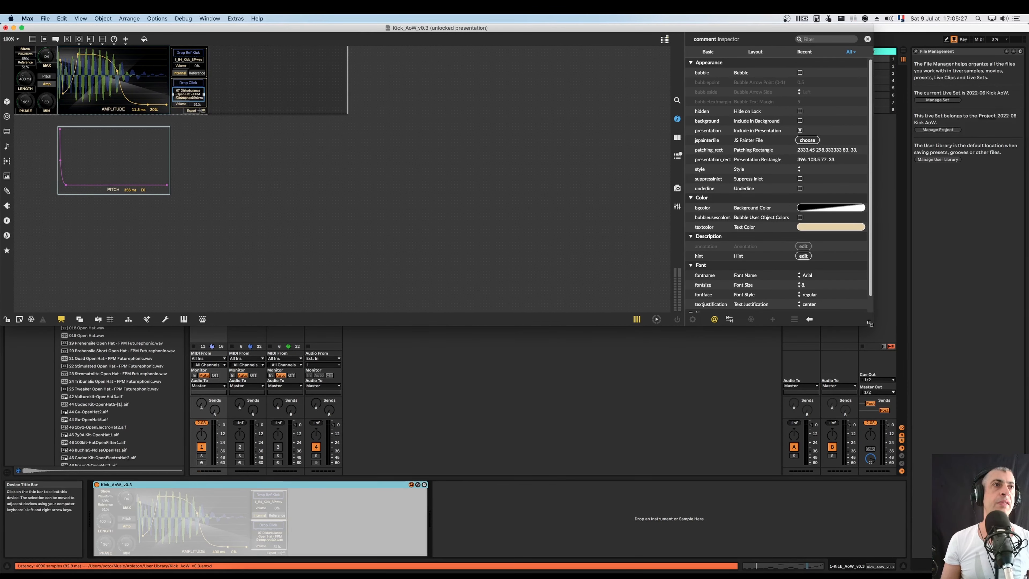
drag(870, 323, 948, 496)
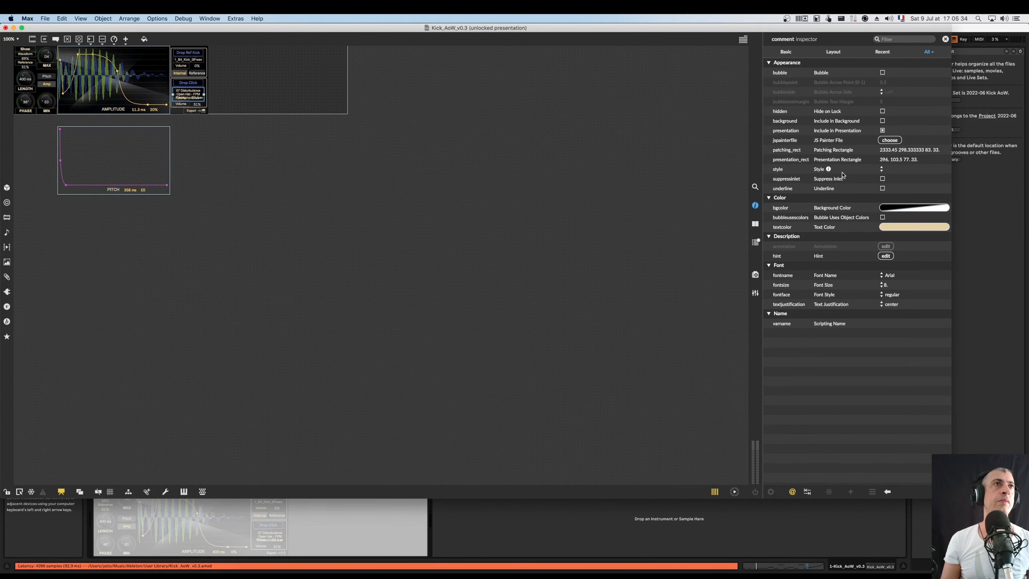
Open the comment object's help, read the description of the setwithtruncation message and return to the patch
right_click(195, 95)
click(205, 97)
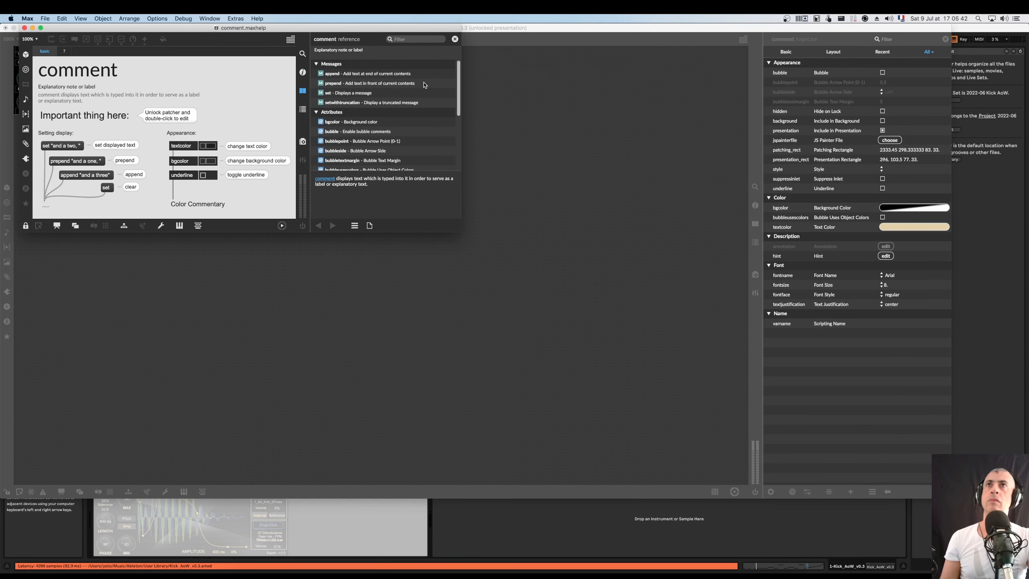
click(384, 103)
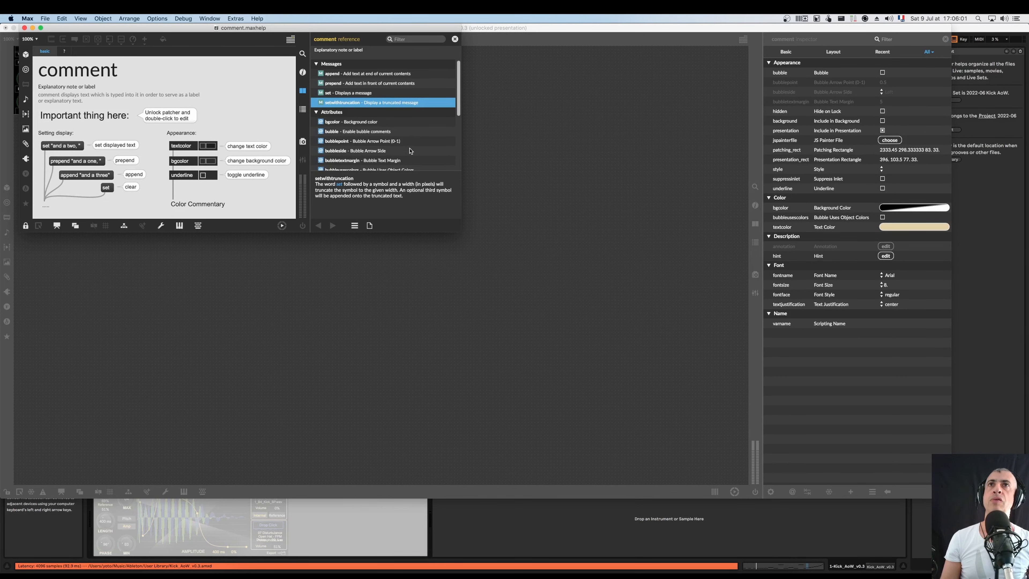
click(539, 193)
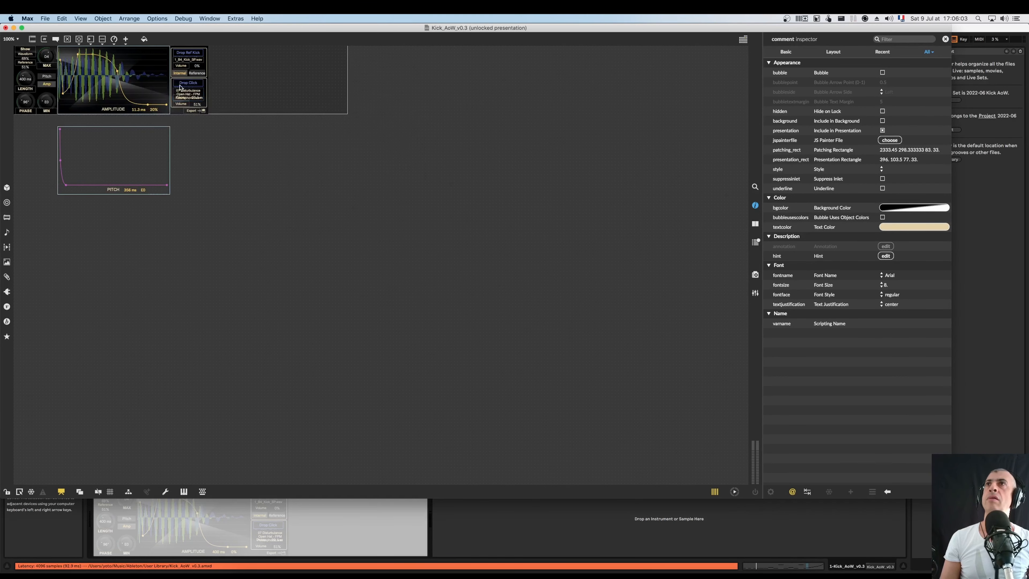
Check the presentation rectangles of the Click file-name comment and the Drop Click object in the inspector
click(189, 84)
click(195, 94)
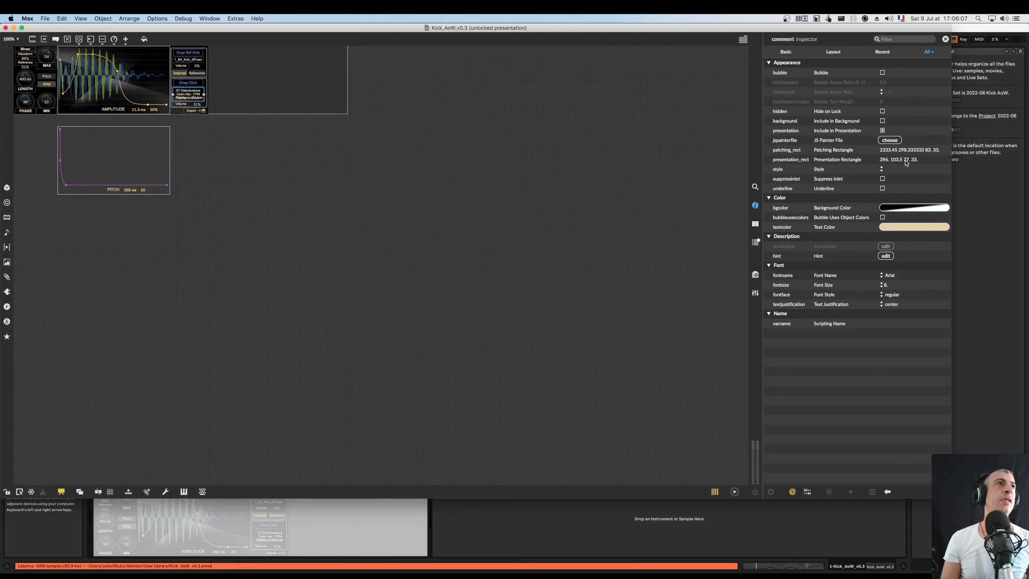
click(181, 84)
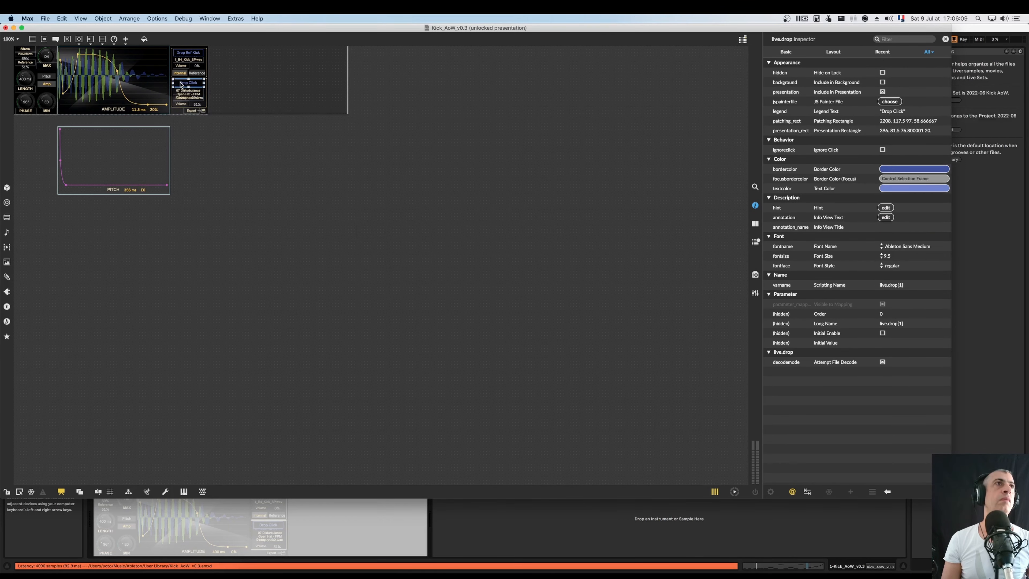
In patching view, change the set $1 message that feeds the reference kick's file-name comment to setwithtruncation $1
click(61, 492)
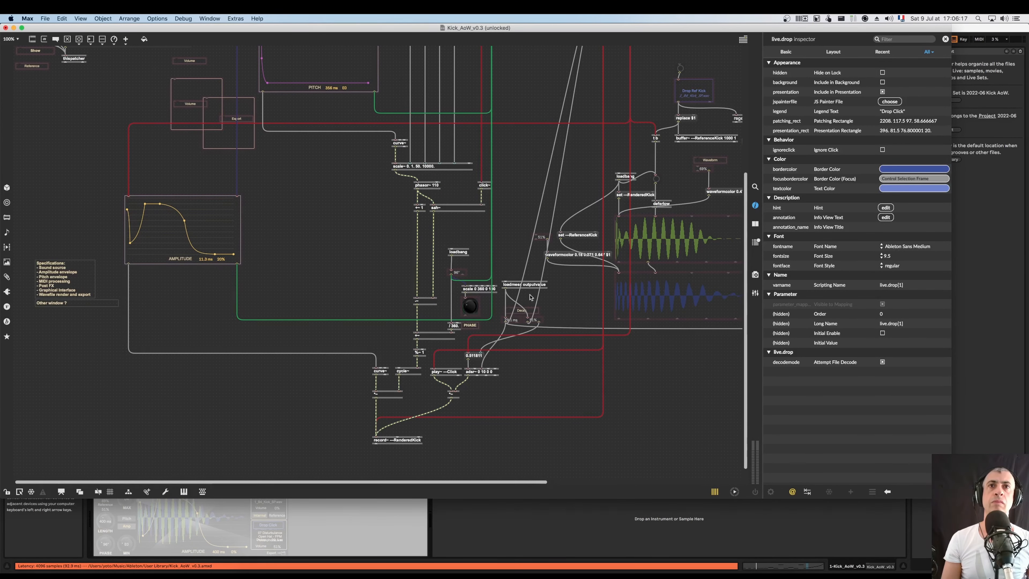
scroll(498, 247, up, 6)
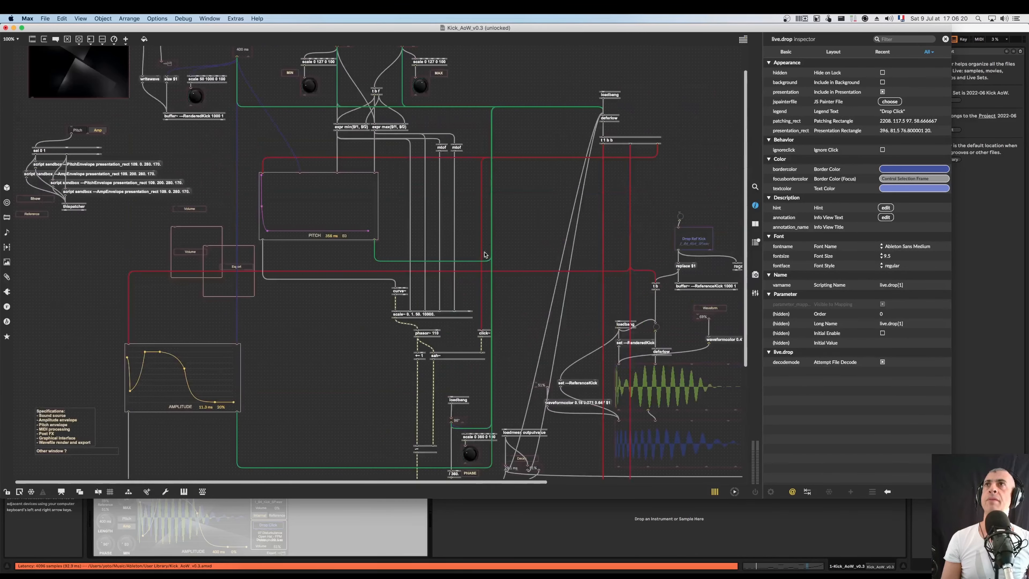
scroll(480, 257, right, 10)
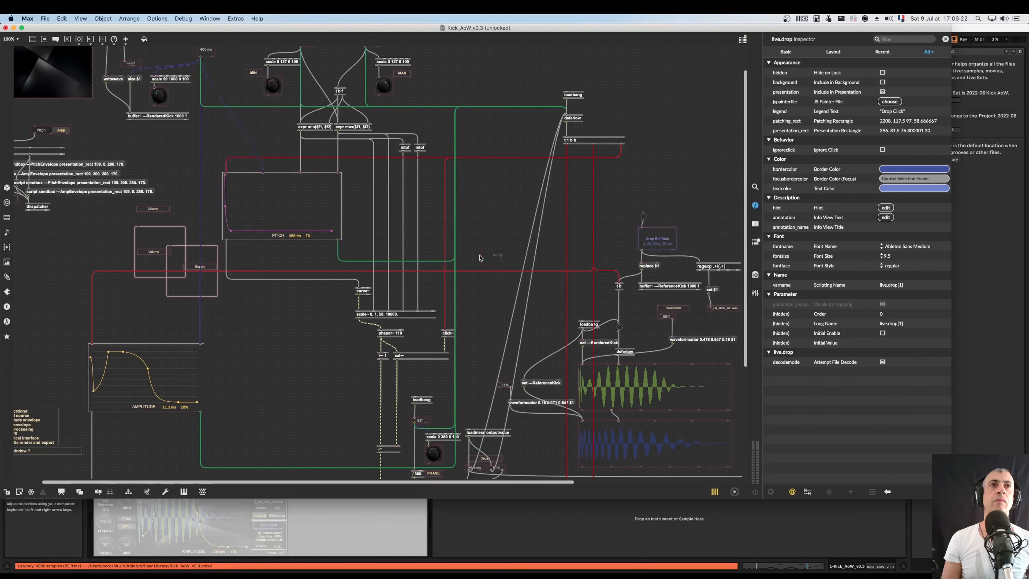
click(545, 290)
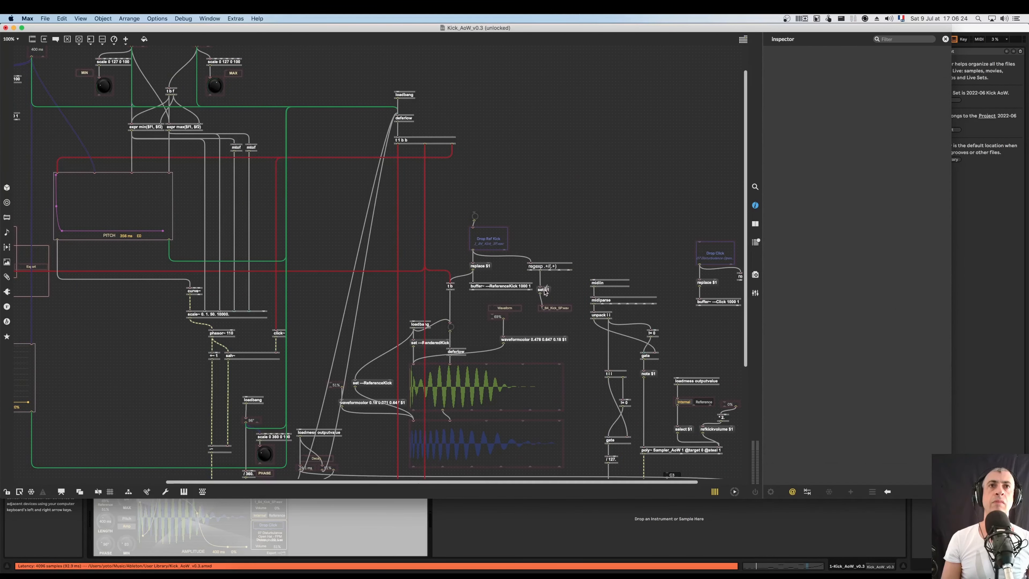
click(546, 290)
key(Right)
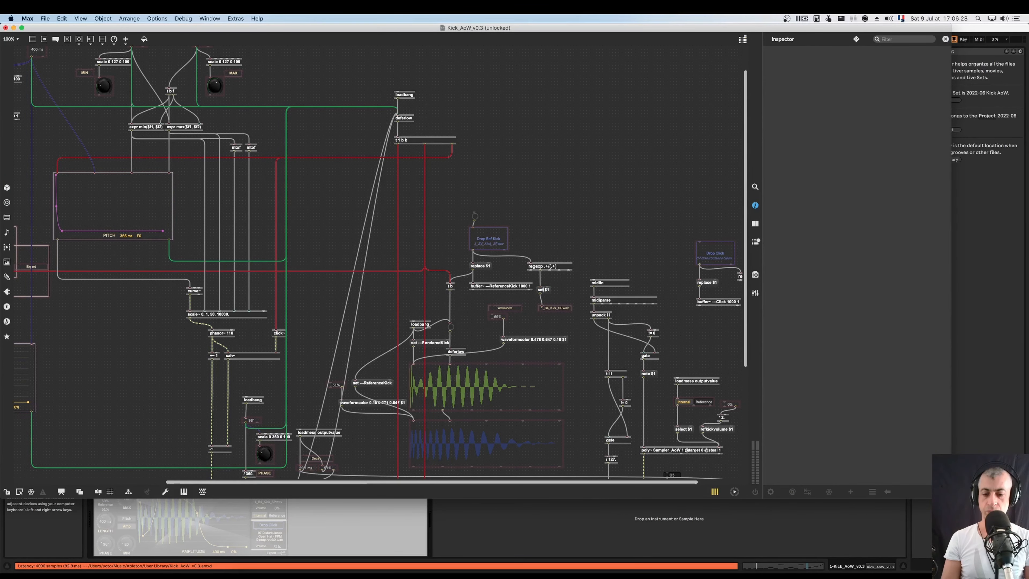
text(withtruncation)
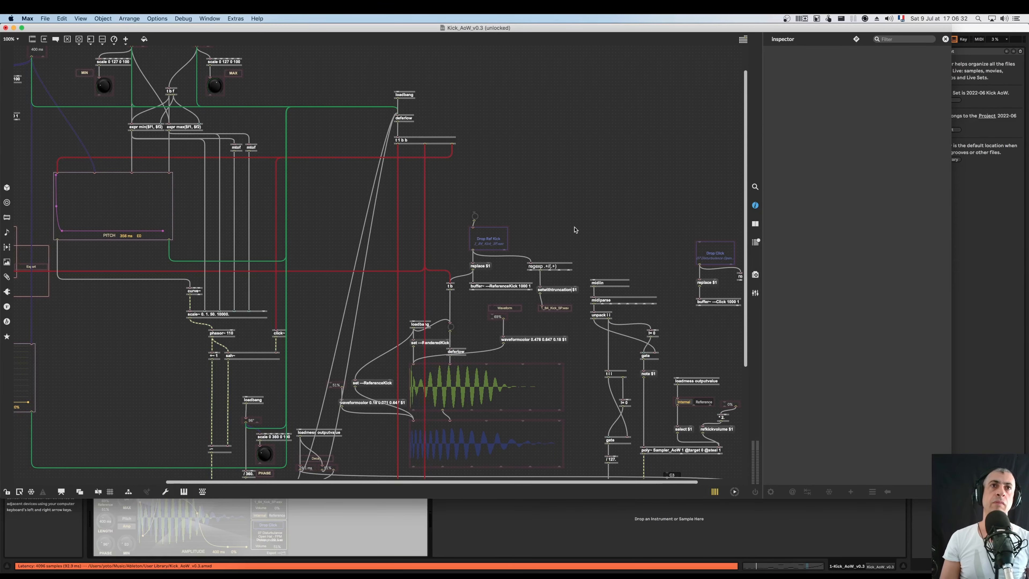
Reread the setwithtruncation description in the comment object's help and return to the patch
key(ctrl+Down)
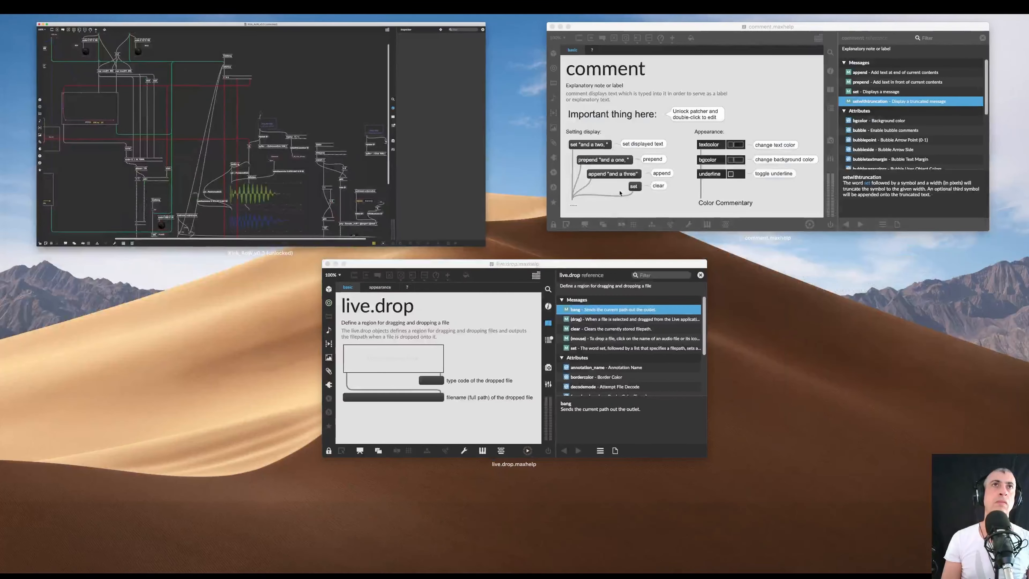
click(568, 180)
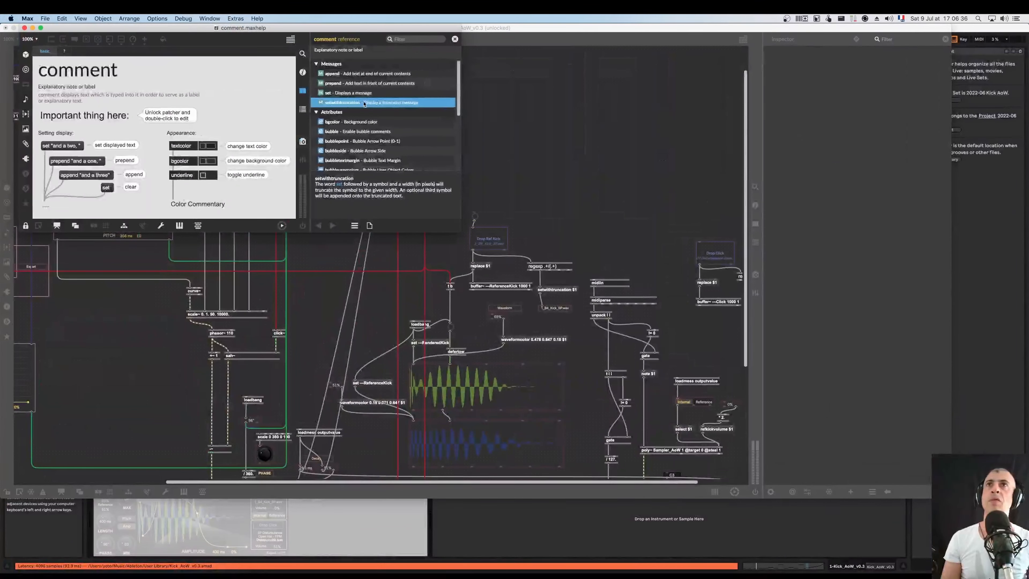
click(572, 197)
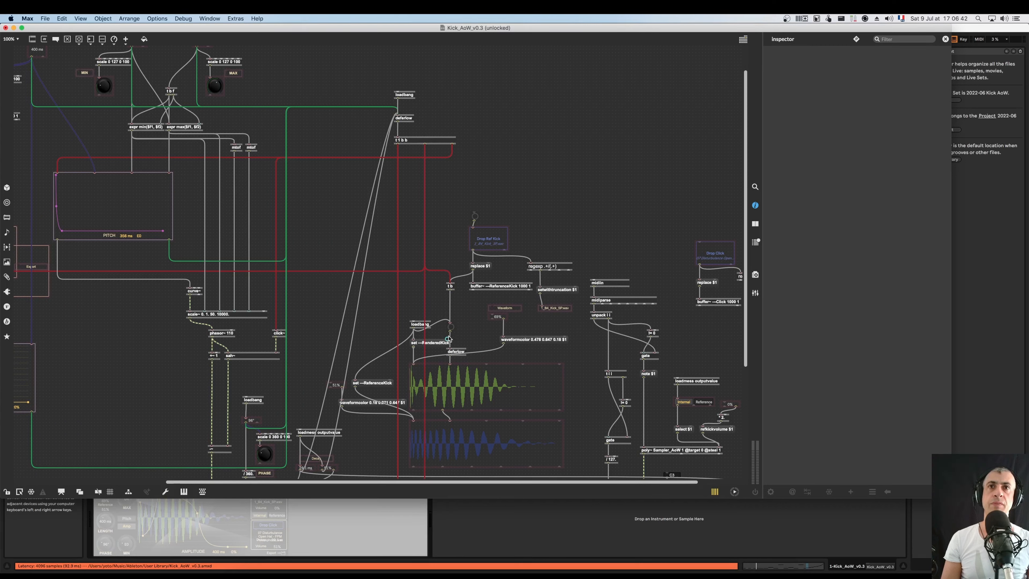
Add a width argument of 77 to the setwithtruncation $1 message for the reference kick's file-name comment
click(568, 290)
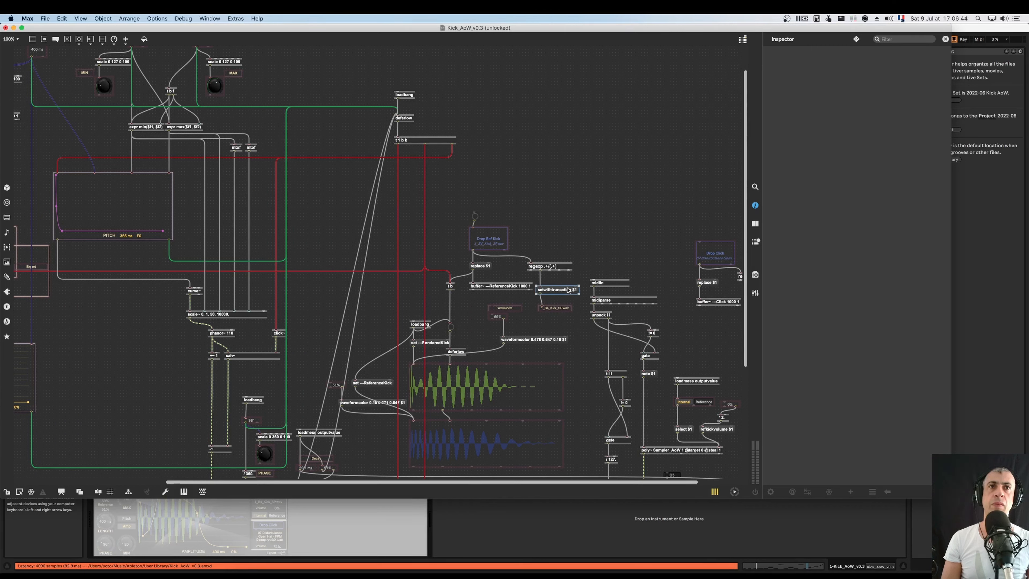
click(568, 290)
click(568, 288)
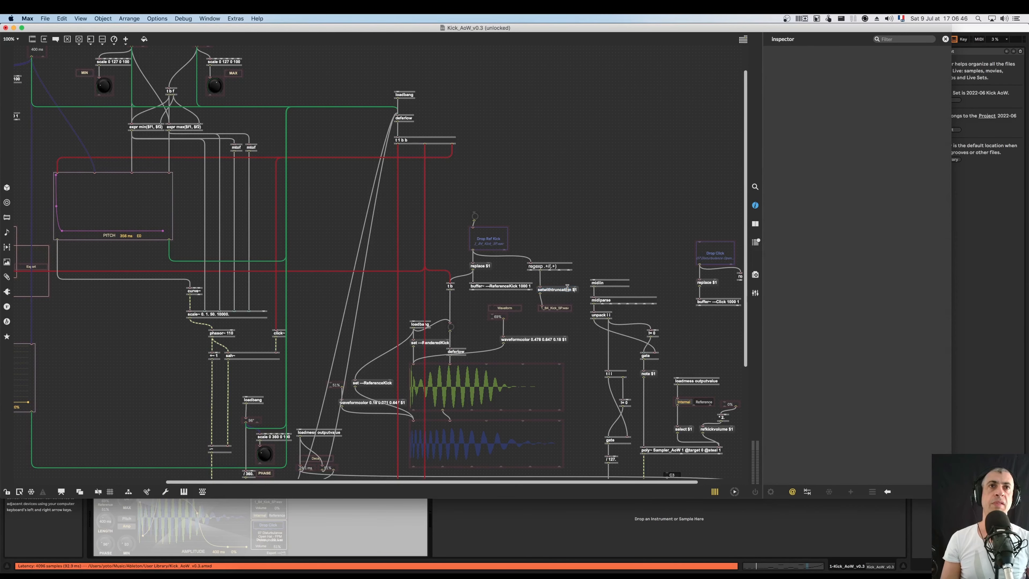
text(77)
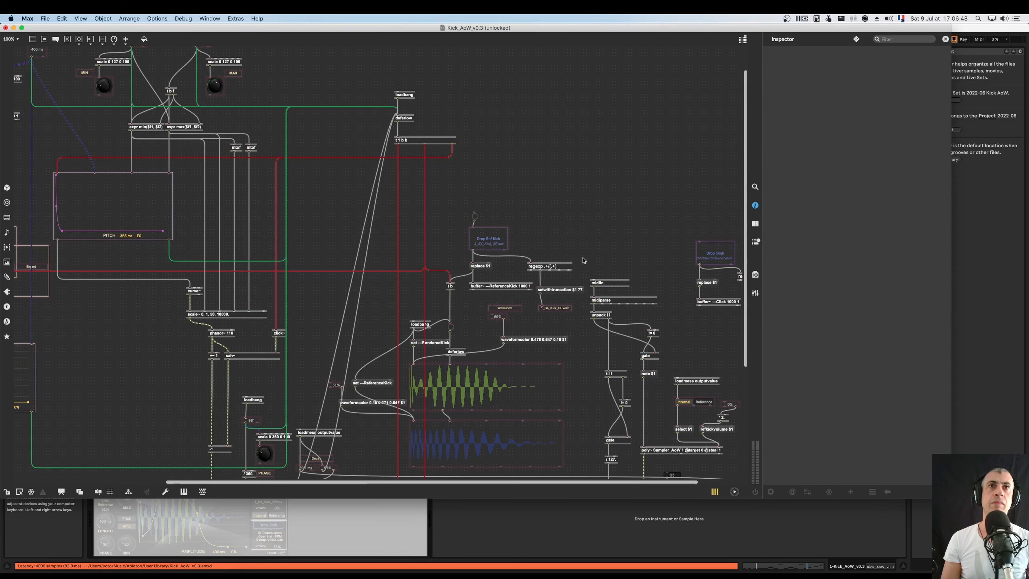
Create a message holding a long random string, connect it to the setwithtruncation $1 77 message and send it
text(m)
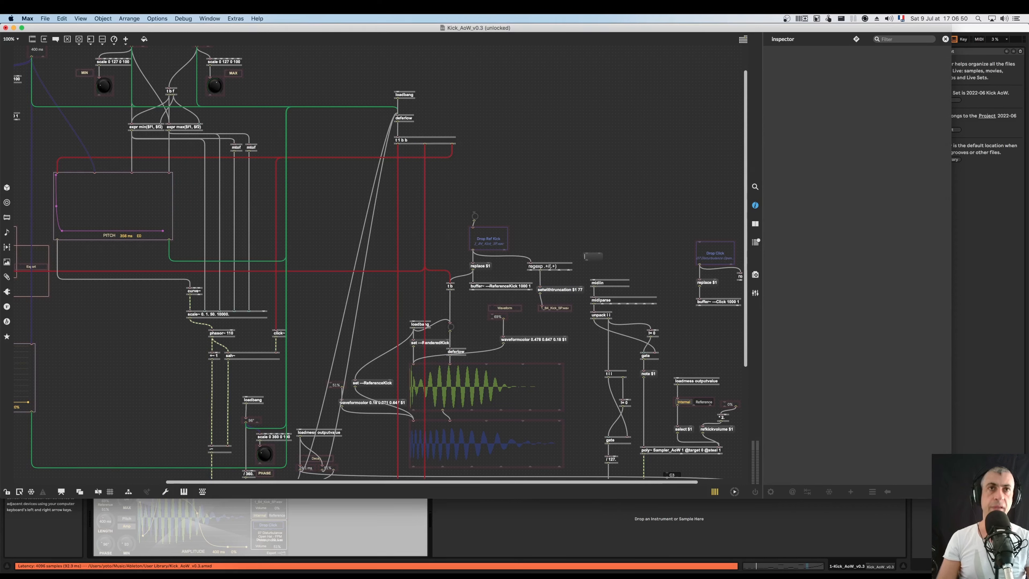
text(jgkfldjsgkfljgkldghj)
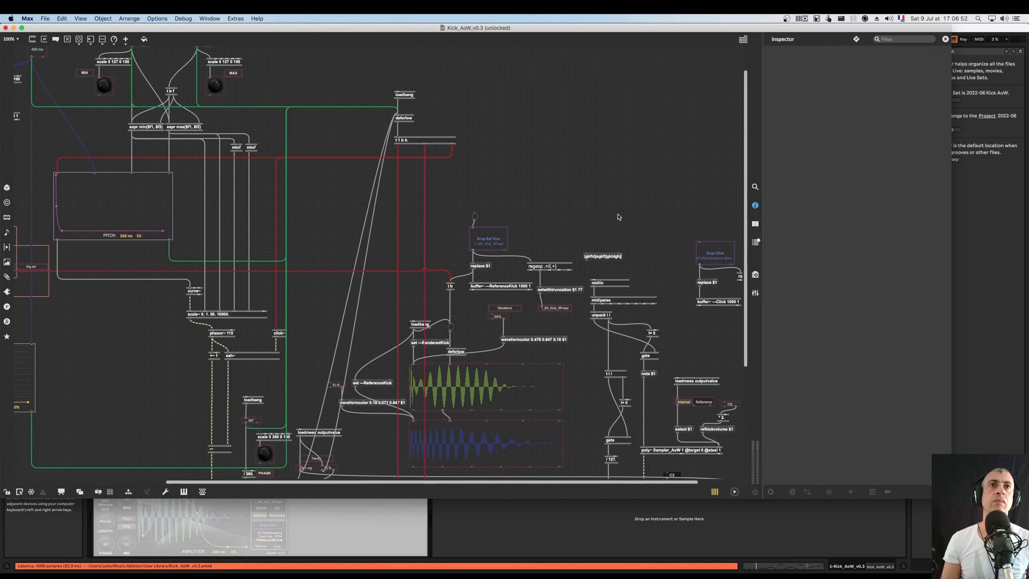
text(kfdlhjklmjhklfghjkgfj)
drag(586, 261, 540, 286)
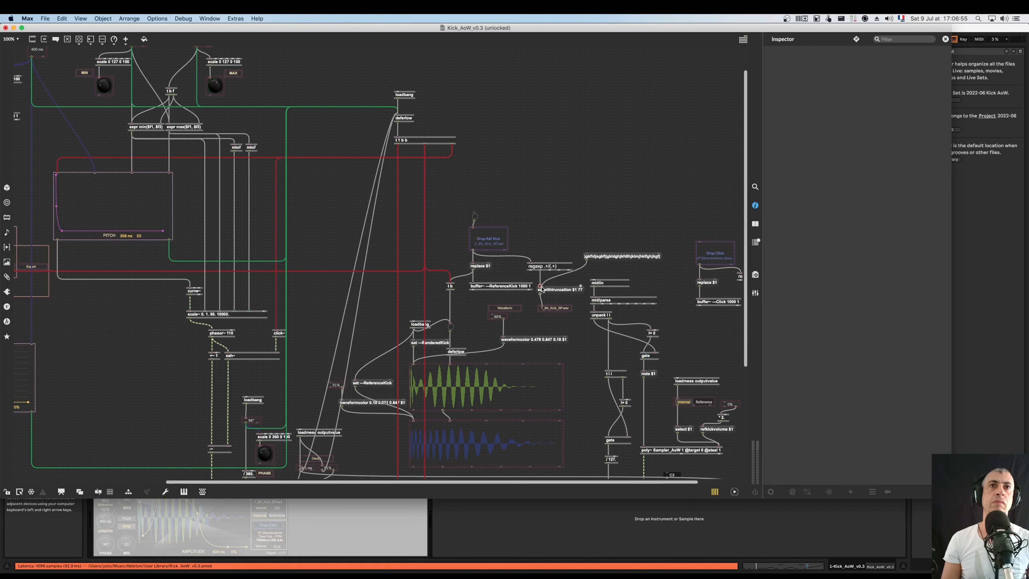
super+click(605, 259)
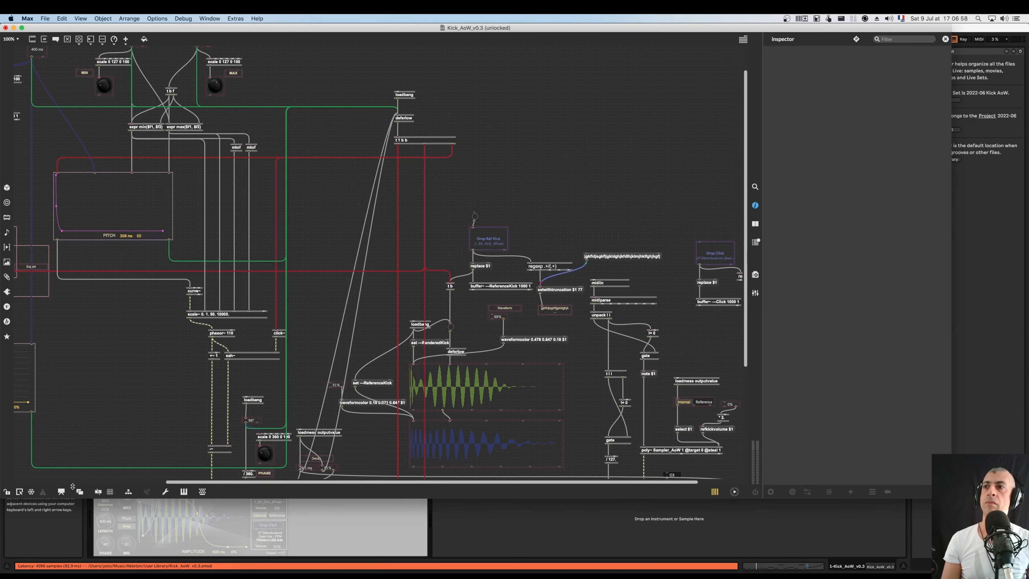
In presentation view, inspect both file-name comments and resize the reference kick's comment to about 77.8 wide
click(62, 492)
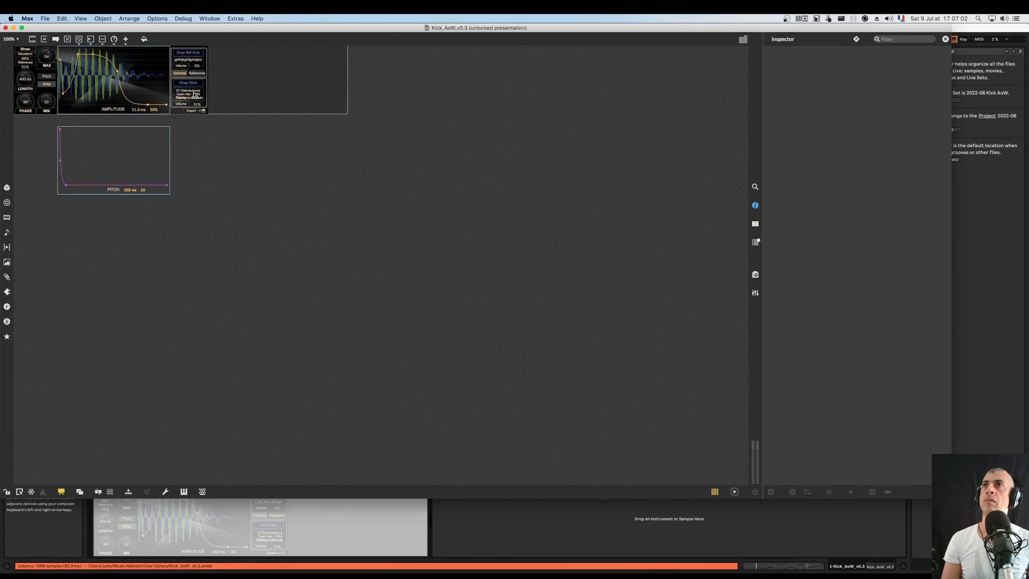
click(195, 95)
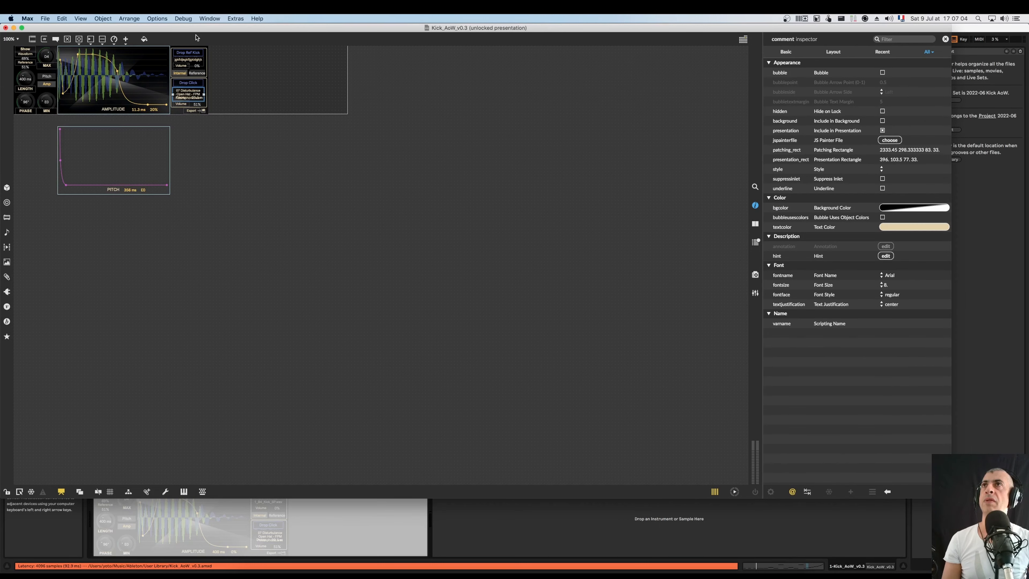
click(201, 62)
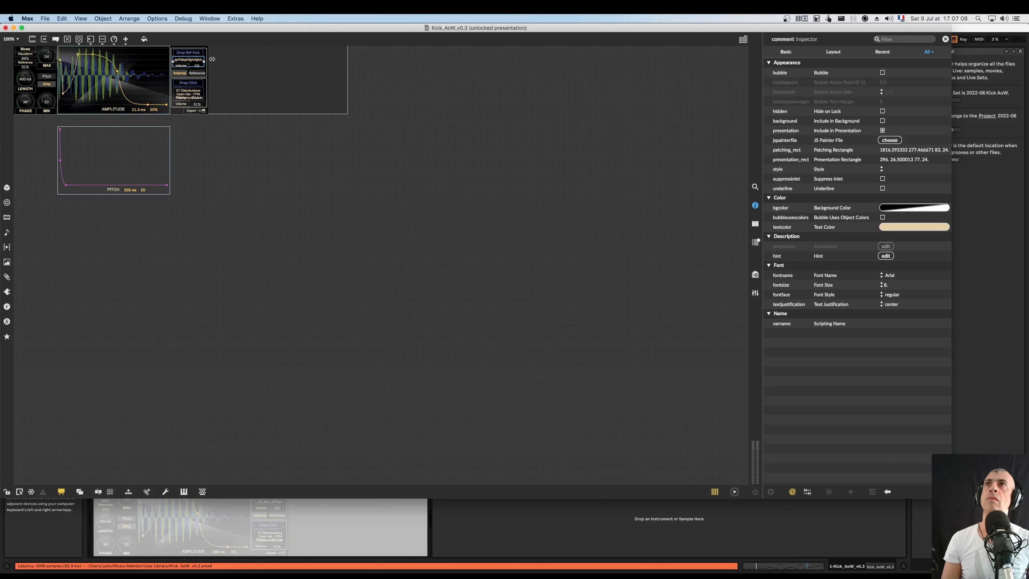
drag(212, 59, 202, 59)
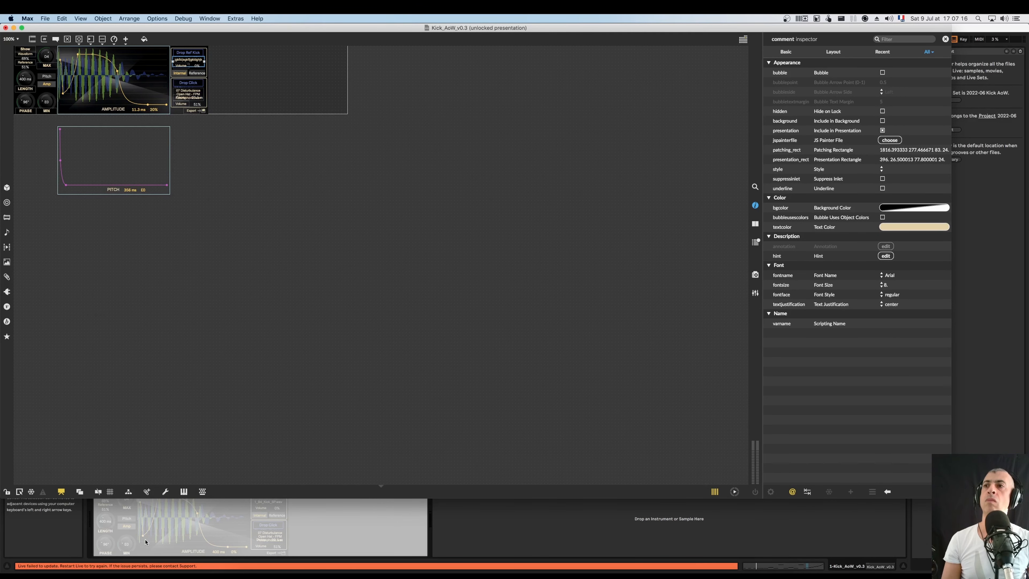
click(61, 493)
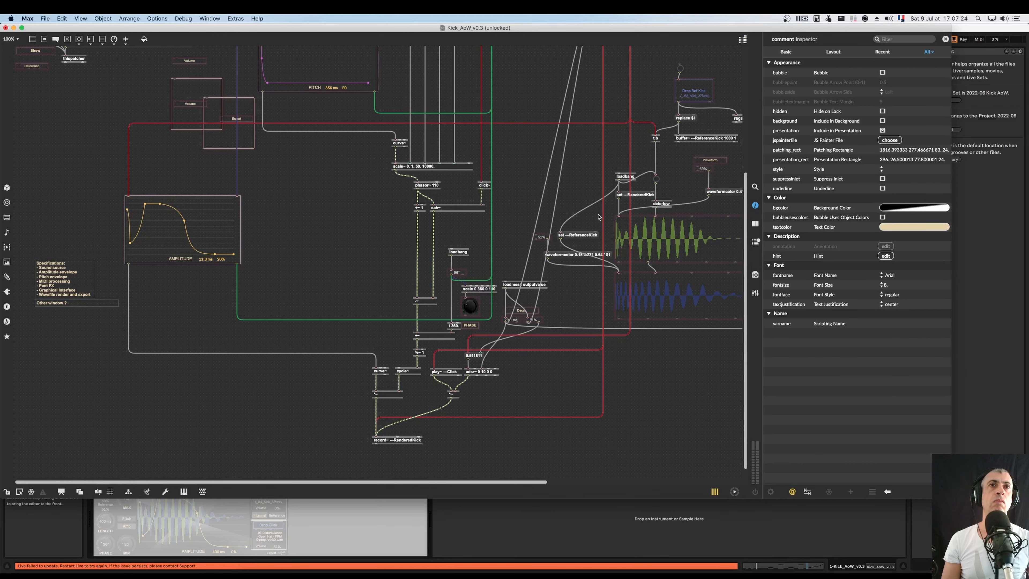
In patching view, add a zl.slice object above the regexp object of the reference kick section
scroll(675, 208, up, 2)
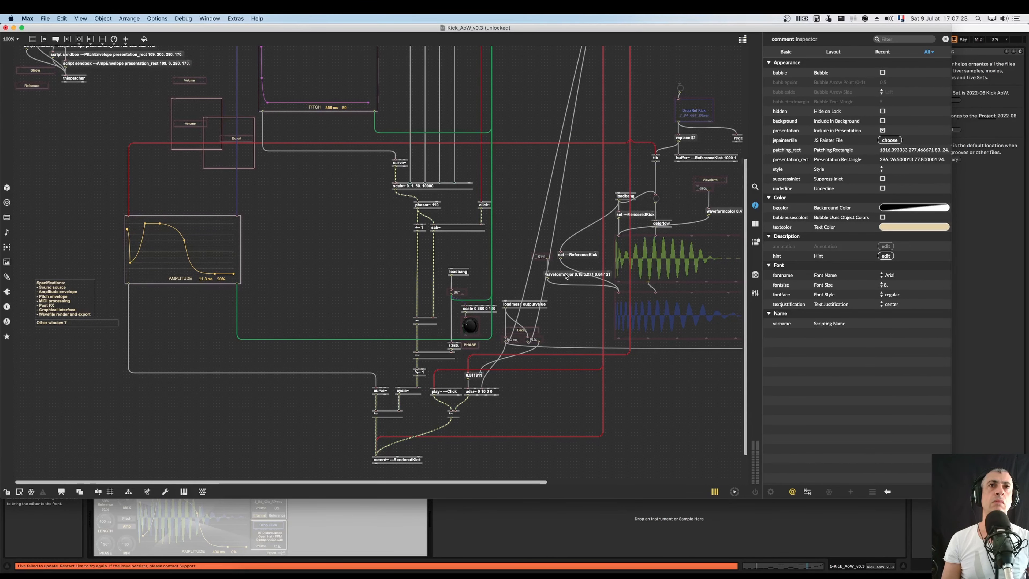
scroll(607, 242, up, 2)
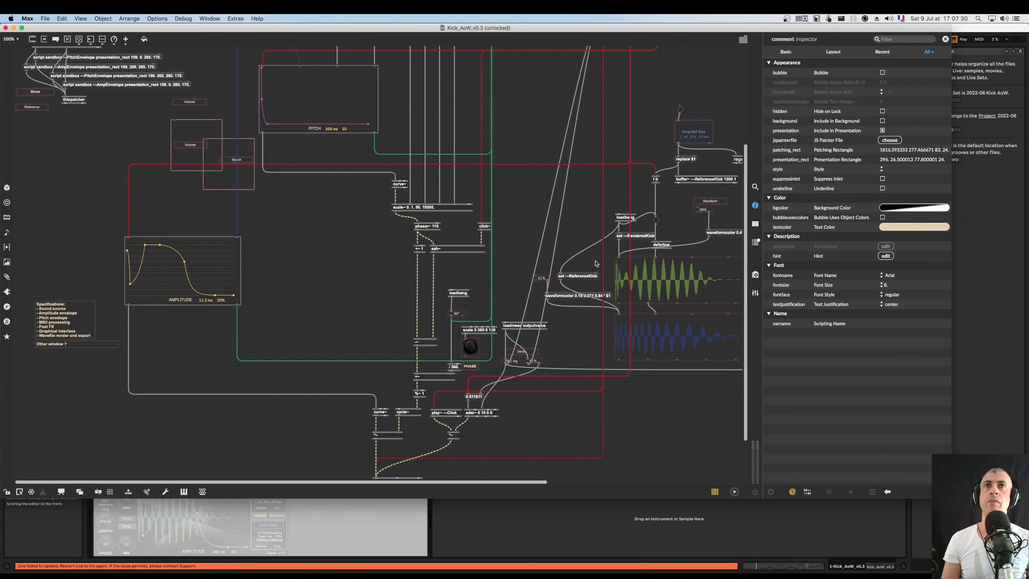
scroll(595, 264, right, 8)
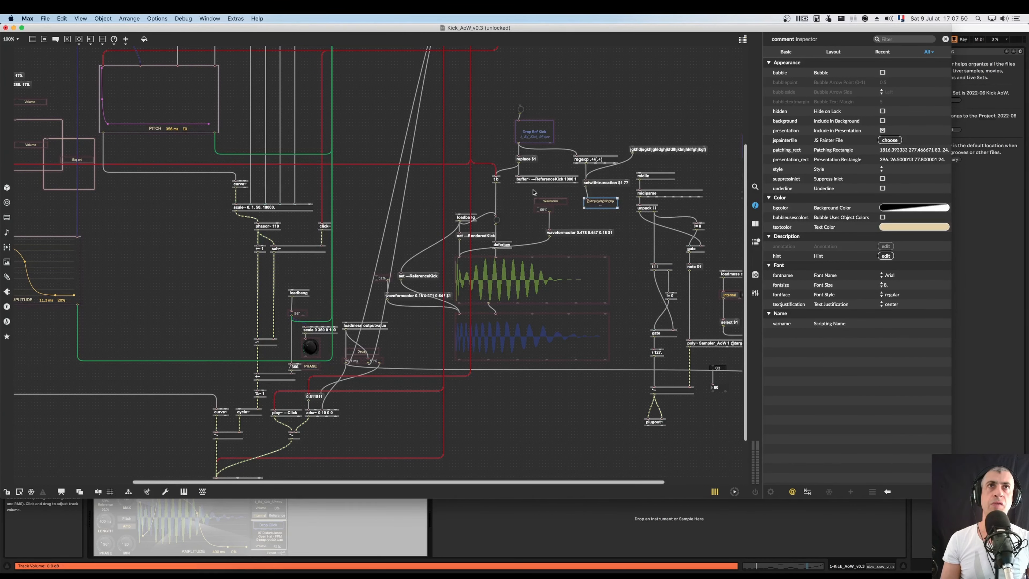
double_click(593, 120)
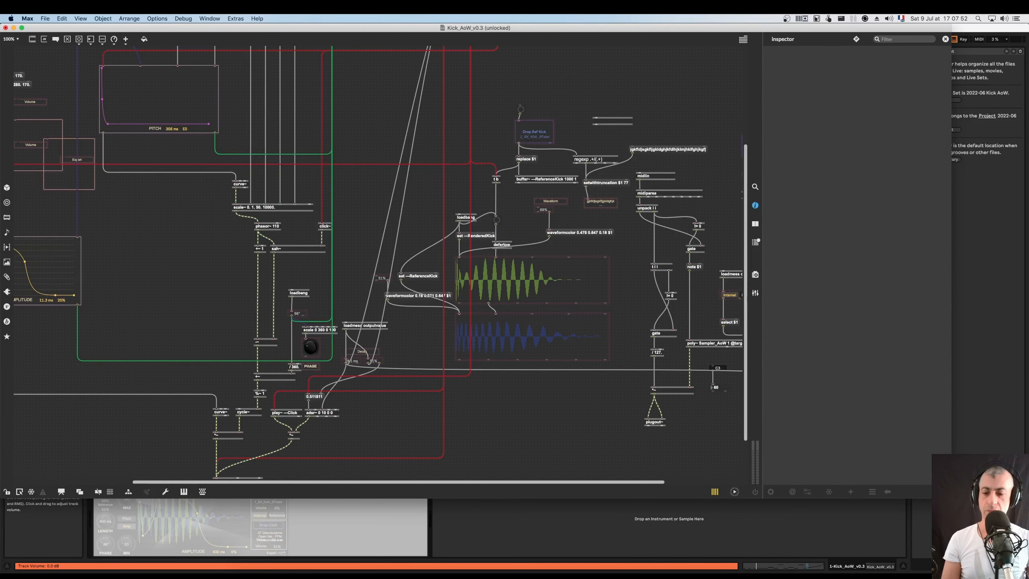
text(zl.)
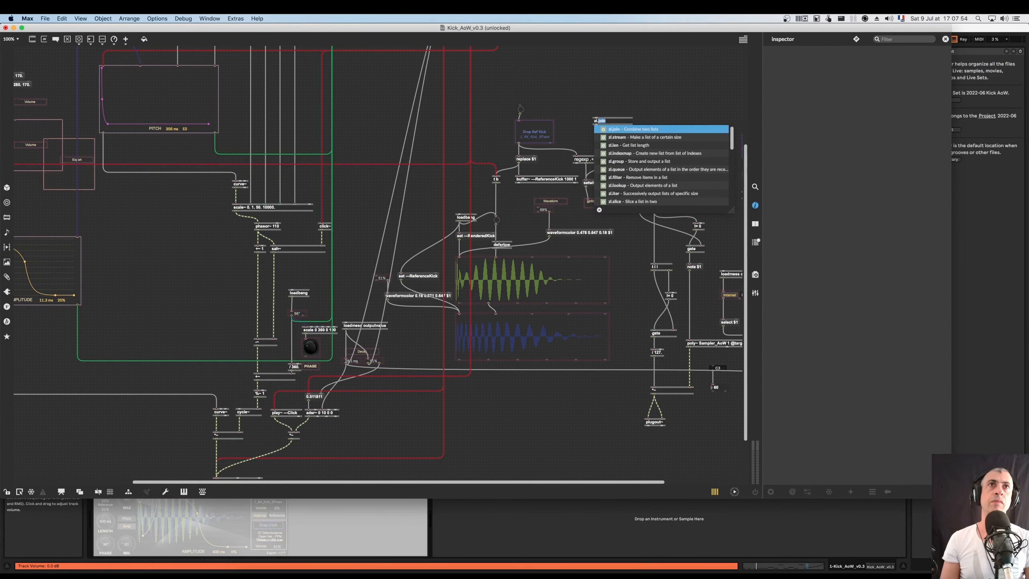
text(spl)
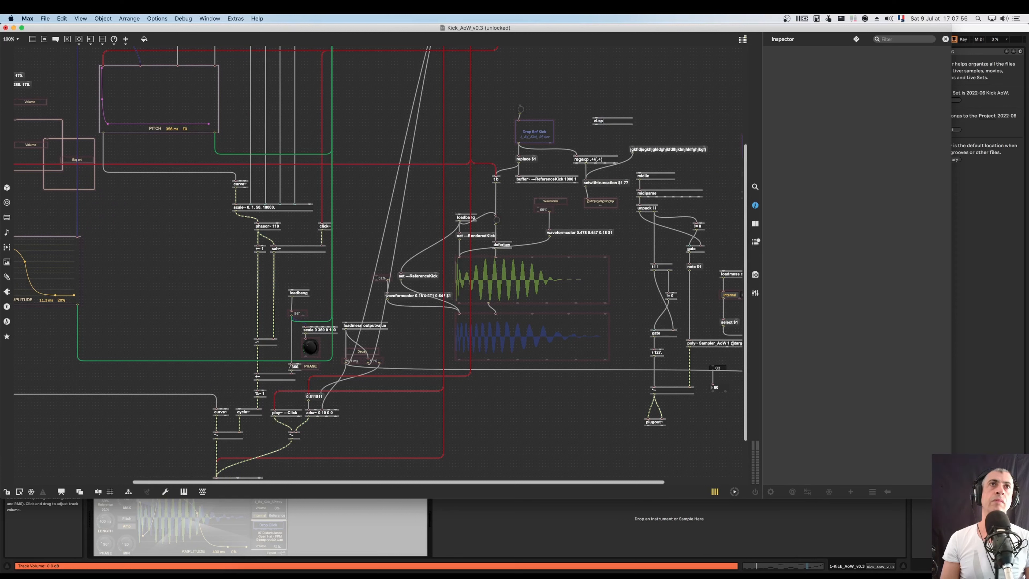
key(BackSpace)
key(BackSpace)
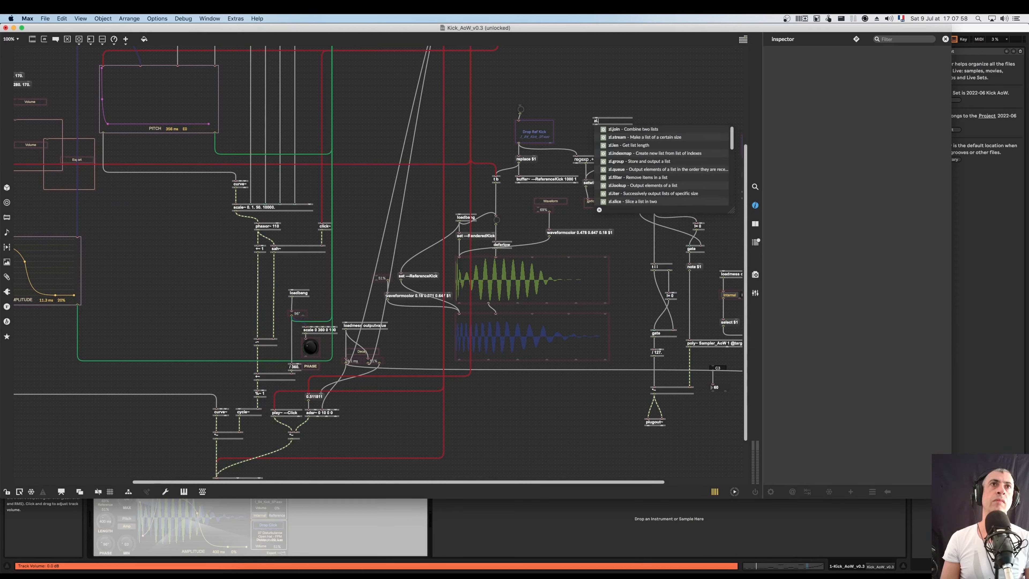
scroll(665, 162, down, 2)
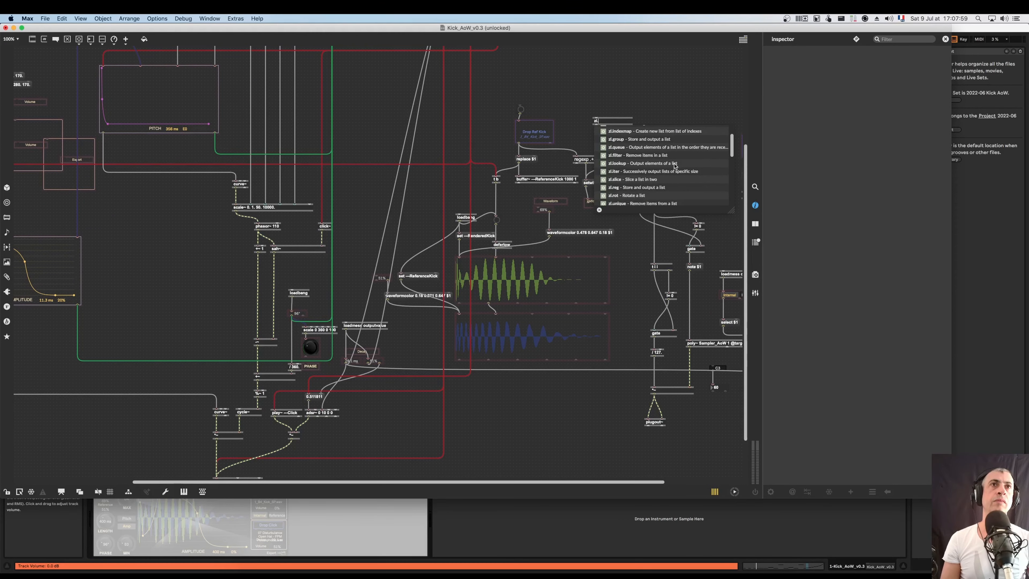
click(644, 179)
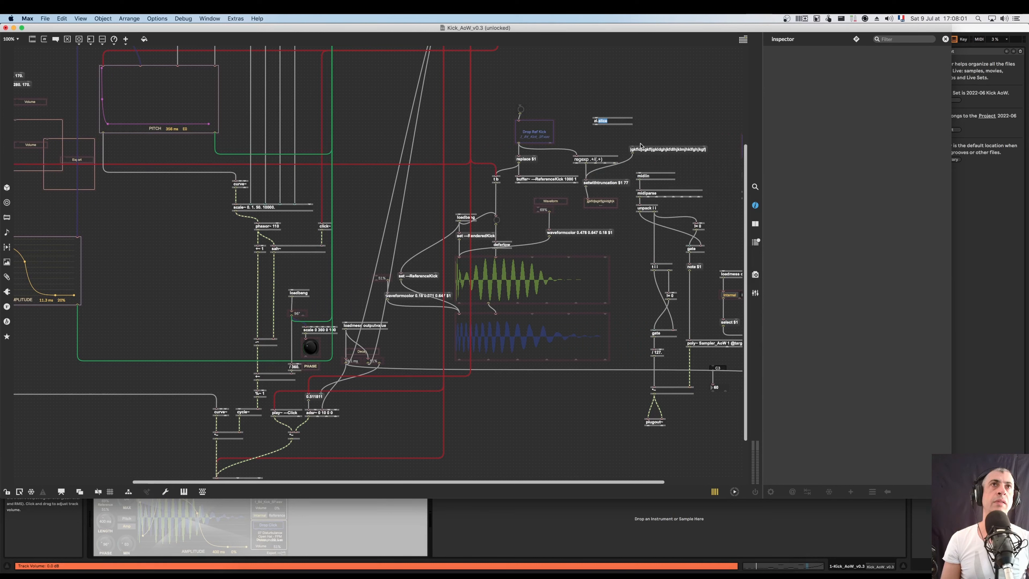
click(601, 122)
key(BackSpace)
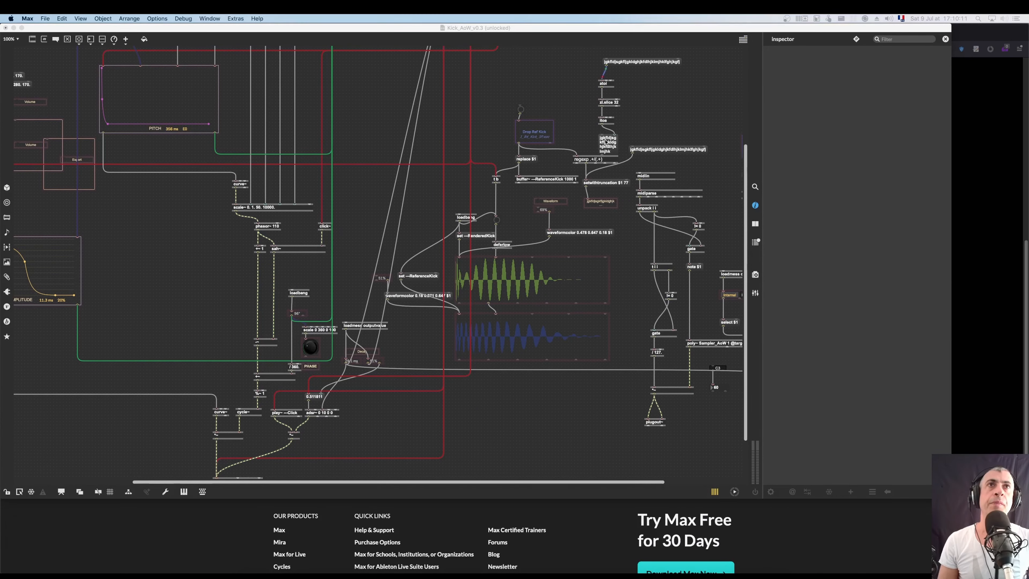
Line up the test and output messages with the atoi, zl.slice 32 and itoa chain and widen the output message to 103
drag(609, 142, 597, 138)
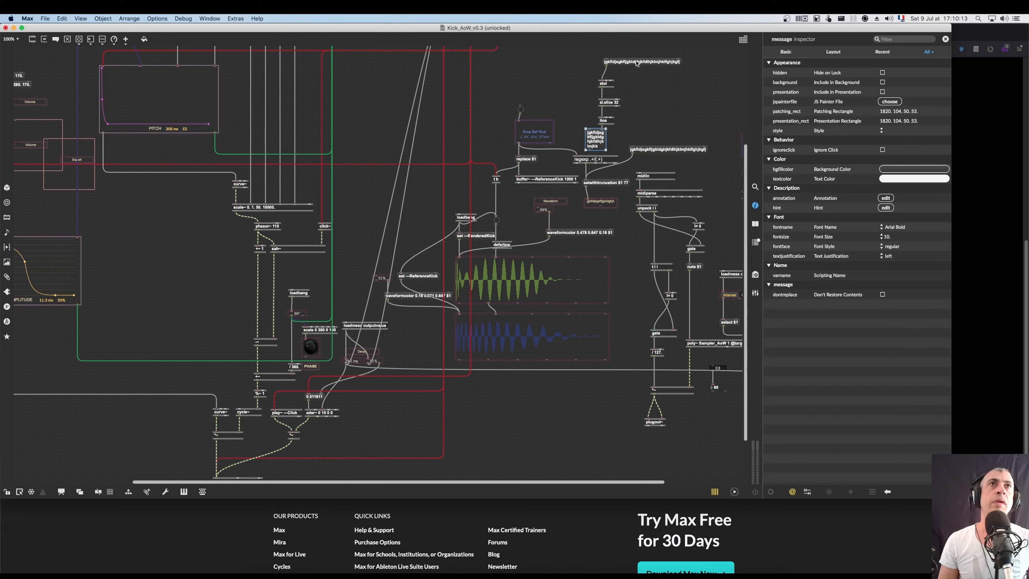
drag(638, 64, 621, 62)
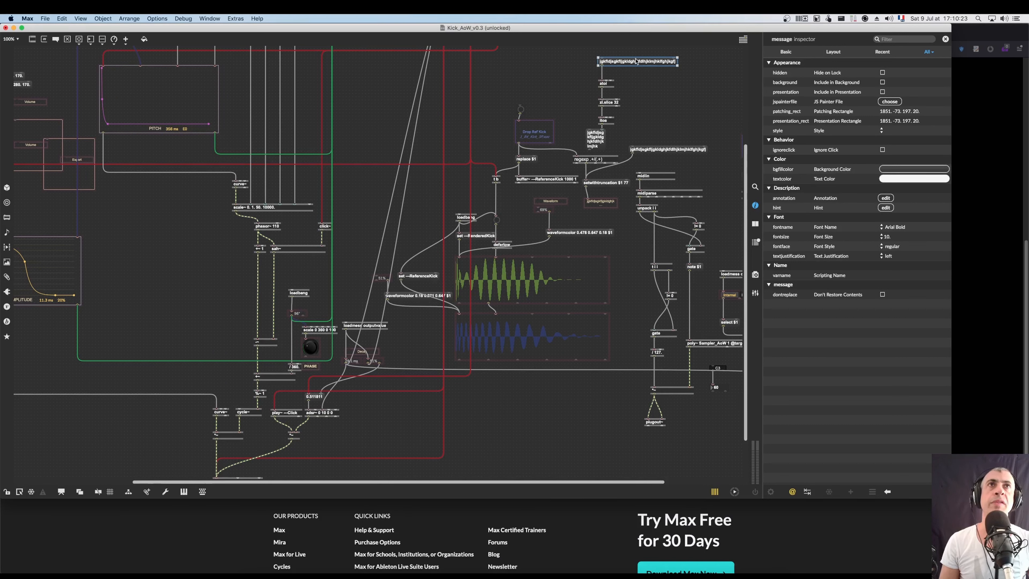
click(605, 104)
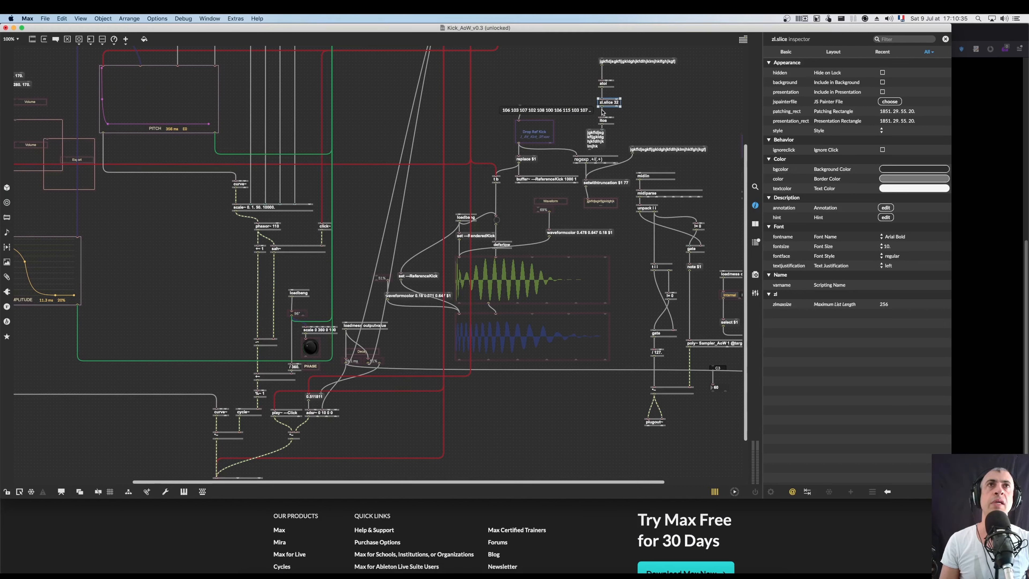
click(605, 121)
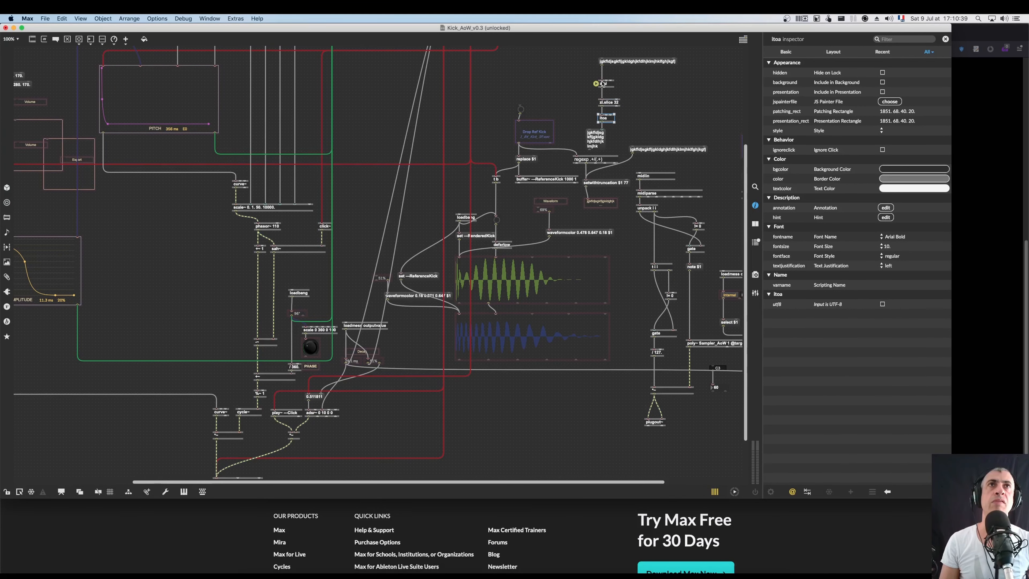
click(599, 139)
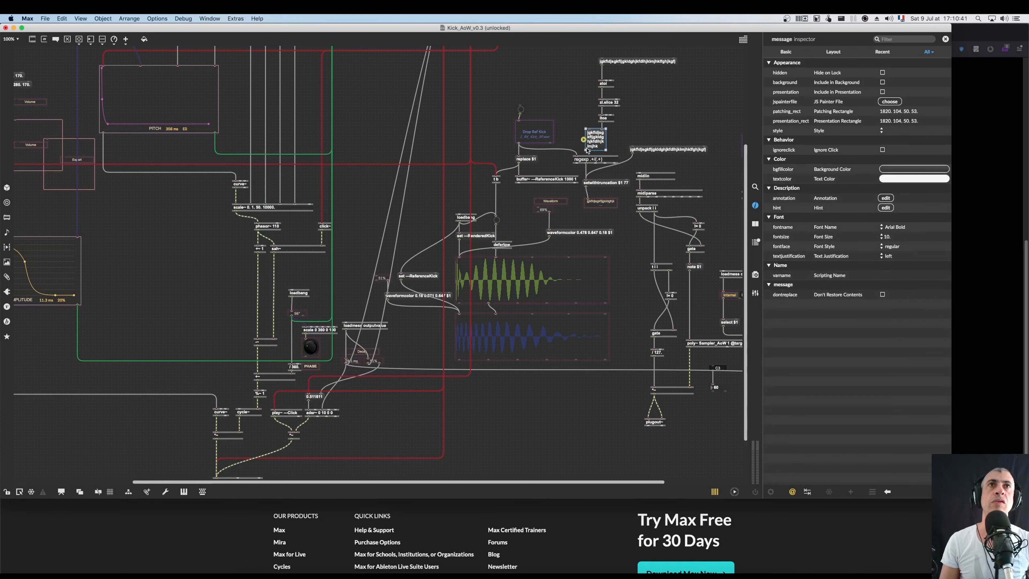
drag(585, 150, 564, 149)
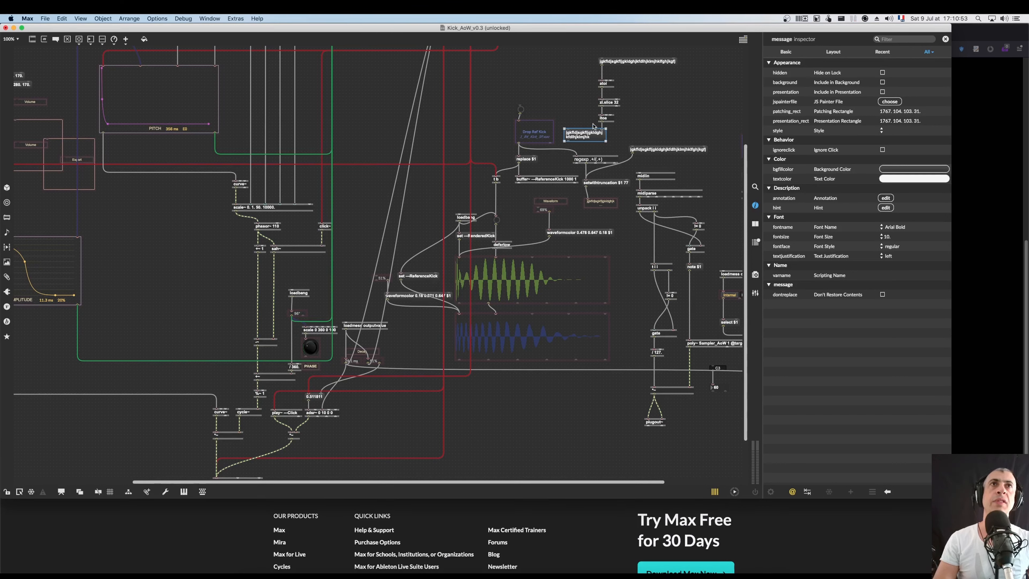
Replace setwithtruncation with set in the message that feeds the reference kick's file-name comment
double_click(595, 183)
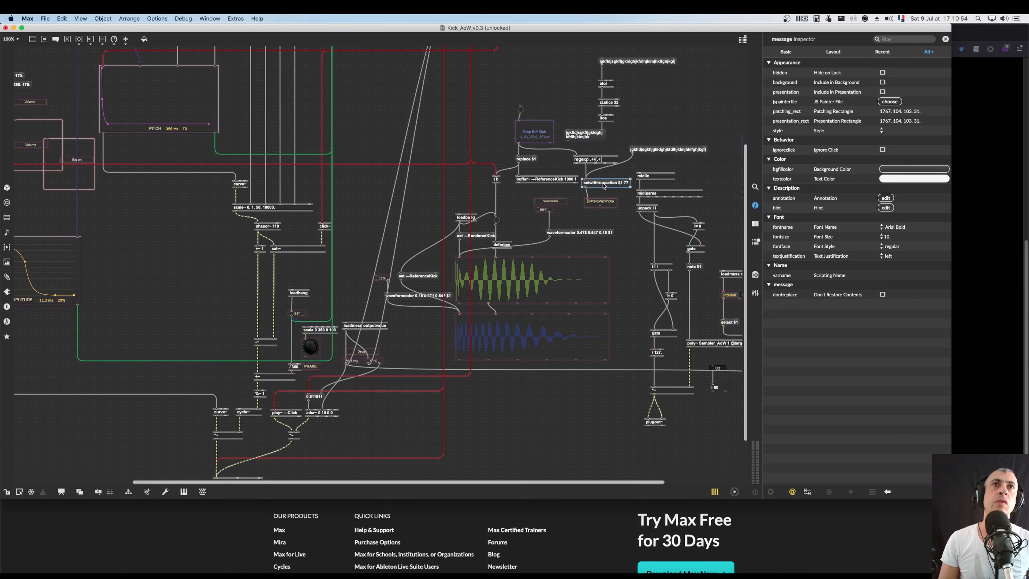
click(595, 185)
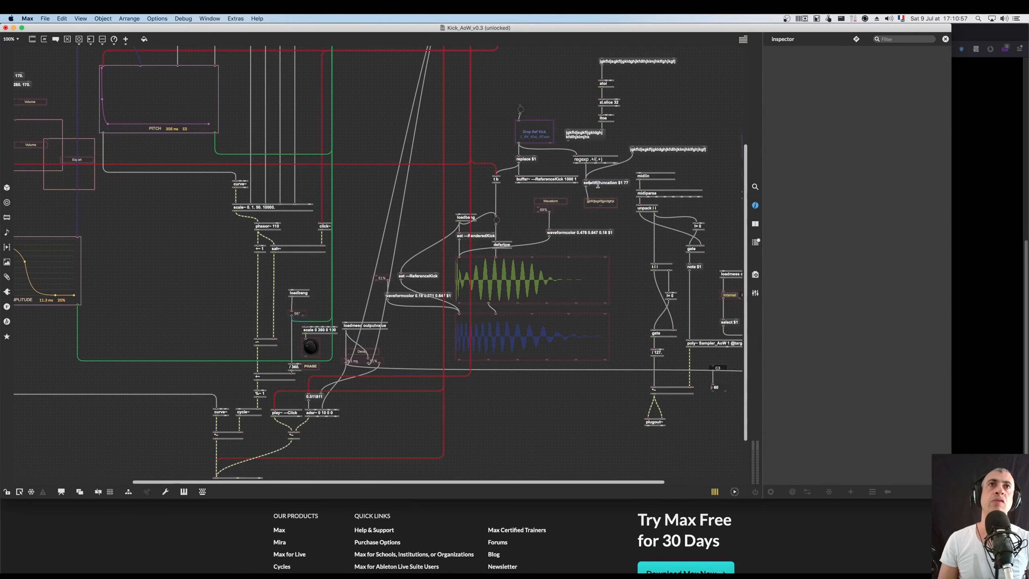
key(BackSpace)
key(BackSpace)
key(BackSpace)
key(BackSpace)
key(BackSpace)
key(BackSpace)
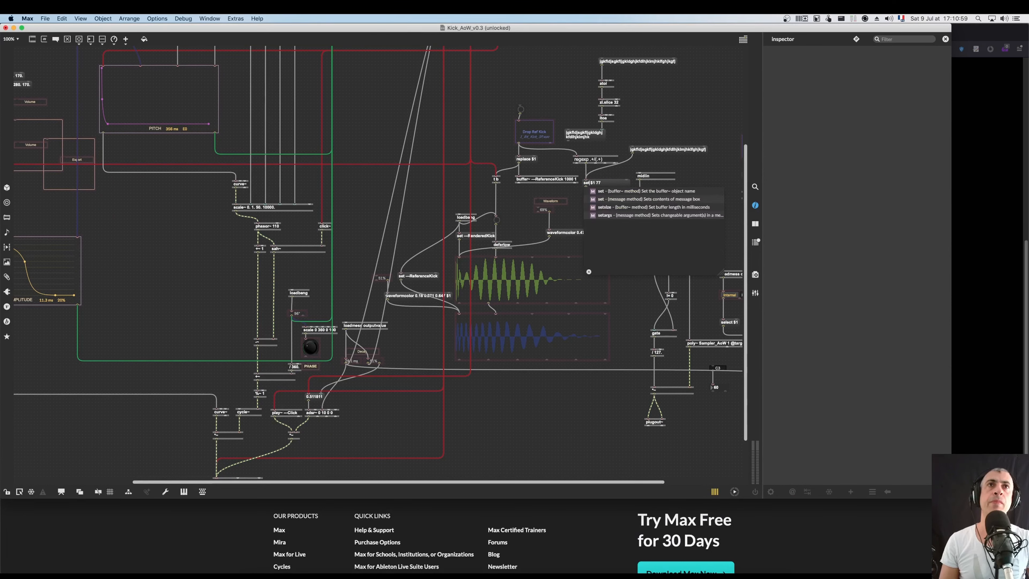
click(622, 132)
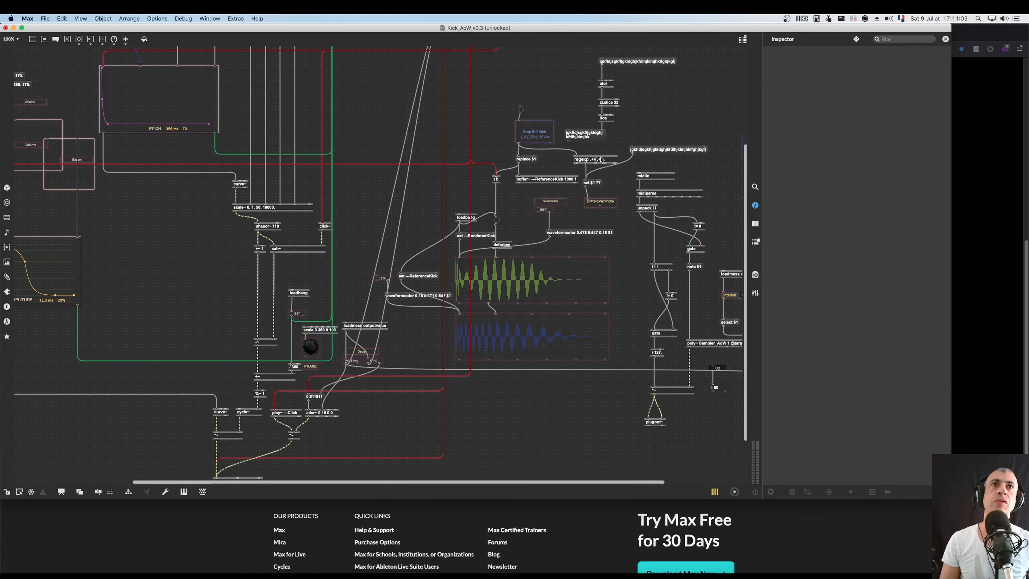
Delete the output message below the itoa object and move the Drop Ref Kick area and its regexp object to make room
drag(601, 159, 601, 149)
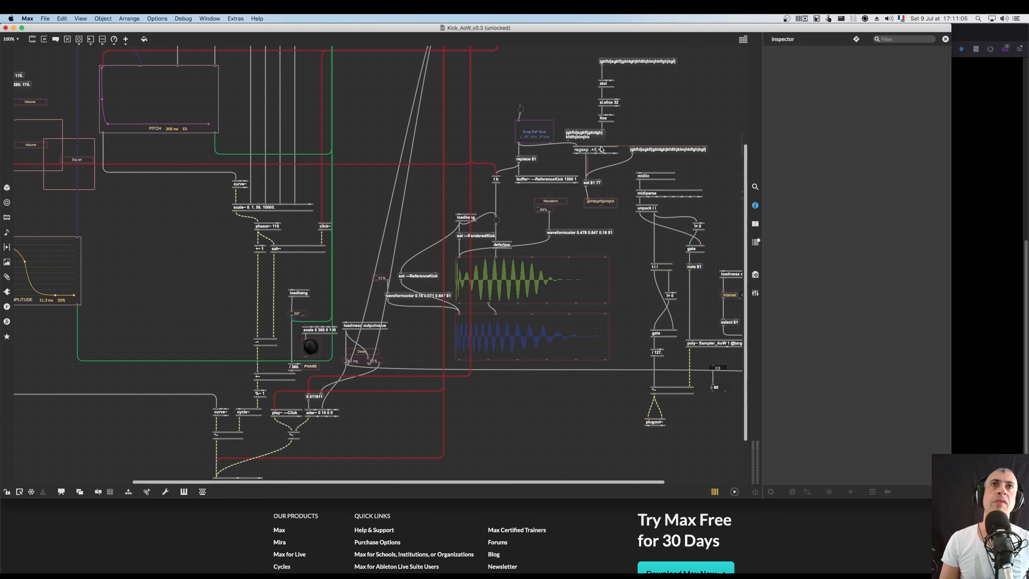
click(599, 137)
key(BackSpace)
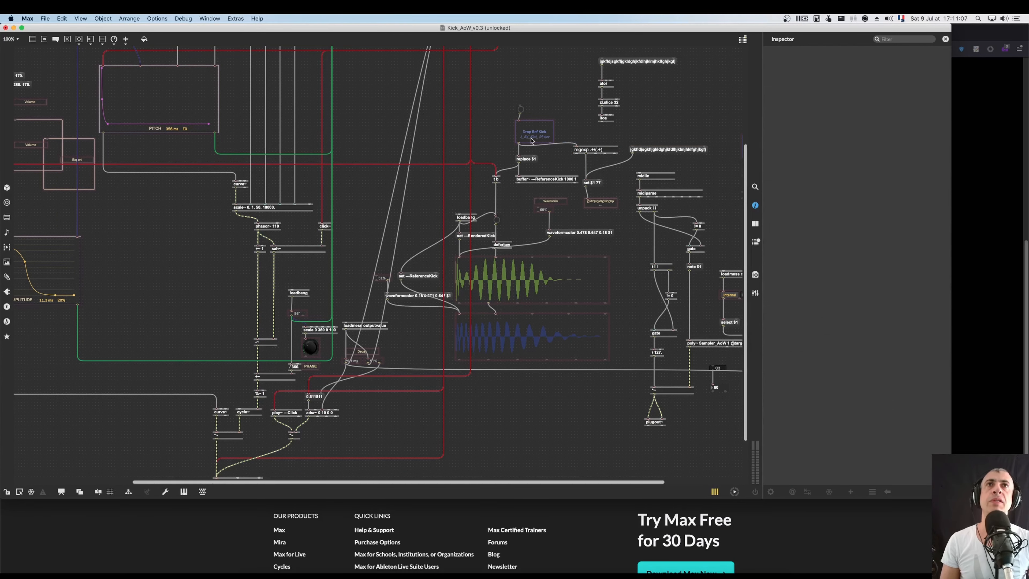
drag(499, 99, 530, 103)
drag(590, 149, 559, 128)
Disconnect the test message from atoi and route the reference kick's regexp output through atoi, zl.slice and itoa into the set message
click(602, 71)
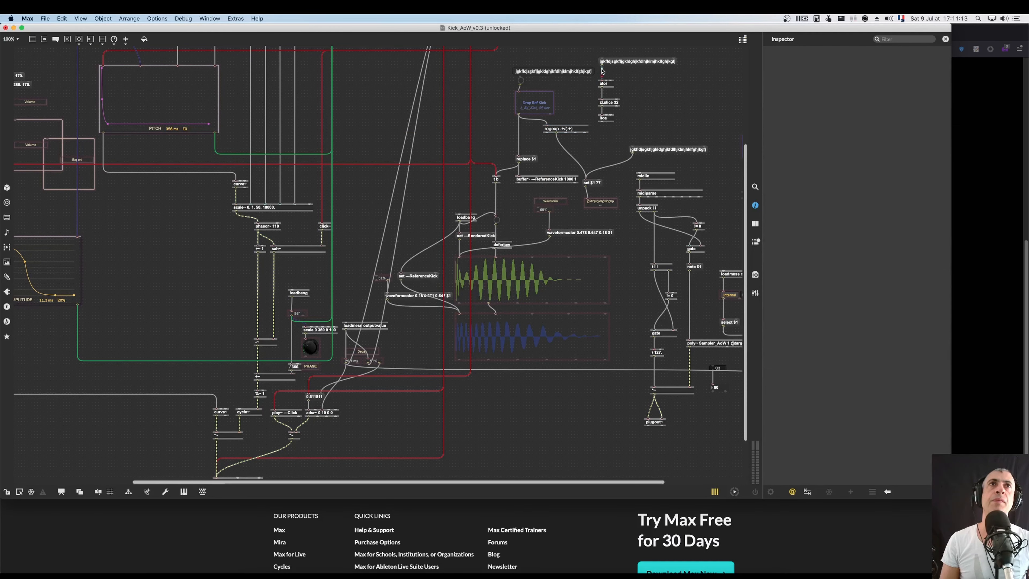
drag(556, 133, 601, 79)
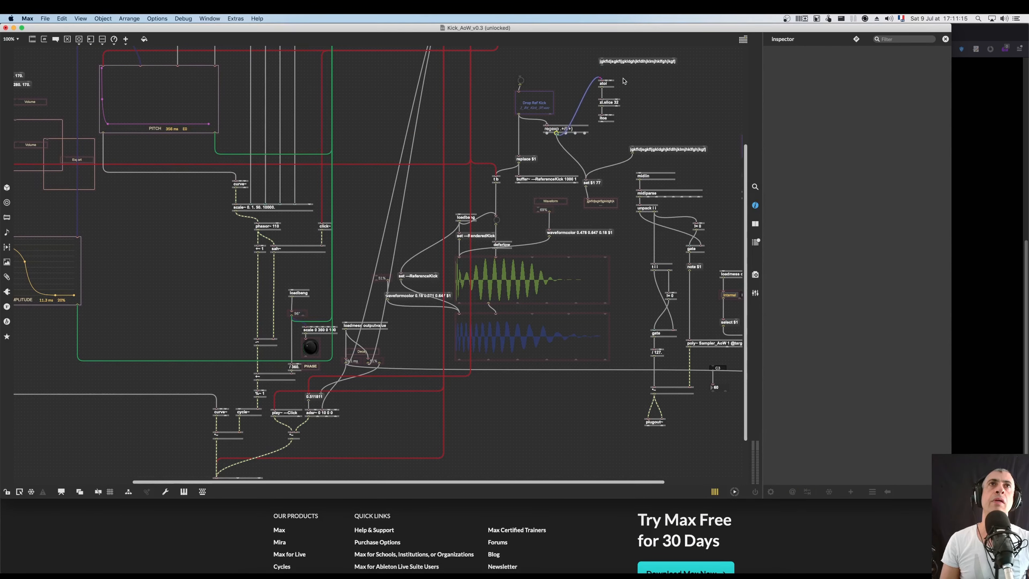
click(562, 145)
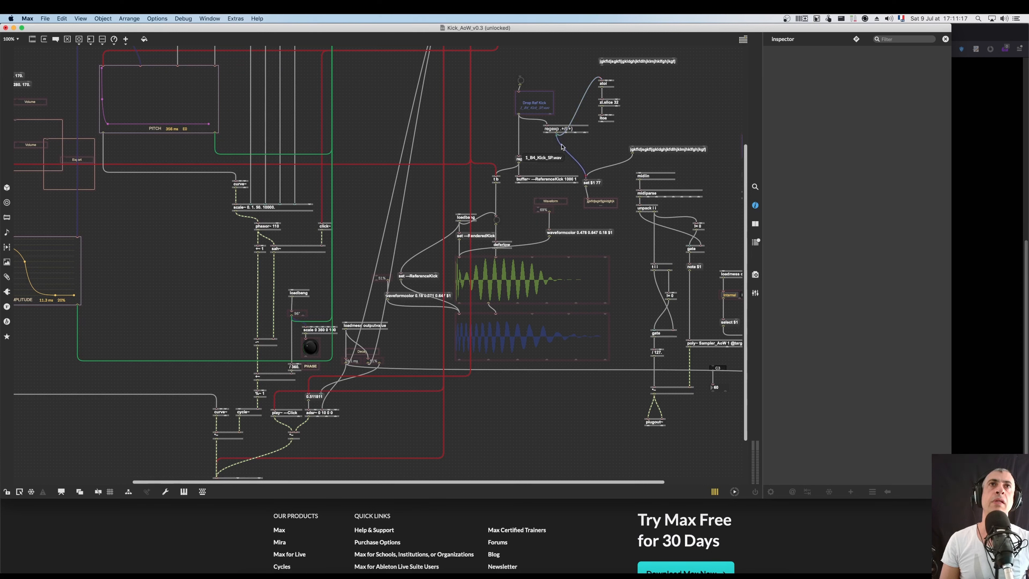
drag(556, 139, 603, 124)
click(606, 128)
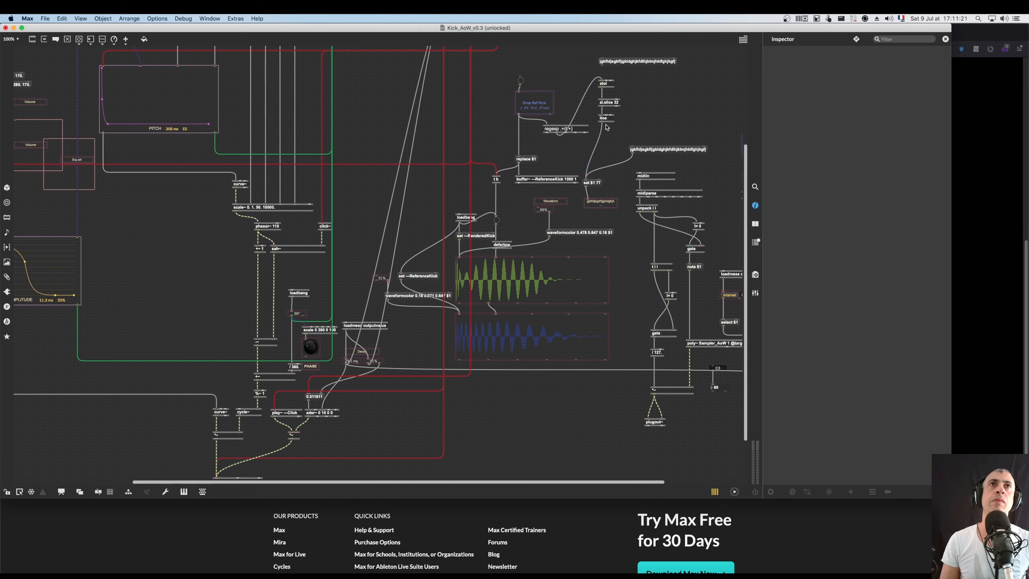
Place the atoi, zl.slice and itoa chain between the reference kick's regexp and set message, and set the slice length to 20
drag(623, 78, 593, 159)
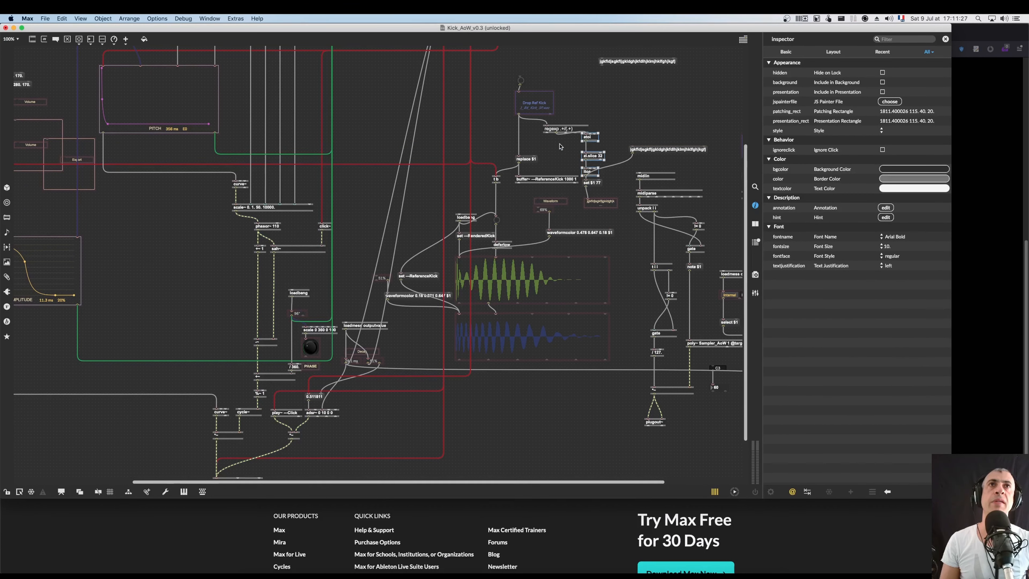
drag(564, 128, 590, 121)
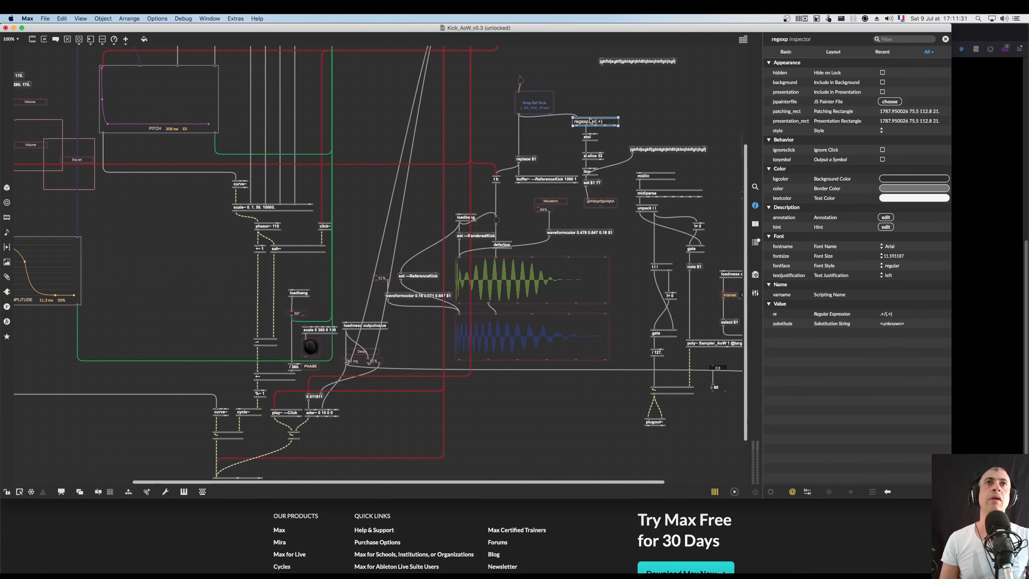
drag(594, 182, 594, 187)
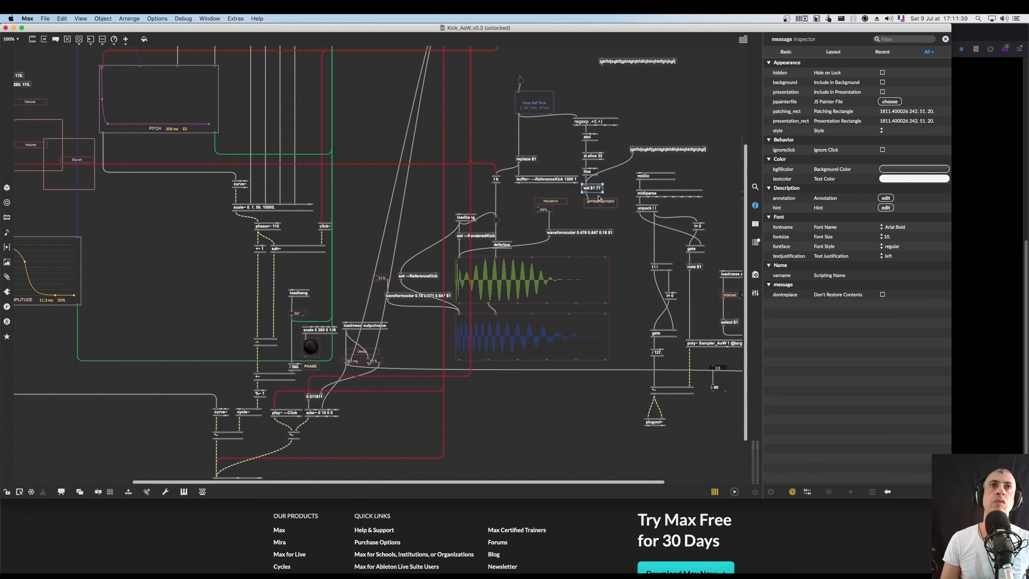
click(599, 159)
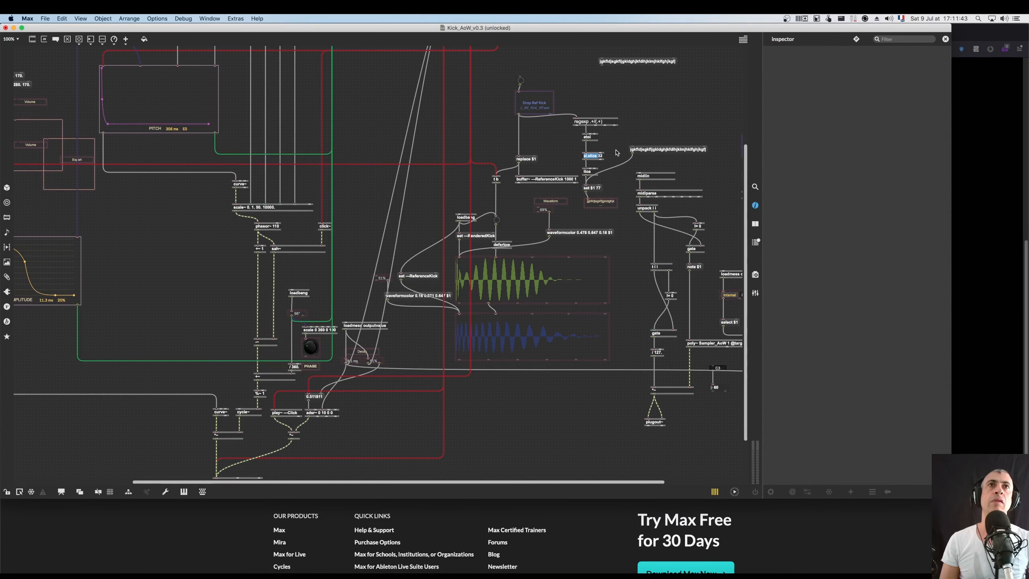
key(BackSpace)
text(20)
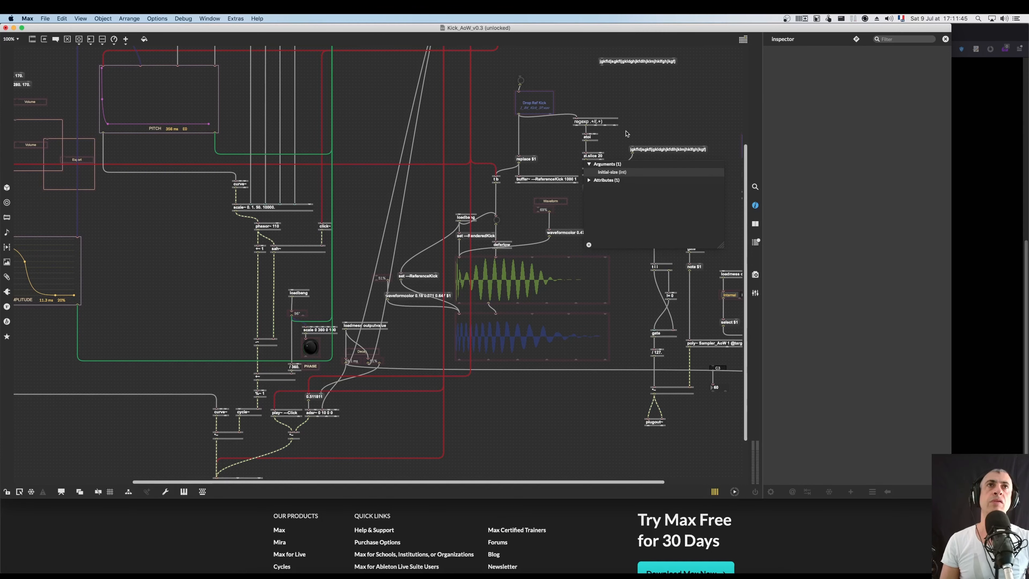
click(640, 119)
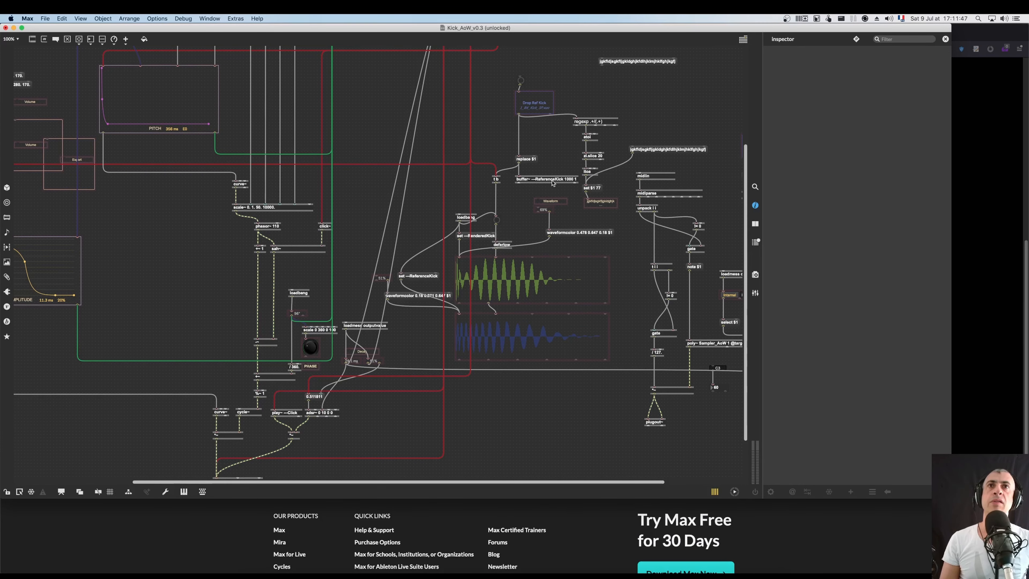
Copy the atoi, zl.slice 20, itoa and set chain to the Drop Click section and wire it between regexp and comment, replacing the old set message
scroll(449, 328, right, 3)
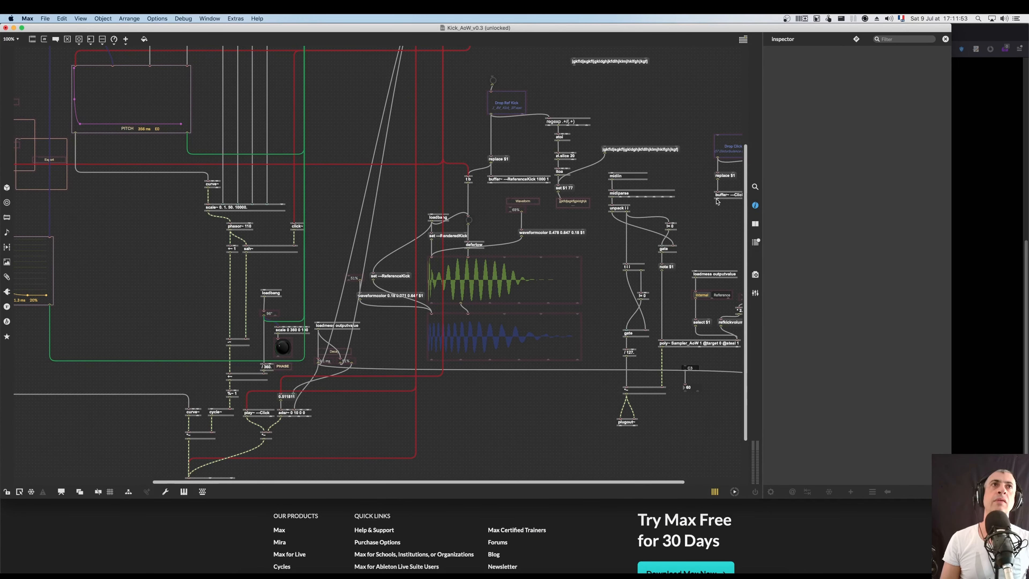
scroll(740, 210, right, 8)
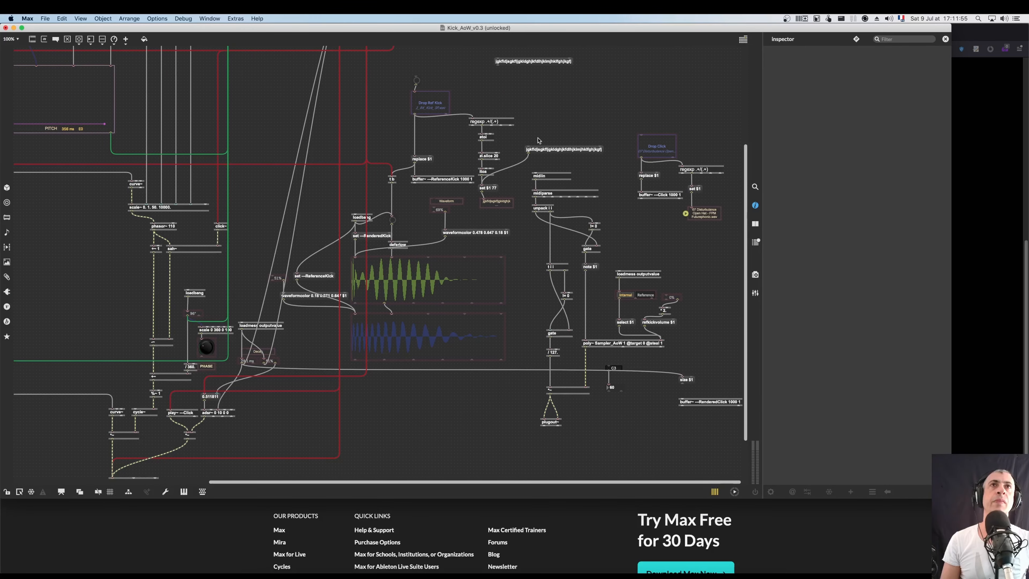
drag(471, 130, 527, 183)
drag(504, 132, 488, 194)
key(super+c)
key(super+v)
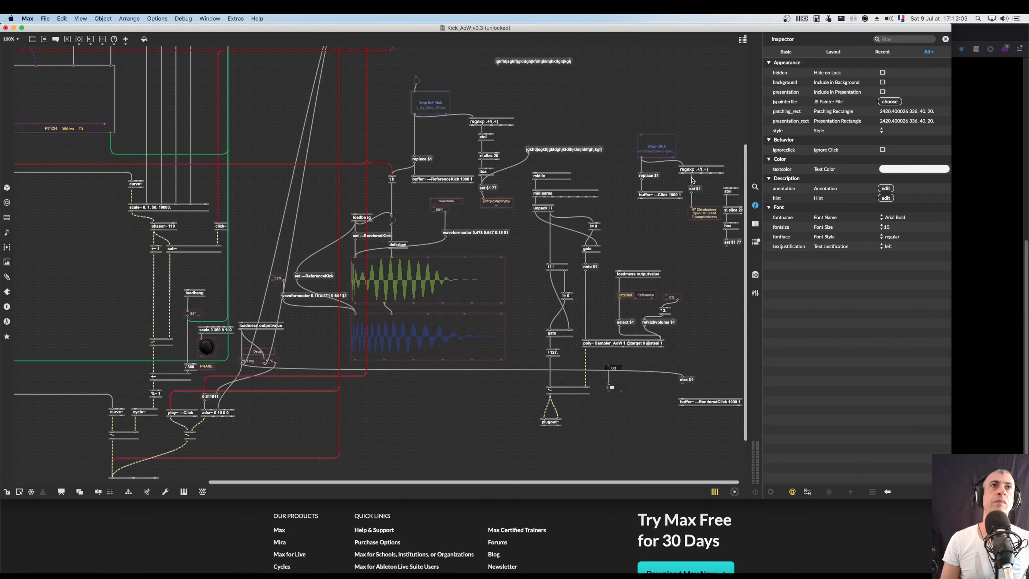
drag(691, 174, 728, 187)
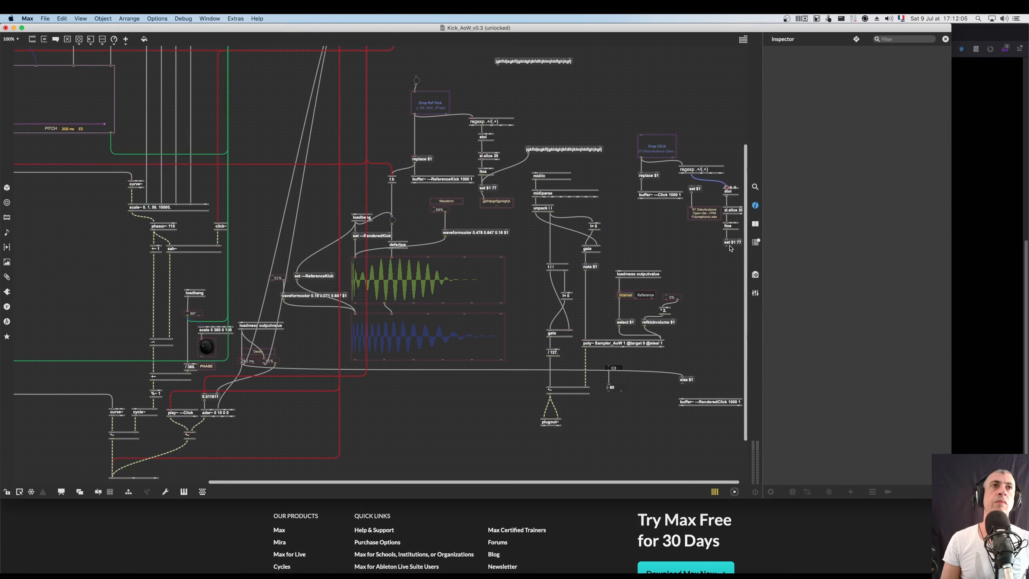
drag(727, 249, 696, 190)
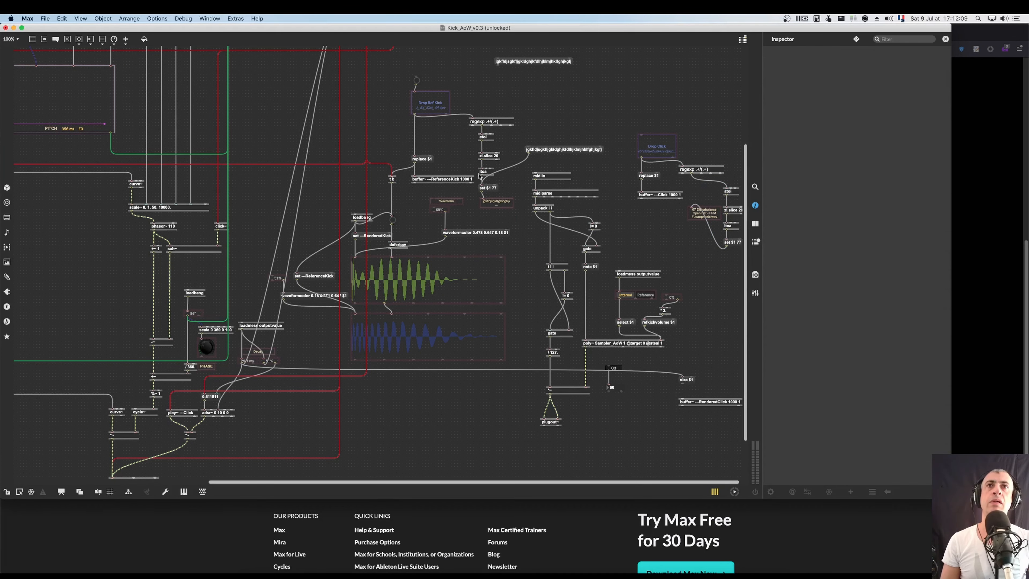
Remove the 77 argument from the set messages of the reference kick and click sections, and save the device
click(489, 188)
click(496, 188)
click(497, 188)
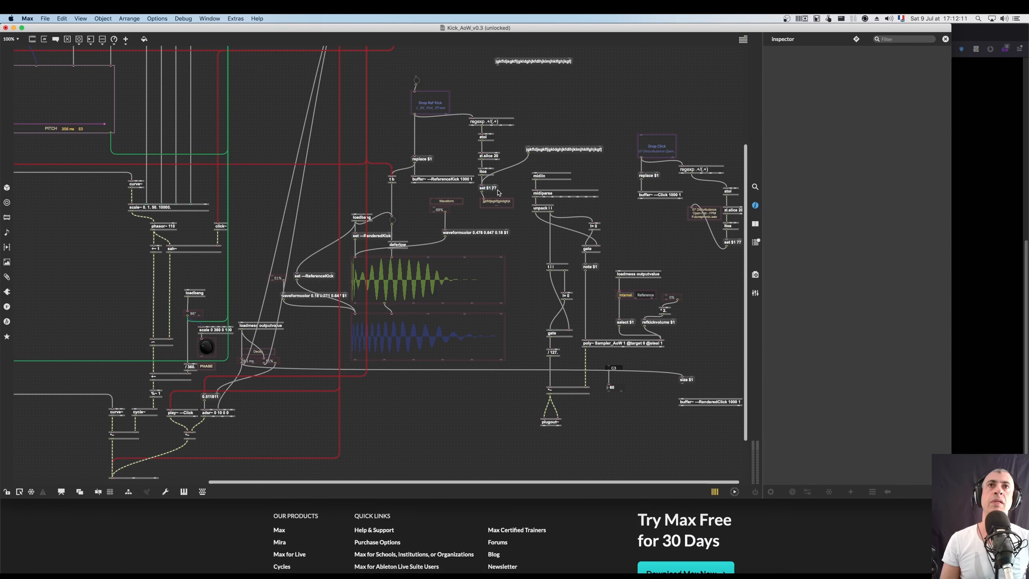
key(BackSpace)
key(BackSpace)
key(BackSpace)
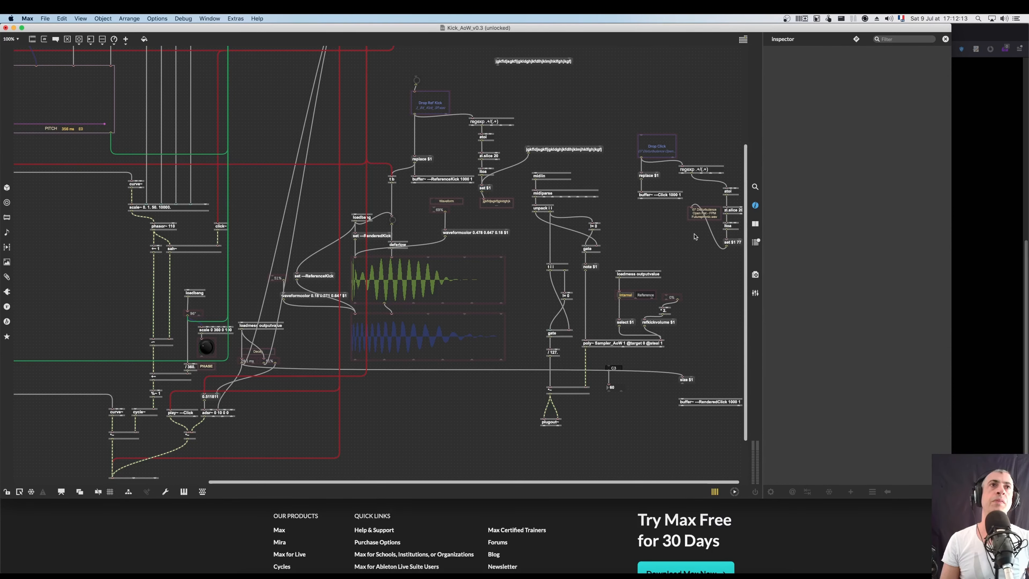
click(734, 244)
click(734, 244)
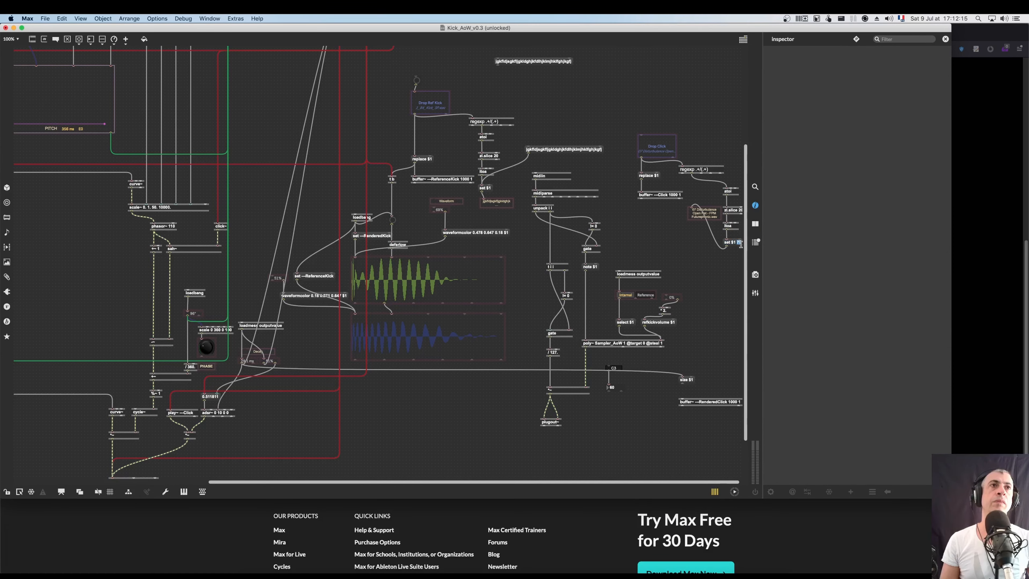
key(BackSpace)
key(BackSpace)
key(BackSpace)
key(super+s)
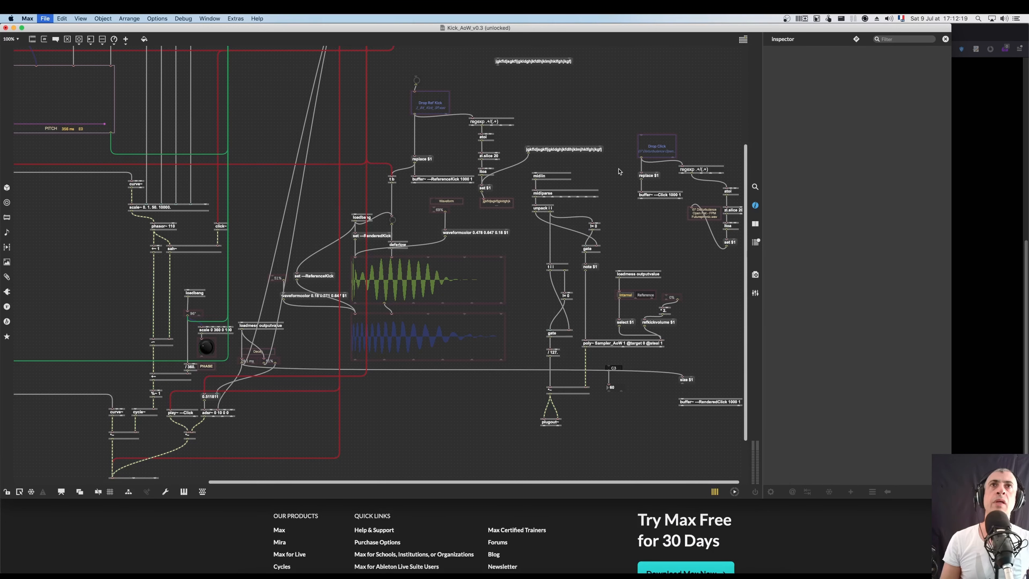
Close the device editor, switch to Ableton Live and load the 07 open hat sample into Drop Click and Drop Ref Kick
click(6, 27)
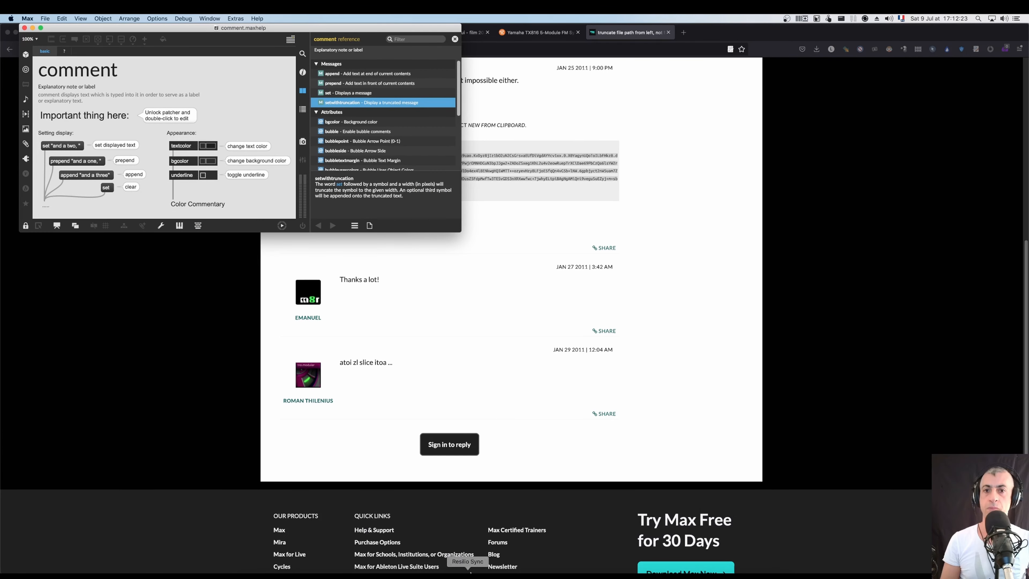
click(500, 569)
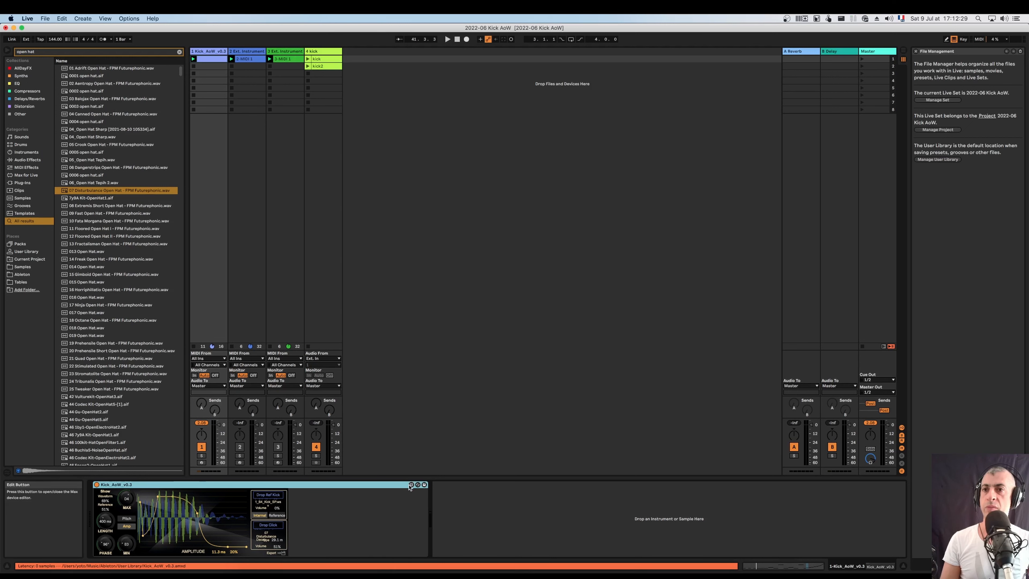
drag(83, 190, 266, 527)
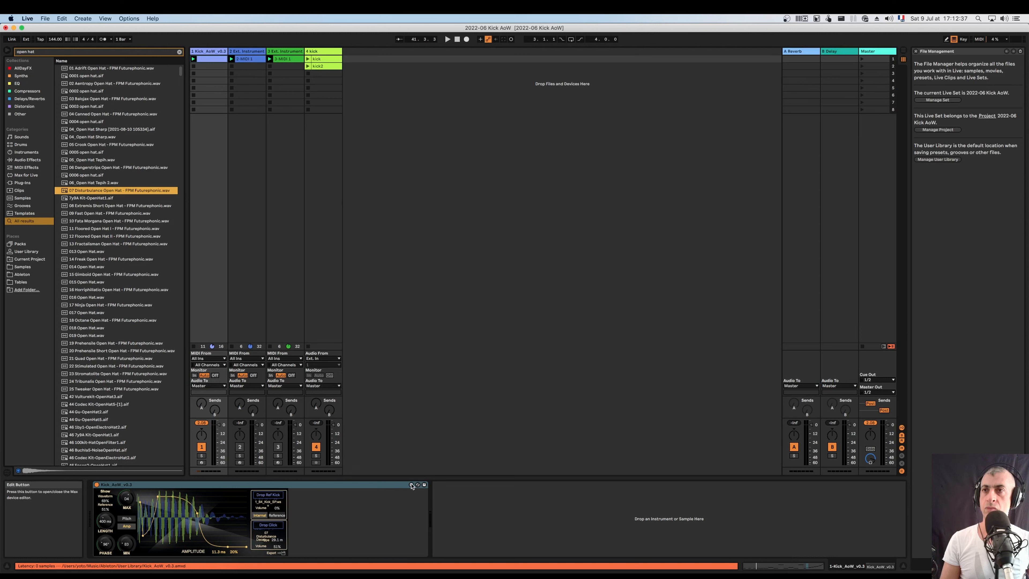
drag(84, 193, 267, 495)
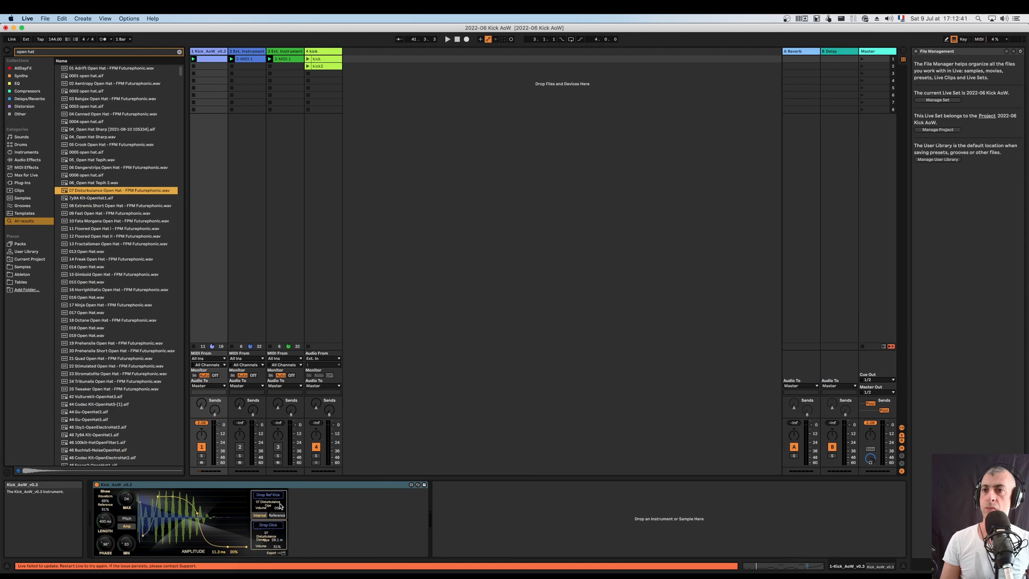
Reopen the device in the Max editor's patching view and set the reference kick's zl.slice length to 15
click(411, 485)
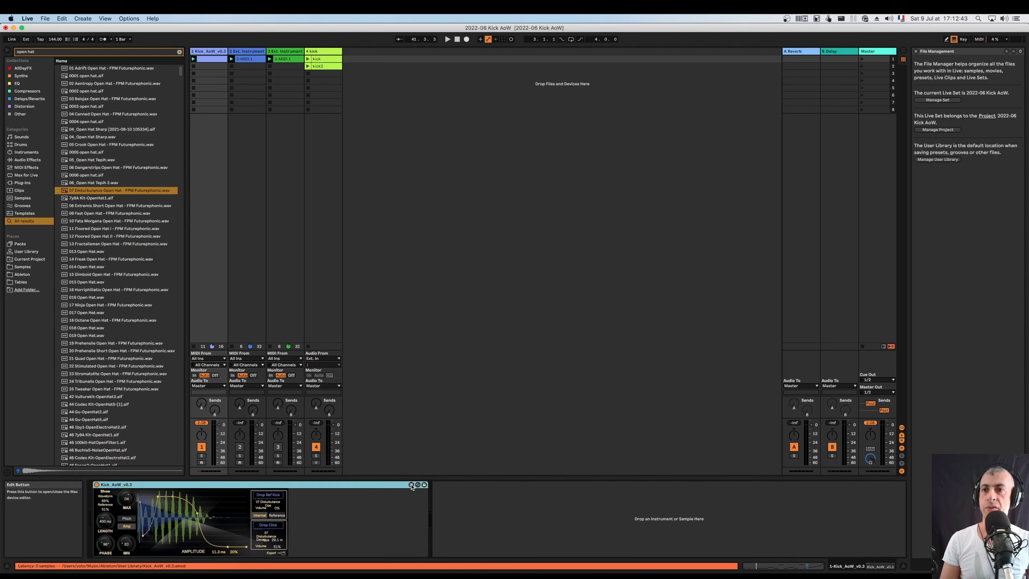
click(416, 484)
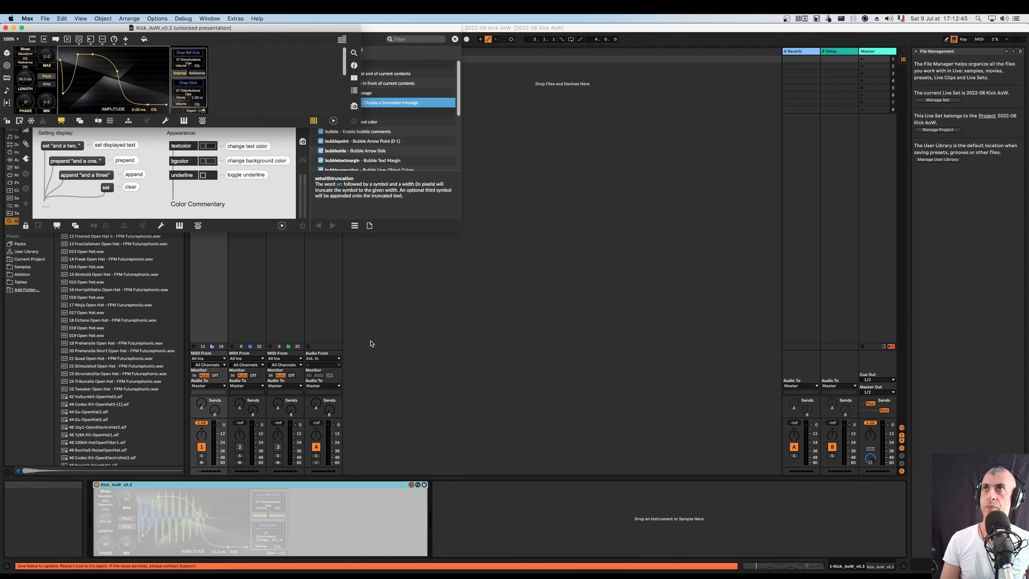
click(61, 120)
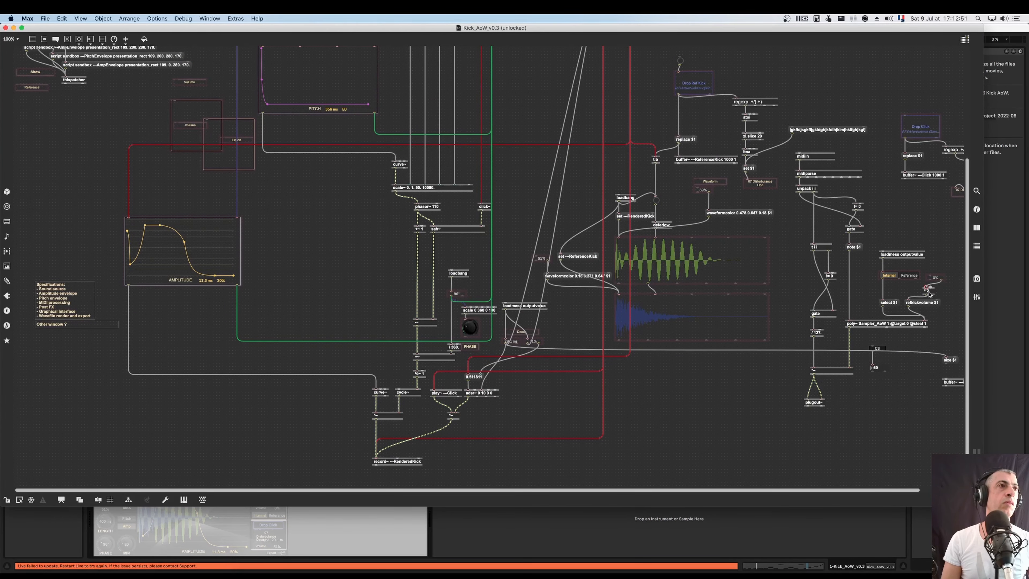
scroll(931, 174, right, 3)
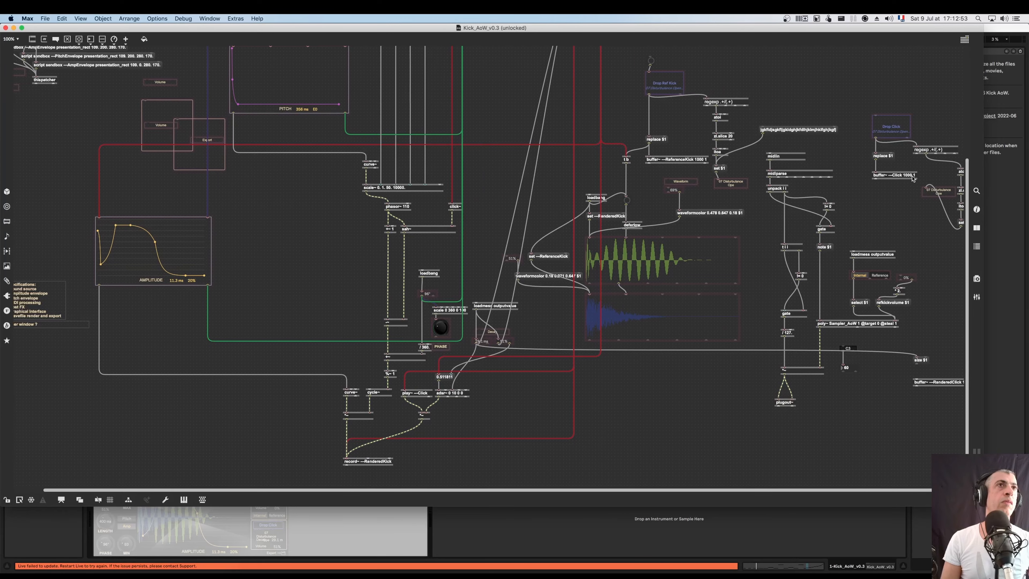
double_click(720, 138)
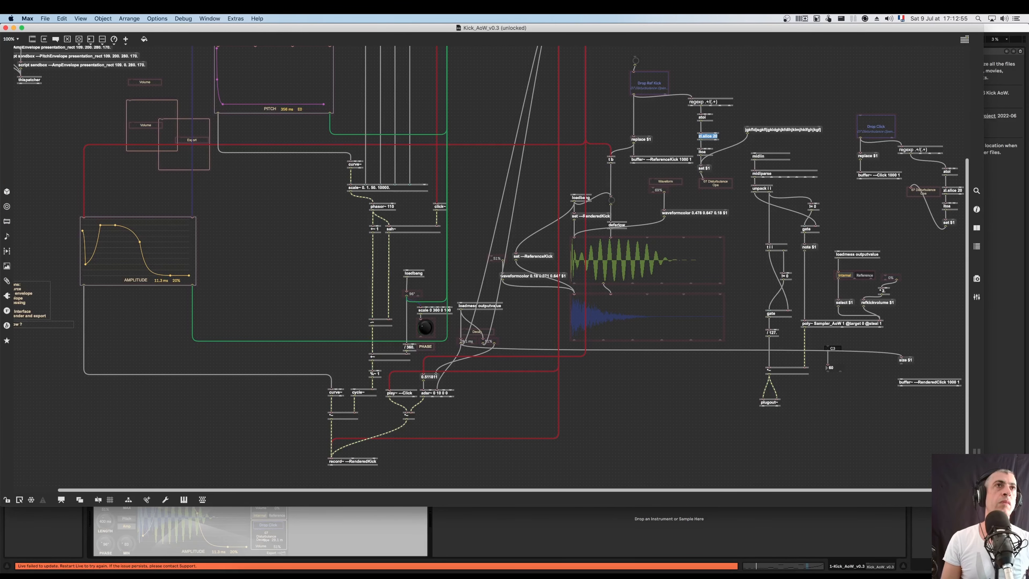
text(15)
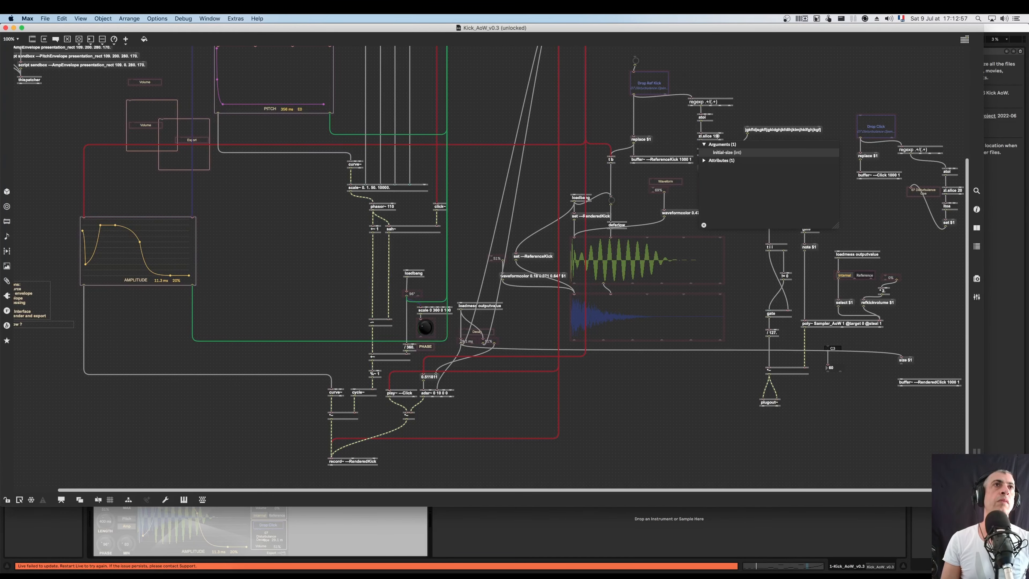
key(Delete)
key(Delete)
Set the zl.slice length in the Drop Click section to 15 and save the device
click(946, 182)
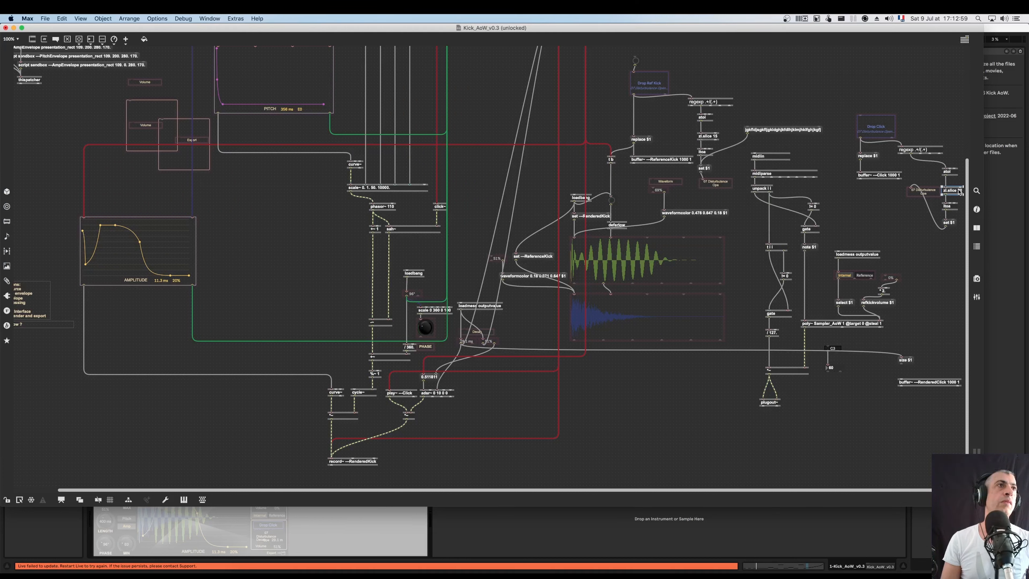
click(958, 190)
click(958, 190)
text(1520)
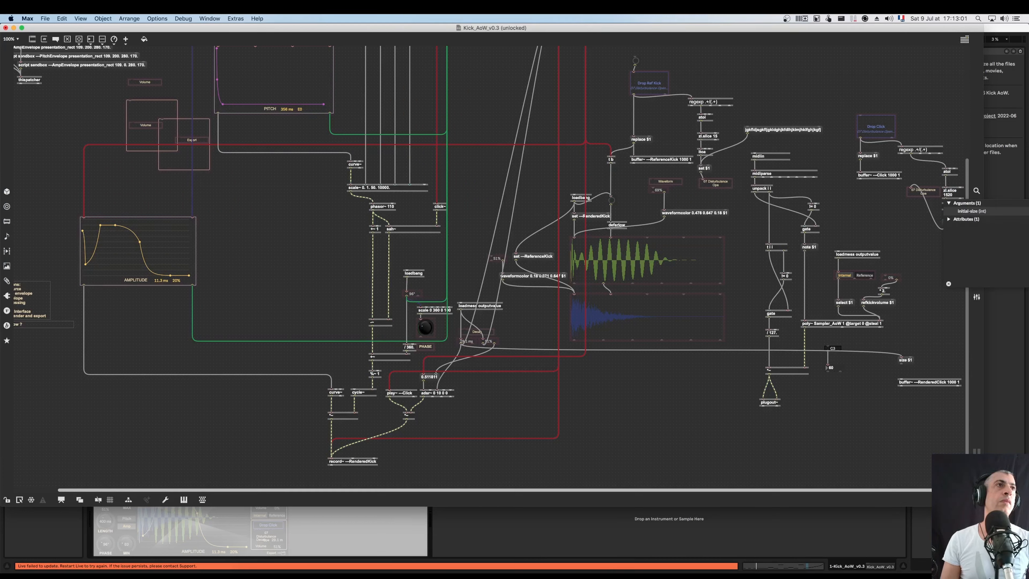
key(Delete)
key(Delete)
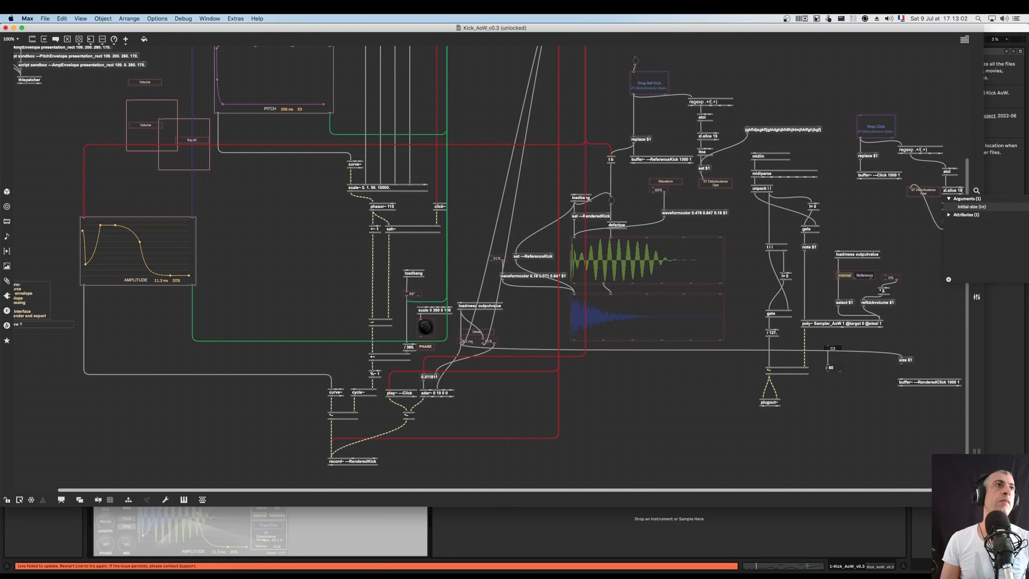
click(859, 199)
key(super+s)
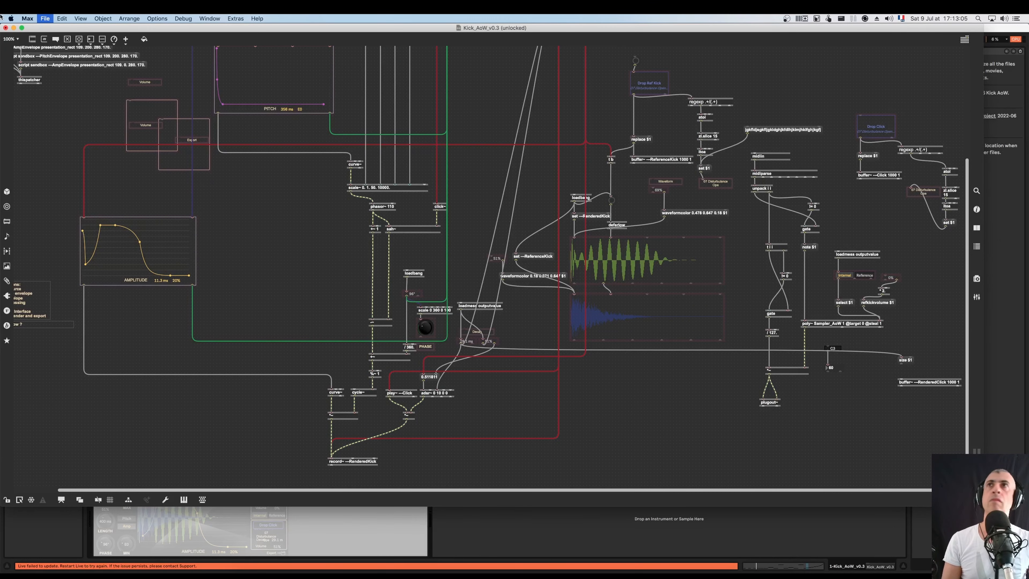
Close the device editor, return to Ableton Live and load the 07 Disturbance Open Hat sample into Drop Ref Kick
click(6, 27)
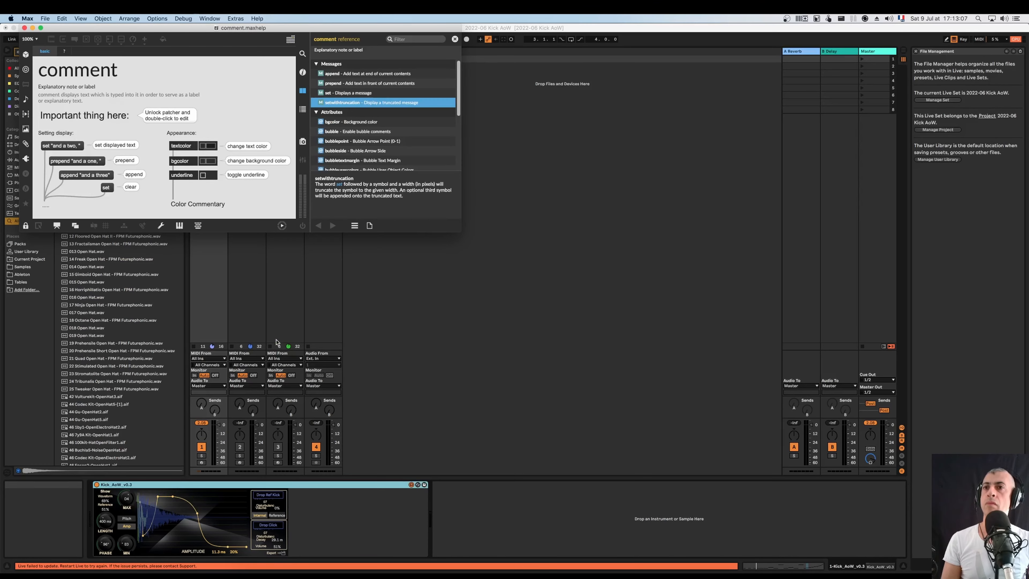
click(320, 508)
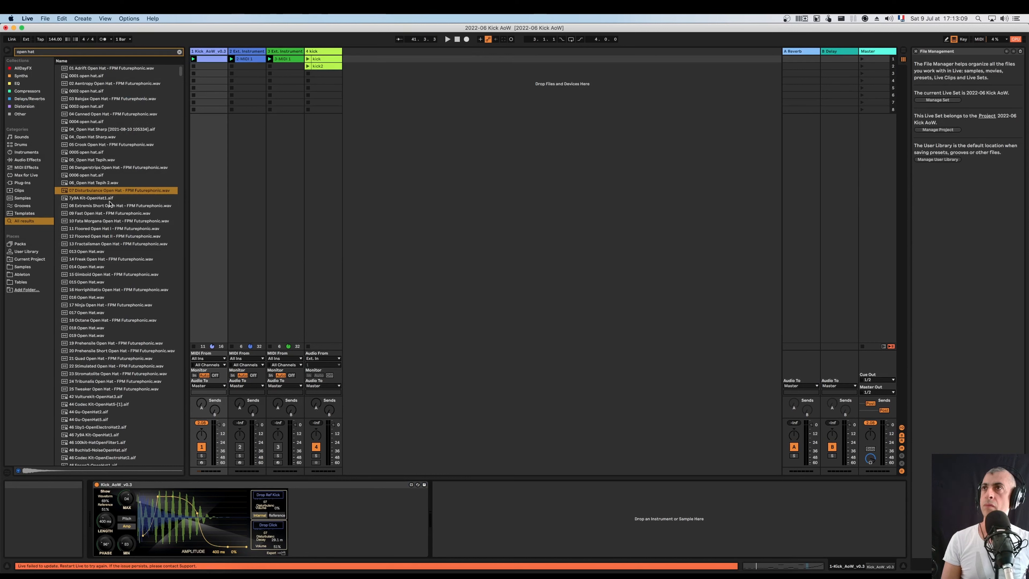
drag(107, 191, 261, 502)
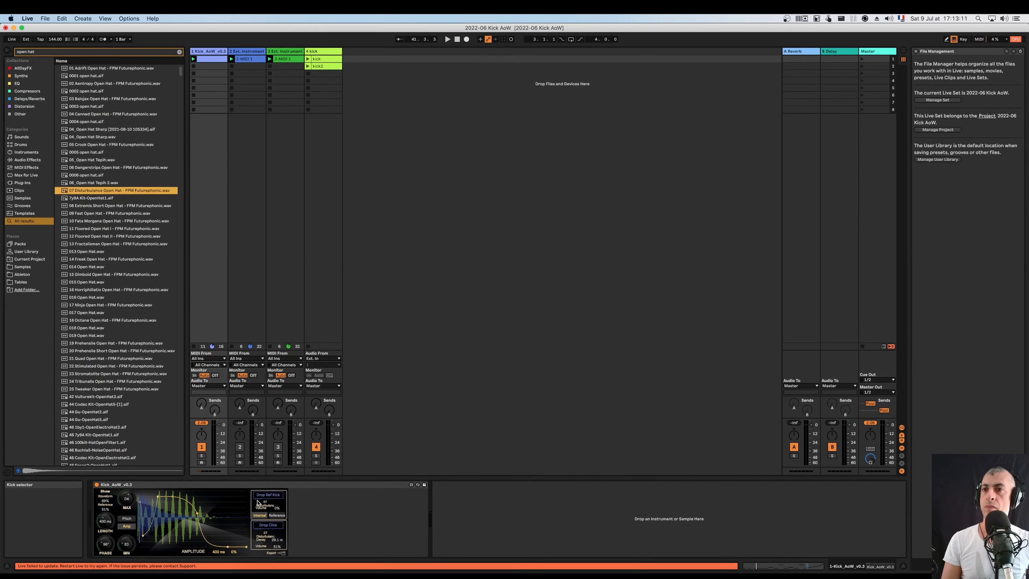
drag(75, 191, 265, 497)
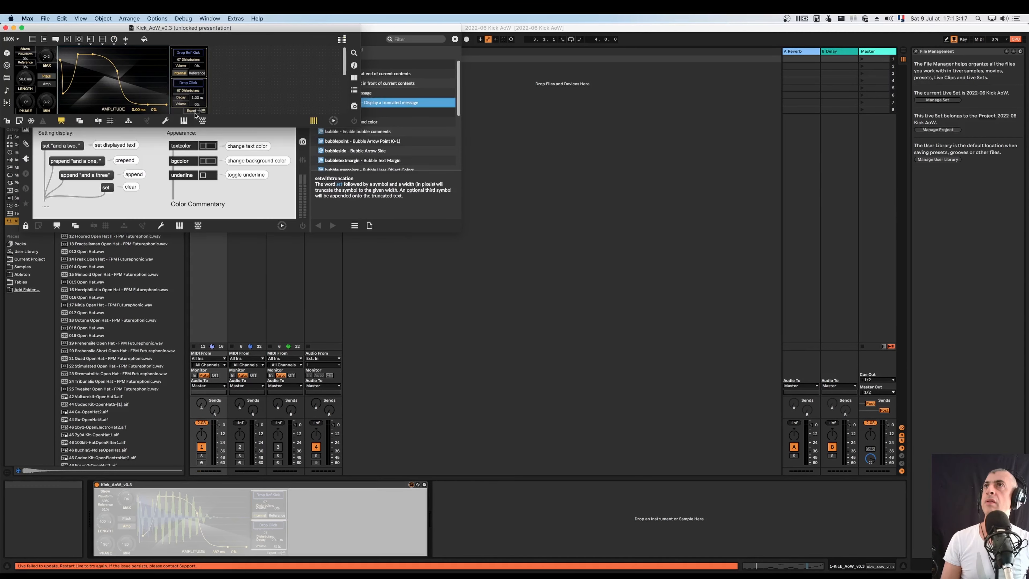
Reopen the device editor in an enlarged window and open the inspector for the reference kick's file-name comment
click(192, 60)
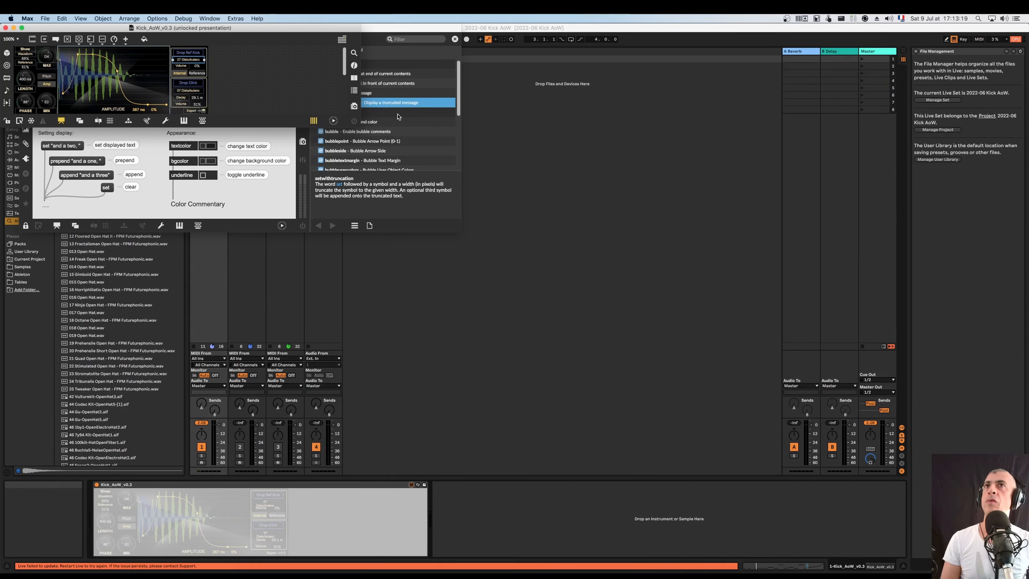
drag(359, 126, 875, 504)
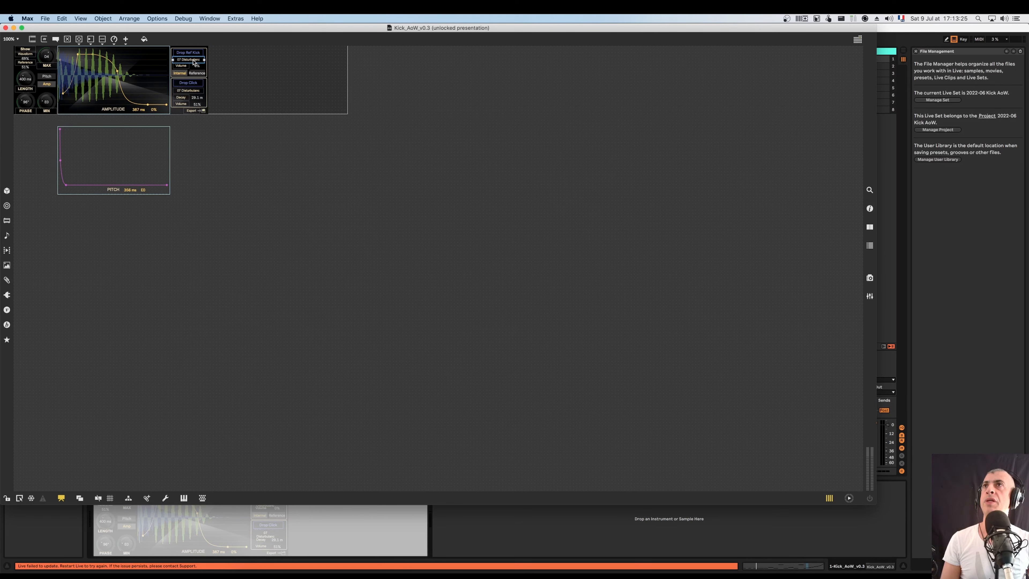
click(870, 209)
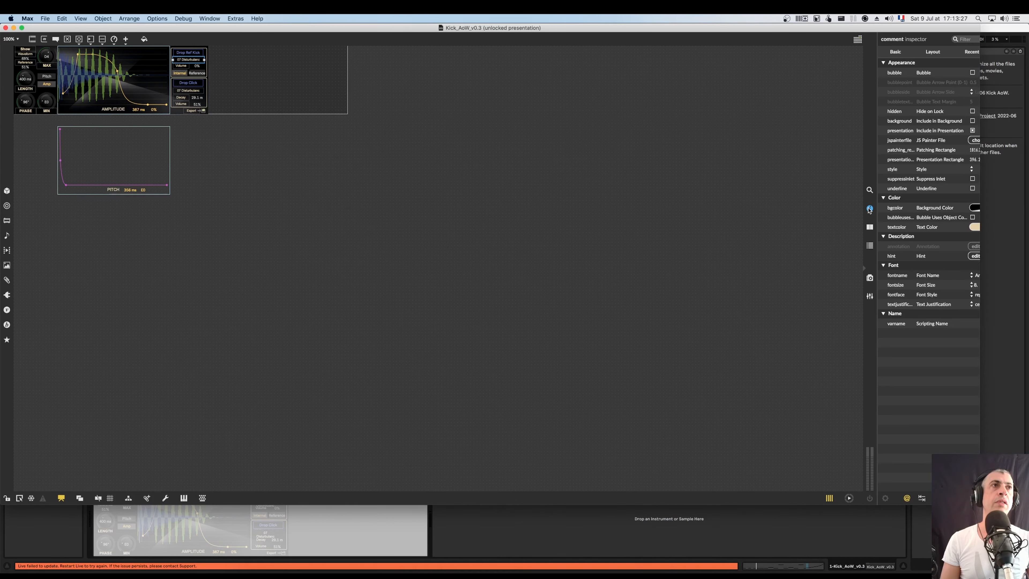
In the patching view, set the reference kick's zl.slice length to 20 and delete the long random-text test message beside it
click(61, 499)
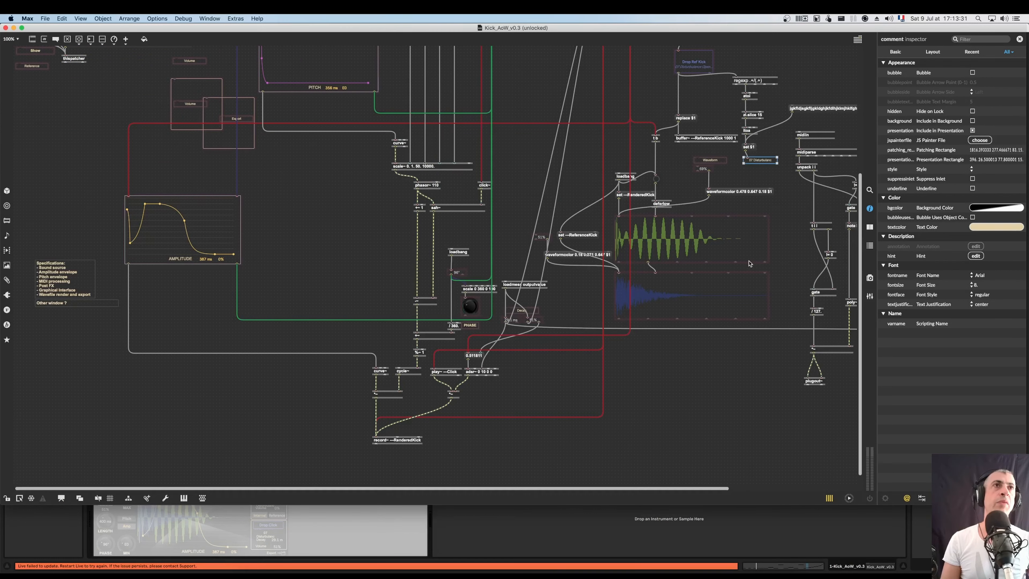
scroll(737, 256, right, 5)
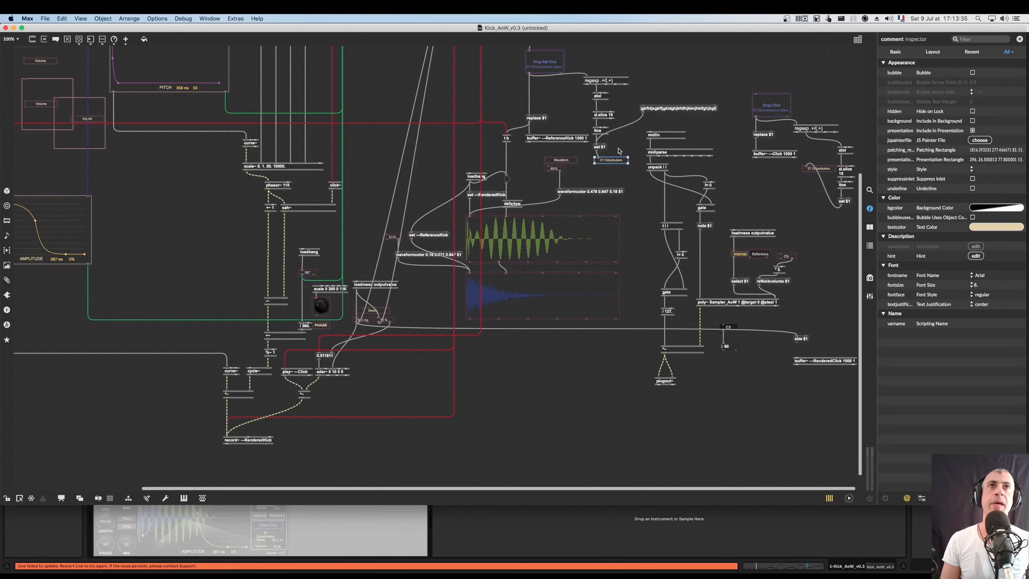
click(610, 116)
click(611, 115)
click(612, 116)
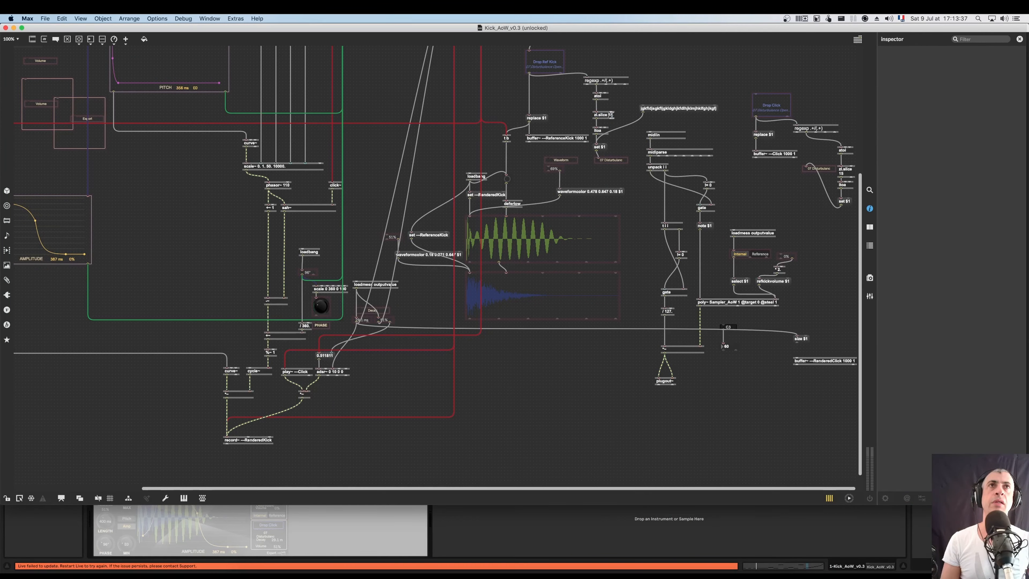
text(20)
key(Delete)
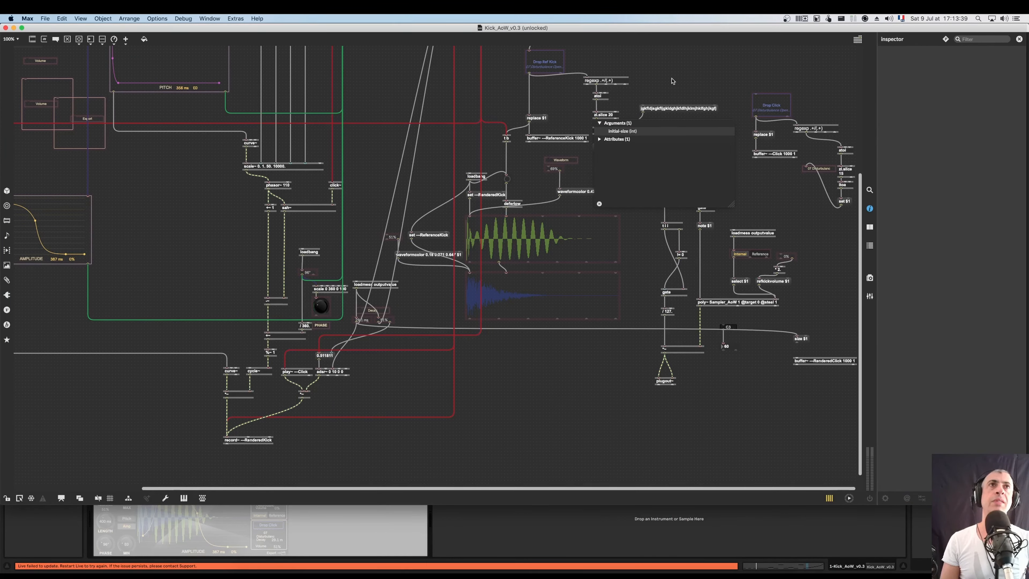
click(675, 113)
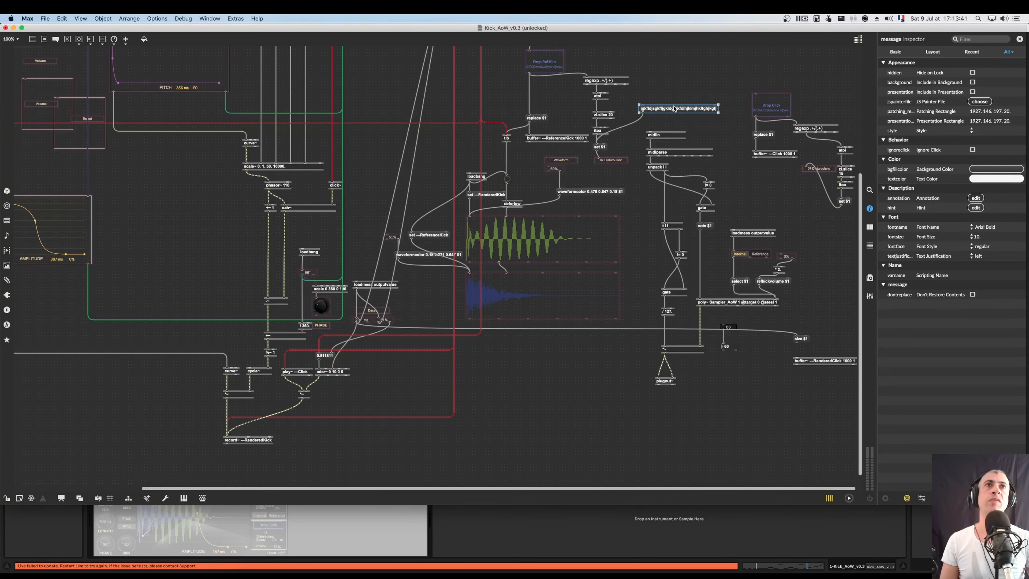
key(BackSpace)
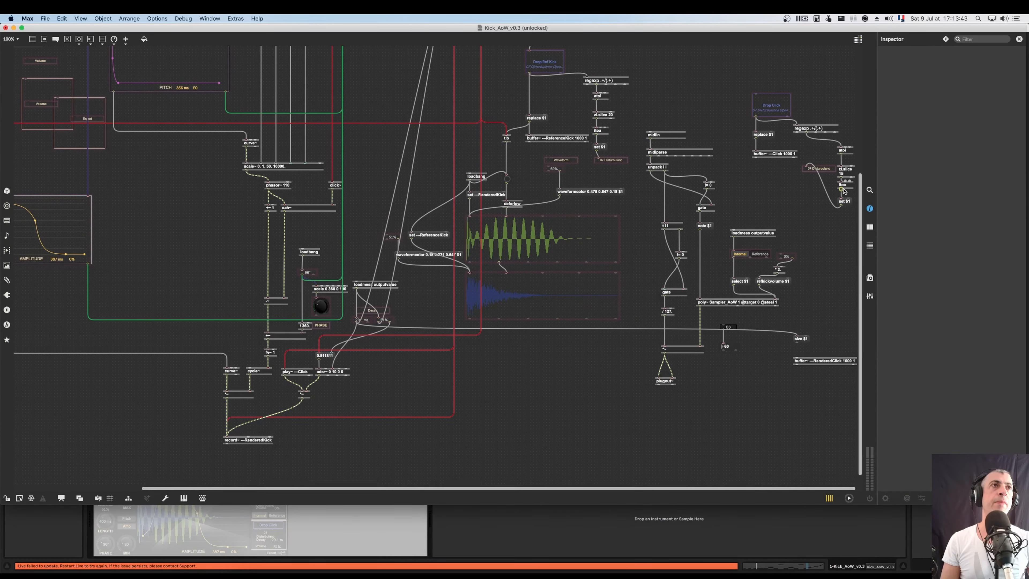
Set the zl.slice length in the Drop Click section to 20 and save the device
click(850, 172)
click(850, 172)
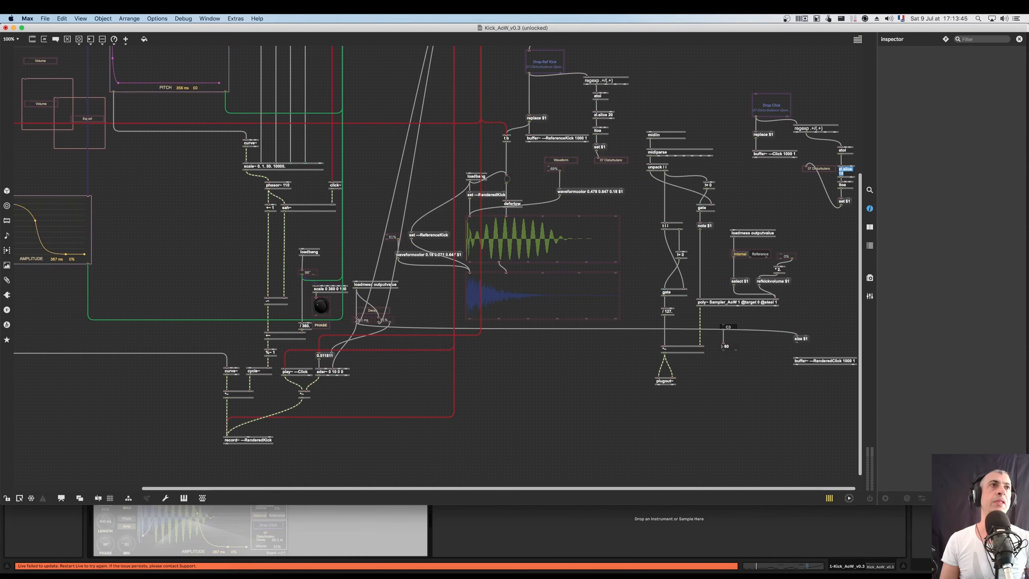
click(850, 172)
key(BackSpace)
key(BackSpace)
text(20)
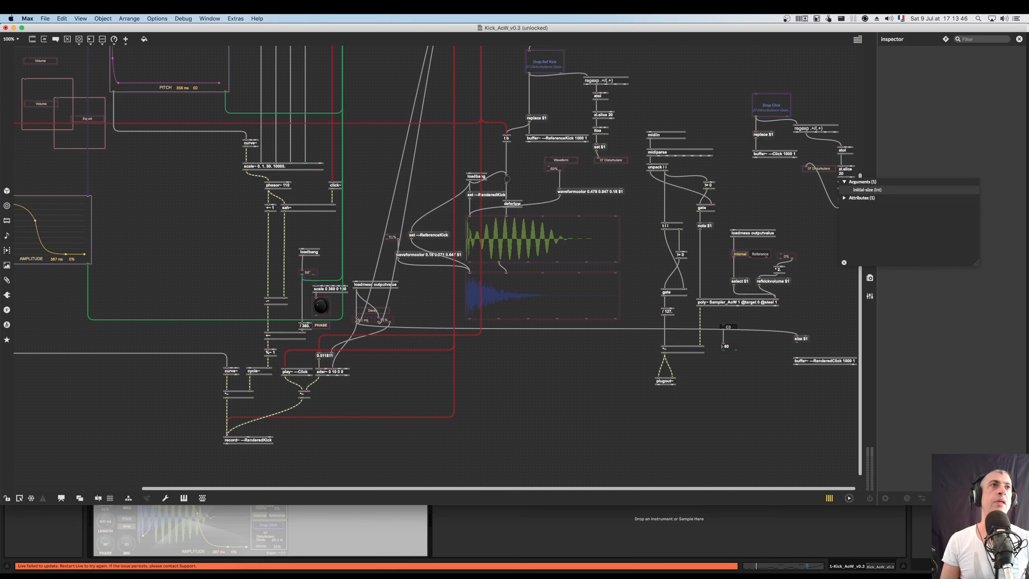
click(792, 181)
key(super+s)
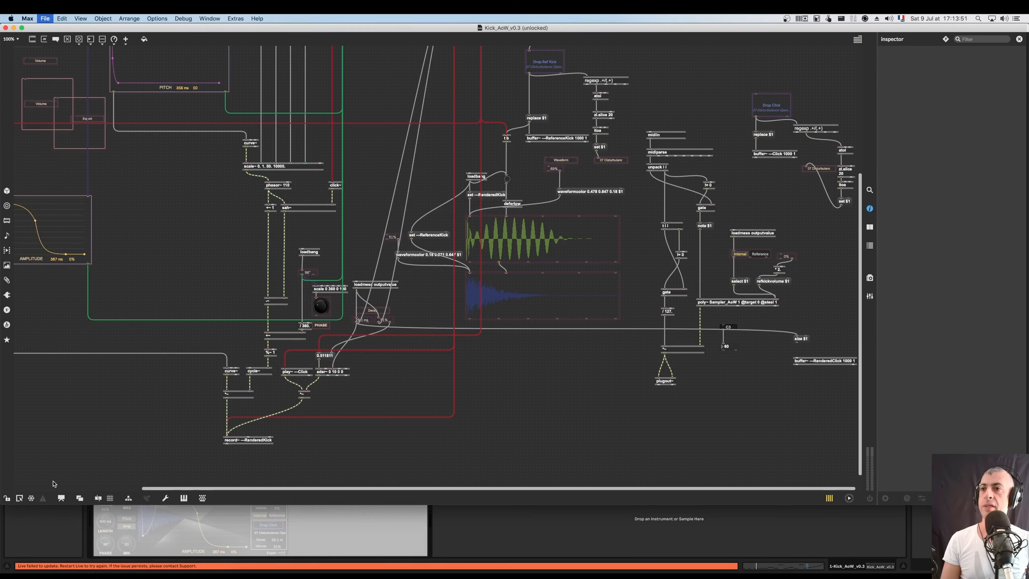
Freeze the device, save it in presentation view and close its editor
click(31, 497)
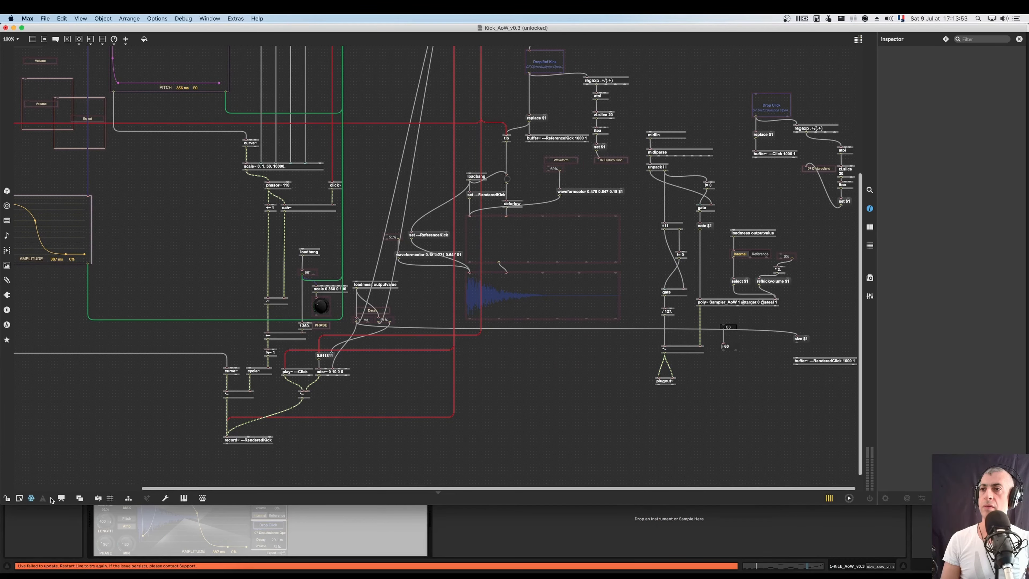
click(60, 498)
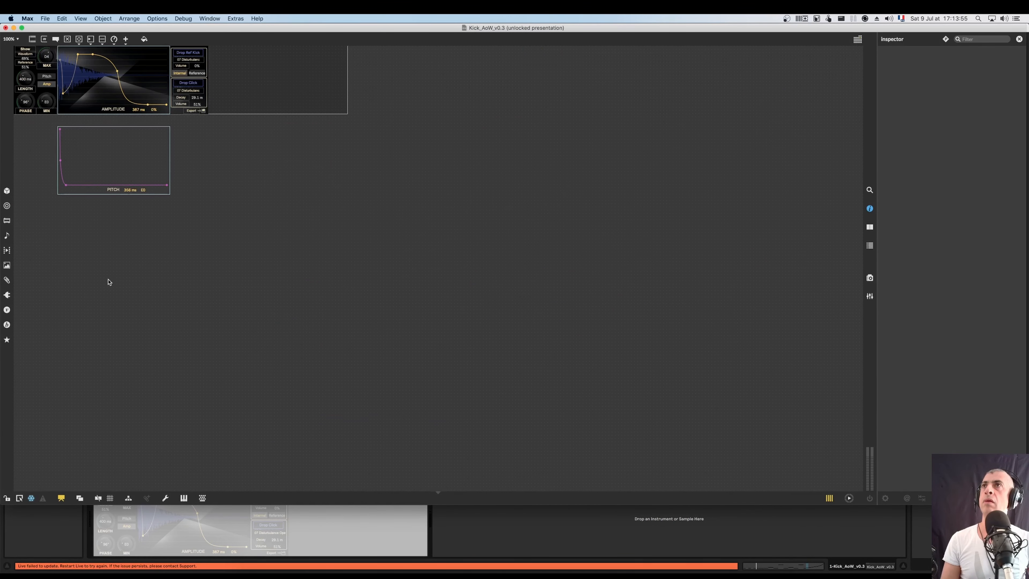
key(super+s)
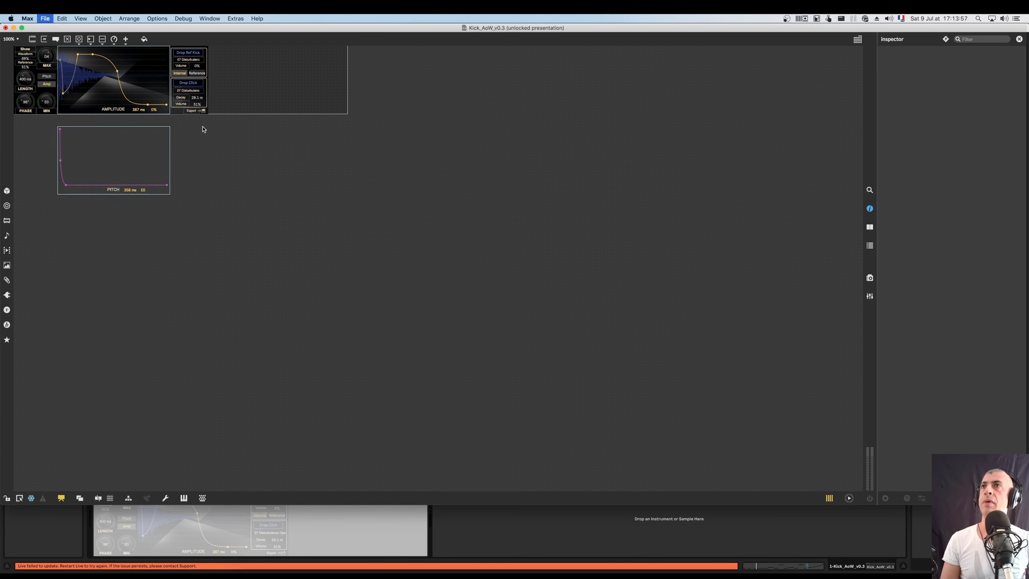
key(super+e)
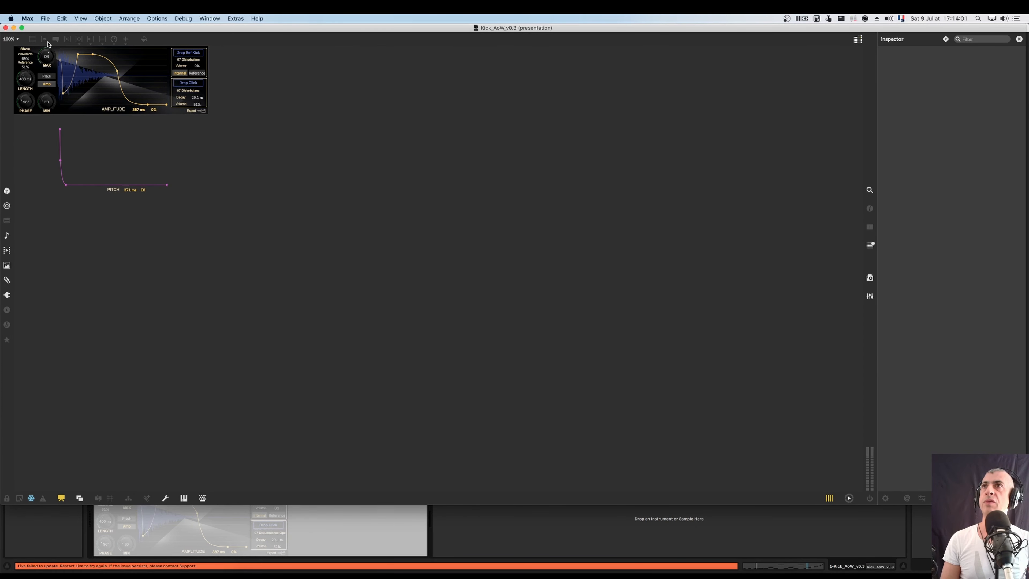
click(6, 28)
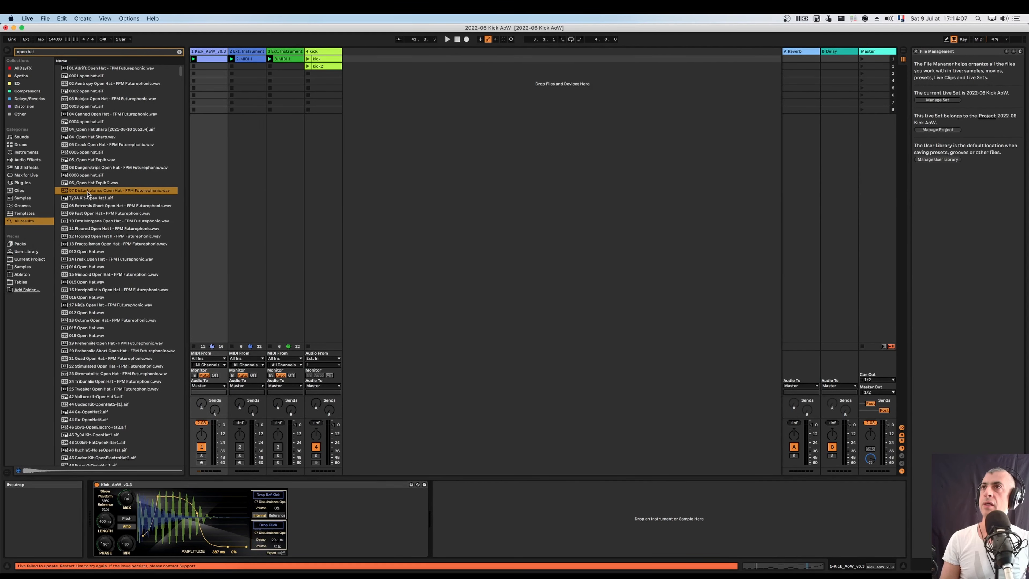
Try to load the 7y9A Kit-OpenHat1.aif sample into Drop Click in Ableton Live
mouse_move(86, 192)
mouse_down()
mouse_move(252, 500)
mouse_move(83, 208)
mouse_up()
click(83, 198)
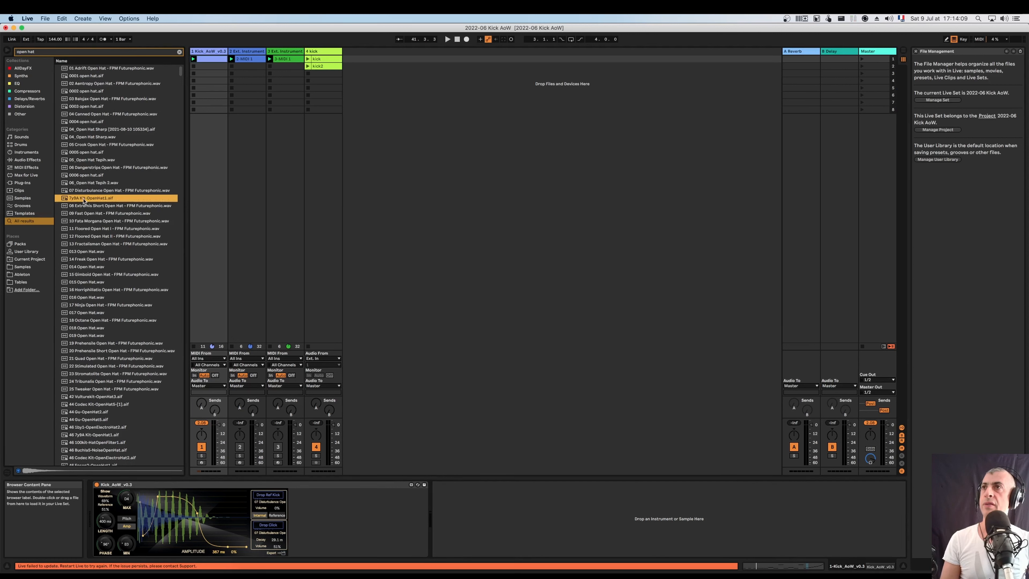
drag(219, 443, 268, 524)
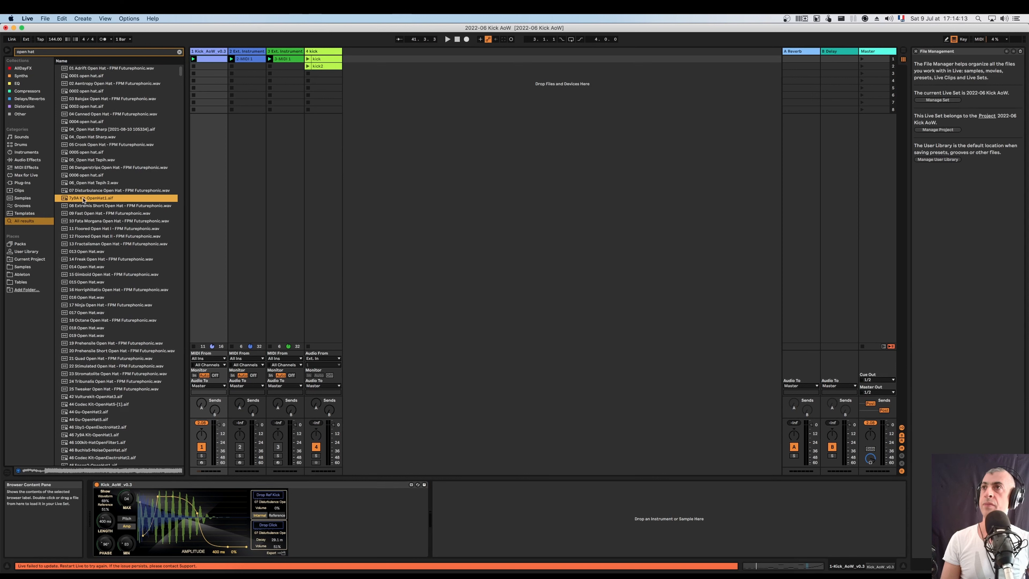
drag(258, 466, 268, 525)
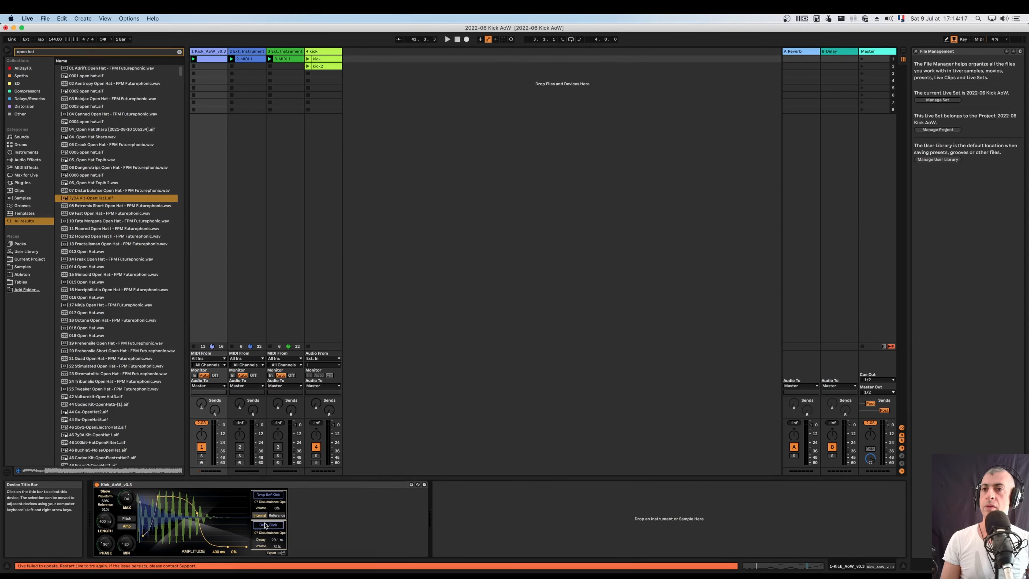
drag(76, 196, 275, 526)
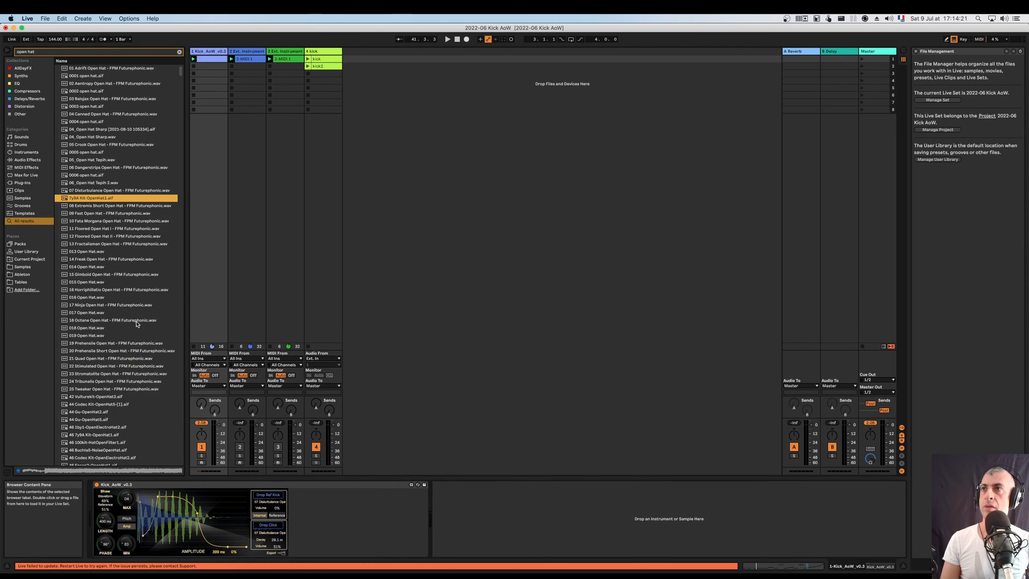
Load the 18 Octane, 20 Prehensile Short and 44 Codec Kit-OpenHat5 [1] samples one after another into Drop Click, and stop playback
drag(118, 320, 261, 525)
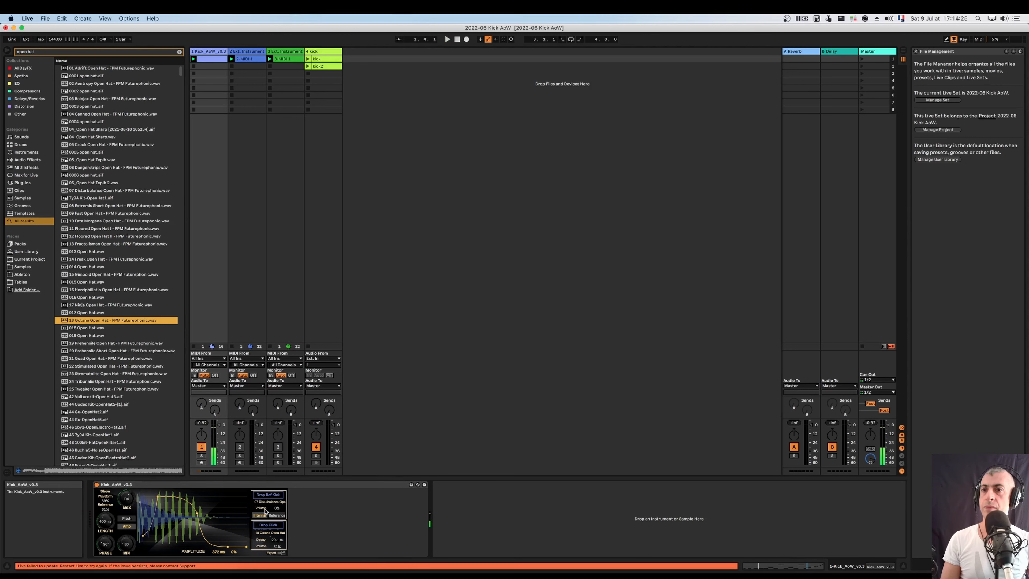
drag(79, 351, 266, 526)
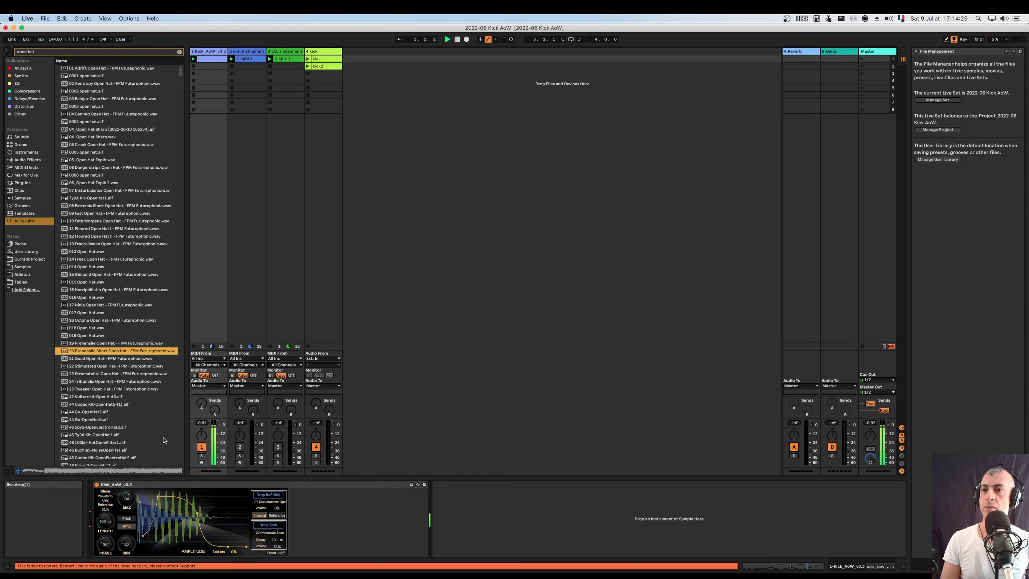
drag(144, 405, 262, 525)
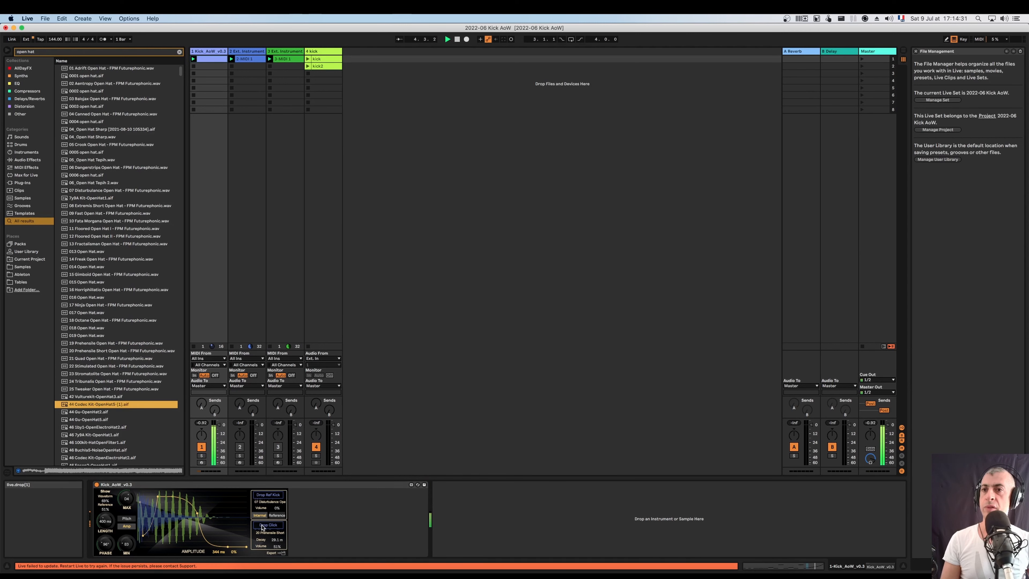
click(347, 527)
key(space)
Reopen the device in the Max editor, unfreeze it and show the patching view in an enlarged window
click(394, 485)
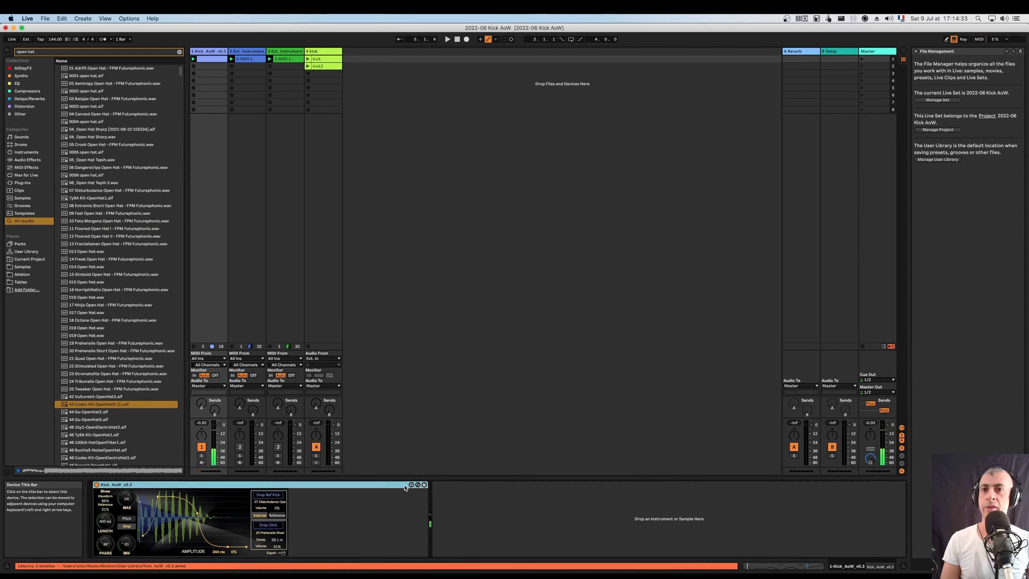
click(412, 485)
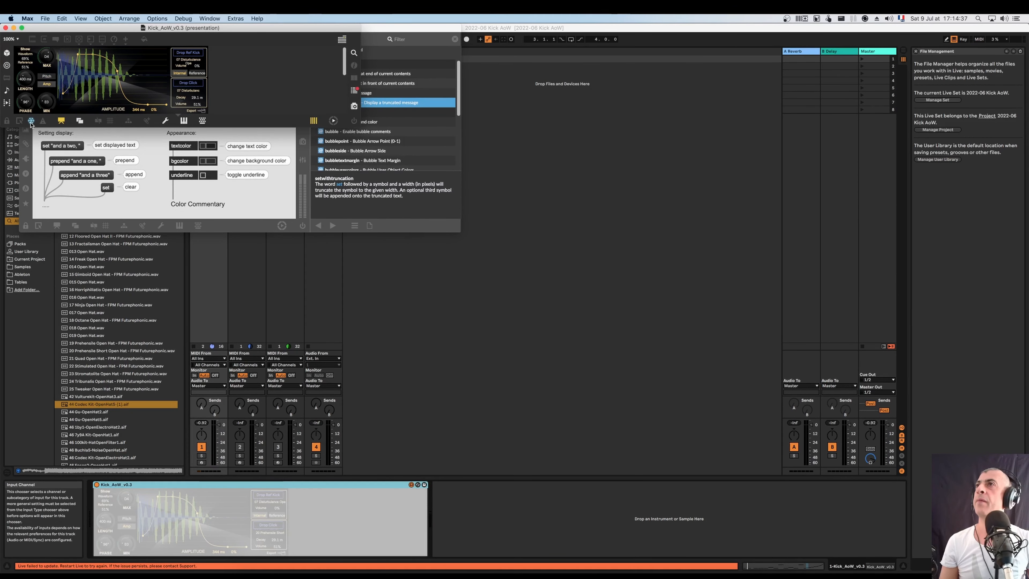
key(super+e)
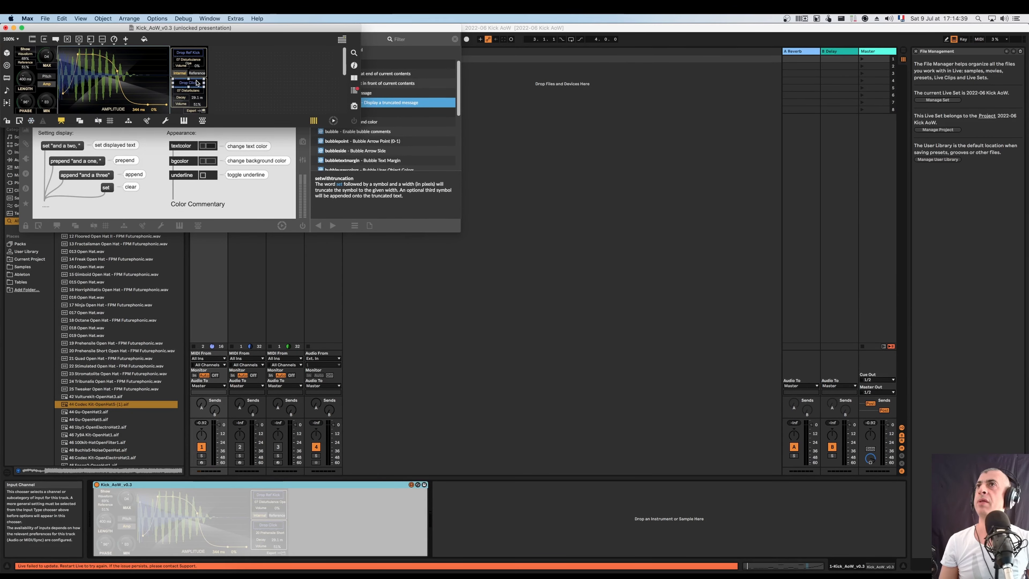
key(super+alt+e)
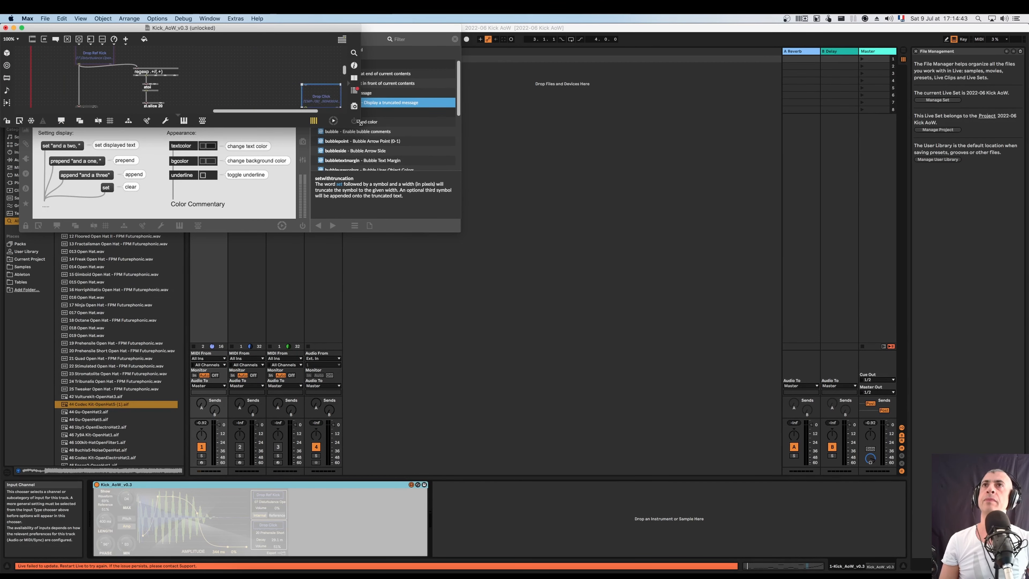
drag(360, 121, 766, 495)
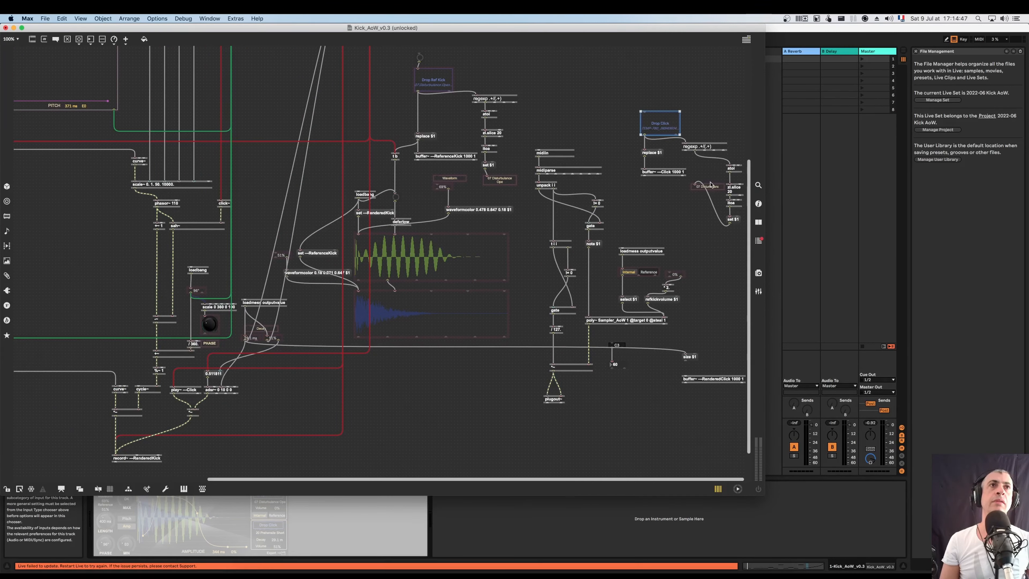
Move the Drop Click file-name comment below its set $1 message and check the file name sent through the replace message
drag(712, 188, 733, 240)
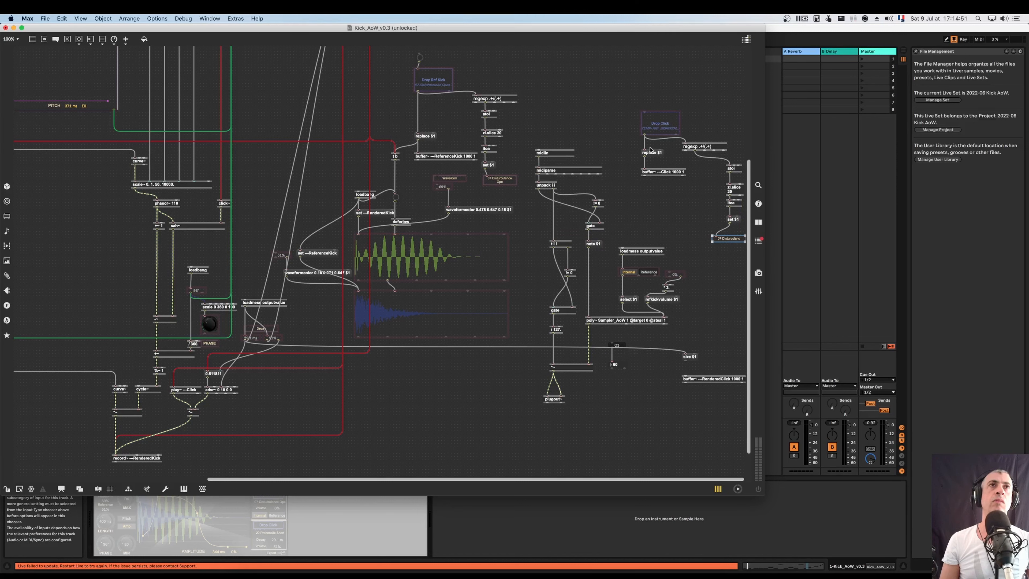
mouse_move(645, 142)
mouse_move(645, 164)
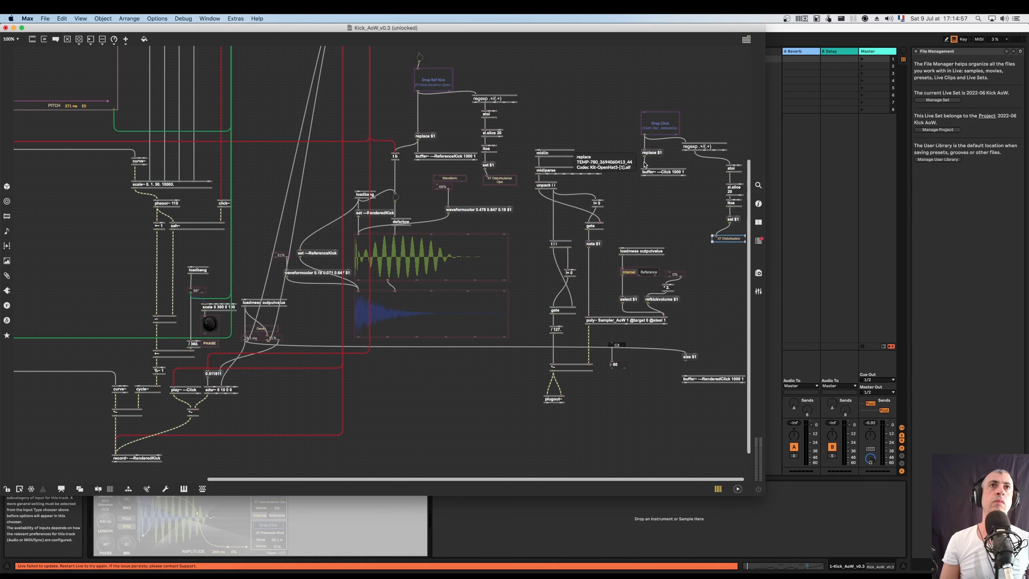
Open the Max console and examine the buffer~ error logged for the sample dropped on Drop Click
click(759, 240)
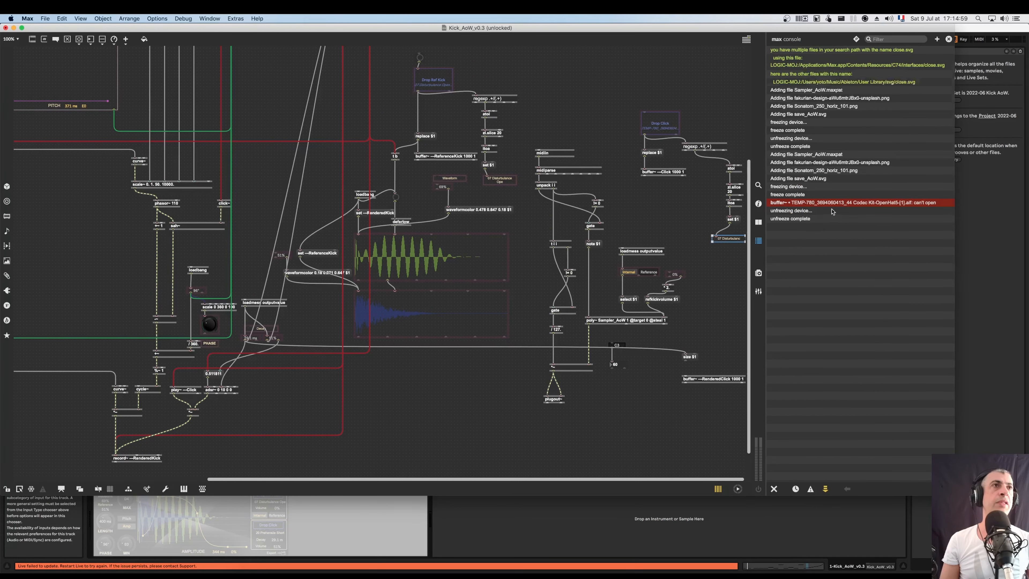
click(835, 203)
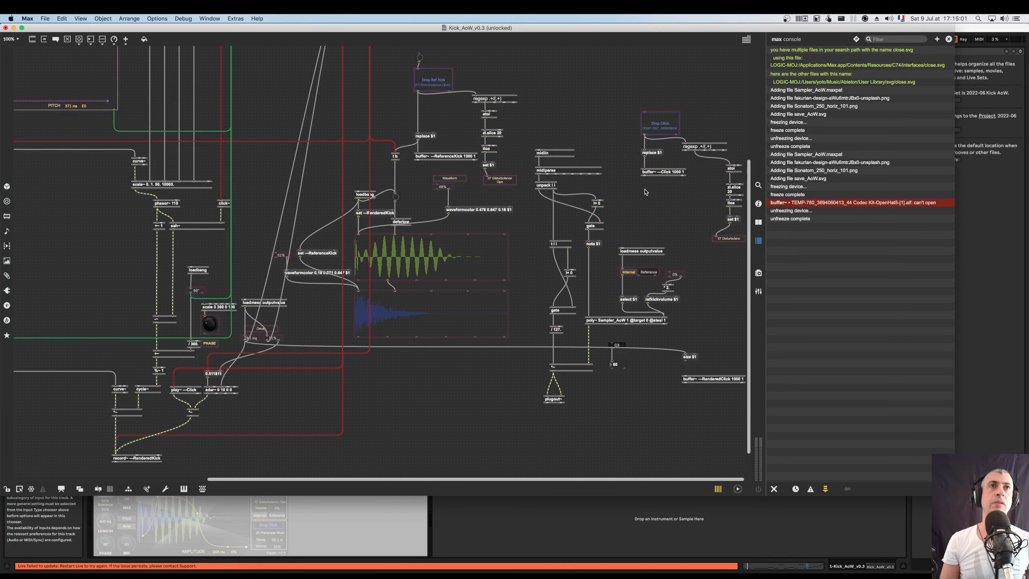
click(657, 129)
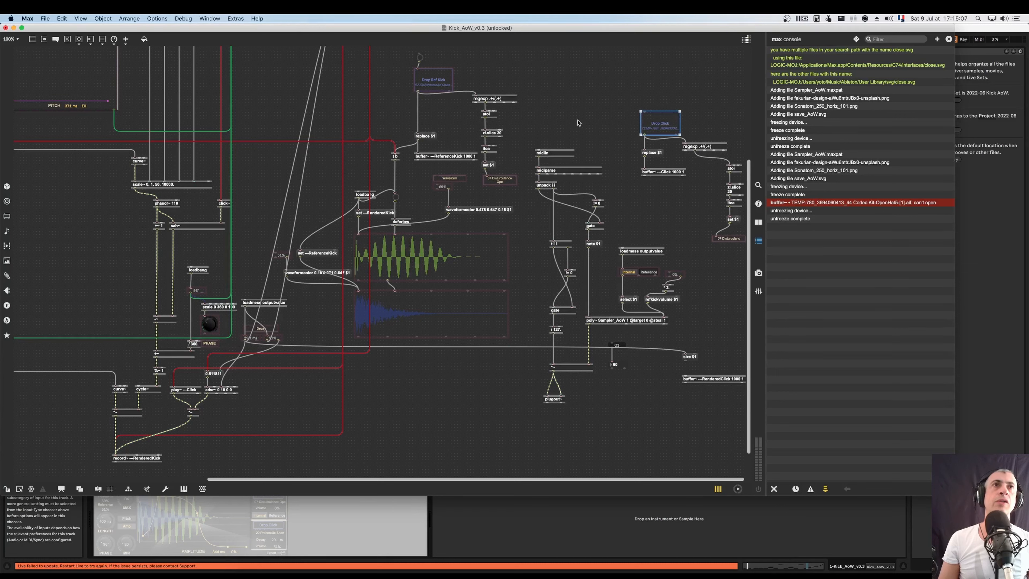
click(637, 200)
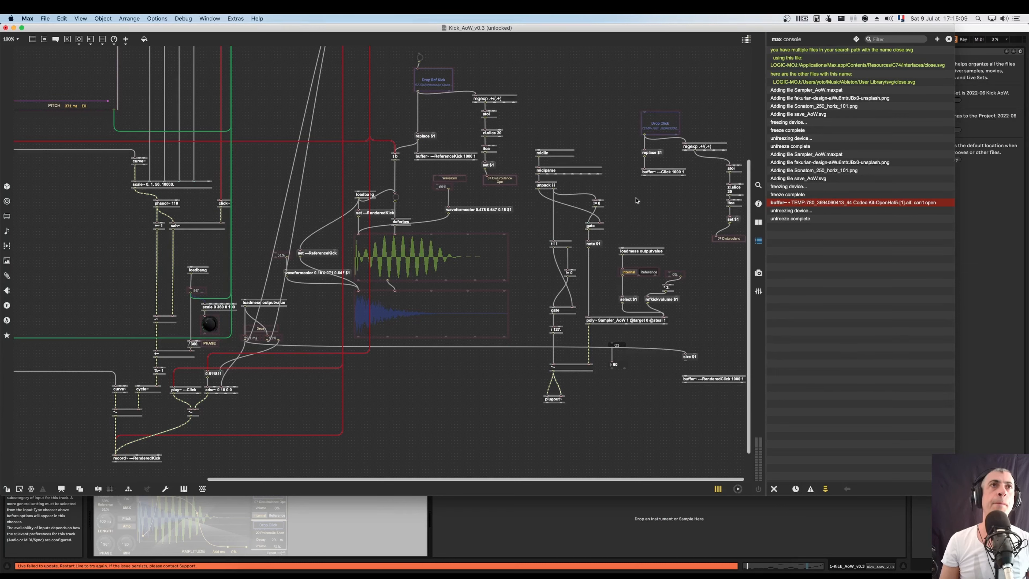
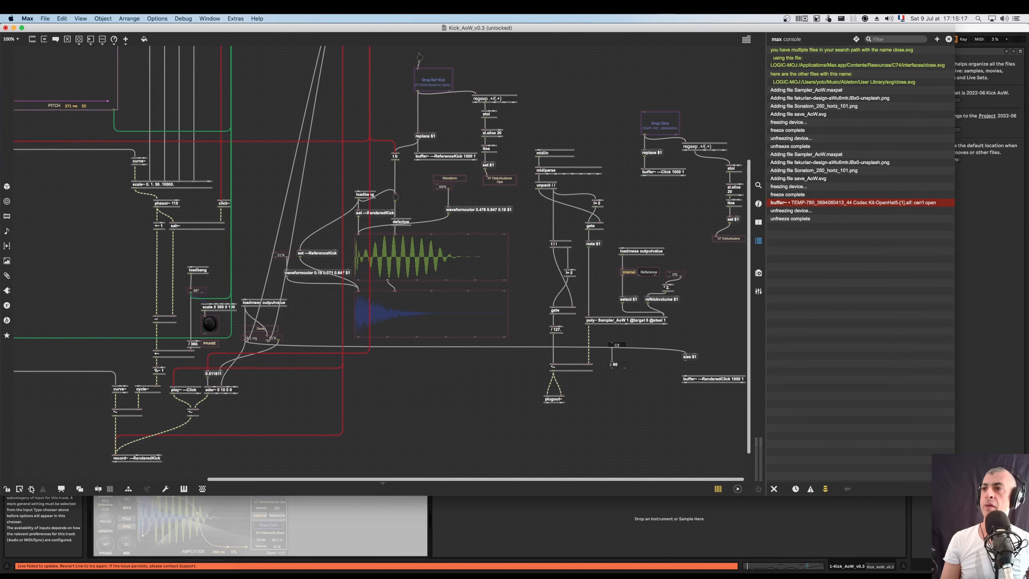
Freeze and save the Kick_AoW_v0.3 device, close its editor and switch back to Ableton Live
key(super+s)
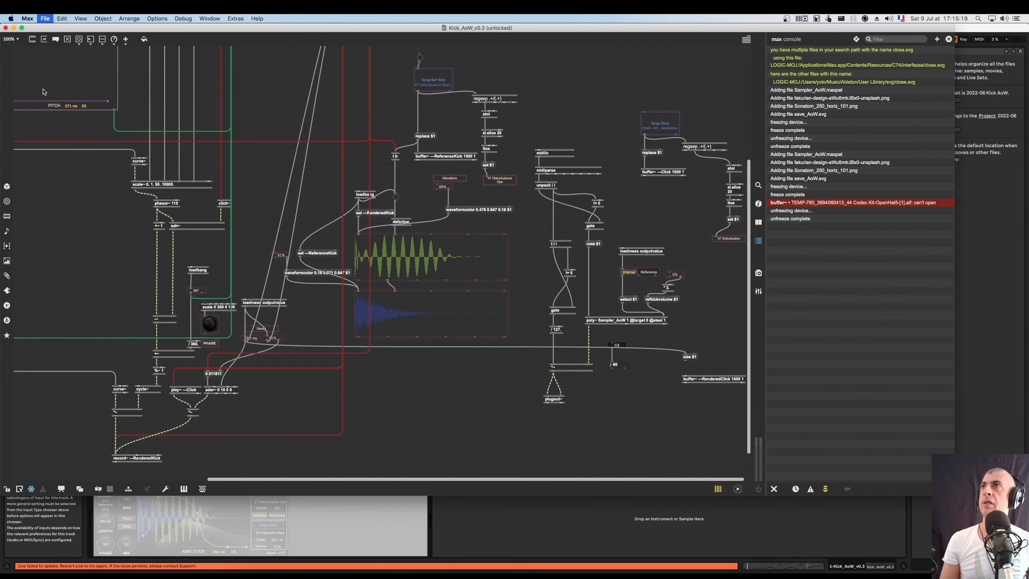
click(5, 28)
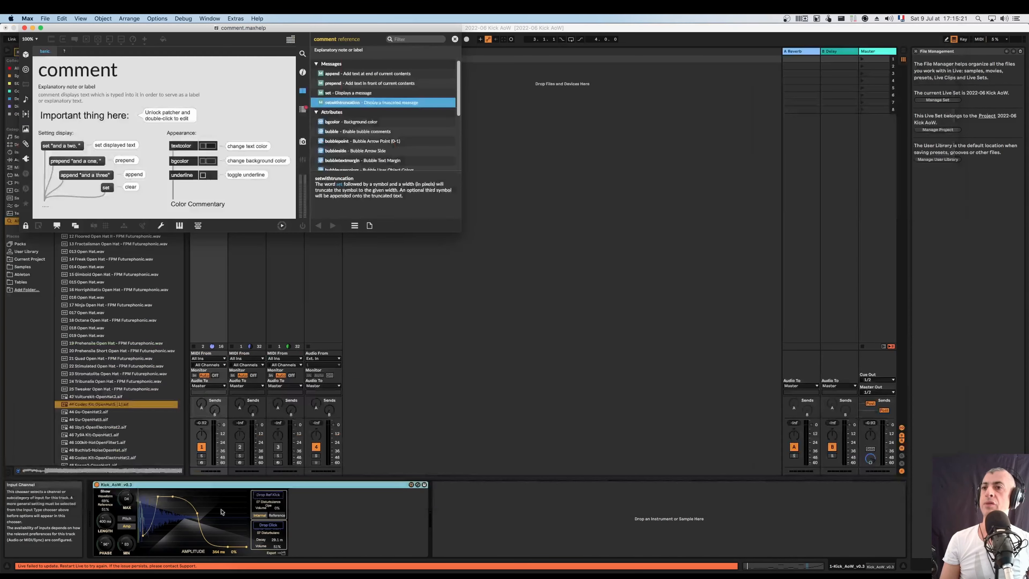
click(318, 485)
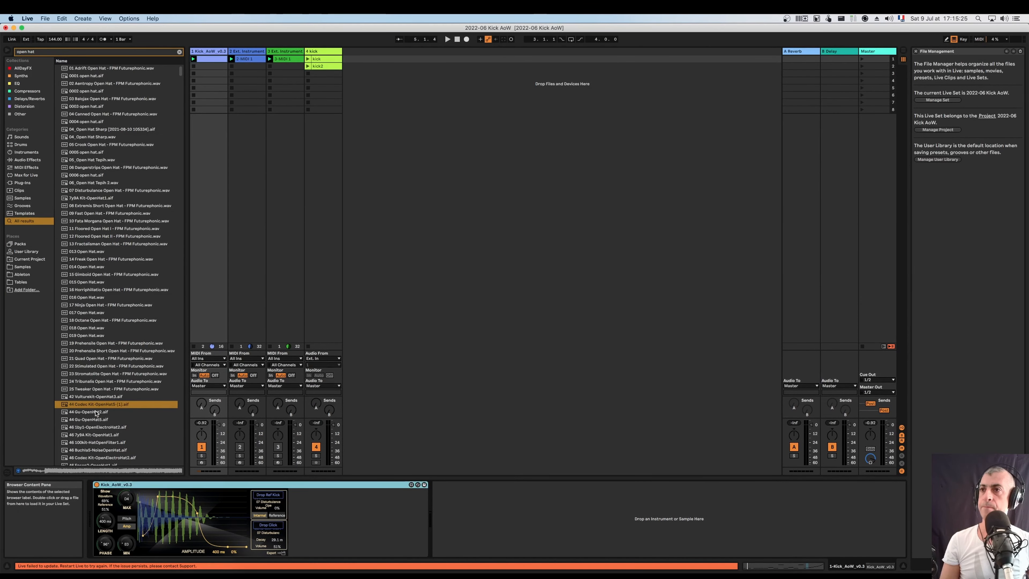
Try to load the 44 Gu, OpenElectroHat2 and HatOpenFilter1 .aif open hat samples into Drop Click one after another
drag(93, 412, 265, 526)
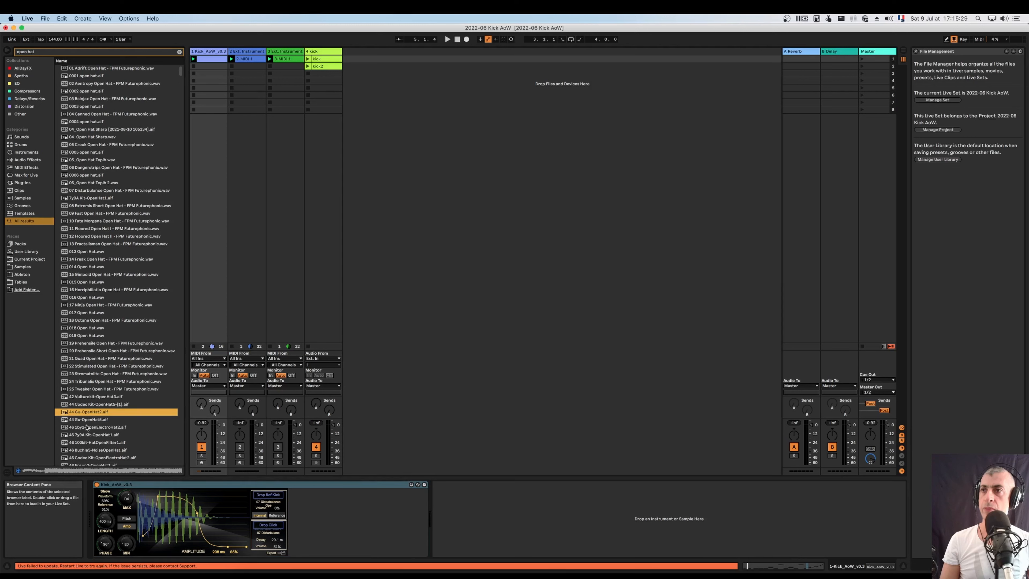
drag(91, 426, 222, 485)
drag(265, 527, 265, 527)
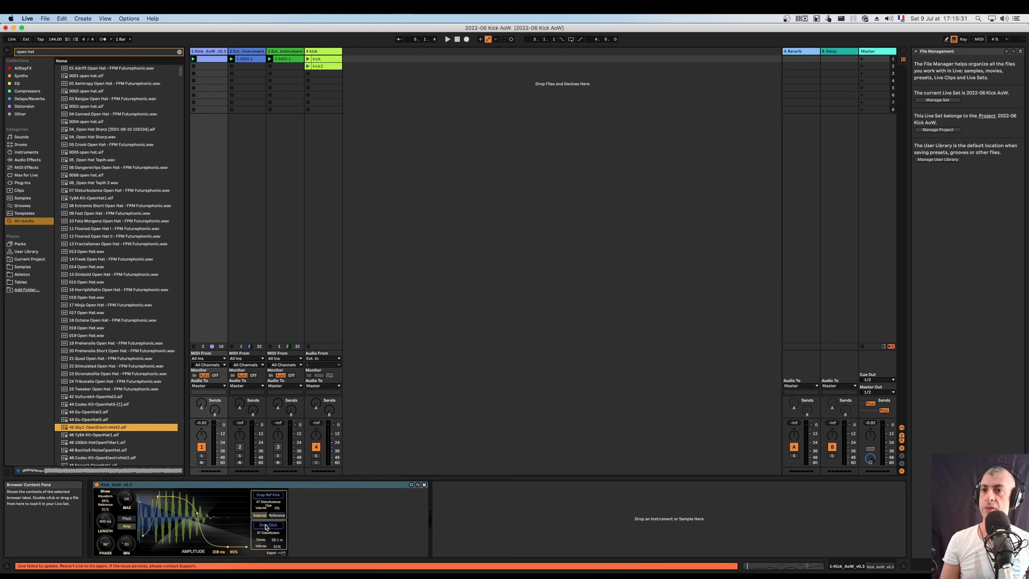
drag(122, 444, 270, 525)
Locate Kick_AoW_v0.3.amxd in the browser, delete the device from the first track and load a fresh copy there
right_click(319, 485)
click(350, 559)
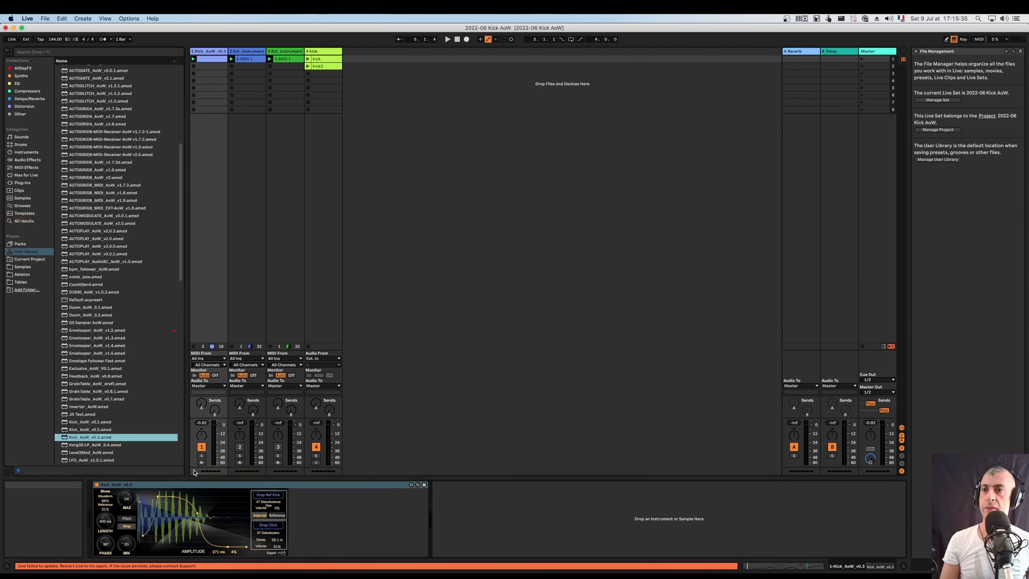
click(184, 488)
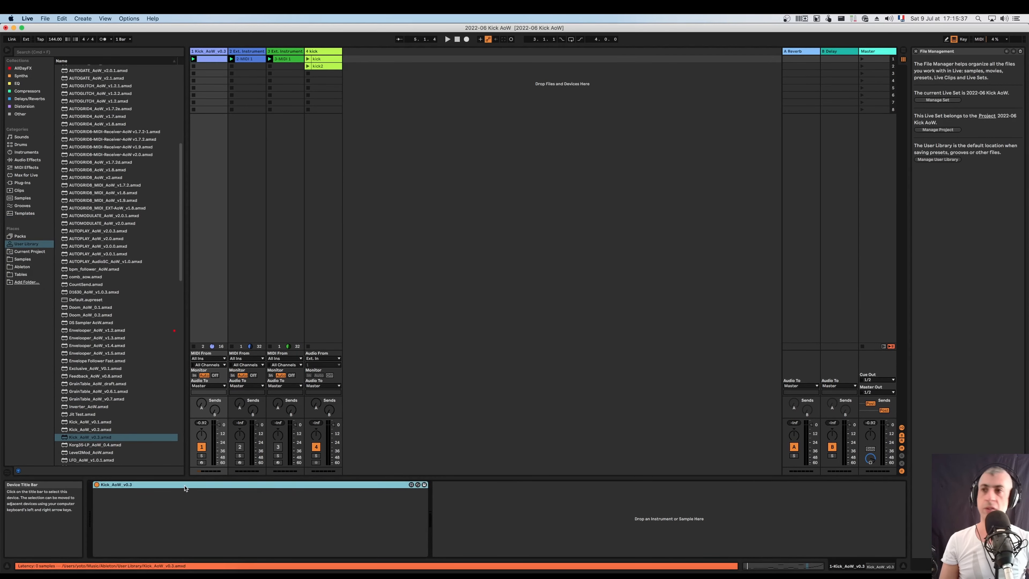
key(Delete)
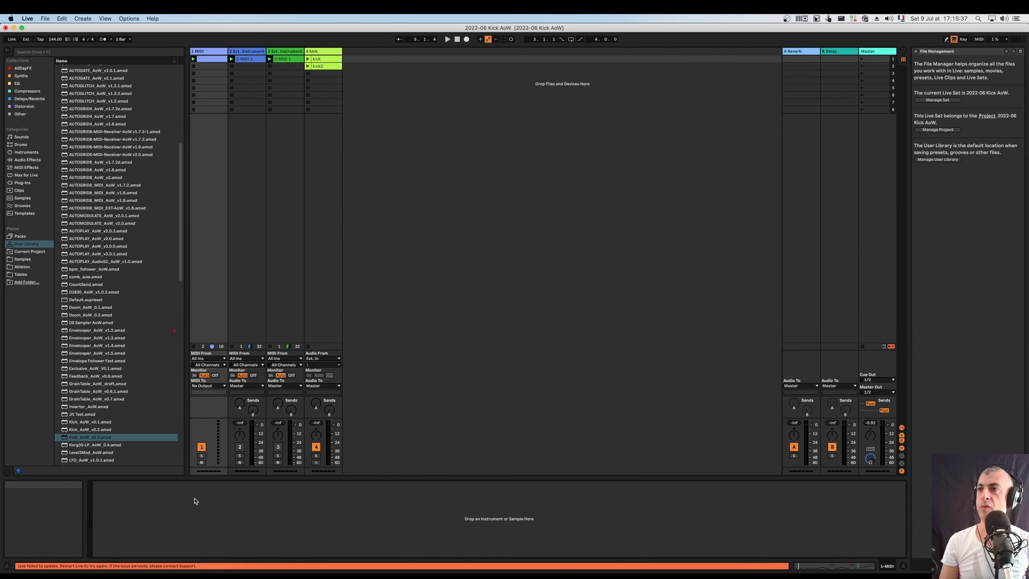
click(97, 439)
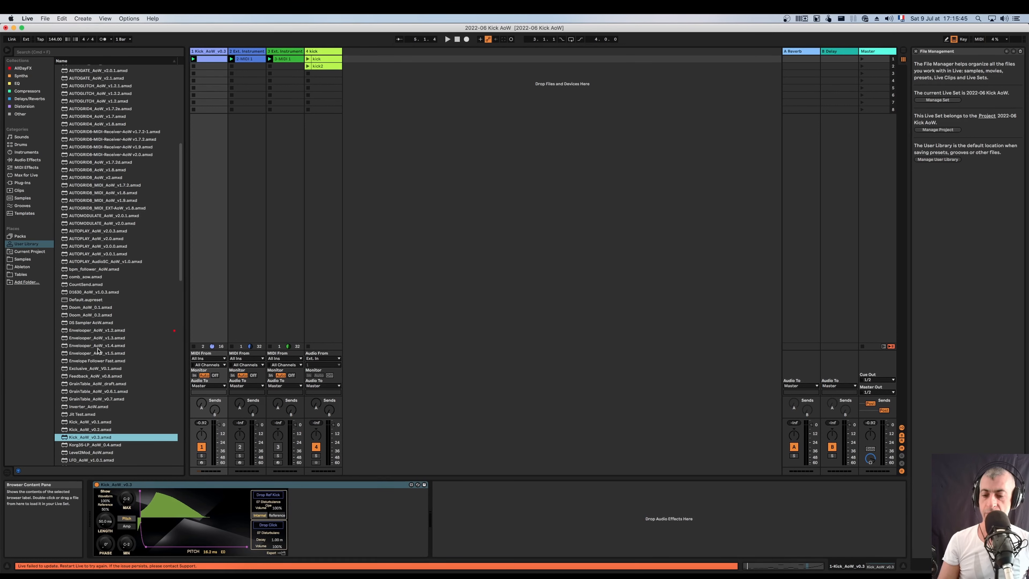
Search the browser for "open hat" and load 05_Open Hat Tepih.wav into Drop Click
key(super+f)
text(open h)
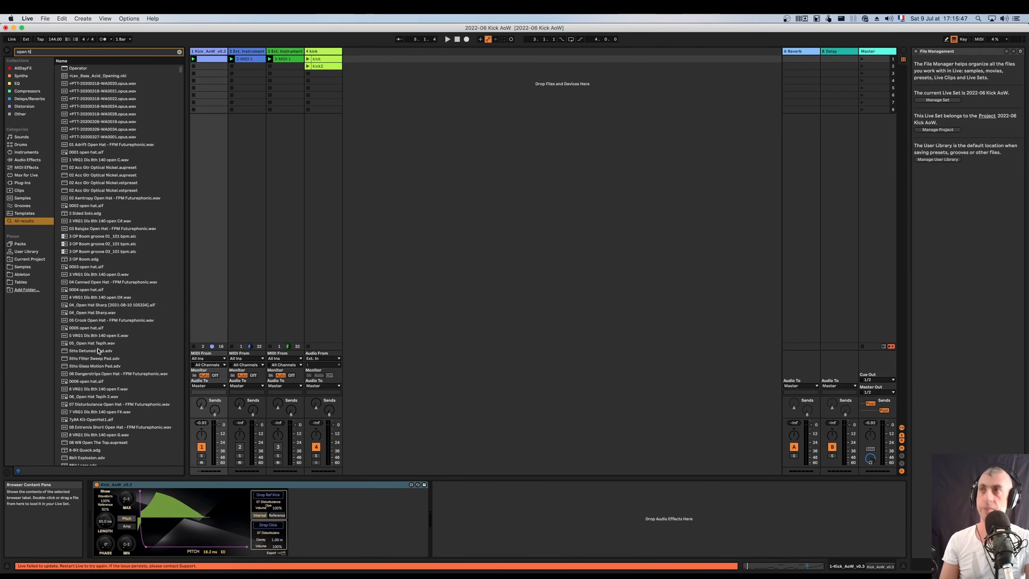
text(at)
click(78, 159)
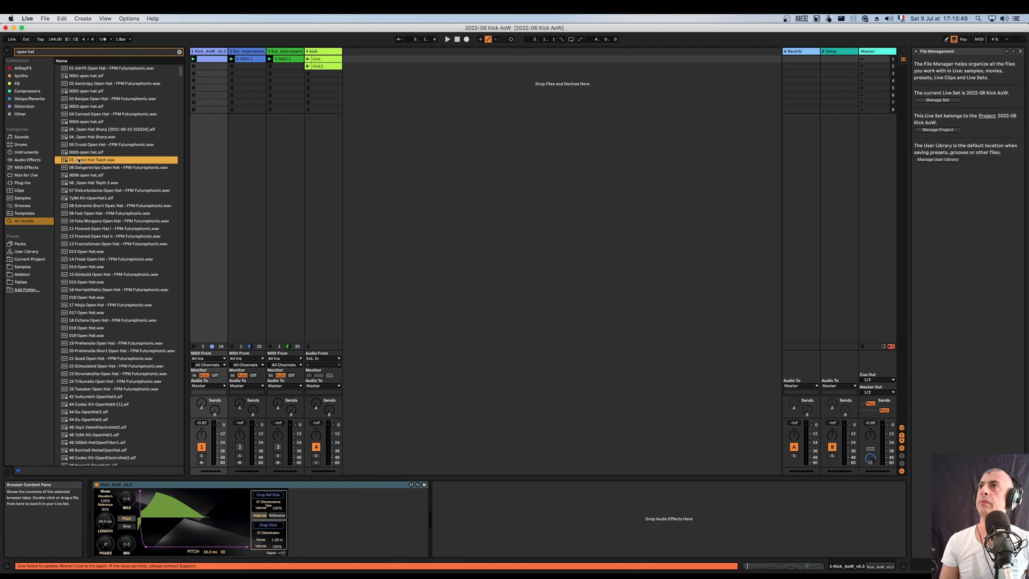
drag(80, 165, 264, 528)
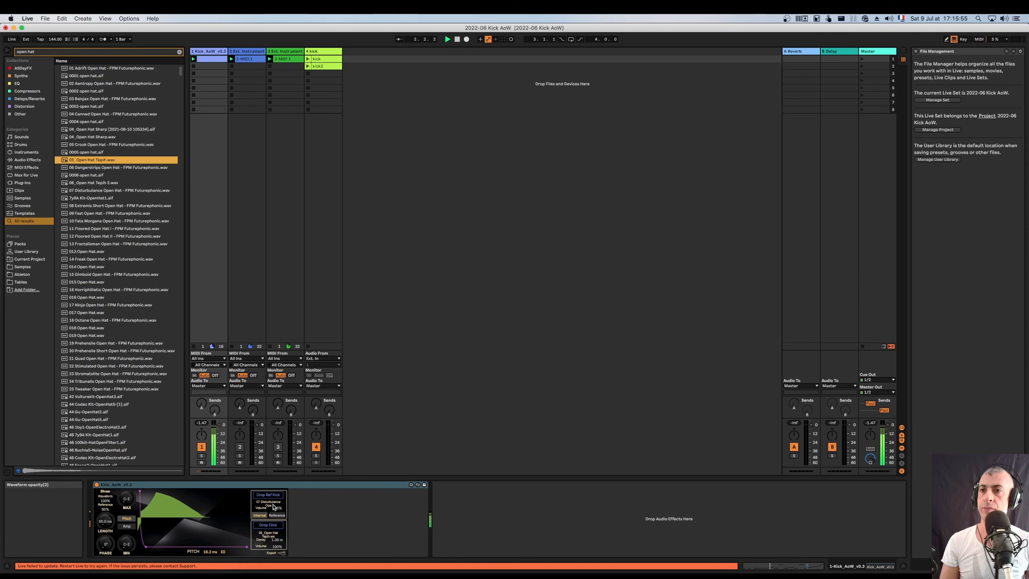
Set the Drop Click decay to about 13.7 ms and the displayed waveform opacity to 81%
drag(279, 540, 278, 528)
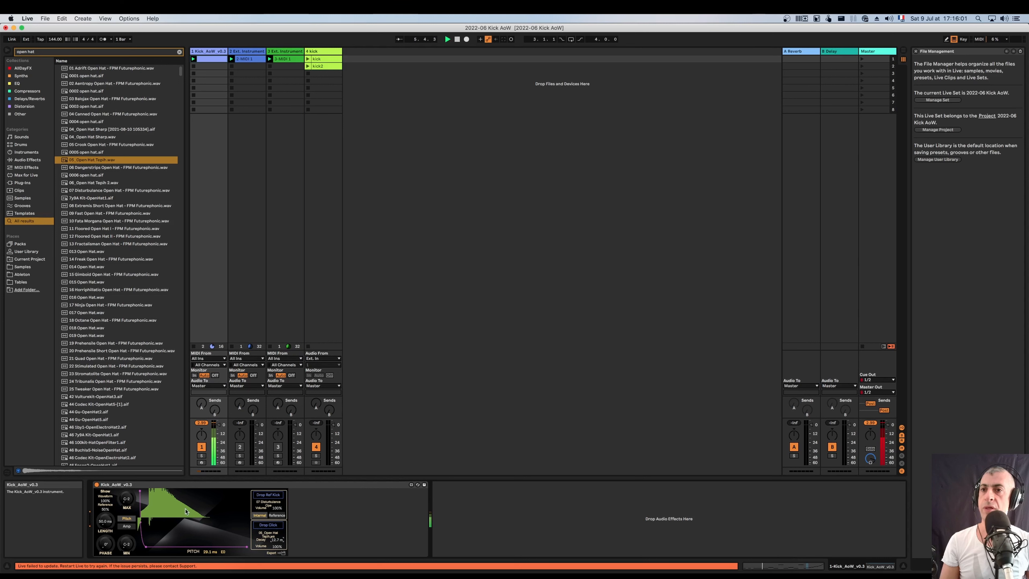
drag(105, 501, 105, 525)
drag(106, 501, 126, 483)
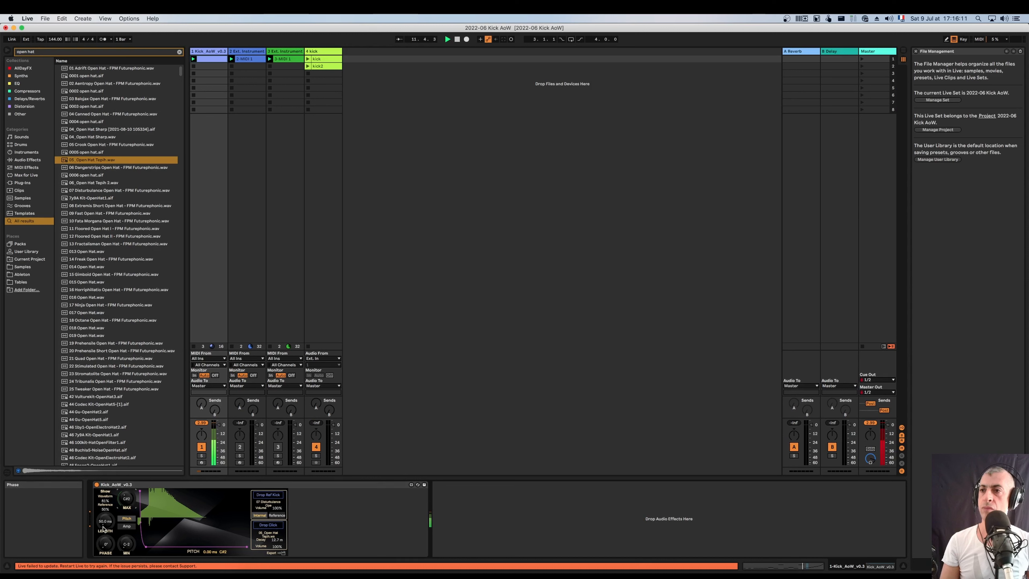
Set the kick length to 349 ms with pitch maximum D#4 and minimum D-1, and compare Reference against Internal playback
drag(105, 522, 106, 492)
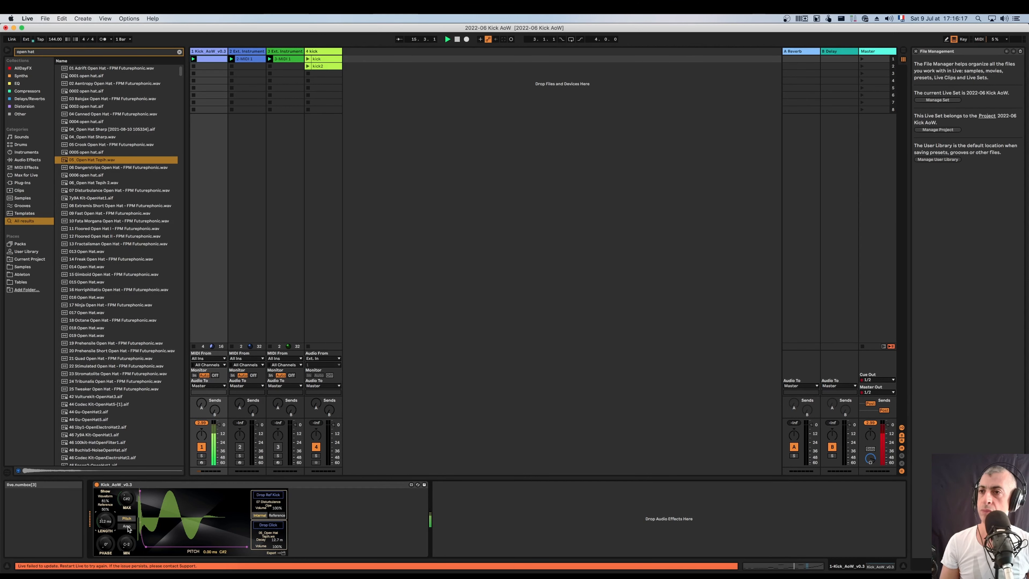
drag(129, 499, 129, 482)
drag(127, 544, 130, 507)
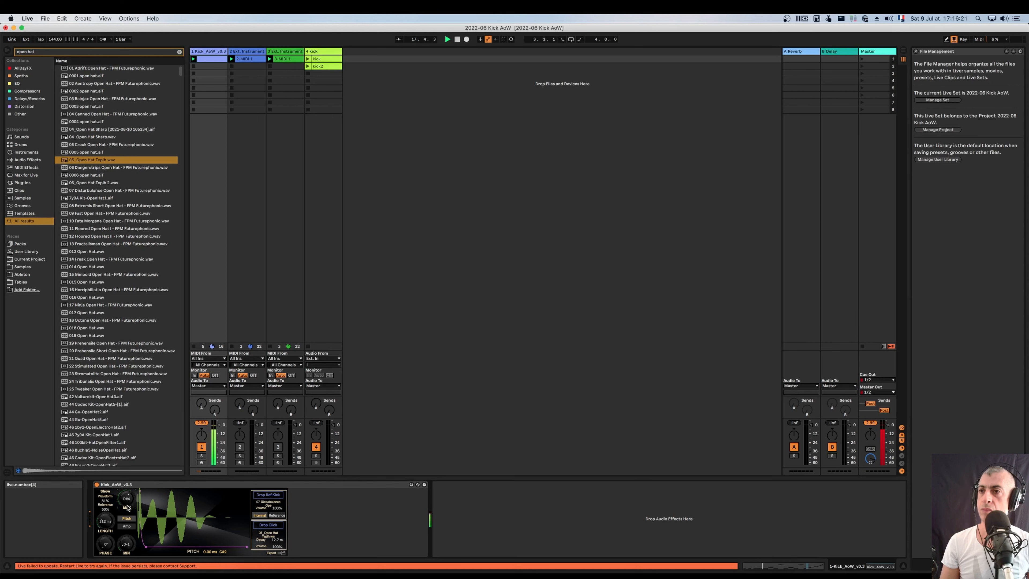
drag(107, 522, 107, 516)
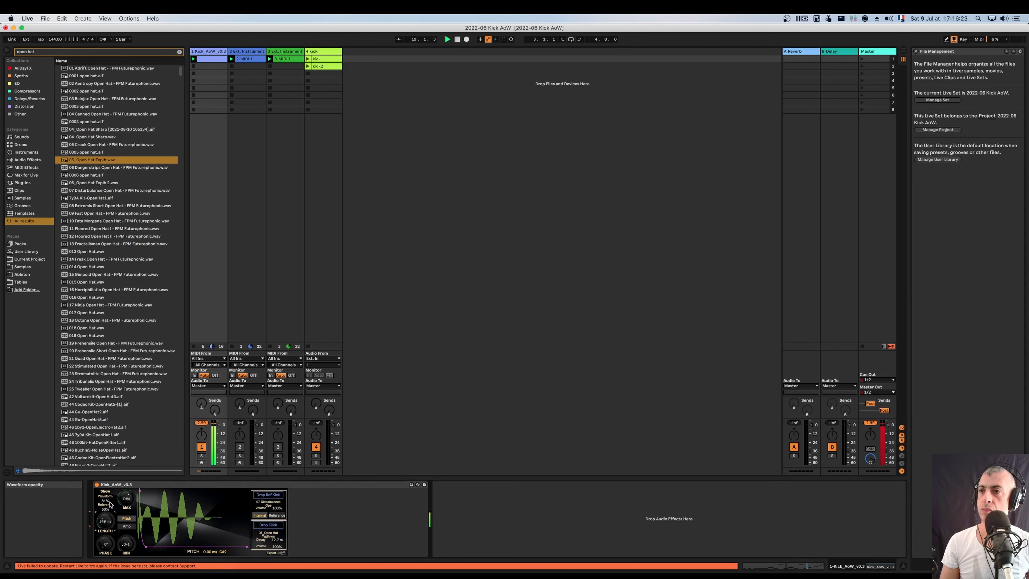
click(277, 516)
click(261, 516)
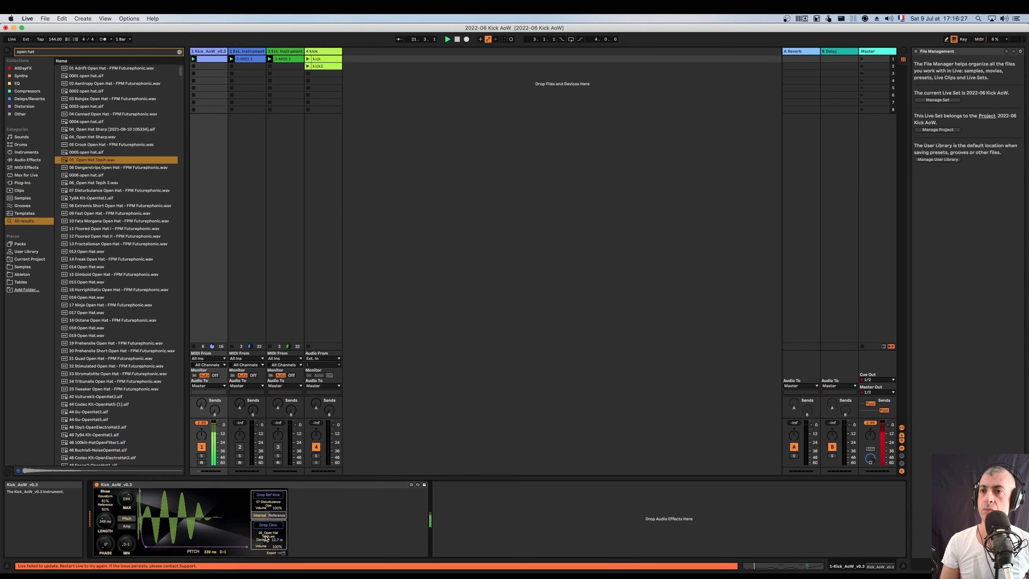
Set the Drop Click decay to 40 ms and its volume to 0%
drag(273, 540, 273, 537)
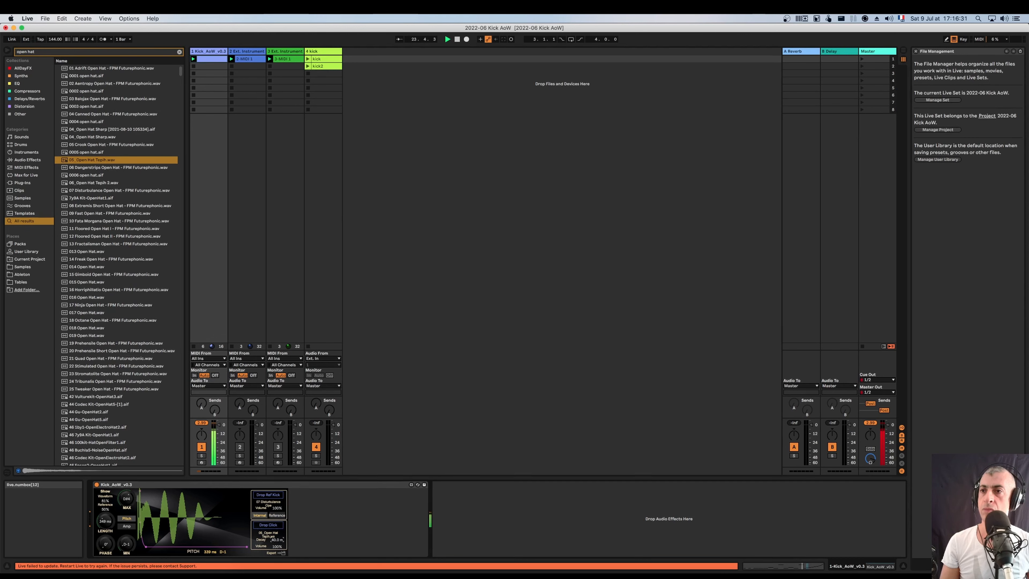
drag(275, 545, 276, 578)
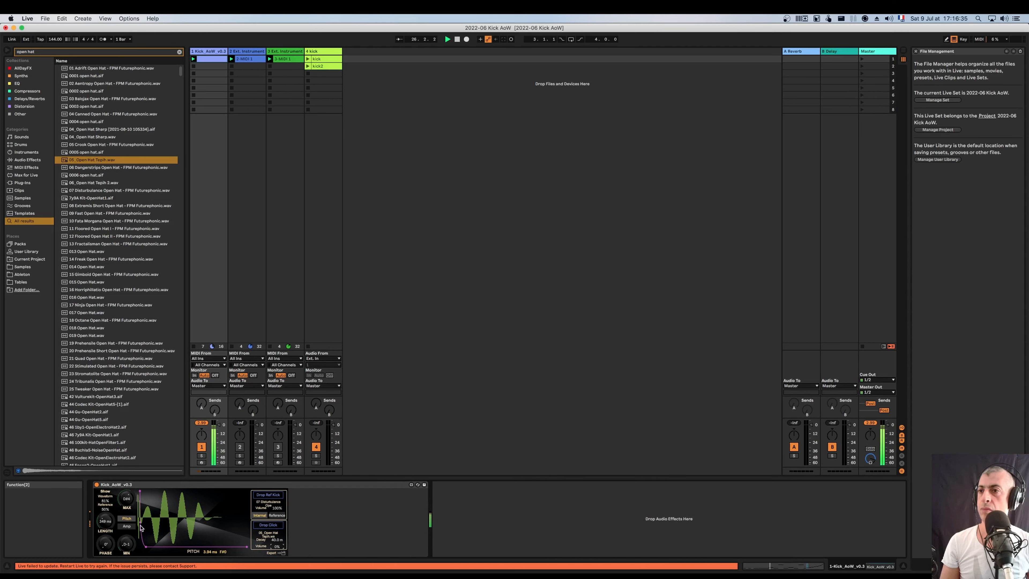
Set the kick length to 387 ms, the pitch minimum to C0 and retune the pitch maximum
click(126, 526)
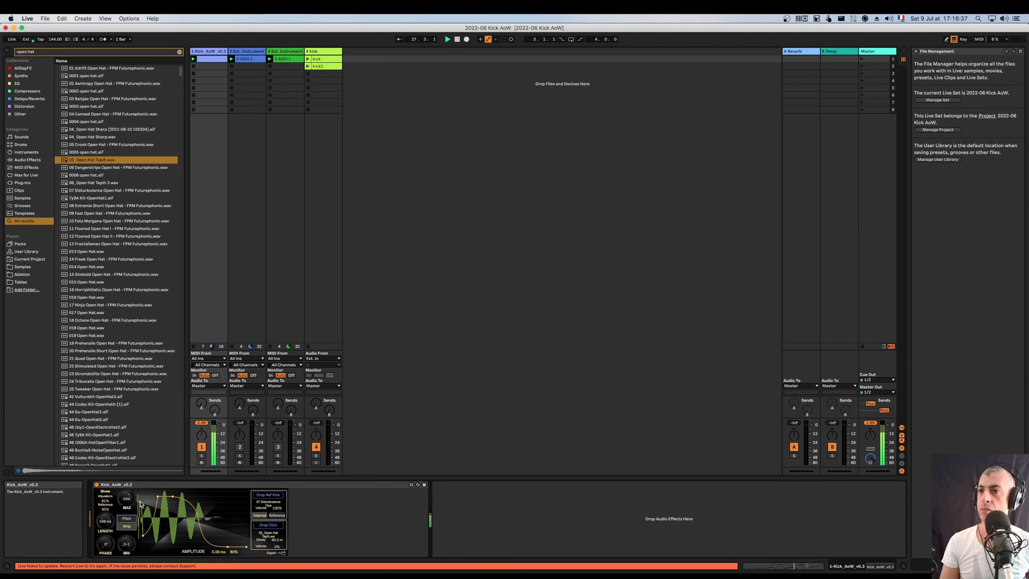
drag(105, 521, 105, 504)
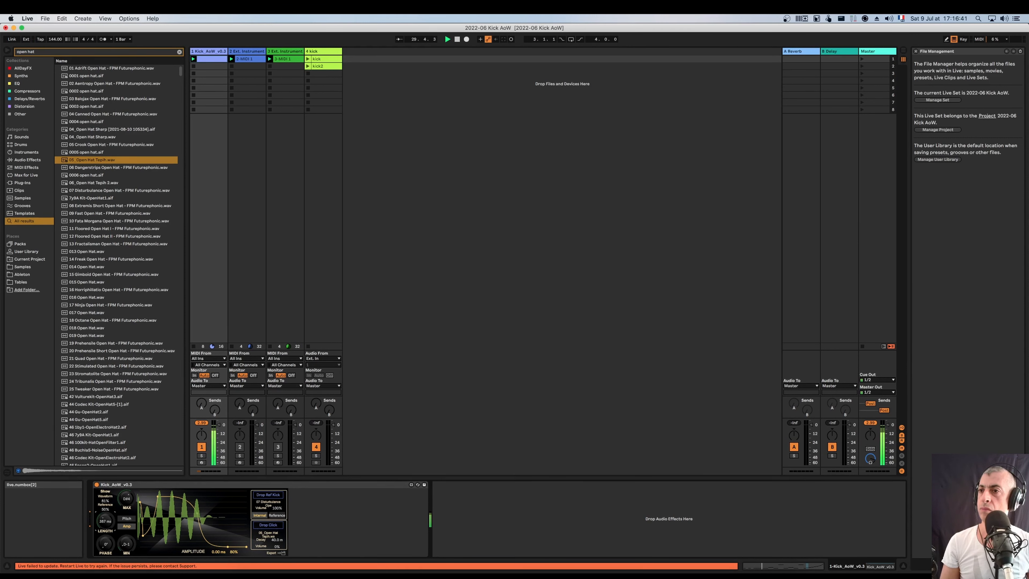
click(127, 519)
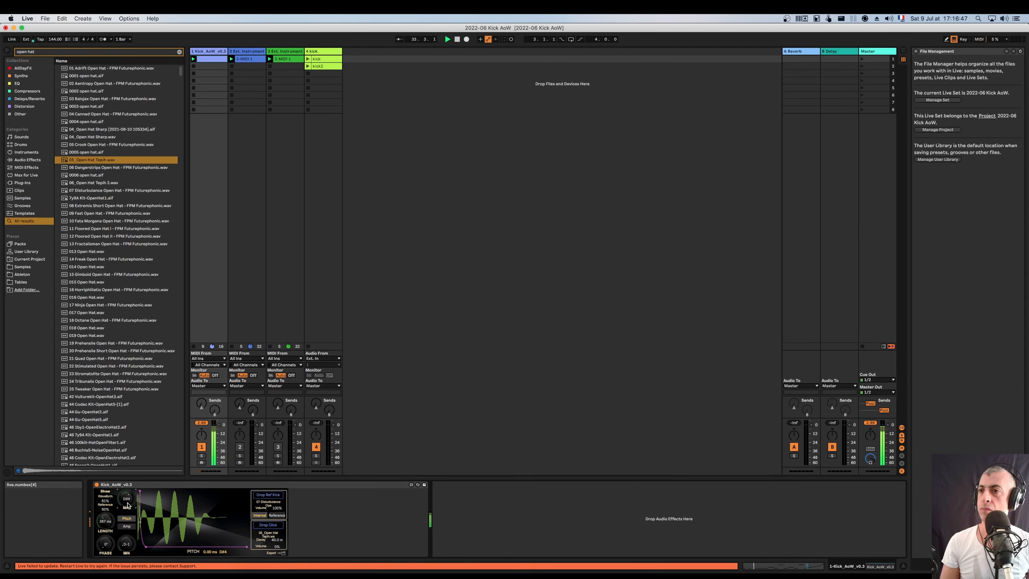
drag(127, 500, 128, 502)
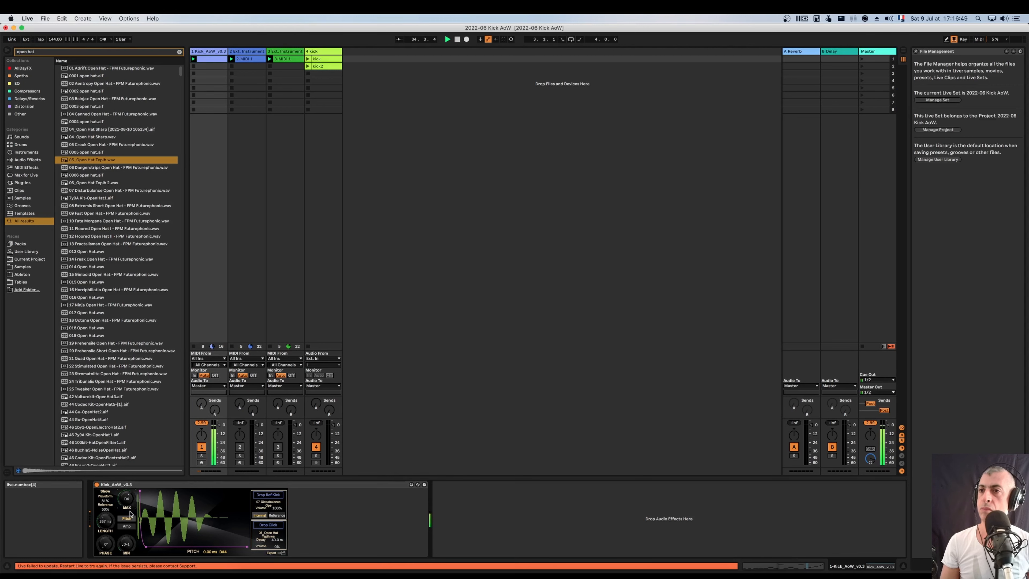
drag(125, 549, 125, 548)
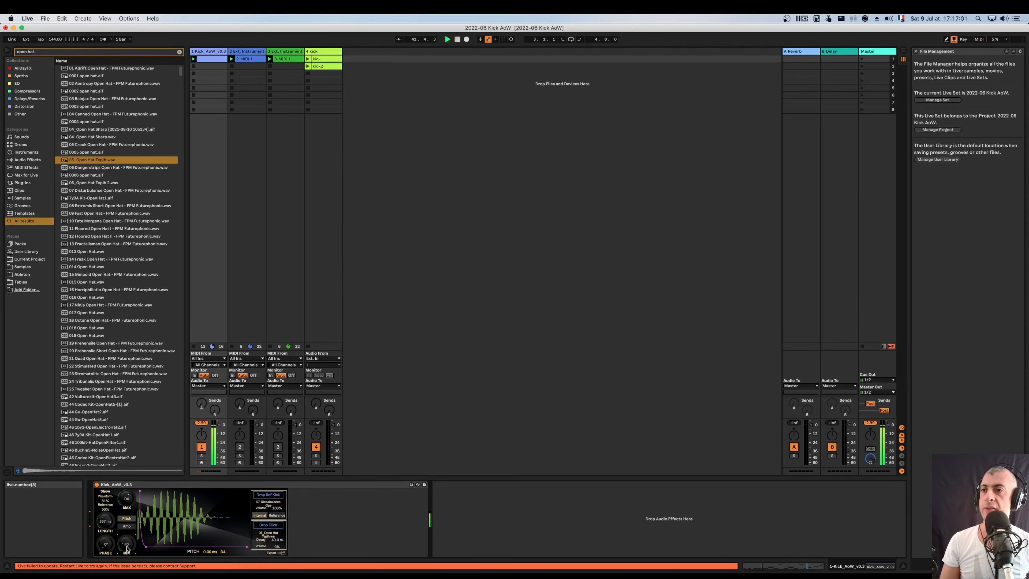
drag(127, 549, 127, 543)
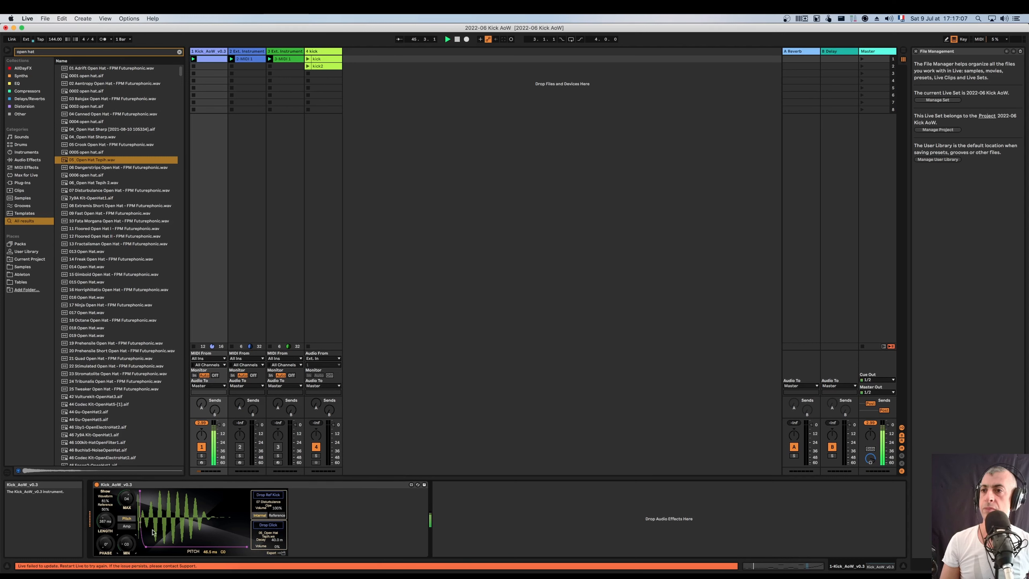
drag(126, 499, 127, 496)
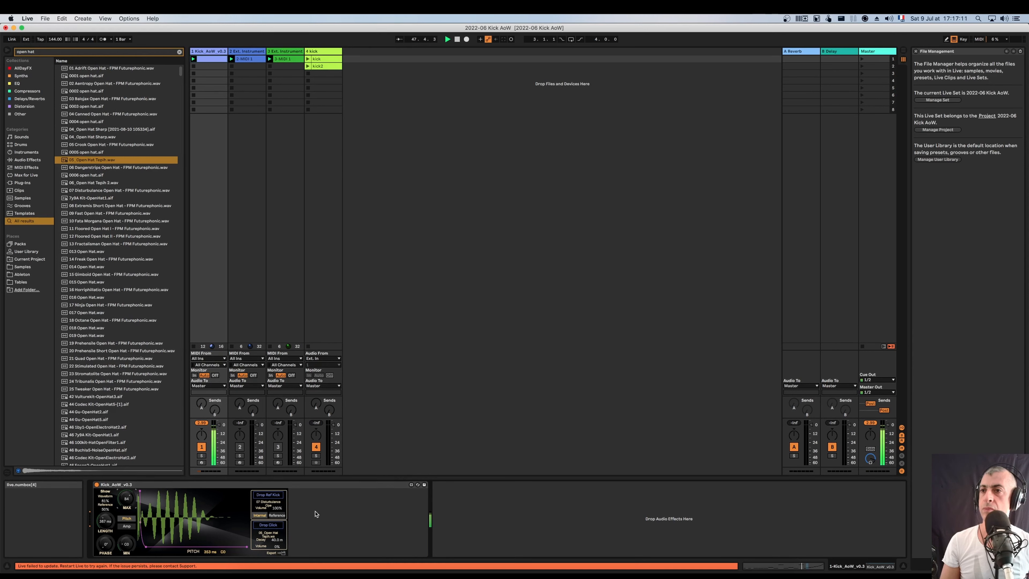
Shorten the Drop Click decay and raise its volume above zero so the click blends with the kick
drag(277, 546, 277, 544)
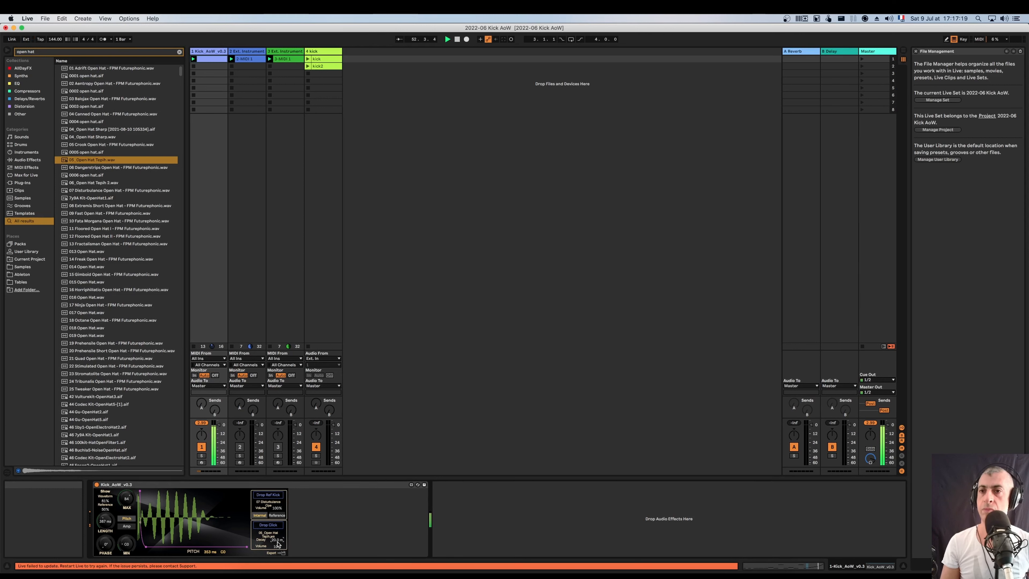
drag(277, 544, 279, 536)
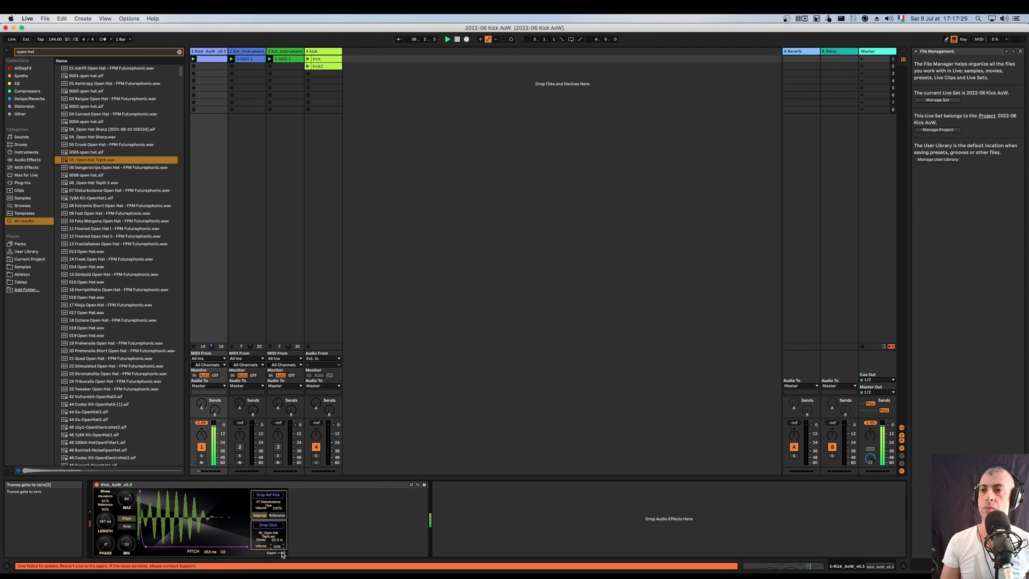
Export the kick to the Desktop as "kick", replacing the existing kick.wav
click(283, 553)
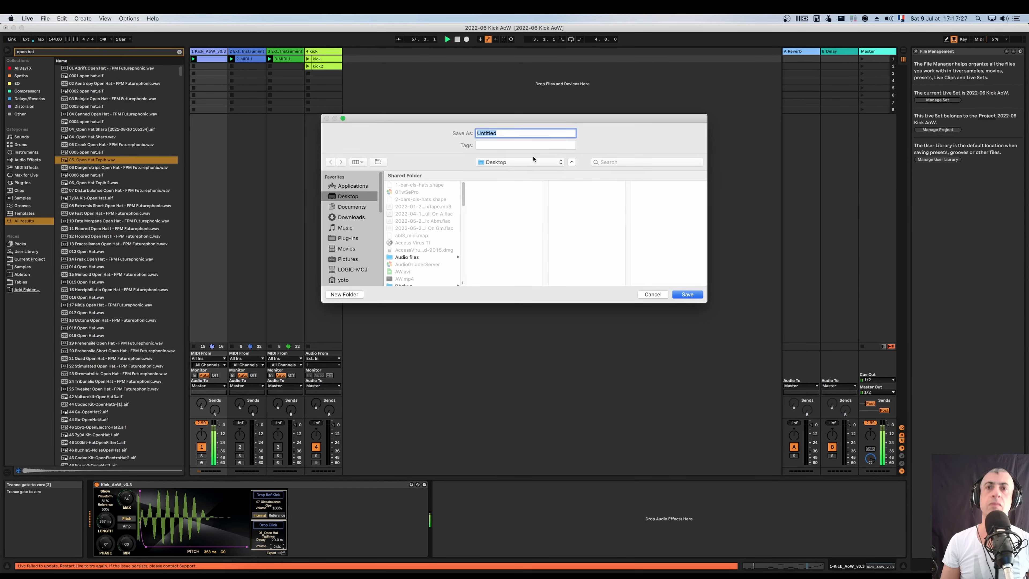
text(kick)
key(Return)
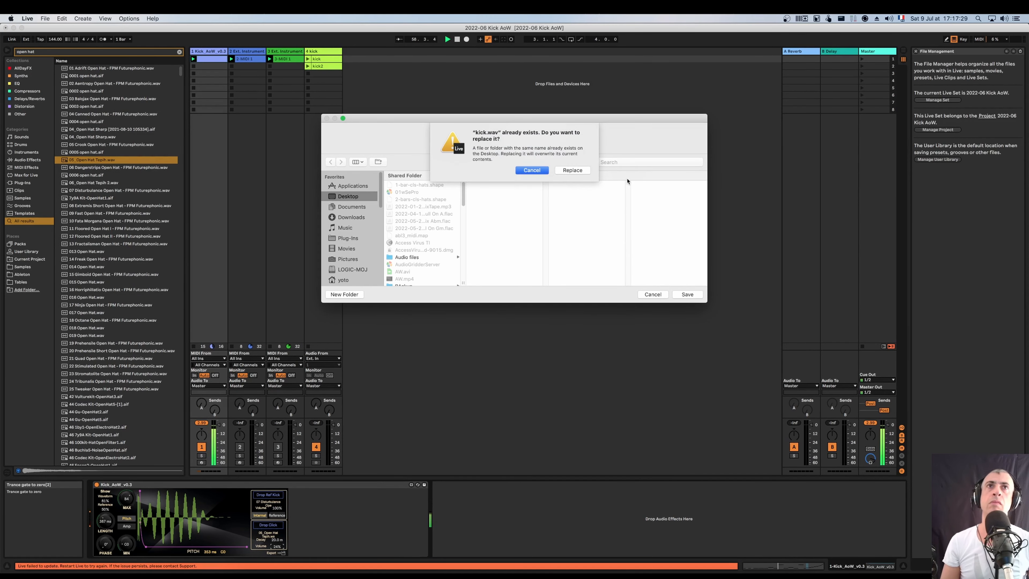
click(573, 170)
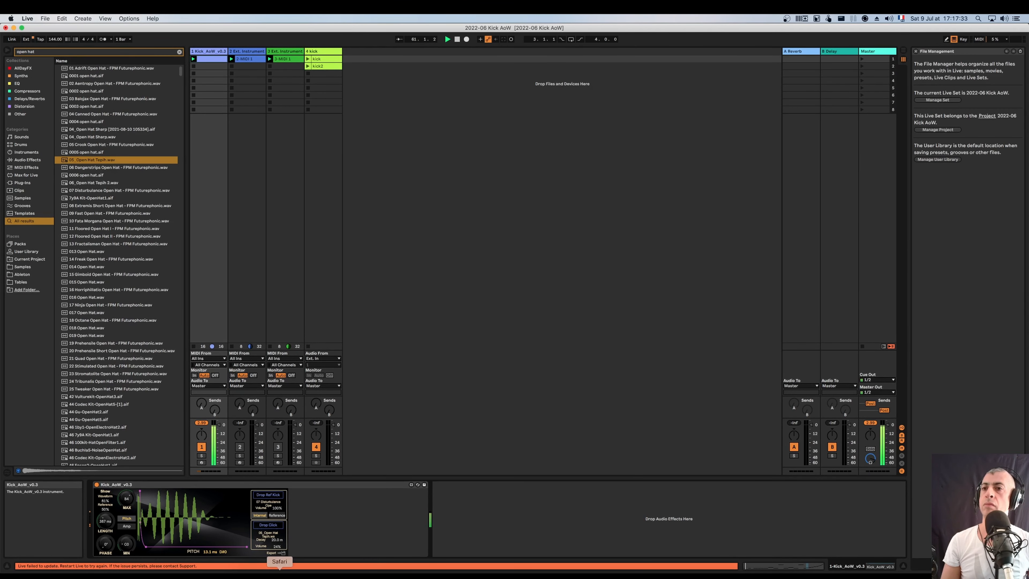
Bring kick.wav from the Desktop into the third slot of the kick track and inspect the start of its waveform up close
click(249, 573)
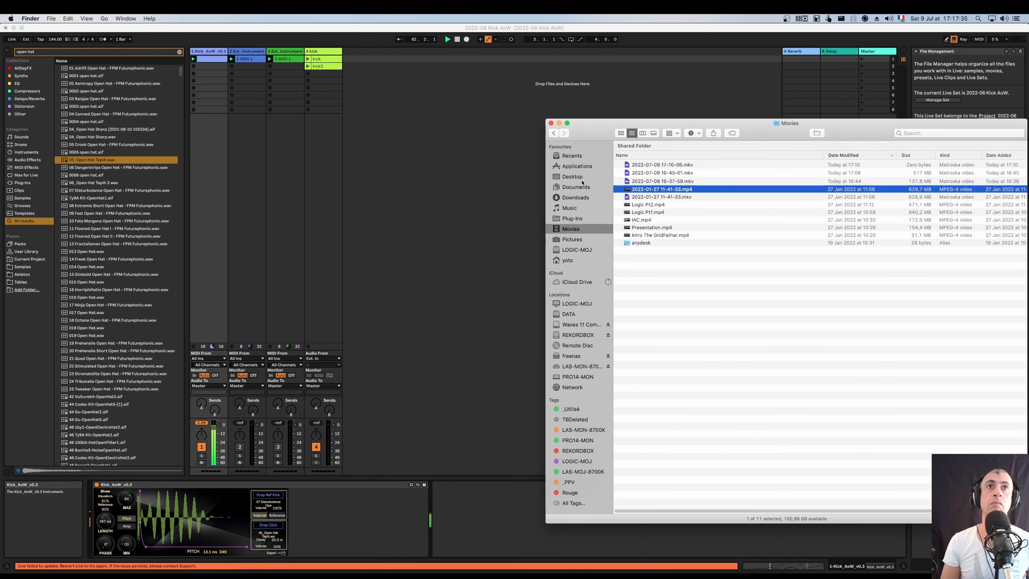
click(573, 177)
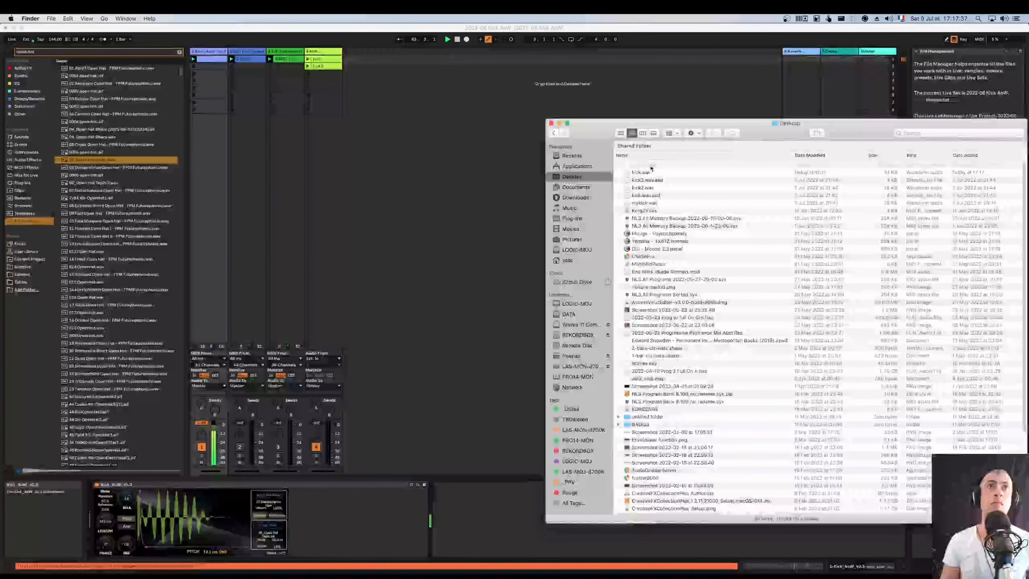
drag(648, 172, 325, 75)
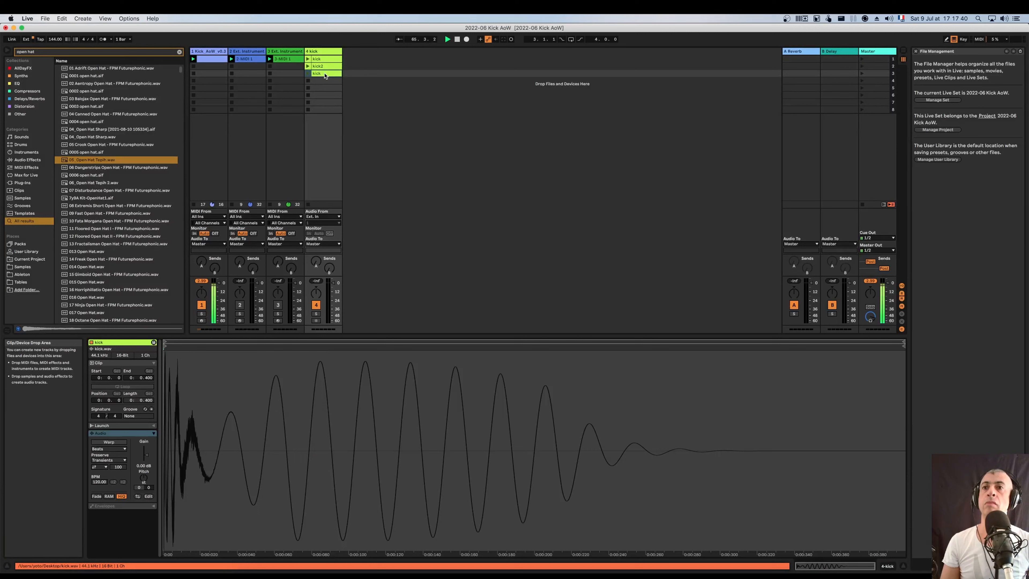
click(325, 76)
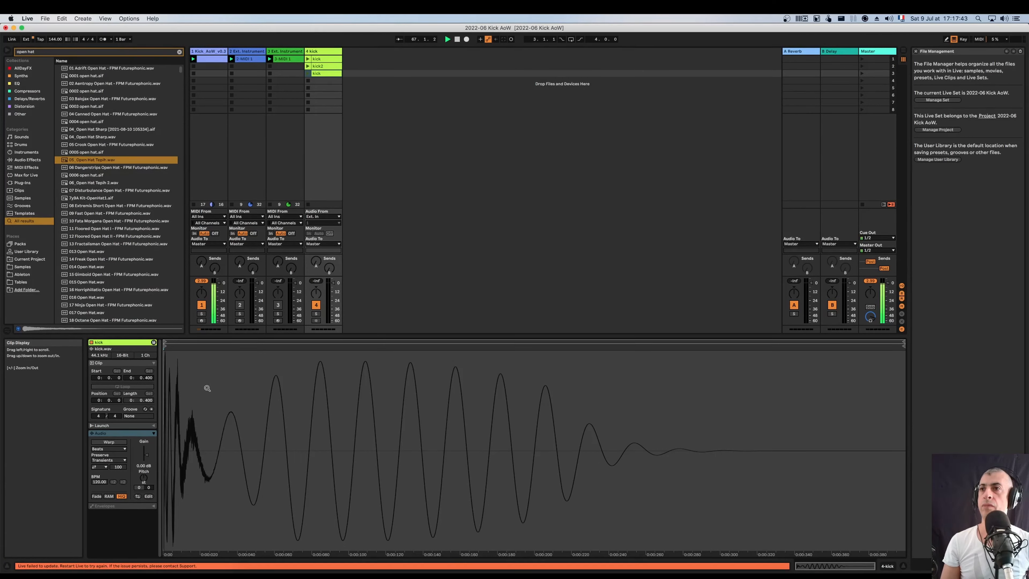
click(180, 343)
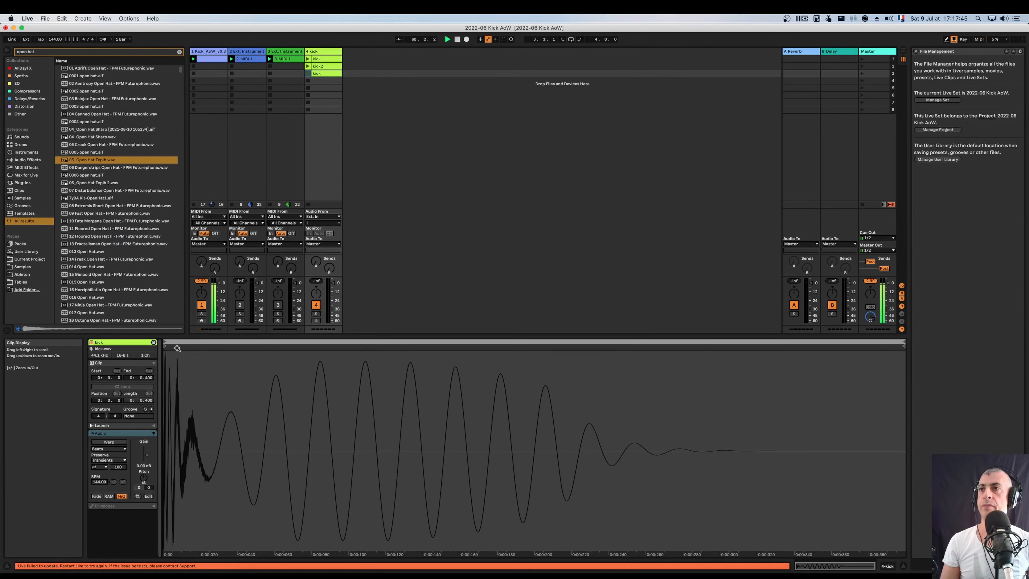
drag(178, 348, 211, 426)
drag(177, 347, 299, 347)
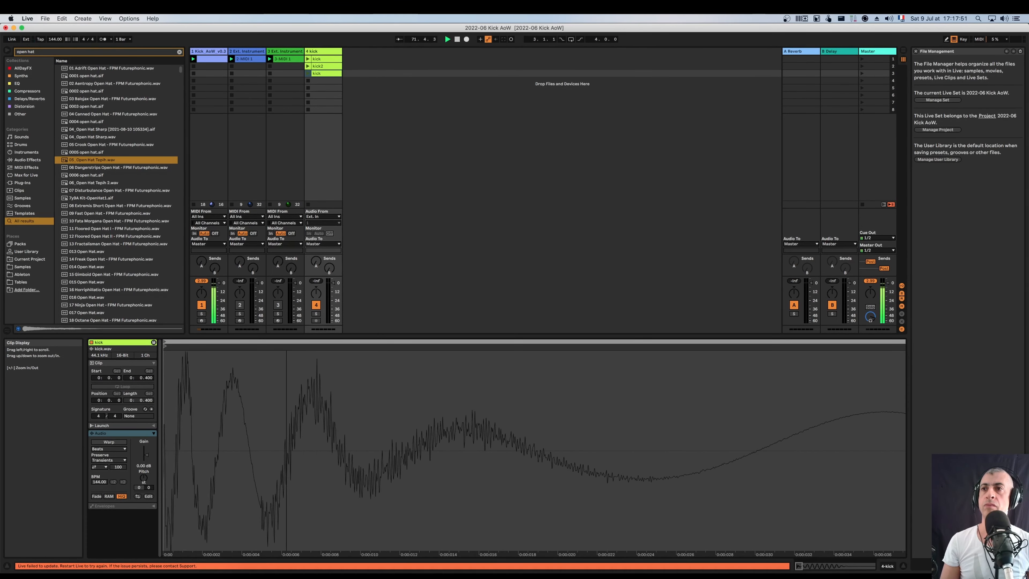
click(446, 193)
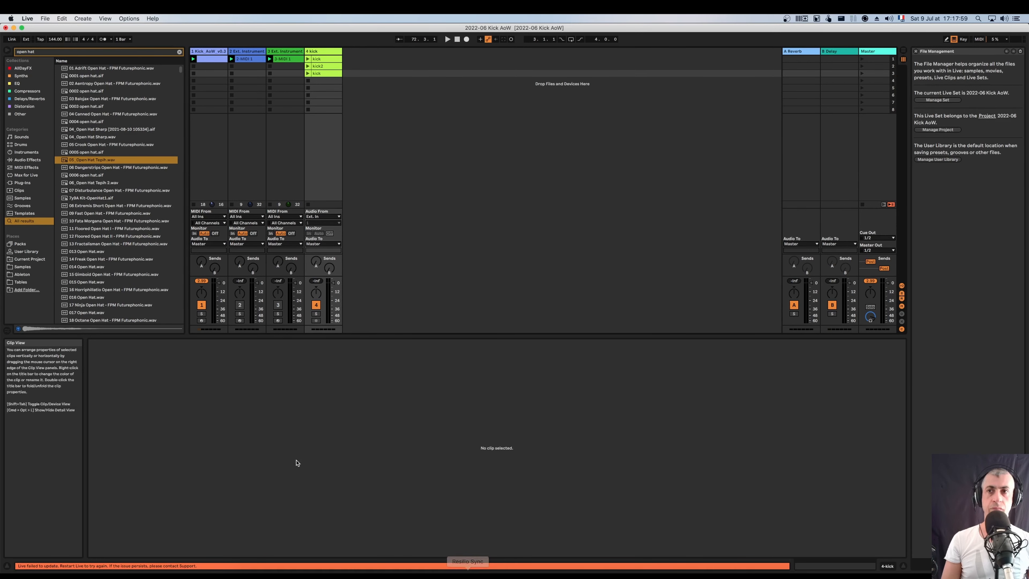
Open the Kick_AoW_v0.3 device in the Max editor, unfrozen and in patching mode, with its window enlarged to show the pitch section
click(197, 50)
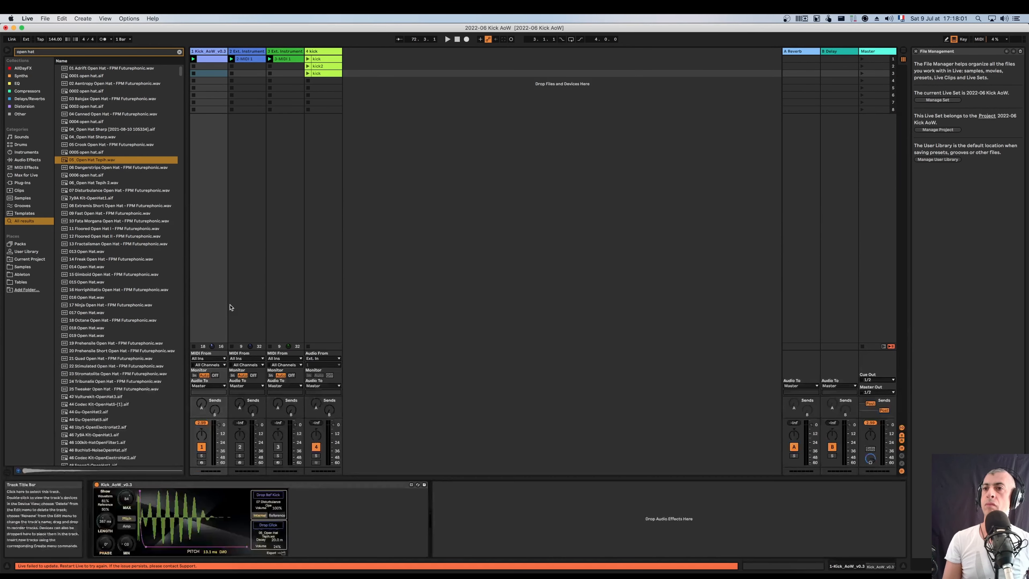
click(345, 485)
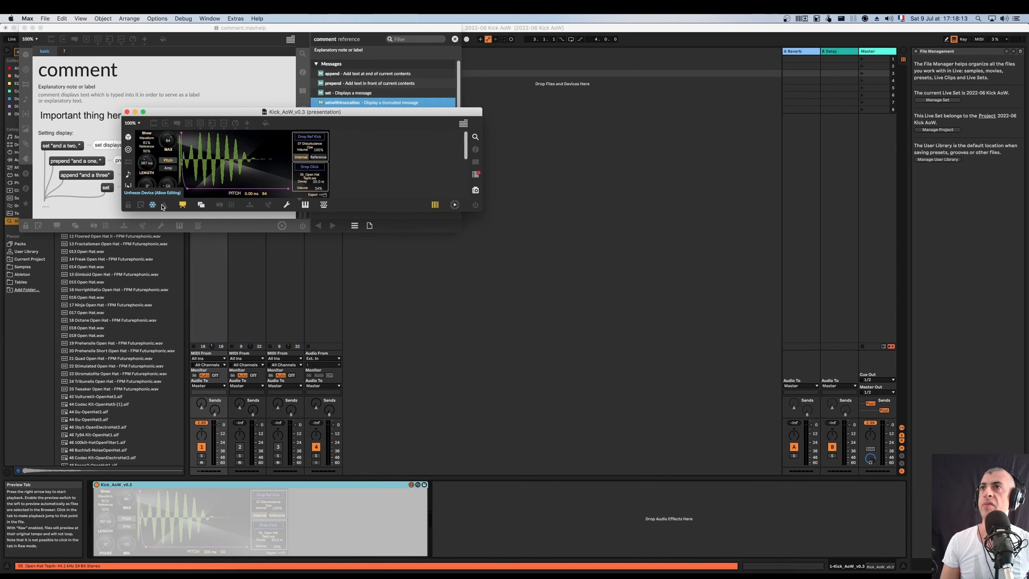
click(182, 205)
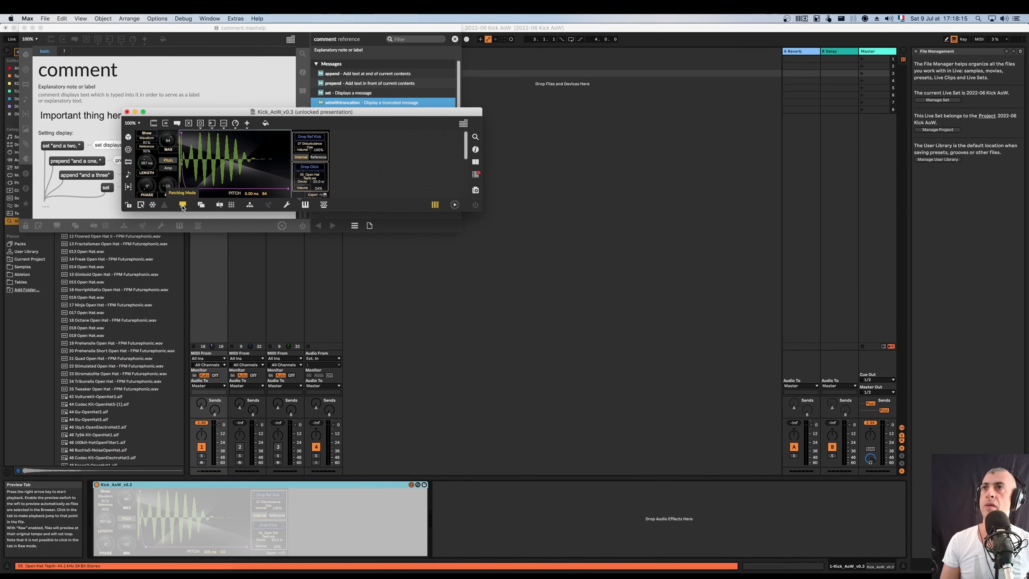
drag(476, 211, 919, 571)
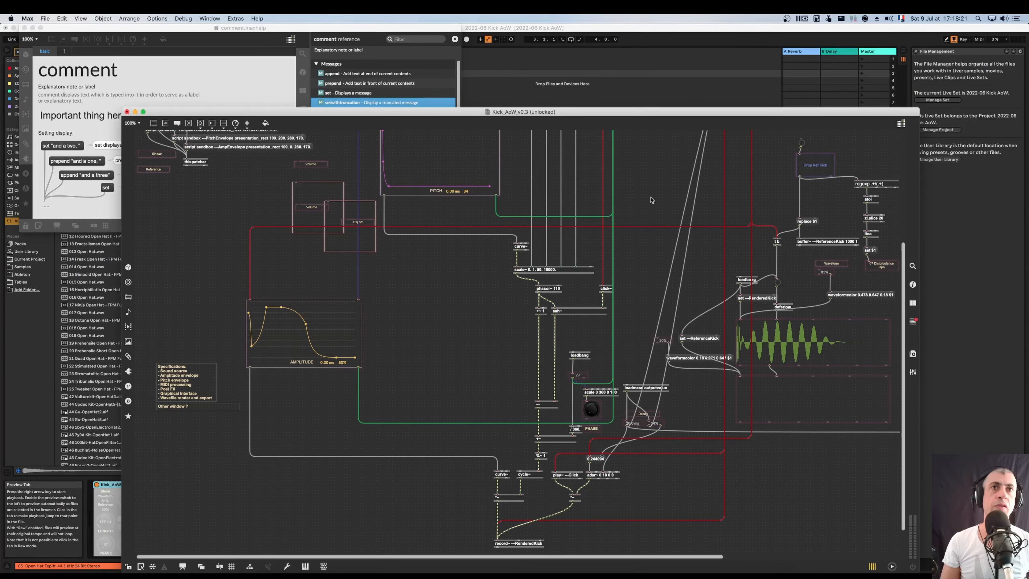
scroll(646, 237, up, 10)
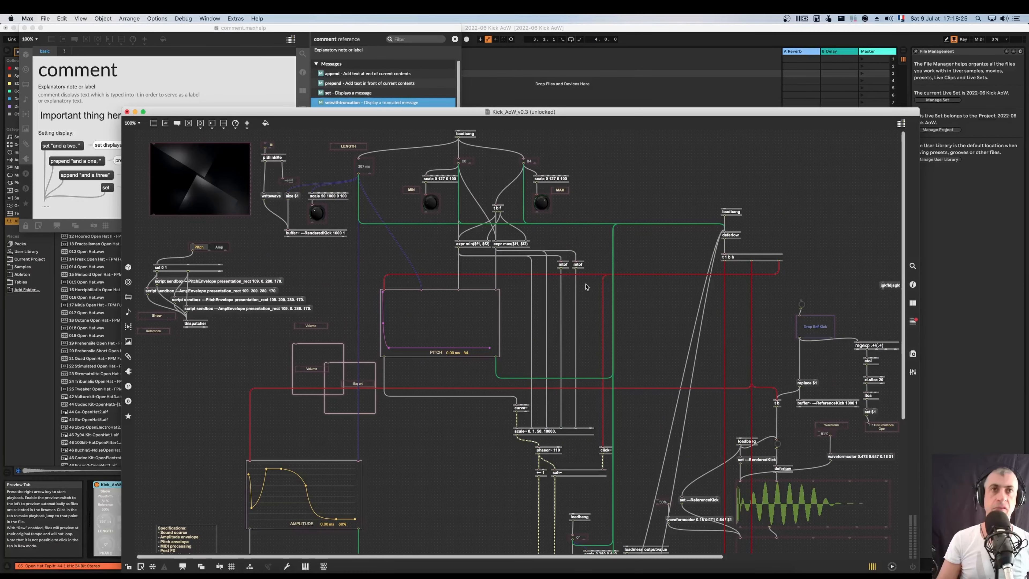
Add a float number box wired to the left mtof object and set the pitch minimum to A-1 while monitoring the frequency
key(f)
drag(576, 268, 590, 286)
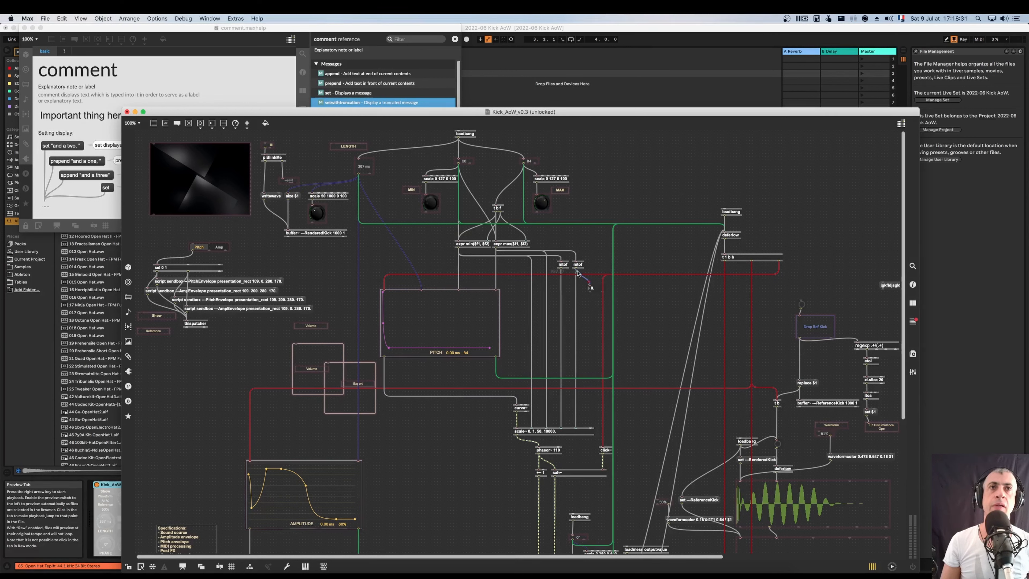
drag(579, 275, 561, 269)
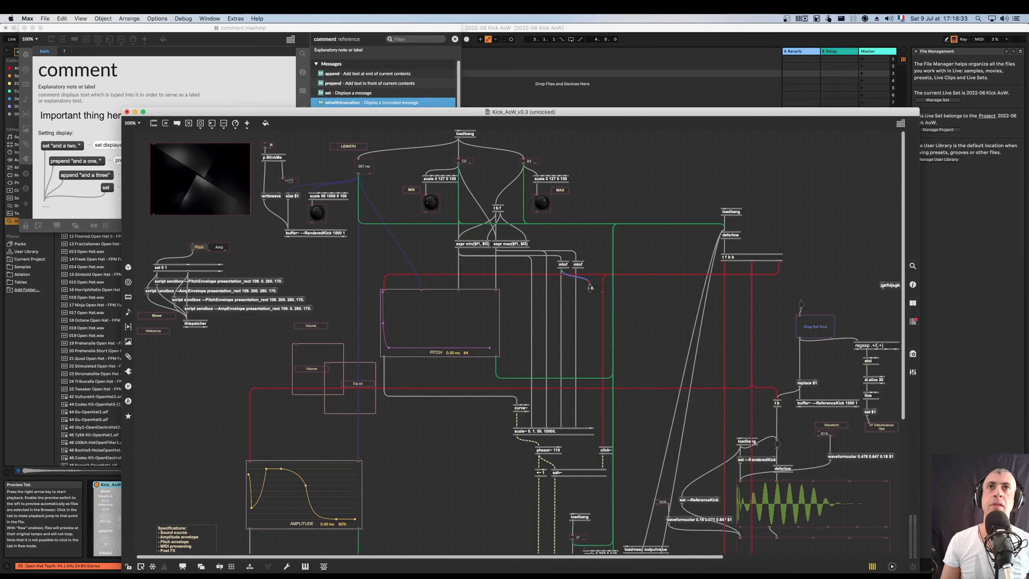
drag(464, 162, 464, 174)
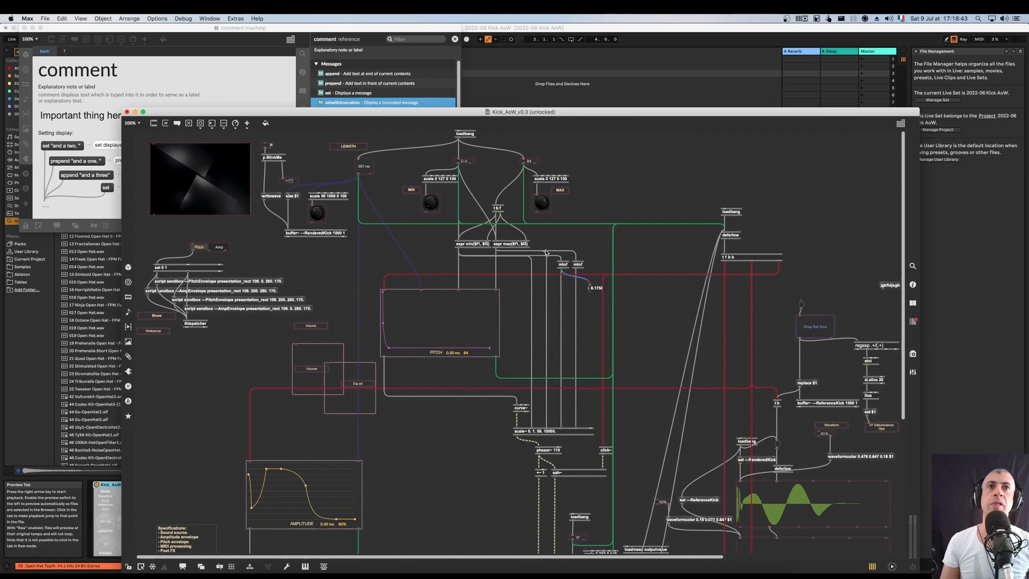
click(595, 289)
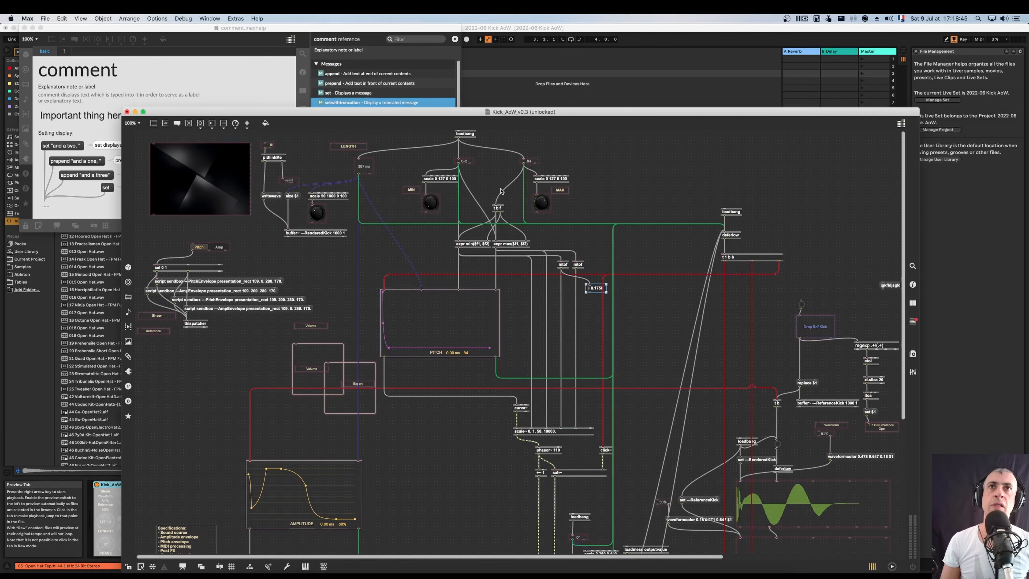
drag(464, 161, 464, 145)
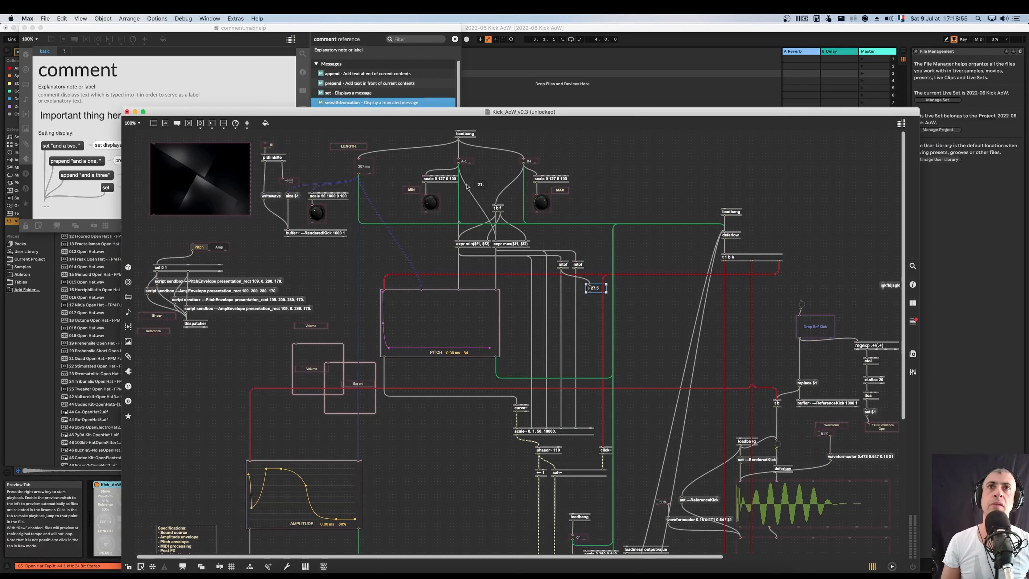
Set the Range/Enum of both the MIN and MAX pitch number boxes to 21–127
click(525, 162)
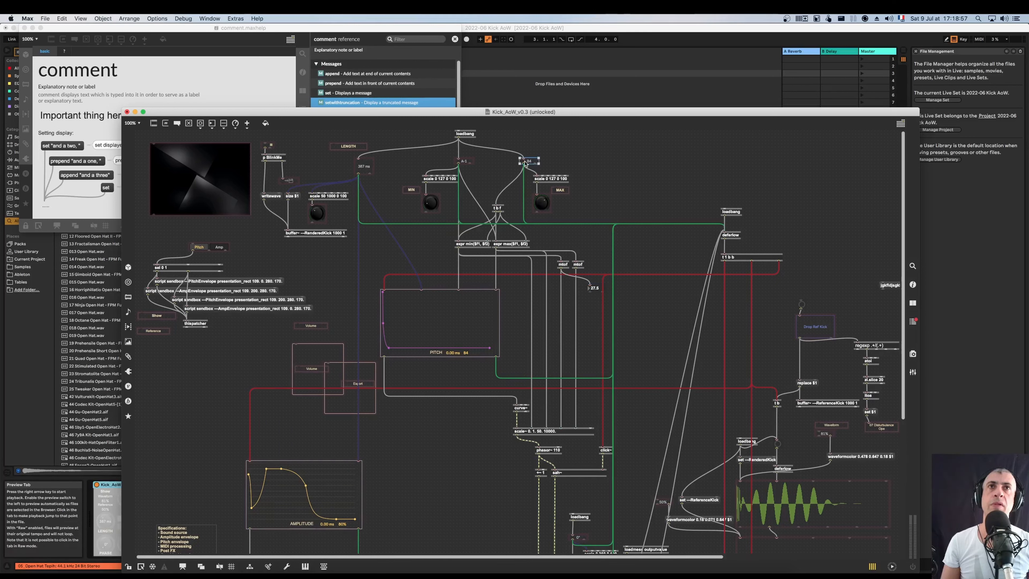
click(505, 164)
drag(454, 150, 541, 169)
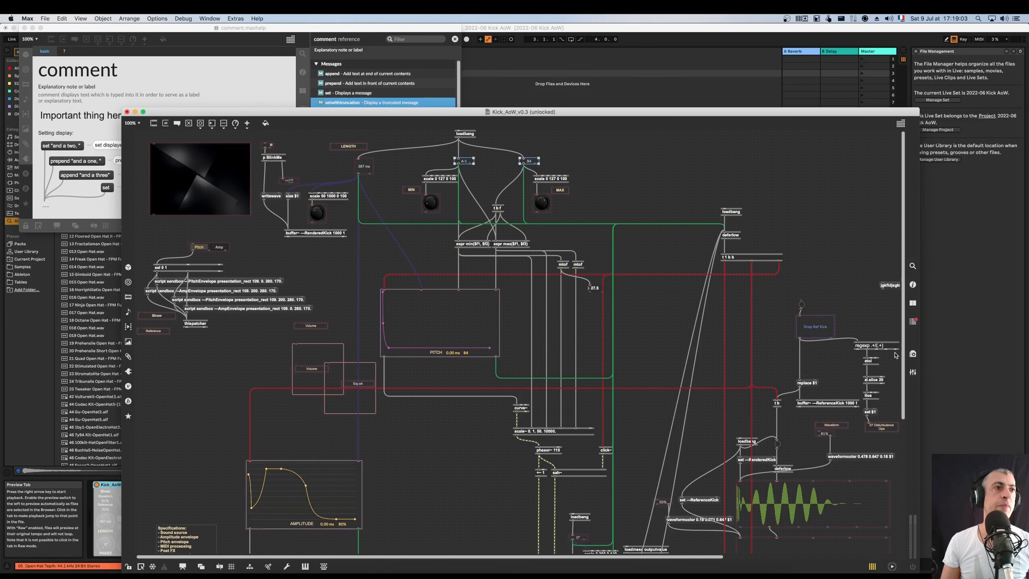
click(912, 285)
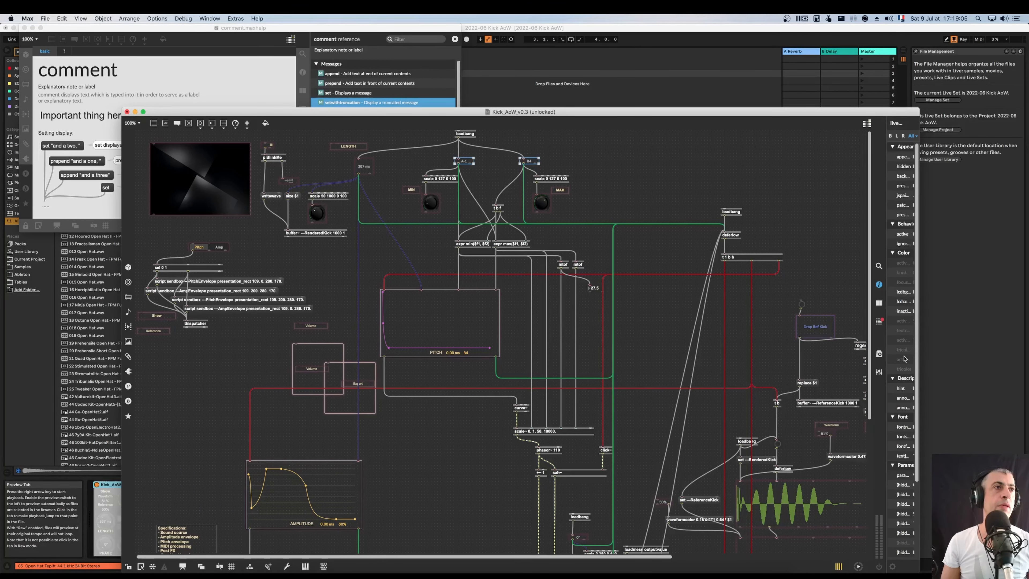
click(855, 533)
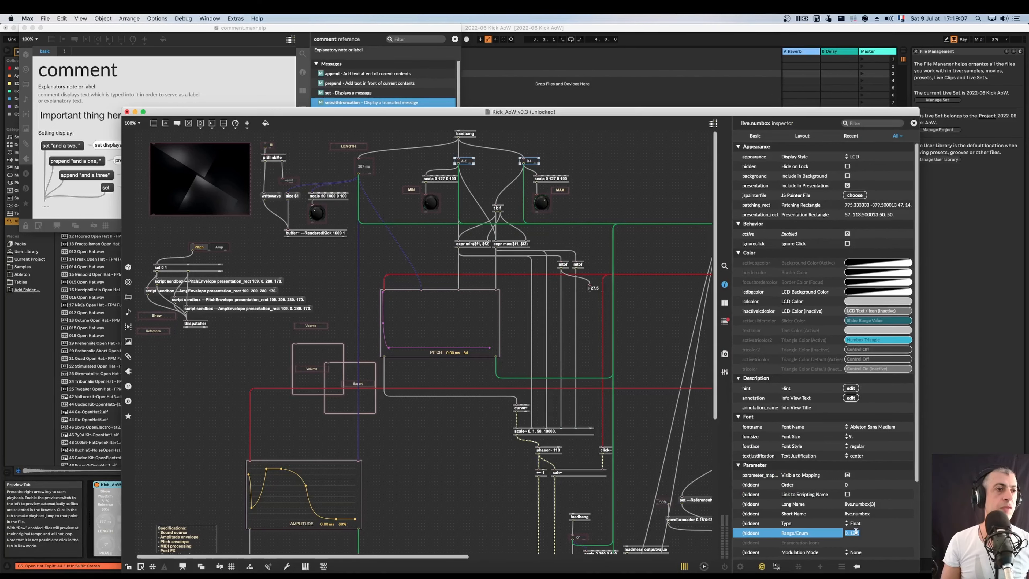
text(21)
key(Delete)
key(Return)
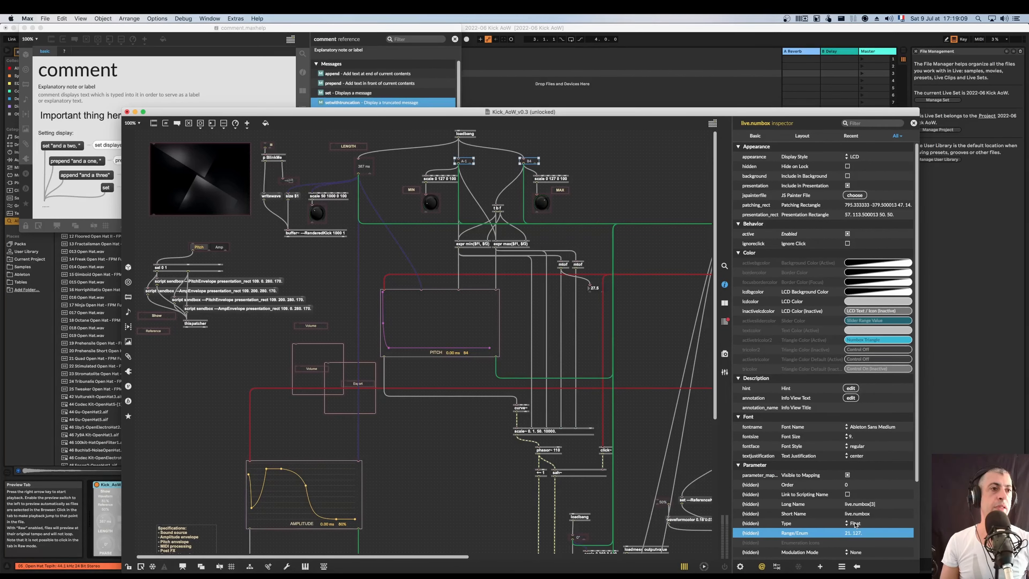
click(613, 174)
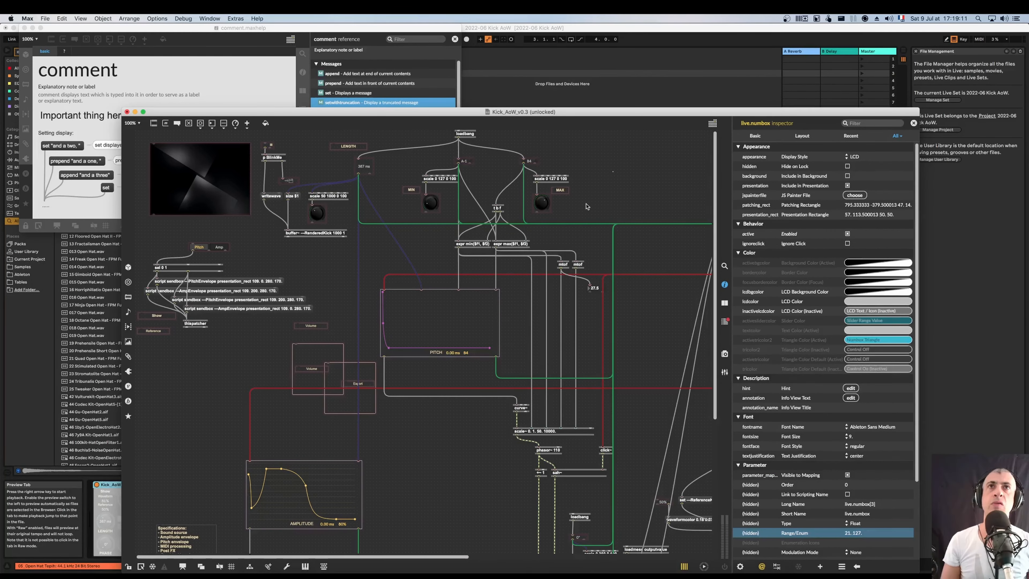
Turn on Initial Enable for the MIN pitch number box and for the MAX pitch number box
click(468, 162)
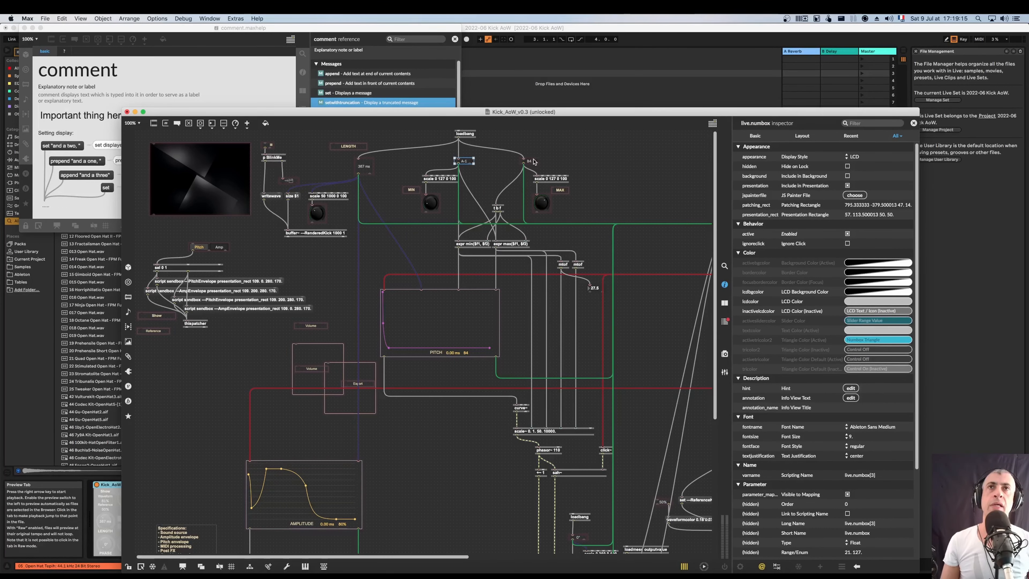
scroll(854, 543, down, 5)
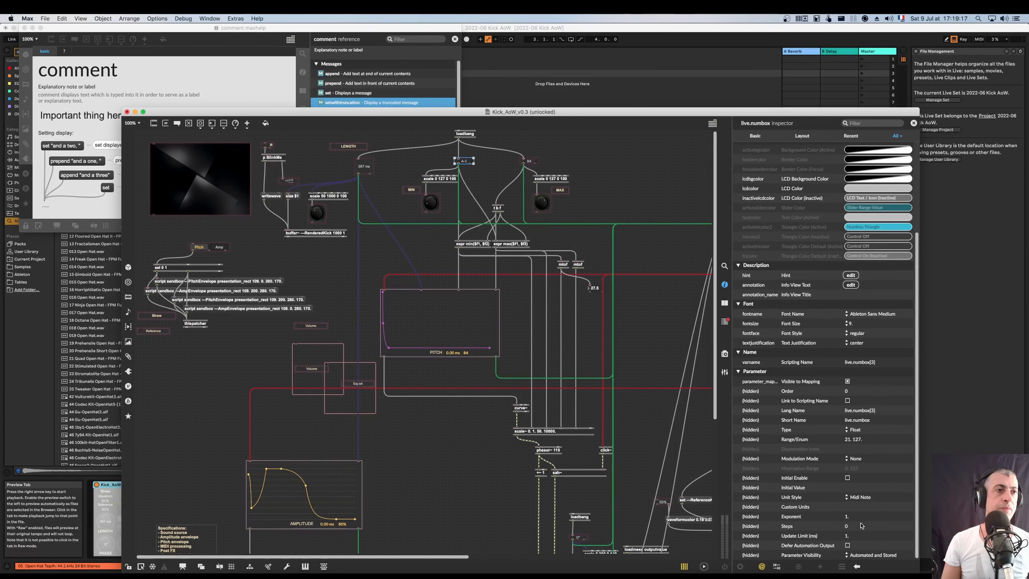
click(848, 478)
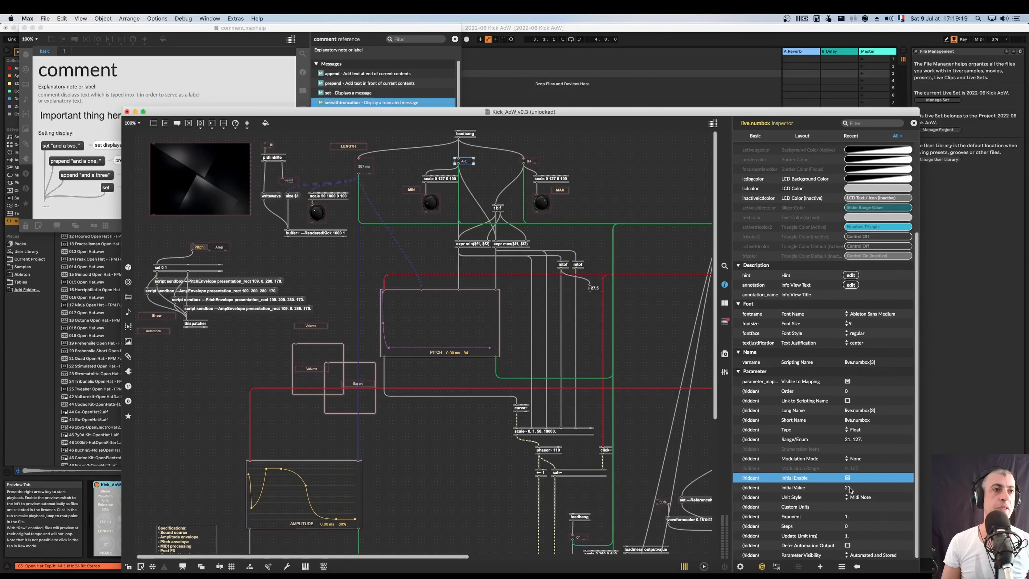
click(553, 151)
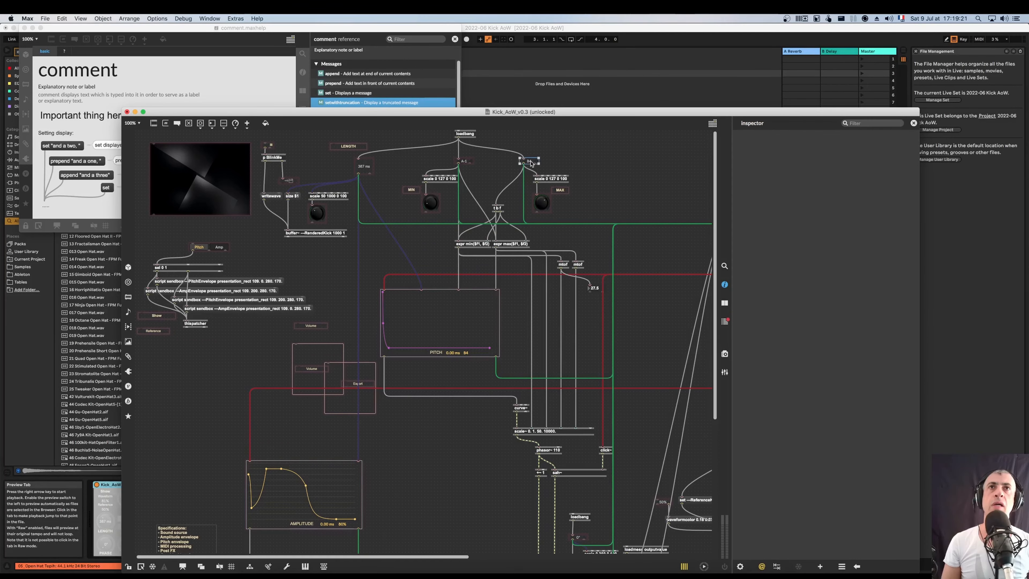
click(529, 161)
scroll(854, 543, down, 5)
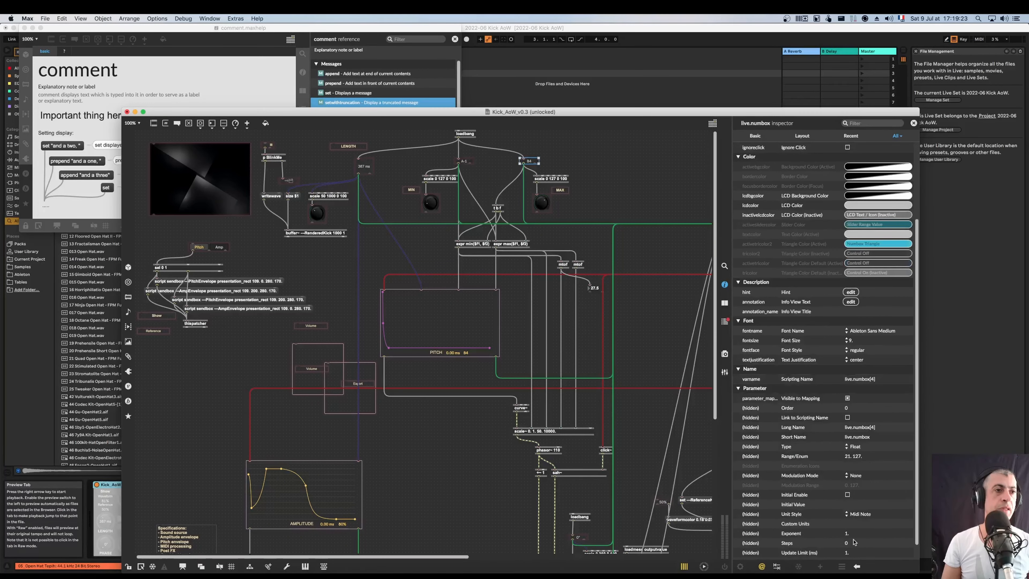
click(847, 495)
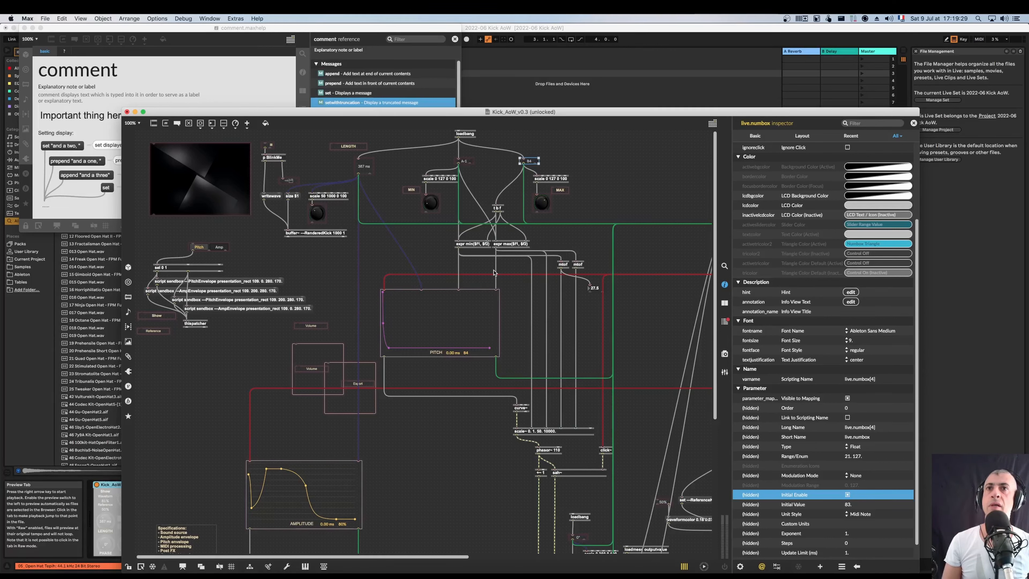
Delete the float number box connected to the left mtof object
click(461, 317)
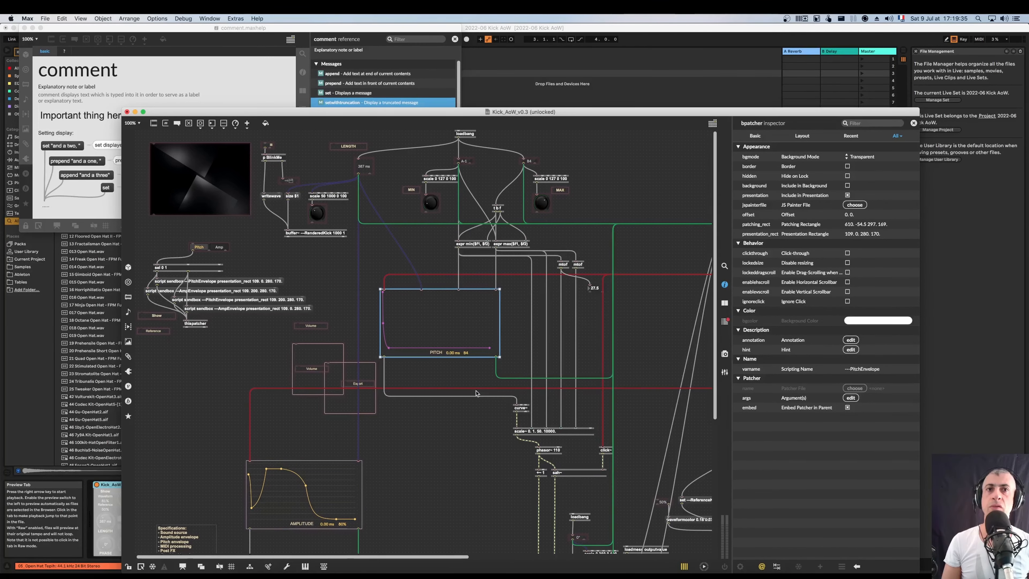
scroll(475, 393, right, 6)
scroll(475, 393, right, 7)
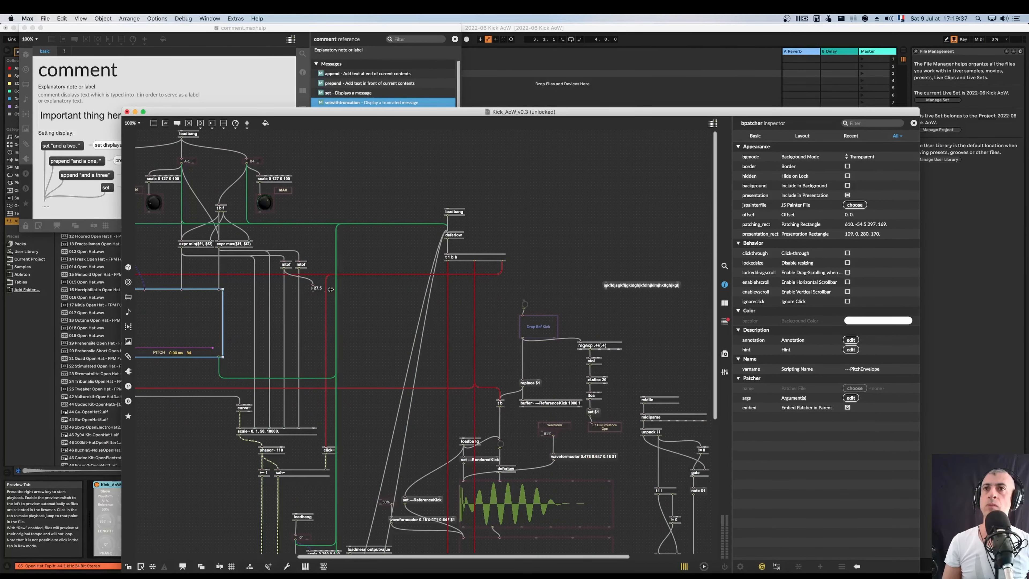
click(318, 289)
key(BackSpace)
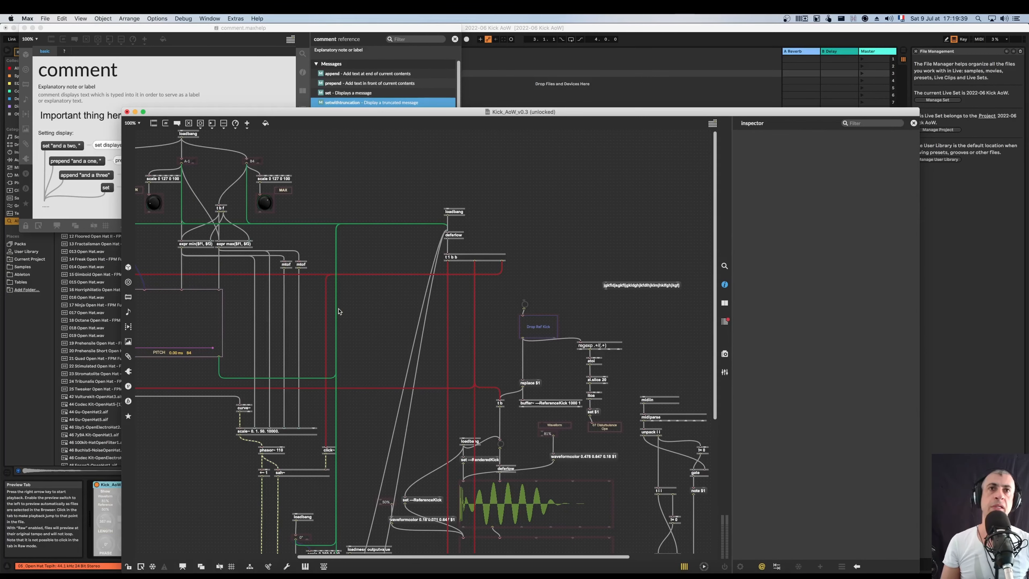
Delete the button above Drop Ref Kick and clear its file-name comment with a new "set" message wired to it
click(524, 303)
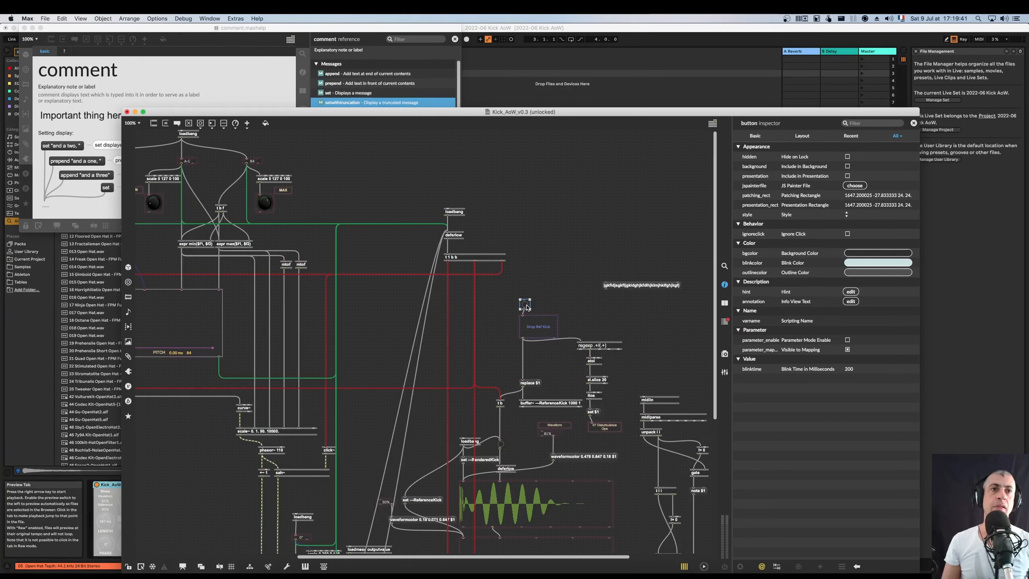
key(BackSpace)
click(606, 430)
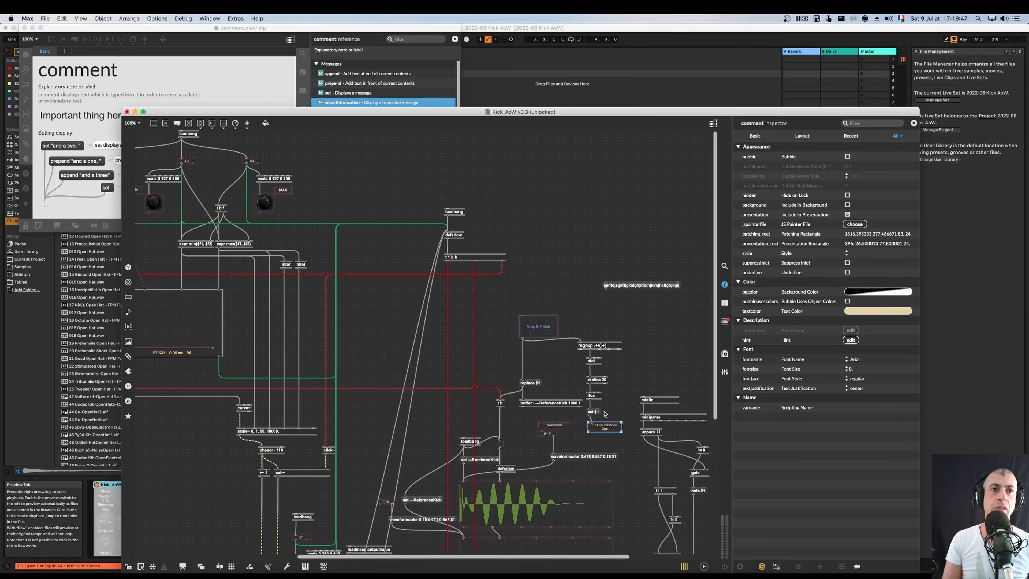
text(n)
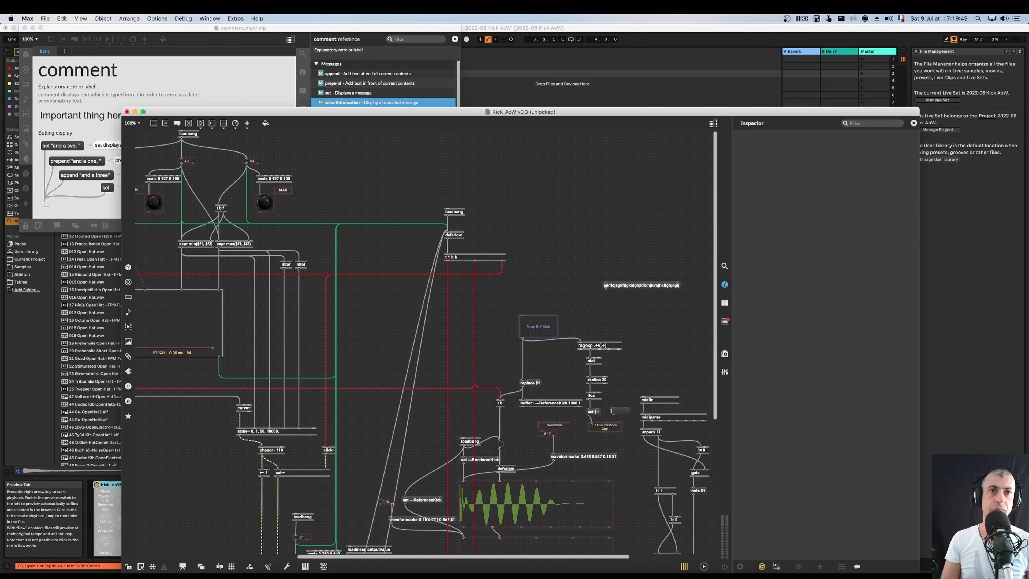
text(set)
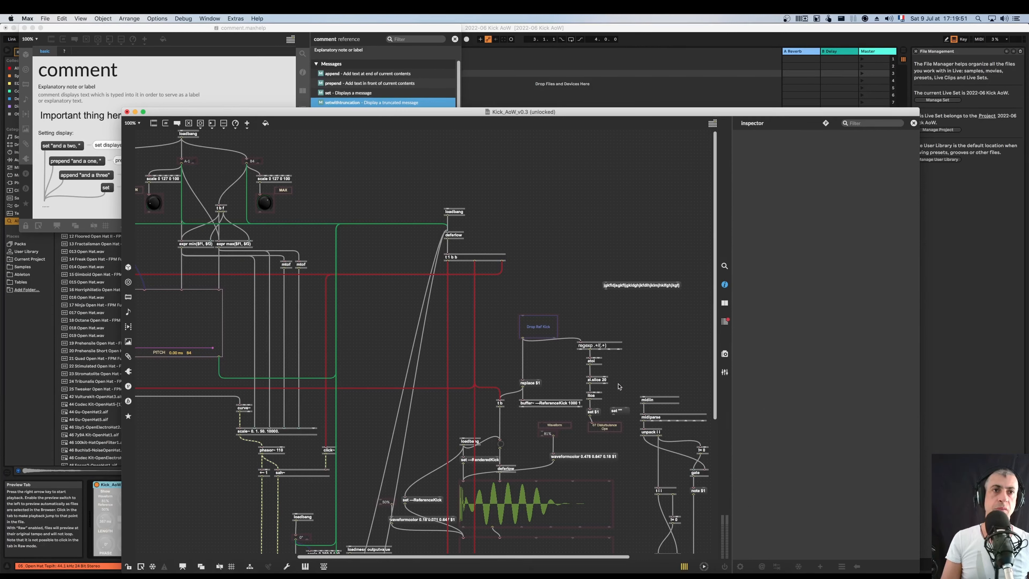
drag(612, 414, 592, 423)
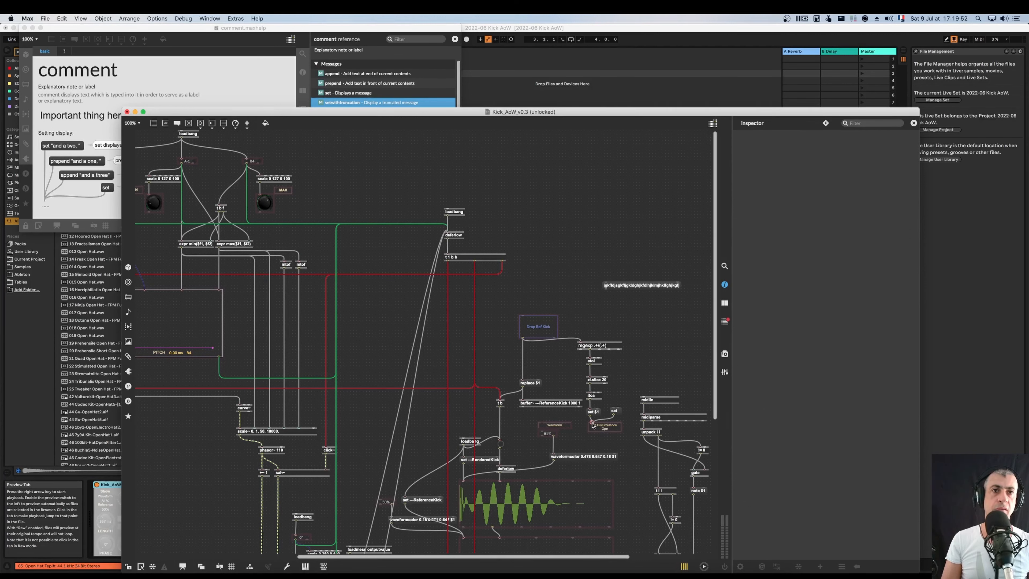
super+click(615, 412)
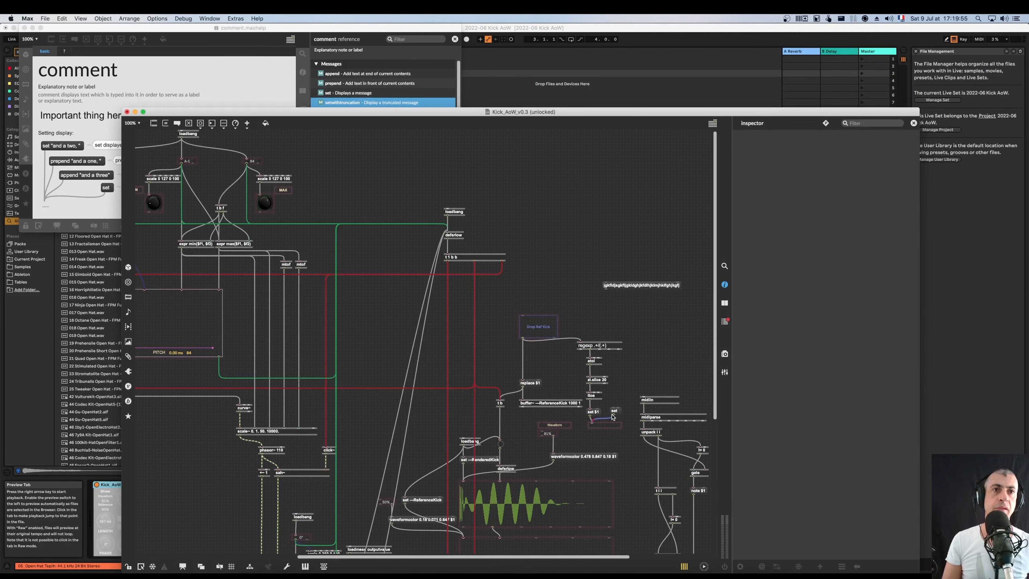
Wire the set message to the Drop Click file-name comment, trigger it, and place the message between the two drop sections
scroll(688, 424, right, 5)
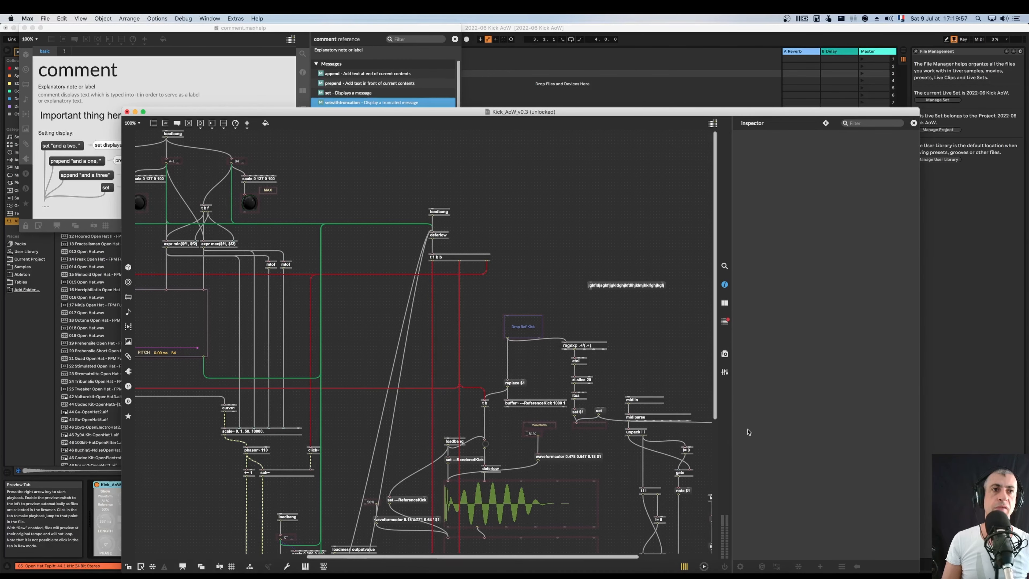
scroll(696, 446, right, 10)
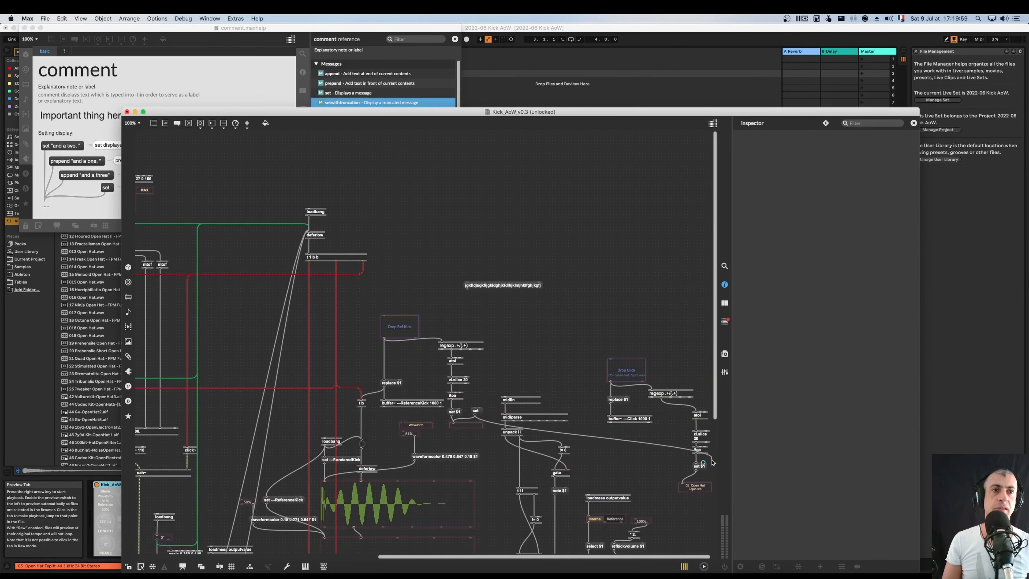
click(688, 485)
super+click(478, 412)
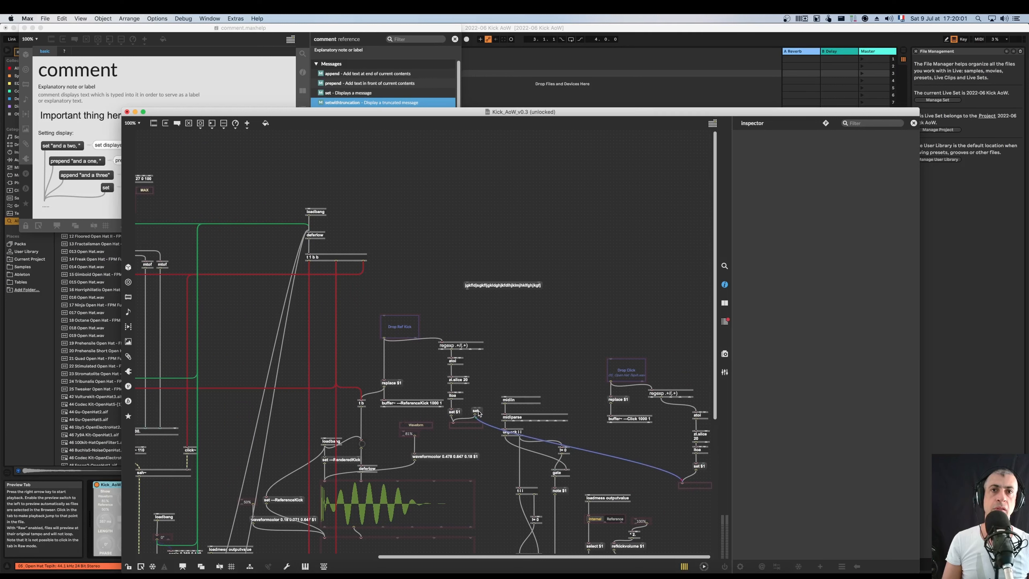
drag(478, 412, 588, 426)
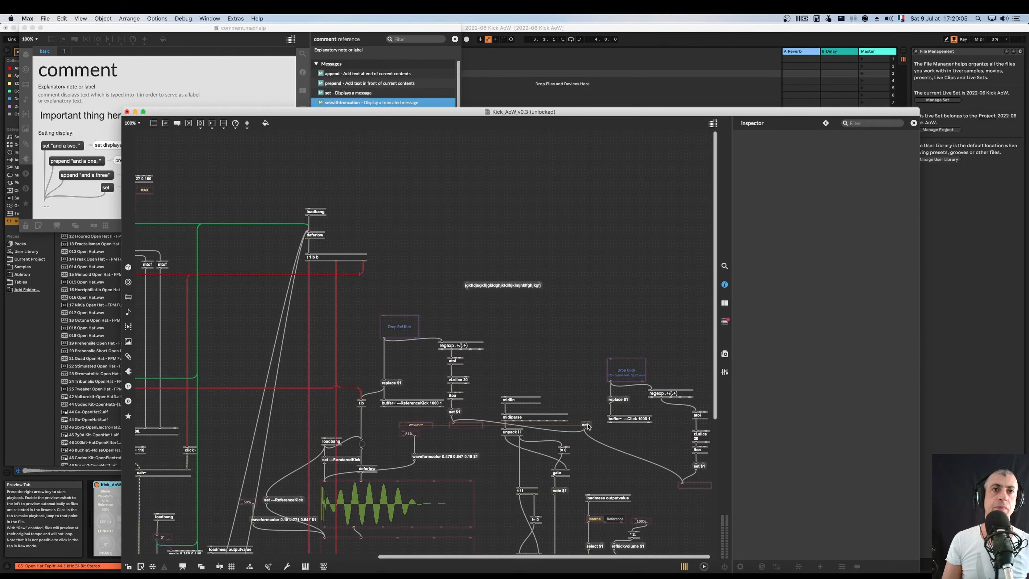
click(583, 409)
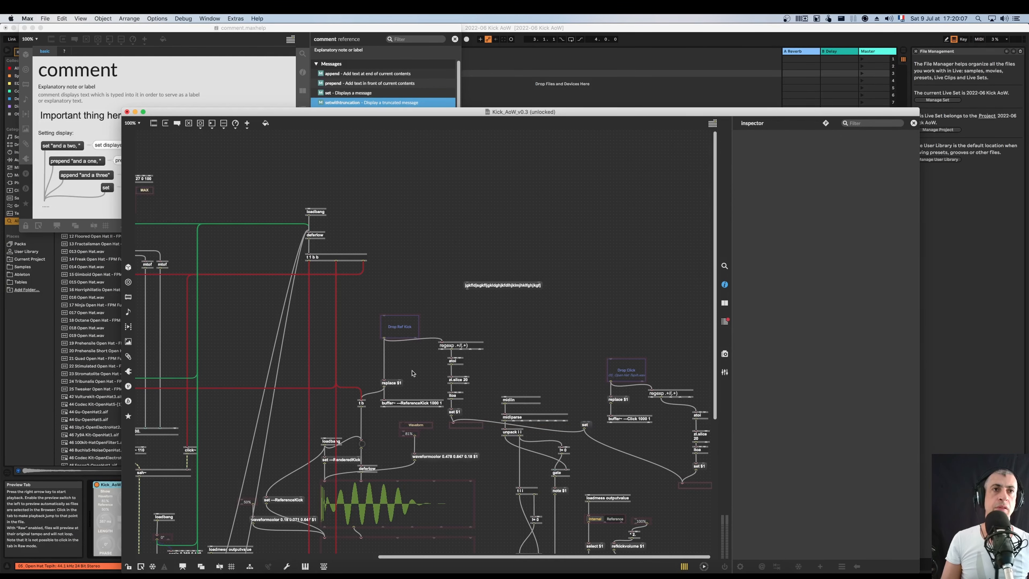
Add a "clear" message wired to both Drop Click and Drop Ref Kick, and delete the stray gibberish message box
click(628, 368)
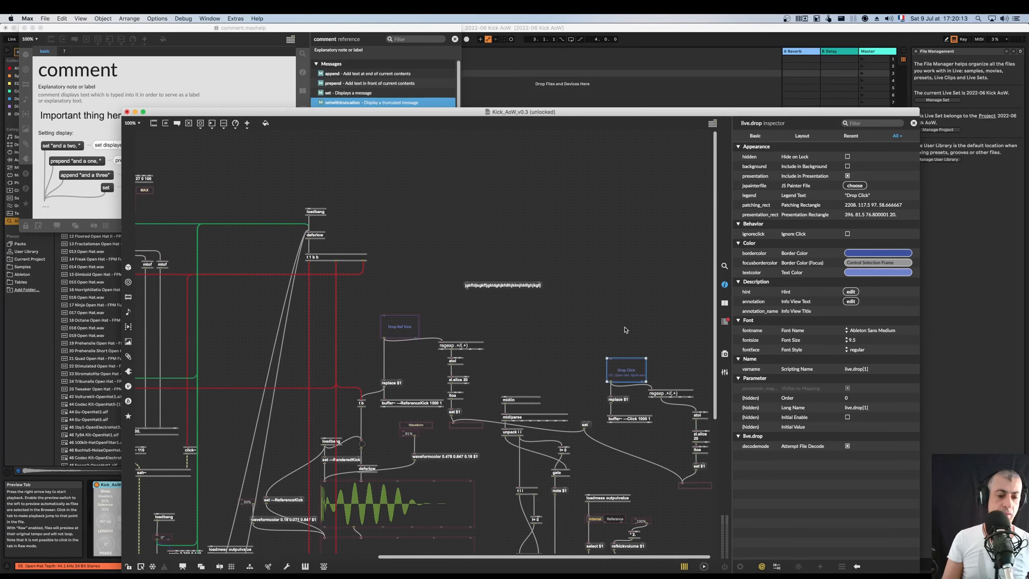
text(mclear)
key(Return)
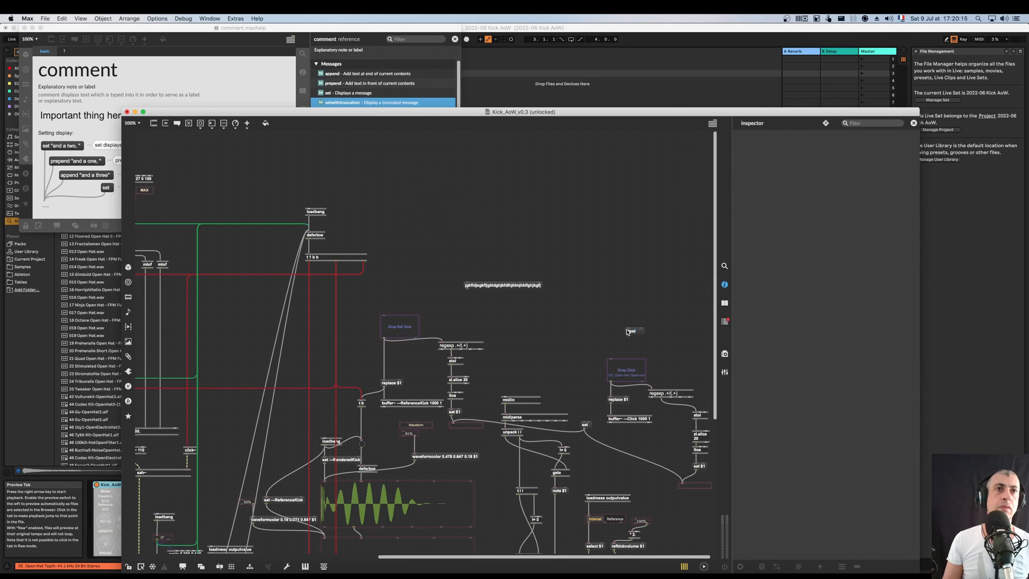
drag(629, 336, 611, 358)
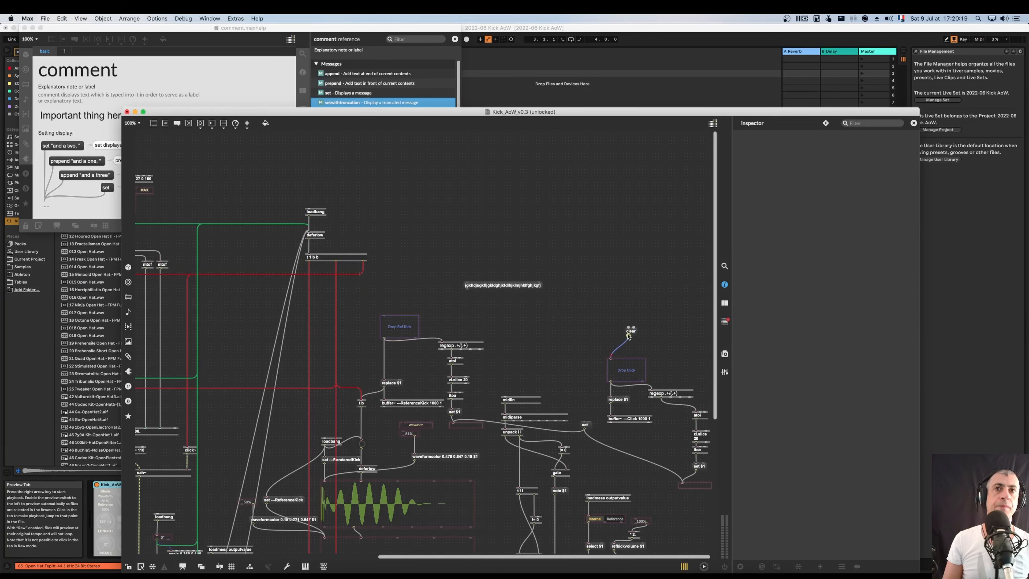
drag(629, 336, 384, 315)
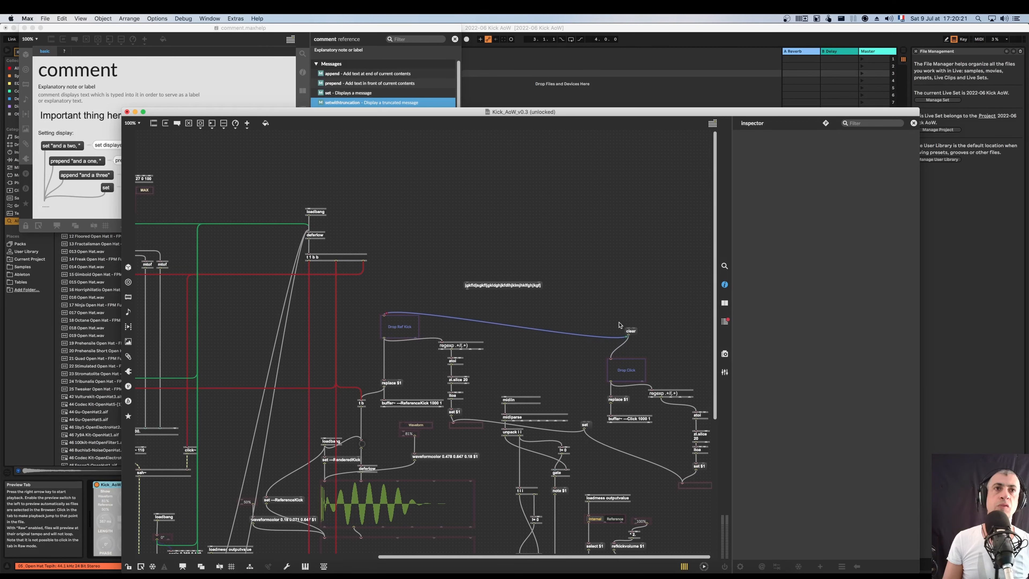
click(484, 286)
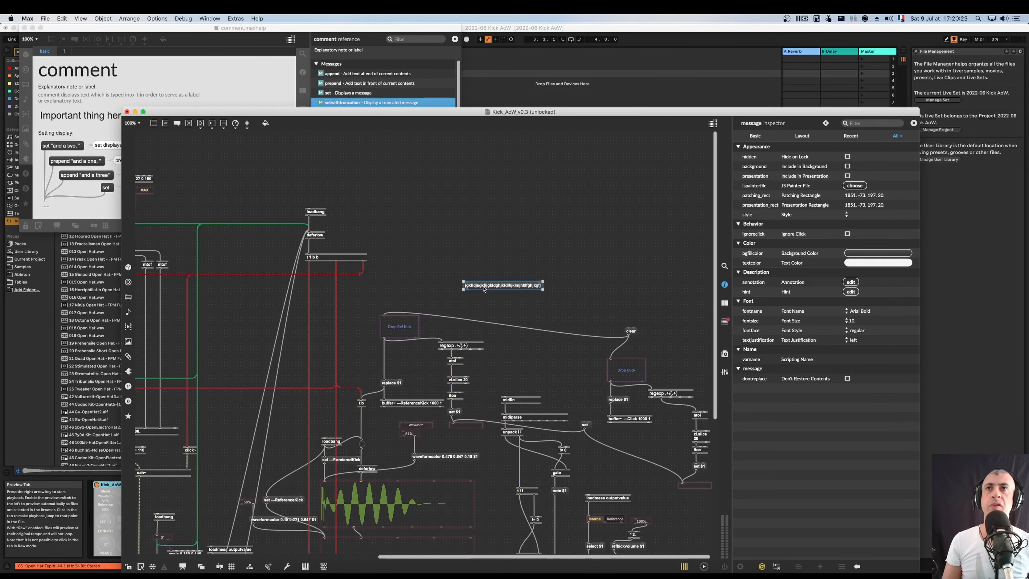
key(BackSpace)
Lock the patch in presentation view and reset the click's Decay and Volume to their defaults
scroll(418, 311, left, 8)
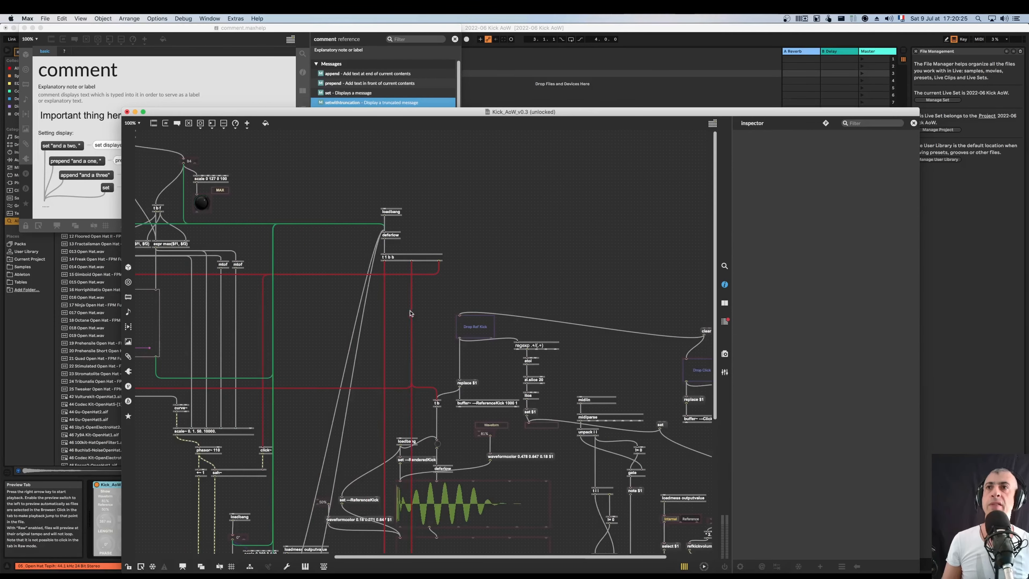
scroll(410, 312, left, 10)
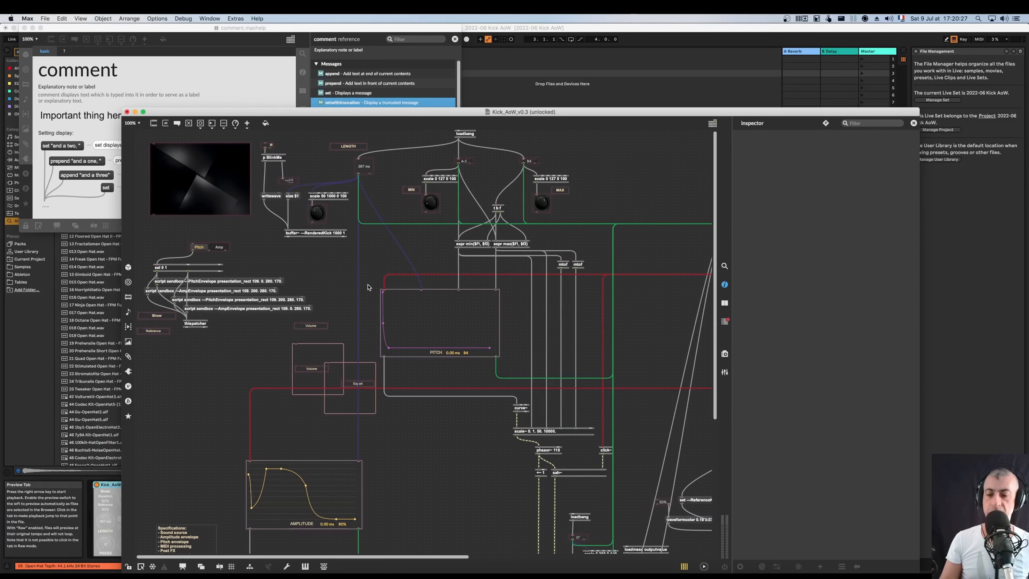
key(super+e)
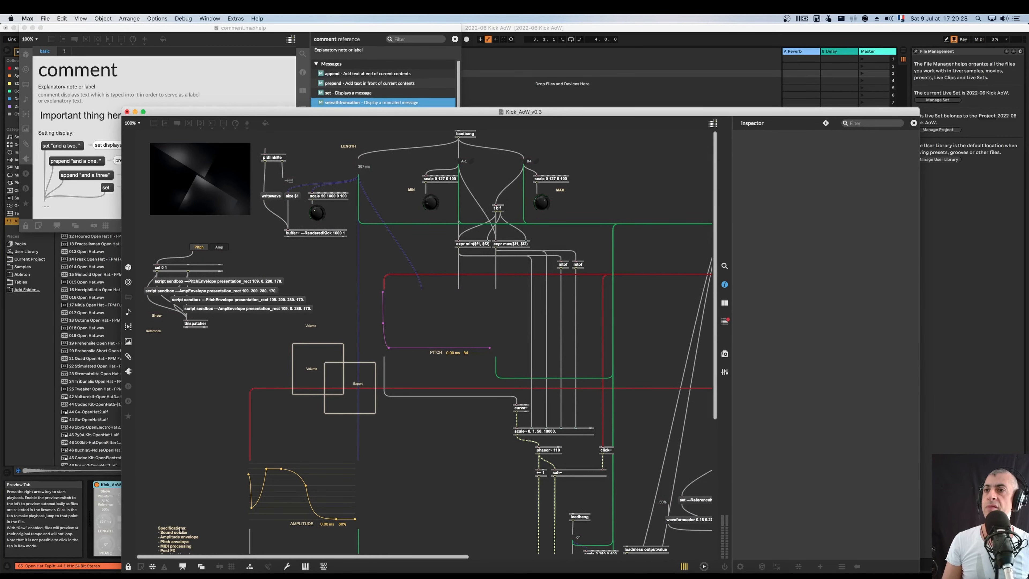
click(182, 566)
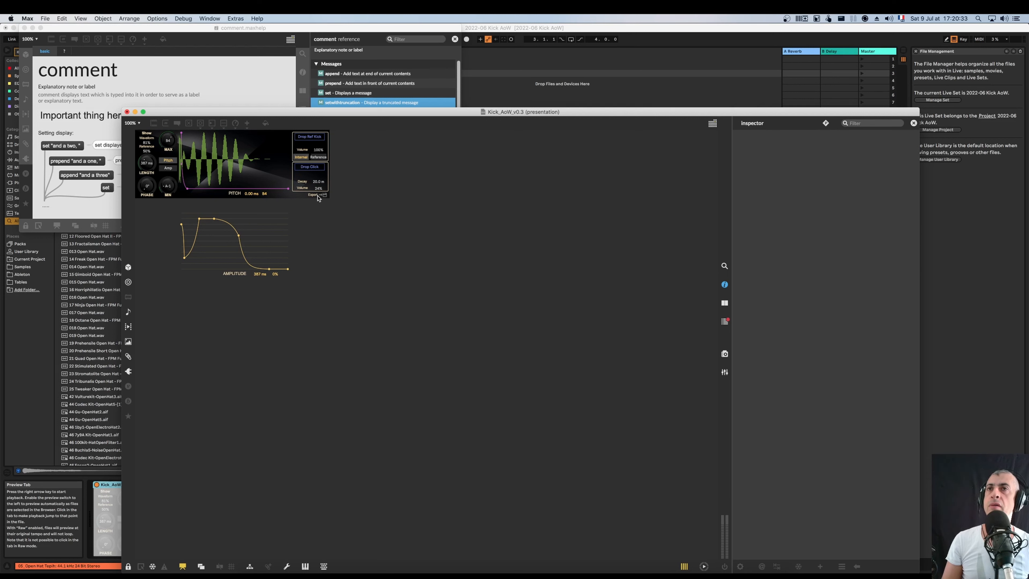
mouse_move(321, 186)
mouse_down()
mouse_move(320, 155)
mouse_move(320, 198)
mouse_up()
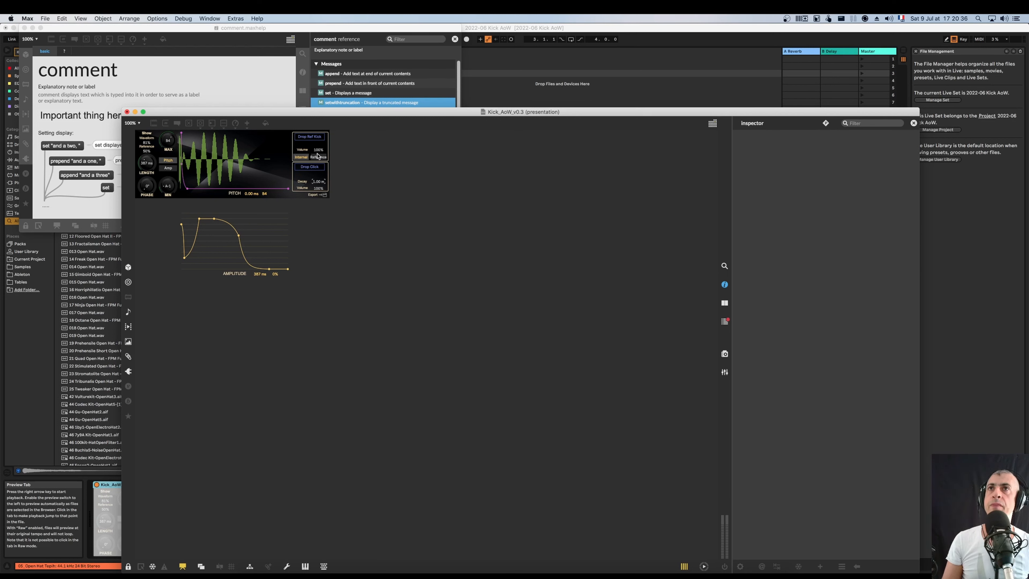
Turn on Initial Enable for the click's Decay number box and set its Initial Value to 10
key(super+e)
click(320, 185)
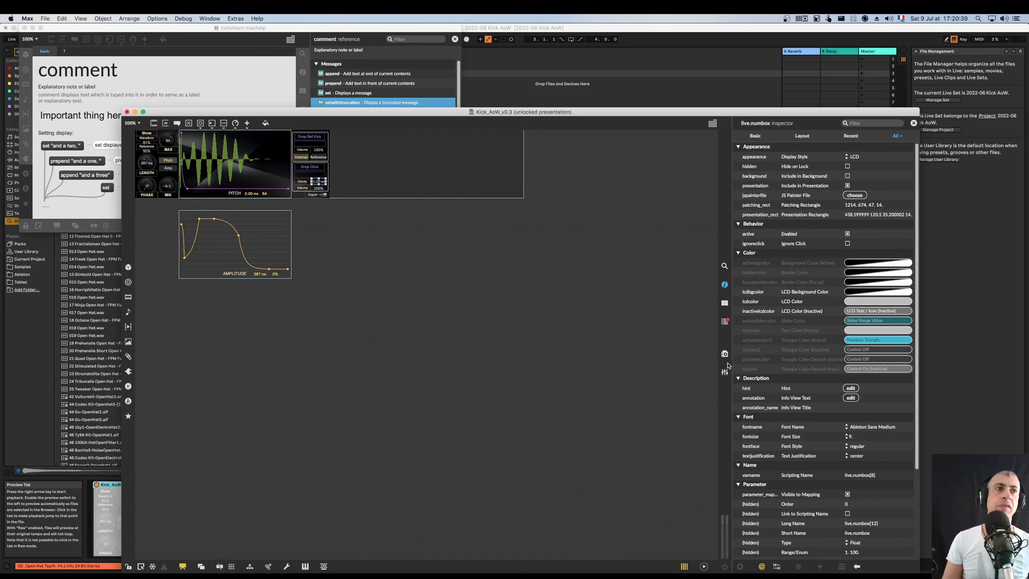
scroll(852, 519, down, 5)
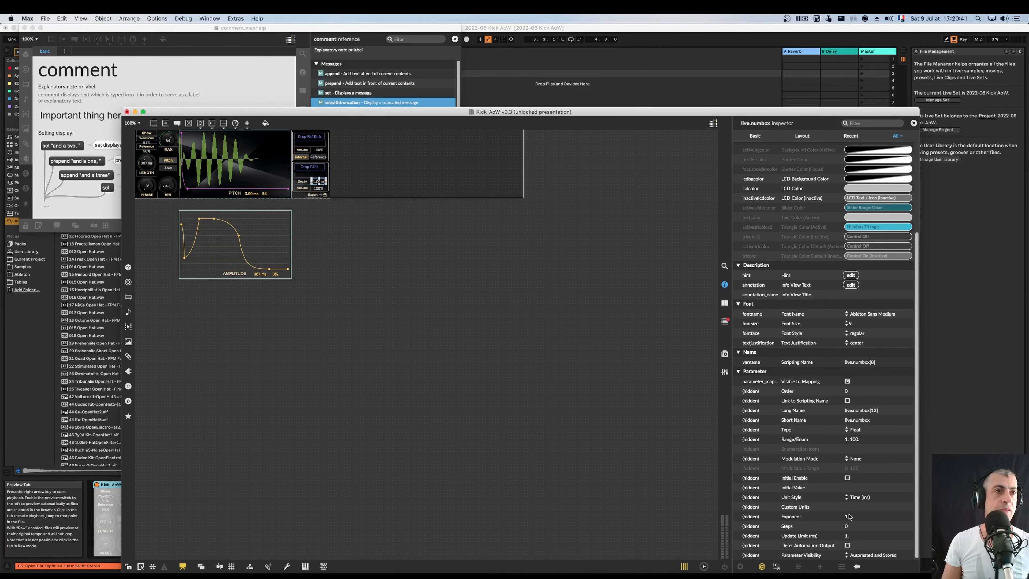
click(848, 478)
click(849, 488)
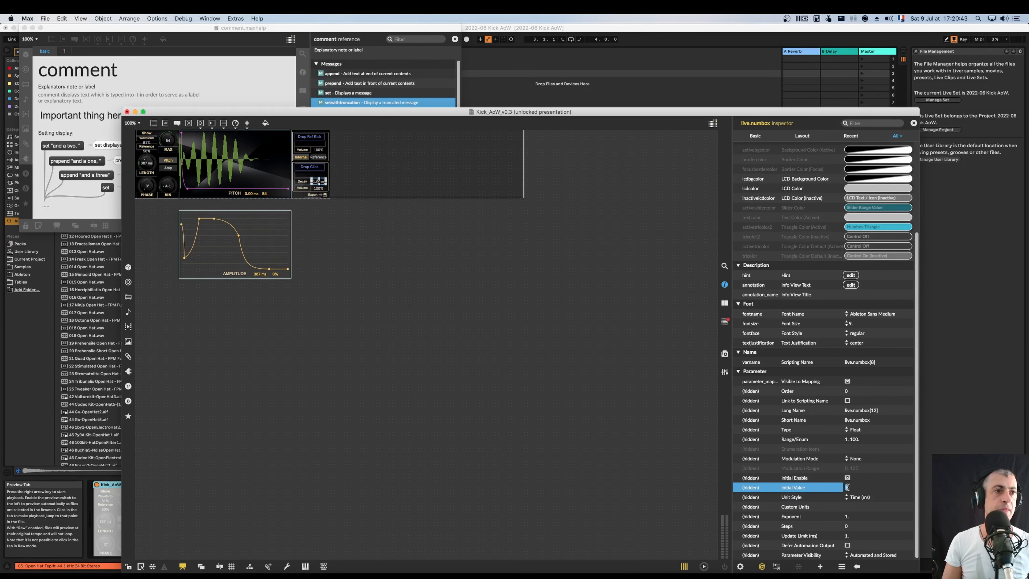
text(10)
key(Return)
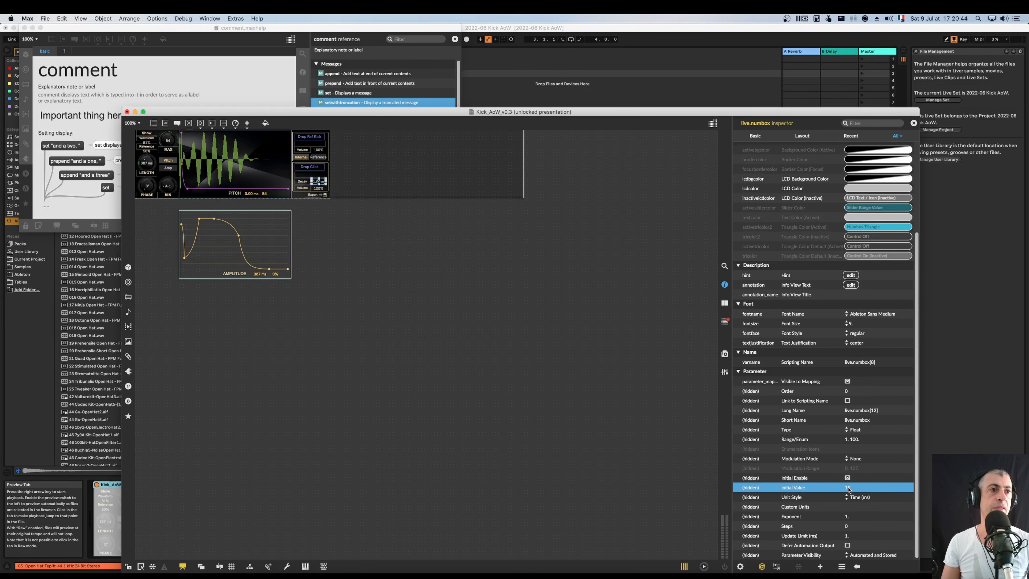
Lock the patch, switch the source to Reference and back to Internal, and reset LENGTH to its default
click(462, 260)
key(super+e)
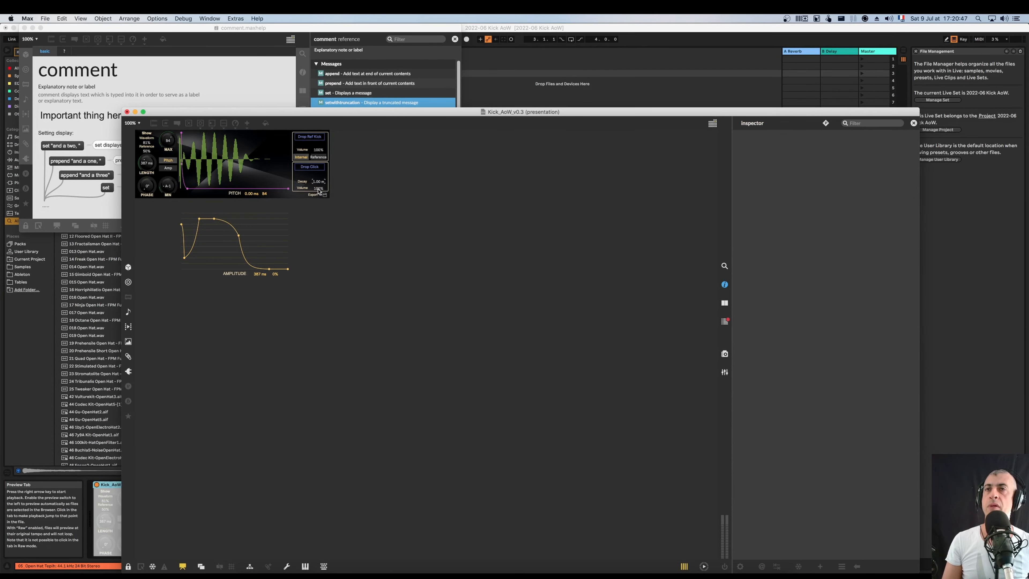
click(318, 156)
click(302, 157)
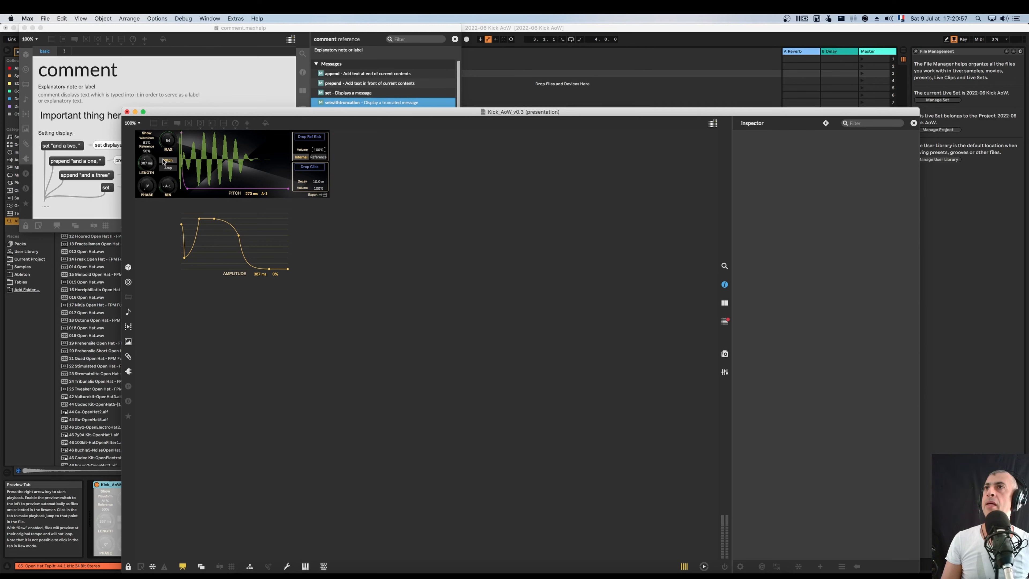
double_click(148, 164)
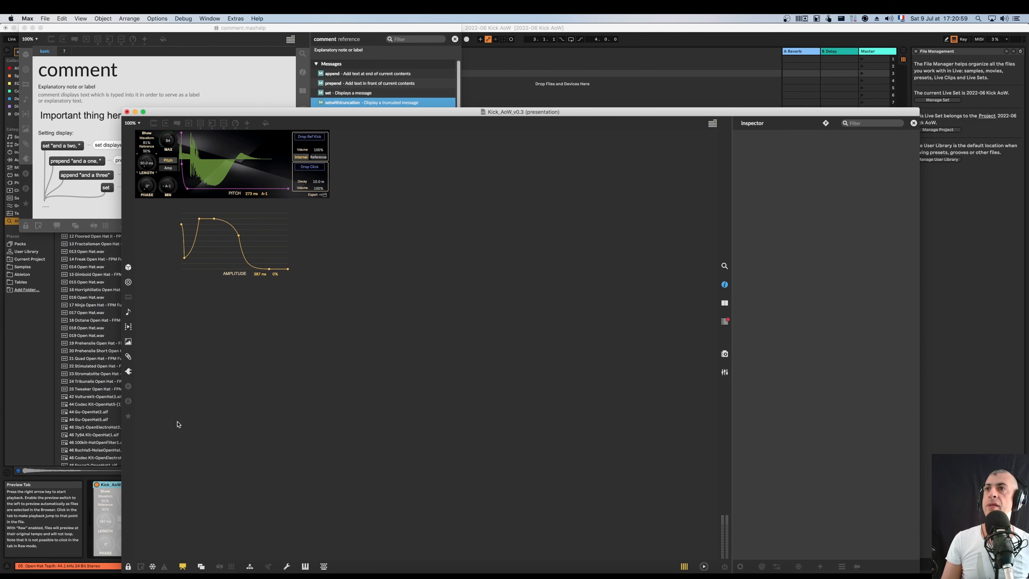
Turn on Initial Enable for the LENGTH number box, set its Initial Value to 400, and lock the patch
click(128, 567)
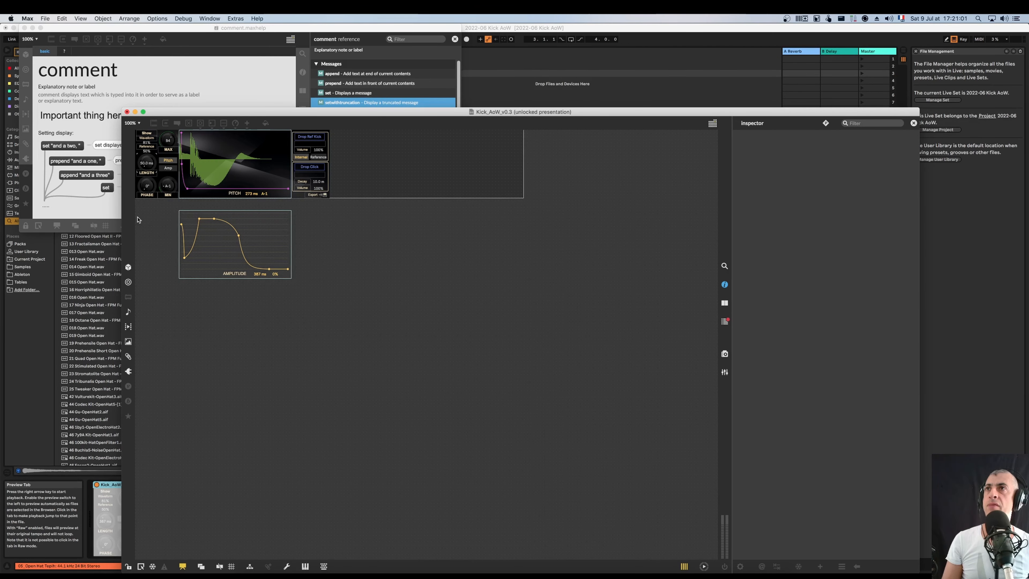
click(149, 167)
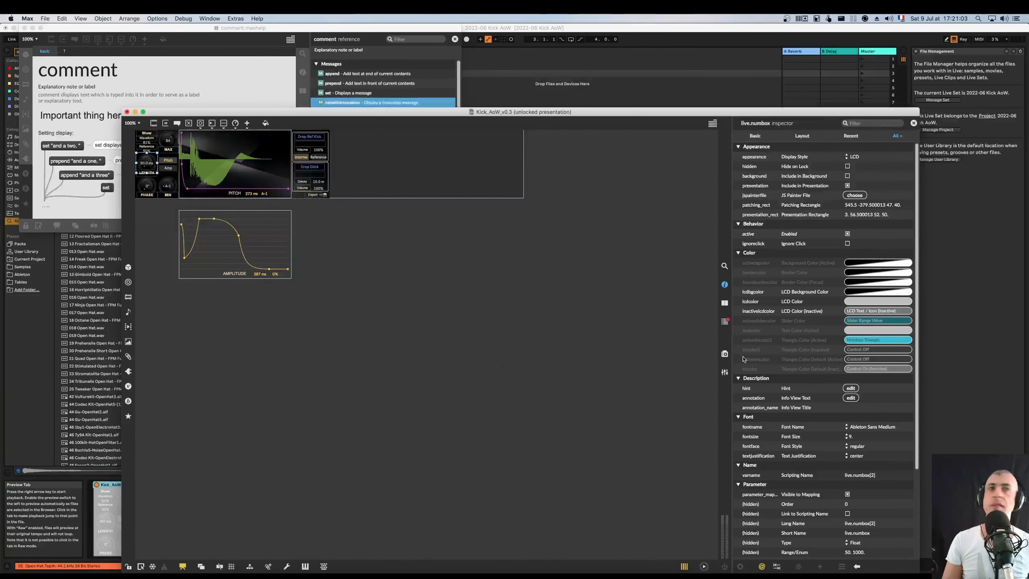
scroll(864, 526, down, 3)
scroll(863, 526, down, 8)
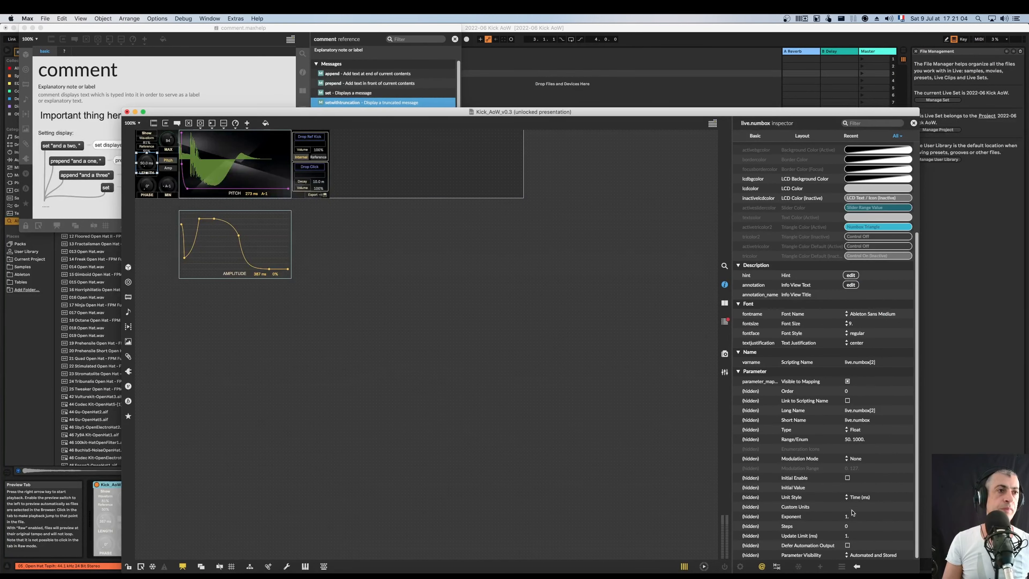
click(849, 478)
click(847, 487)
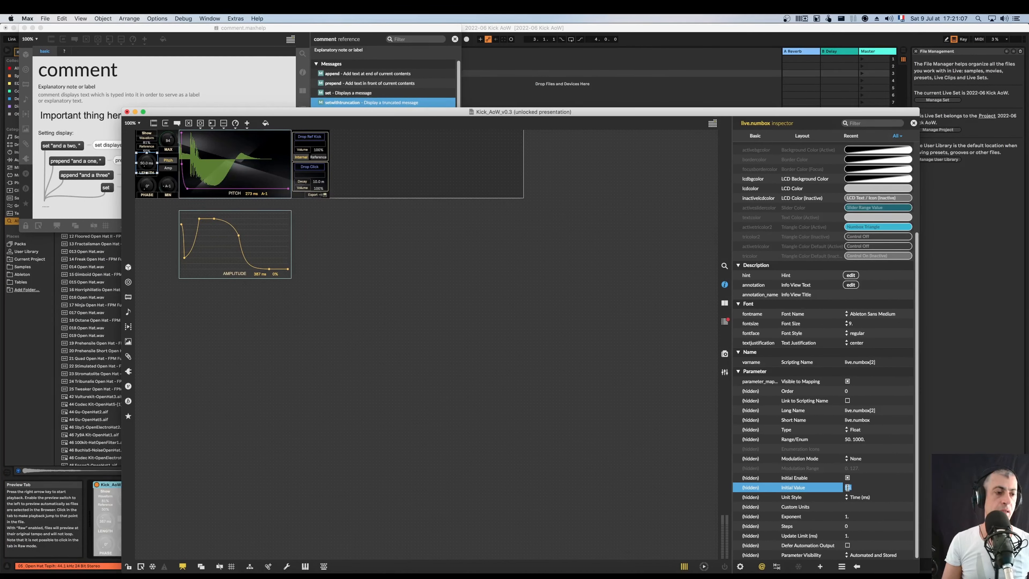
text(400)
key(Return)
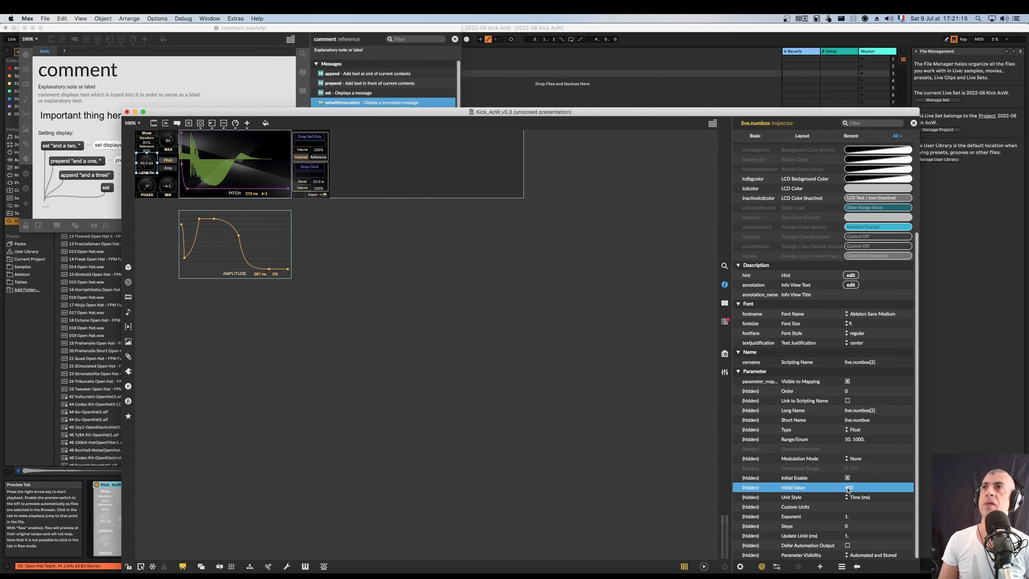
click(552, 371)
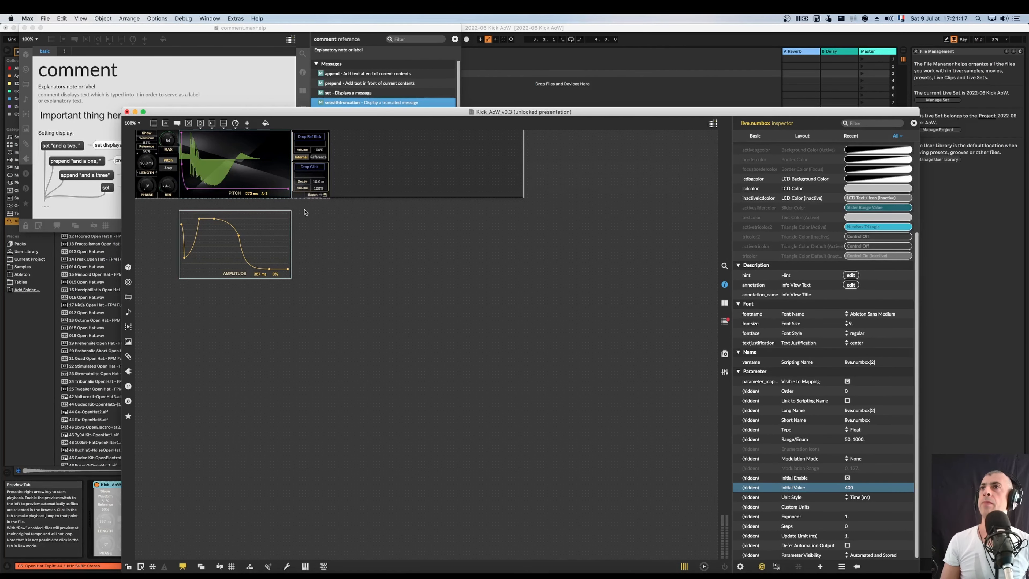
key(super+e)
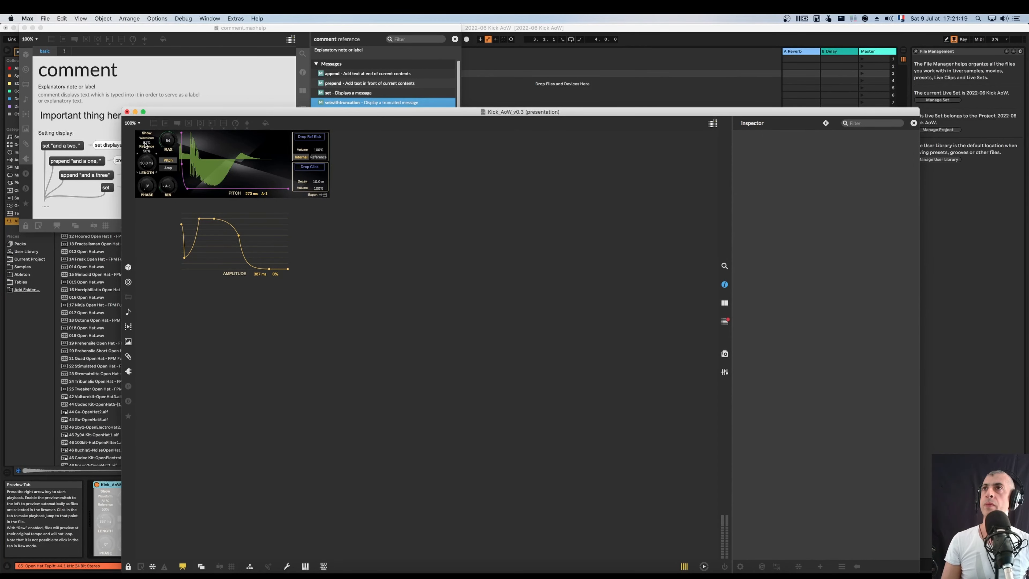
Set Waveform to 100% and LENGTH to 400 ms in the locked device, and turn the MAX dial to F#4
double_click(146, 143)
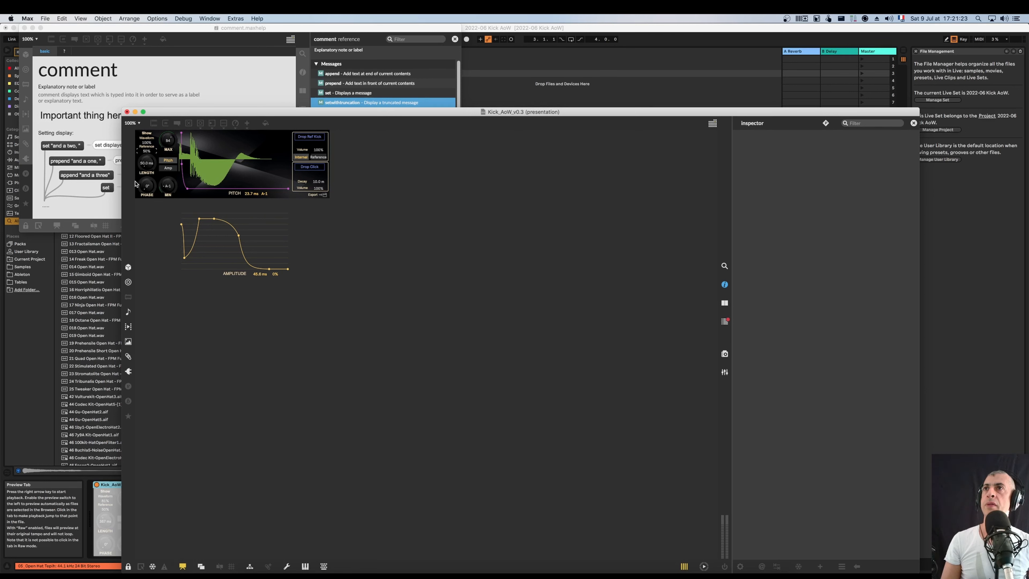
drag(173, 149, 150, 165)
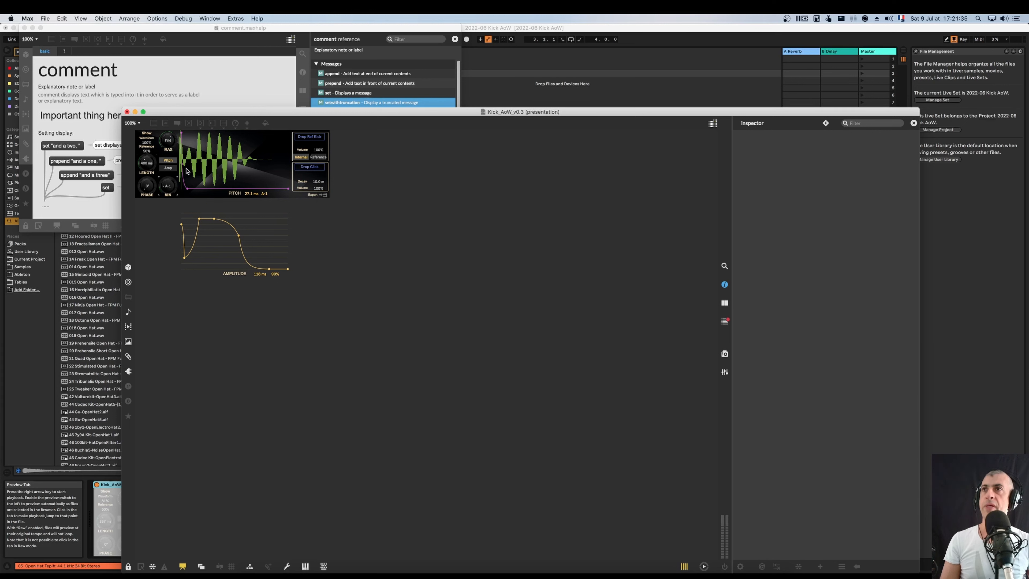
Unlock the patch, leave presentation view and change the MIN dial's object to scale 21 127 0 100
key(super+e)
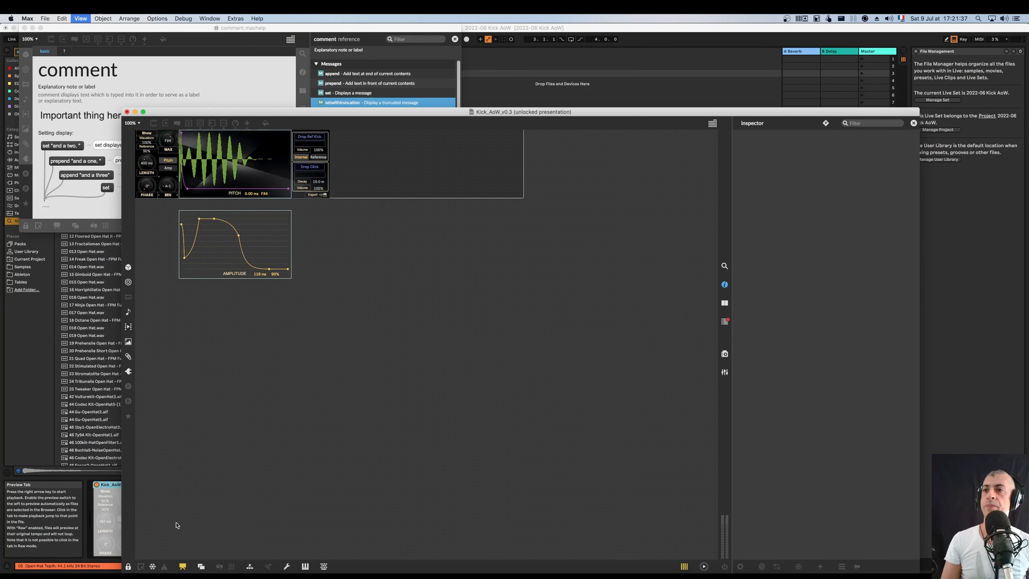
click(181, 566)
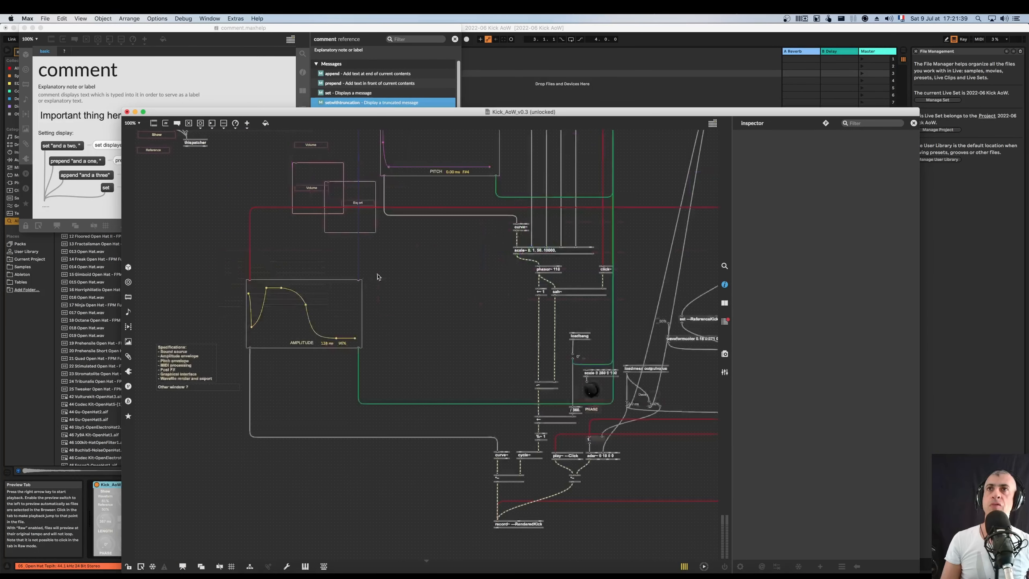
scroll(547, 304, up, 5)
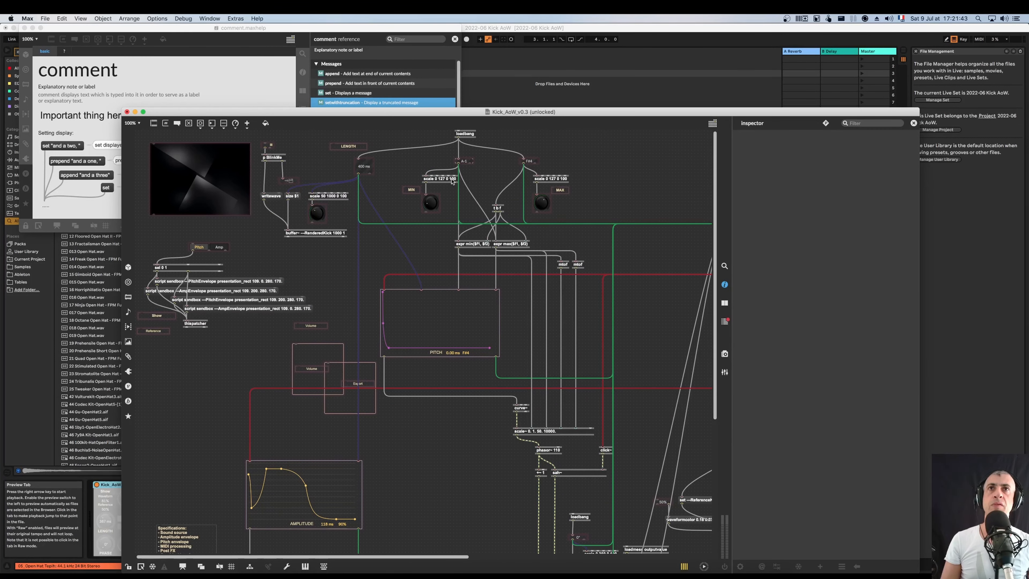
double_click(438, 180)
text(21)
click(568, 167)
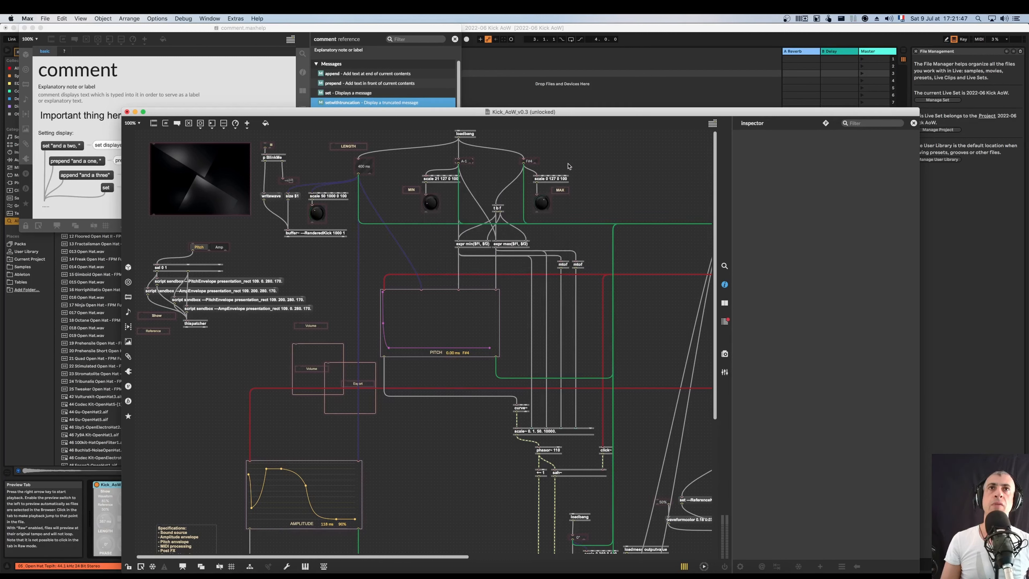
Change the first argument of the MAX dial's scale object to 21
double_click(551, 181)
click(546, 179)
key(BackSpace)
text(21)
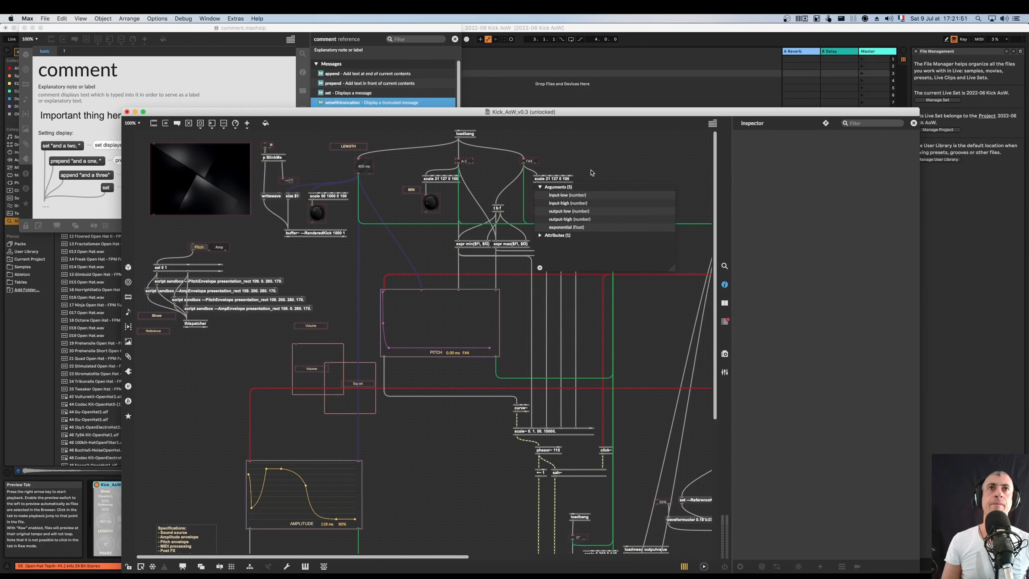
click(611, 159)
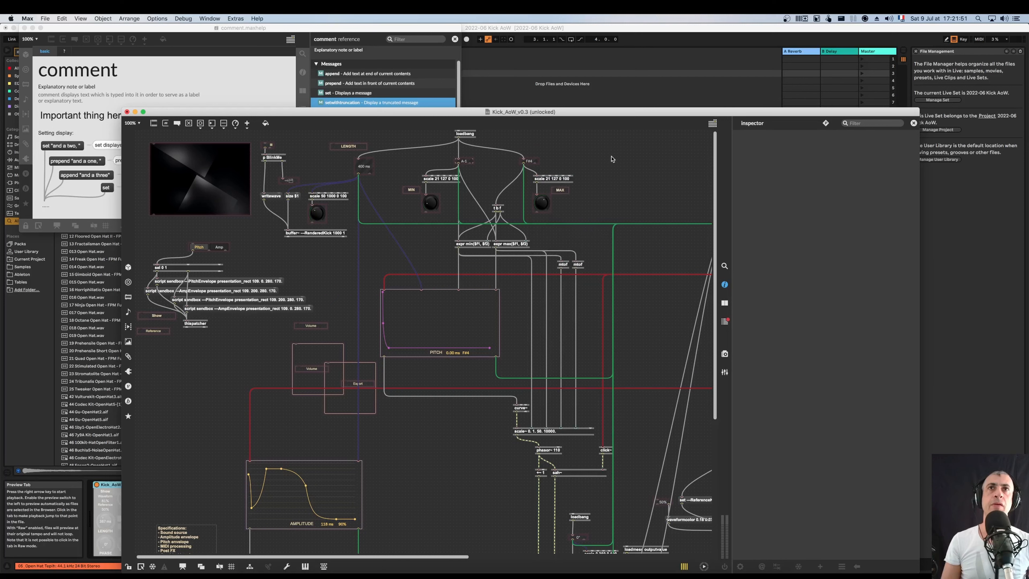
Return to presentation view, lock the patch and adjust the MAX pitch dial
click(182, 567)
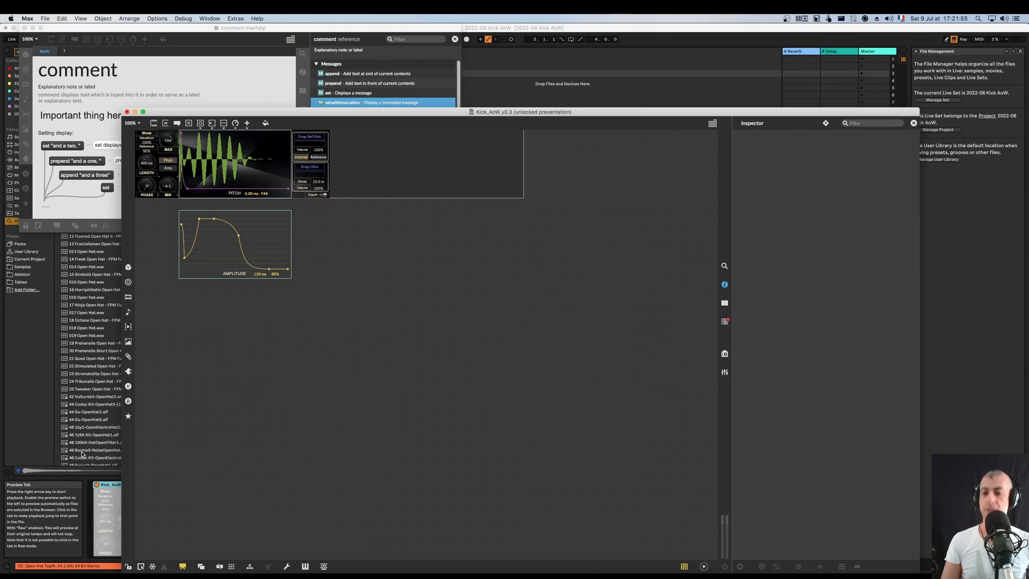
key(super+e)
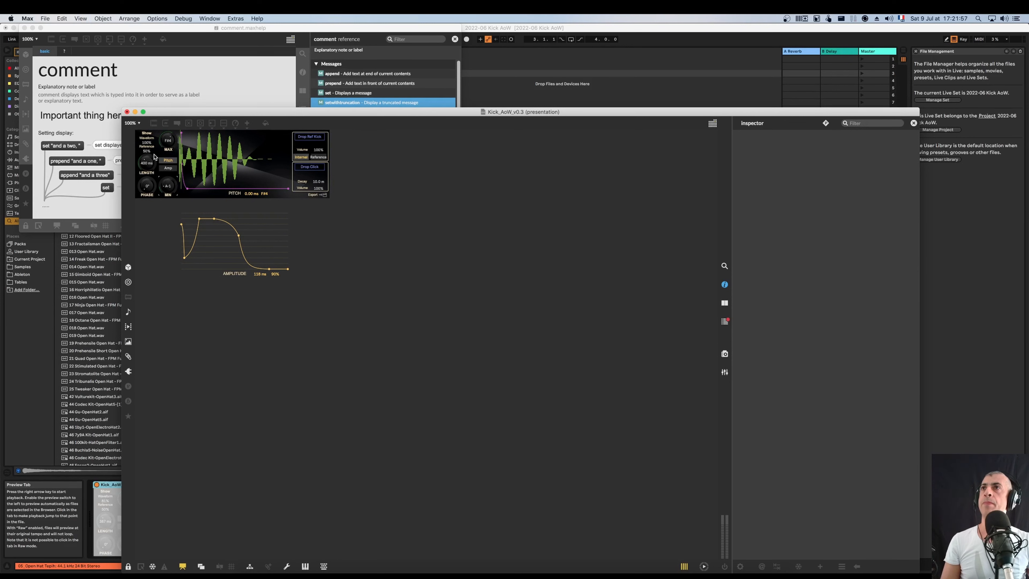
drag(166, 140, 168, 141)
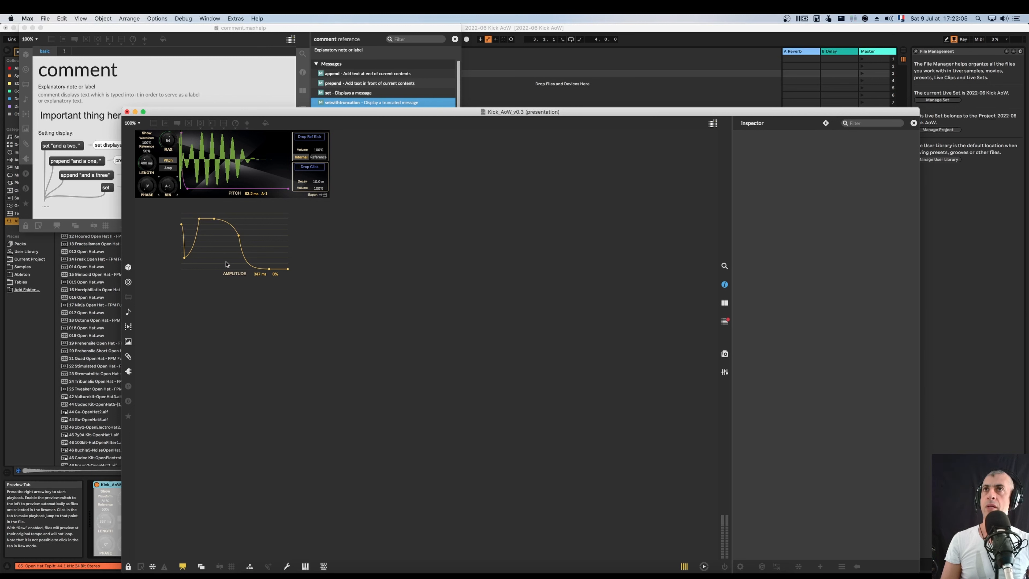
Unlock the patch, duplicate the Export label below the device and change the copy's text to V0.3
click(128, 568)
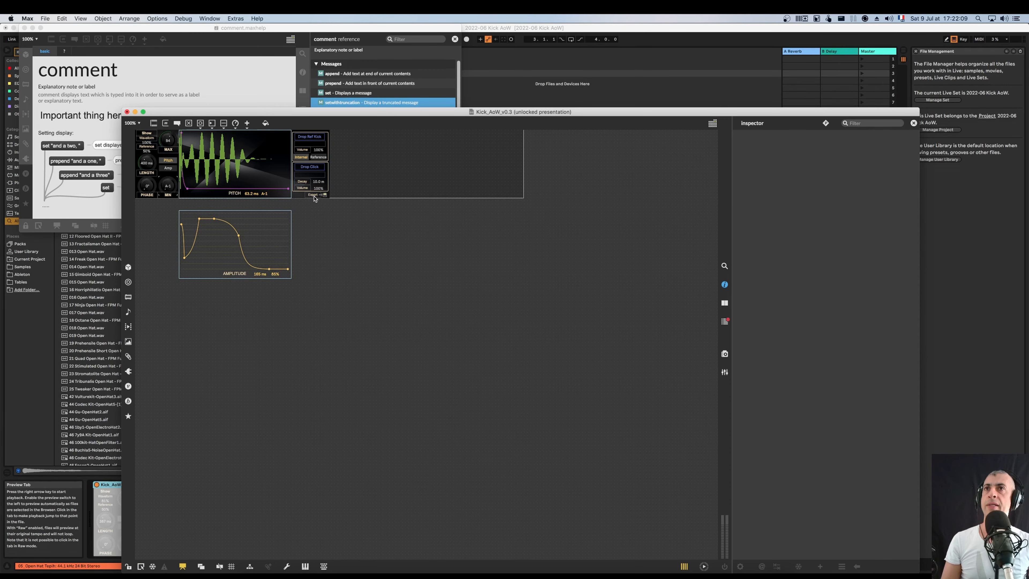
drag(313, 194, 314, 214)
double_click(315, 215)
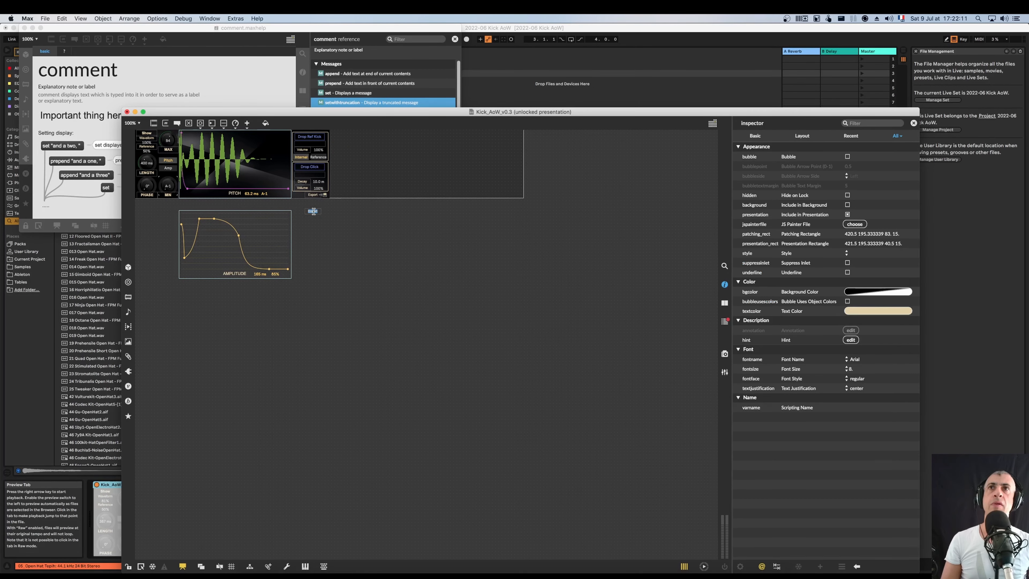
text(V0.3)
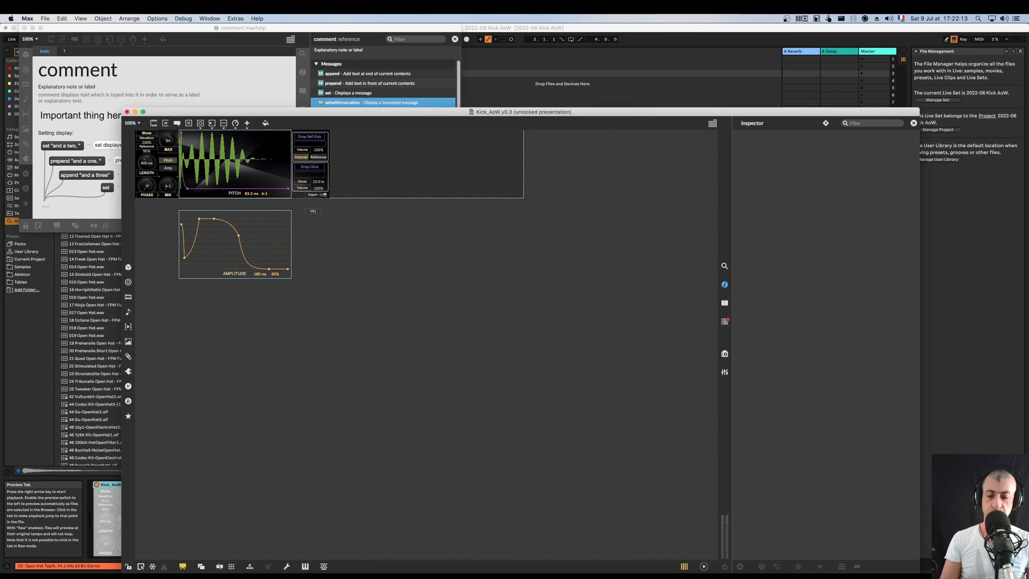
Narrow the V0.3 label and place it beside Export in the strip under the click's Volume
click(312, 212)
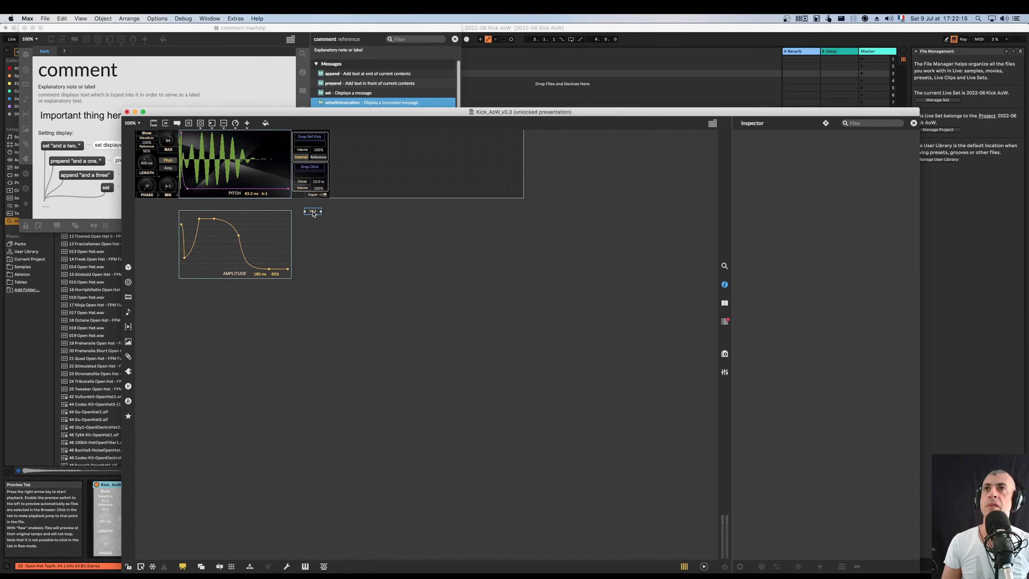
drag(321, 211, 320, 210)
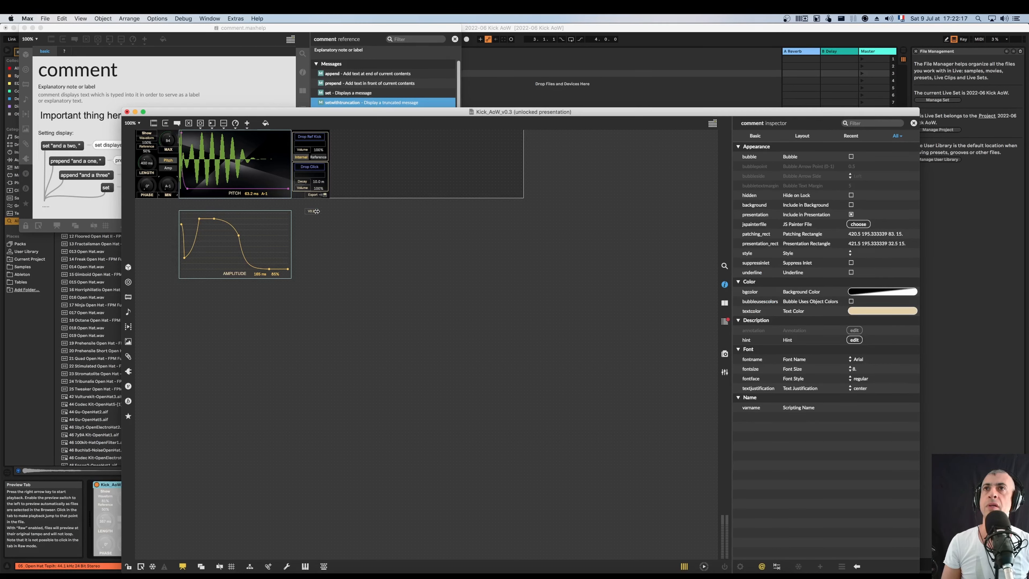
click(316, 211)
drag(312, 213, 301, 197)
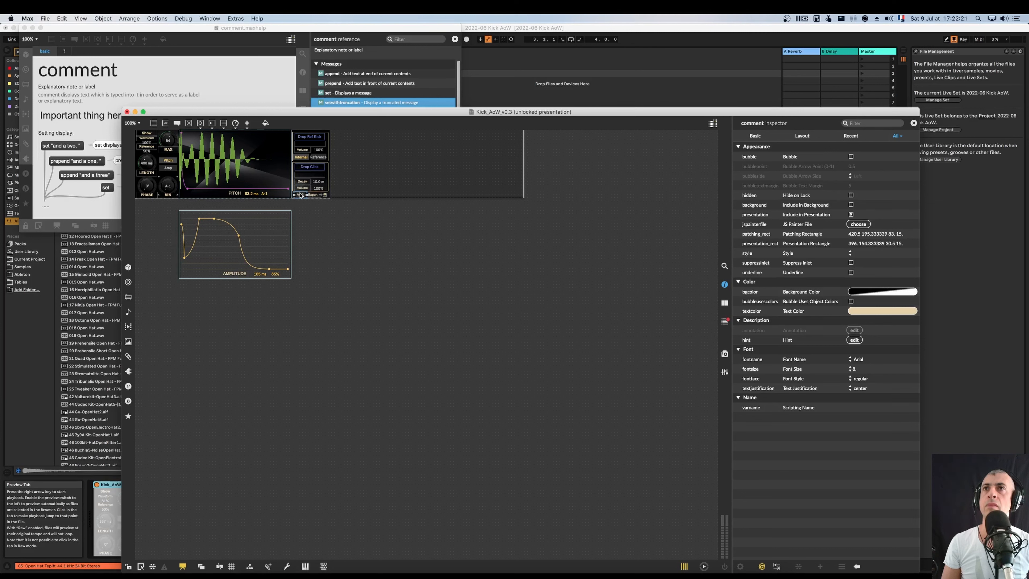
click(326, 235)
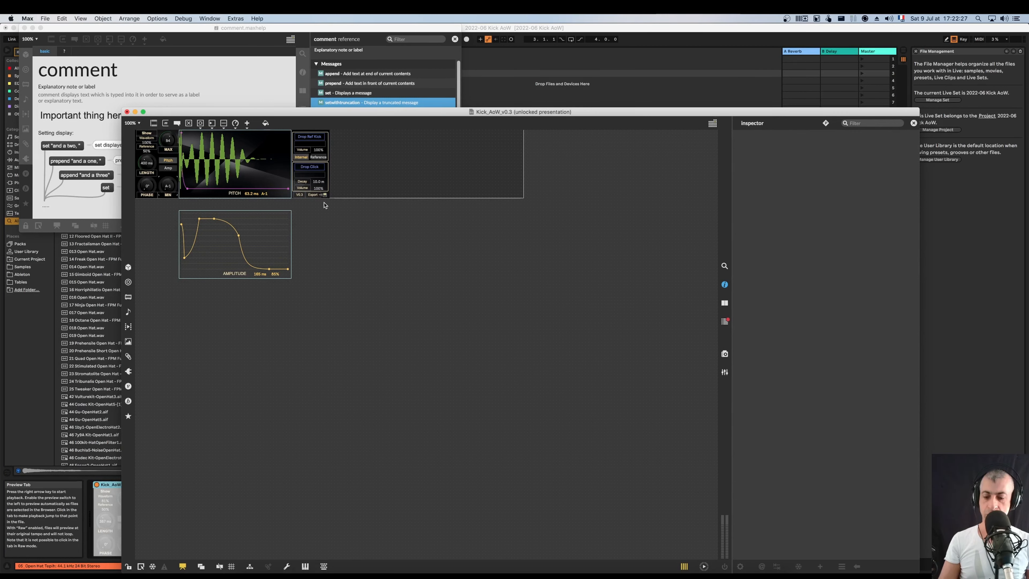
Search the computer for "aow round fat" and insert AoW_round_fat.png into the patch below the device
key(super+space)
text(aow round fat)
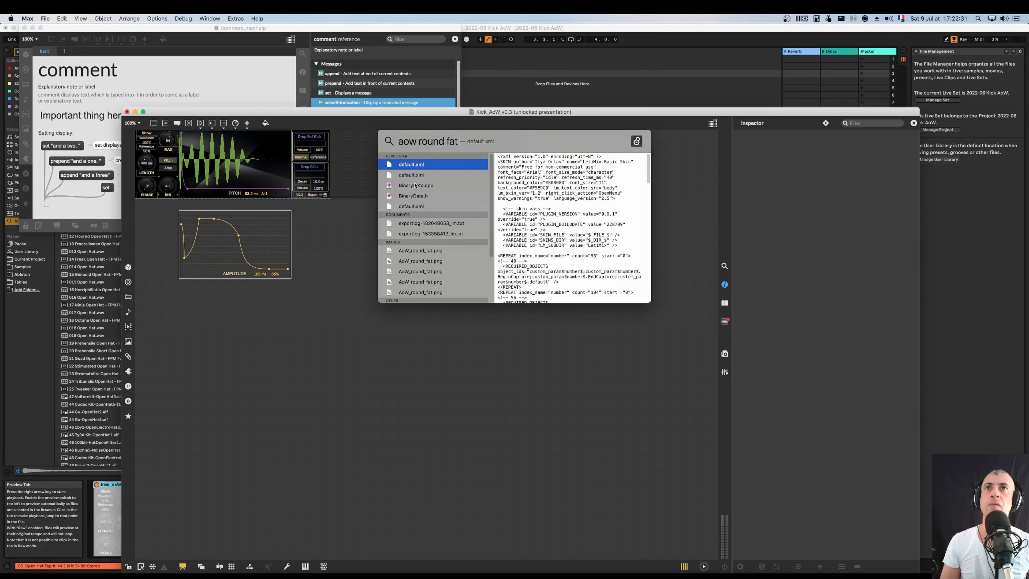
drag(392, 256, 350, 286)
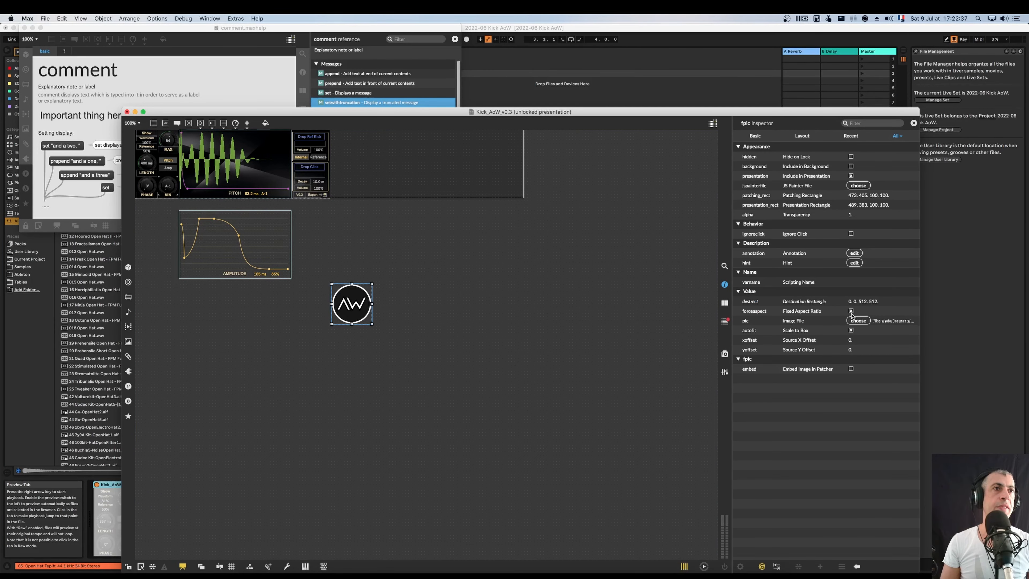
Set the logo image's Transparency to 0.3
click(854, 215)
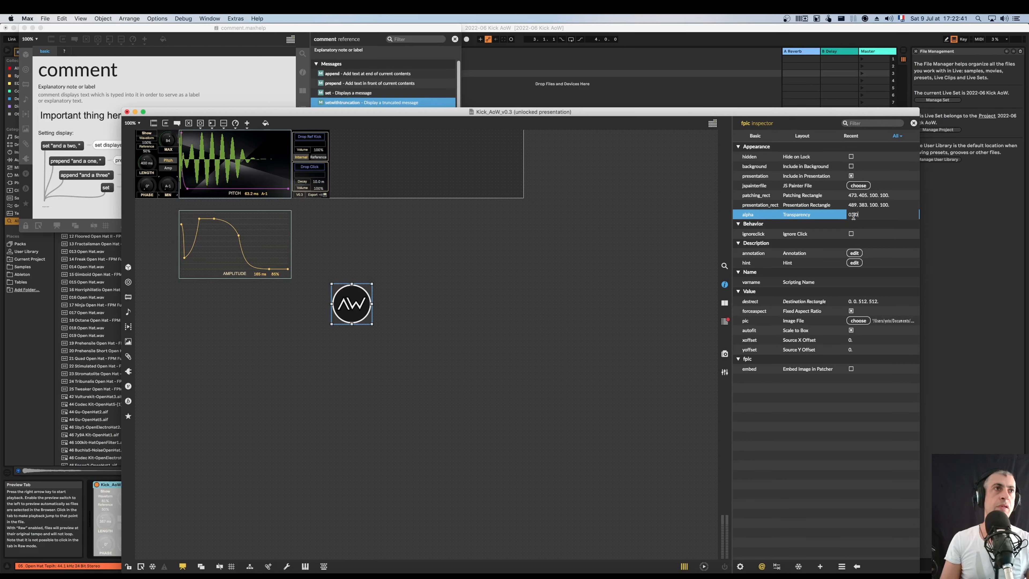
text(0.30)
key(Return)
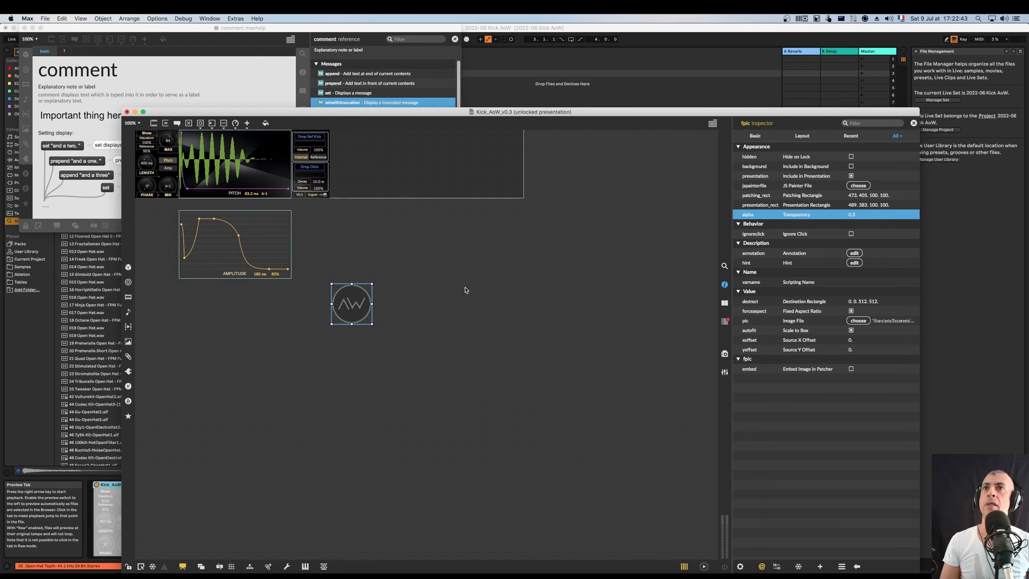
Try the logo over the waveform display and move it back out beside the amplitude envelope
drag(356, 310, 239, 151)
drag(235, 158, 237, 164)
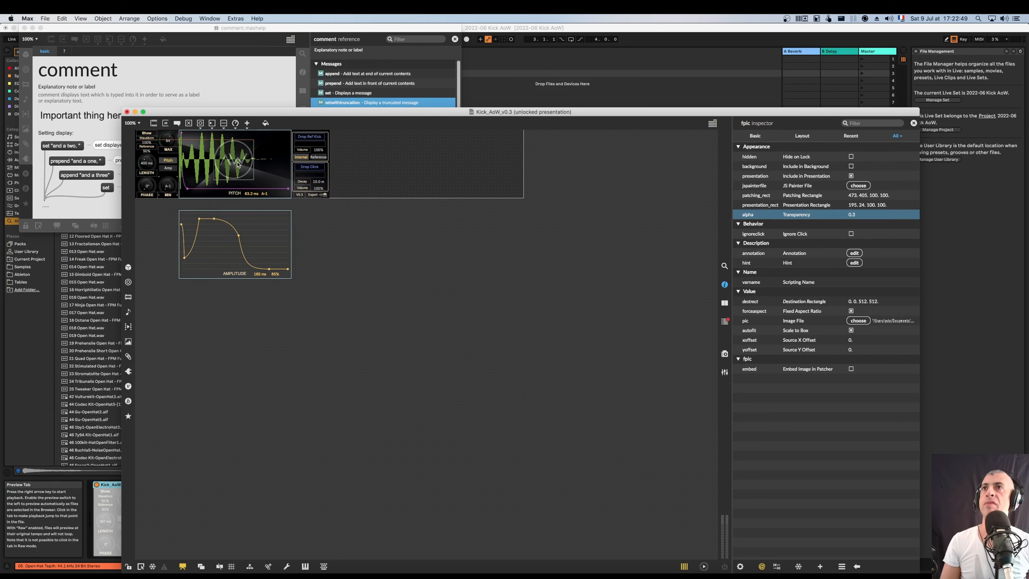
drag(238, 164, 321, 227)
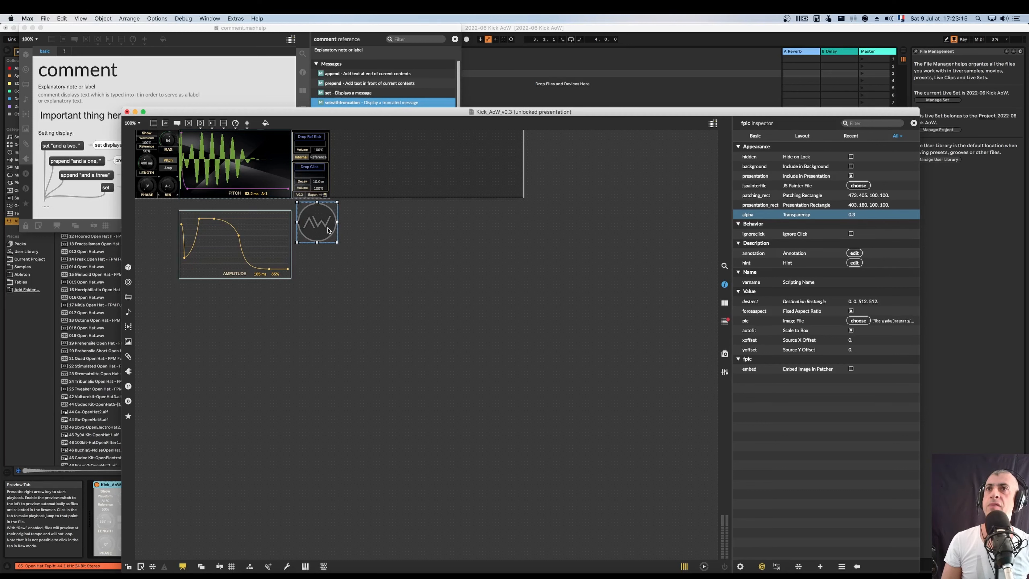
click(81, 19)
click(508, 252)
click(391, 220)
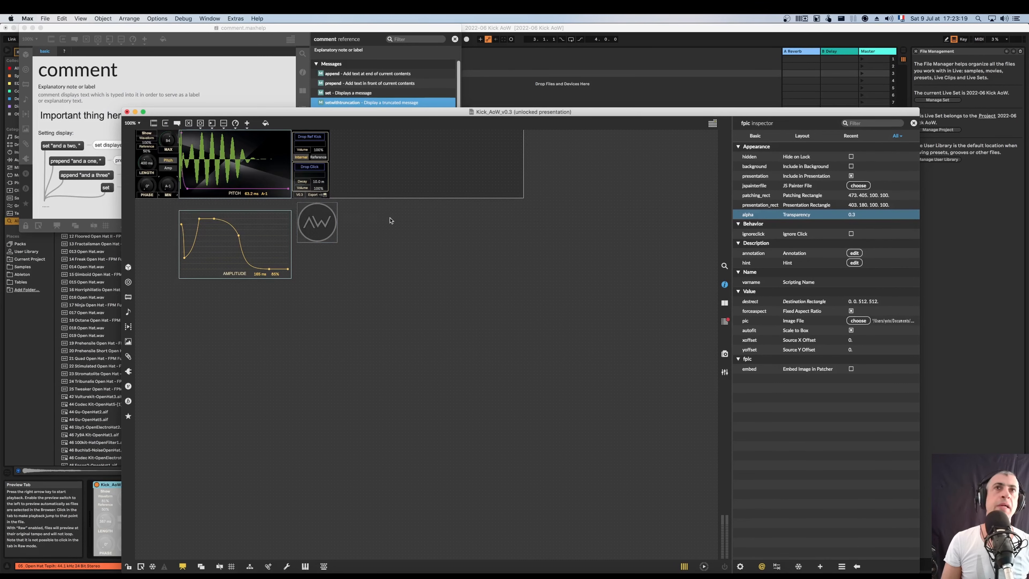
Turn on Include in Background for the logo image and try to move it
click(320, 220)
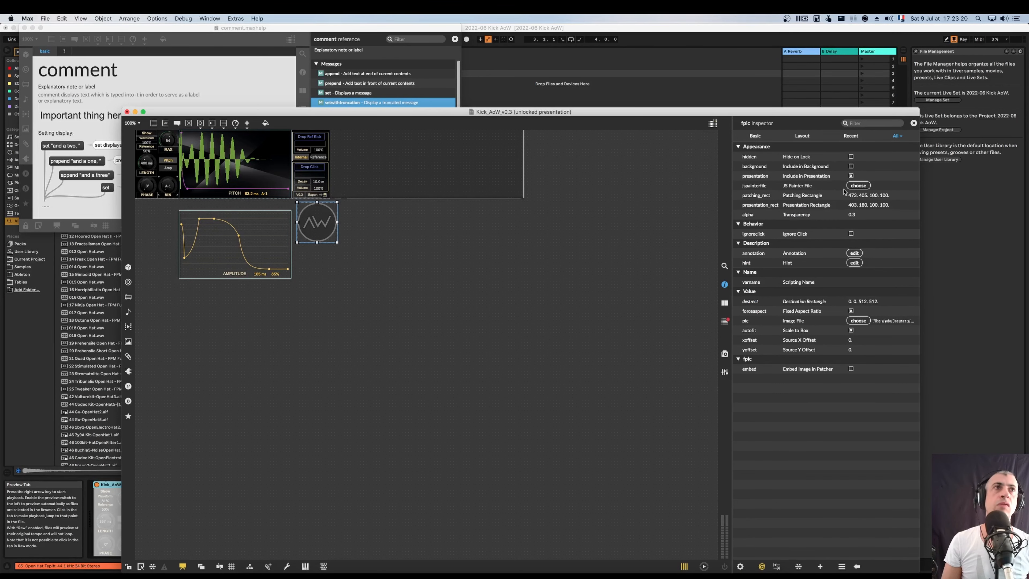
click(851, 167)
drag(320, 225, 303, 207)
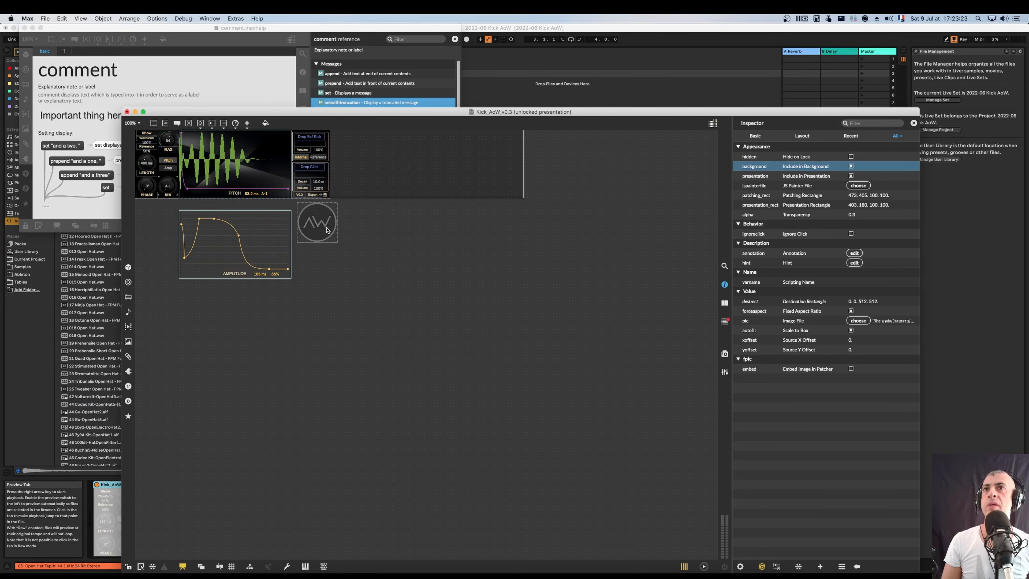
Unlock the patch background, move the logo over the waveform display and enlarge it to about 146 by 146
click(81, 18)
click(107, 173)
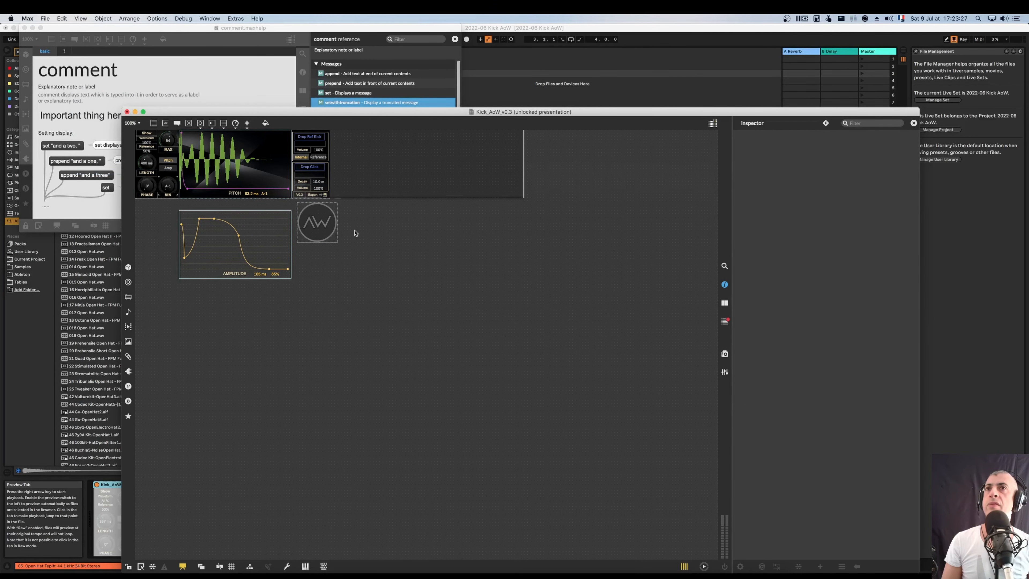
drag(317, 225, 262, 186)
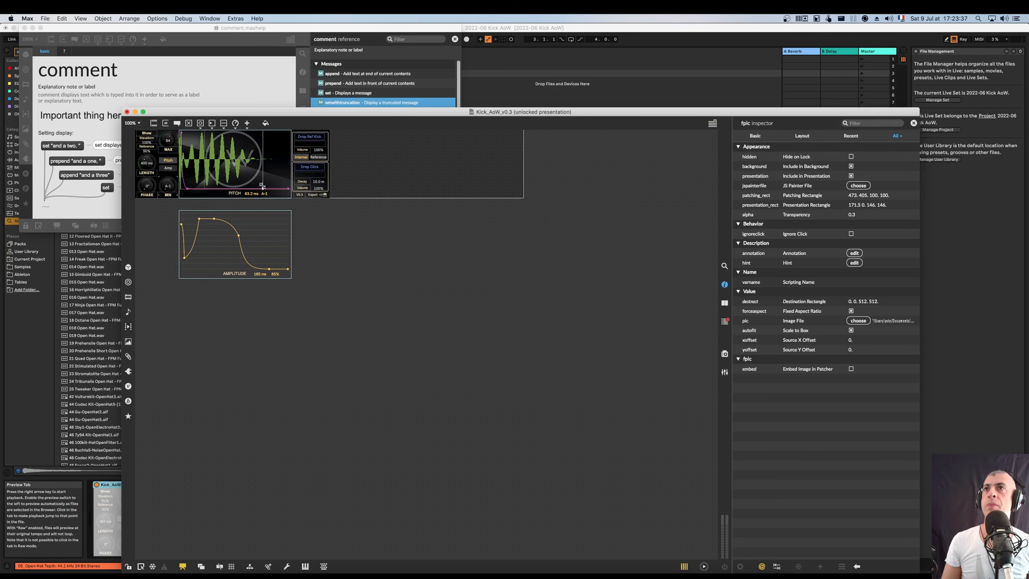
Undo the displacement of the waveform displays and the enlargement of the logo
click(261, 177)
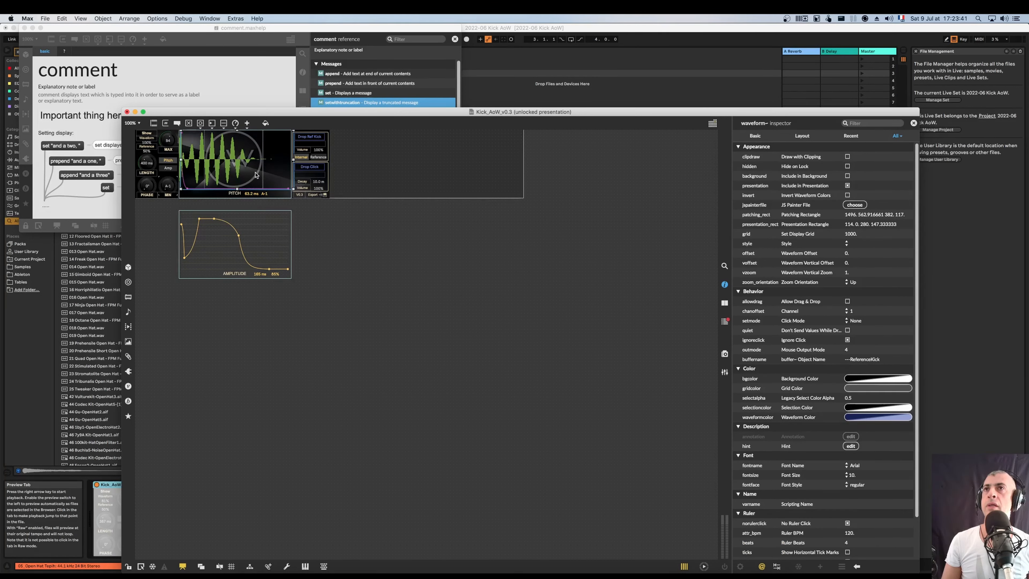
key(super+z)
key(super+z)
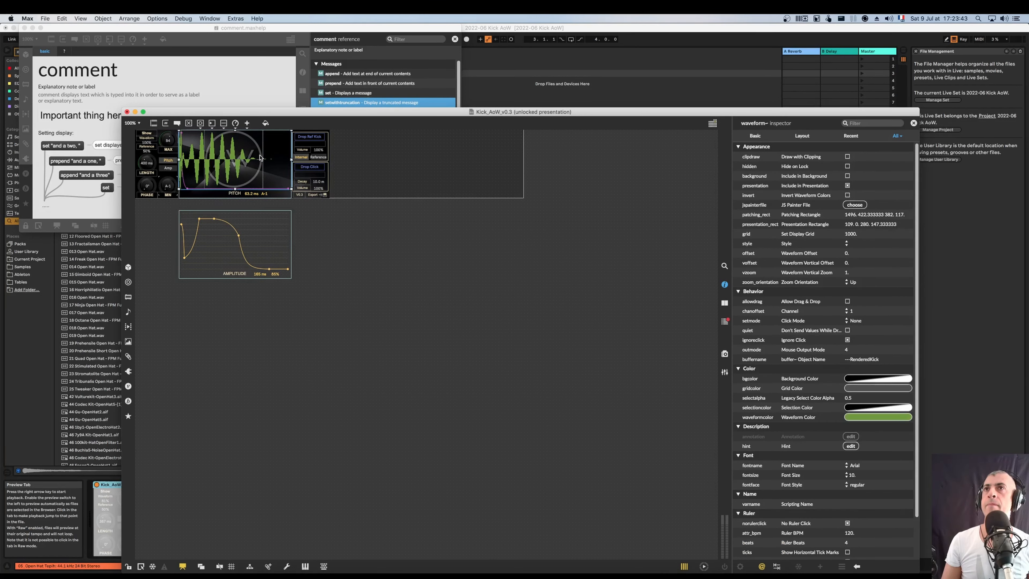
key(super+shift+z)
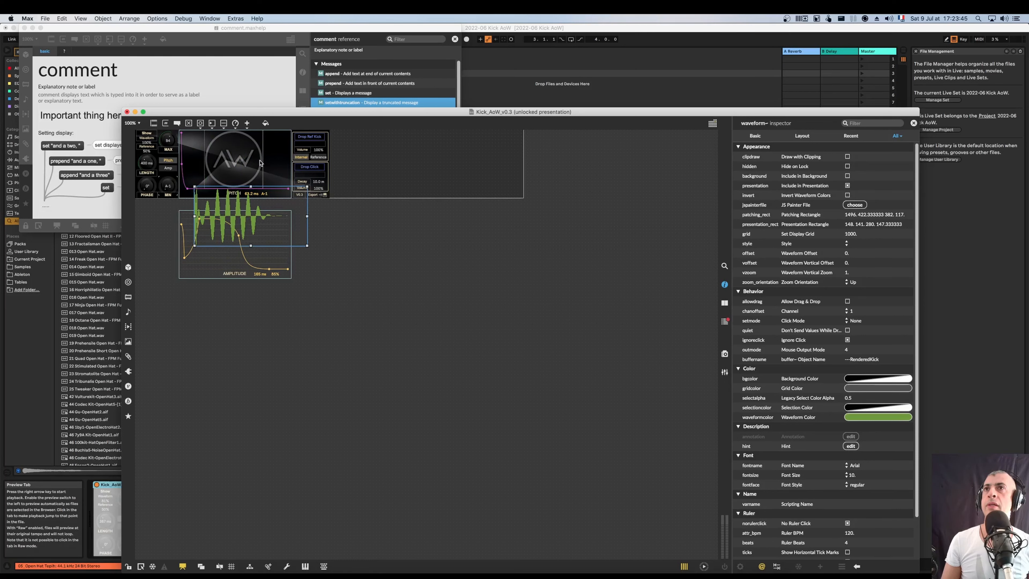
key(super+z)
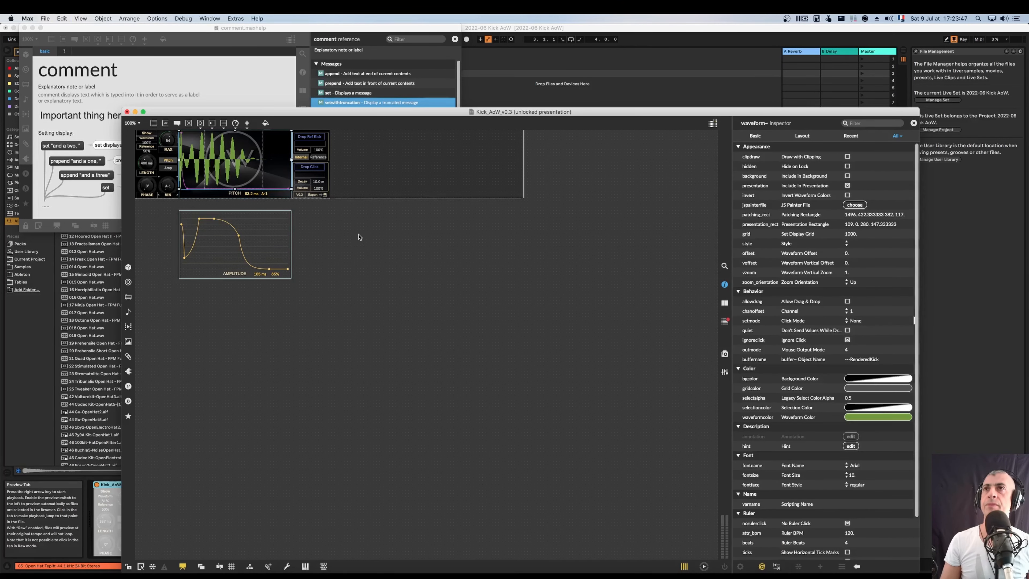
key(super+z)
key(super+z)
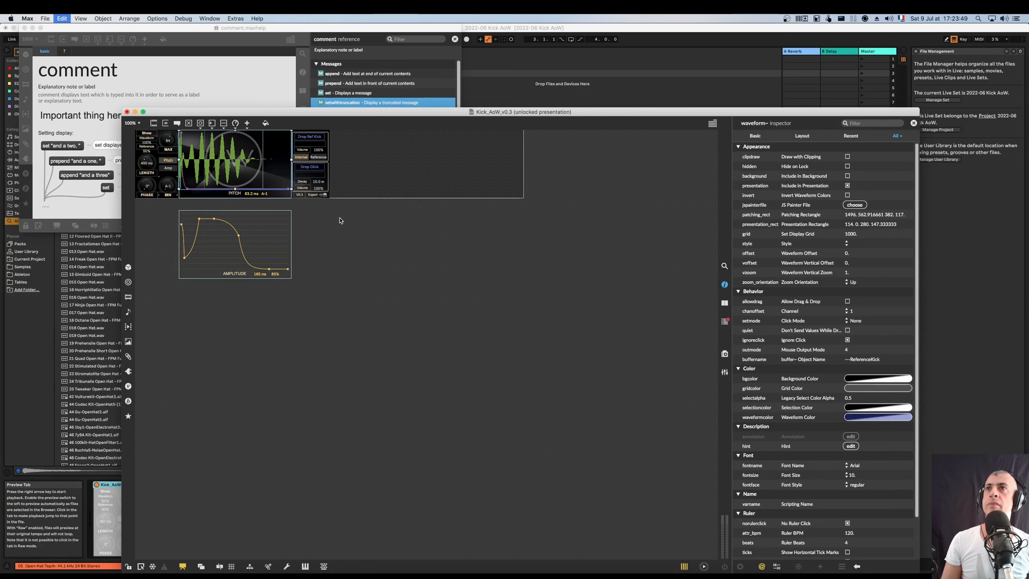
key(super+z)
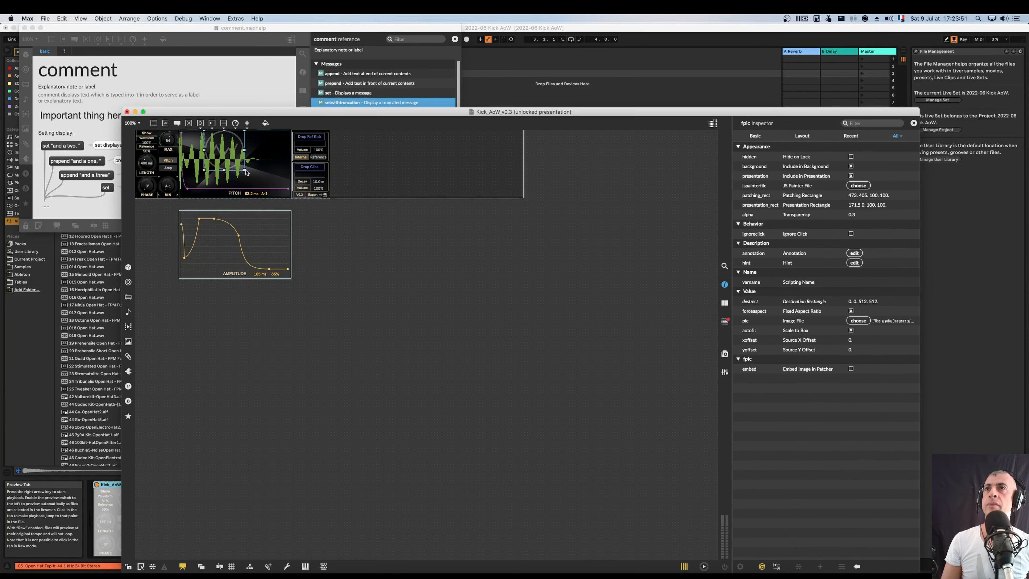
Enlarge the logo over the waveform display to about 146 by 146 and nudge it to presentation position 183.5, 3
drag(250, 176, 263, 186)
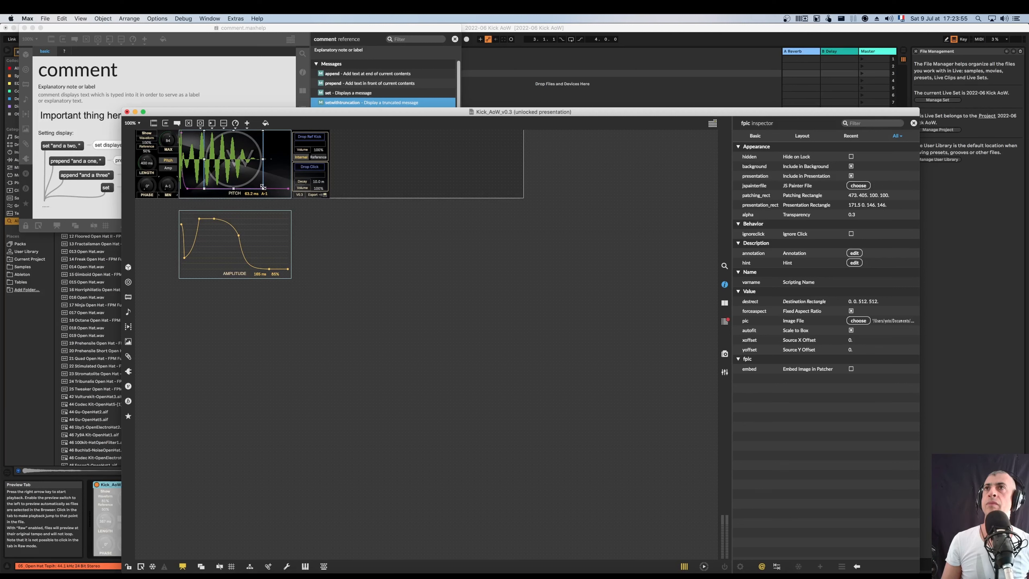
key(Right)
key(Right)
key(Right)
key(Right)
key(Right)
key(Right)
key(Right)
key(Right)
key(Right)
key(Right)
key(Right)
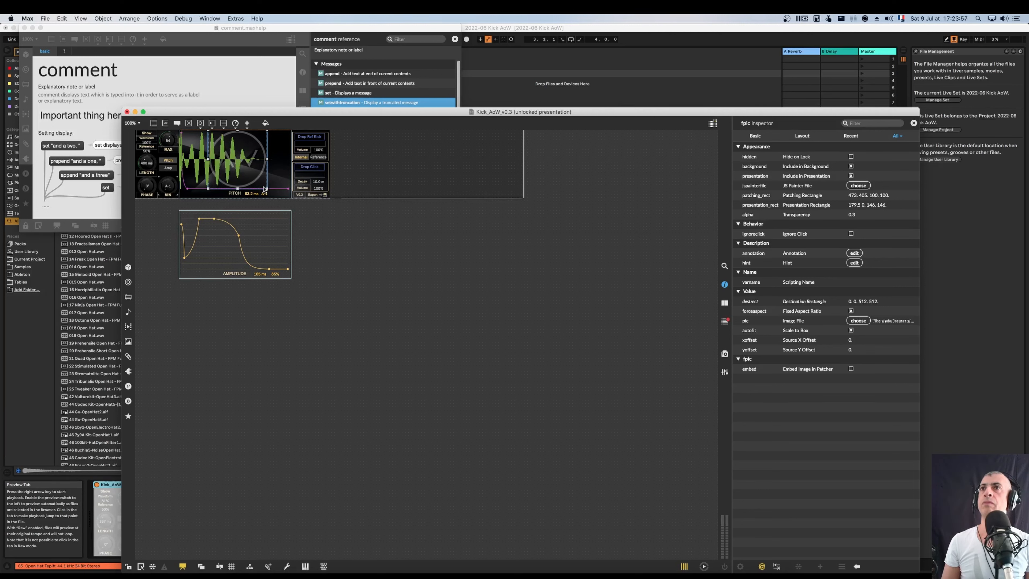
key(Down)
key(Down)
key(Down)
key(Right)
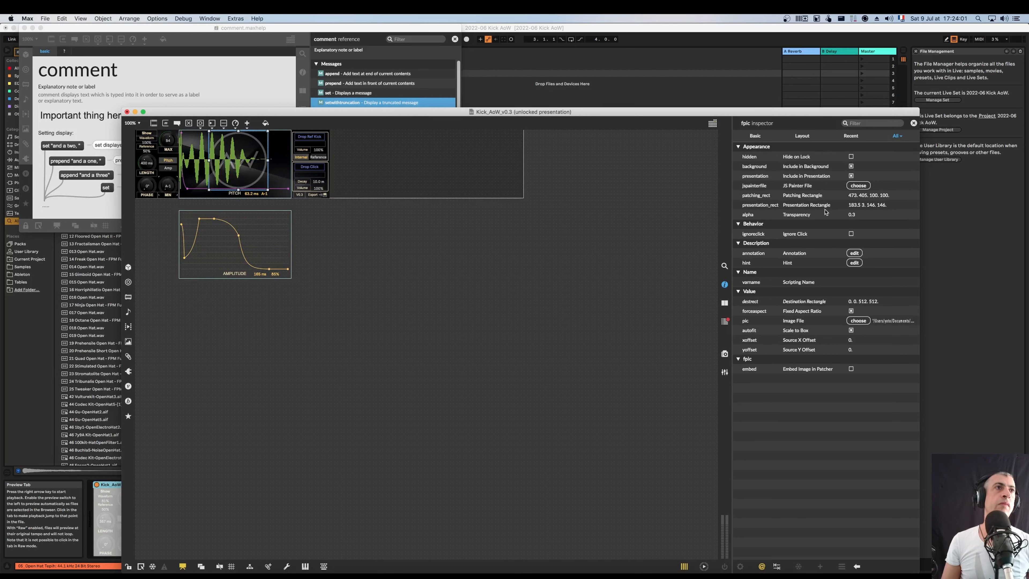
Set the logo image's transparency to 0.2 and deselect it
click(859, 215)
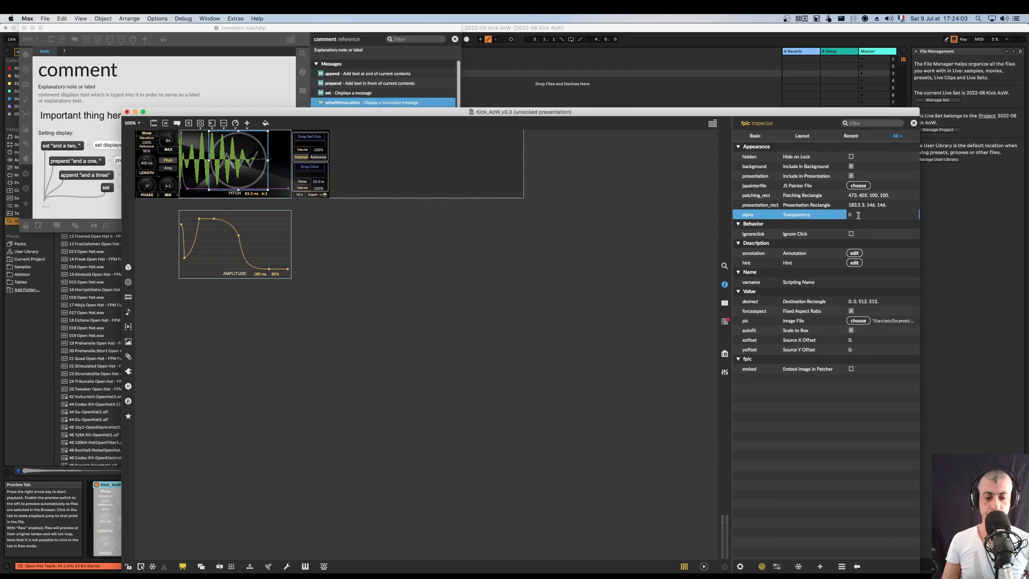
key(Return)
click(328, 250)
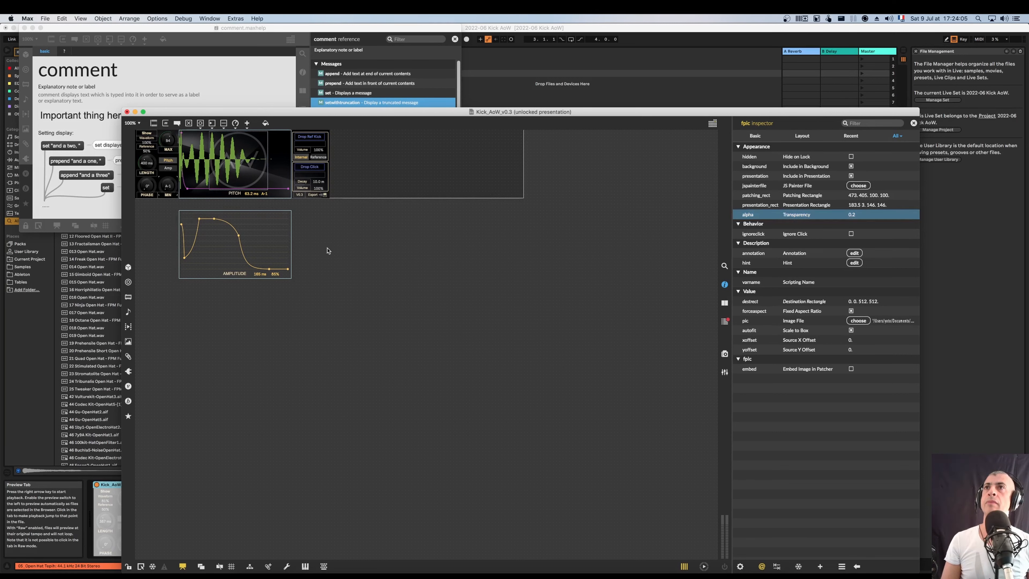
Freeze and save the locked Kick_AoW_v0.3 device, closing its editor to return to Live
key(super+e)
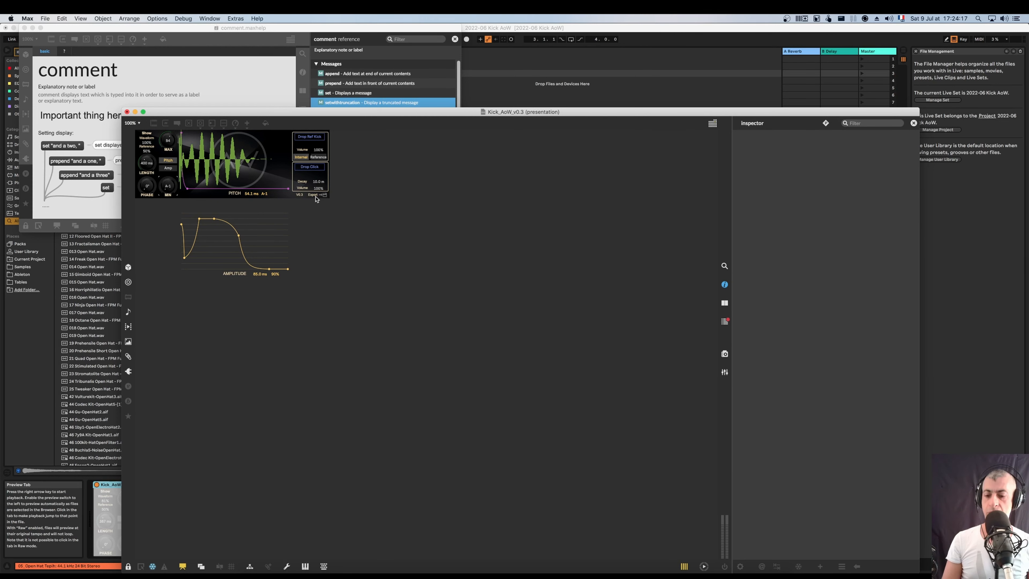
key(super+s)
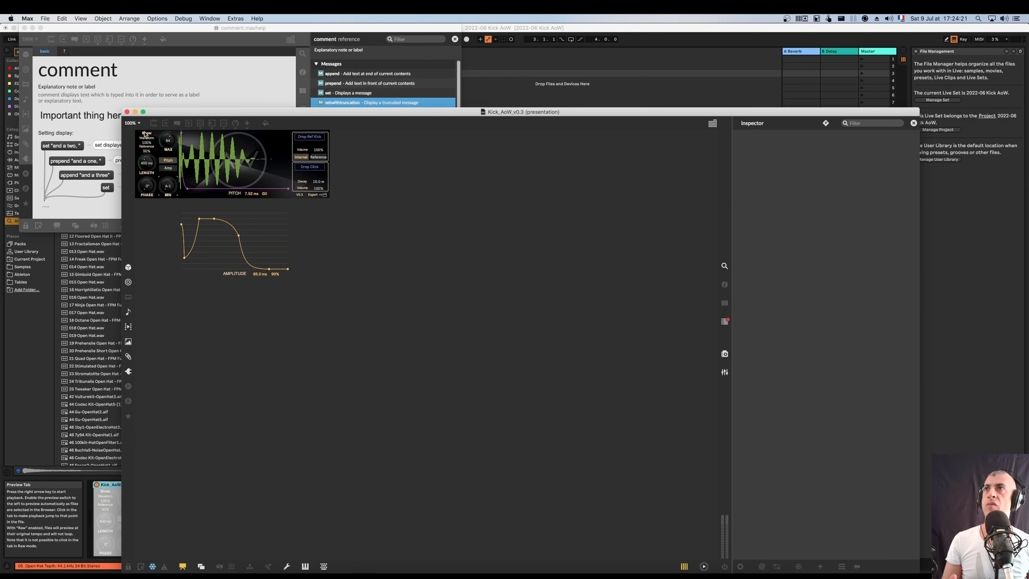
click(127, 111)
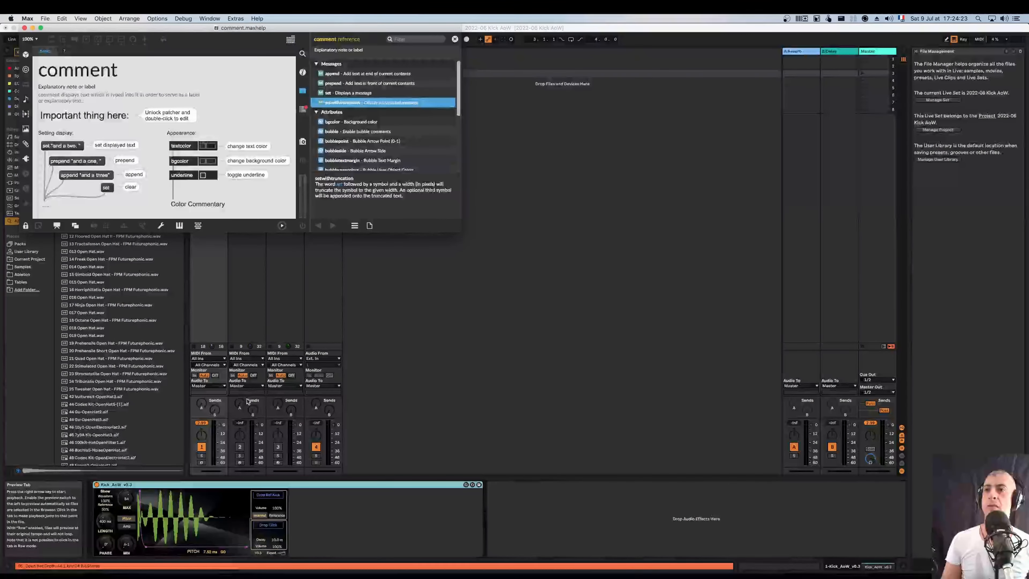
Reopen the Kick_AoW_v0.3 editor in Max and narrow the device width to the edge of the volume controls
click(465, 485)
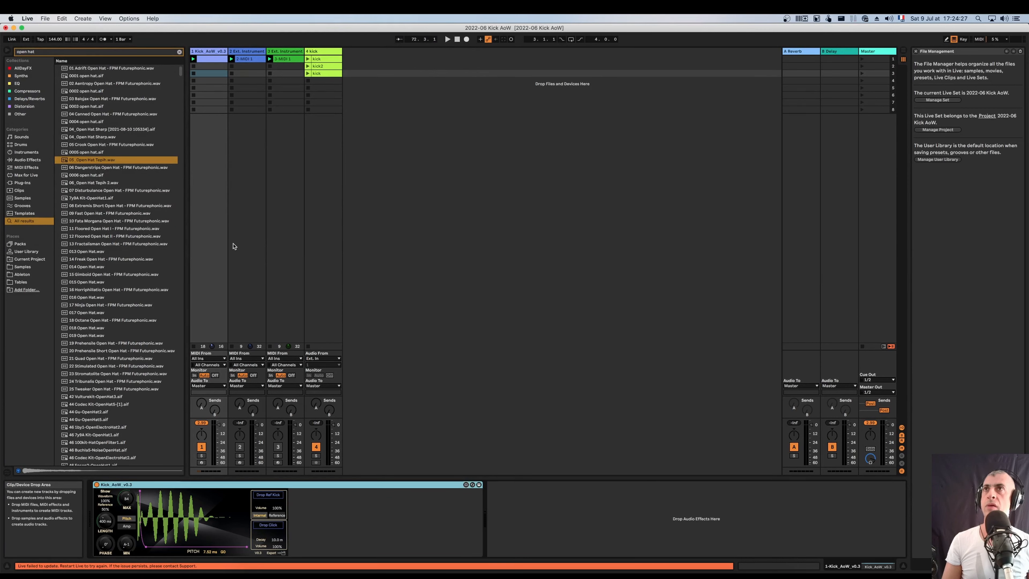
click(466, 484)
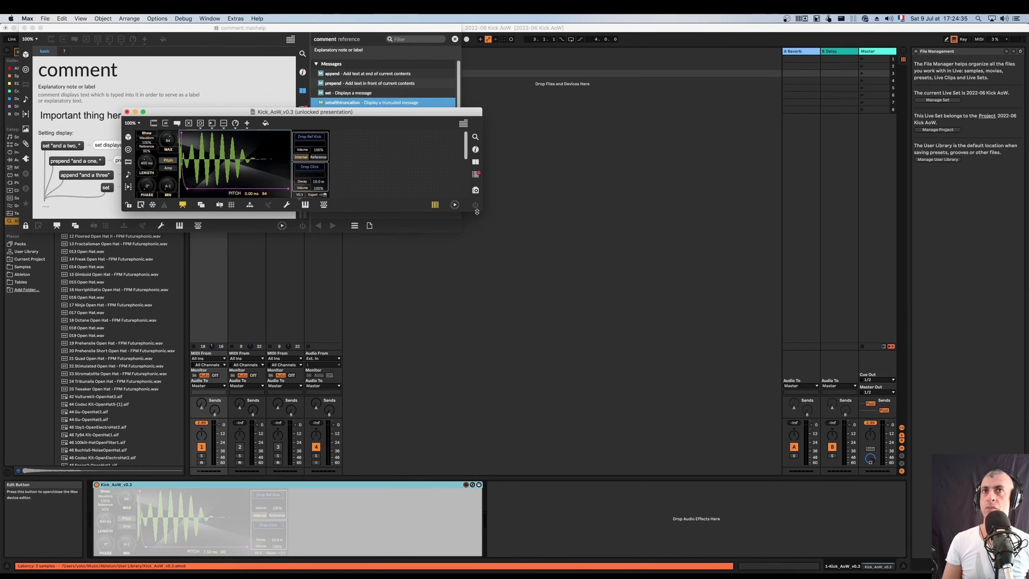
drag(480, 211, 605, 272)
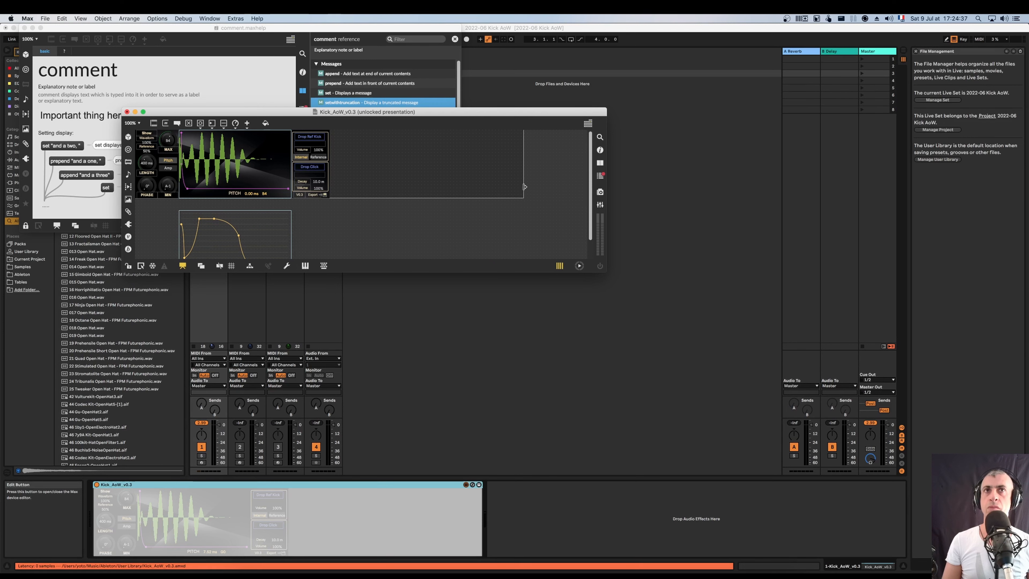
drag(527, 193, 330, 213)
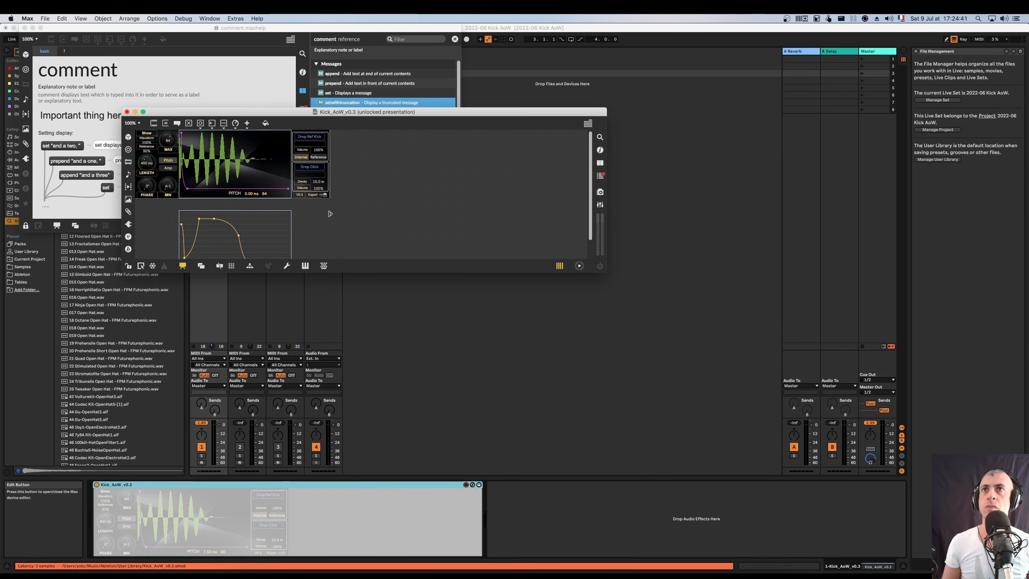
Freeze and save the narrowed device, then close the editor
key(super+e)
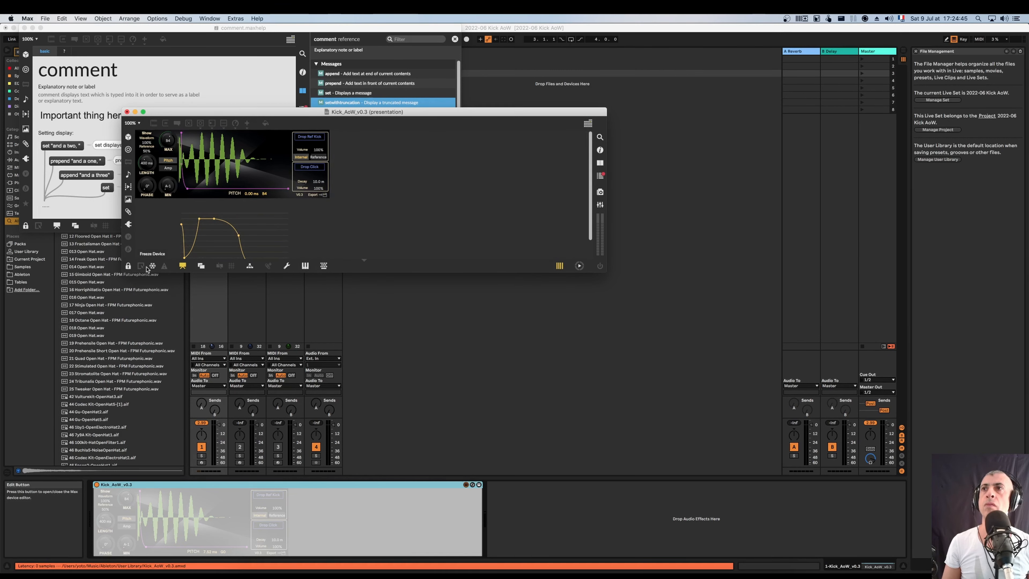
click(129, 266)
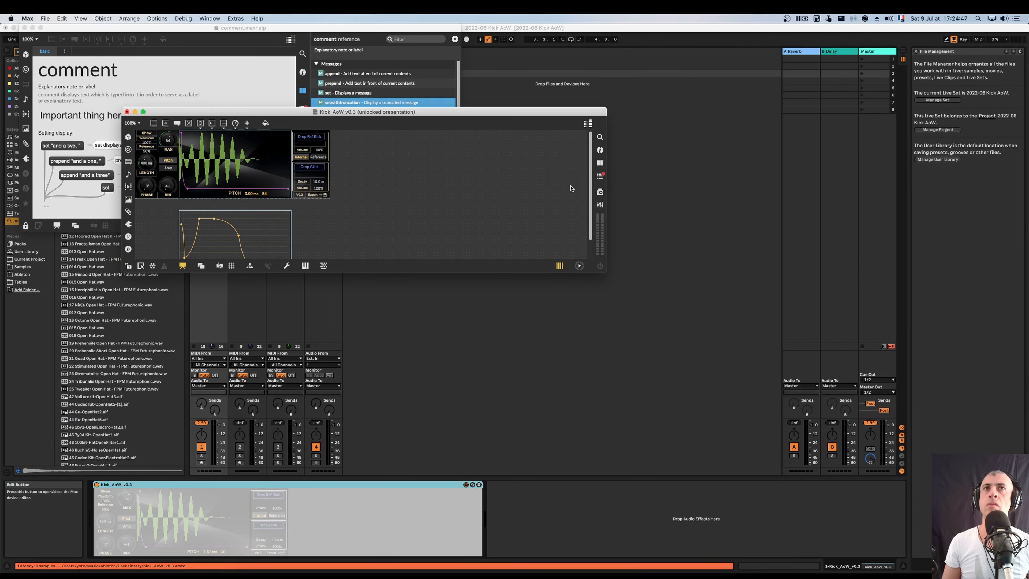
drag(607, 180, 657, 180)
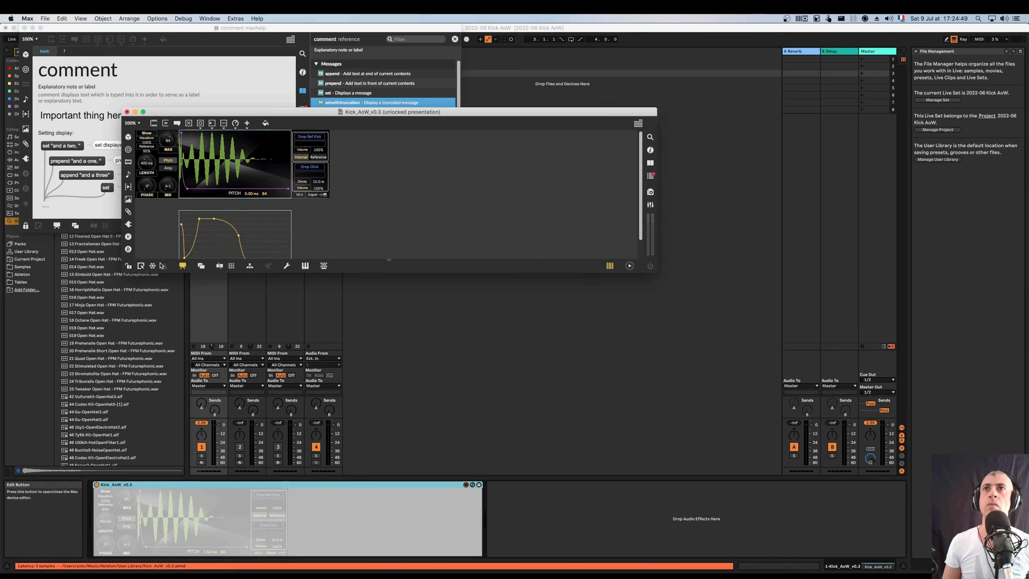
key(super+s)
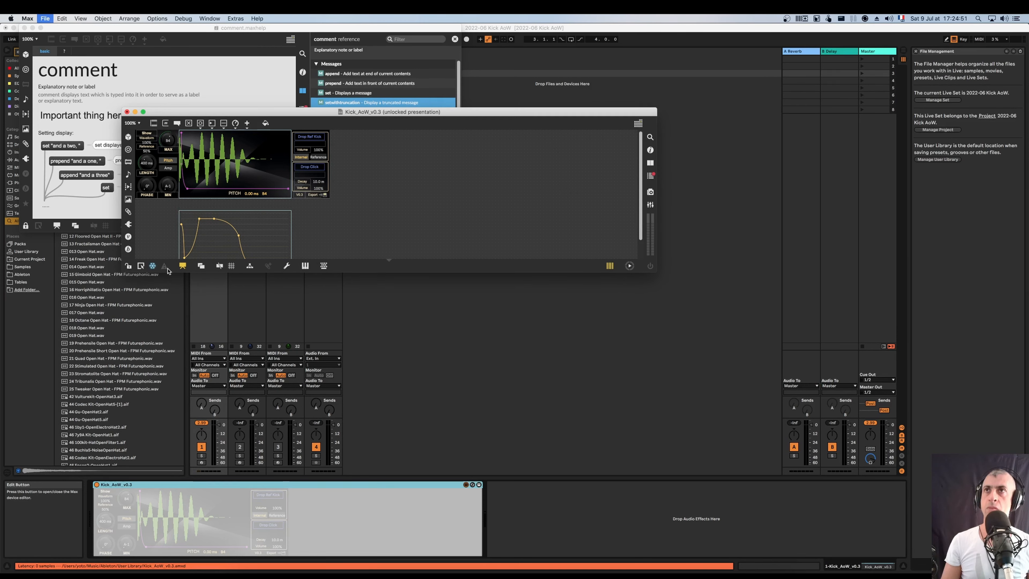
click(127, 112)
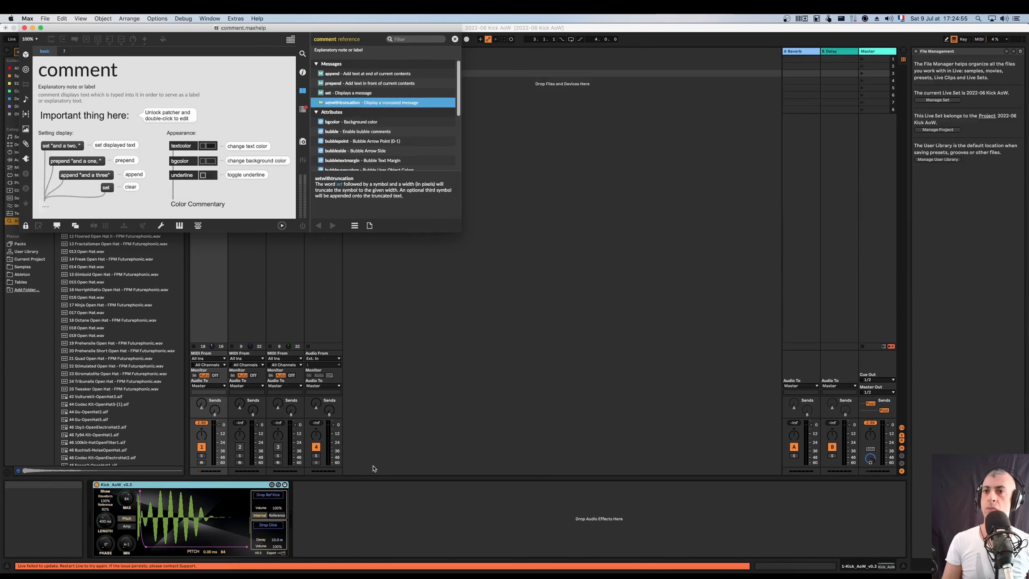
Play the Live set and vary the MIN pitch dial to test the saved device
click(236, 486)
key(space)
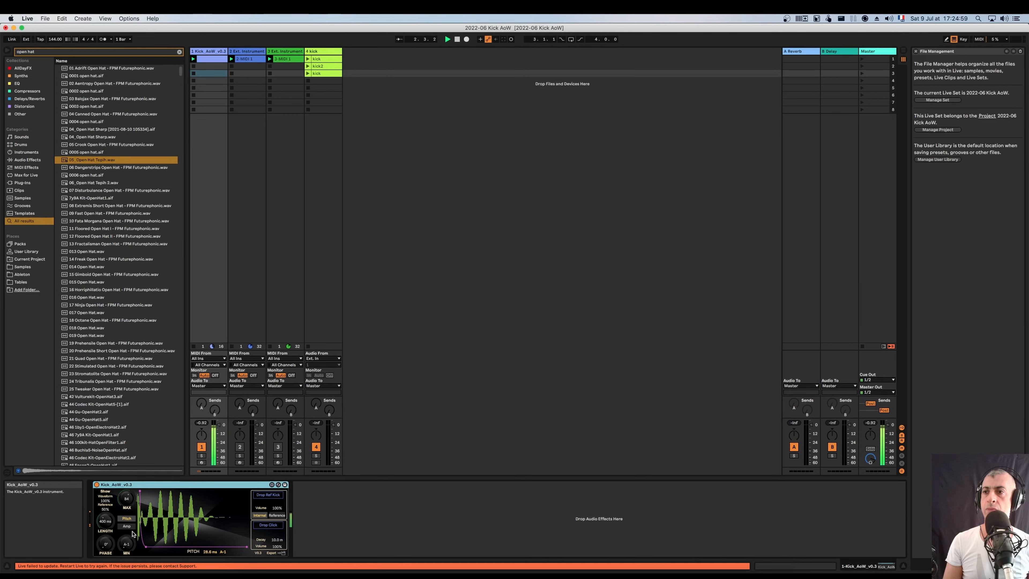
click(127, 546)
drag(127, 546, 127, 538)
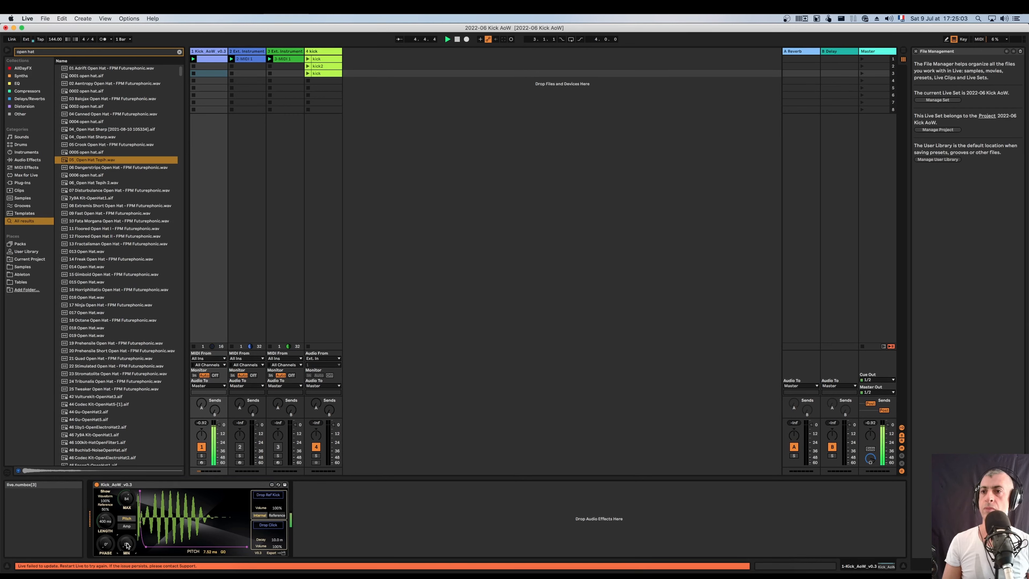
drag(127, 545, 127, 542)
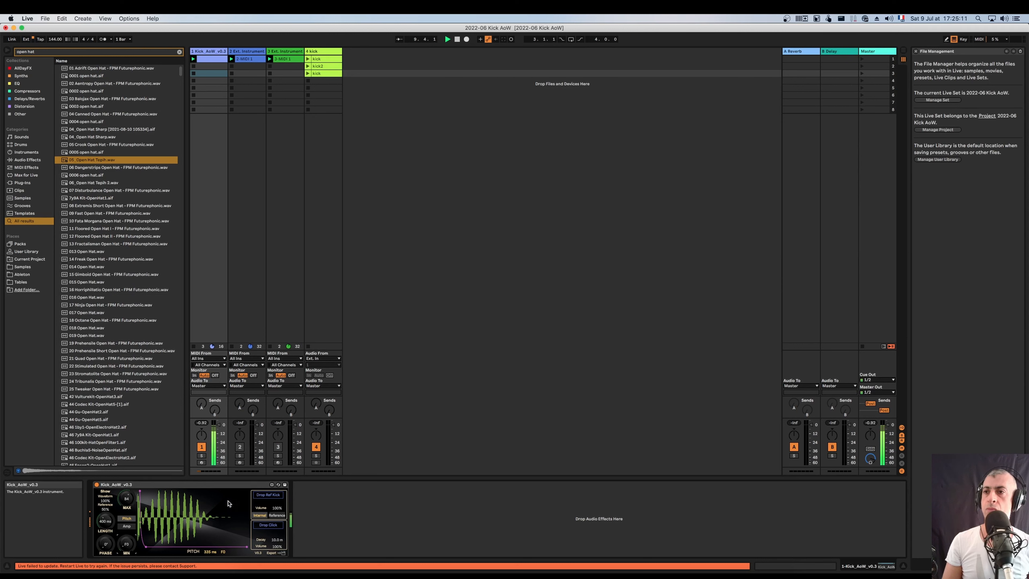
Replace the track's Kick_AoW_v0.3 instance with a fresh copy of Kick_AoW_v0.3.amxd from the User Library
click(226, 487)
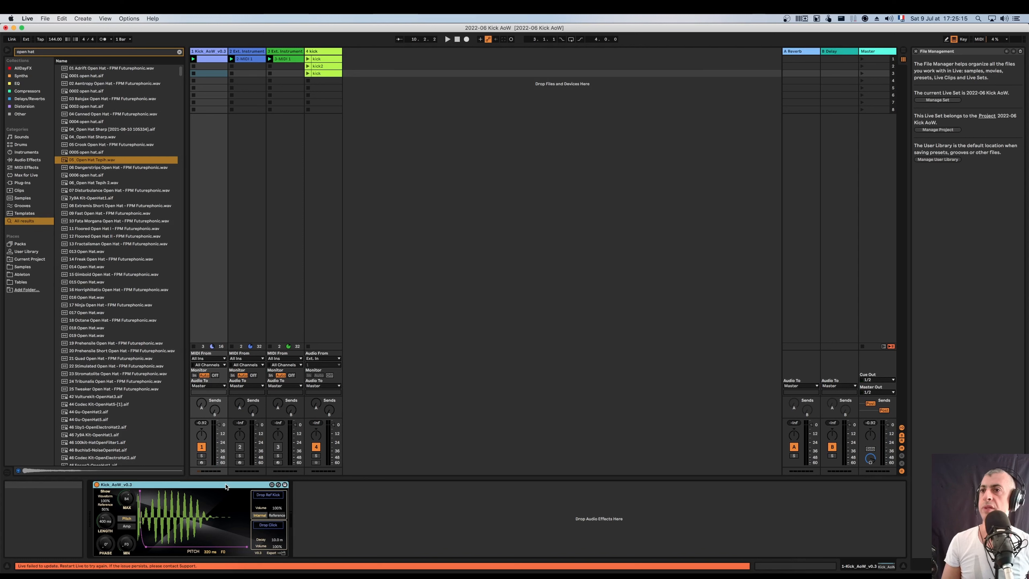
right_click(226, 487)
click(243, 561)
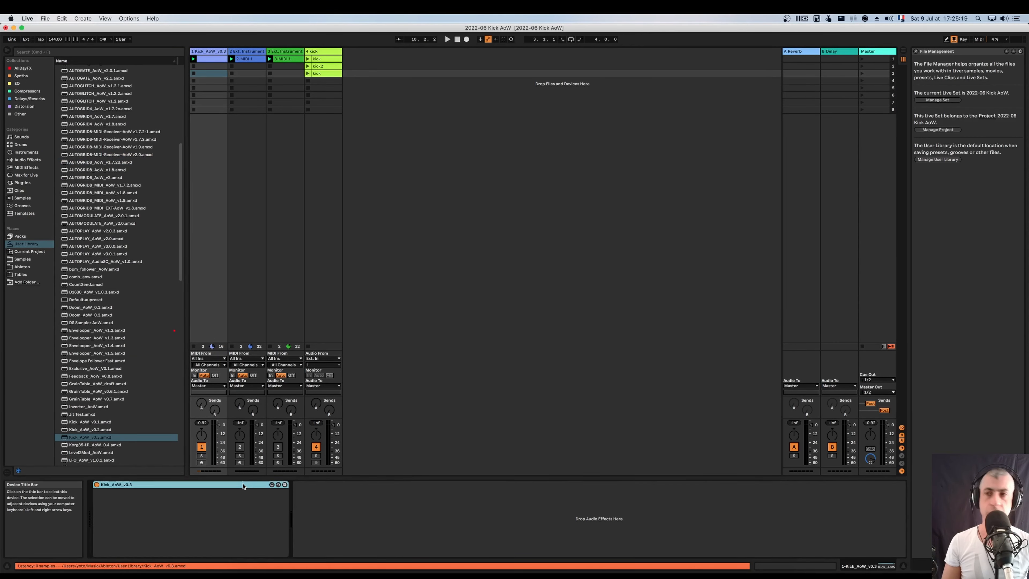
key(Delete)
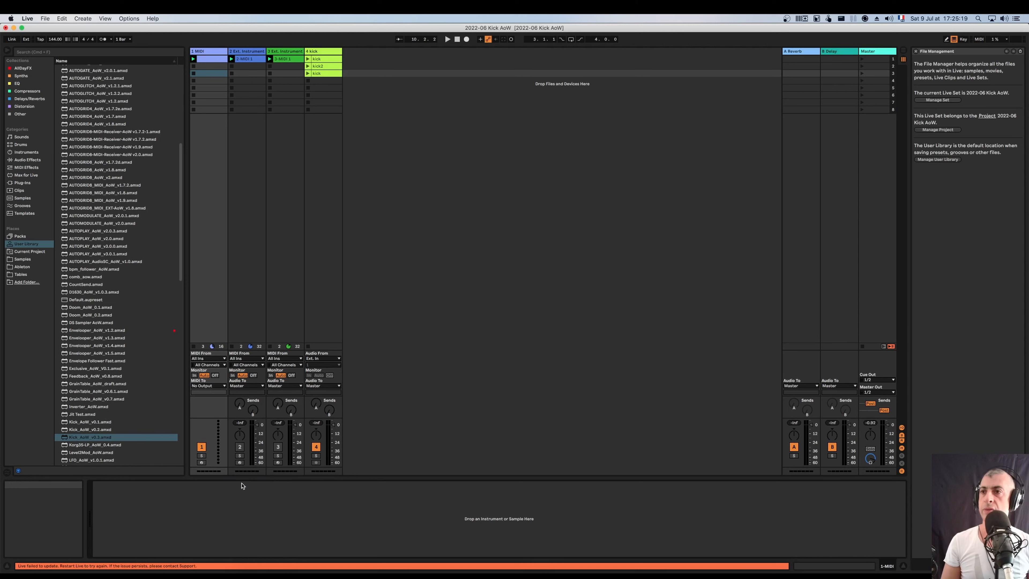
click(91, 438)
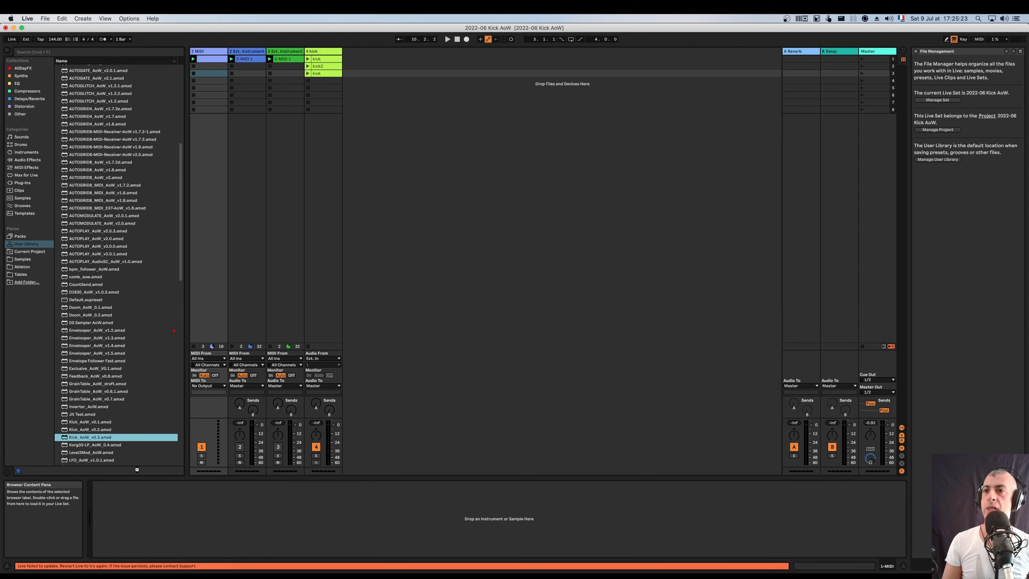
drag(137, 470, 142, 485)
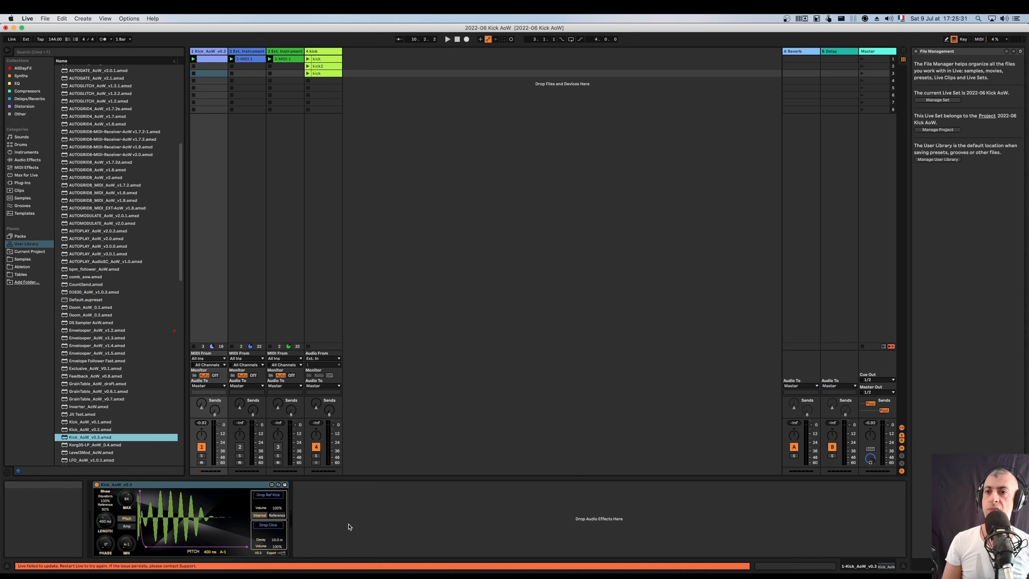
Play the reloaded device and adjust its MIN pitch dial while listening to the kick
key(space)
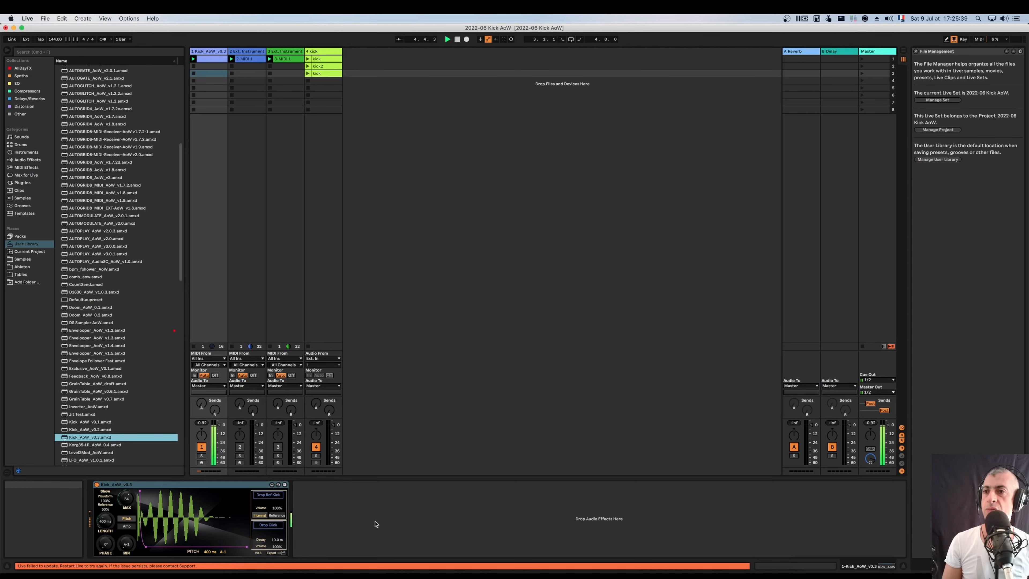
drag(126, 548, 127, 541)
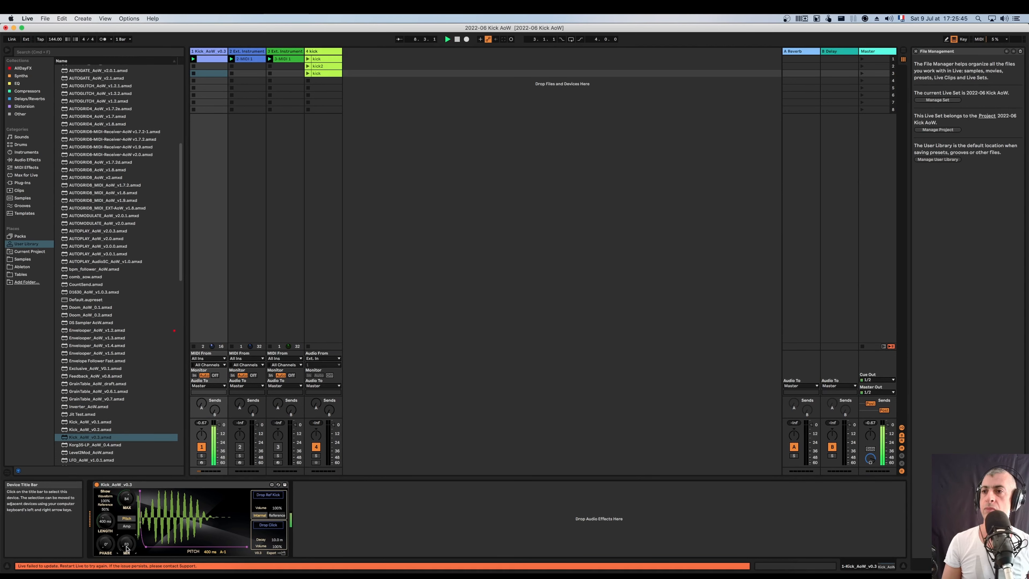
drag(126, 548, 126, 550)
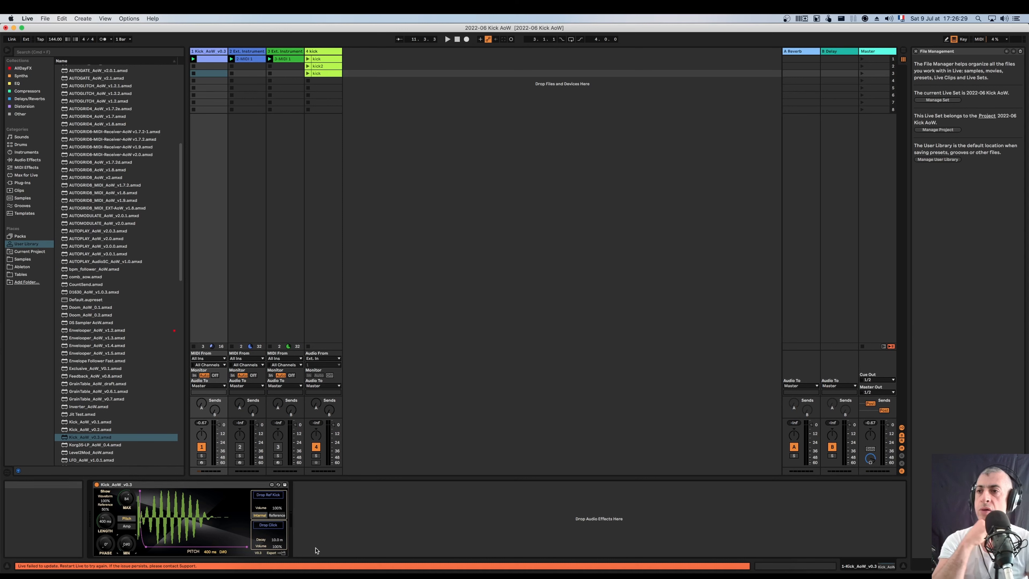
Show the amplitude envelope and reopen the device in Max, unlocked in patching view with an enlarged window
click(126, 526)
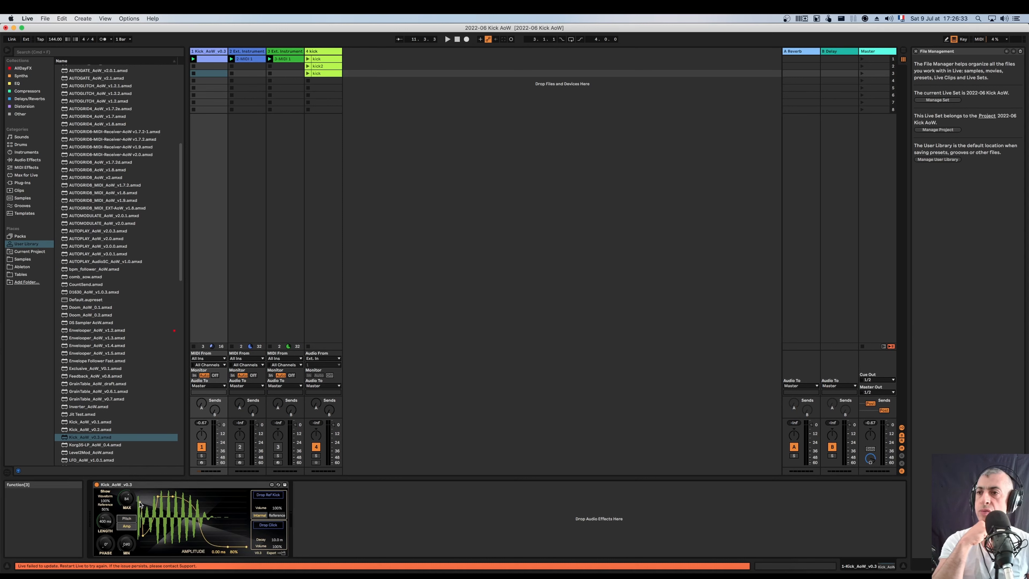
click(272, 485)
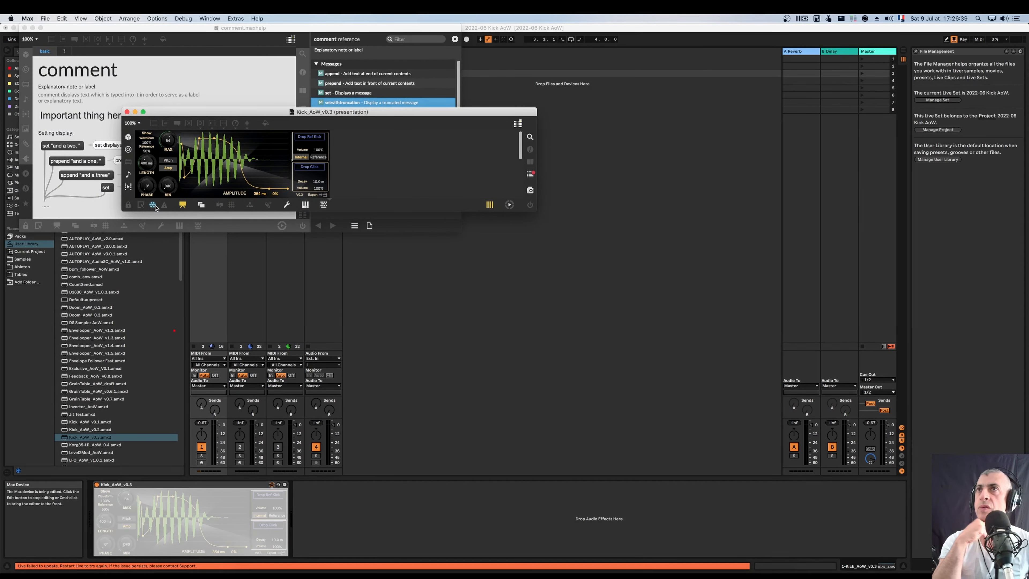
key(super+e)
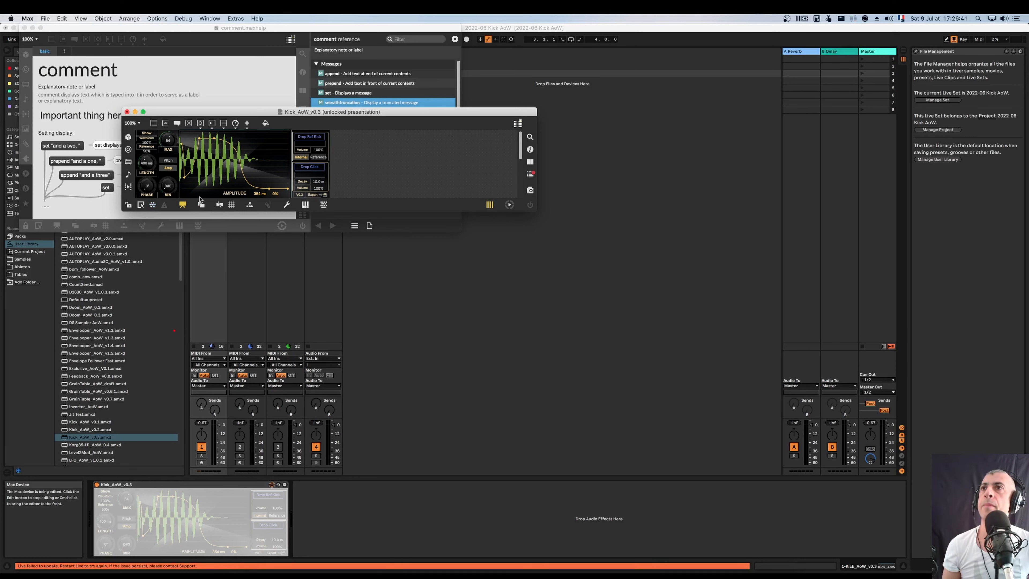
click(183, 204)
drag(536, 209, 846, 512)
Select both waveform displays in the patching view, return to presentation view and lock the patch
click(770, 336)
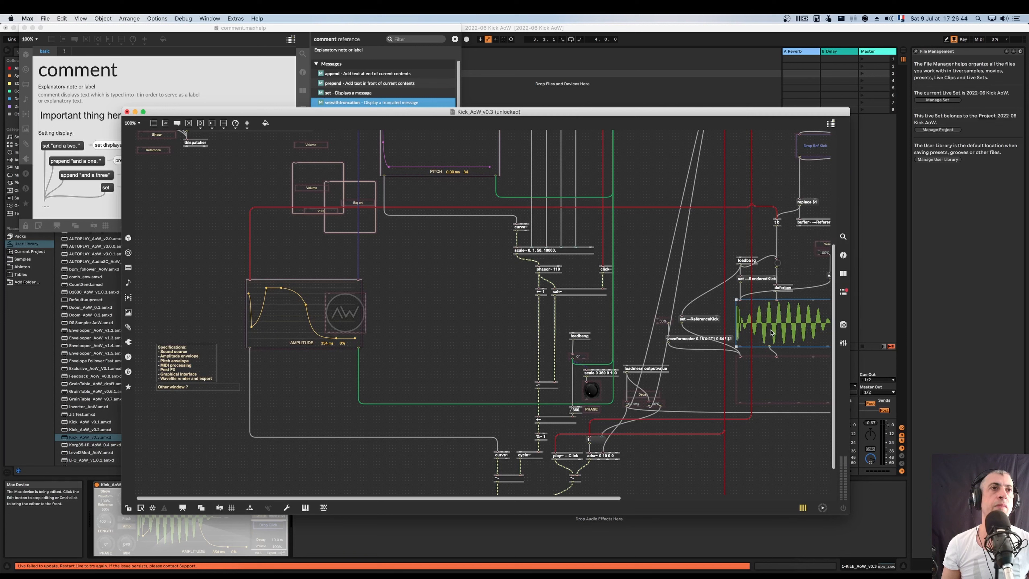
shift+click(777, 373)
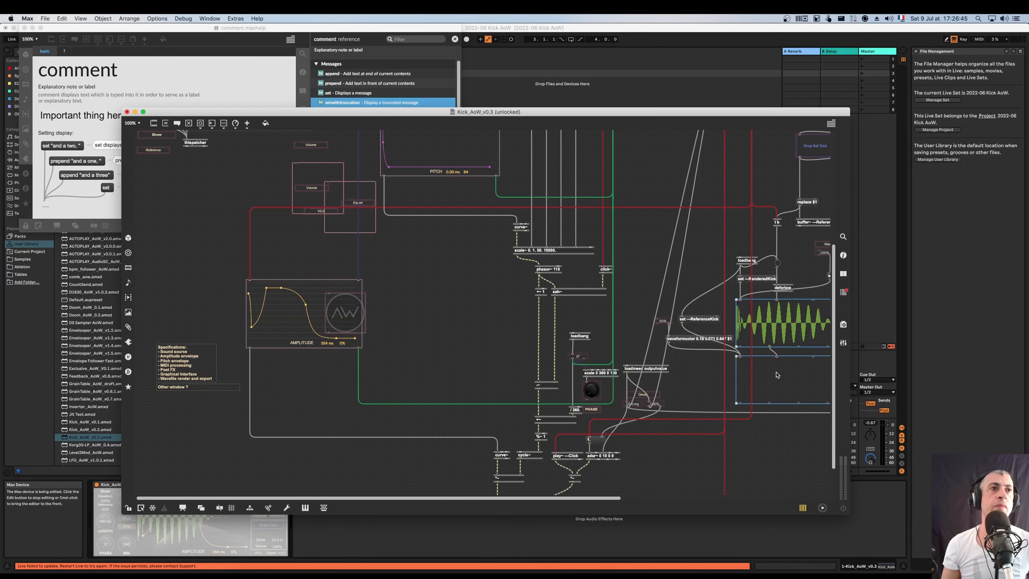
click(183, 508)
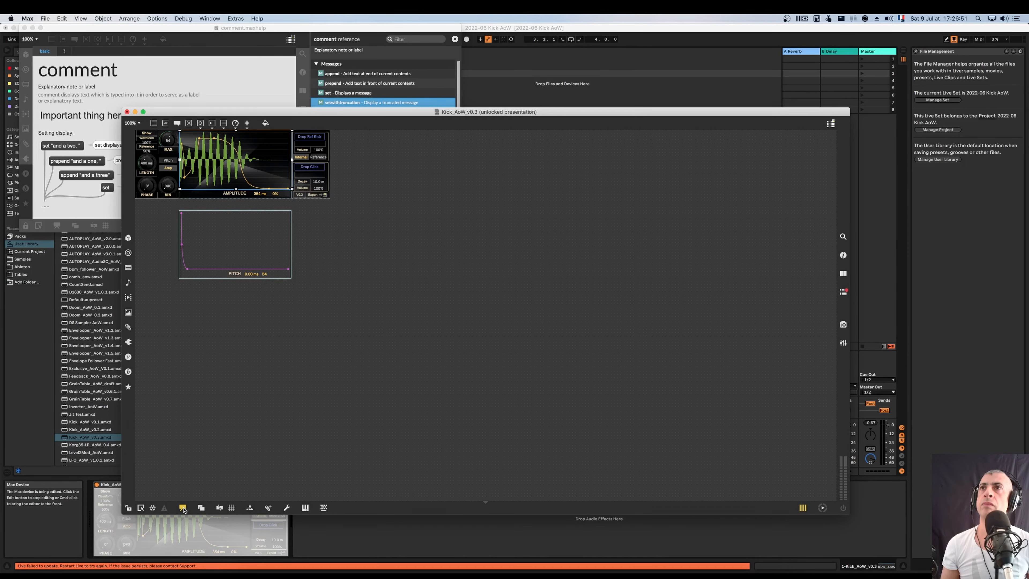
key(super+e)
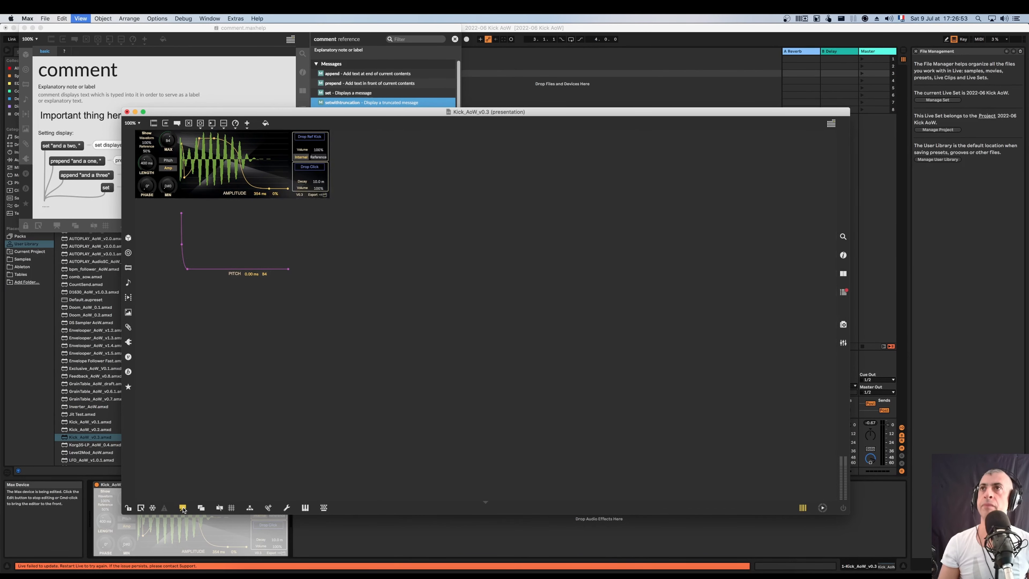
Unlock the patch and slightly narrow both selected waveform displays from their shared edge in presentation view
key(super+e)
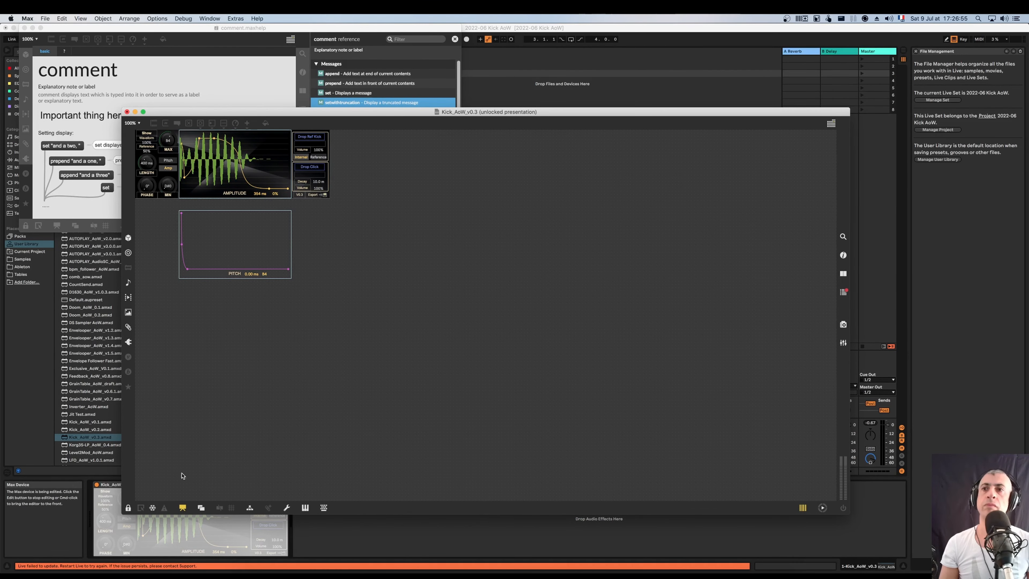
click(182, 508)
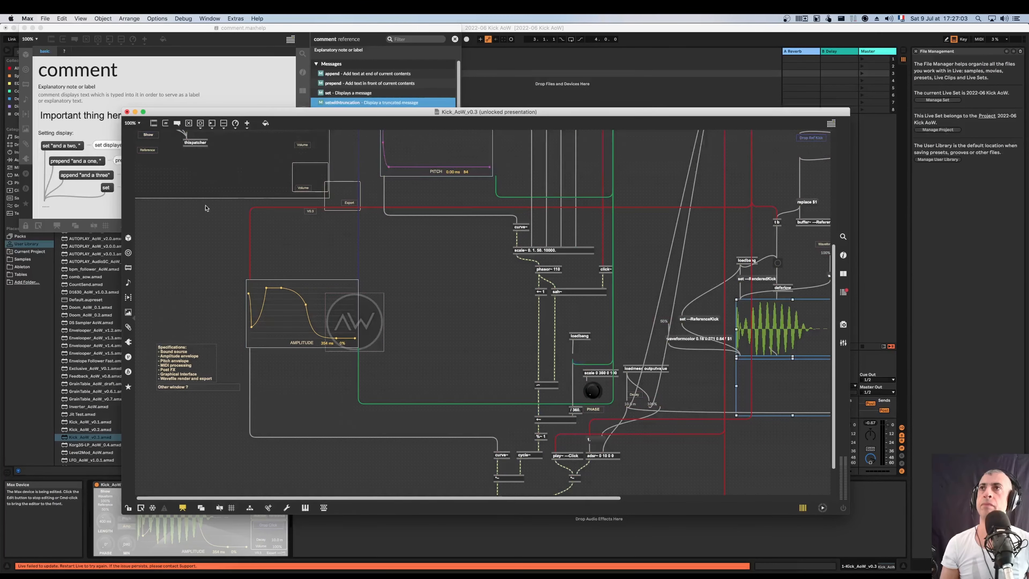
key(super+alt+e)
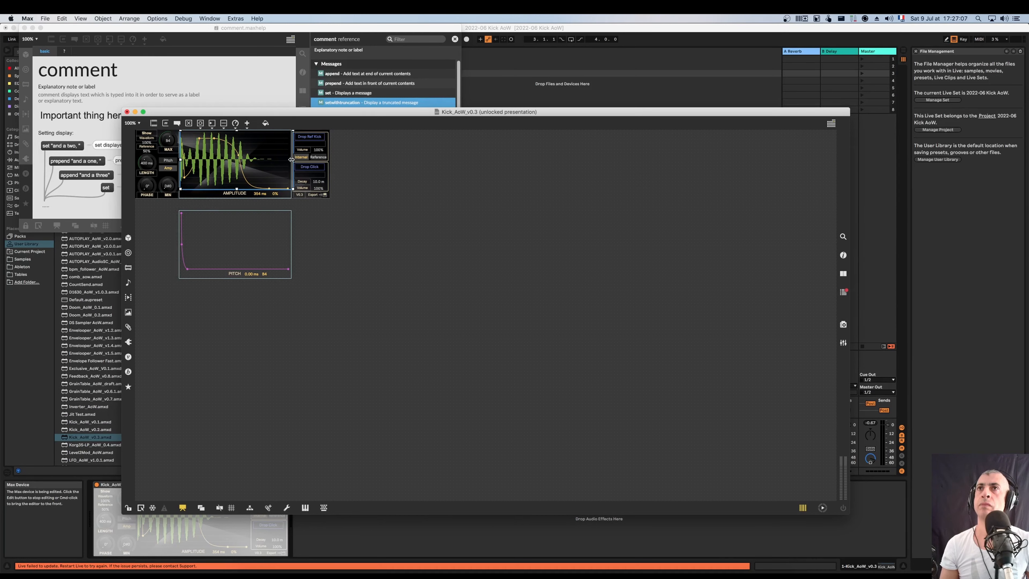
drag(291, 160, 288, 159)
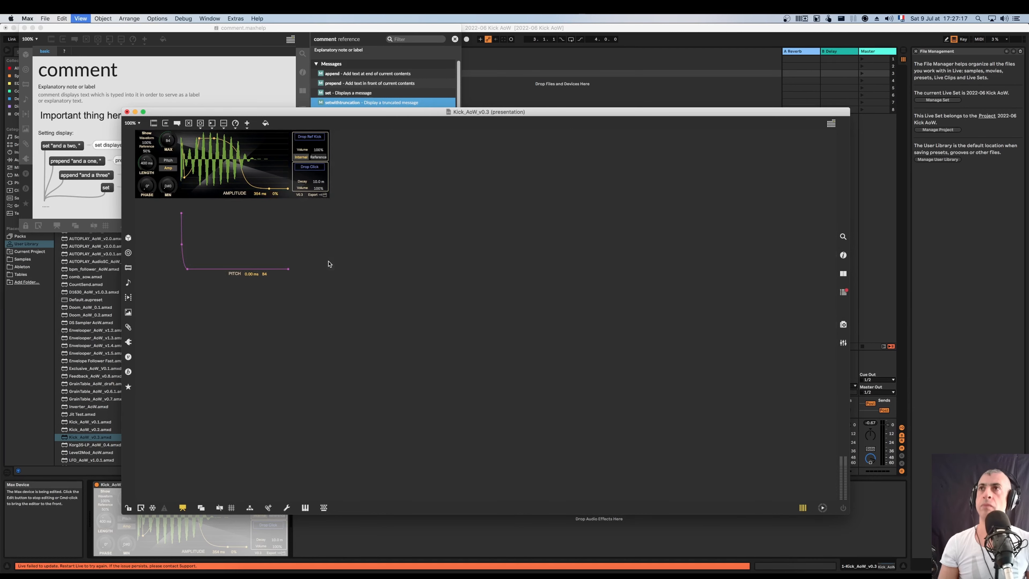
Lock the patch, freeze the device and turn the MIN pitch dial down to A-1
key(super+e)
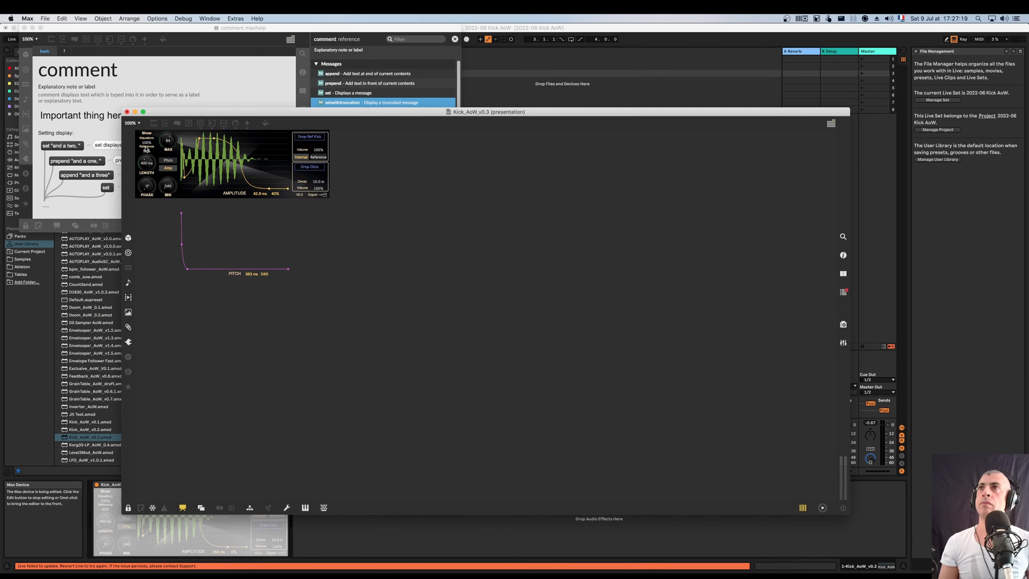
click(152, 508)
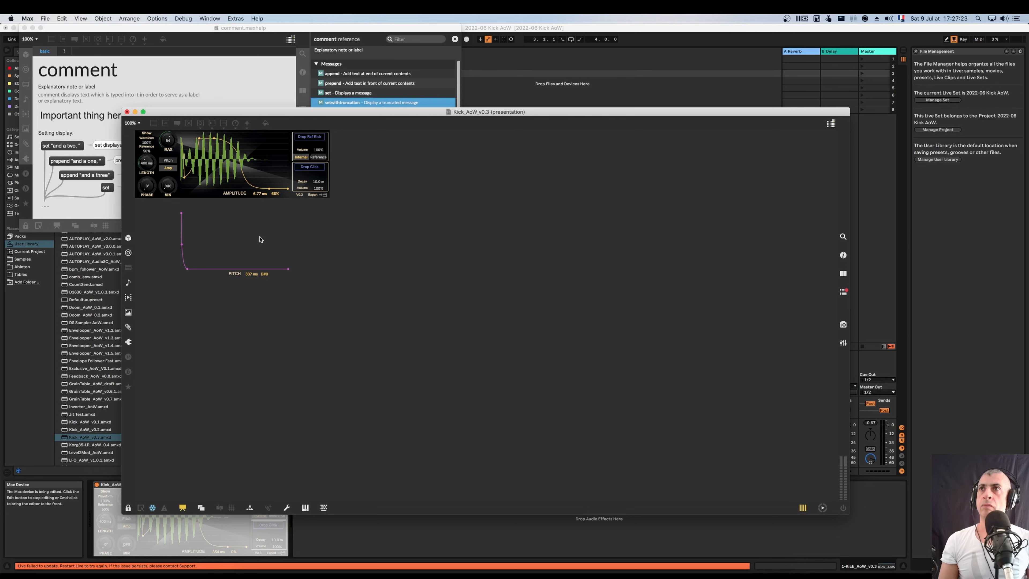
drag(169, 187, 170, 190)
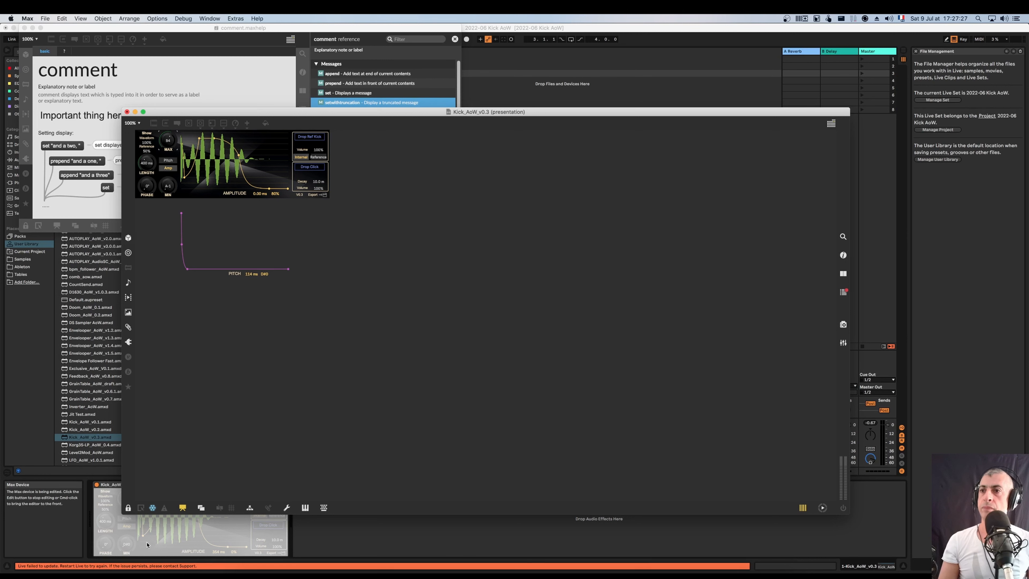
Unlock the patch and set the initial value of the MIN pitch number box to 26
key(super+e)
click(170, 188)
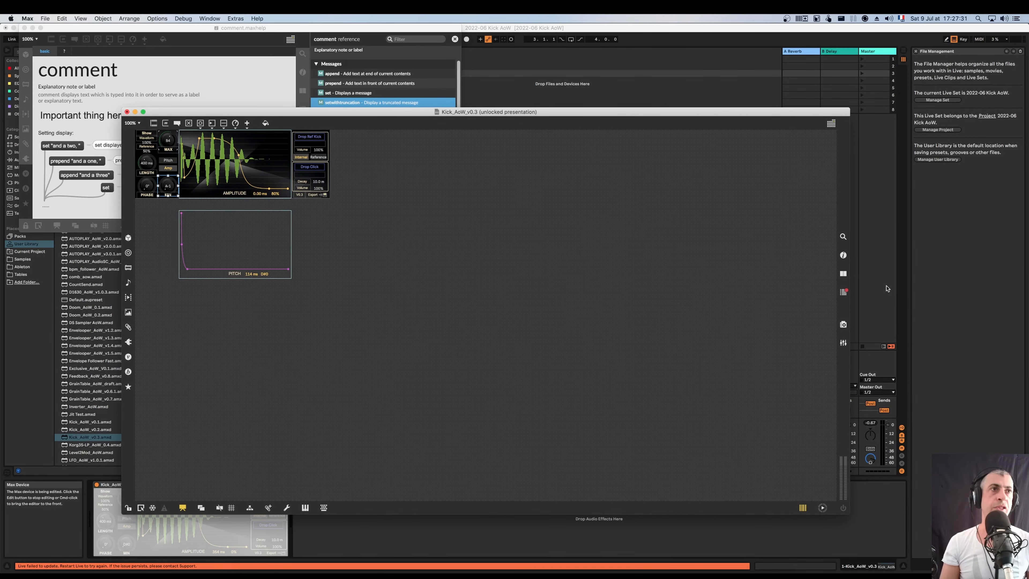
click(843, 255)
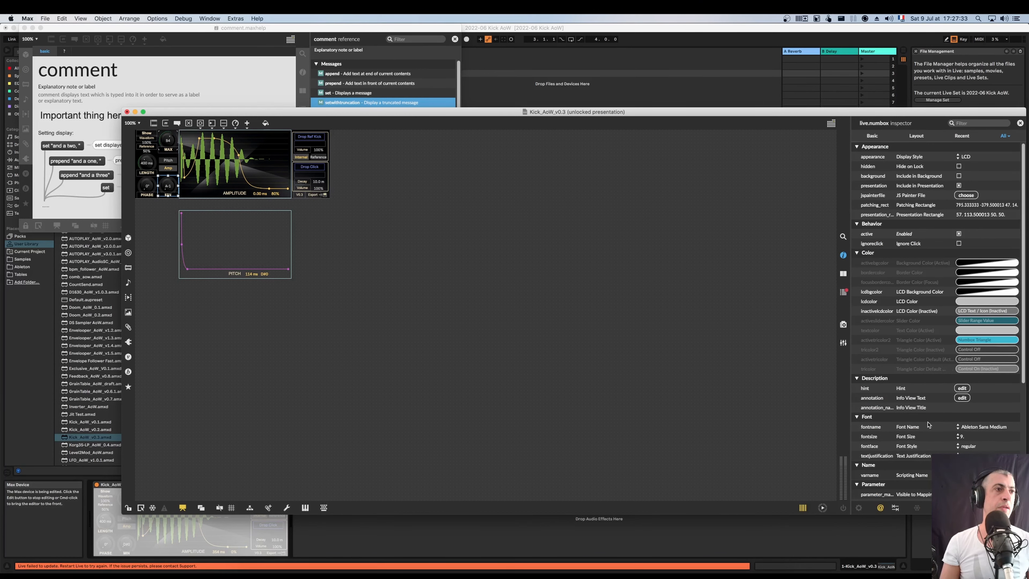
scroll(932, 426, down, 10)
click(964, 429)
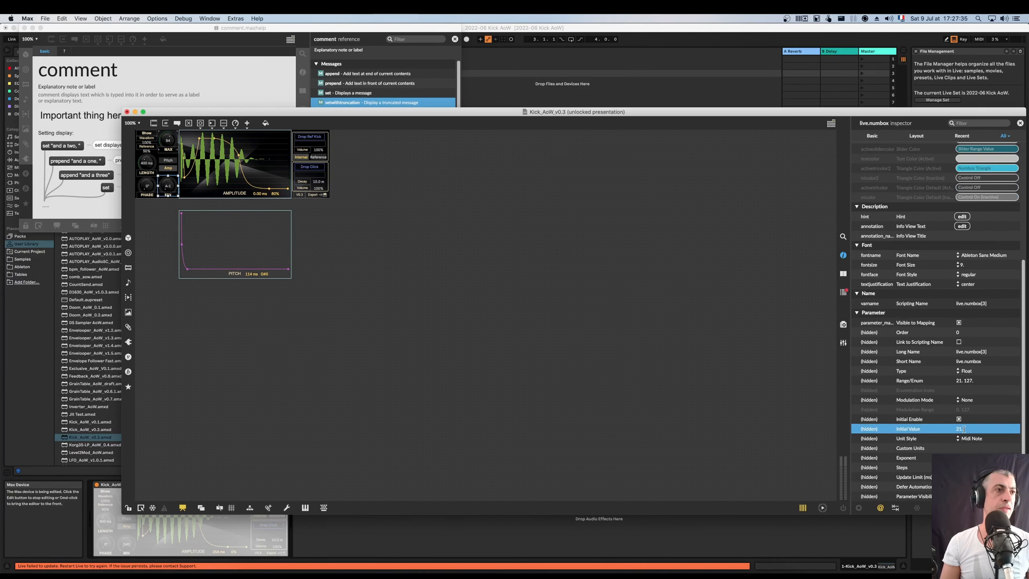
click(964, 428)
text(26)
key(Return)
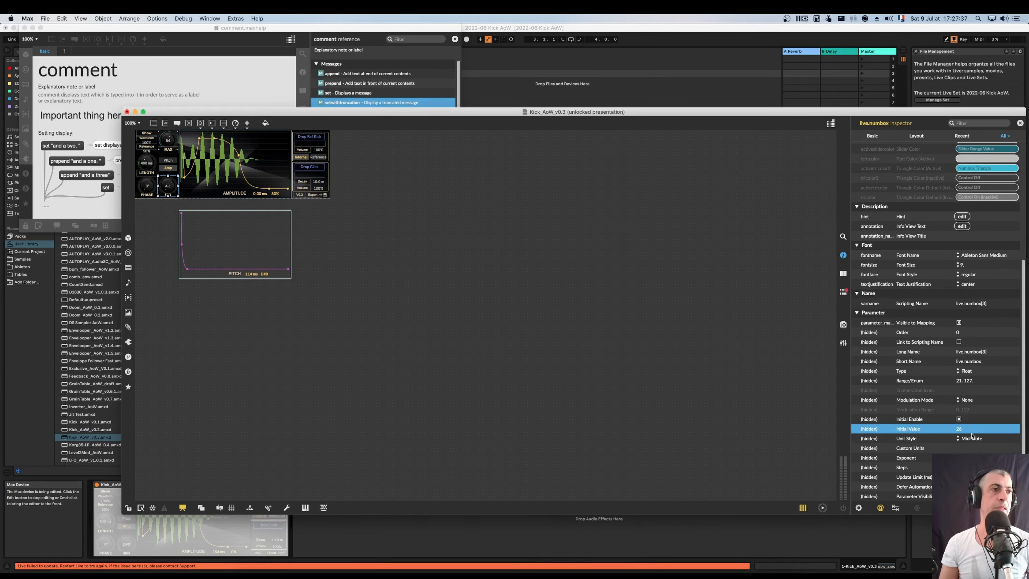
Lock the patch, raise the MIN pitch dial to D0, and save the device frozen
click(344, 319)
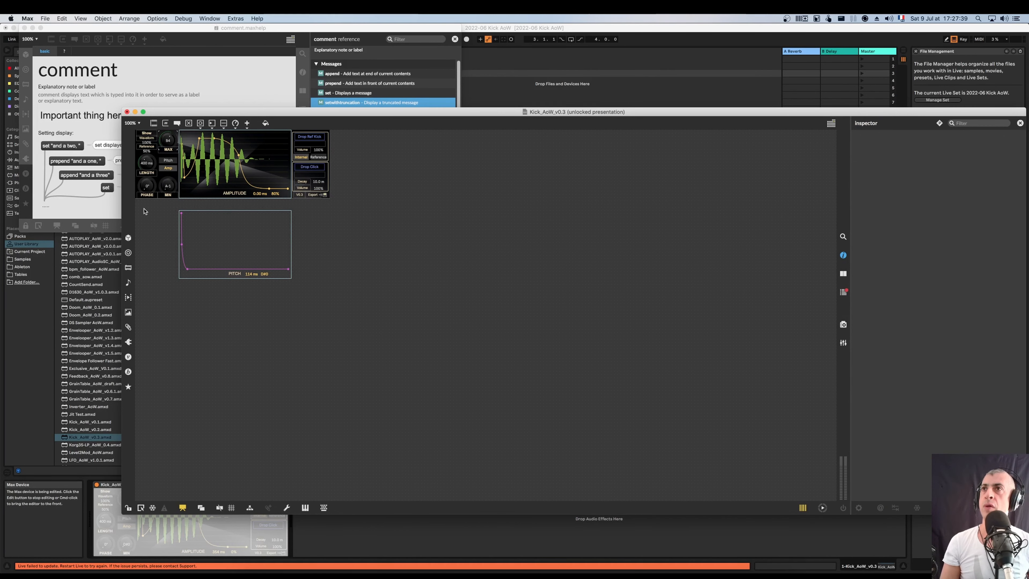
key(super+e)
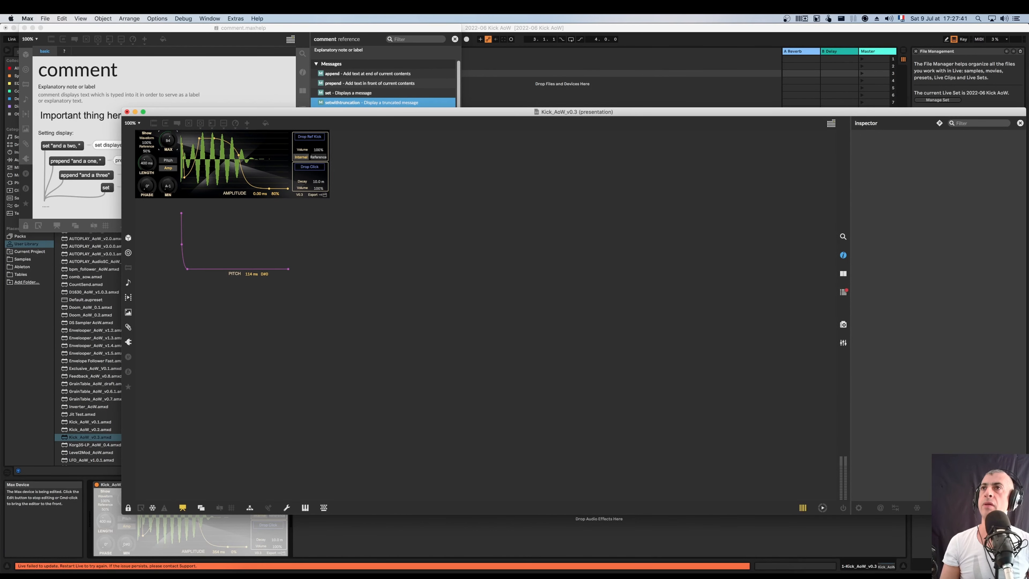
drag(168, 186, 168, 174)
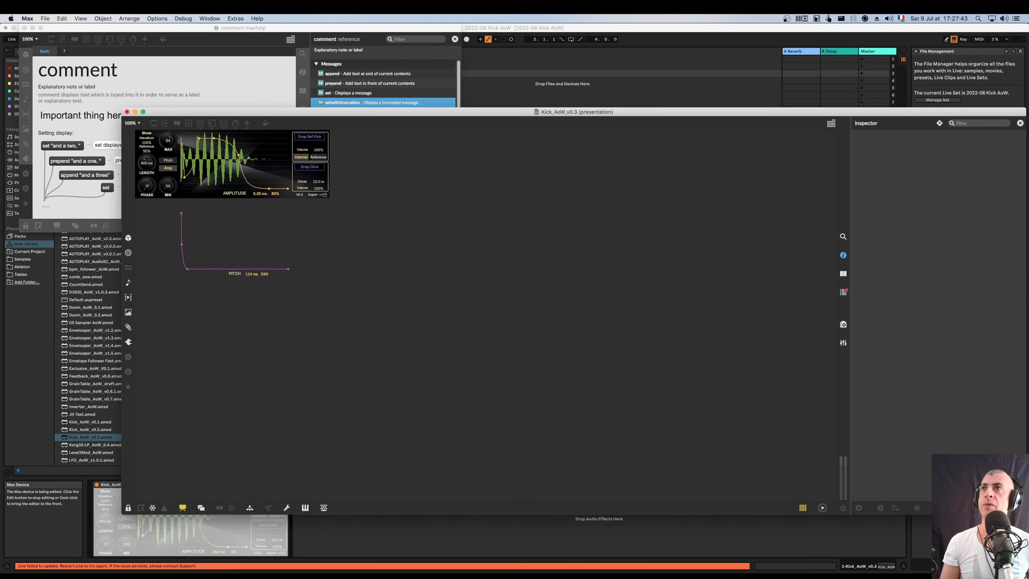
click(153, 508)
key(super+s)
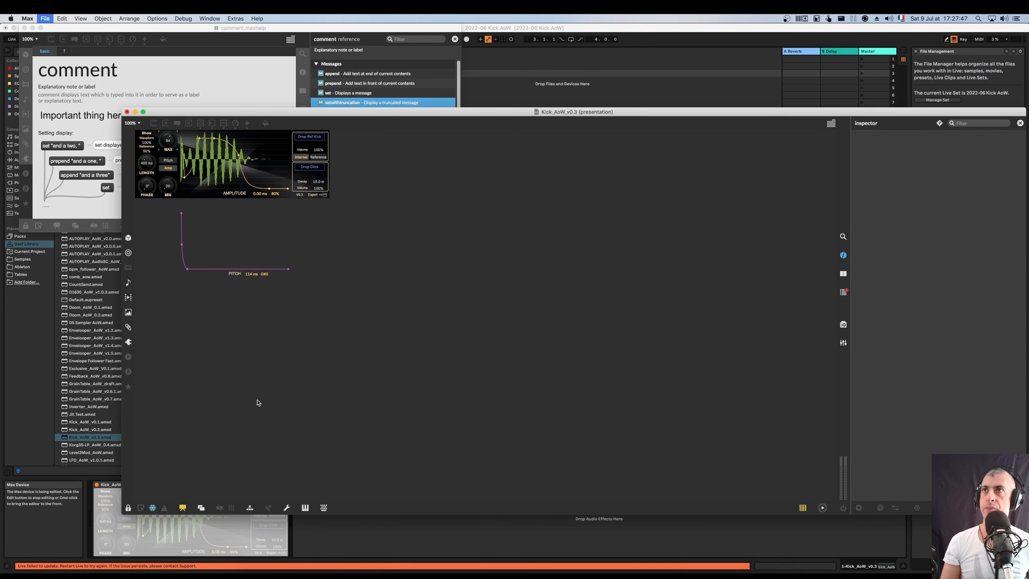